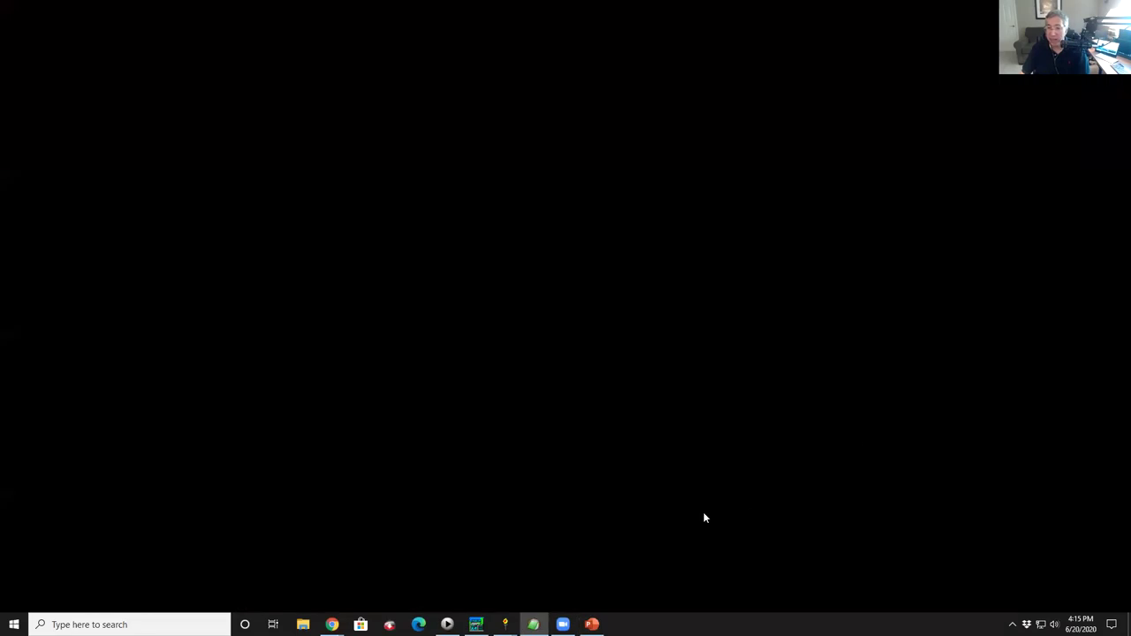
pyautogui.click(447, 625)
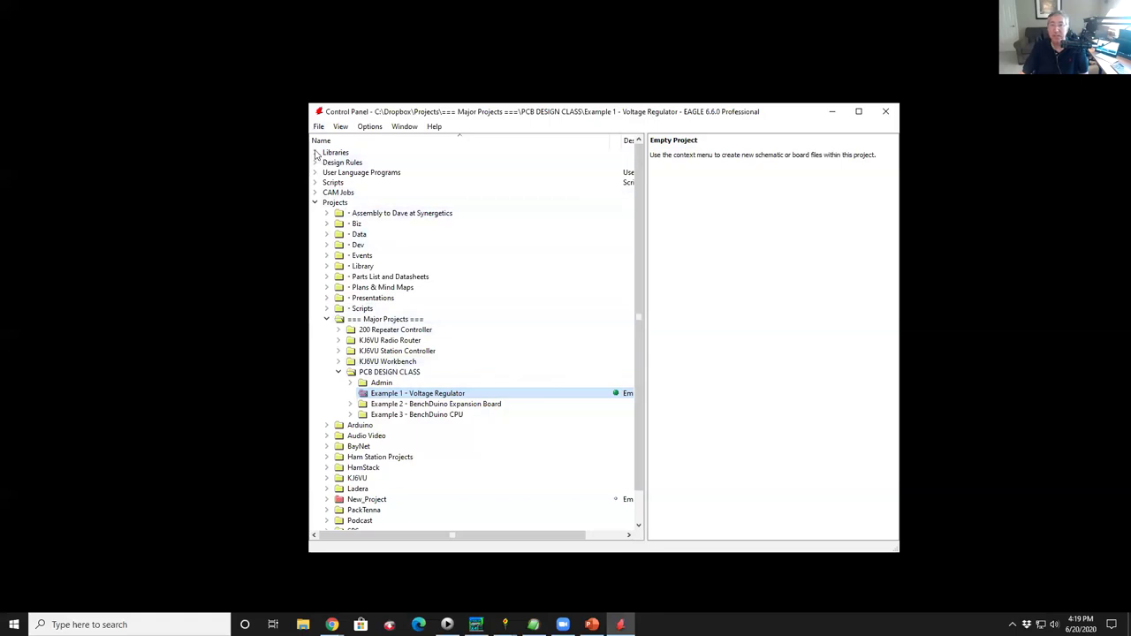
# Collapse the Projects branch and expand the lbr folder under Libraries in the maximized Control Panel.
pyautogui.click(314, 203)
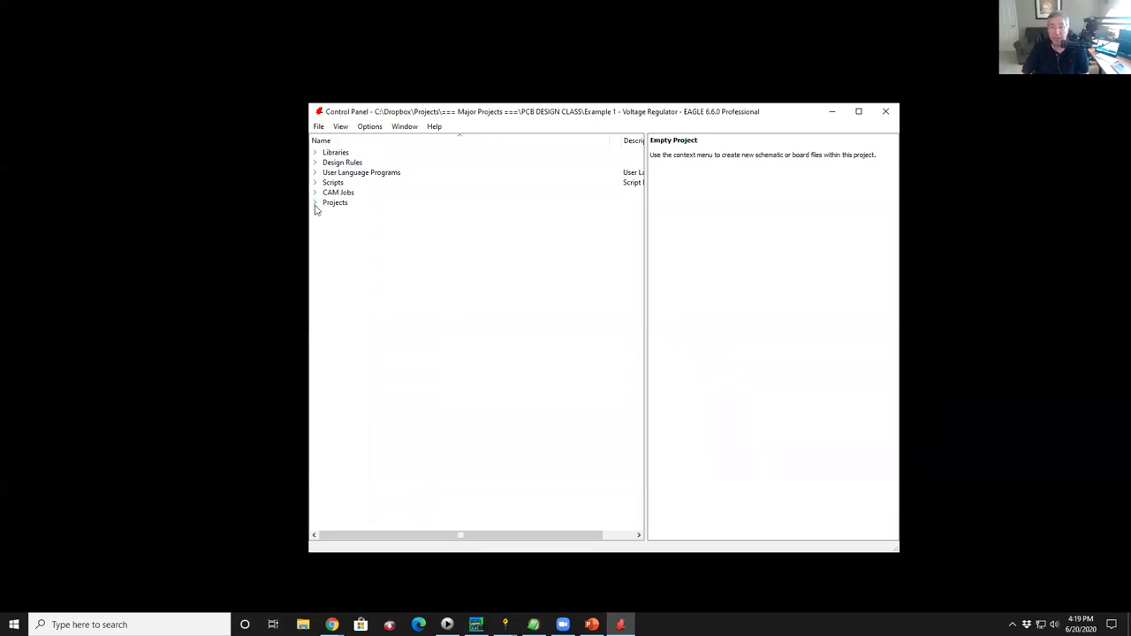
pyautogui.click(315, 153)
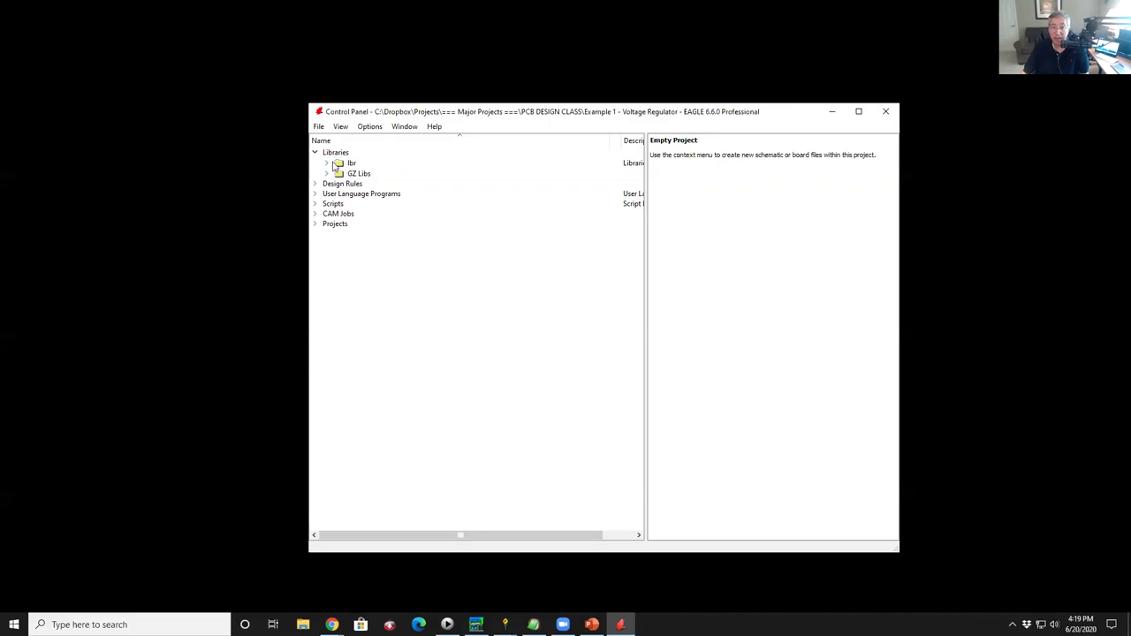
pyautogui.click(327, 165)
pyautogui.click(859, 113)
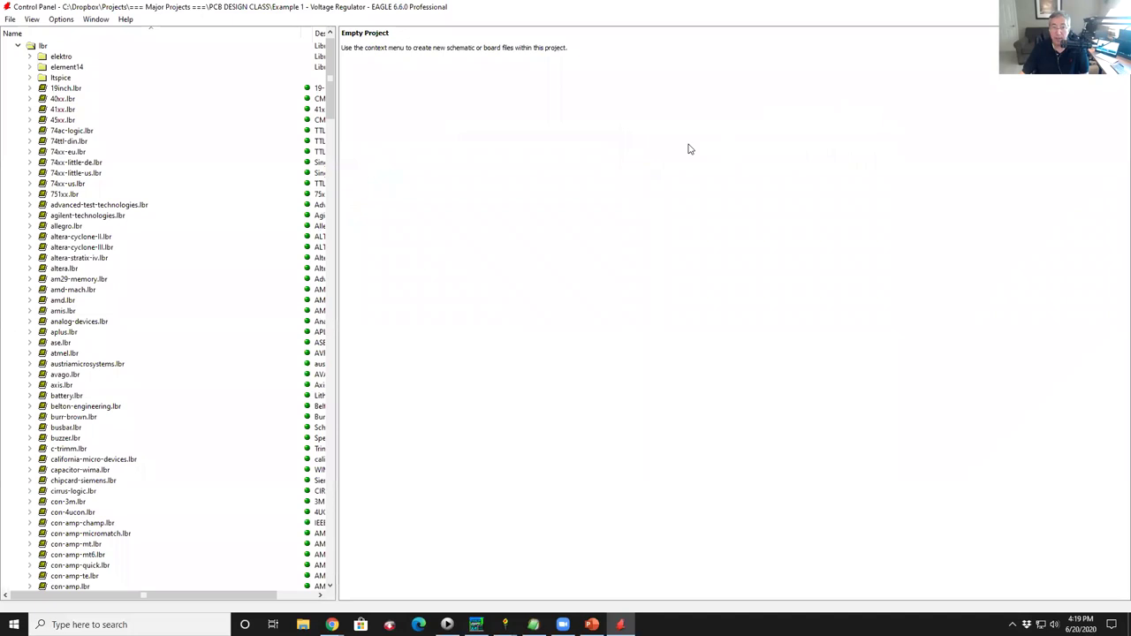
pyautogui.scroll(1, 152, 210)
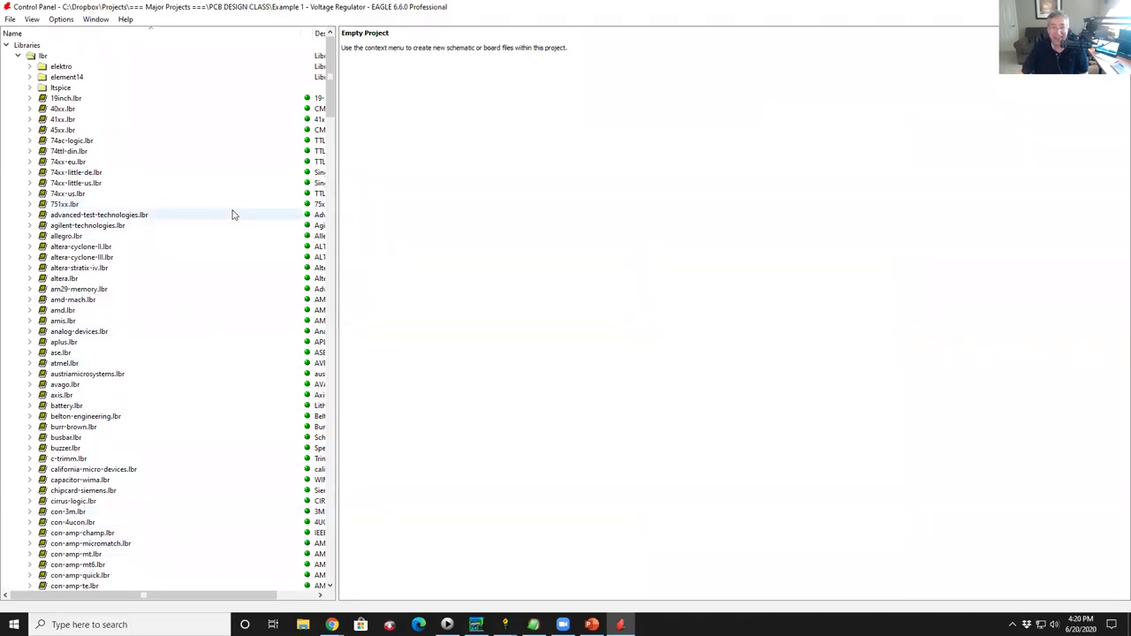
# Browse the component libraries in the lbr folder and inspect the contents of murata-filter.lbr.
pyautogui.scroll(-20, 217, 221)
pyautogui.scroll(-20, 183, 246)
pyautogui.scroll(-20, 177, 257)
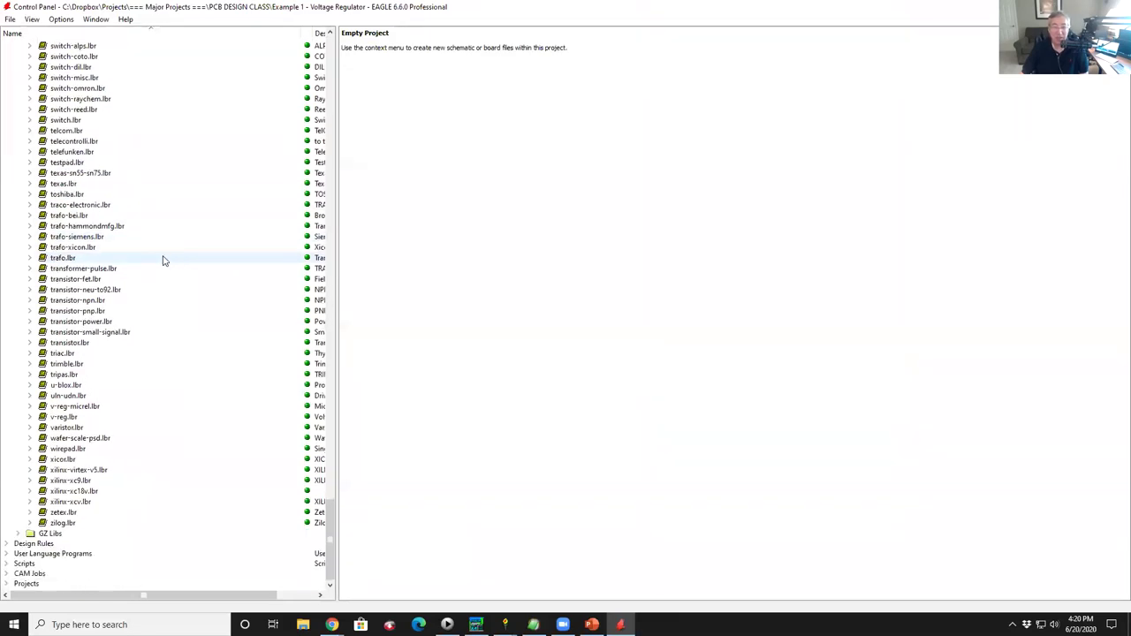
pyautogui.scroll(20, 163, 258)
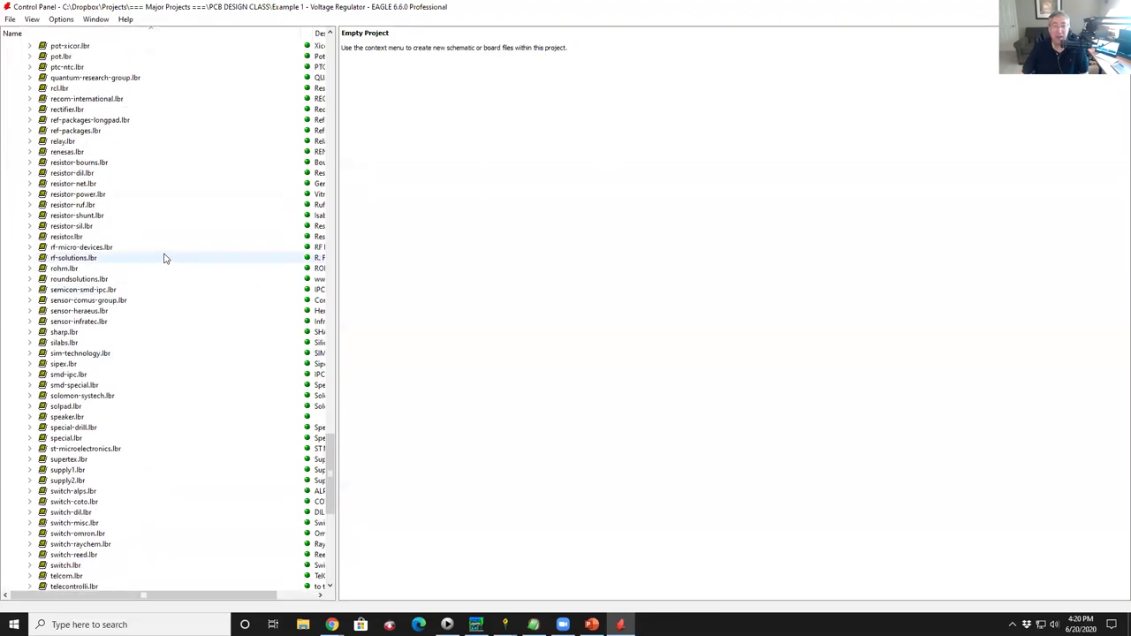
pyautogui.scroll(4, 152, 221)
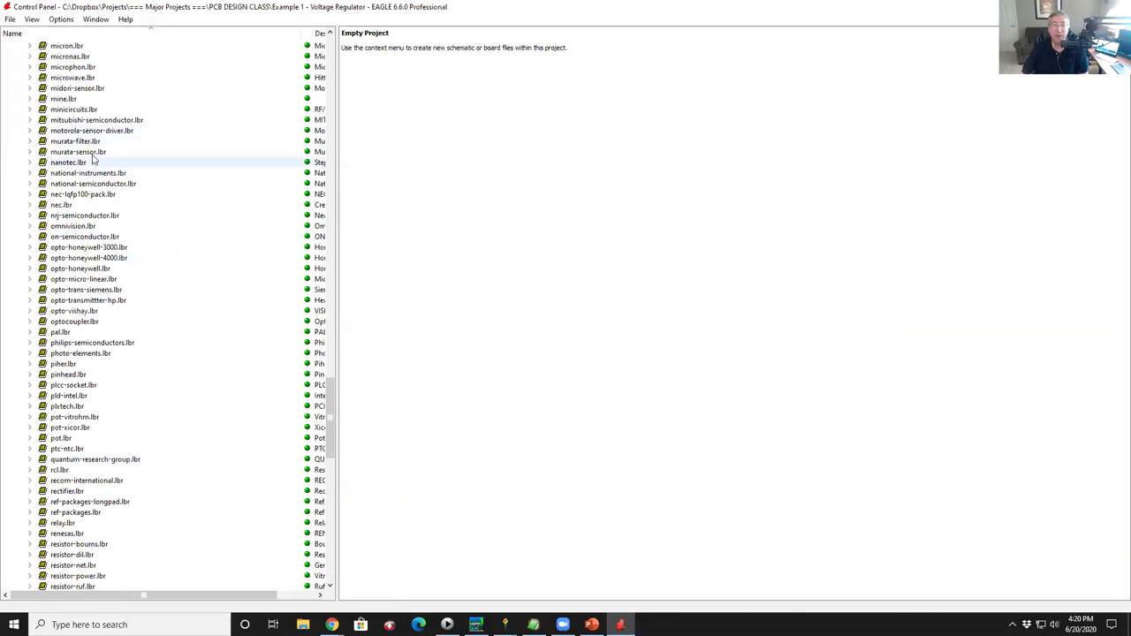
pyautogui.click(30, 142)
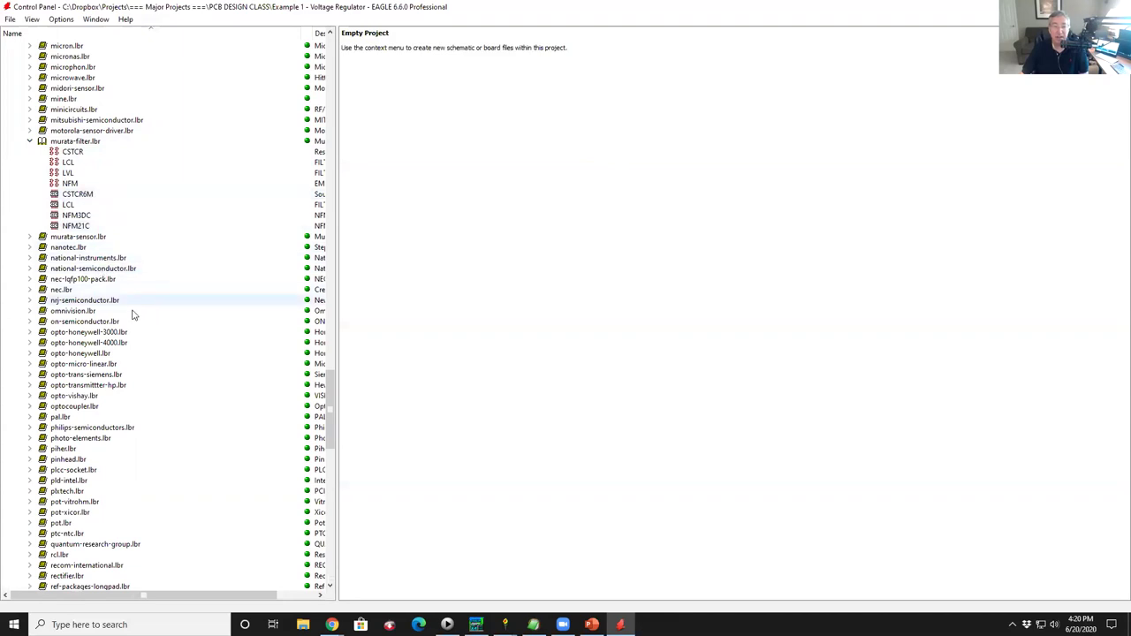
pyautogui.scroll(-6, 133, 315)
pyautogui.scroll(-1, 133, 314)
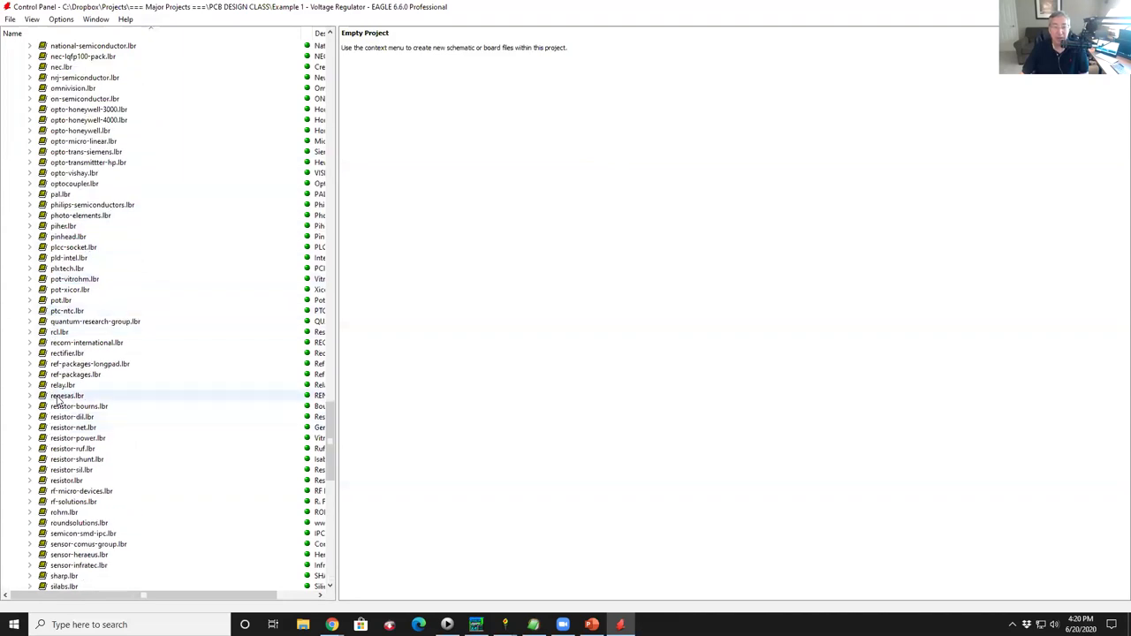
# Expand resistor.lbr and look through its devices and packages.
pyautogui.doubleClick(30, 480)
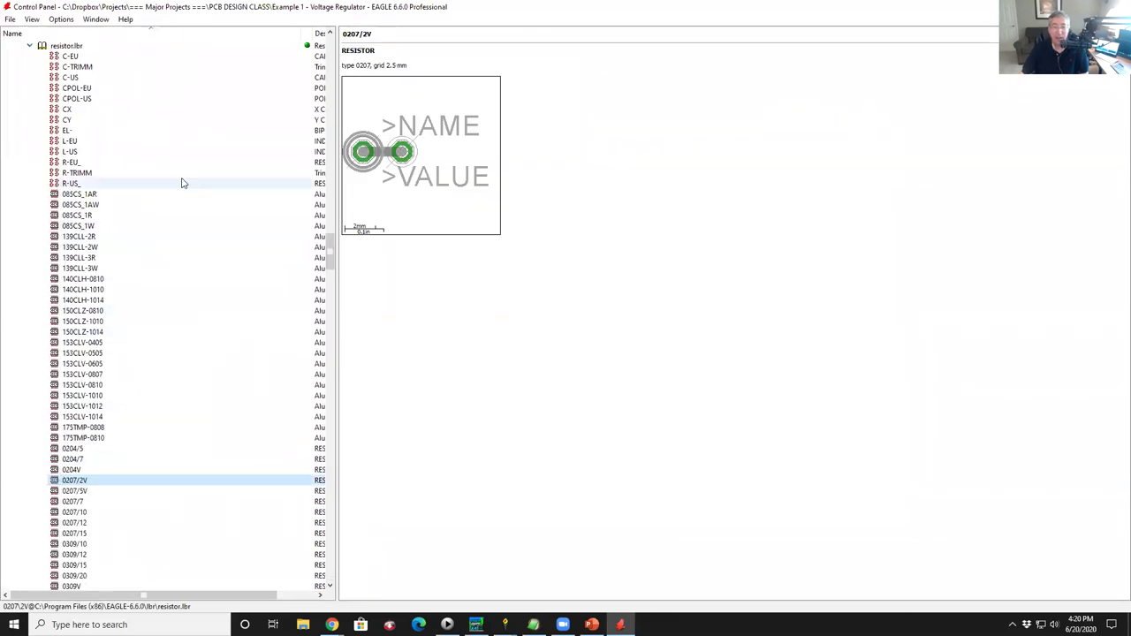
pyautogui.scroll(-15, 175, 200)
pyautogui.scroll(-20, 174, 200)
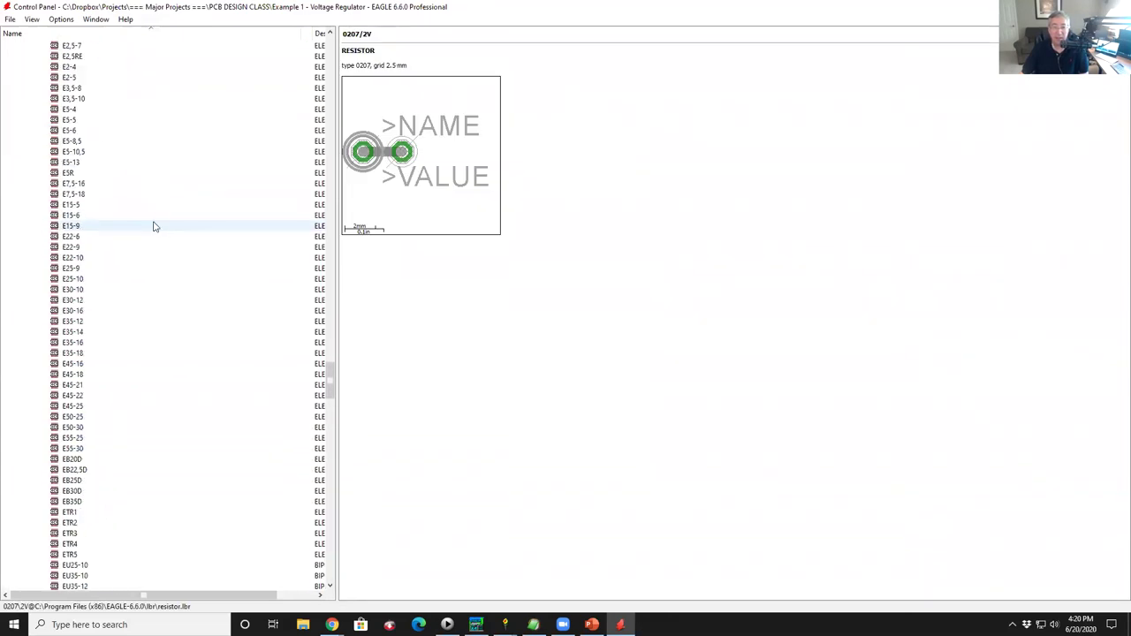
pyautogui.scroll(20, 155, 237)
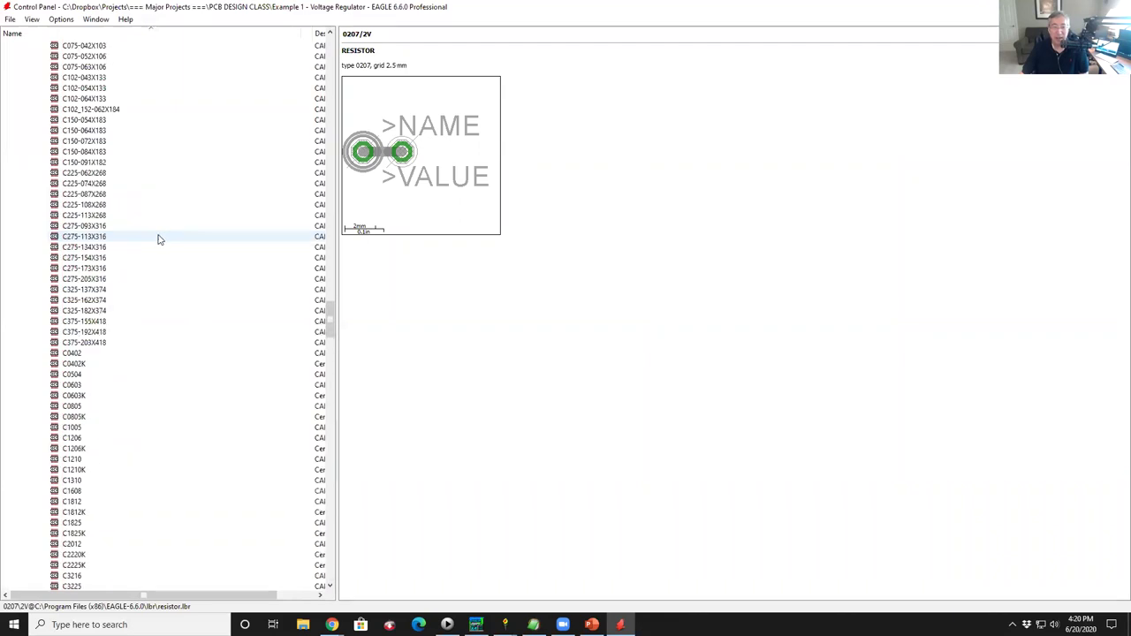
pyautogui.scroll(20, 158, 237)
pyautogui.scroll(-9, 155, 232)
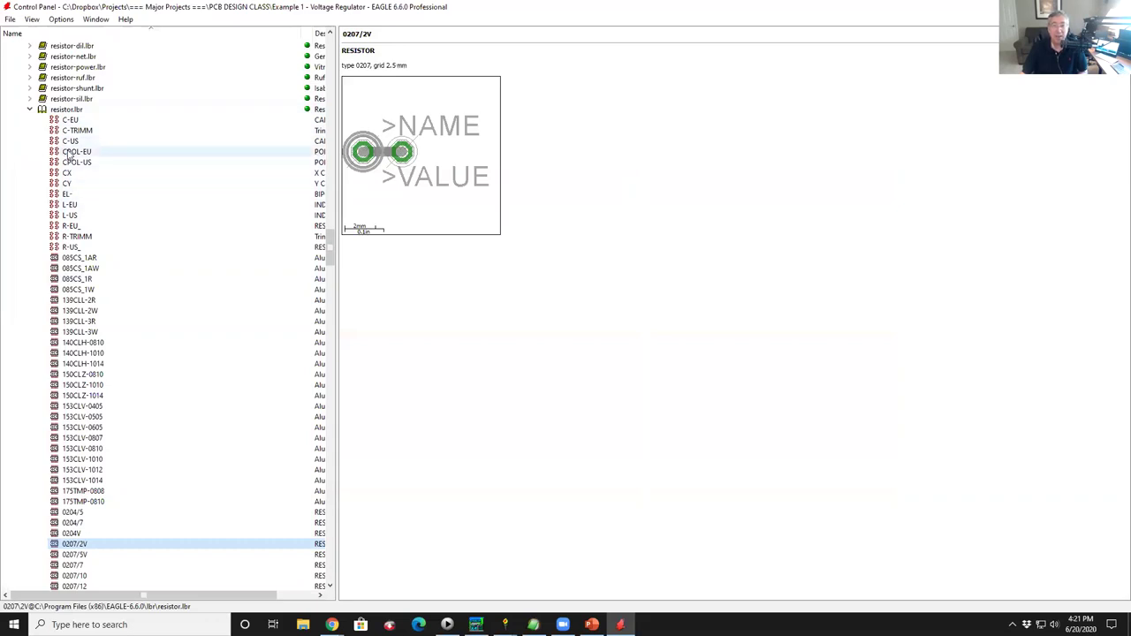
pyautogui.scroll(-9, 75, 270)
pyautogui.scroll(12, 75, 269)
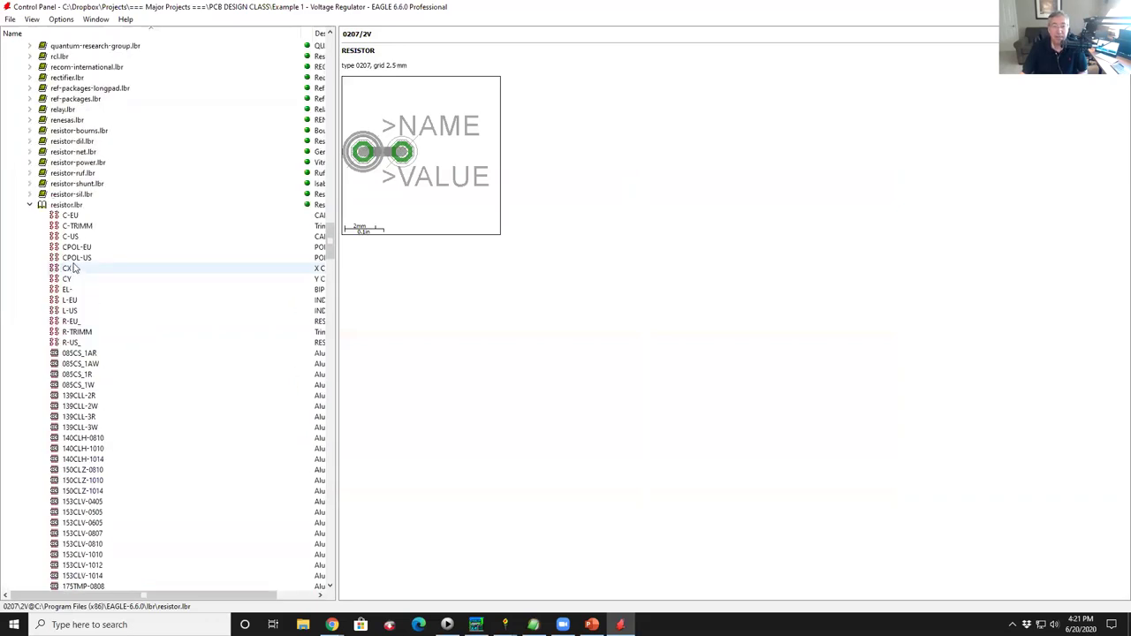
# Preview the C-EU, C-TRIMM, CX and L-US devices in resistor.lbr.
pyautogui.click(74, 215)
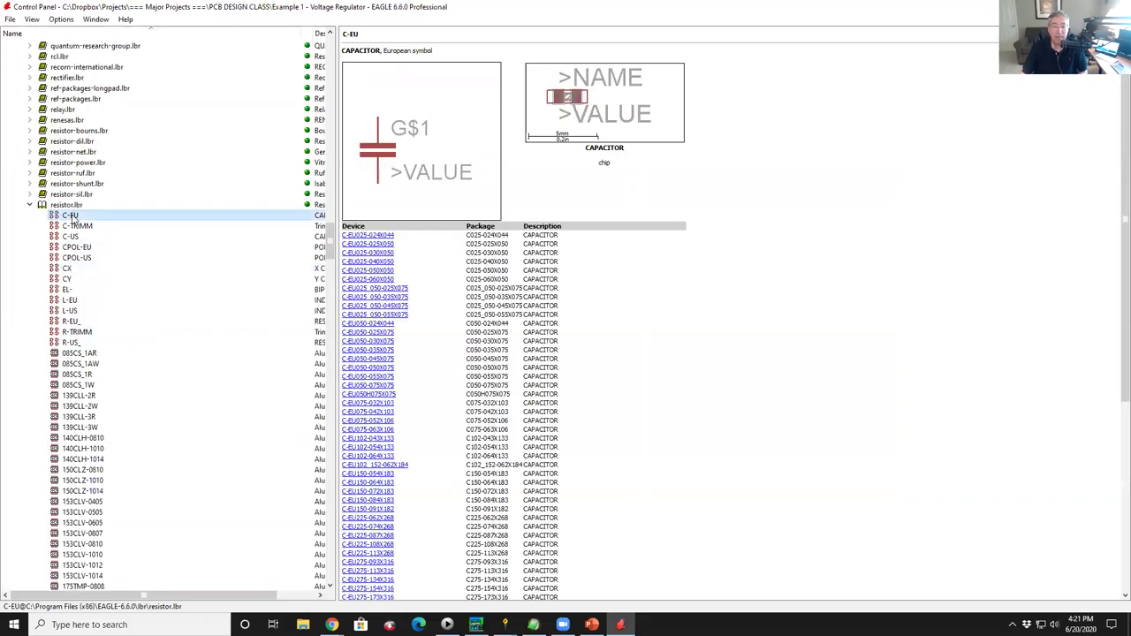
pyautogui.click(116, 226)
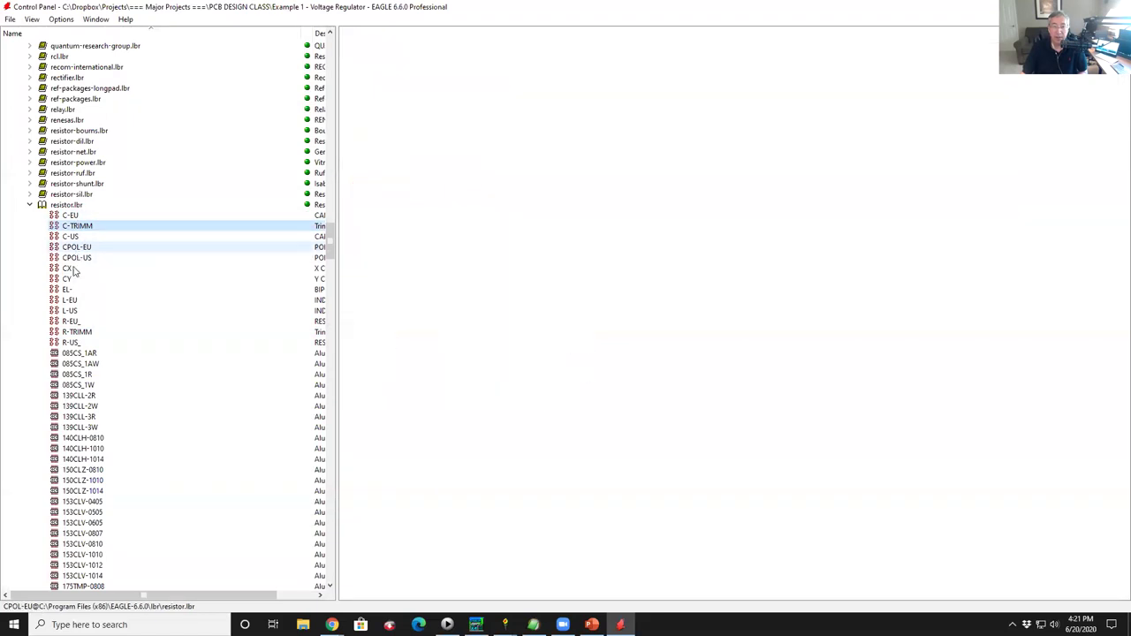
pyautogui.click(74, 269)
pyautogui.click(71, 311)
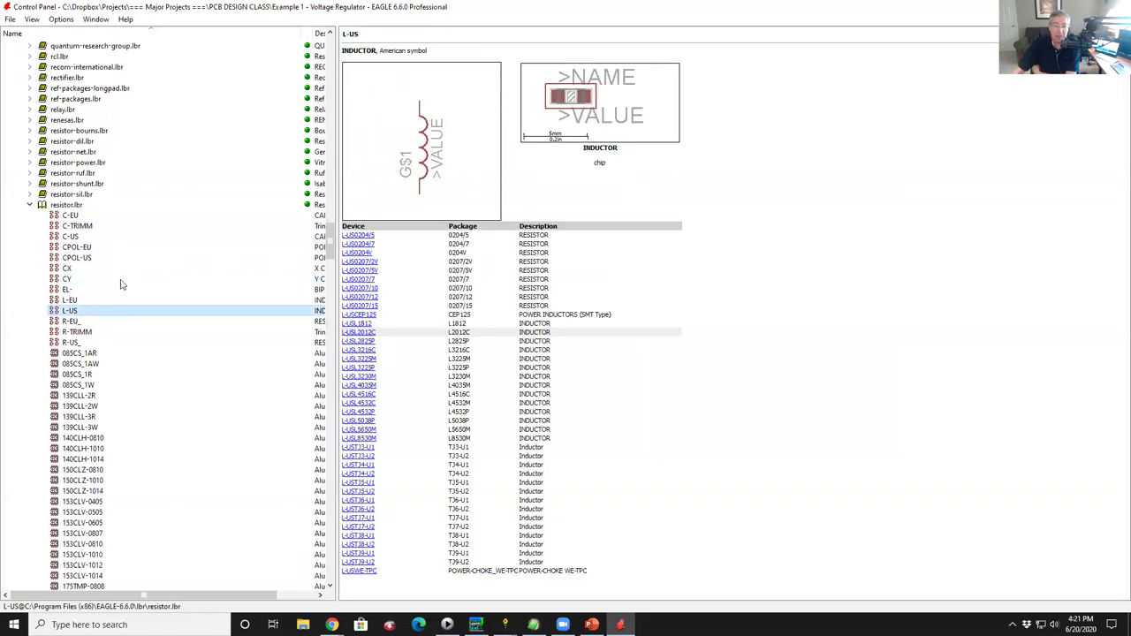
# Collapse resistor.lbr and its parent lbr folder in the library tree.
pyautogui.click(29, 205)
pyautogui.scroll(20, 60, 145)
pyautogui.scroll(15, 32, 87)
pyautogui.click(19, 56)
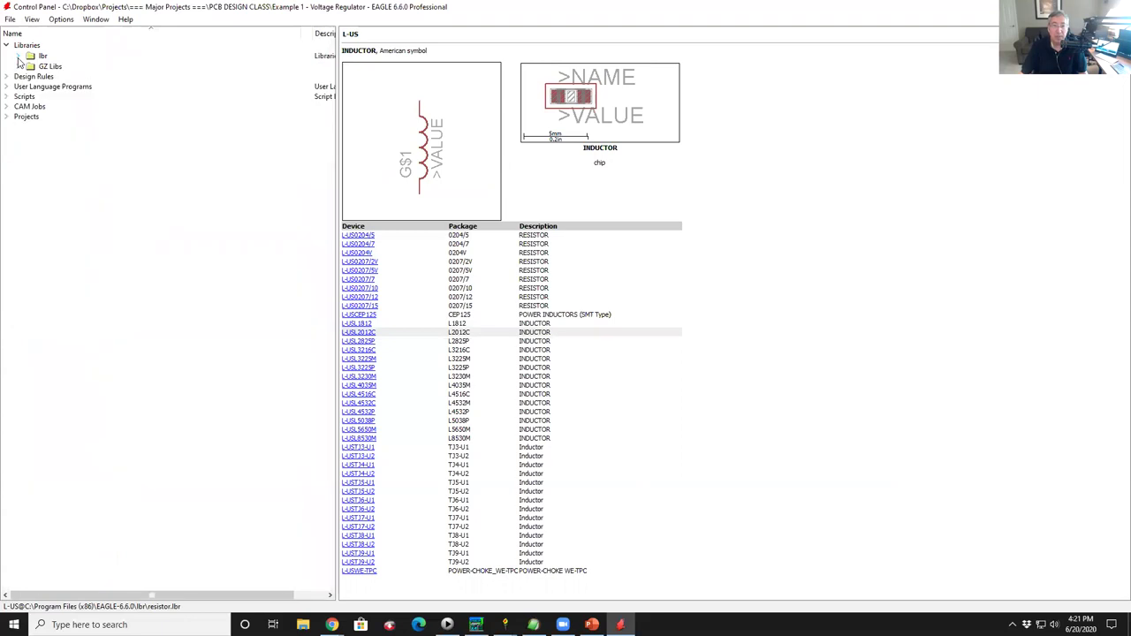
# Expand the Projects branch and open the Example 1 - Voltage Regulator project in the PCB DESIGN CLASS folder.
pyautogui.click(7, 116)
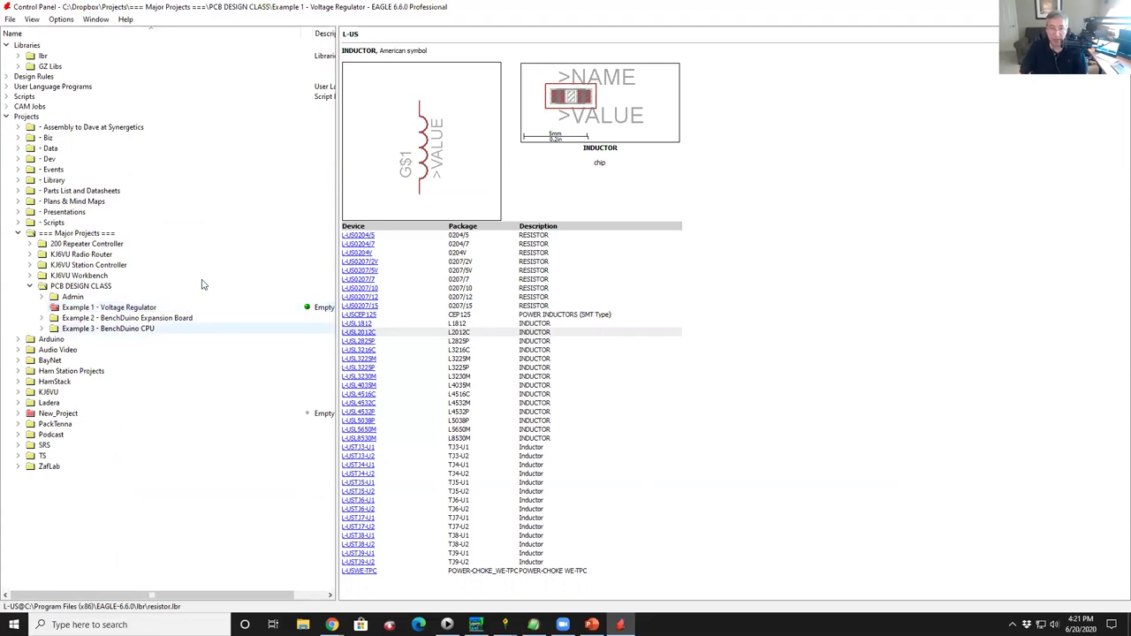
pyautogui.click(124, 307)
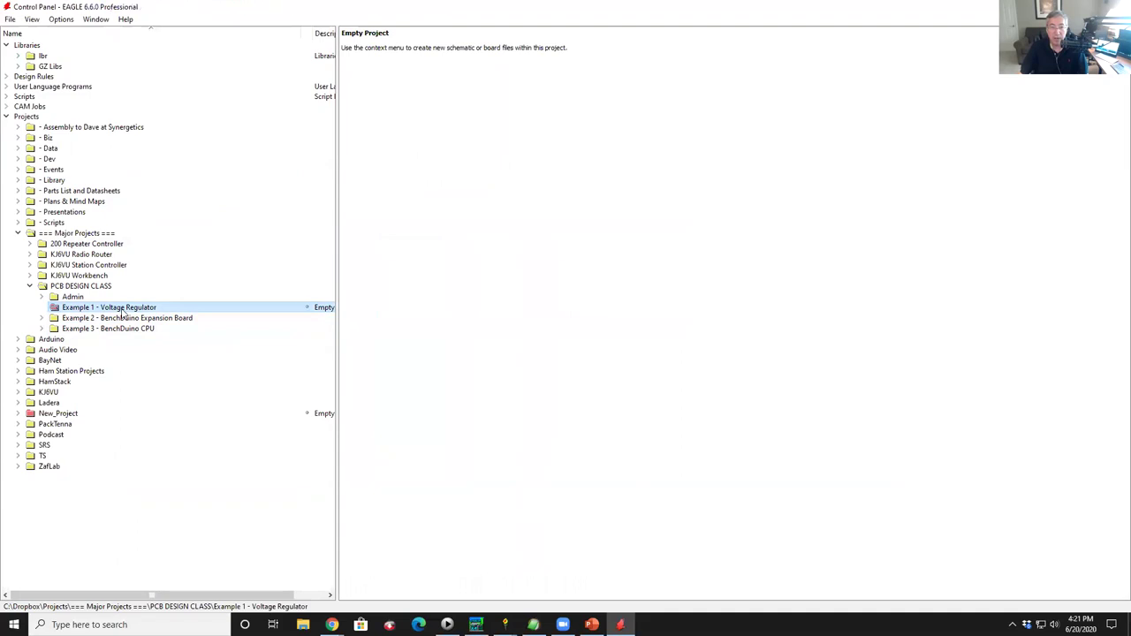
pyautogui.rightClick(125, 311)
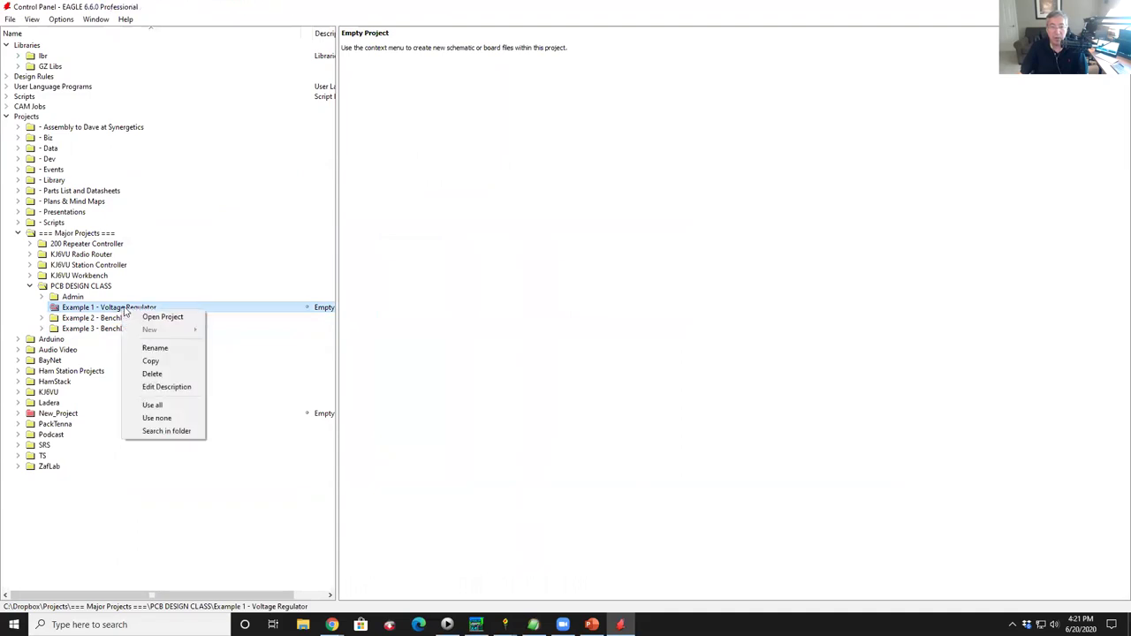
pyautogui.click(164, 317)
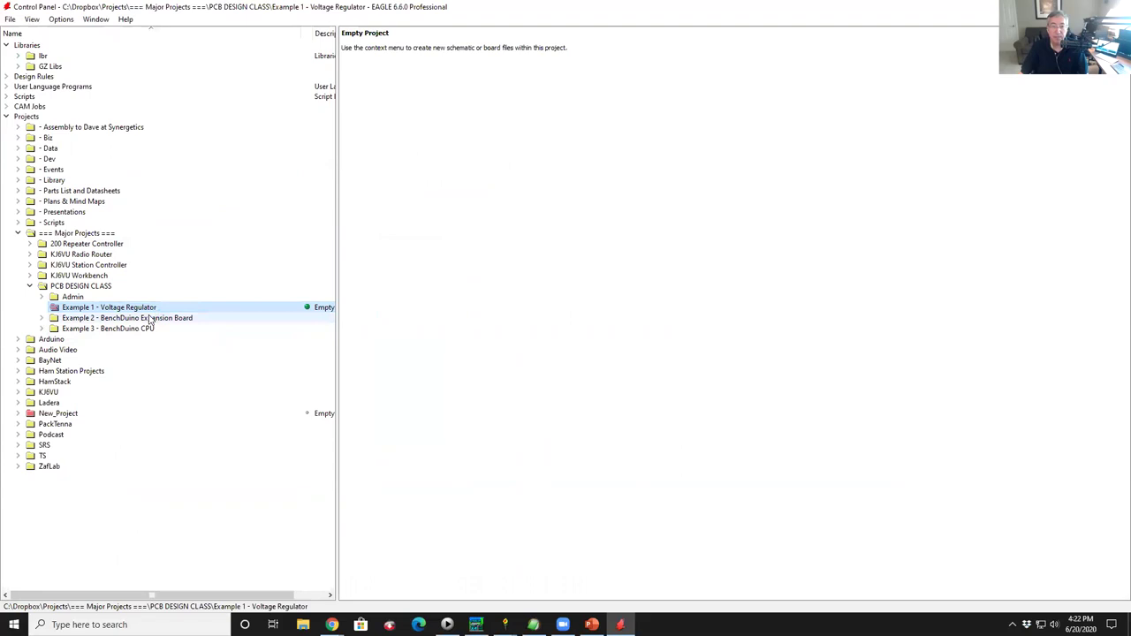
# Create a new schematic in the Example 1 - Voltage Regulator project and keep it in a floating window.
pyautogui.rightClick(138, 310)
pyautogui.moveTo(171, 331)
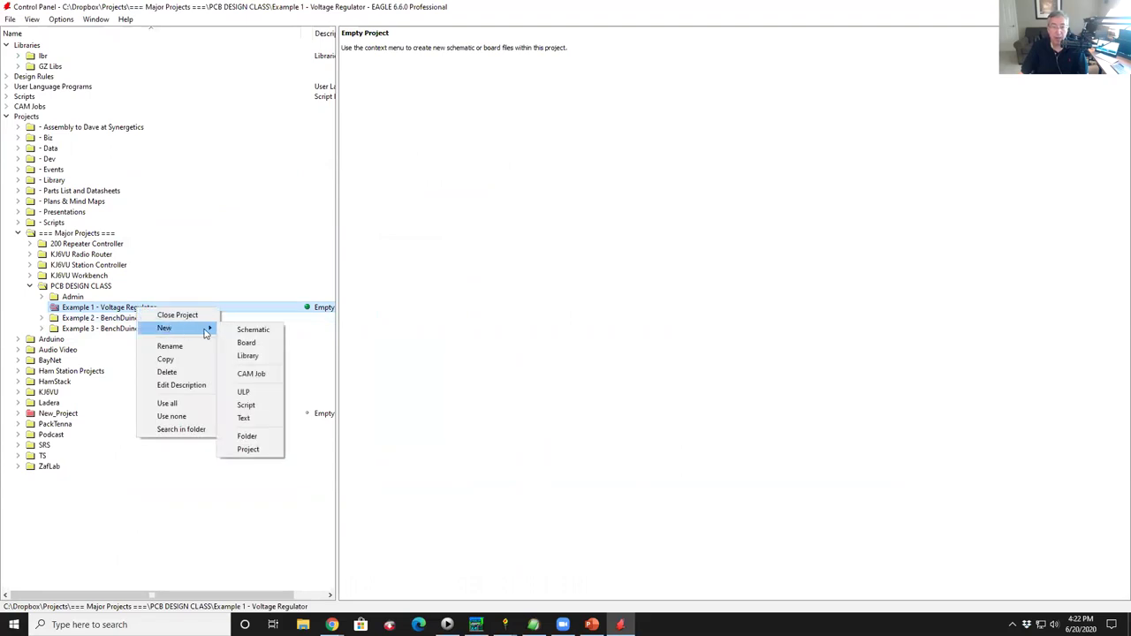
pyautogui.click(252, 330)
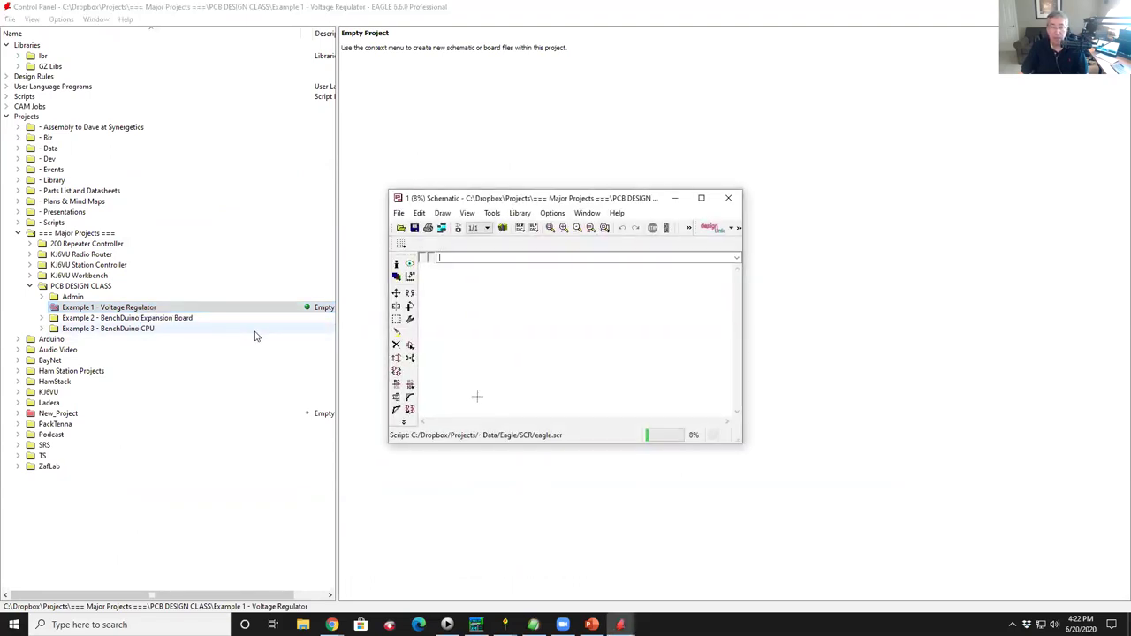
pyautogui.click(700, 199)
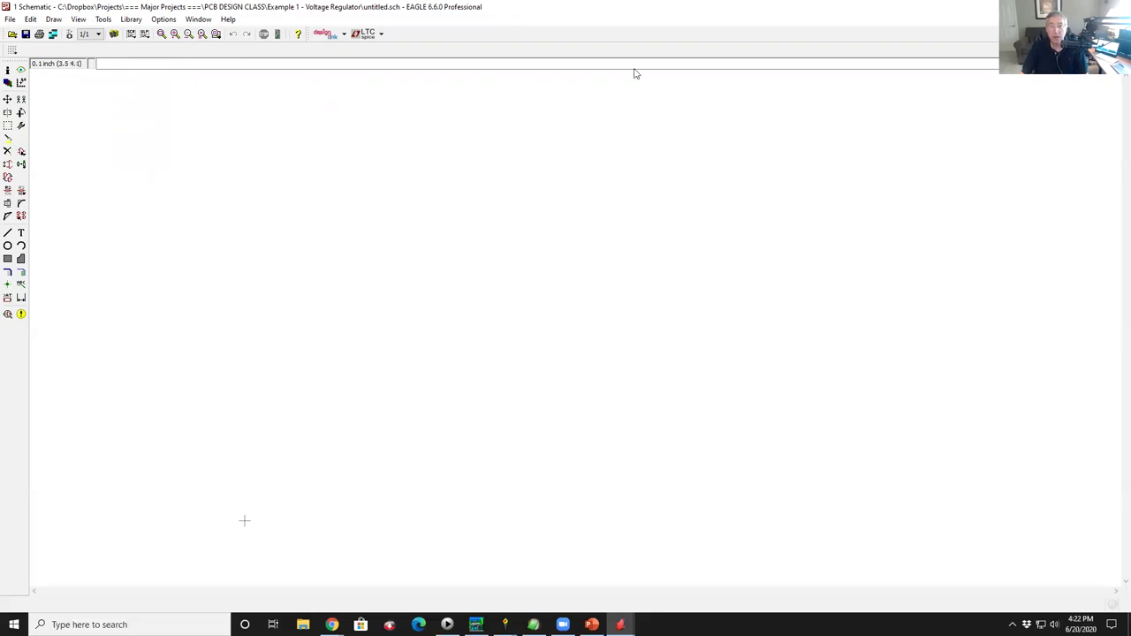
pyautogui.doubleClick(666, 7)
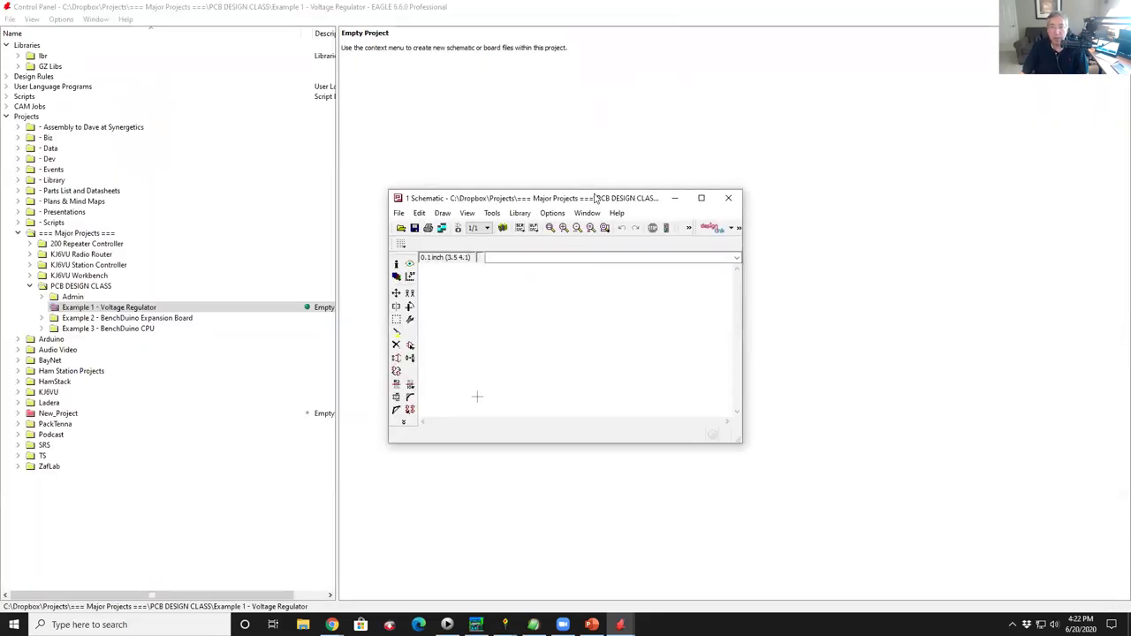
# Minimize the Control Panel and resize the schematic window to fill the left half of the desktop.
pyautogui.click(1029, 7)
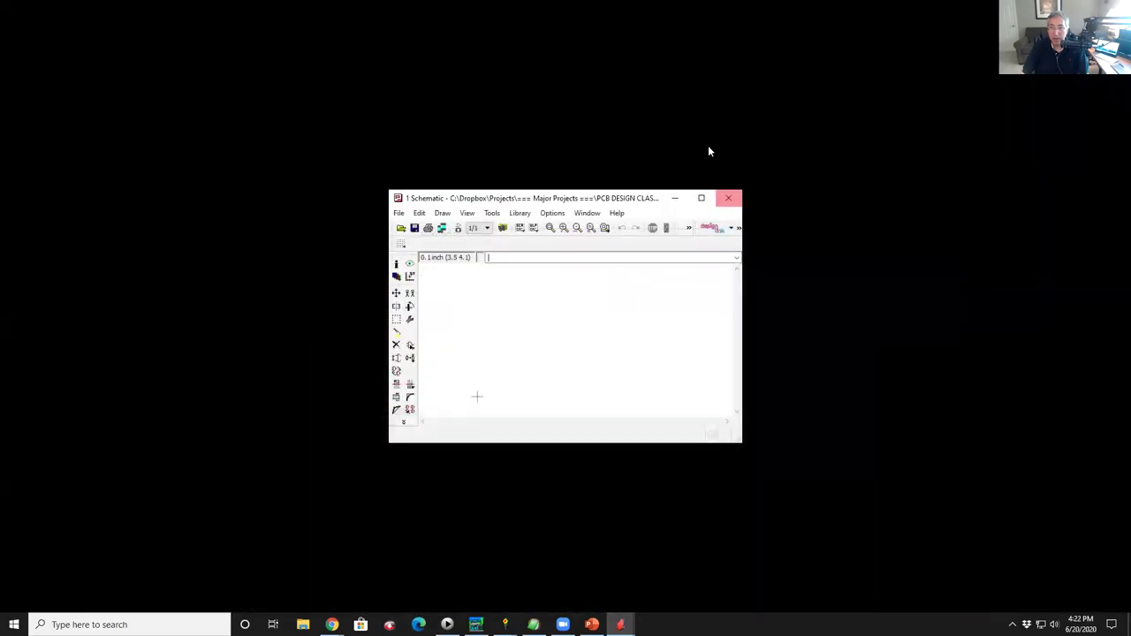
pyautogui.moveTo(614, 200); pyautogui.dragTo(226, 14)
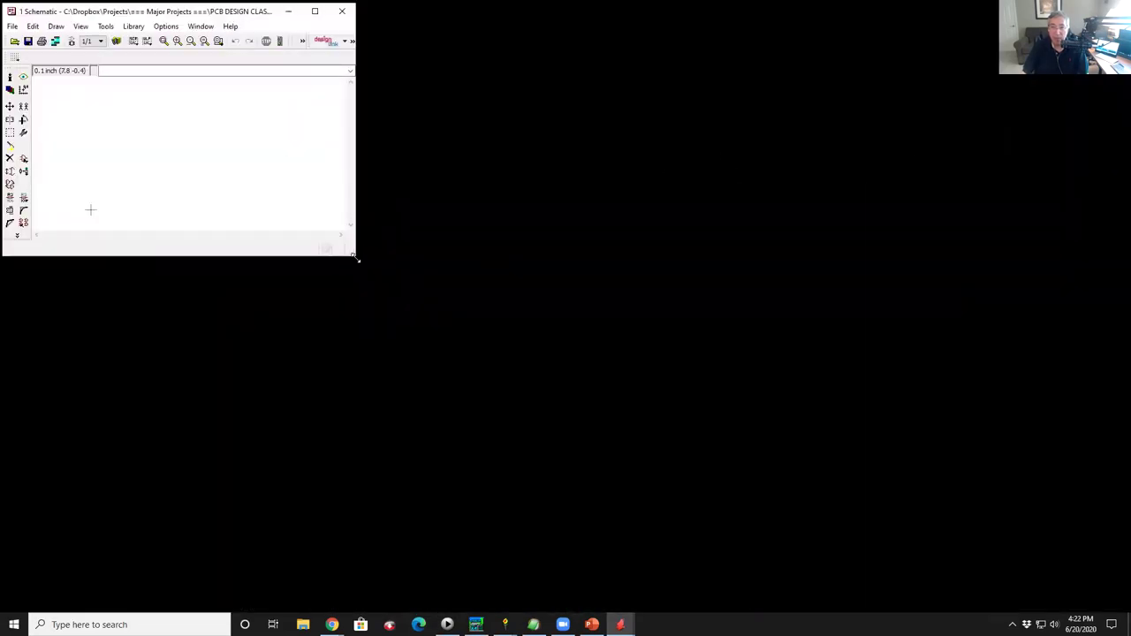
pyautogui.moveTo(356, 258); pyautogui.dragTo(540, 610)
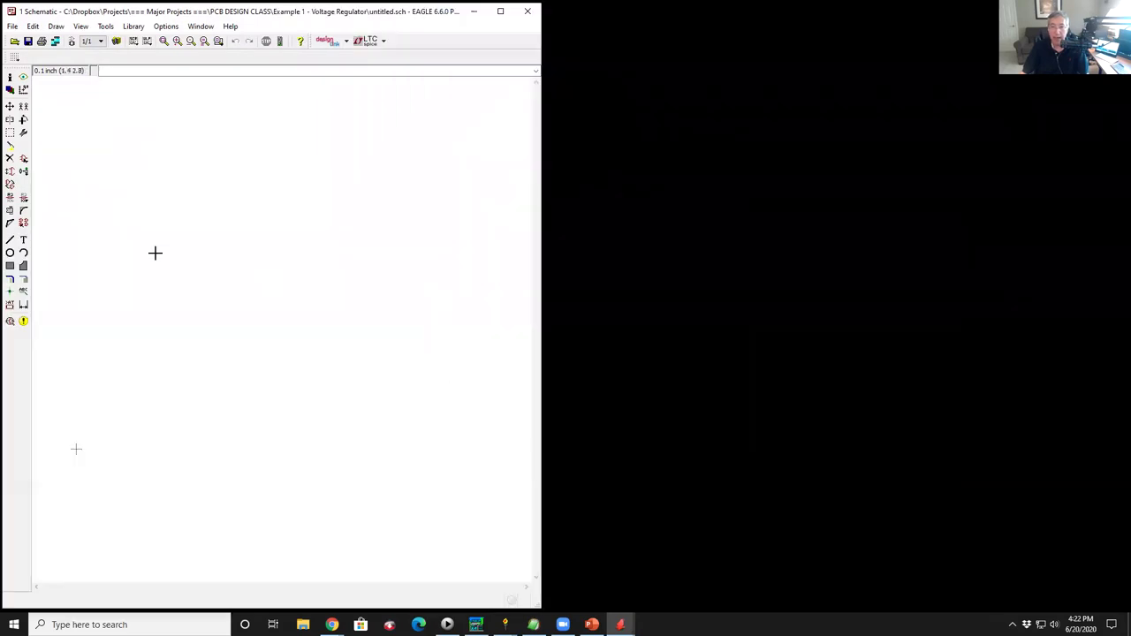
# Create a board from the schematic and resize its window to fill the right half of the desktop.
pyautogui.click(72, 44)
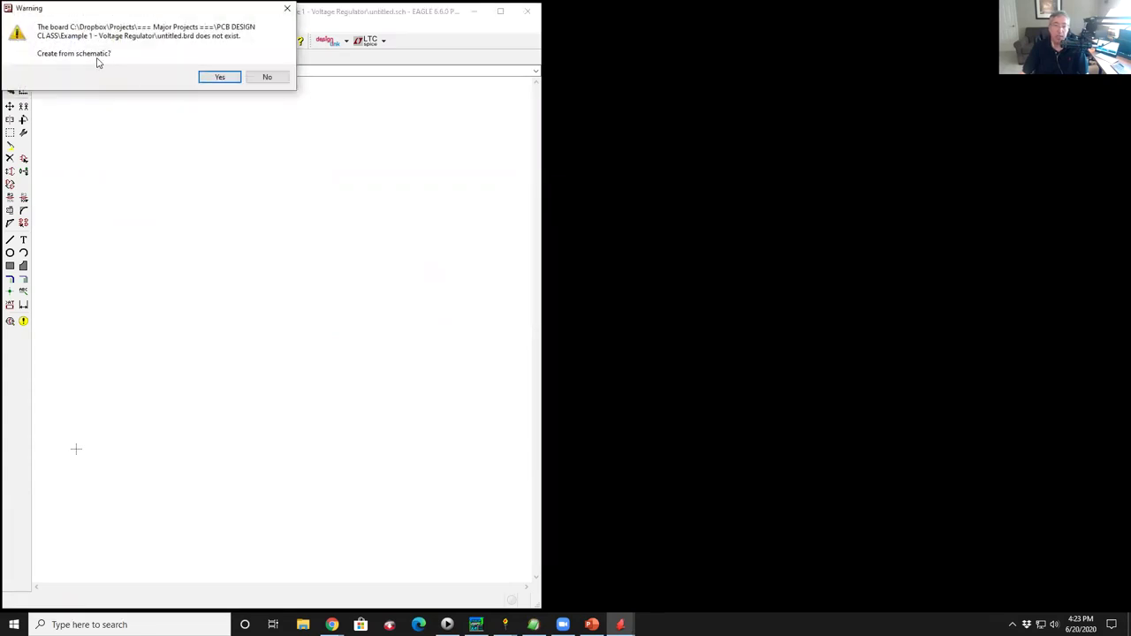
pyautogui.click(210, 81)
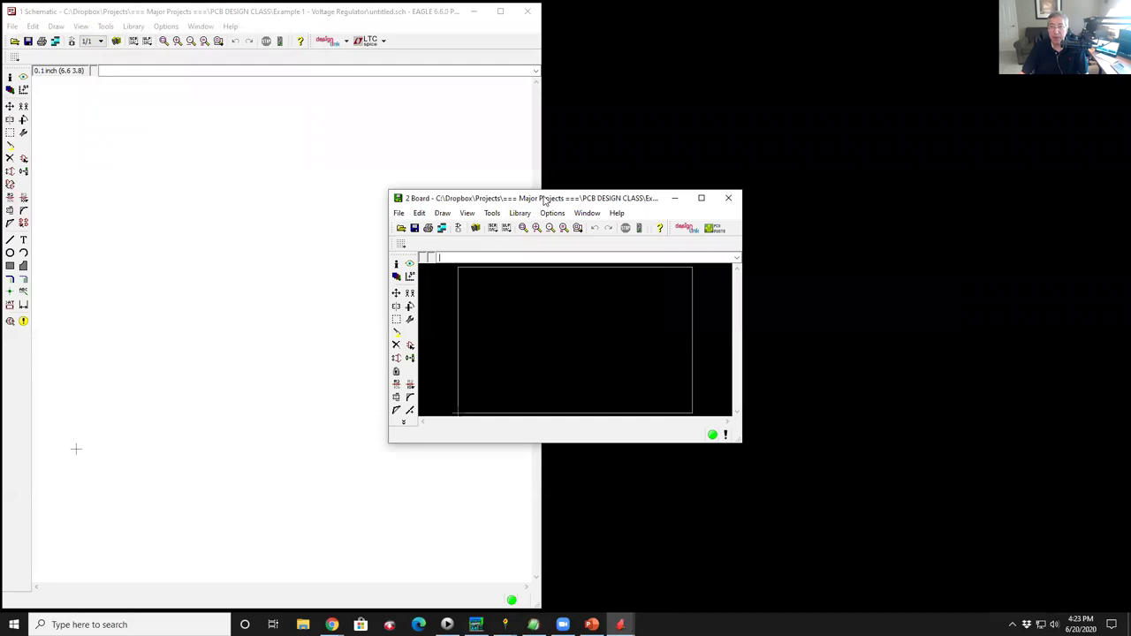
pyautogui.moveTo(545, 200); pyautogui.dragTo(701, 18)
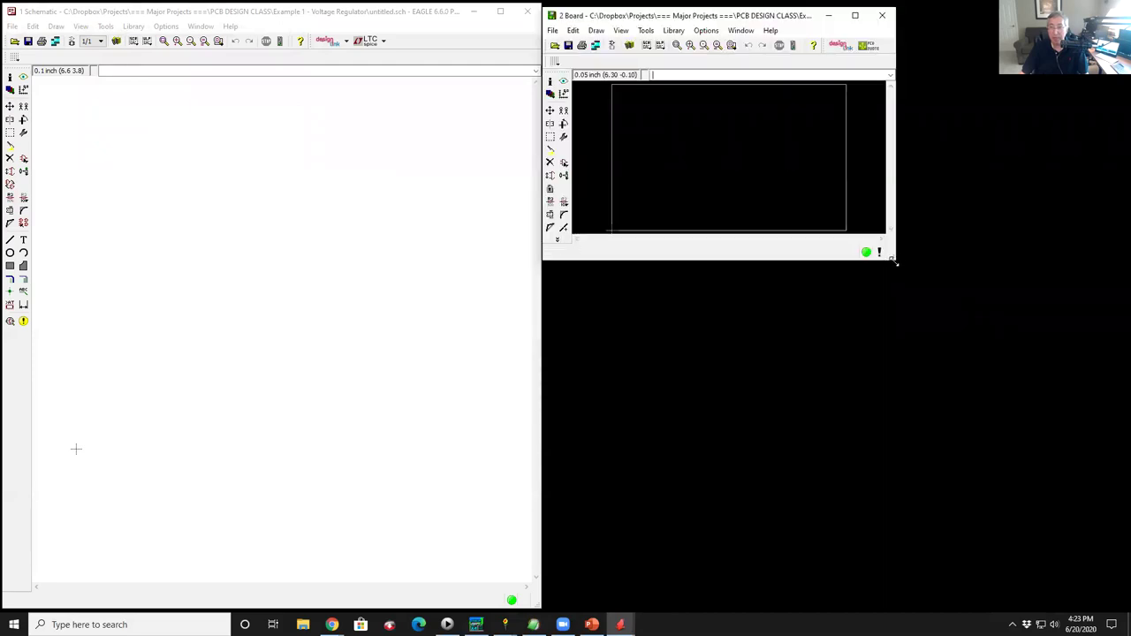
pyautogui.moveTo(895, 261); pyautogui.dragTo(1120, 610)
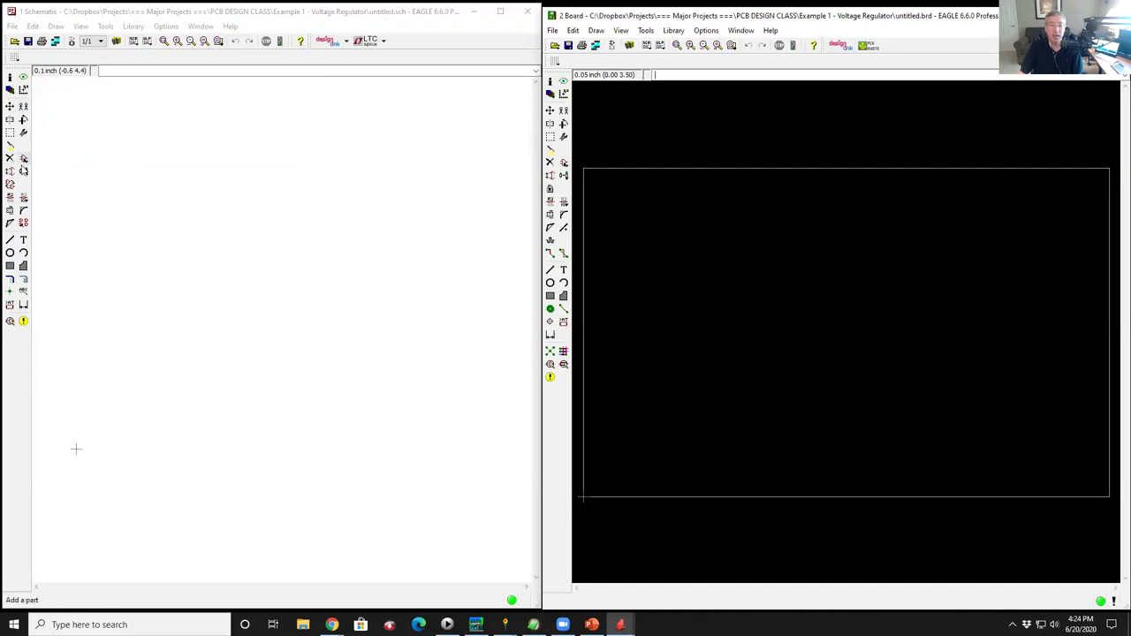
# Start adding a part to the schematic and expand the v-reg voltage regulator library.
pyautogui.click(25, 161)
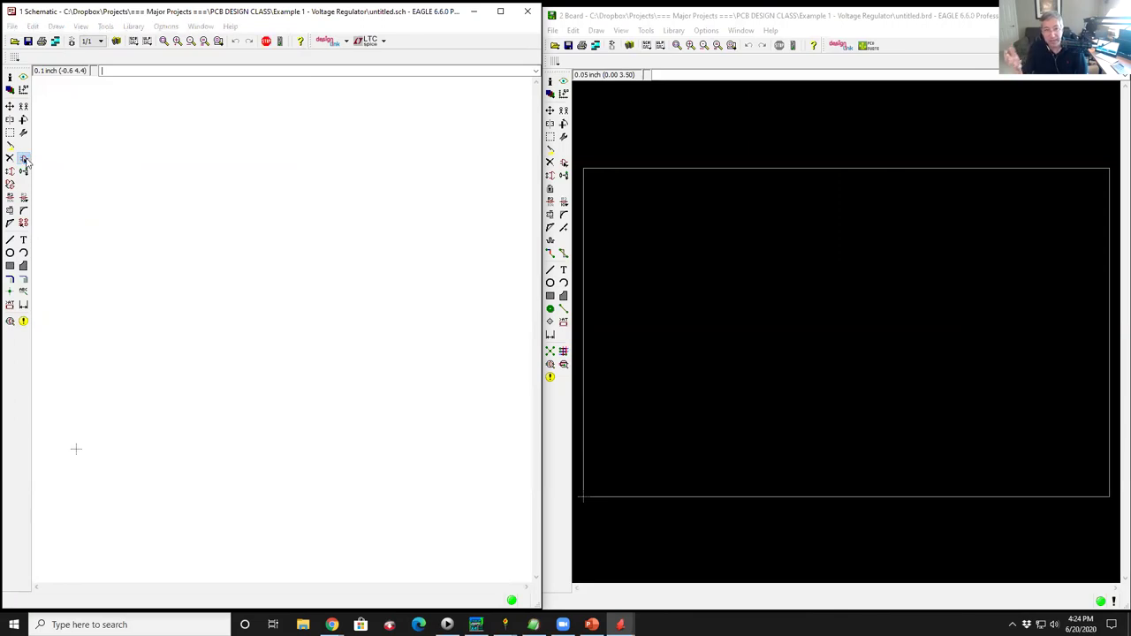
pyautogui.click(26, 161)
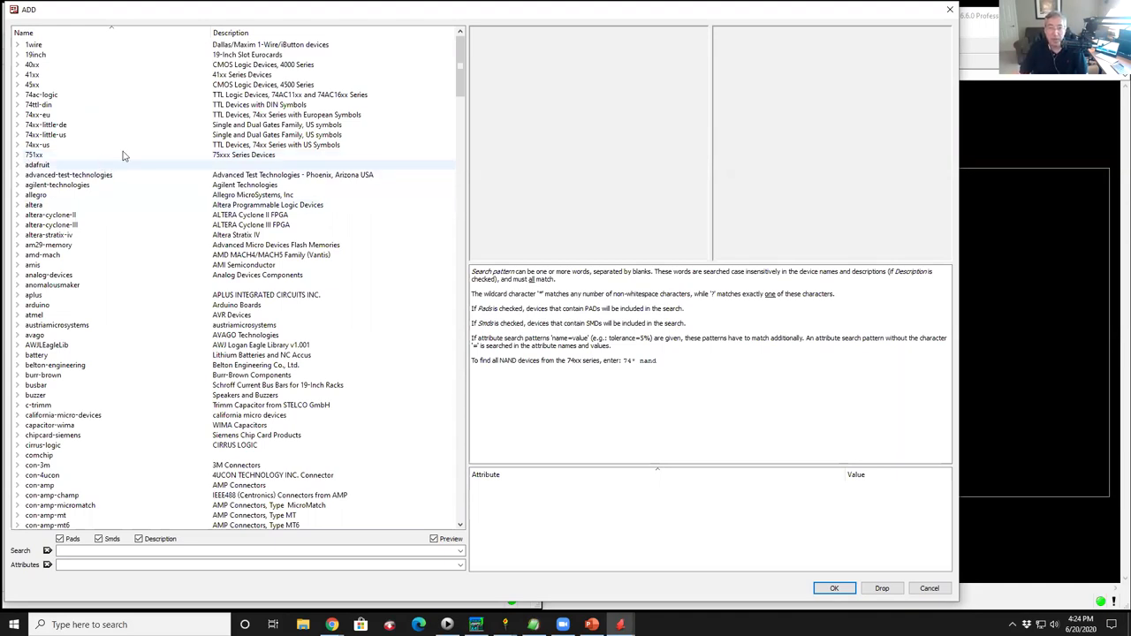
pyautogui.scroll(-20, 439, 132)
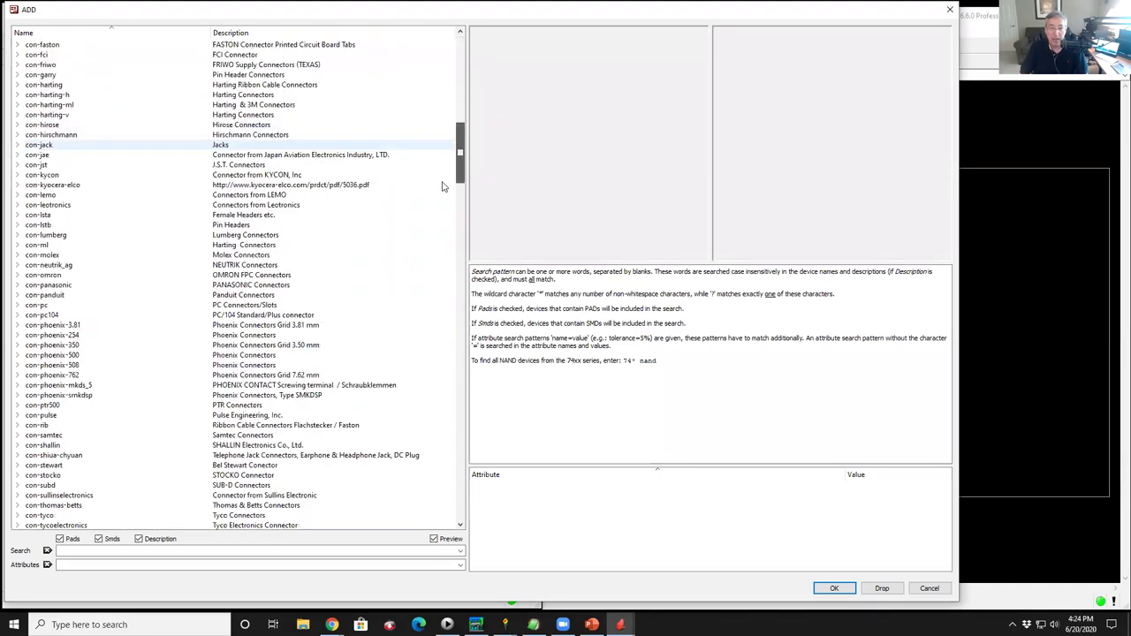
pyautogui.scroll(-20, 420, 345)
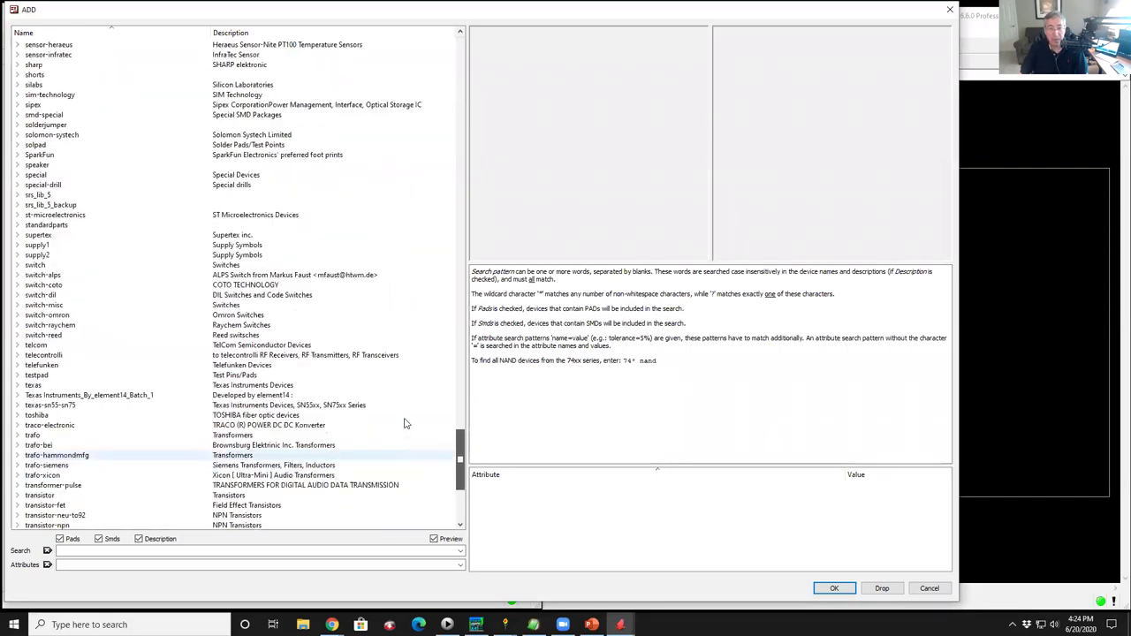
pyautogui.scroll(-20, 410, 389)
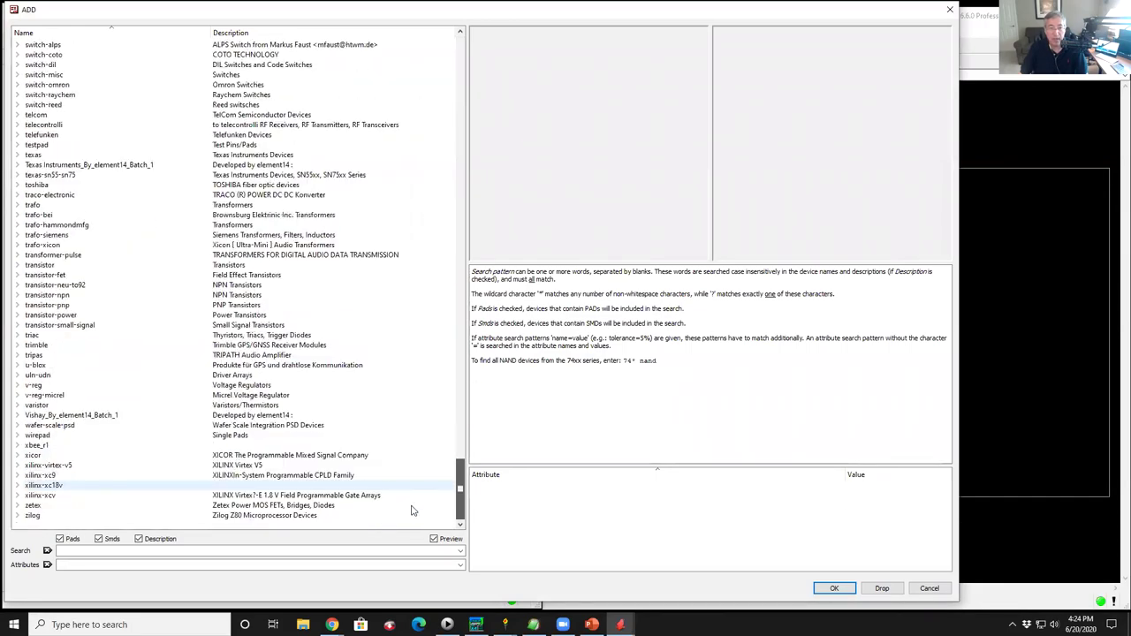
pyautogui.click(17, 386)
pyautogui.click(18, 386)
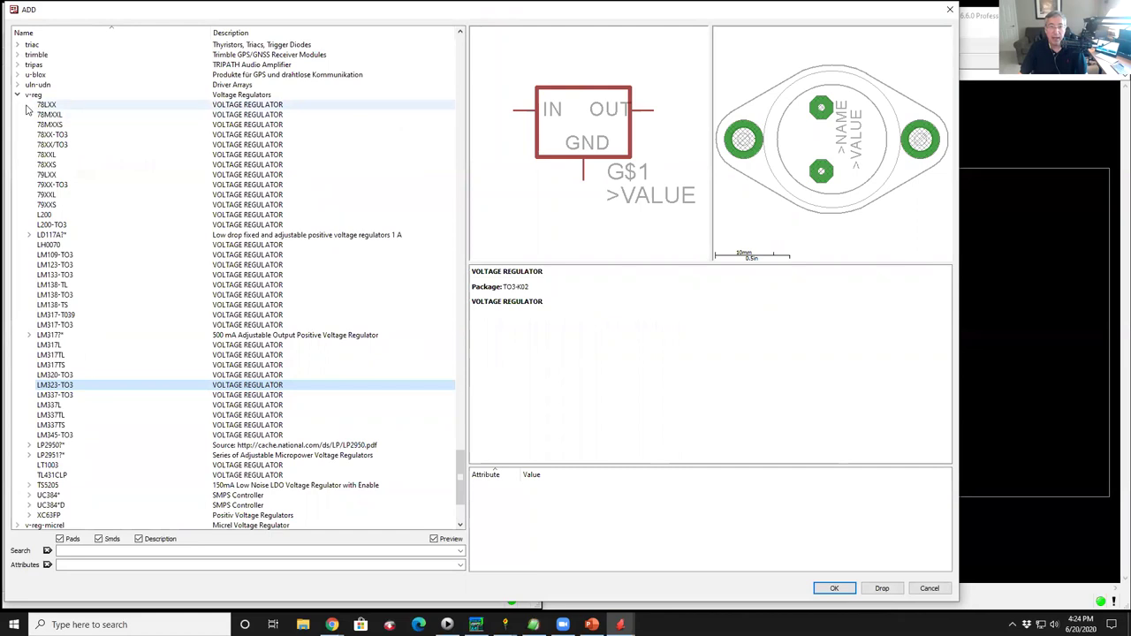
# Examine the symbols and package footprints of the 78xx regulators, from 78LXX through to 79LXX.
pyautogui.click(53, 107)
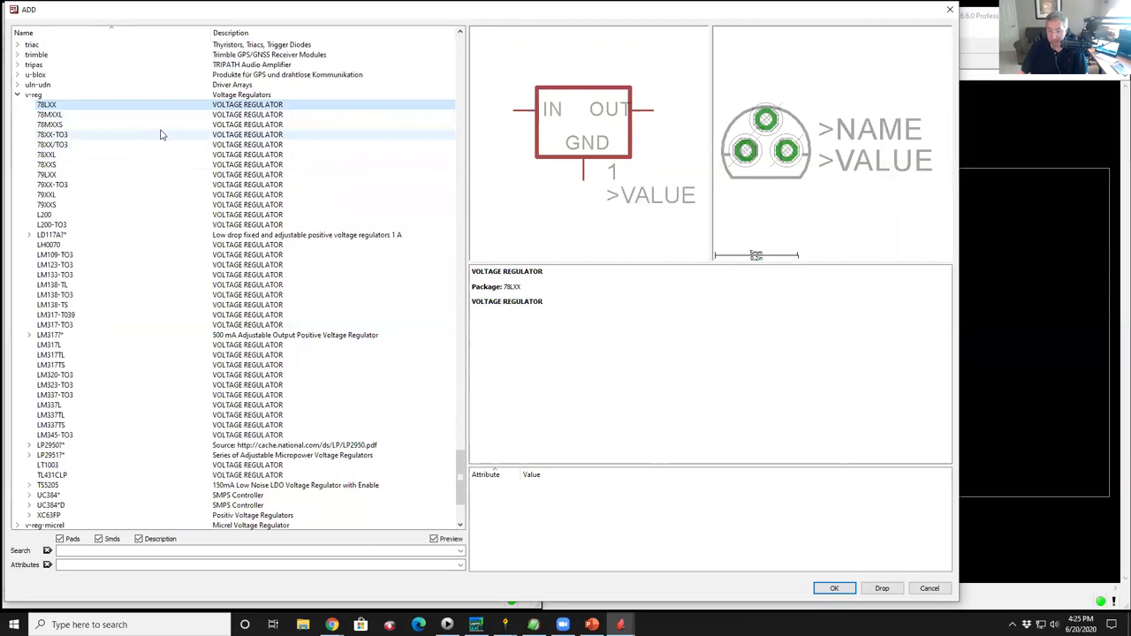
pyautogui.press('Down')
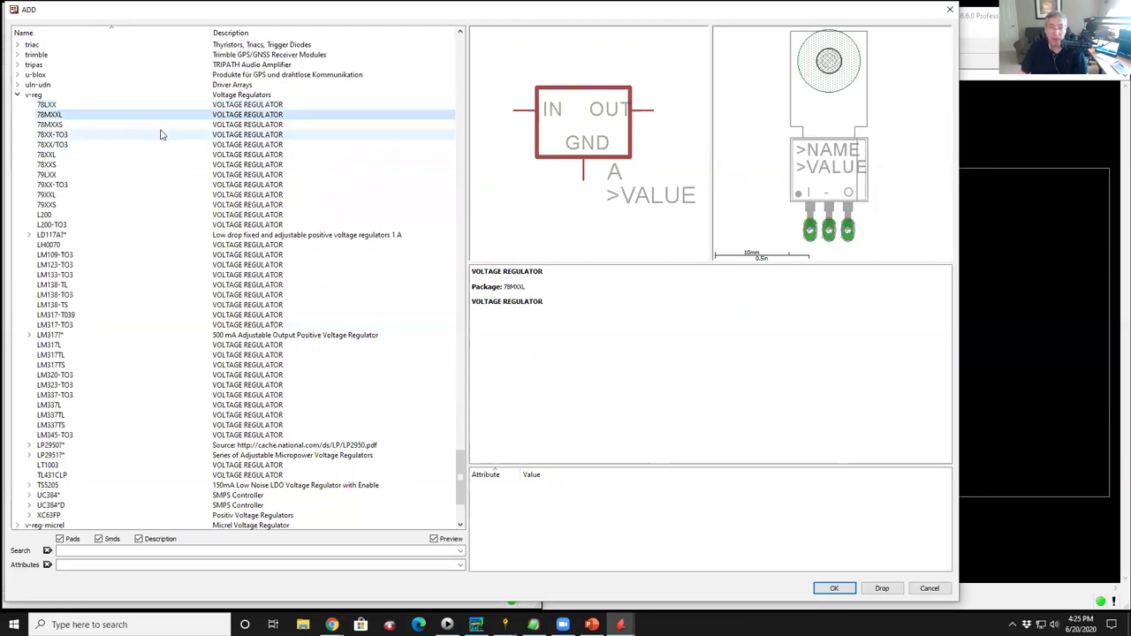
pyautogui.press('Down')
pyautogui.press('Down')
pyautogui.press('Down')
pyautogui.press('Down')
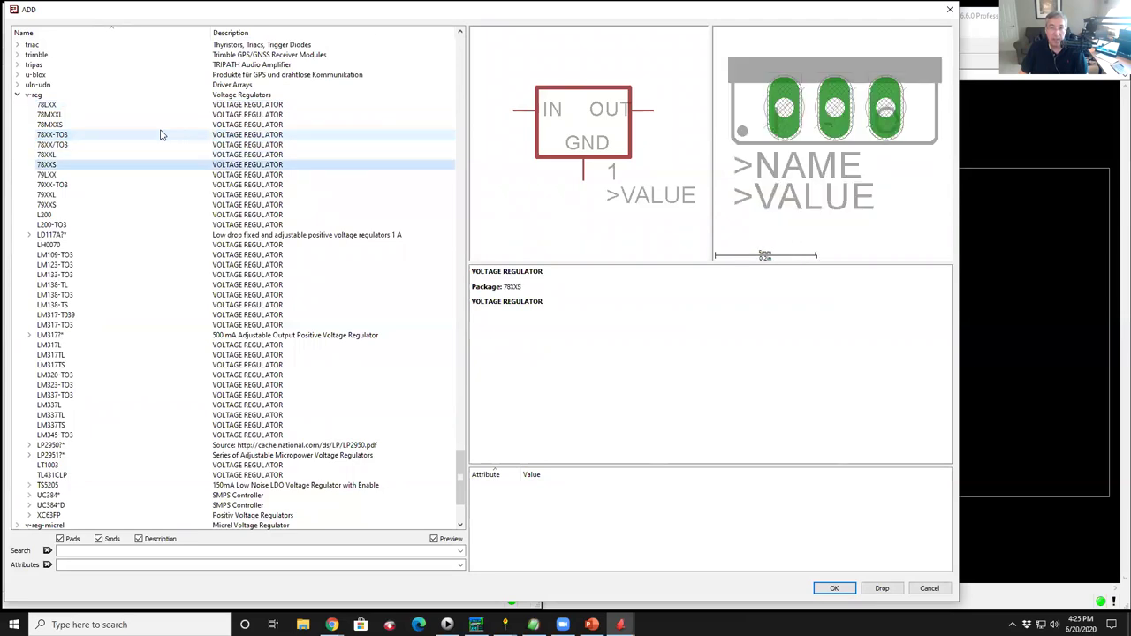
pyautogui.press('Up')
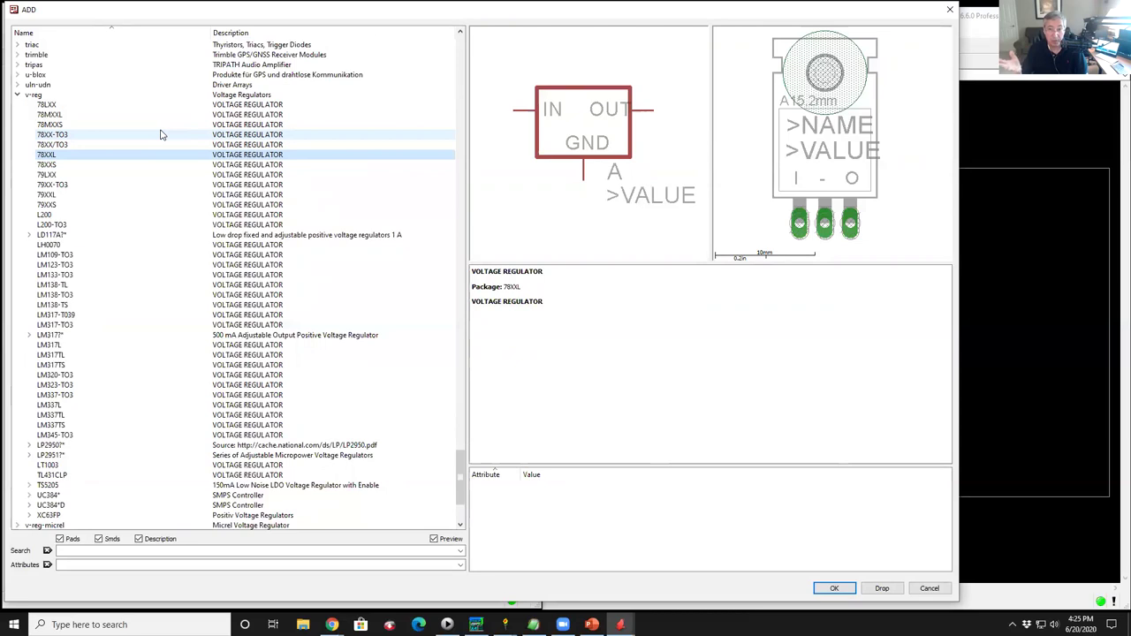
pyautogui.press('Down')
pyautogui.press('Down')
pyautogui.press('Down')
pyautogui.press('Down')
pyautogui.press('Down')
pyautogui.press('Down')
pyautogui.press('Down')
pyautogui.press('Down')
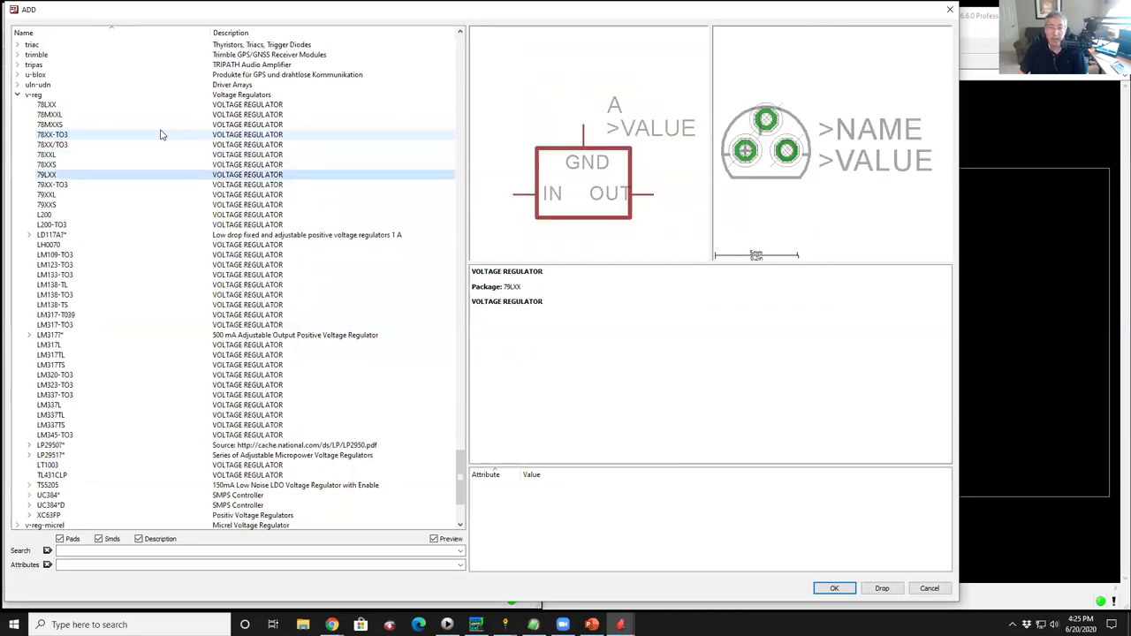
# Compare the symbols and packages of the remaining 79xx, LM138 and LM317 regulators in the v-reg library.
pyautogui.press('Down')
pyautogui.press('Down')
pyautogui.press('Down')
pyautogui.press('Down')
pyautogui.press('Down')
pyautogui.press('Down')
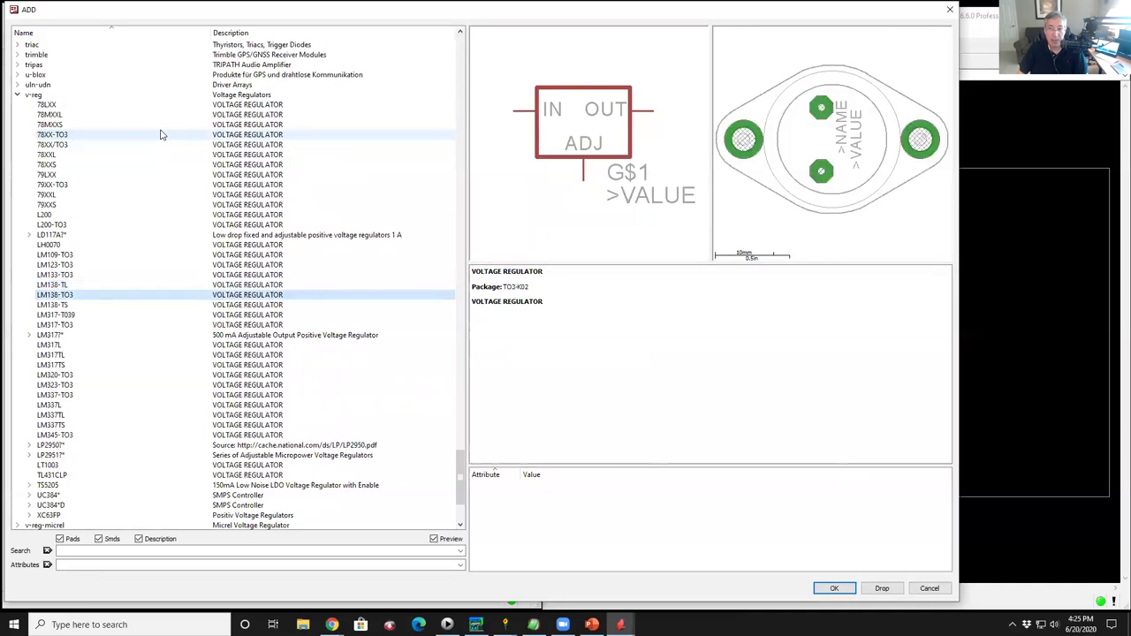
pyautogui.press('Down')
pyautogui.press('Down')
pyautogui.press('Down')
pyautogui.press('Up')
pyautogui.press('Up')
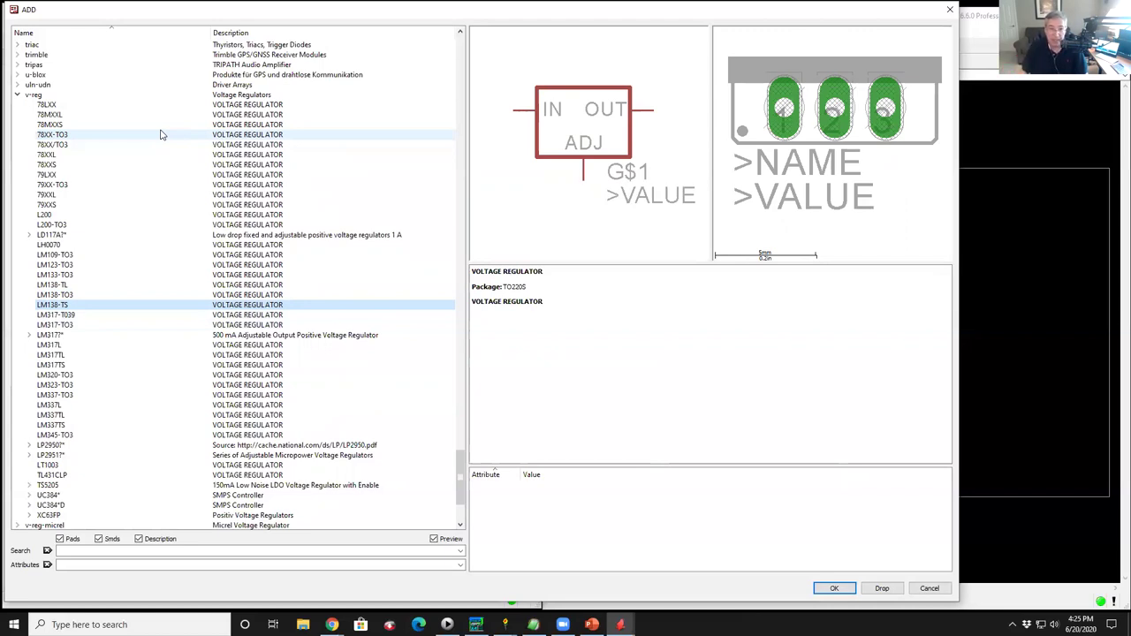
pyautogui.press('Down')
pyautogui.press('Down')
pyautogui.press('Down')
pyautogui.press('Down')
pyautogui.press('Down')
pyautogui.press('Down')
pyautogui.press('Down')
pyautogui.press('Down')
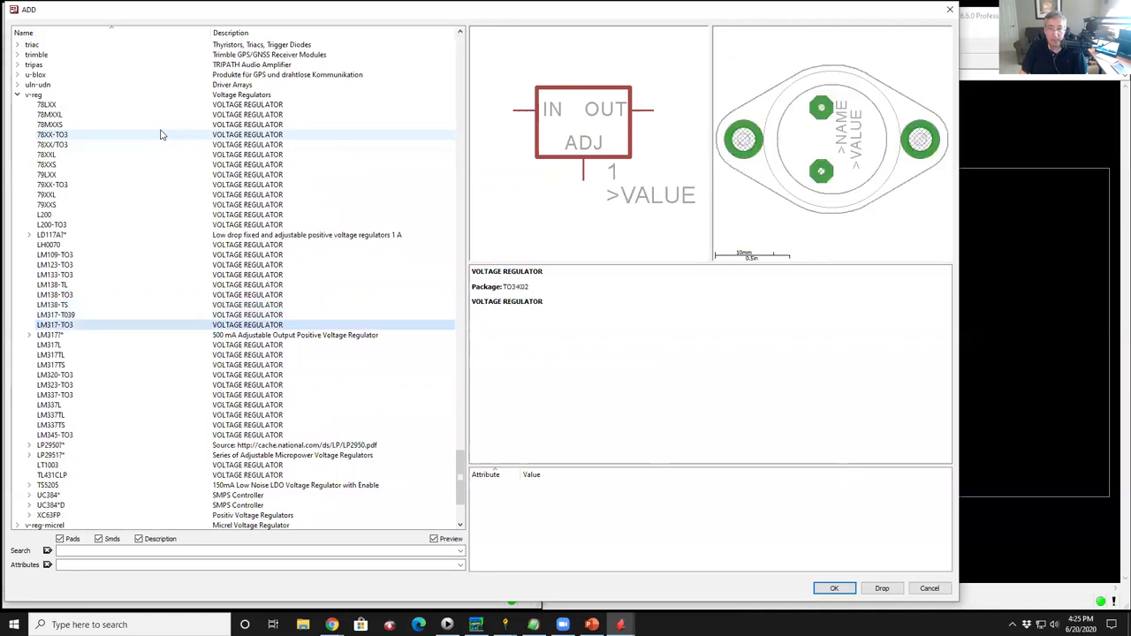
# Examine the symbols and packages of the v-reg devices from LM317 down to the UC384 SMPS controllers.
pyautogui.press('Down')
pyautogui.press('Down')
pyautogui.press('Down')
pyautogui.press('Down')
pyautogui.press('Down')
pyautogui.press('Down')
pyautogui.press('Down')
pyautogui.press('Down')
pyautogui.press('Down')
pyautogui.press('Down')
pyautogui.press('Down')
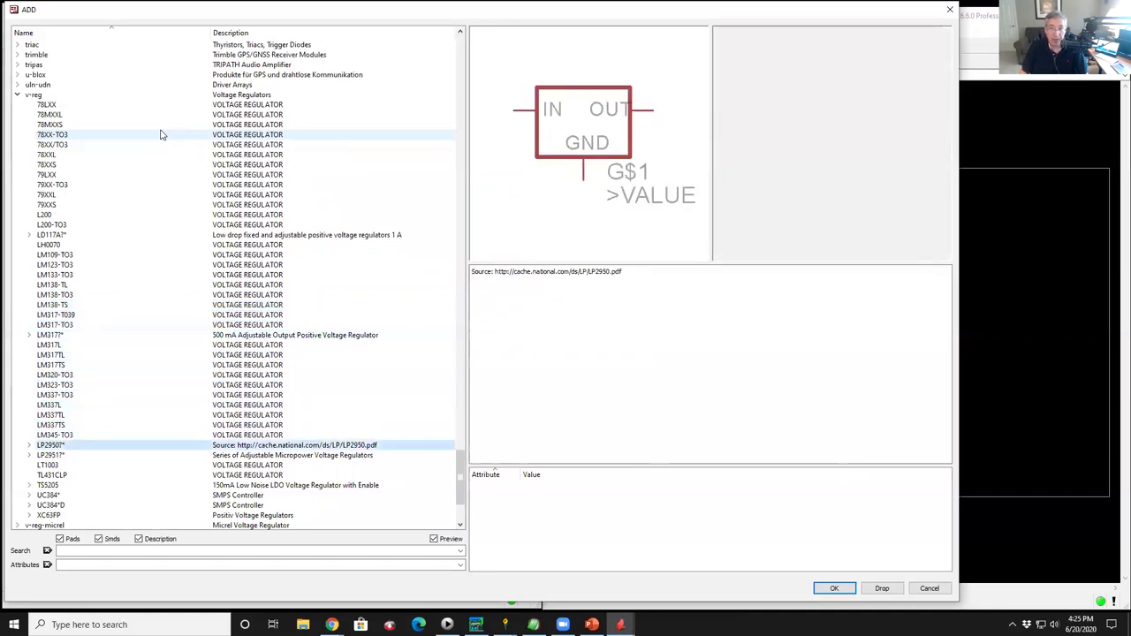
pyautogui.press('Down')
pyautogui.press('Down')
pyautogui.press('Down')
pyautogui.press('Down')
pyautogui.press('Down')
pyautogui.press('Down')
pyautogui.press('Up')
pyautogui.press('Up')
pyautogui.press('Up')
pyautogui.press('Up')
pyautogui.press('Up')
pyautogui.press('Up')
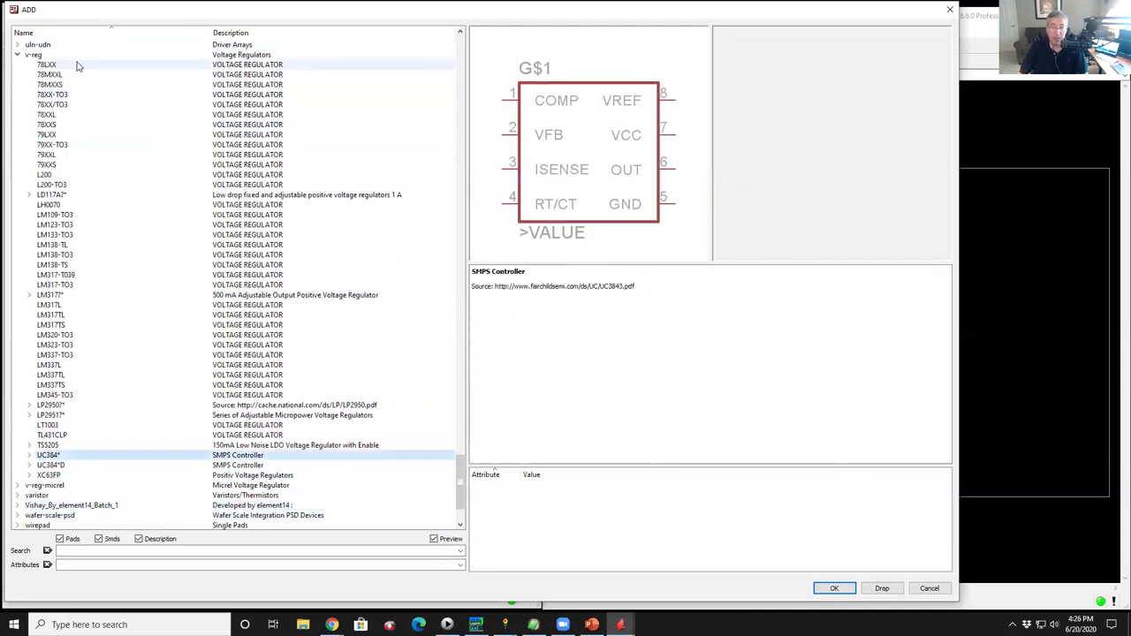
# Collapse the v-reg library and search all libraries for 7805.
pyautogui.click(18, 55)
pyautogui.click(88, 550)
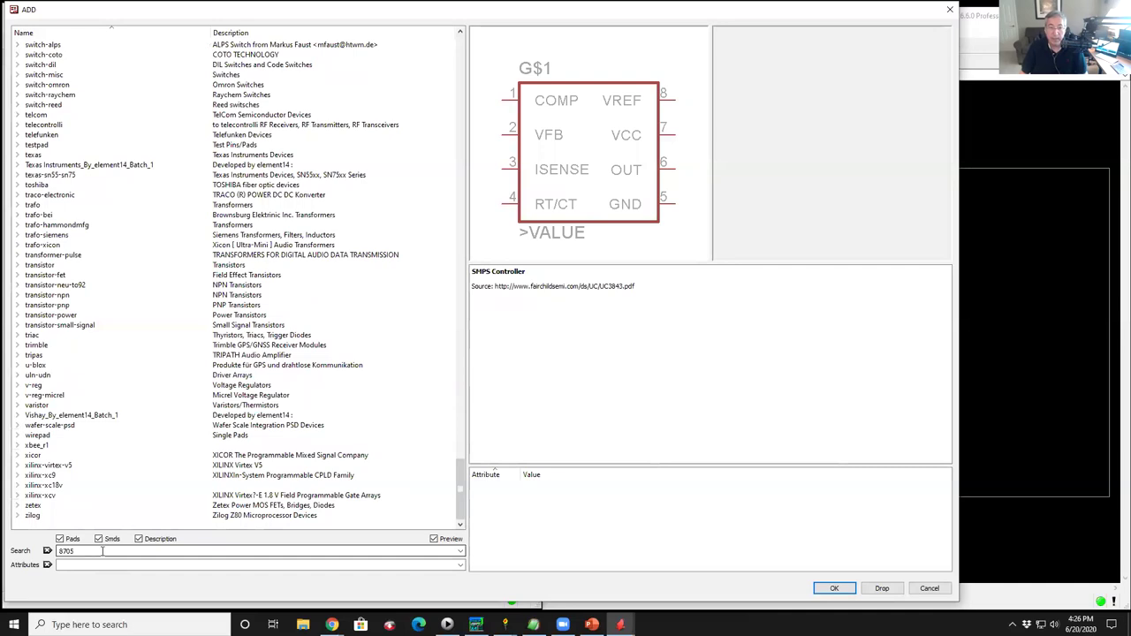
pyautogui.press('Return')
pyautogui.doubleClick(101, 554)
pyautogui.write('78')
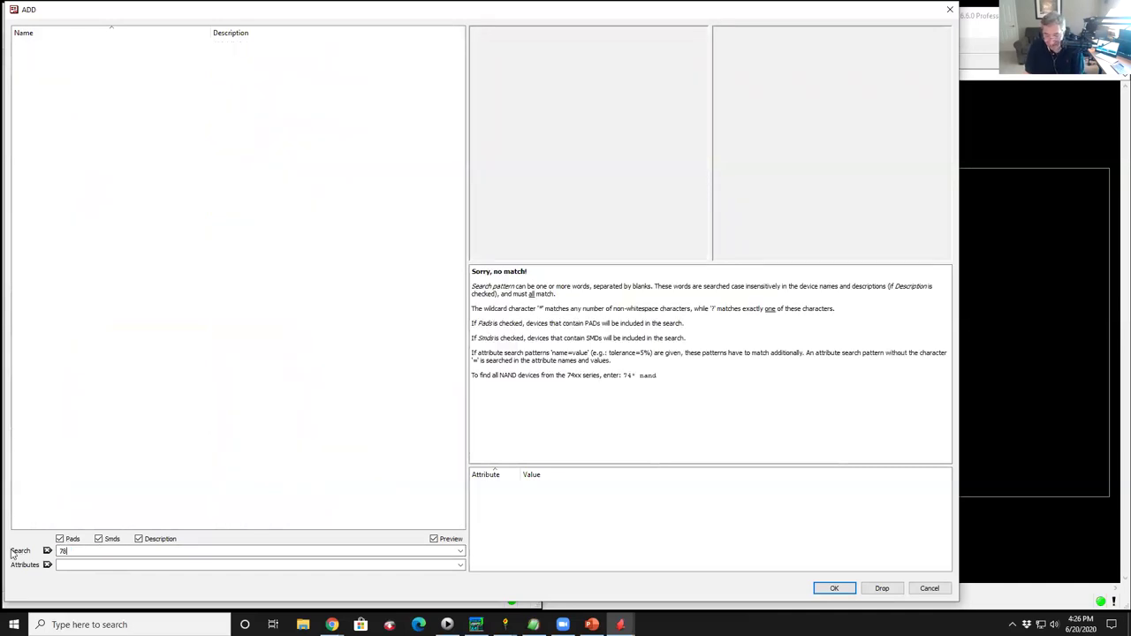
pyautogui.press('Return')
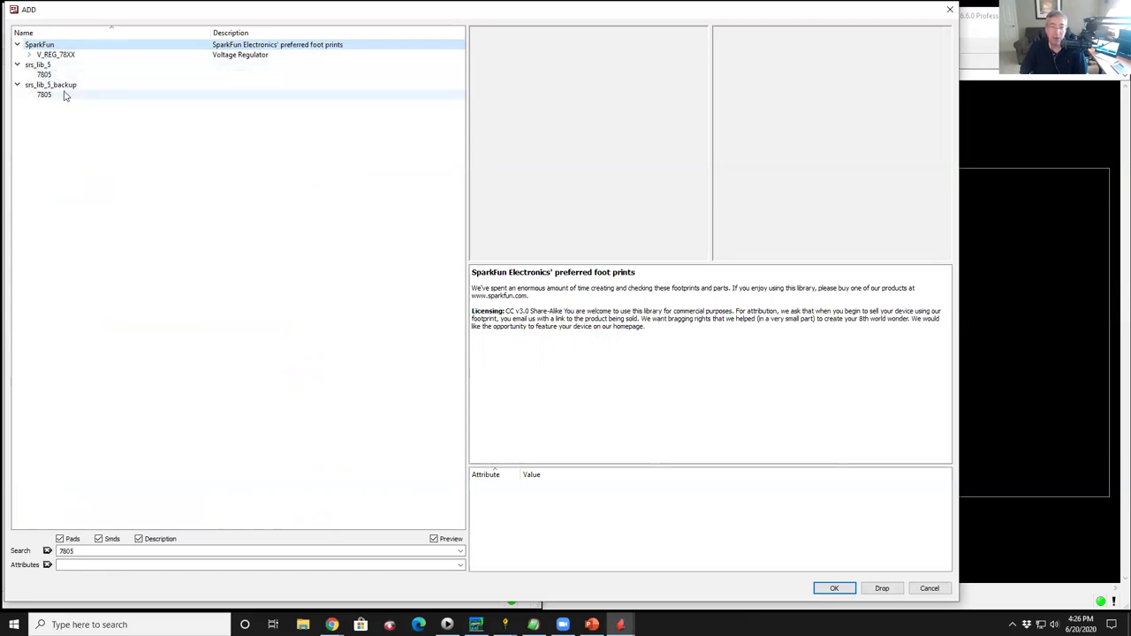
# Expand SparkFun's V_REG_78XX and compare the footprints of its TO-220, SIDE, SINK and TO-92 variants.
pyautogui.click(29, 54)
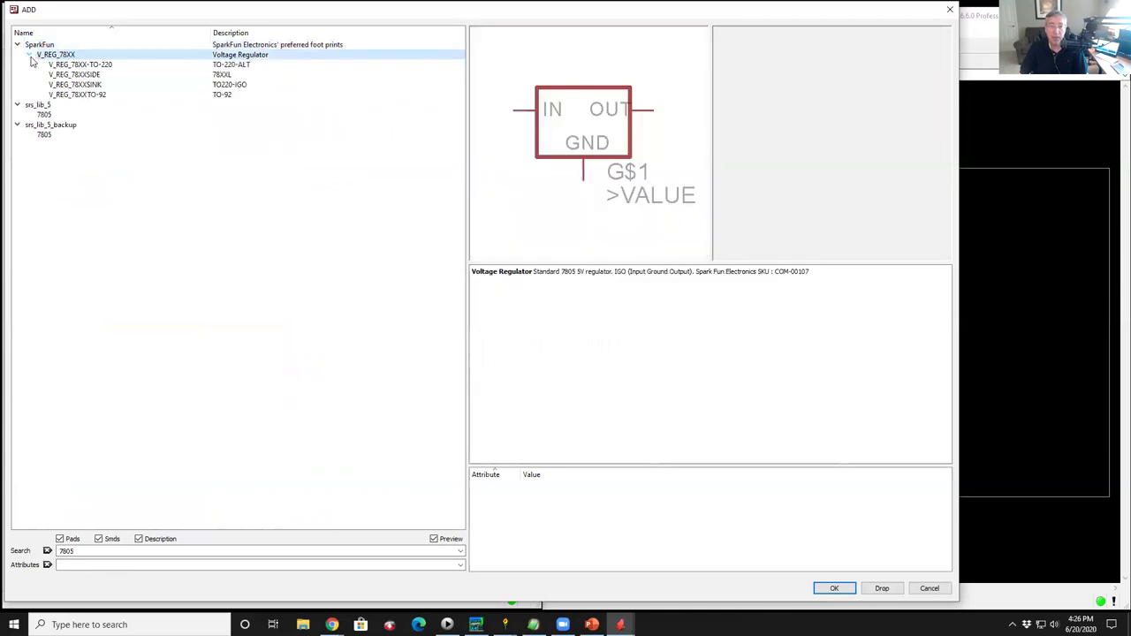
pyautogui.click(85, 65)
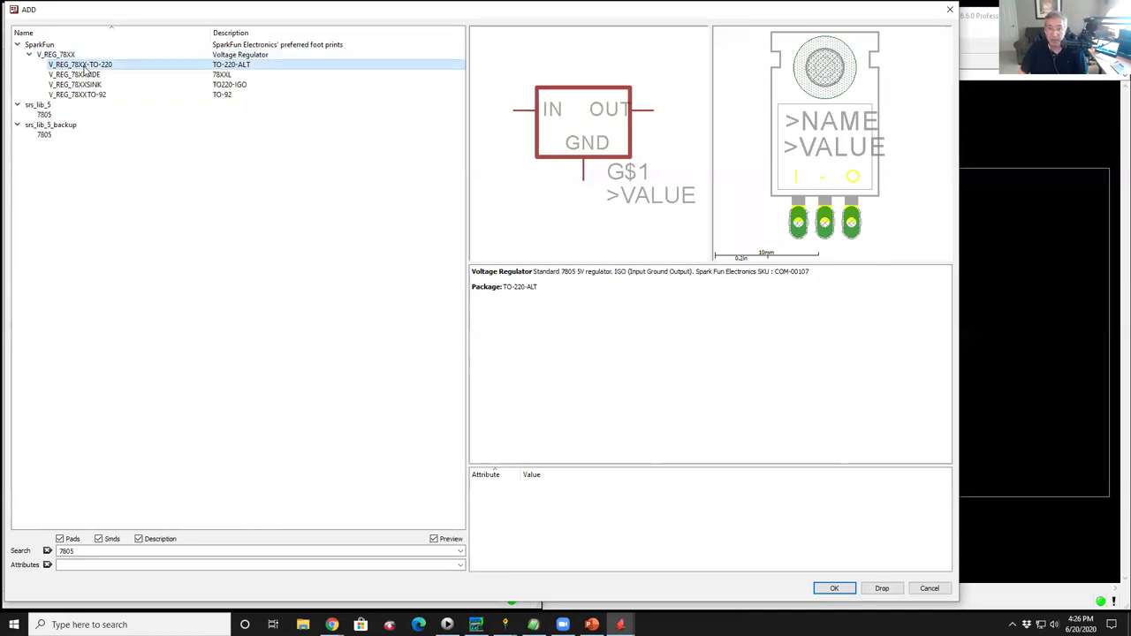
pyautogui.click(84, 74)
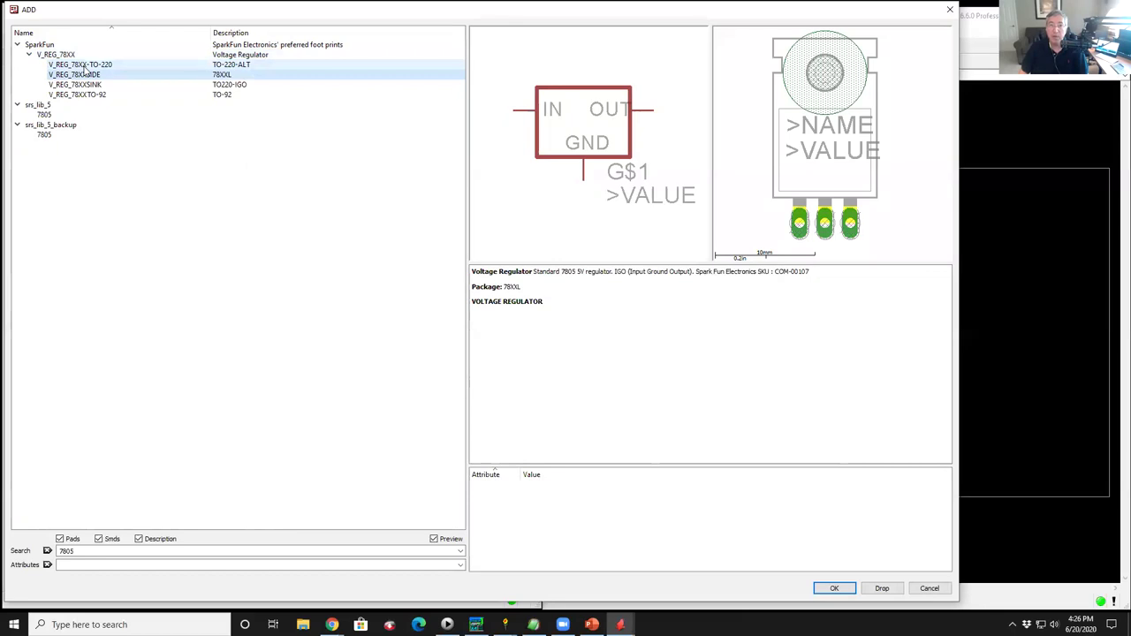
pyautogui.press('Down')
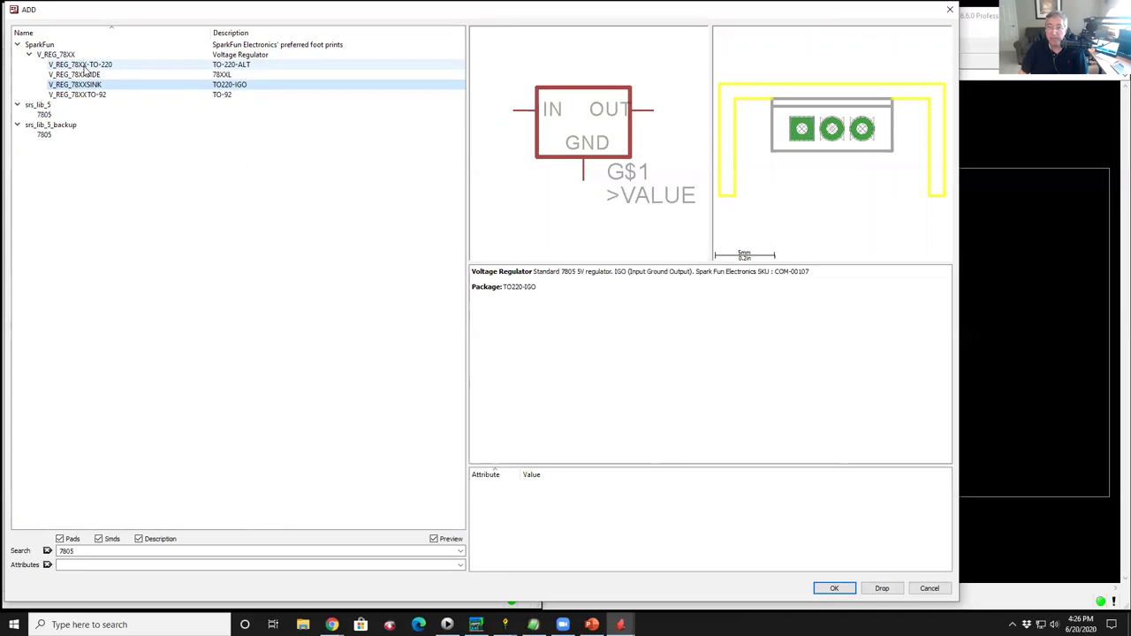
pyautogui.press('Down')
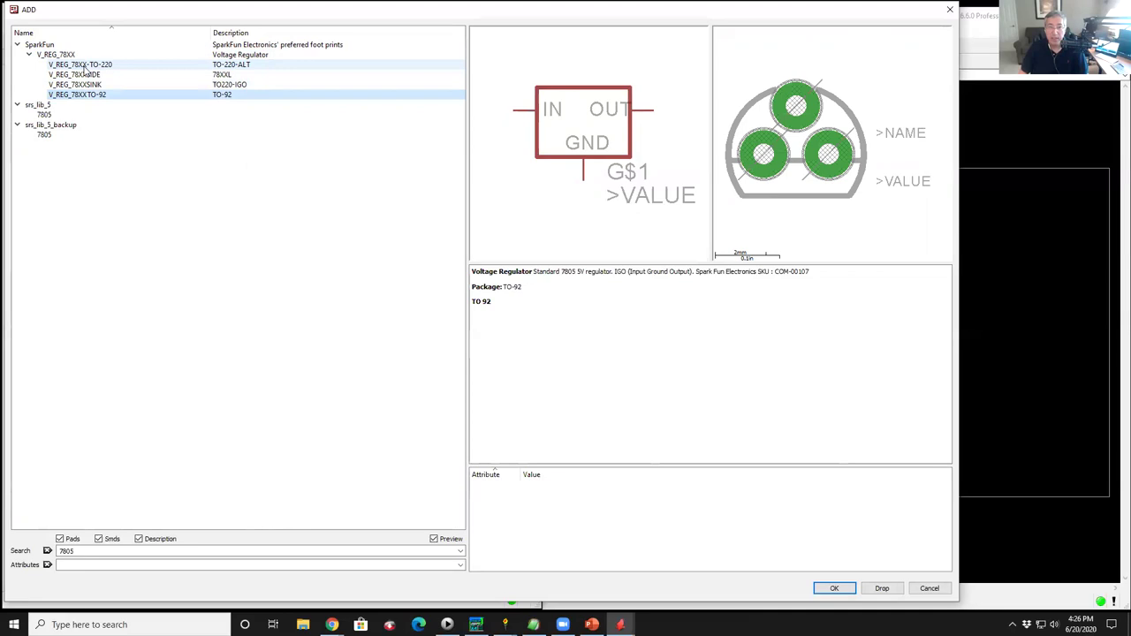
pyautogui.press('Up')
pyautogui.press('Up')
pyautogui.press('Up')
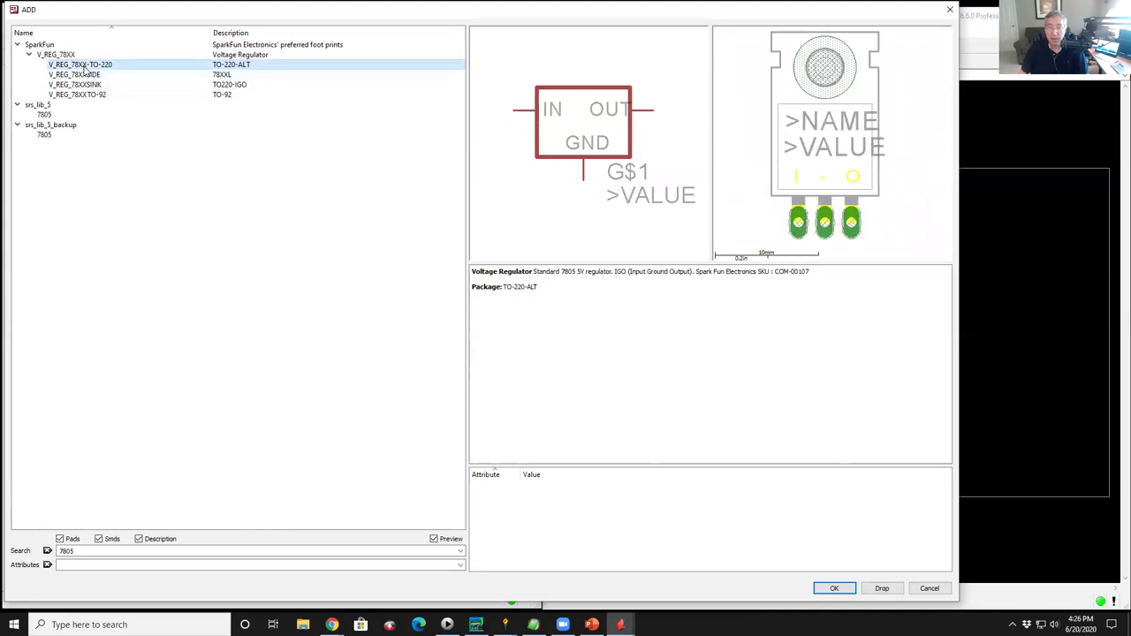
# Place one V_REG_78XX-TO-220 regulator near the middle of the schematic.
pyautogui.doubleClick(86, 67)
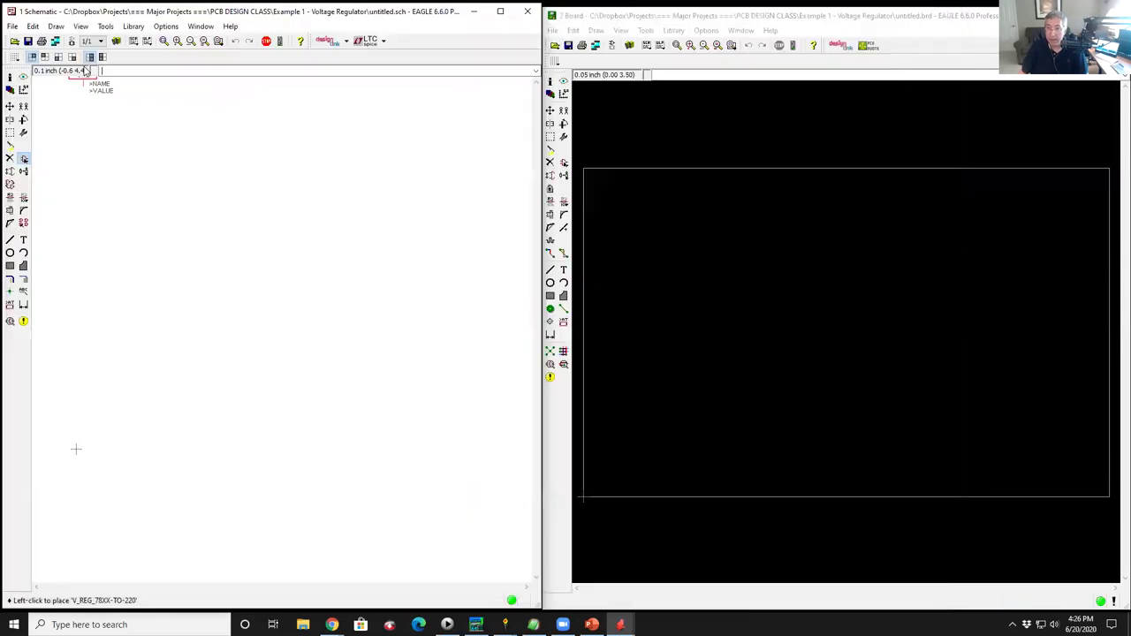
pyautogui.scroll(5, 222, 248)
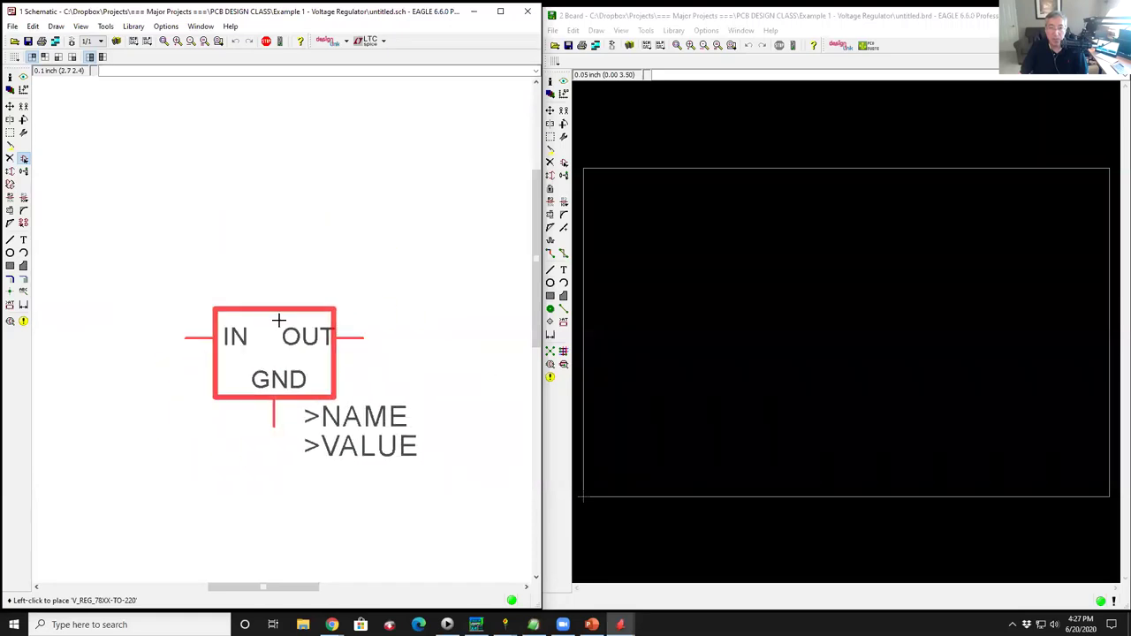
pyautogui.scroll(-5, 278, 320)
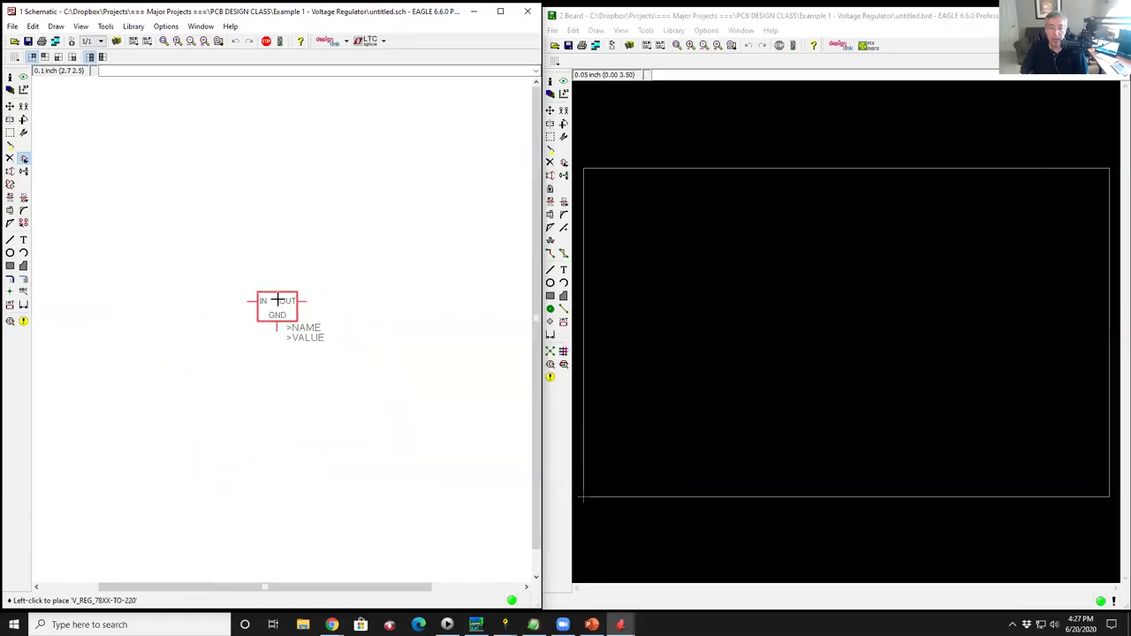
pyautogui.scroll(6, 278, 303)
pyautogui.scroll(-5, 279, 301)
pyautogui.scroll(7, 227, 313)
pyautogui.scroll(-4, 226, 309)
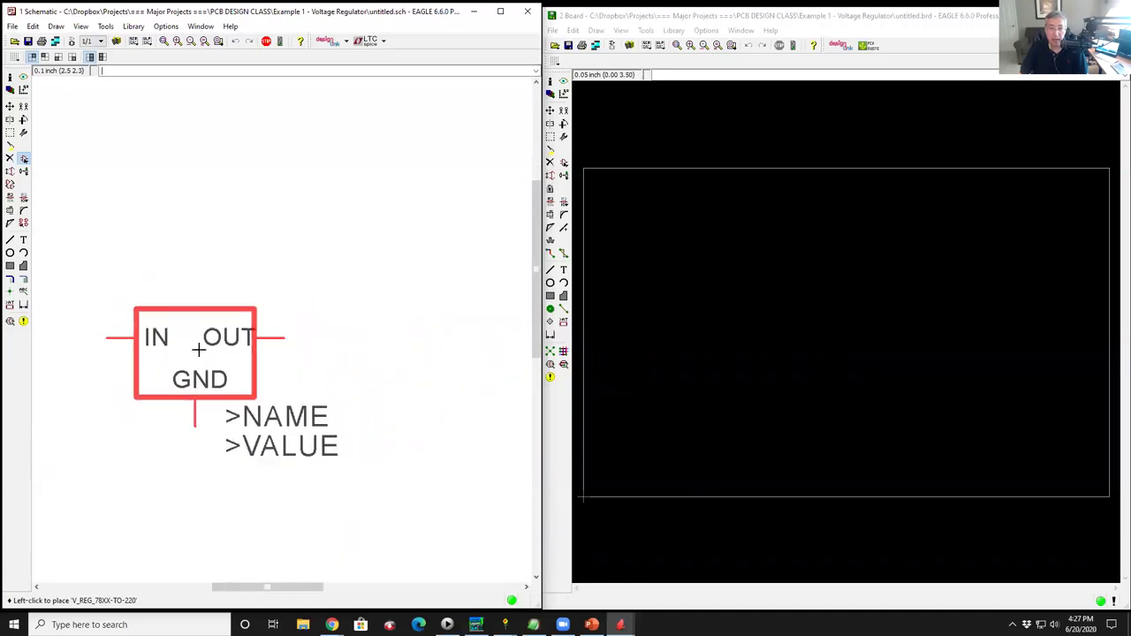
pyautogui.scroll(-7, 266, 314)
pyautogui.scroll(6, 253, 303)
pyautogui.scroll(-4, 222, 239)
pyautogui.scroll(-4, 215, 265)
pyautogui.scroll(5, 290, 310)
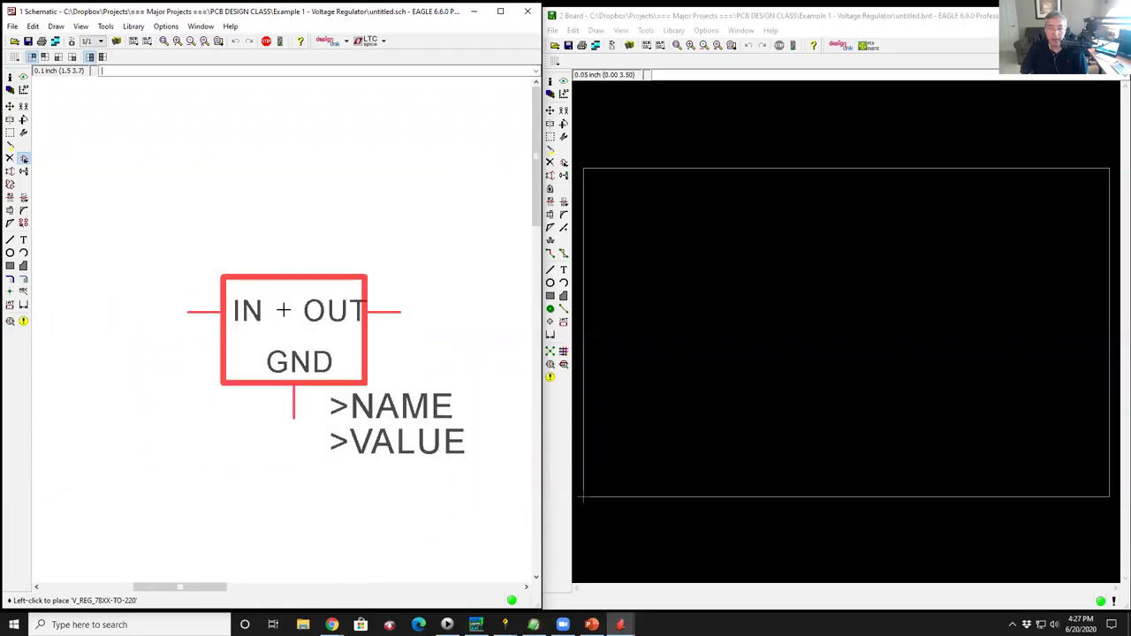
pyautogui.scroll(-2, 276, 290)
pyautogui.scroll(2, 281, 295)
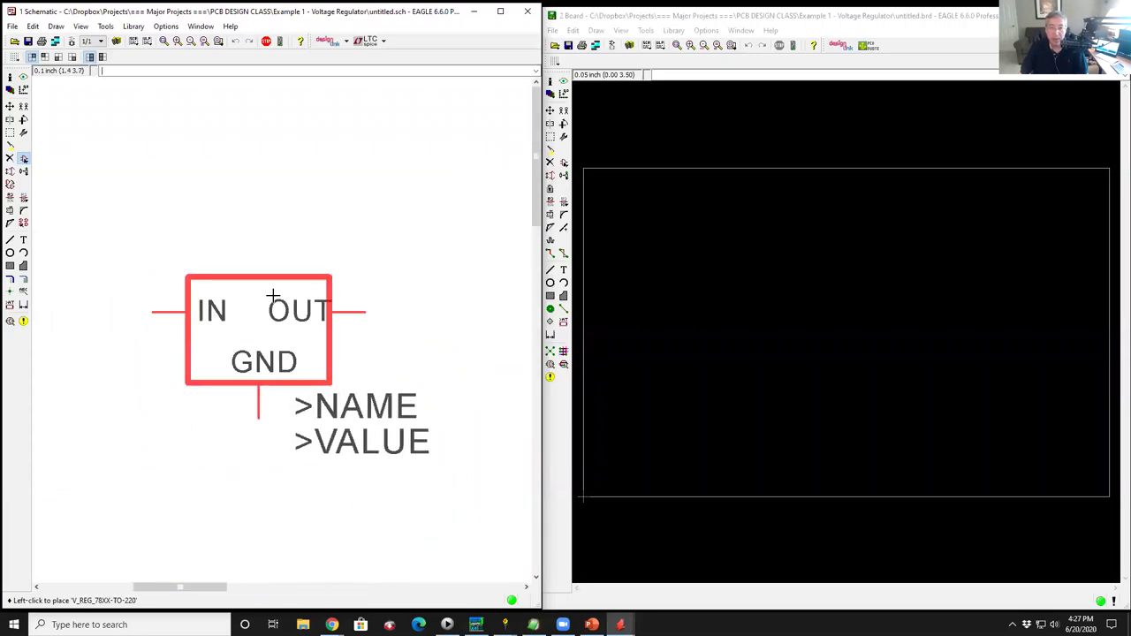
pyautogui.scroll(-6, 273, 296)
pyautogui.click(274, 309)
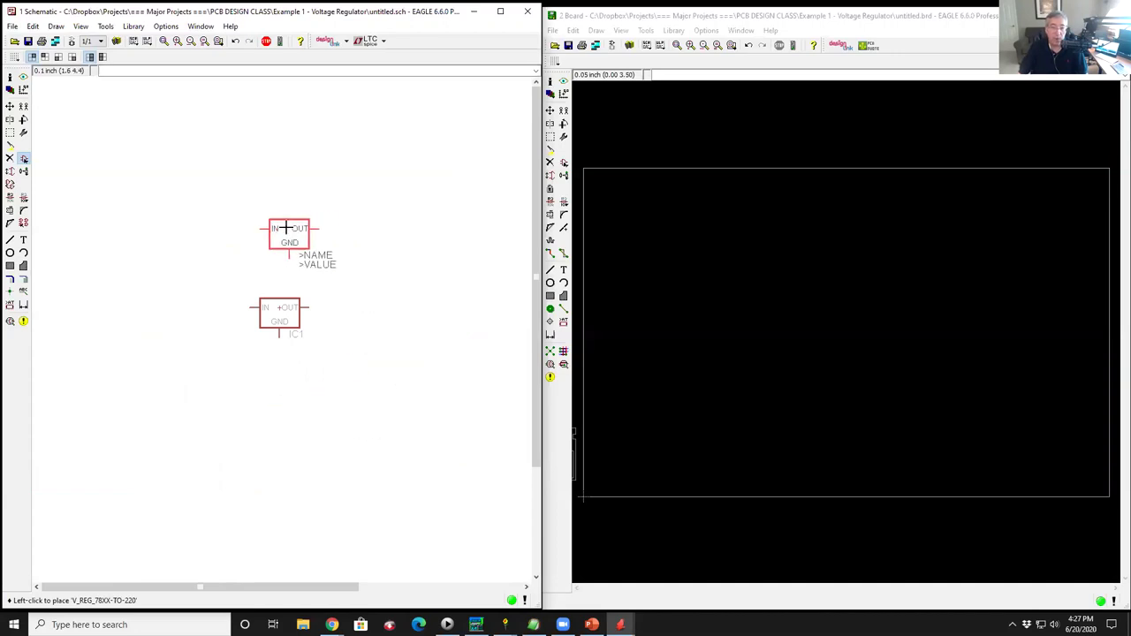
# Place five more copies of the regulator around the first one, and switch to the Move tool.
pyautogui.click(190, 215)
pyautogui.click(289, 205)
pyautogui.click(308, 146)
pyautogui.click(377, 224)
pyautogui.click(398, 343)
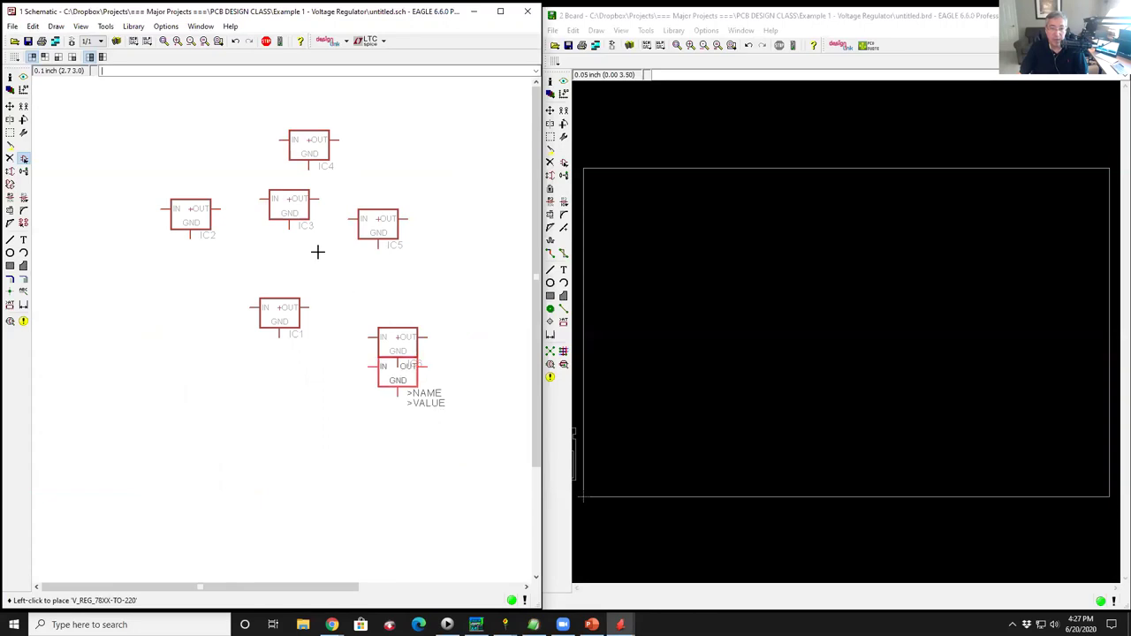
pyautogui.click(9, 107)
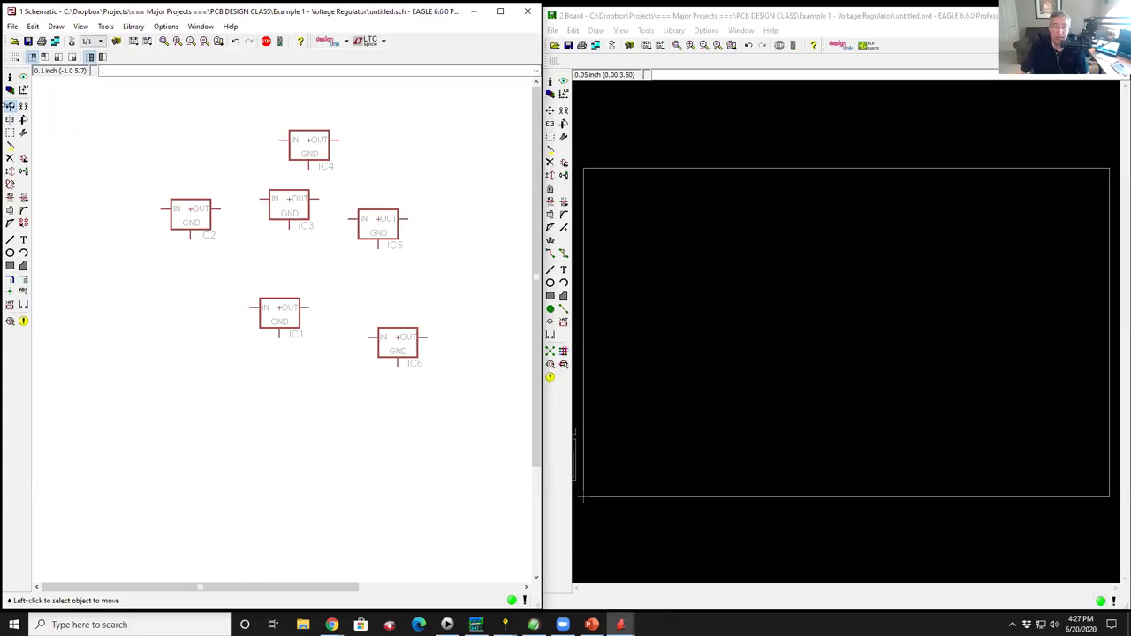
pyautogui.click(10, 108)
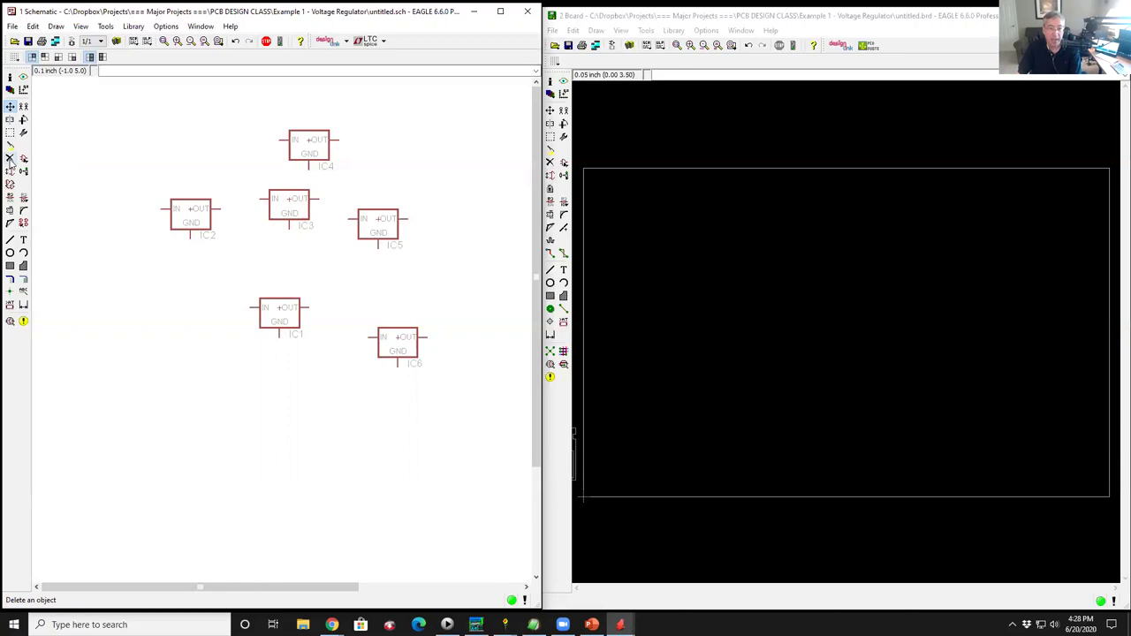
# Delete the five extra regulators IC2, IC4, IC3, IC5 and IC6 from the schematic.
pyautogui.click(10, 159)
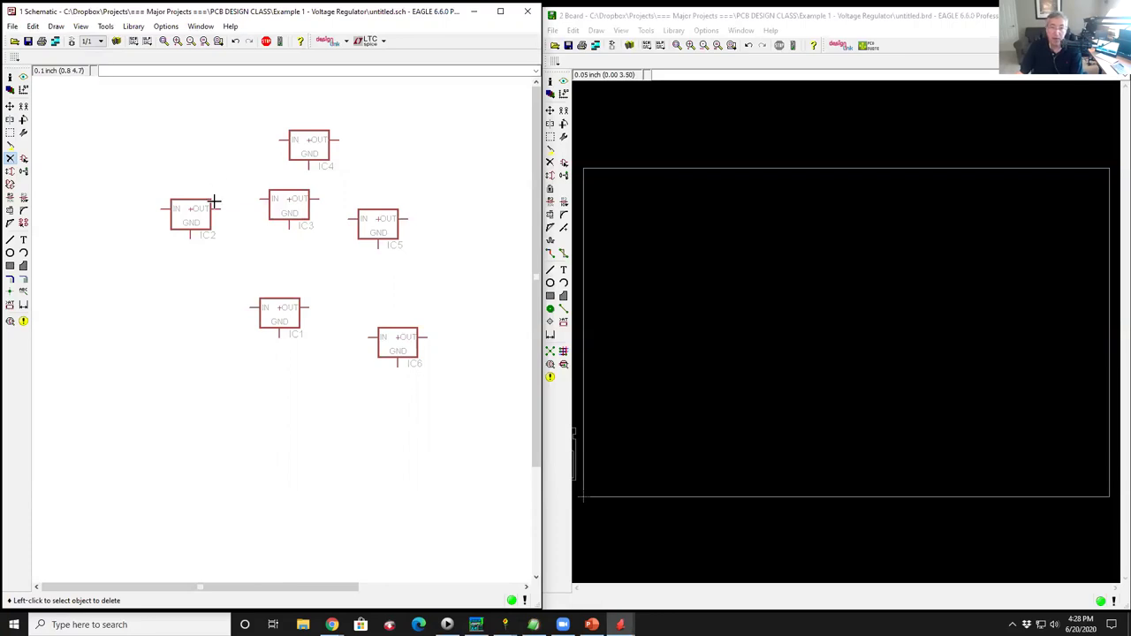
pyautogui.click(189, 212)
pyautogui.click(308, 145)
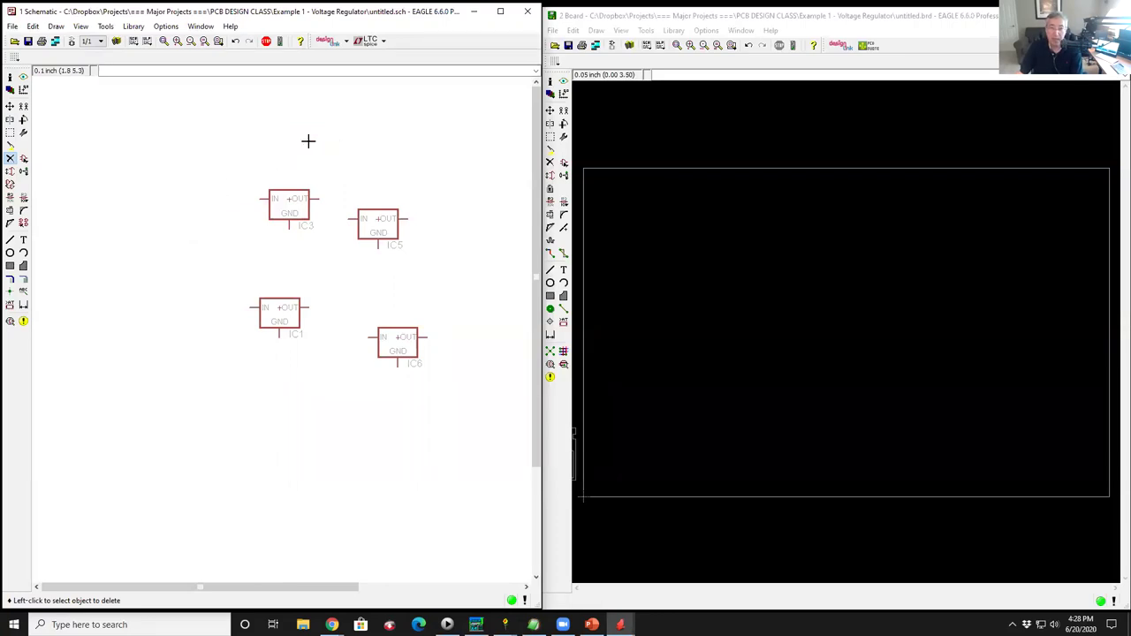
pyautogui.click(282, 212)
pyautogui.click(371, 222)
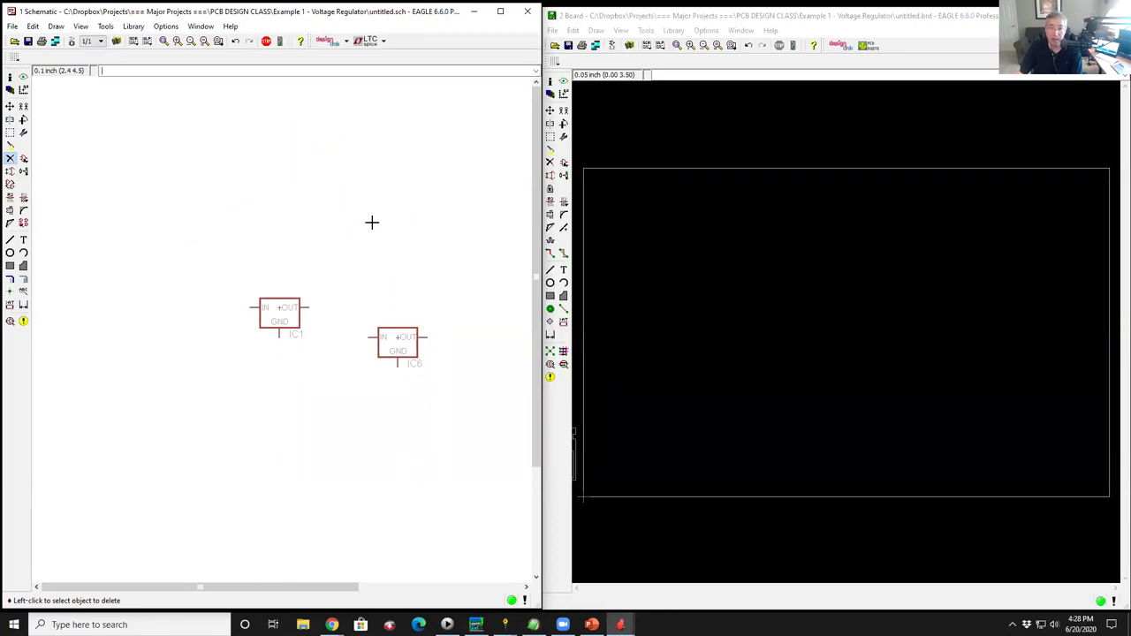
pyautogui.click(399, 338)
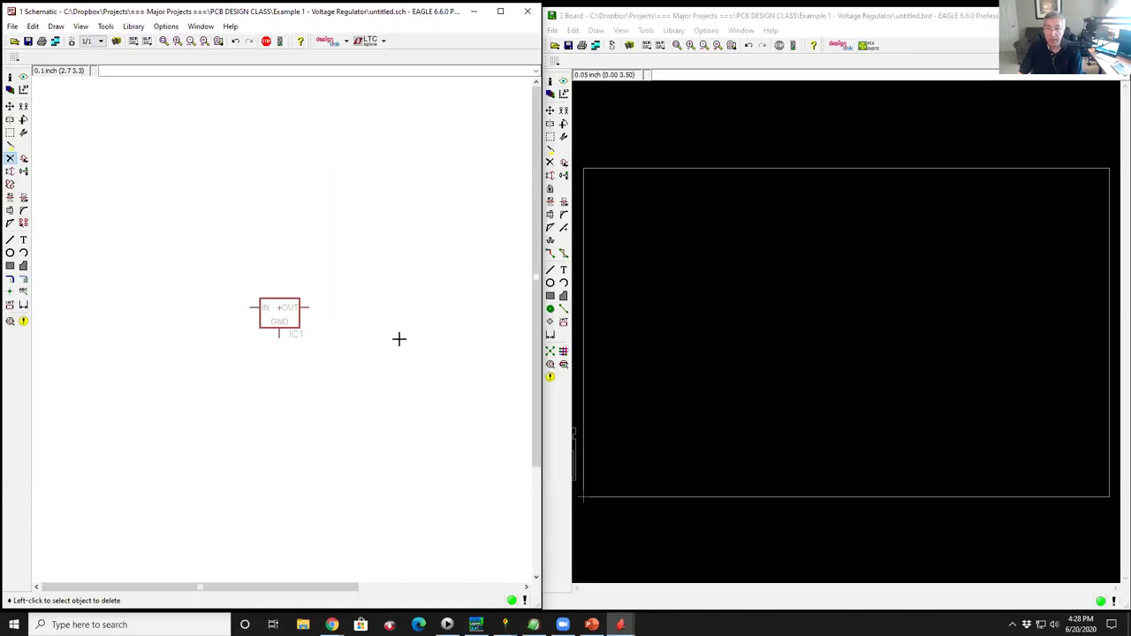
# Inspect IC1's footprint beside the board outline and delete IC1 from the schematic.
pyautogui.scroll(-4, 870, 232)
pyautogui.scroll(5, 744, 314)
pyautogui.scroll(-1, 772, 304)
pyautogui.scroll(1, 719, 318)
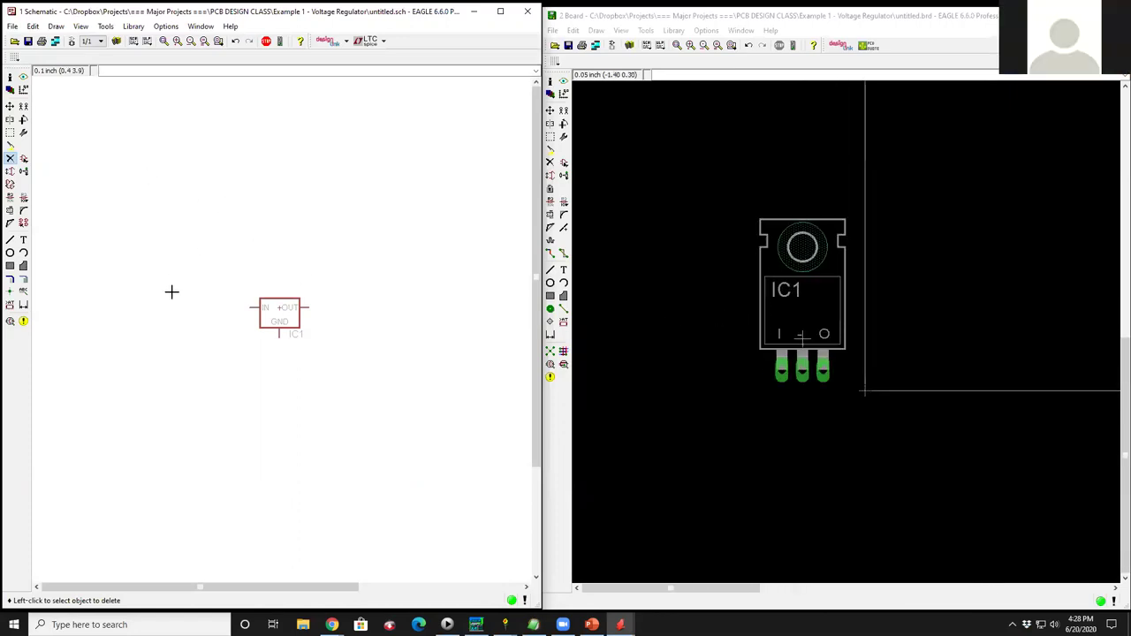
pyautogui.click(279, 313)
pyautogui.scroll(-2, 705, 280)
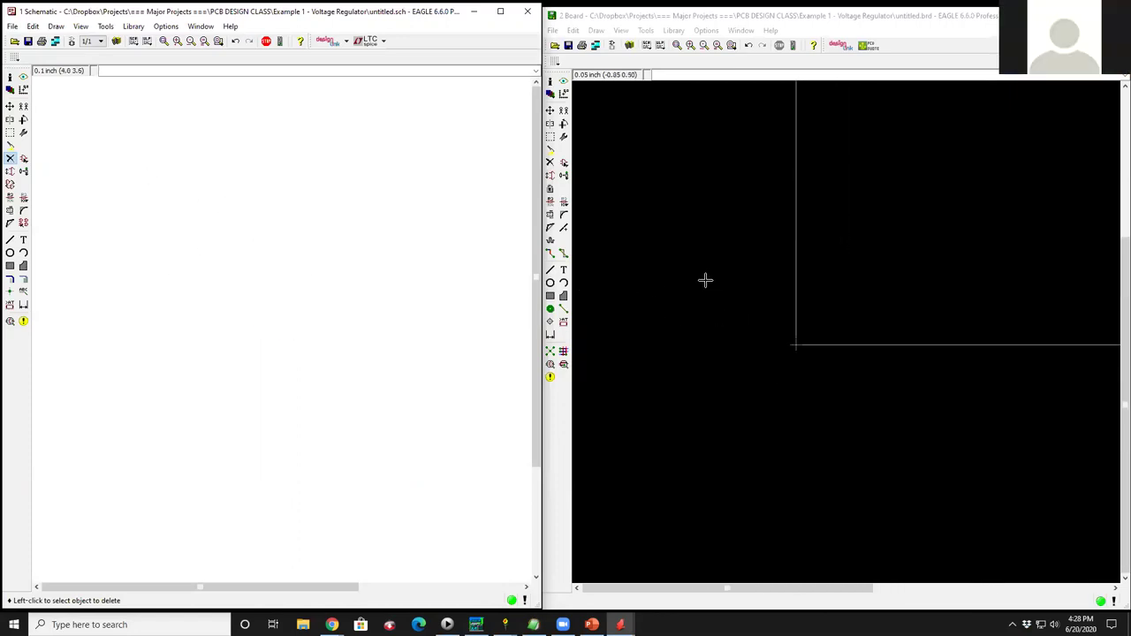
pyautogui.scroll(-3, 650, 332)
pyautogui.scroll(1, 663, 313)
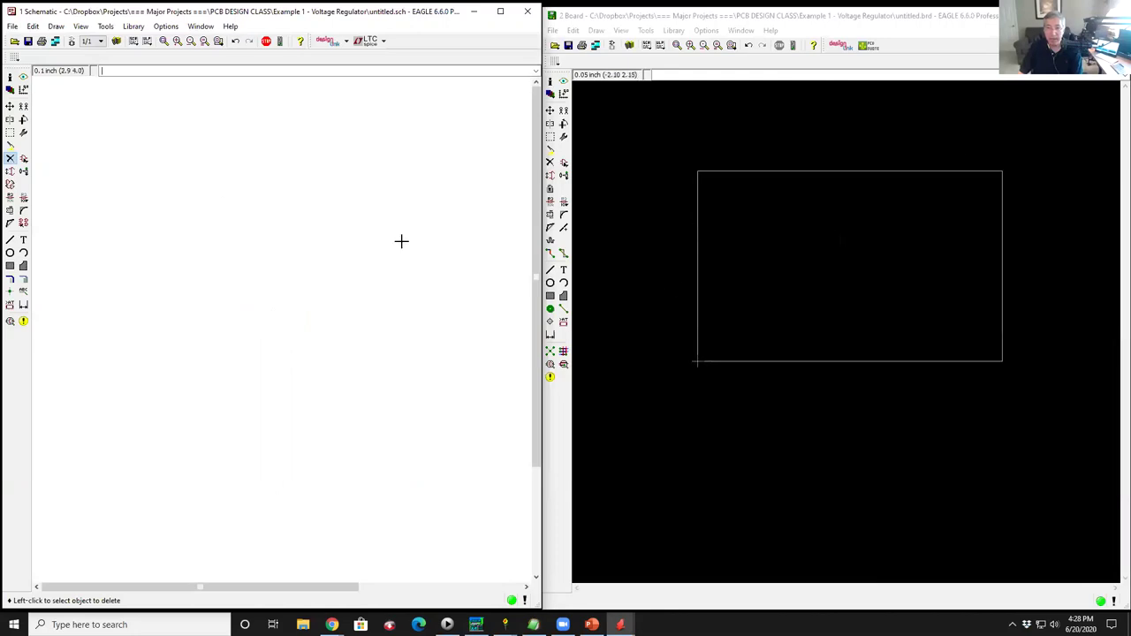
# Place a new V_REG_78XX-TO-220 regulator near the middle of the schematic, inspect its board footprint and activate the board's Move tool.
pyautogui.click(23, 161)
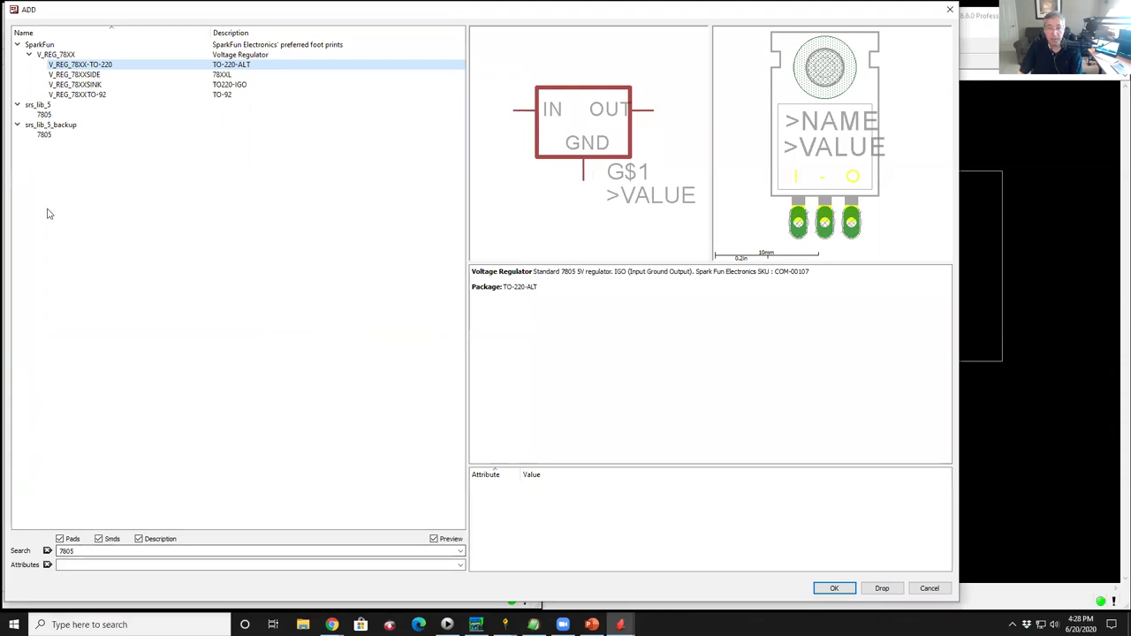
pyautogui.doubleClick(86, 66)
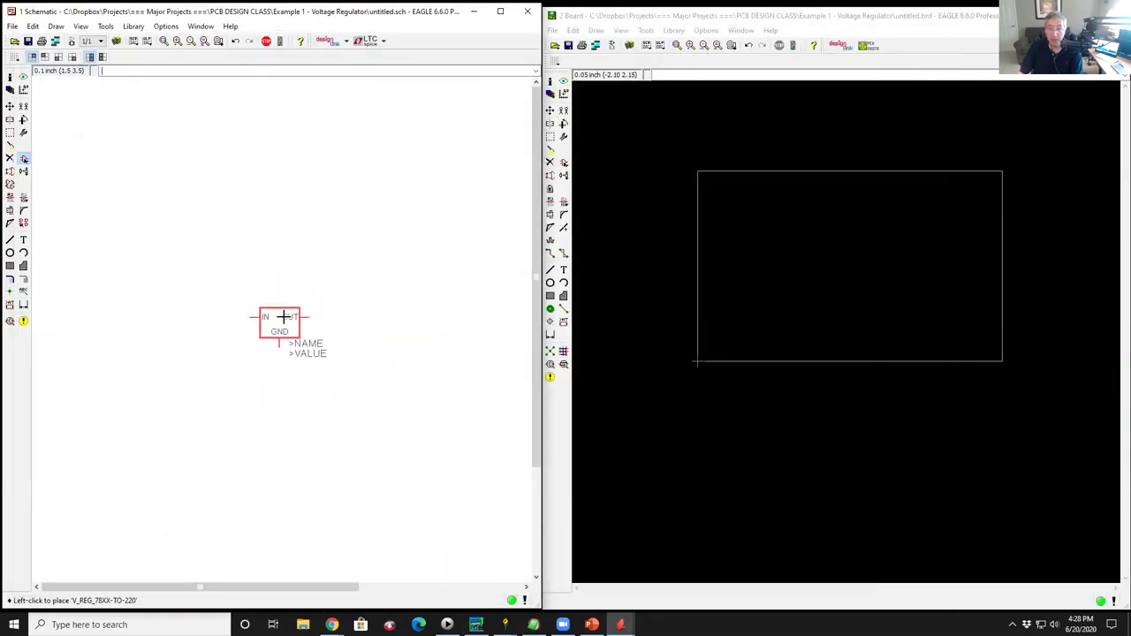
pyautogui.click(289, 308)
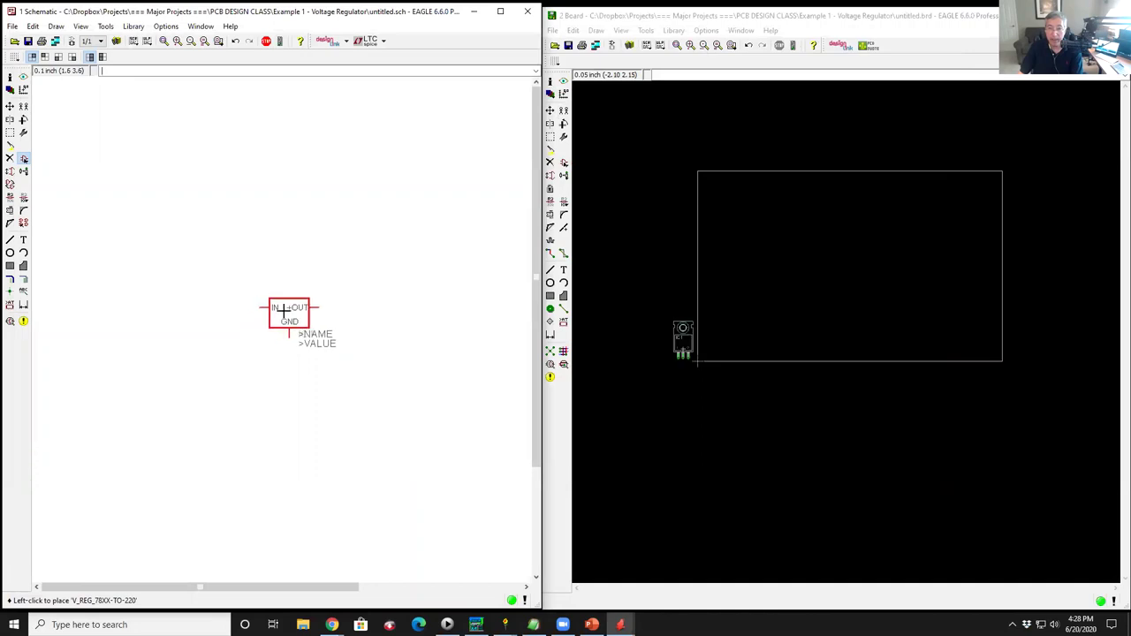
pyautogui.scroll(5, 685, 346)
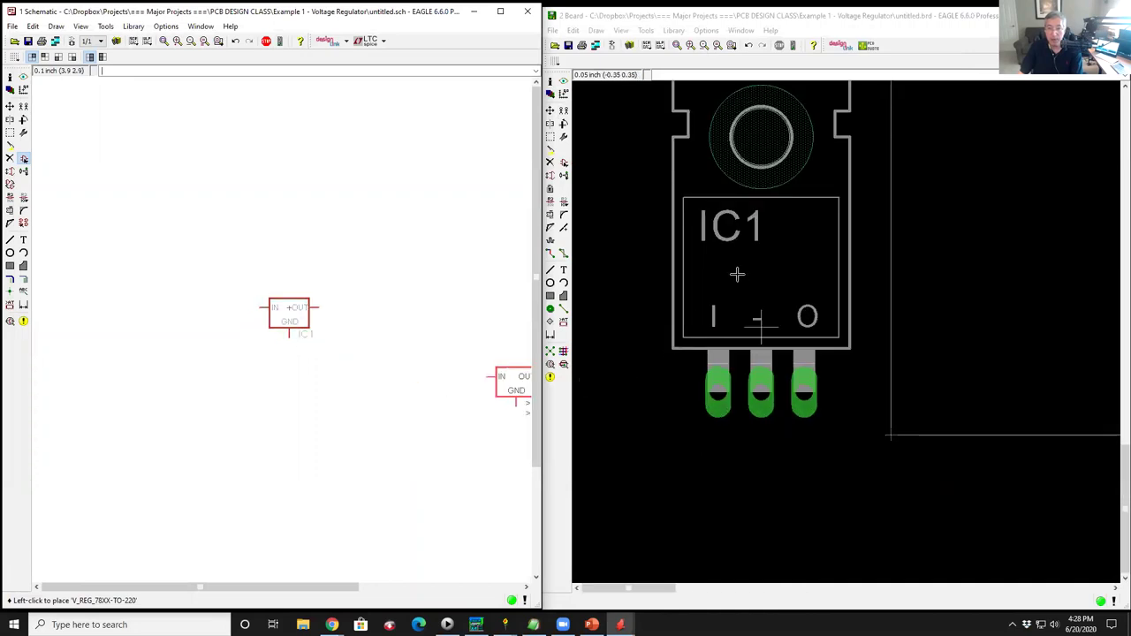
pyautogui.scroll(-2, 747, 323)
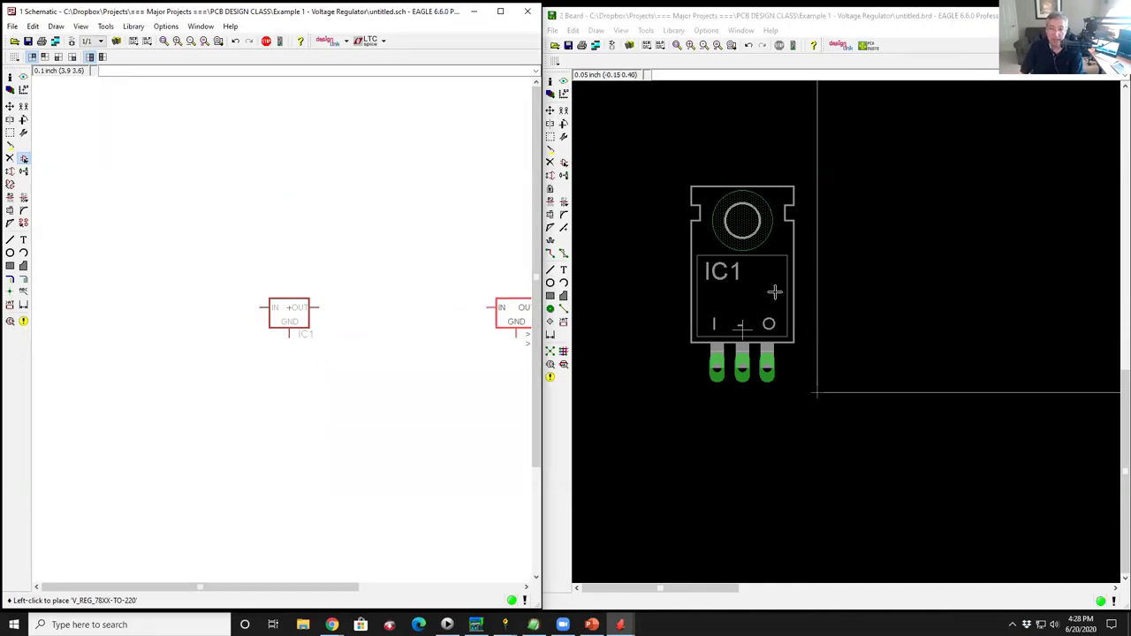
pyautogui.click(550, 111)
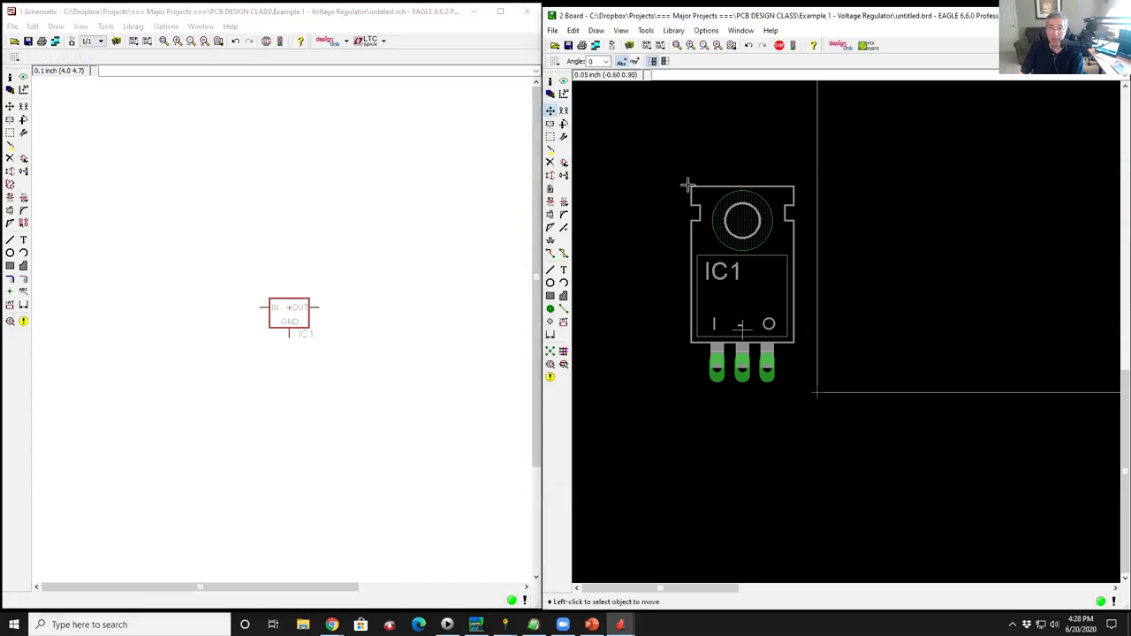
pyautogui.scroll(-3, 688, 230)
pyautogui.scroll(-2, 665, 307)
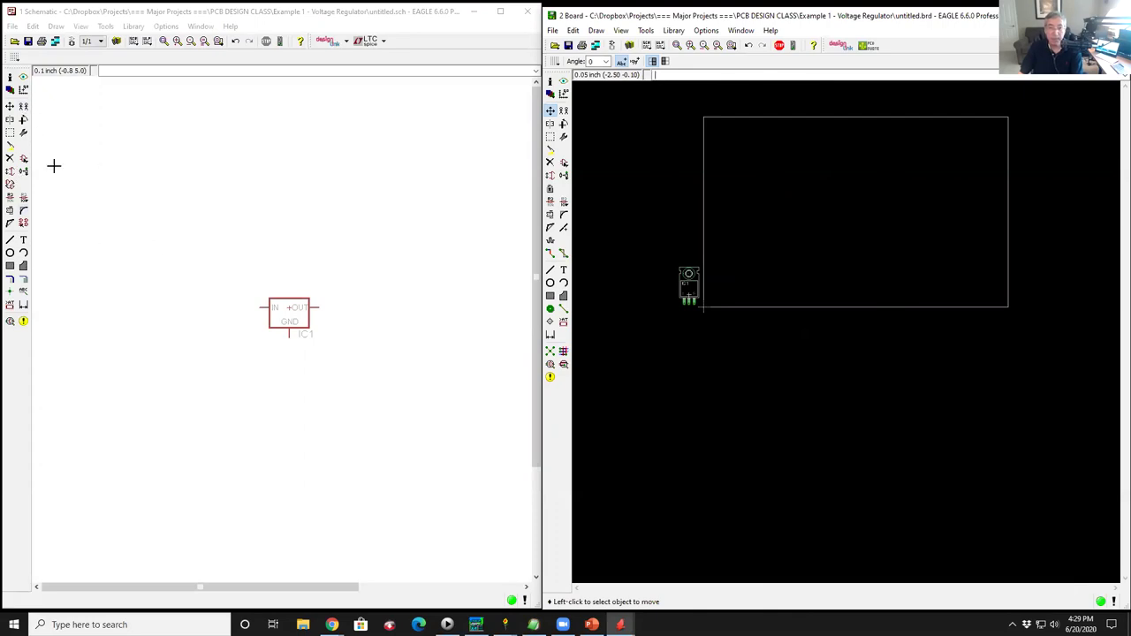
# Search the part libraries for capacitor.
pyautogui.scroll(2, 221, 265)
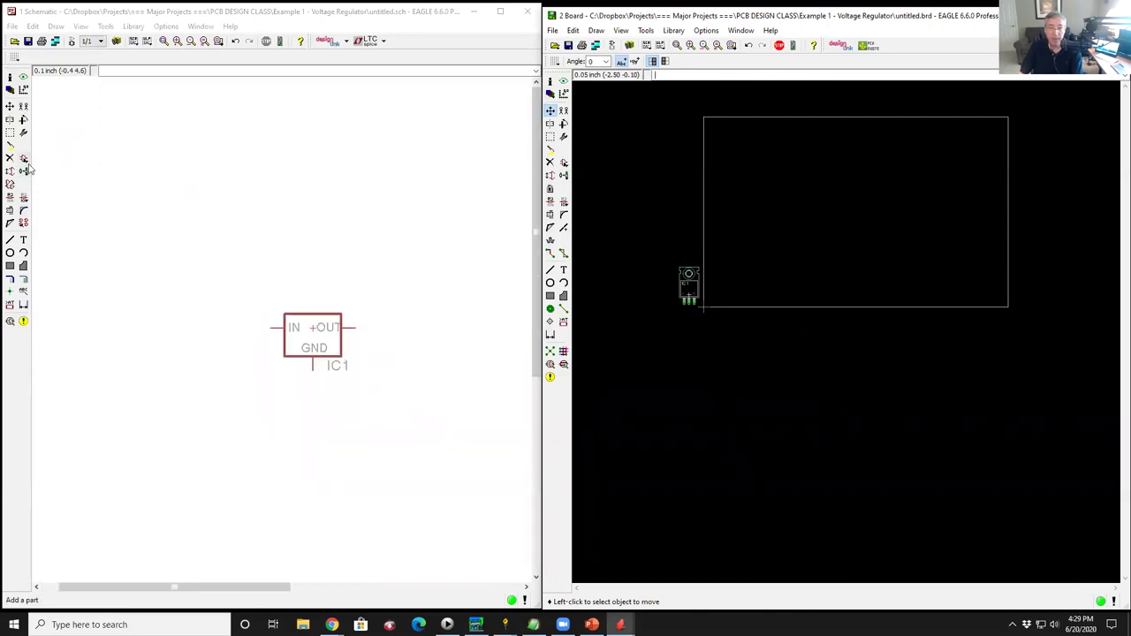
pyautogui.click(27, 161)
pyautogui.click(27, 161)
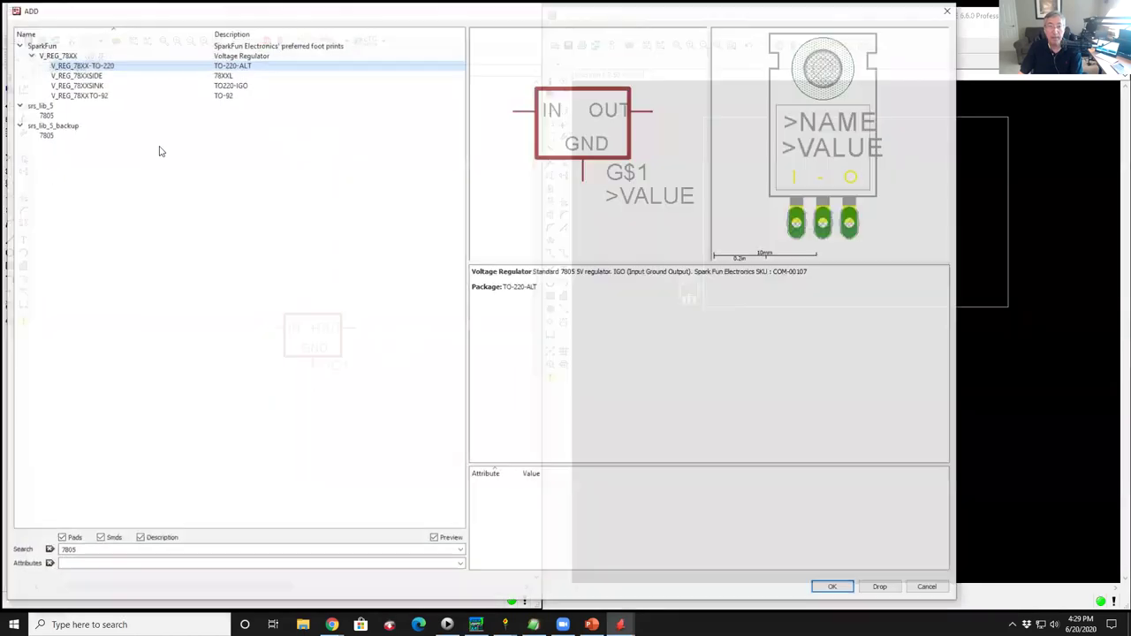
pyautogui.write('capacitor')
pyautogui.press('Return')
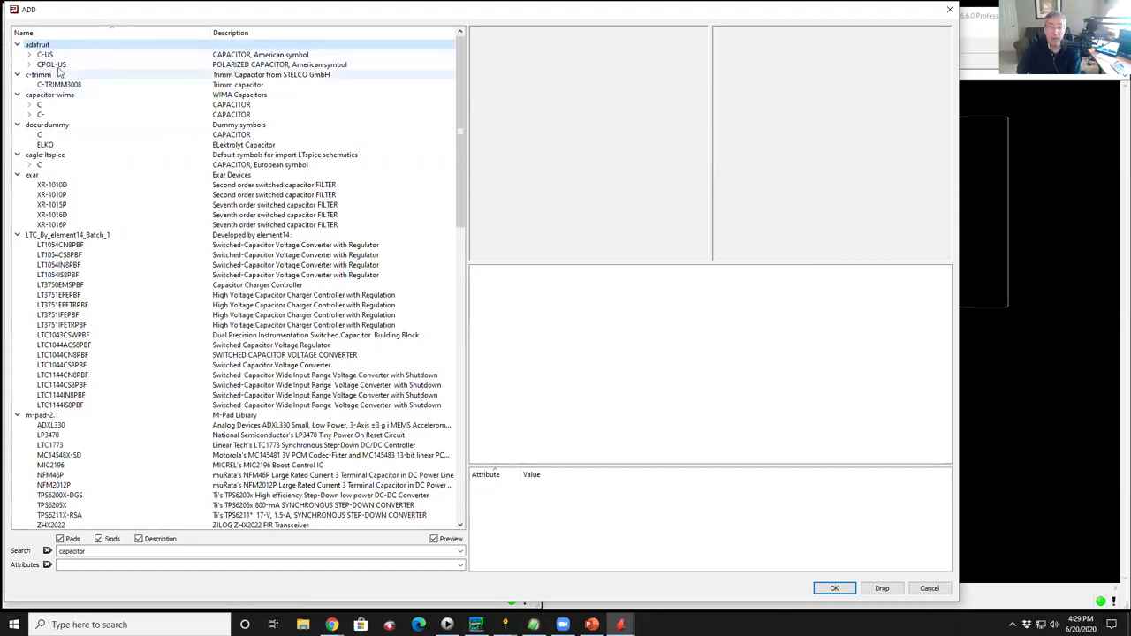
# Expand adafruit's C-US capacitor and examine its through-hole footprints from C-US025-024X044 down to C-US075-032X103.
pyautogui.click(30, 55)
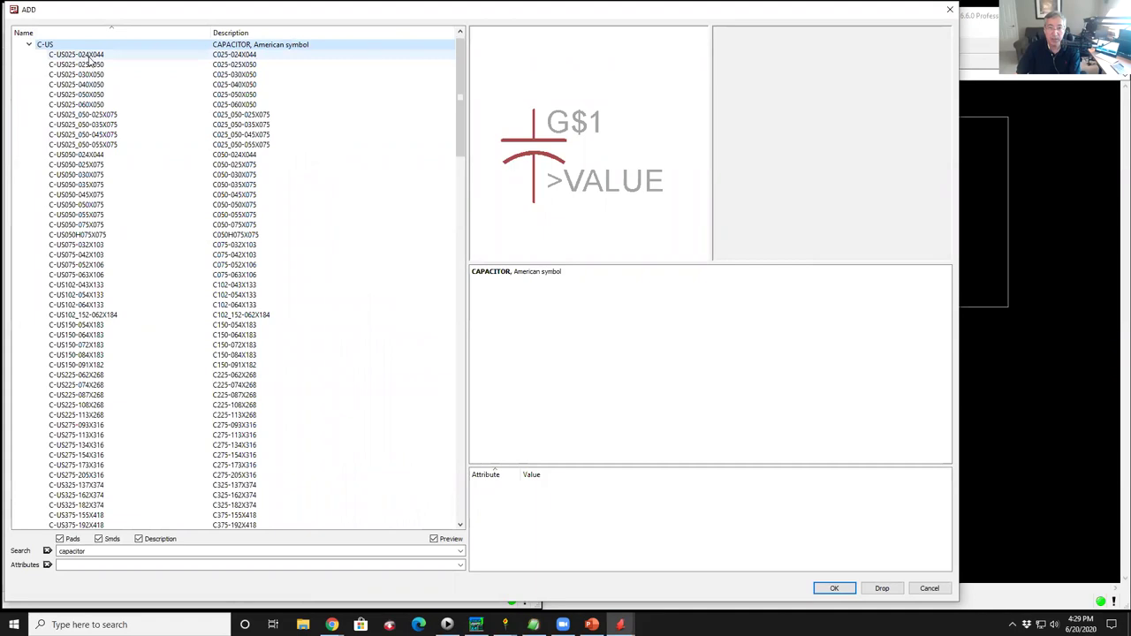
pyautogui.click(87, 56)
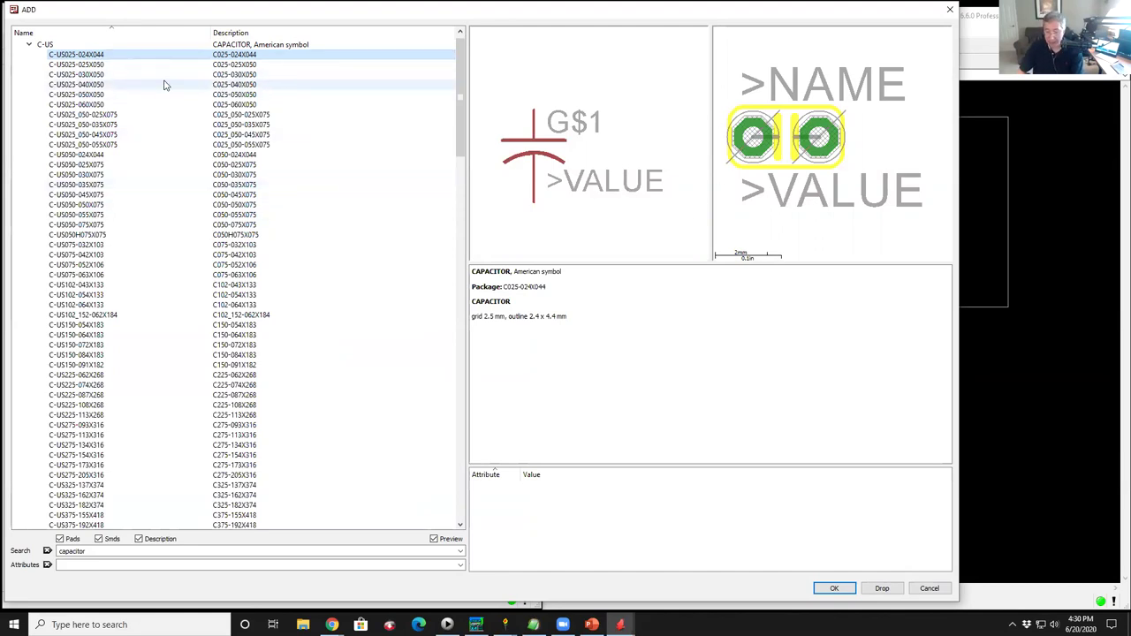
pyautogui.press('Down')
pyautogui.press('Down')
pyautogui.press('Down')
pyautogui.press('Down')
pyautogui.press('Down')
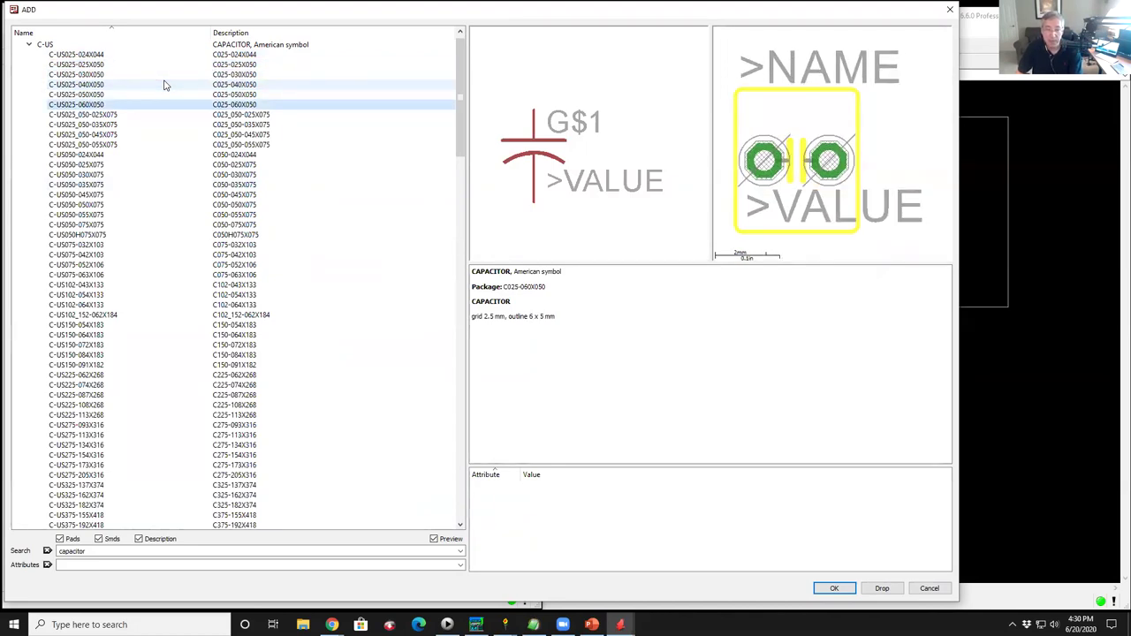
pyautogui.press('Down')
pyautogui.press('Down')
pyautogui.press('Down')
pyautogui.press('Down')
pyautogui.press('Down')
pyautogui.press('Down')
pyautogui.press('Down')
pyautogui.press('Down')
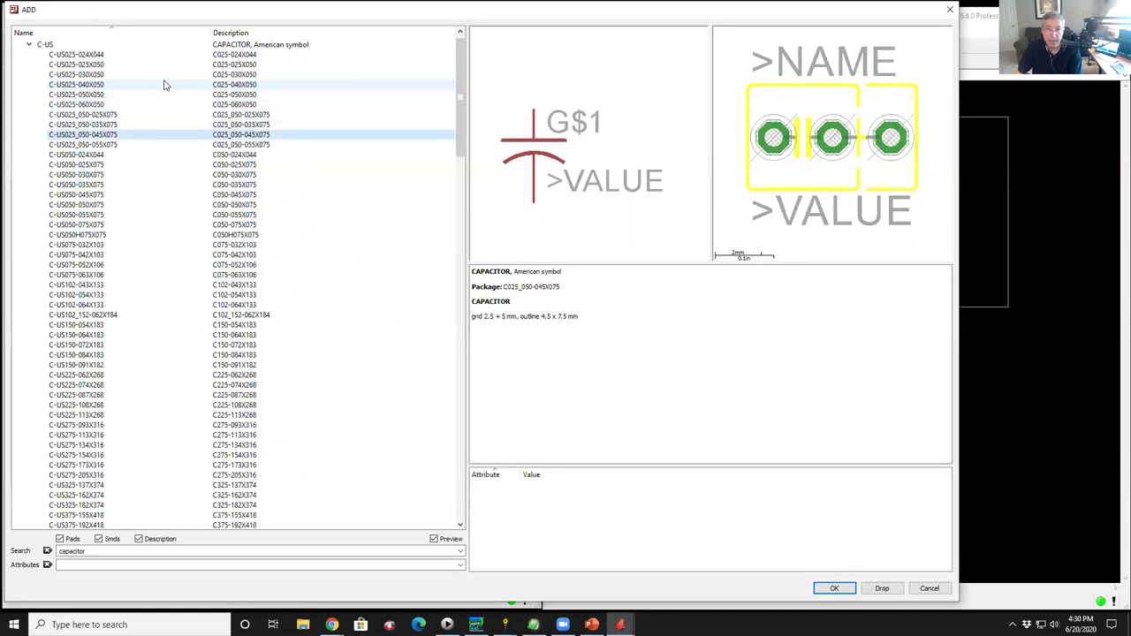
pyautogui.press('Down')
pyautogui.press('Down')
pyautogui.press('Down')
pyautogui.press('Down')
pyautogui.press('Down')
pyautogui.press('Down')
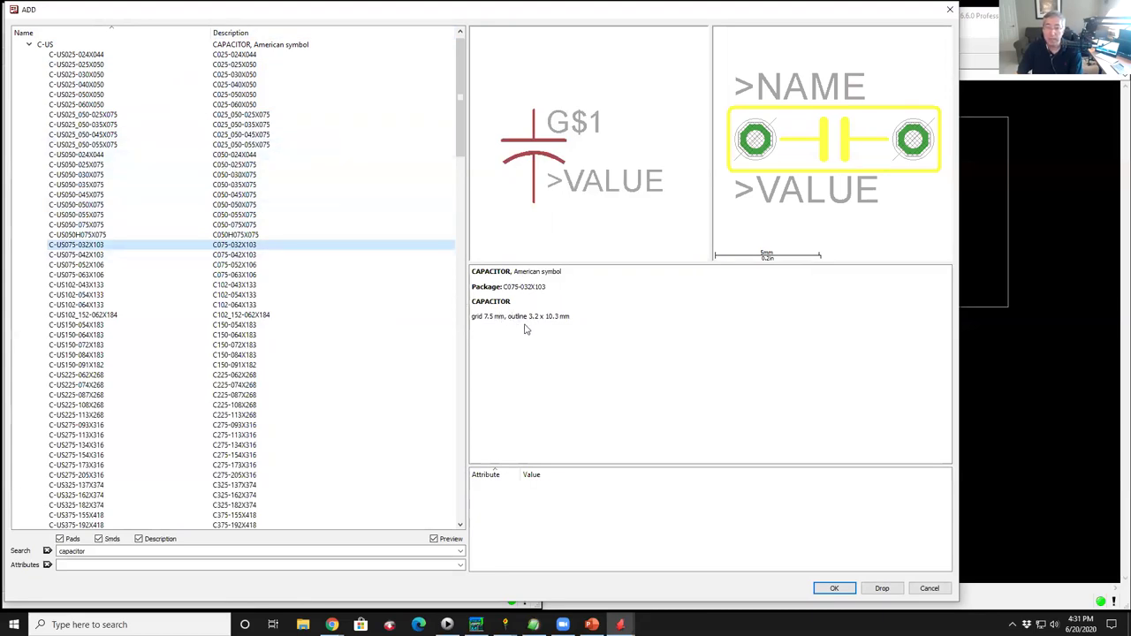
# Examine the C-US footprints again from C-US025-024X044 through the larger packages down to the chip package C-USC1206K.
pyautogui.click(126, 54)
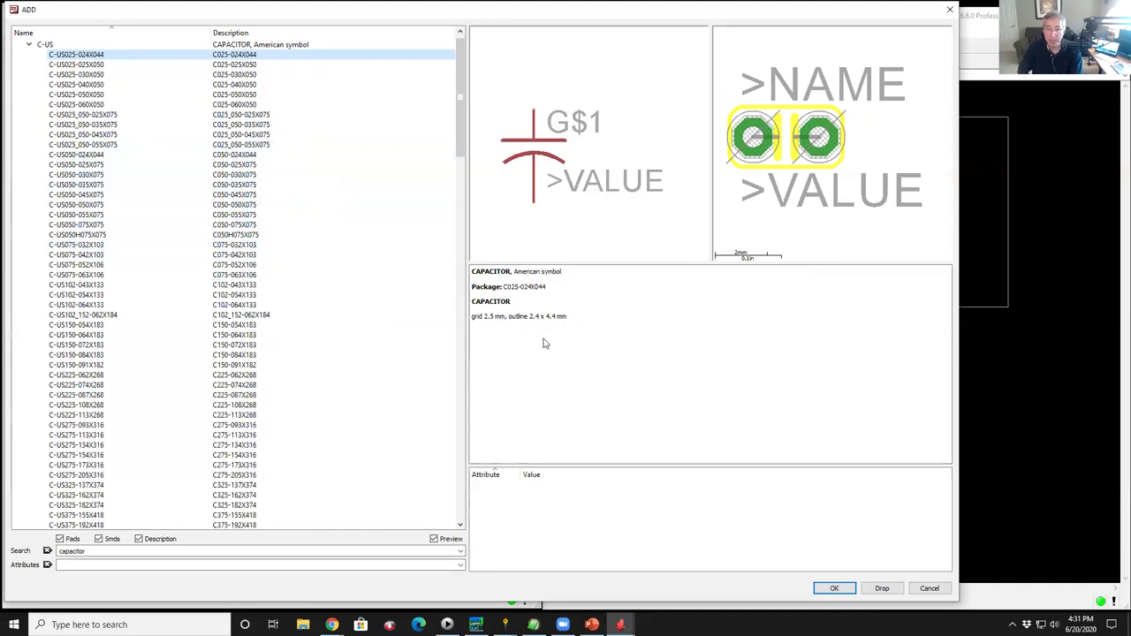
pyautogui.press('Down')
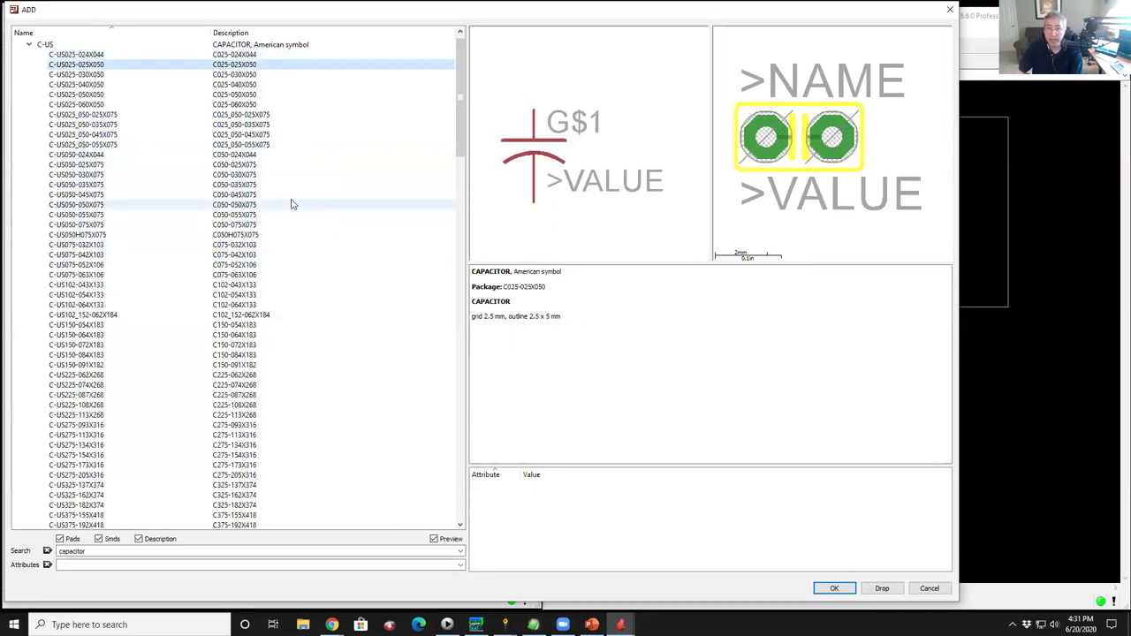
pyautogui.press('Down')
pyautogui.press('Down')
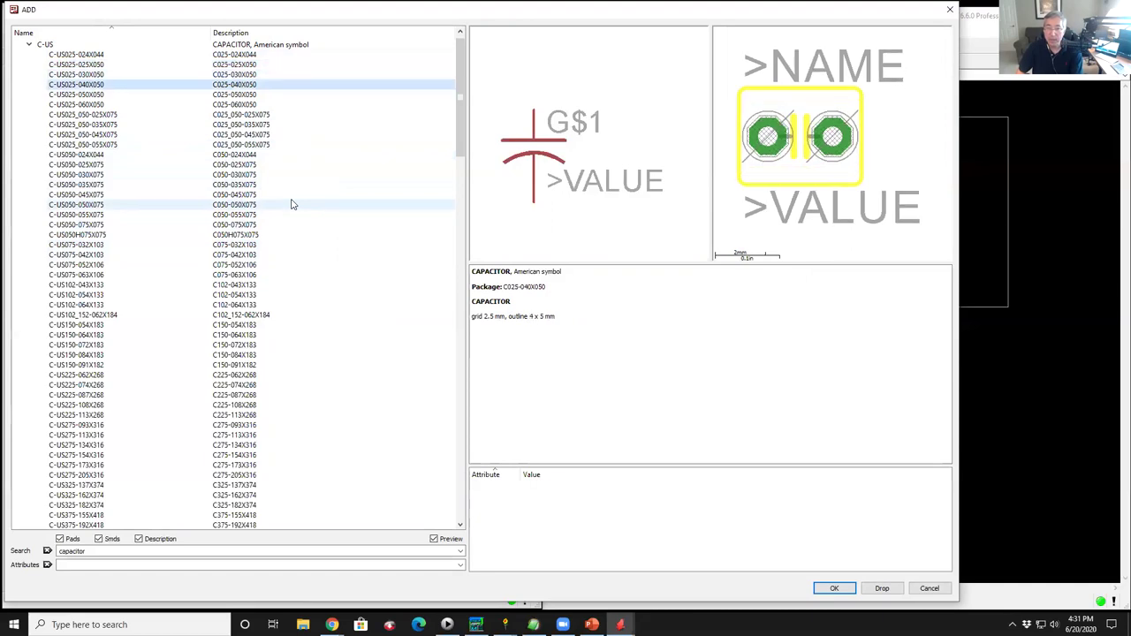
pyautogui.press('Down')
pyautogui.press('Down')
pyautogui.press('Down')
pyautogui.press('Down')
pyautogui.press('Down')
pyautogui.press('Down')
pyautogui.press('Down')
pyautogui.press('Down')
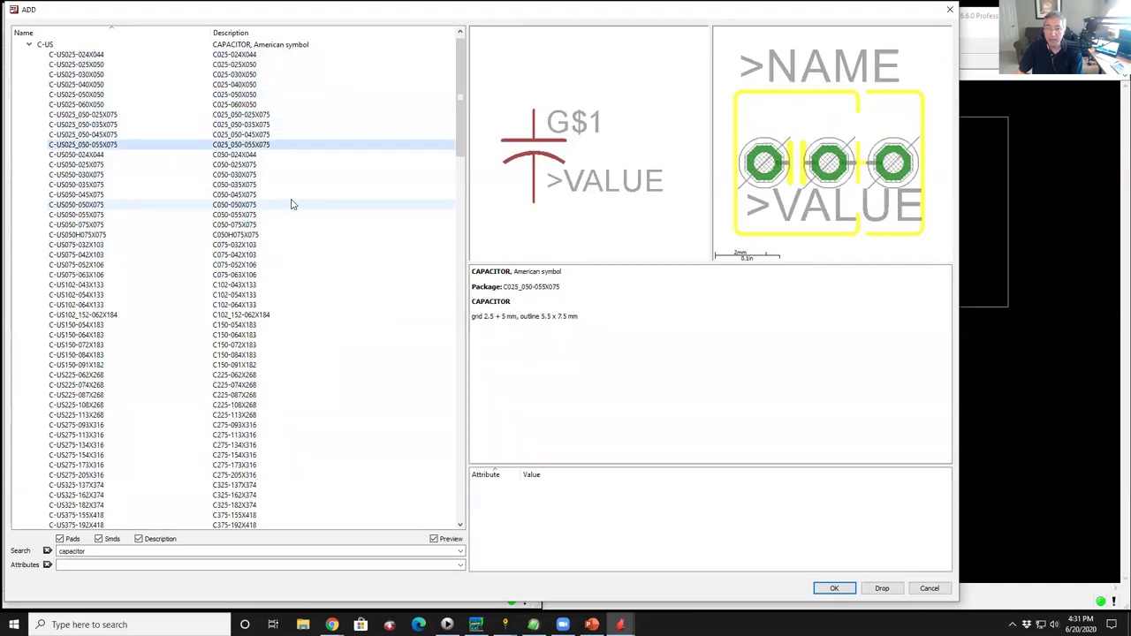
pyautogui.press('Up')
pyautogui.press('Down')
pyautogui.press('Down')
pyautogui.press('Down')
pyautogui.press('Down')
pyautogui.press('Down')
pyautogui.press('Down')
pyautogui.press('Down')
pyautogui.press('Down')
pyautogui.press('Down')
pyautogui.press('Down')
pyautogui.press('Down')
pyautogui.press('Down')
pyautogui.press('Down')
pyautogui.press('Down')
pyautogui.press('Down')
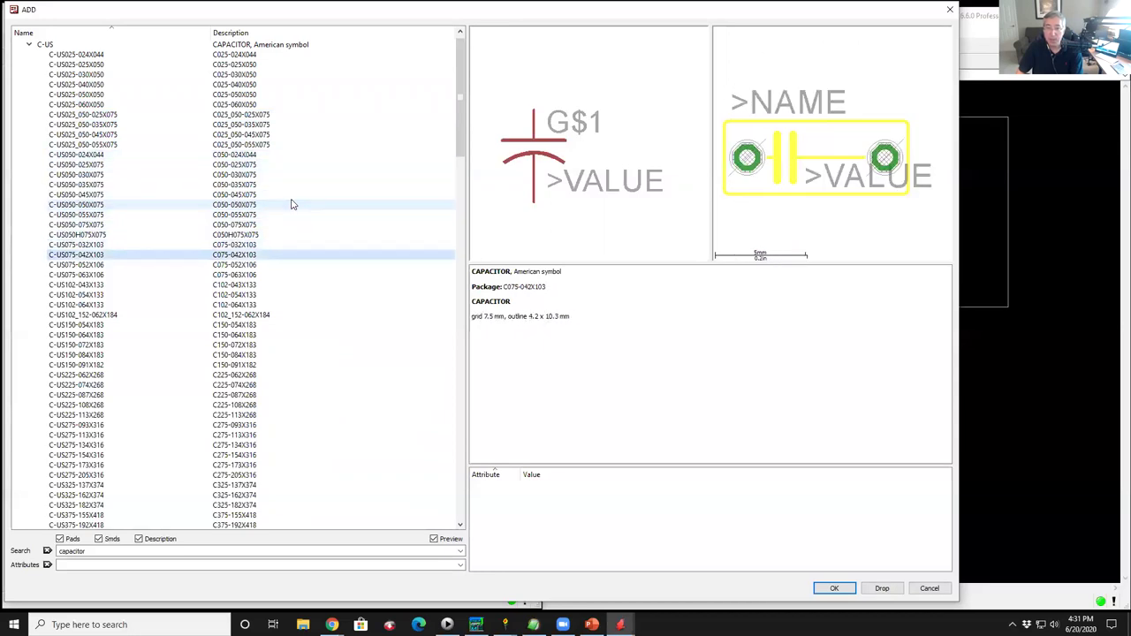
pyautogui.press('Down')
pyautogui.press('Down')
pyautogui.press('Down')
pyautogui.press('Down')
pyautogui.press('Down')
pyautogui.press('Down')
pyautogui.press('Down')
pyautogui.press('Down')
pyautogui.press('Down')
pyautogui.press('Down')
pyautogui.press('Down')
pyautogui.press('Down')
pyautogui.press('Down')
pyautogui.press('Down')
pyautogui.press('Down')
pyautogui.press('Down')
pyautogui.press('Down')
pyautogui.press('Down')
pyautogui.press('Down')
pyautogui.press('Down')
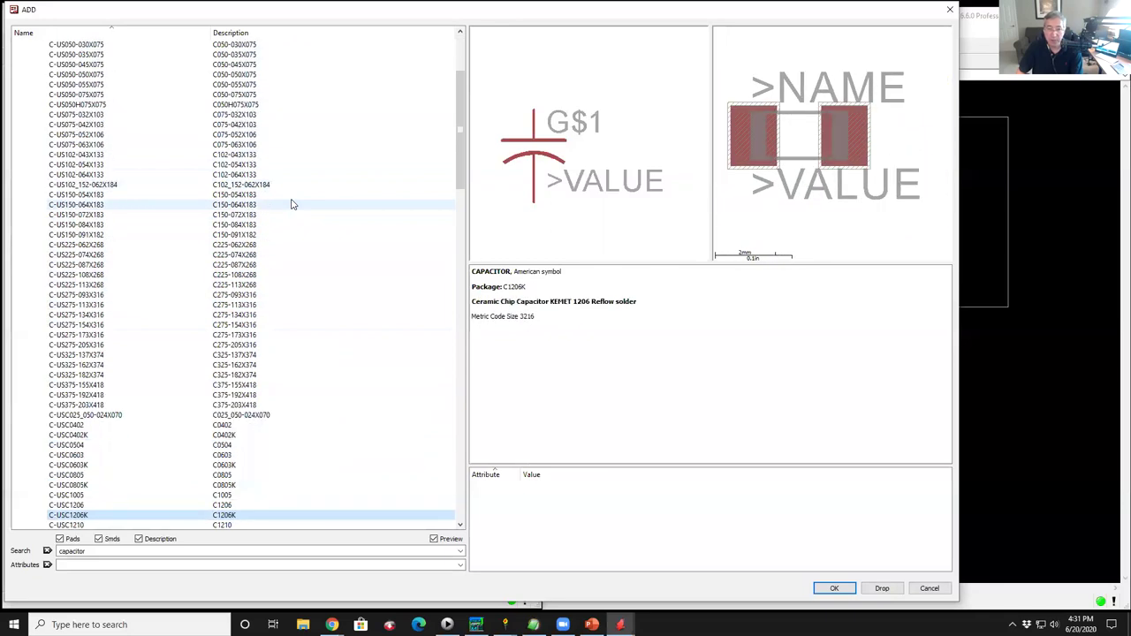
# Compare the surface-mount chip footprints of C-US from C-USC0402 to C-USC0805.
pyautogui.press('Up')
pyautogui.press('Up')
pyautogui.press('Up')
pyautogui.press('Up')
pyautogui.press('Up')
pyautogui.press('Up')
pyautogui.press('Up')
pyautogui.press('Up')
pyautogui.press('Up')
pyautogui.press('Up')
pyautogui.press('Up')
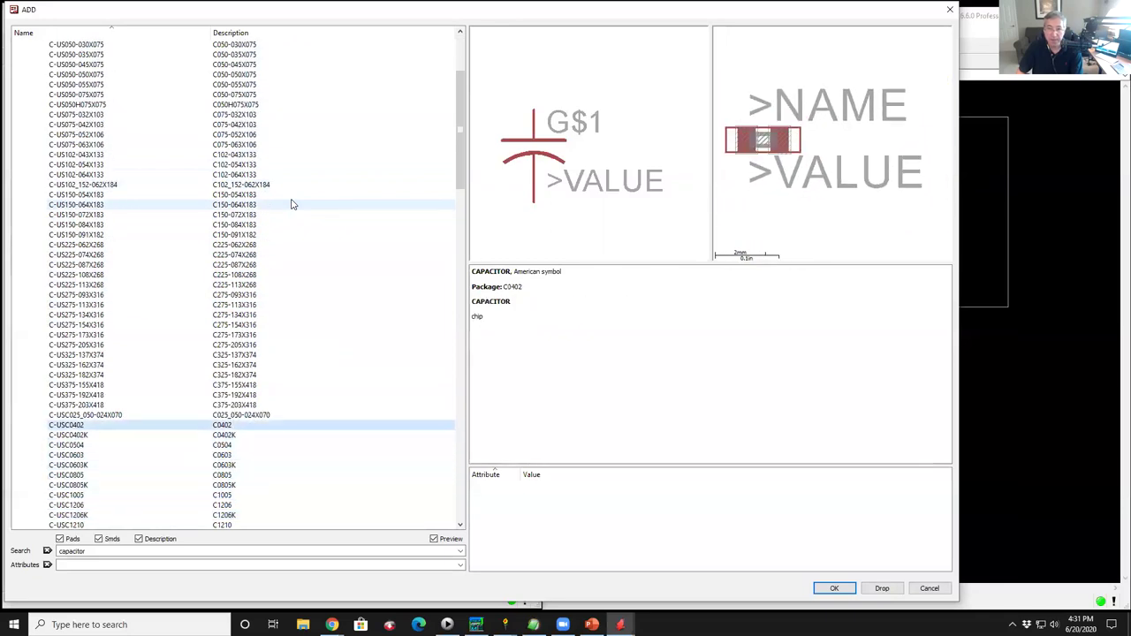
pyautogui.press('Down')
pyautogui.press('Down')
pyautogui.press('Down')
pyautogui.press('Down')
pyautogui.press('Down')
pyautogui.press('Down')
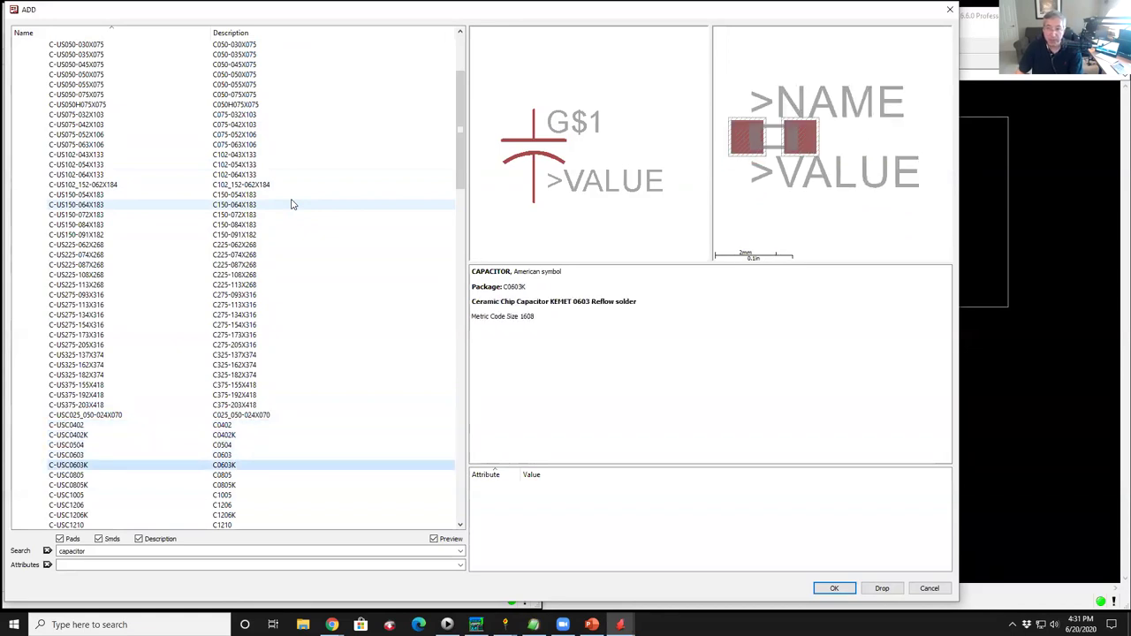
pyautogui.press('Down')
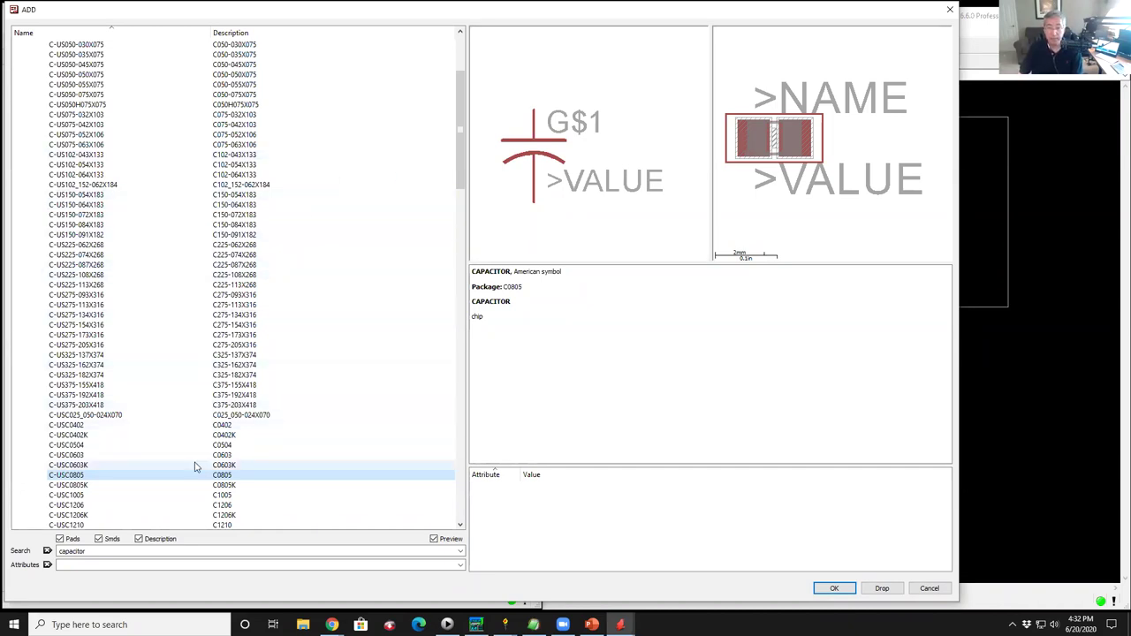
# Expand the CPOL-US polarized capacitor and examine its surface-mount footprints down to CPOL-USD.
pyautogui.scroll(4, 186, 257)
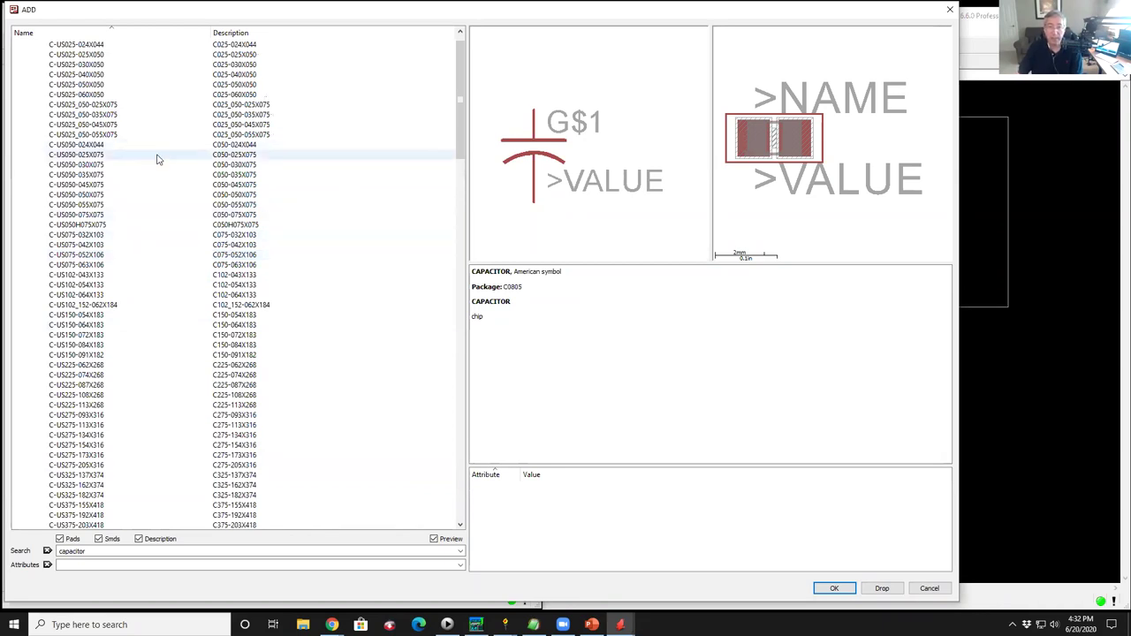
pyautogui.scroll(1, 158, 156)
pyautogui.scroll(-20, 168, 257)
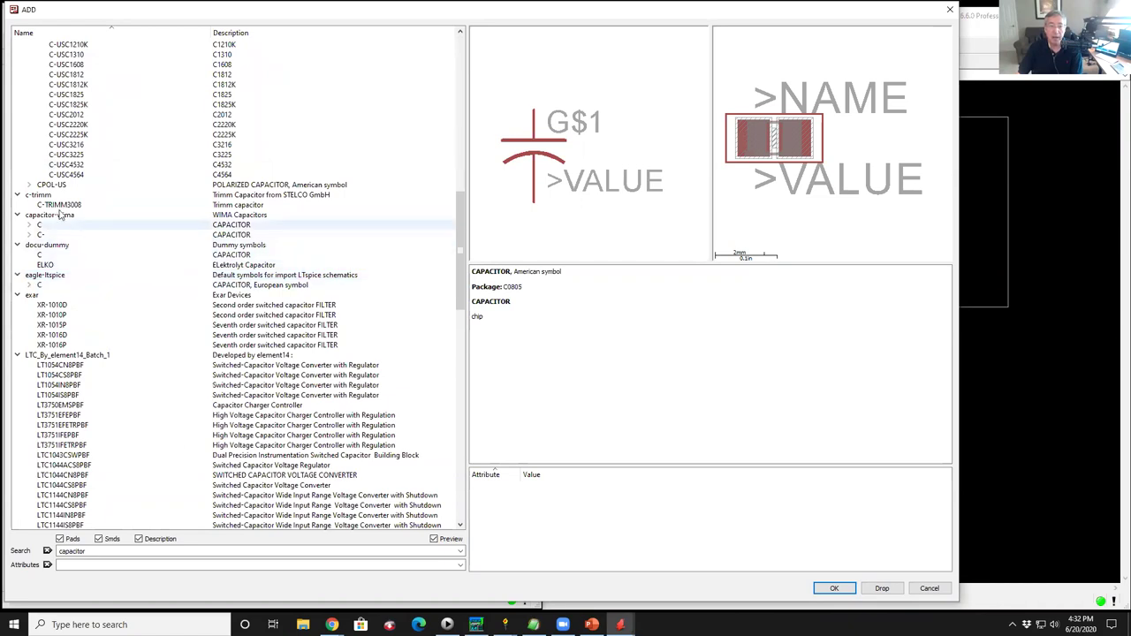
pyautogui.click(51, 185)
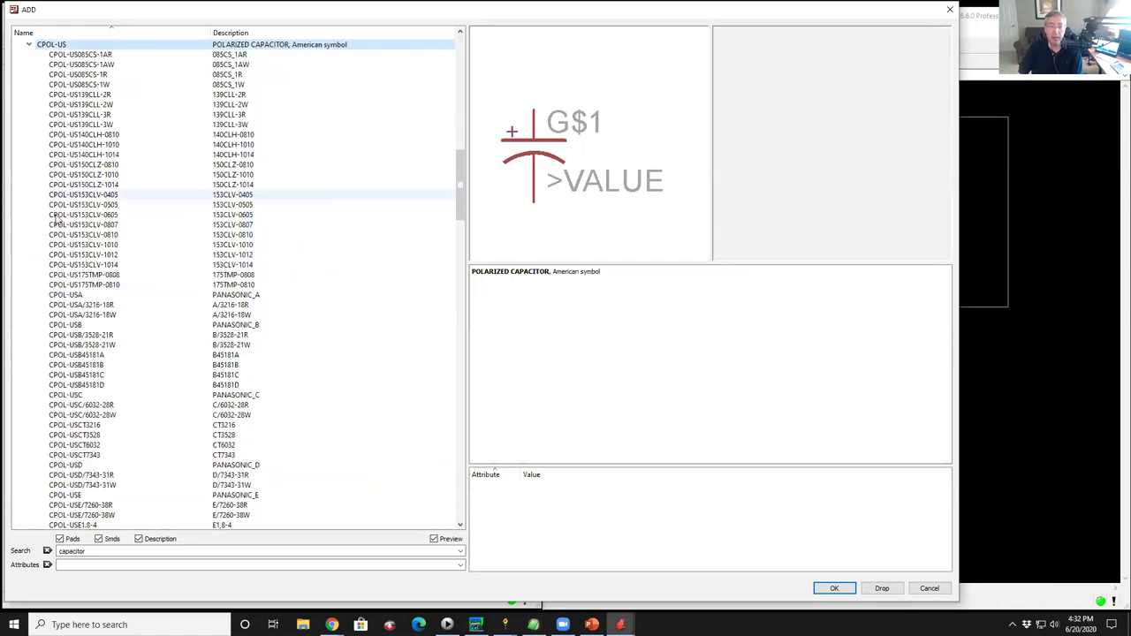
pyautogui.click(104, 55)
pyautogui.click(171, 227)
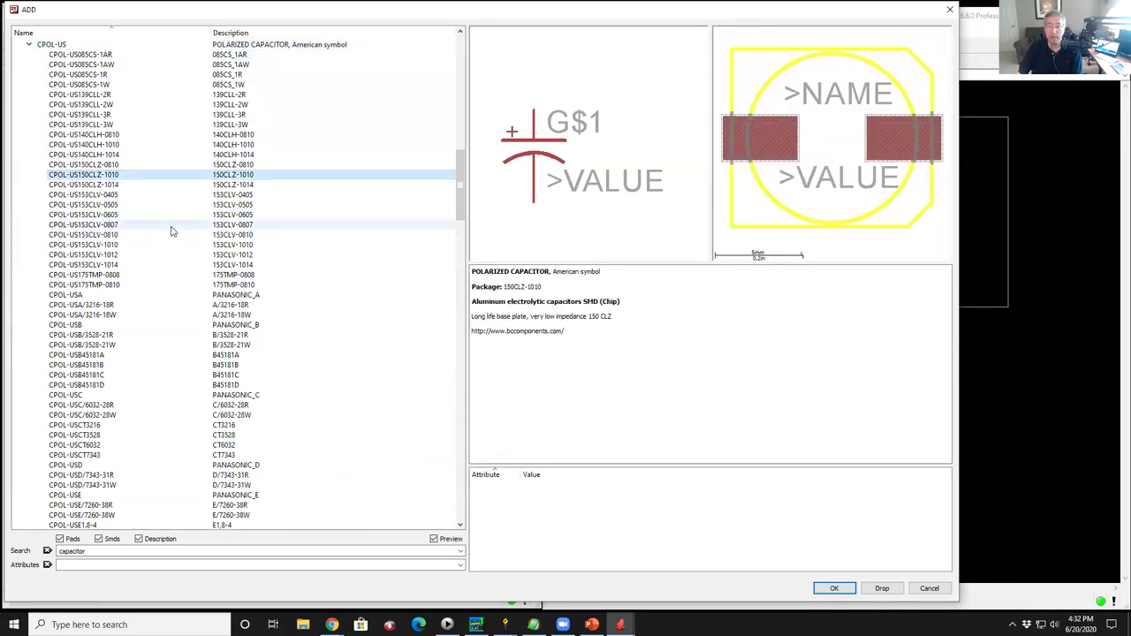
pyautogui.click(154, 345)
pyautogui.click(137, 465)
pyautogui.scroll(-8, 141, 449)
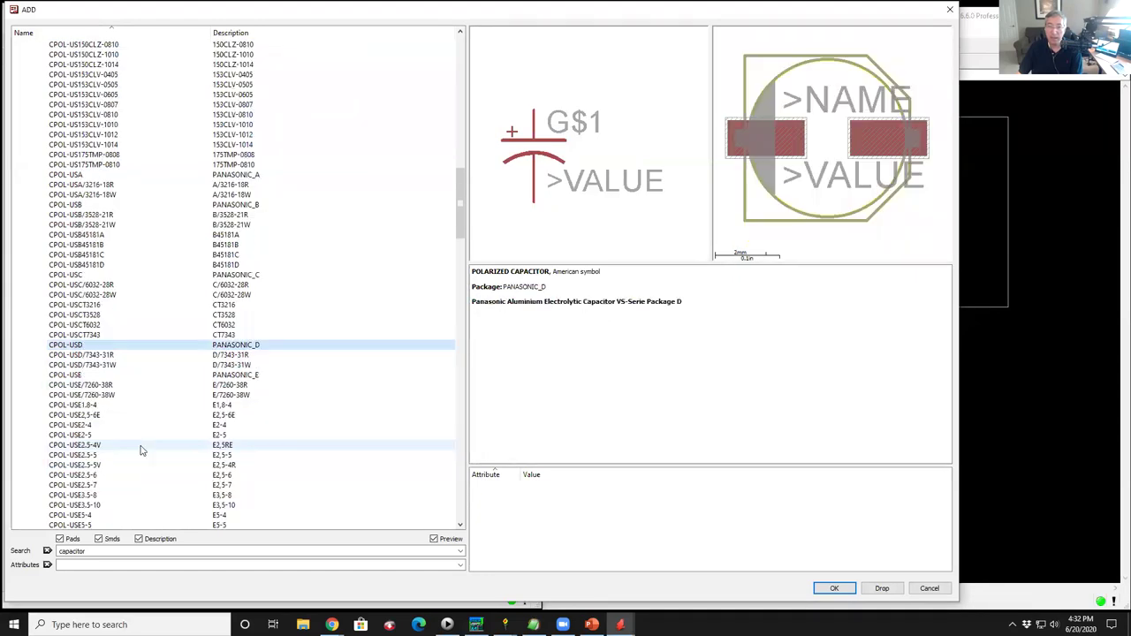
# Sample the through-hole electrolytic footprints of CPOL-US, including CPOL-USE5-8.5 and CPOL-USE2.5-5.
pyautogui.click(144, 445)
pyautogui.click(144, 385)
pyautogui.click(140, 425)
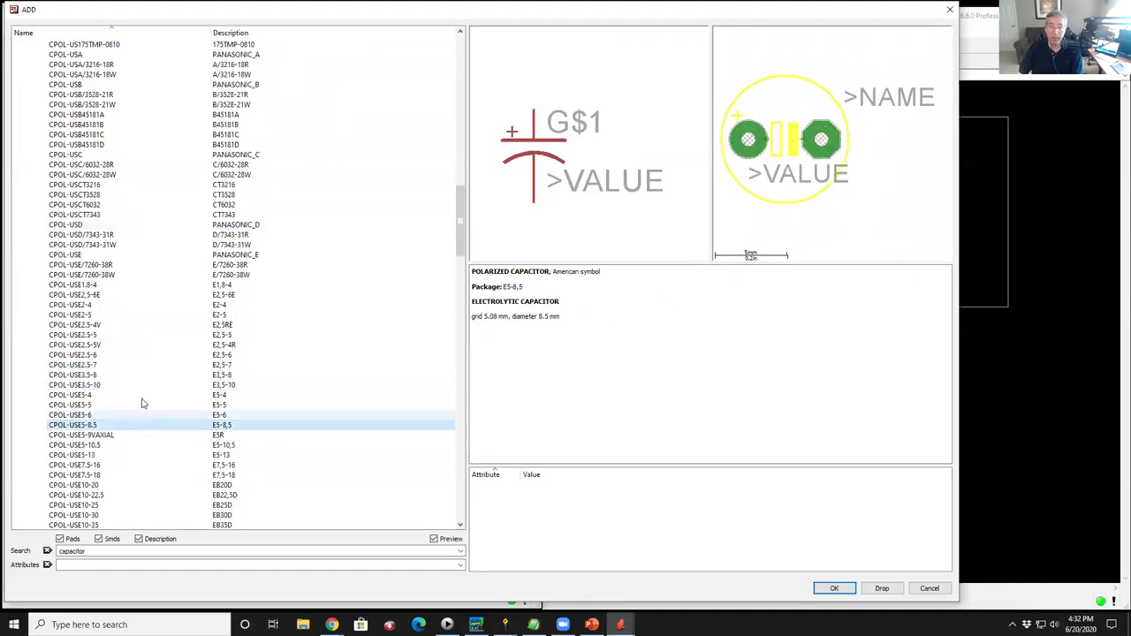
pyautogui.click(157, 382)
pyautogui.click(157, 335)
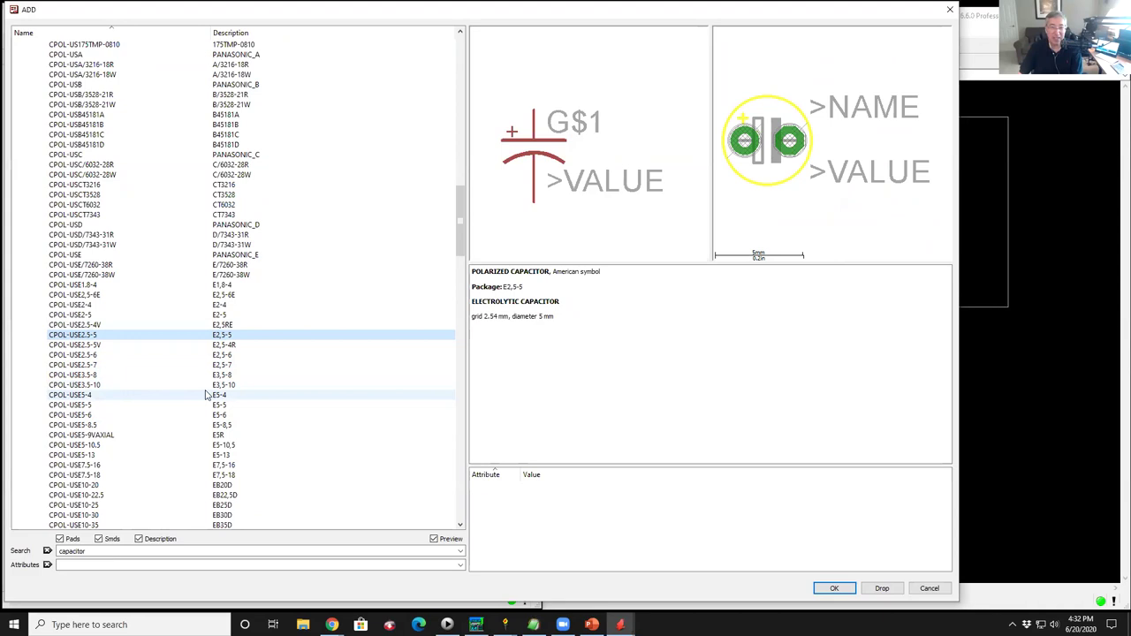
# Compare the radial electrolytic footprints one by one from CPOL-USE2.5-5V to CPOL-USE5-4.
pyautogui.click(196, 345)
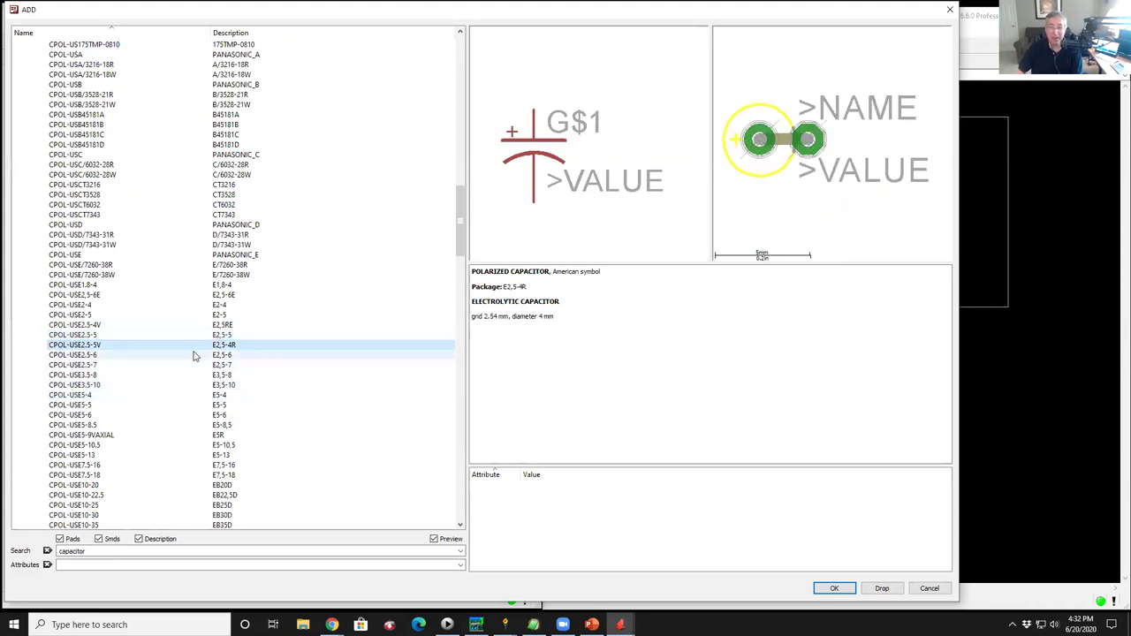
pyautogui.press('Down')
pyautogui.press('Down')
pyautogui.press('Down')
pyautogui.press('Down')
pyautogui.press('Down')
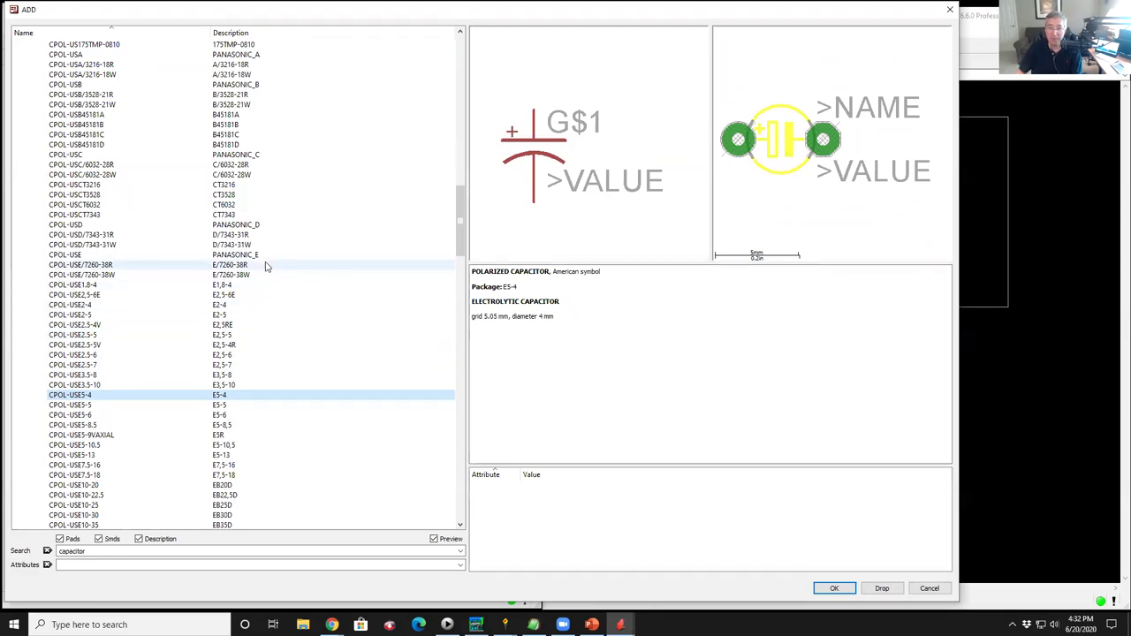
# Compare the 5.08 mm grid electrolytic footprints by diameter from CPOL-USE5-5 to CPOL-USE5-13.
pyautogui.press('Down')
pyautogui.press('Down')
pyautogui.press('Down')
pyautogui.press('Down')
pyautogui.press('Down')
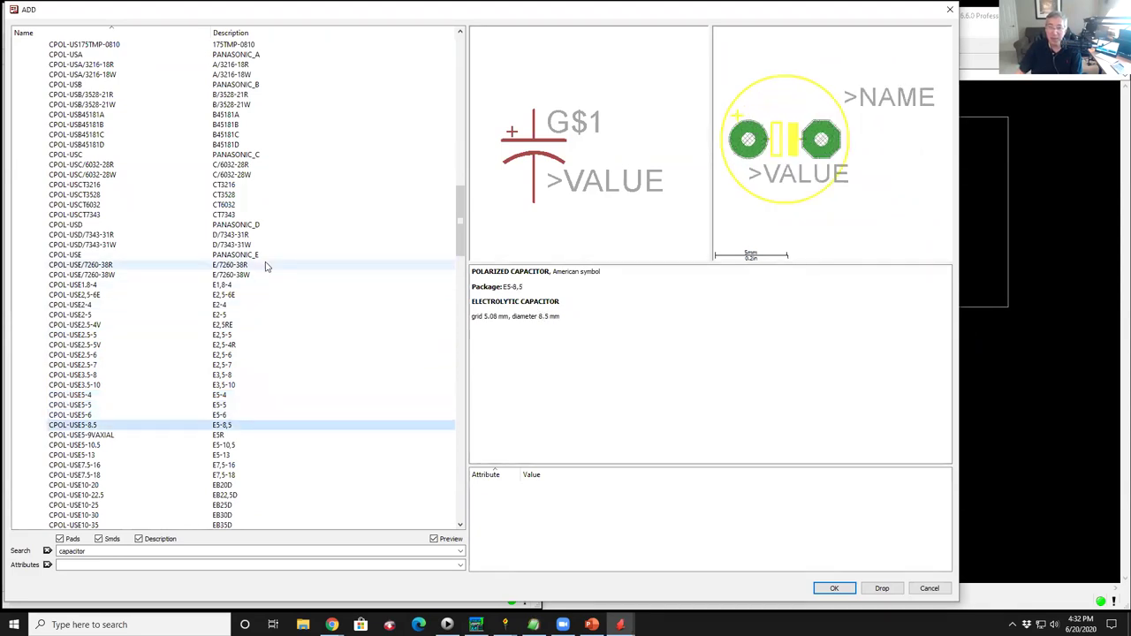
pyautogui.press('Down')
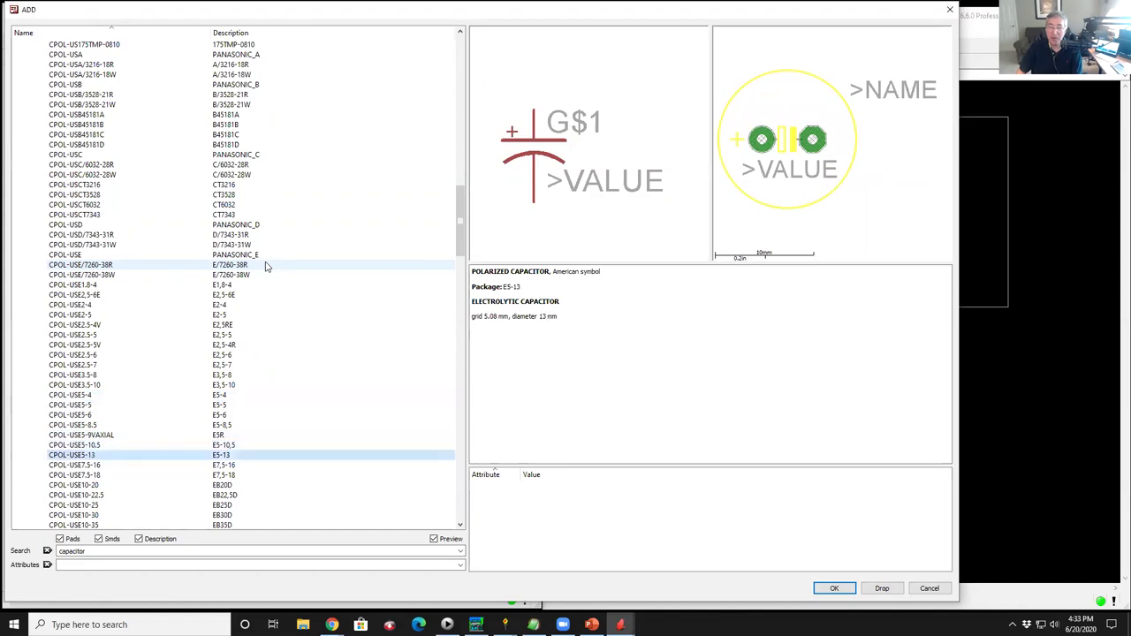
pyautogui.press('Down')
pyautogui.press('Up')
pyautogui.press('Up')
pyautogui.press('Down')
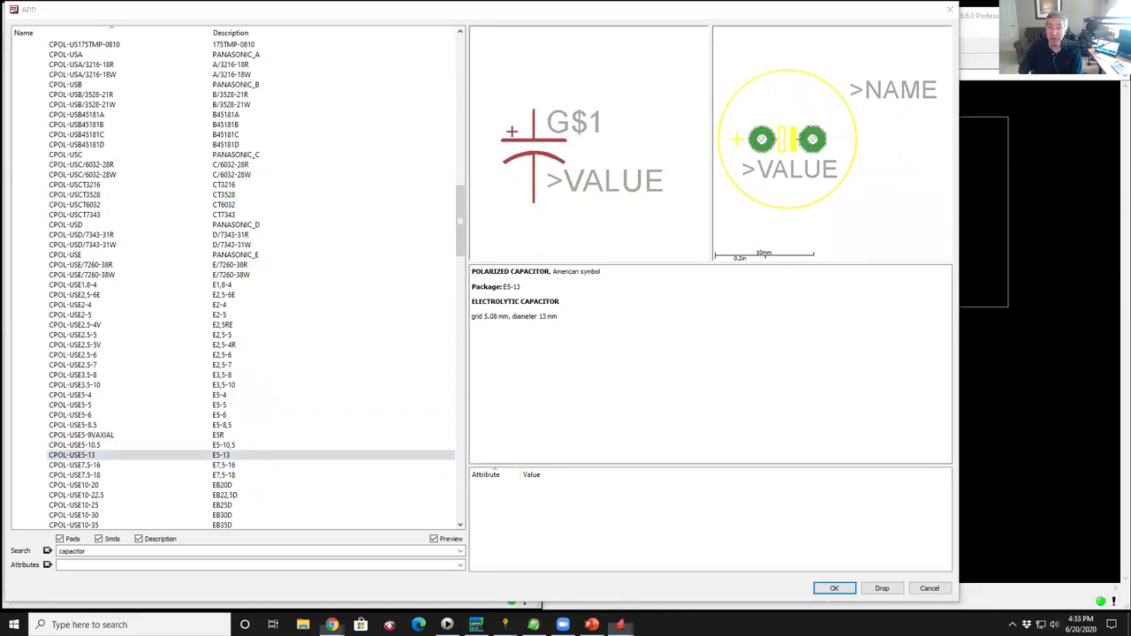
# Switch to Digi-Key in Chrome, search for 10 uf capacitor and open the Aluminum Electrolytic Capacitors category.
pyautogui.hotkey('alt', 'Tab')
pyautogui.click(994, 71)
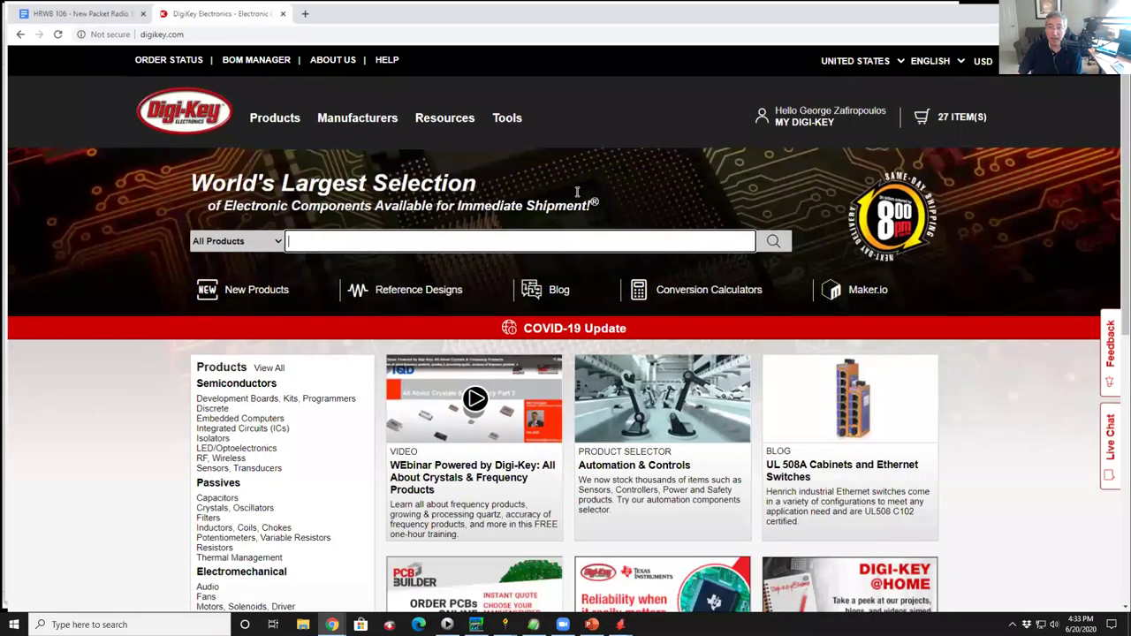
pyautogui.click(557, 241)
pyautogui.write('10 uf capacitor')
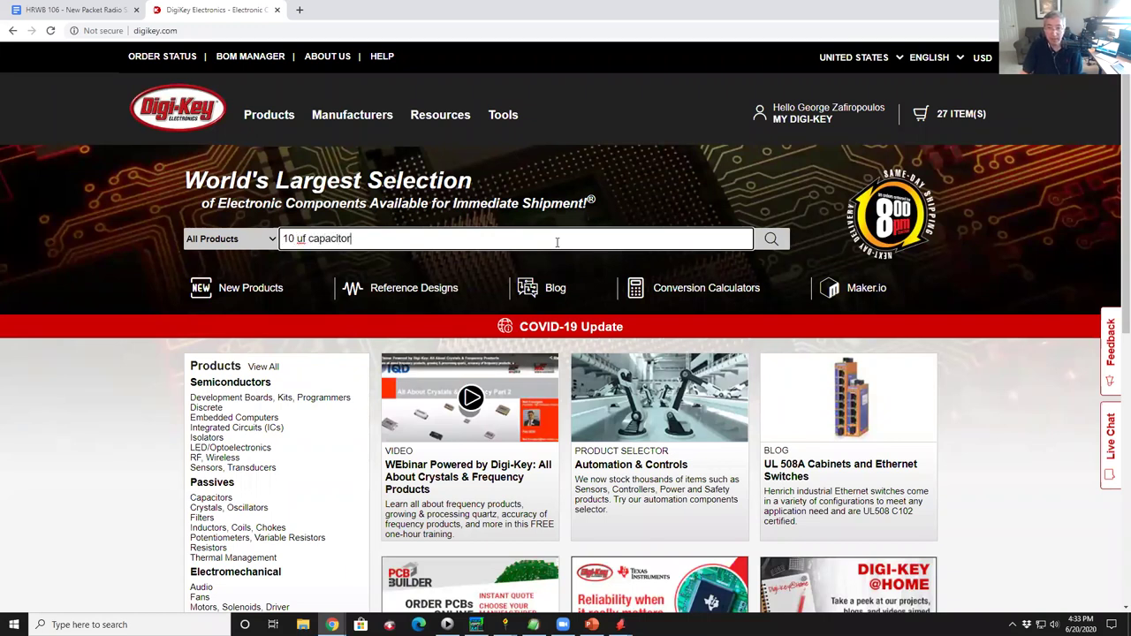
pyautogui.press('Return')
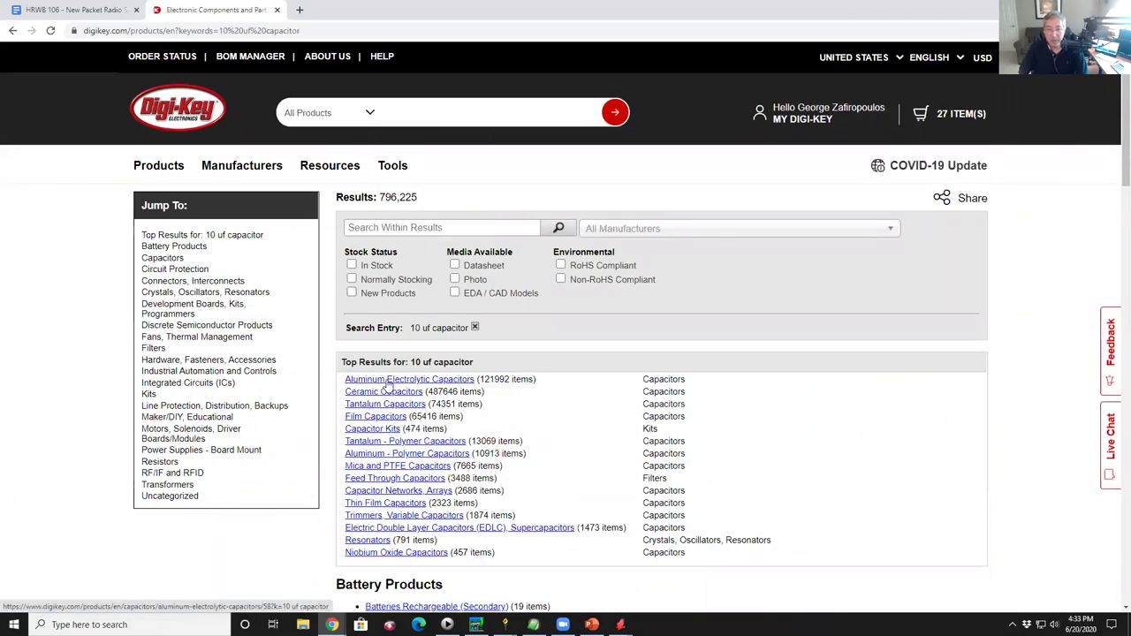
pyautogui.click(389, 383)
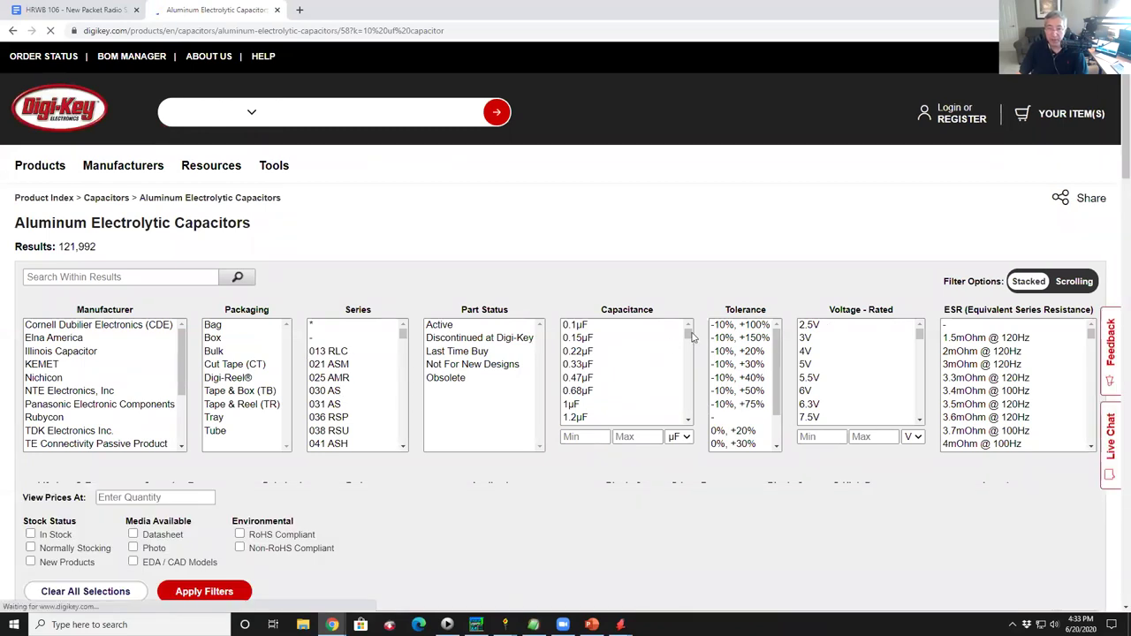
# Filter the aluminum electrolytic capacitors to 10µF capacitance, 25V rated voltage and in-stock parts only.
pyautogui.moveTo(689, 334); pyautogui.dragTo(682, 372)
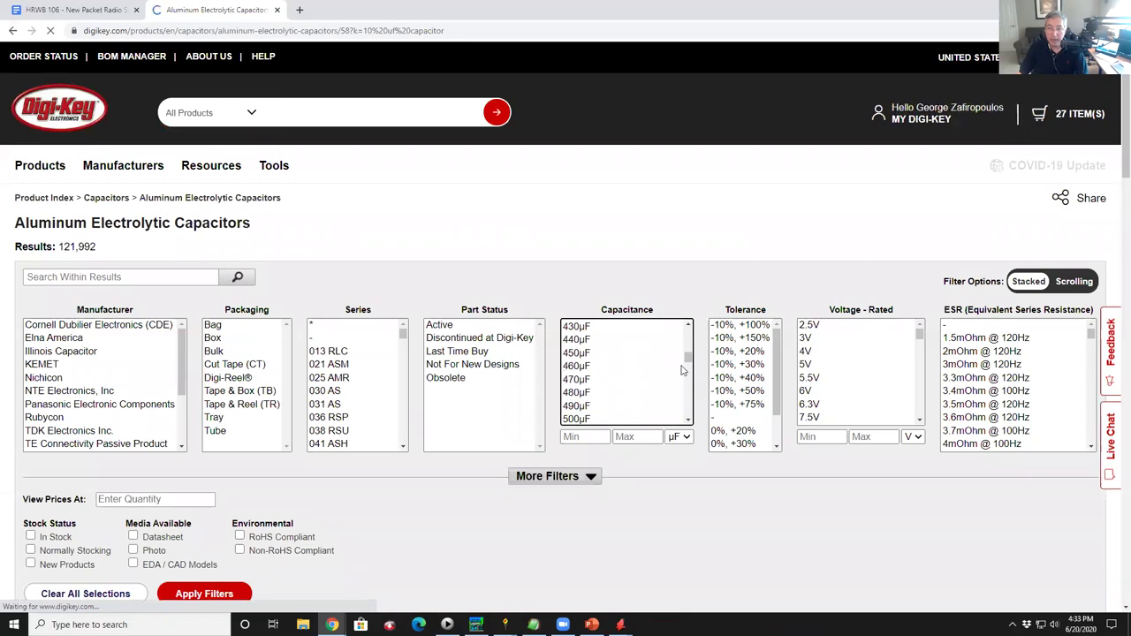
pyautogui.scroll(5, 683, 371)
pyautogui.scroll(10, 607, 382)
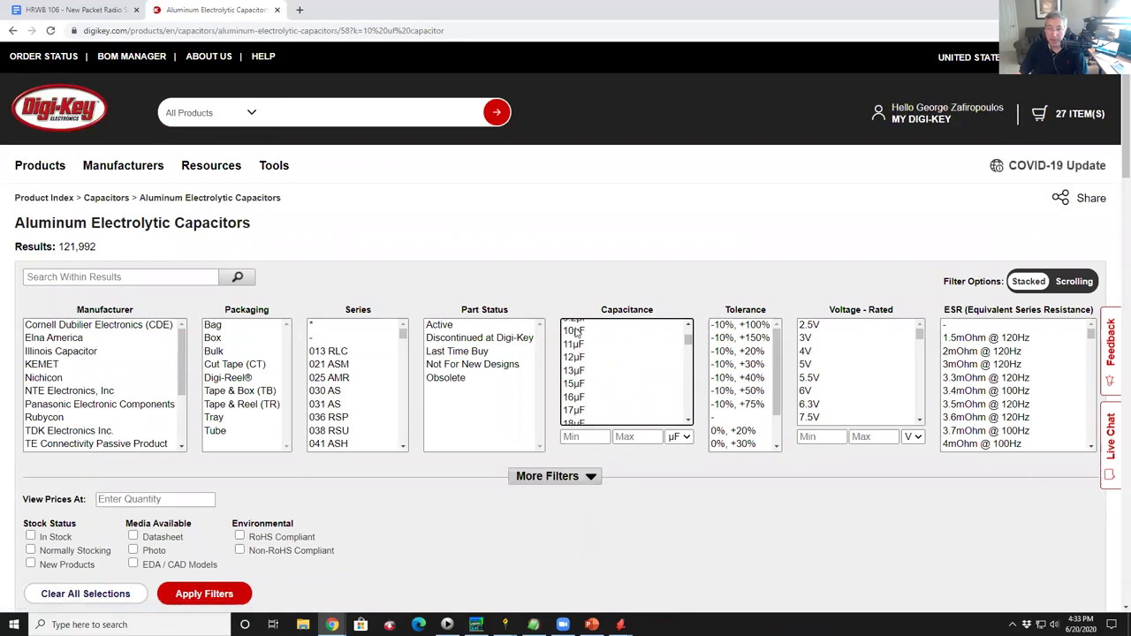
pyautogui.click(577, 332)
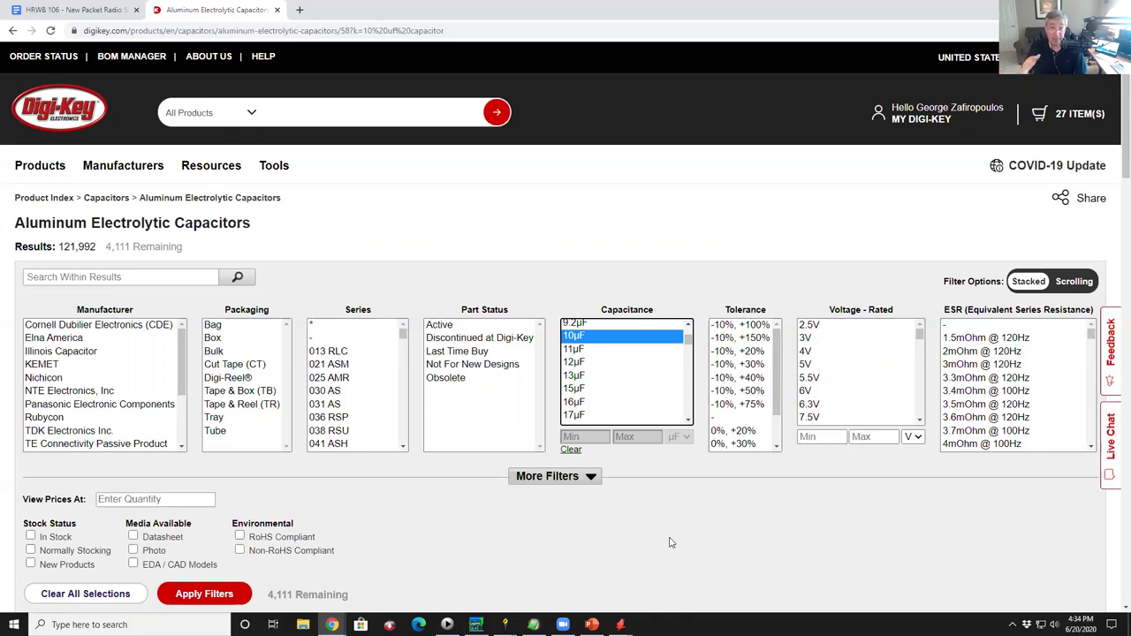
pyautogui.click(919, 386)
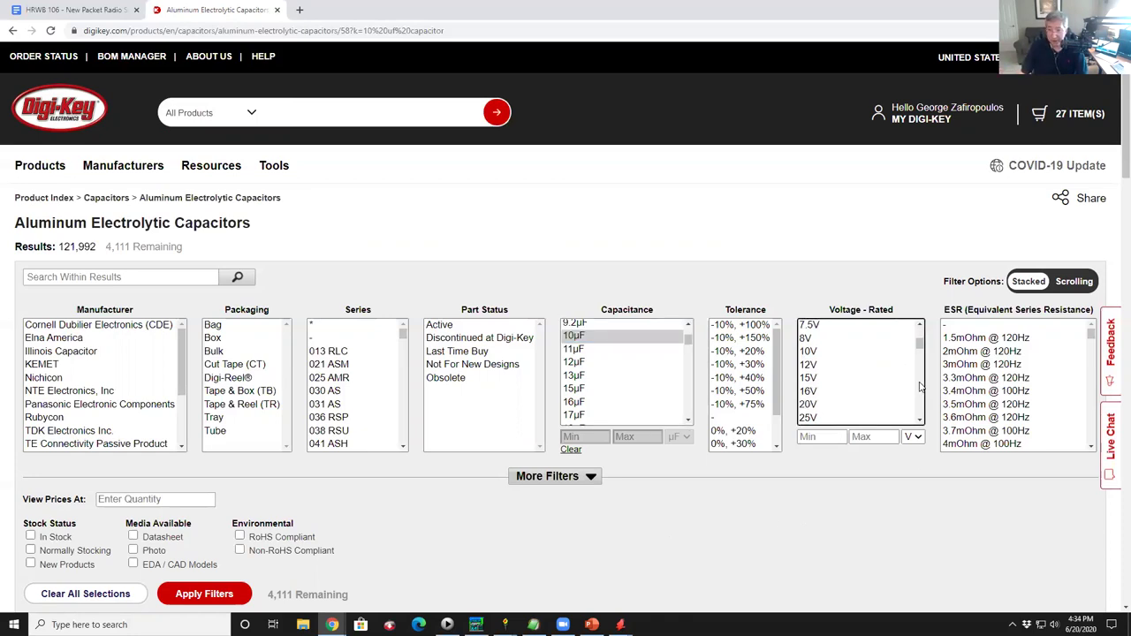
pyautogui.click(817, 419)
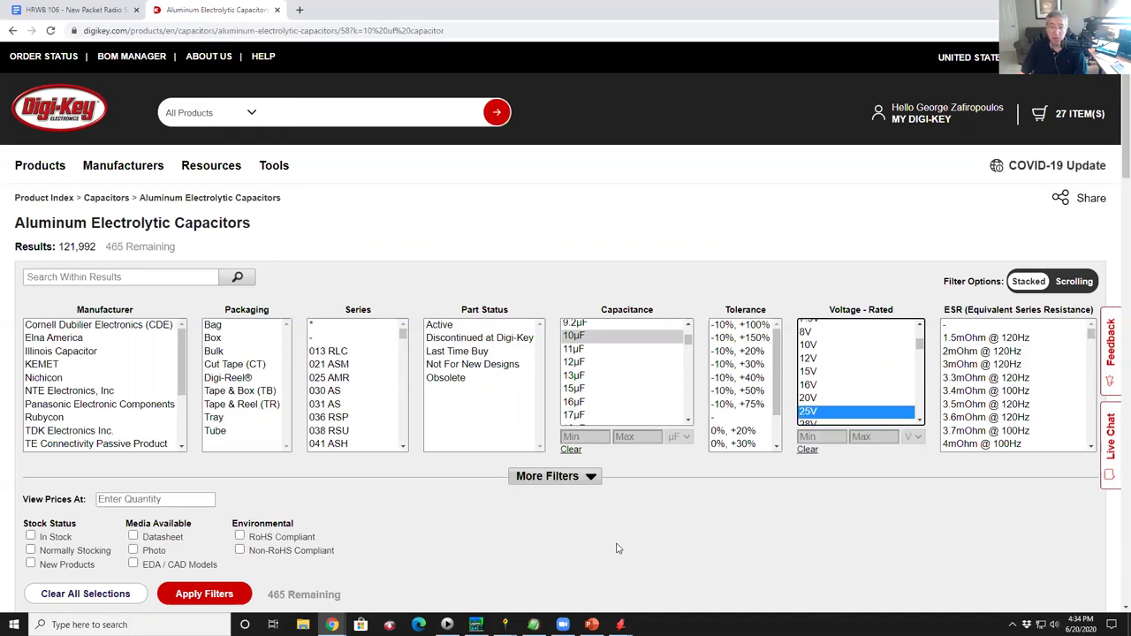
pyautogui.click(31, 536)
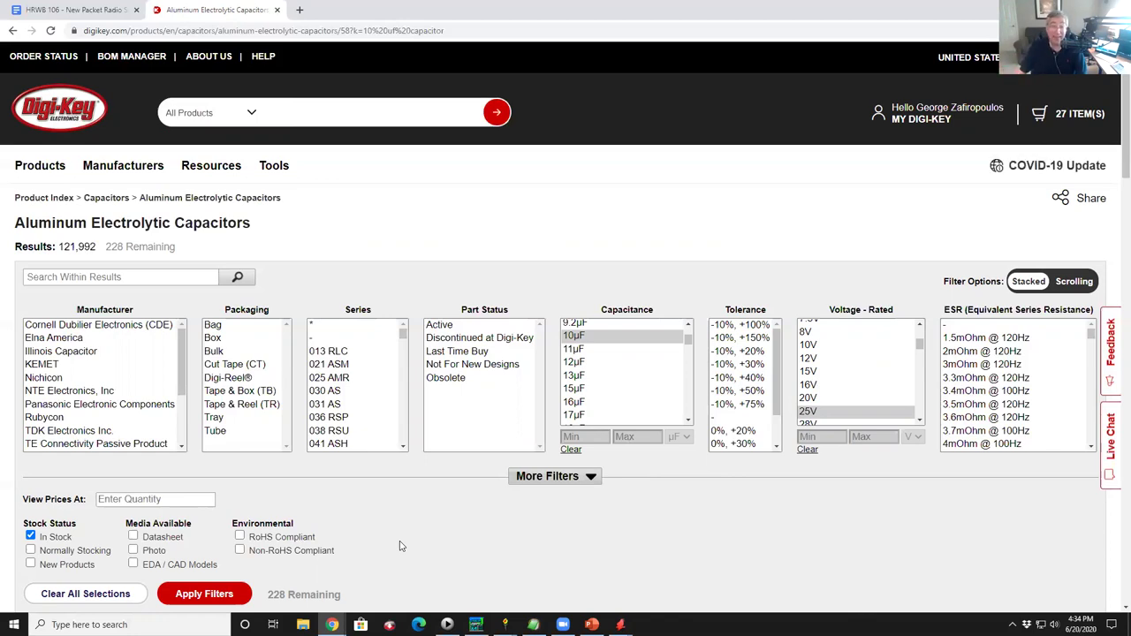
pyautogui.click(199, 596)
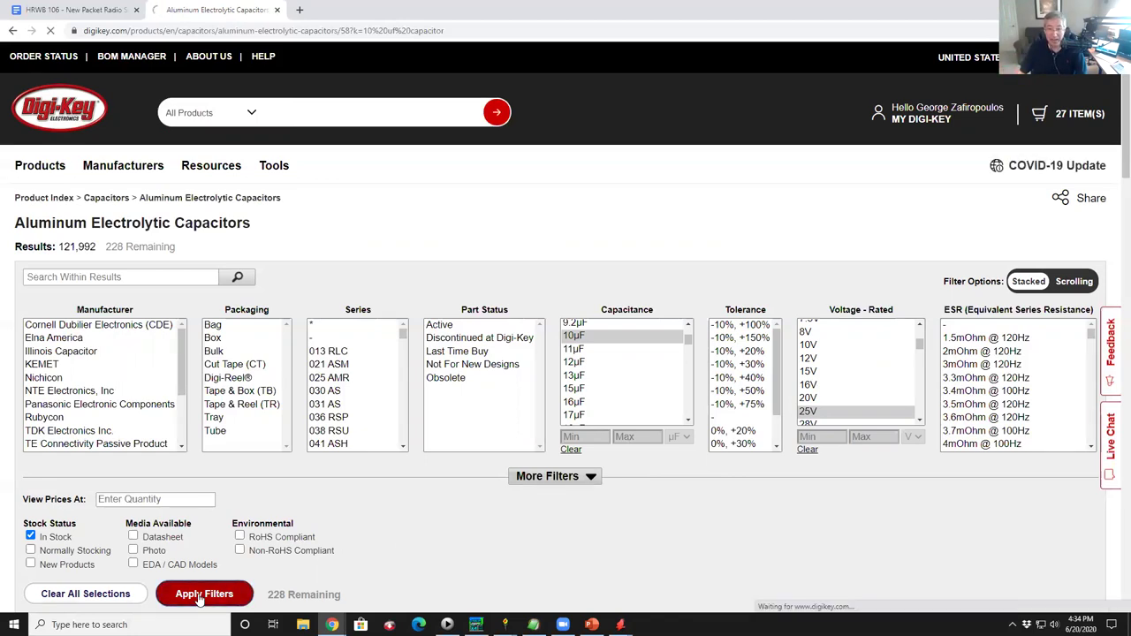
# Examine the filtered capacitor listings and enlarge the photos of the radial through-hole parts.
pyautogui.scroll(-15, 481, 514)
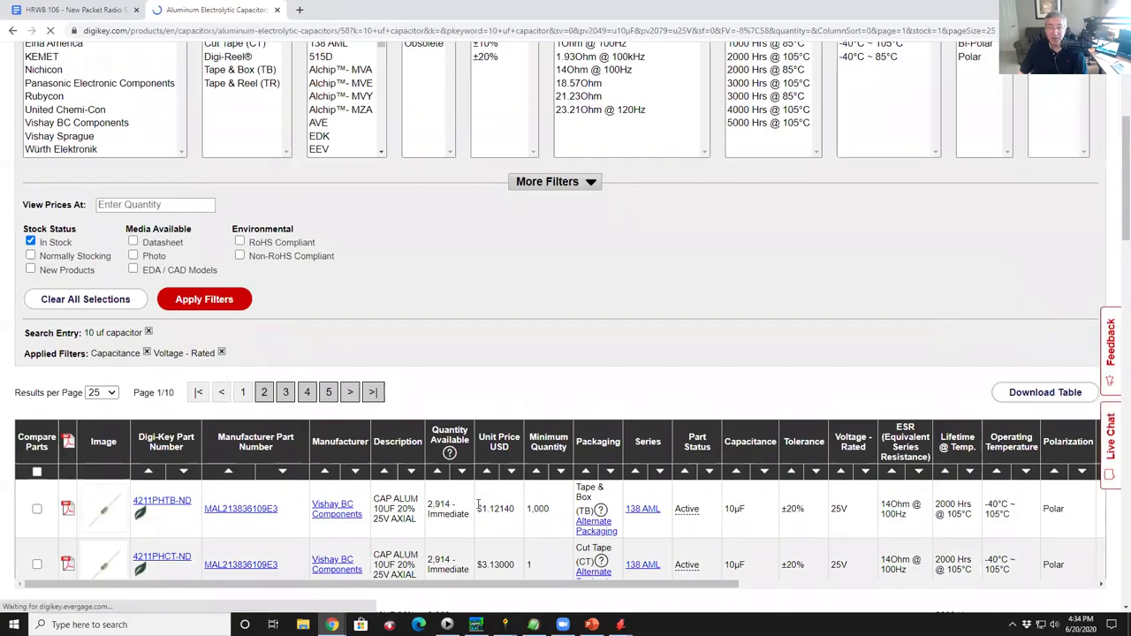
pyautogui.scroll(-10, 389, 395)
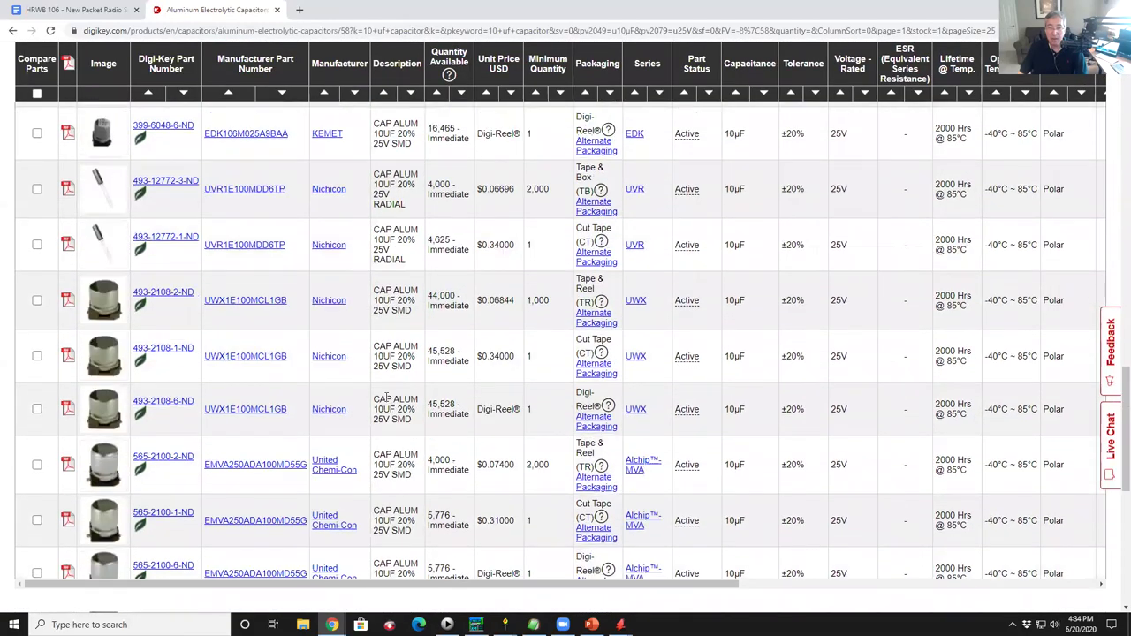
pyautogui.scroll(7, 382, 410)
pyautogui.scroll(5, 380, 411)
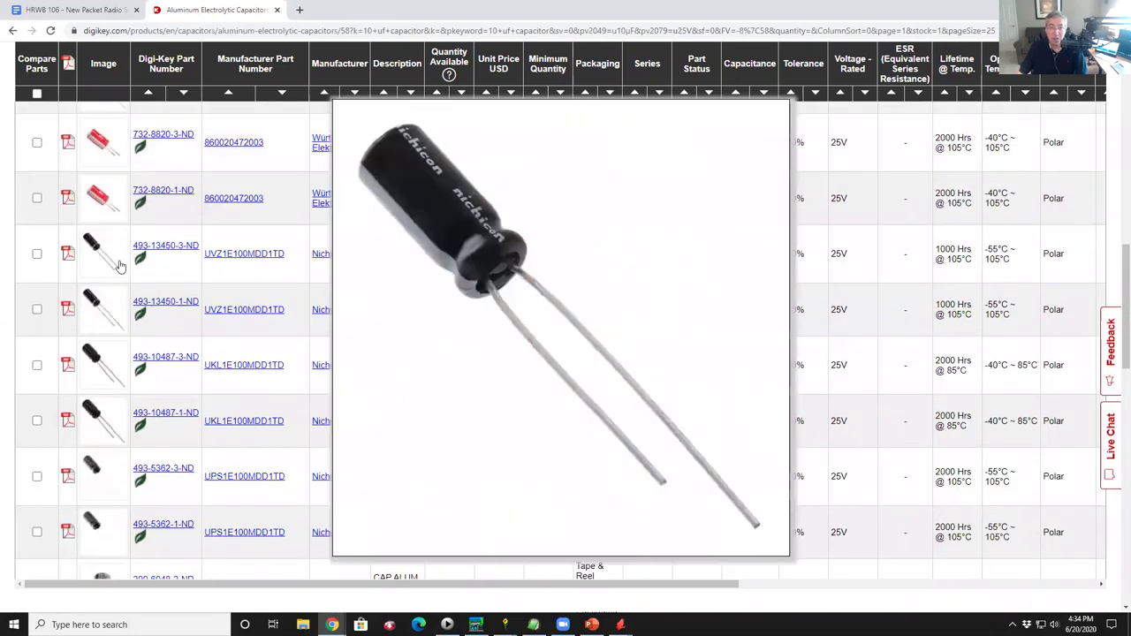
pyautogui.moveTo(102, 212)
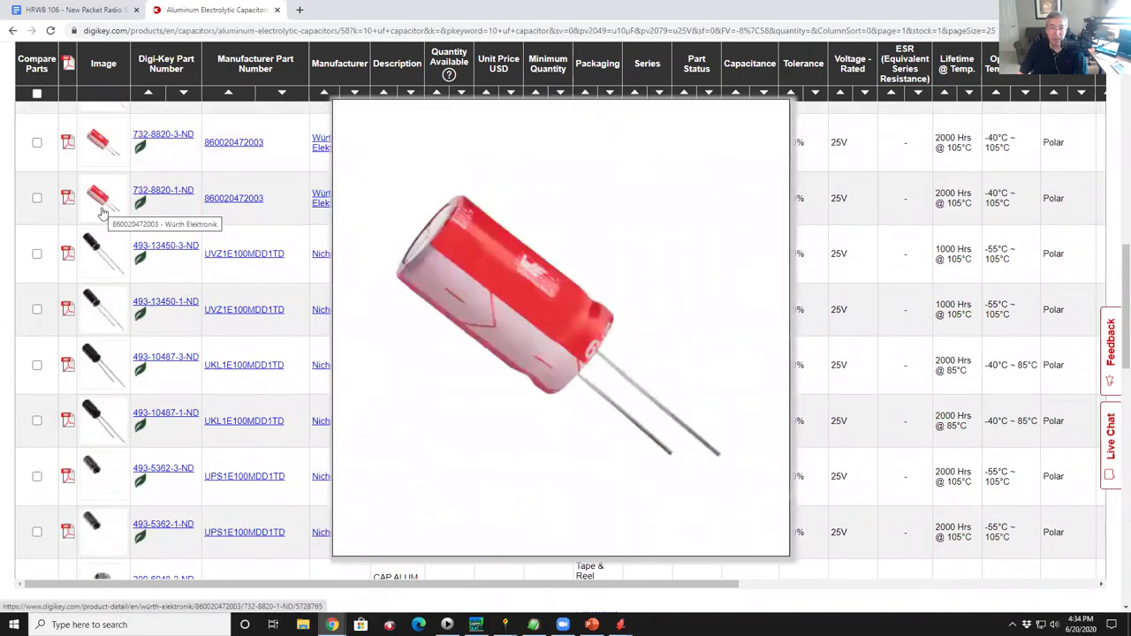
pyautogui.scroll(-3, 100, 398)
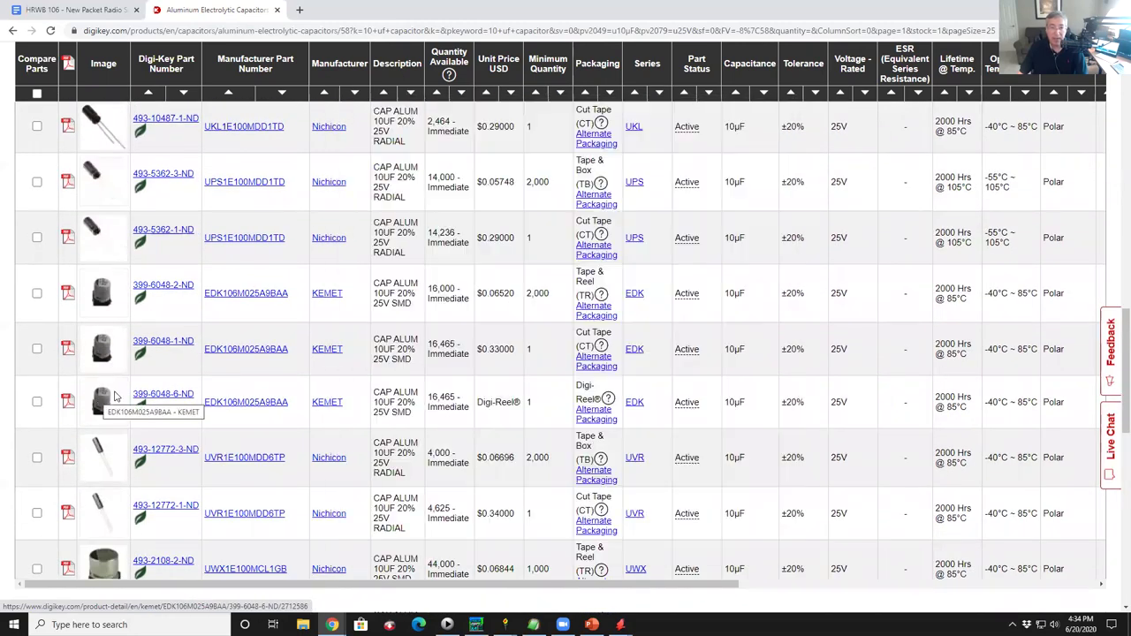
pyautogui.scroll(10, 101, 398)
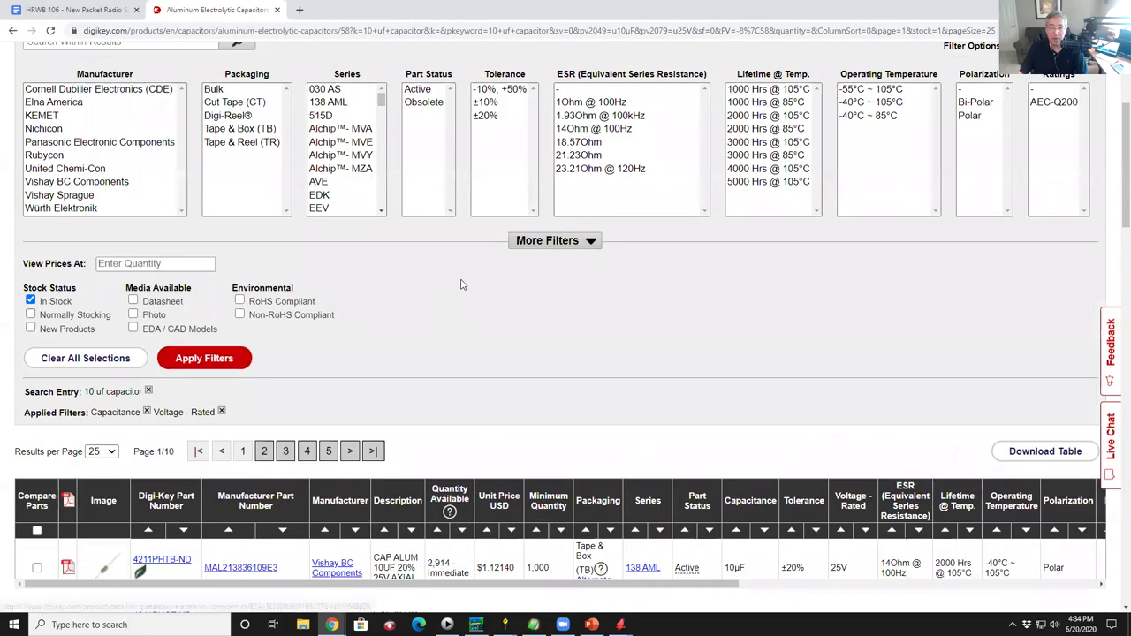
# Show the additional filters, limit the capacitors to 0.197" (5.00mm) lead spacing and review the matching parts.
pyautogui.click(575, 242)
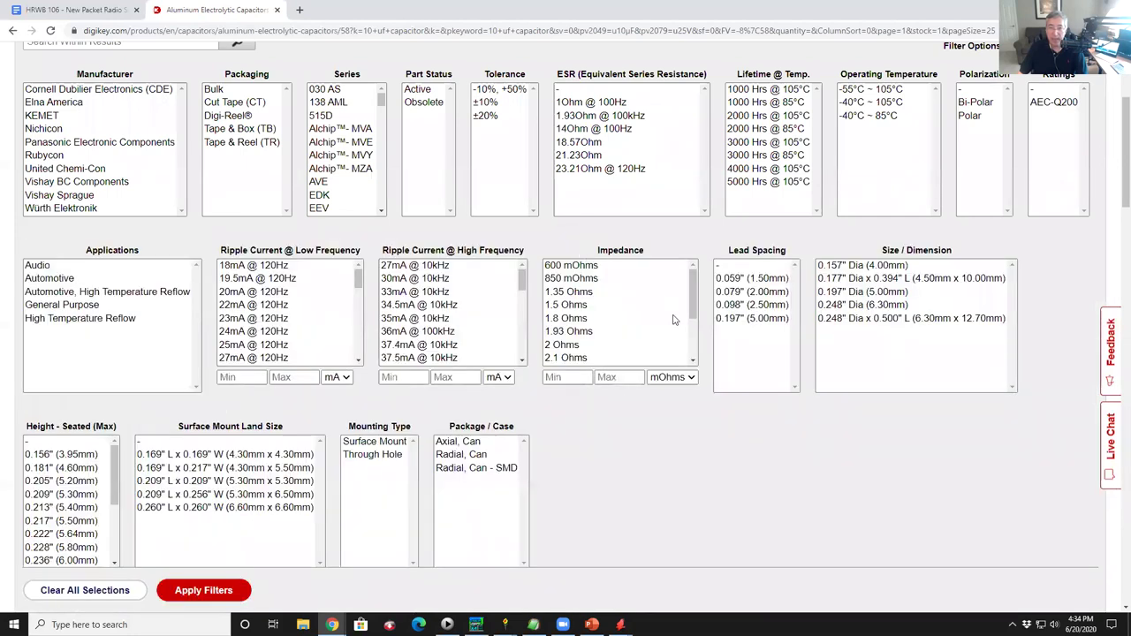
pyautogui.scroll(-1, 608, 402)
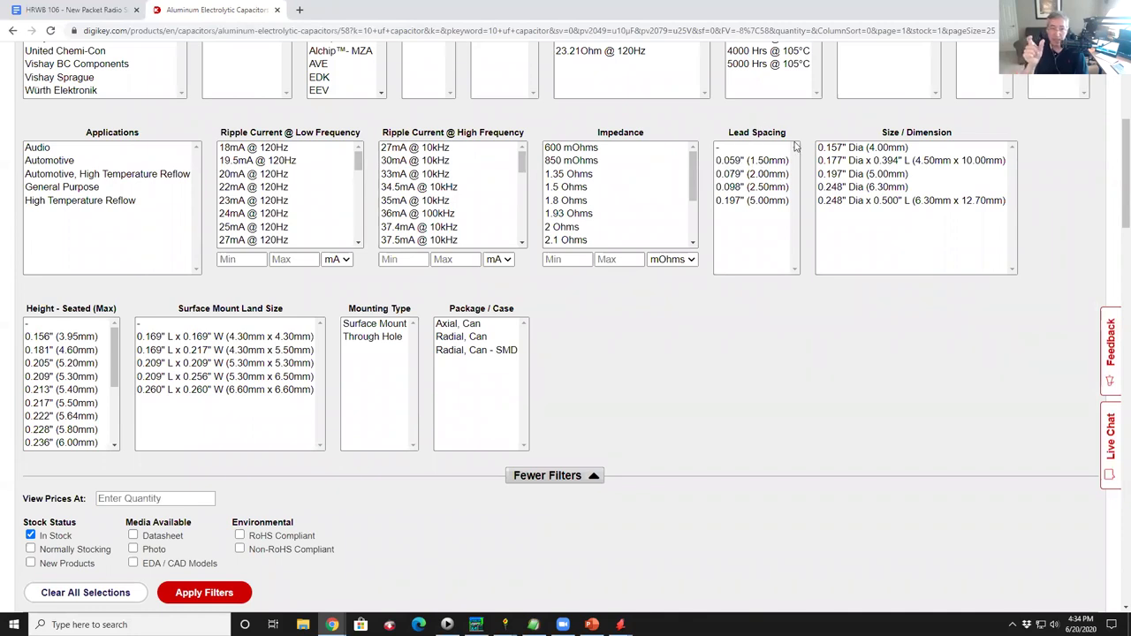
pyautogui.click(744, 201)
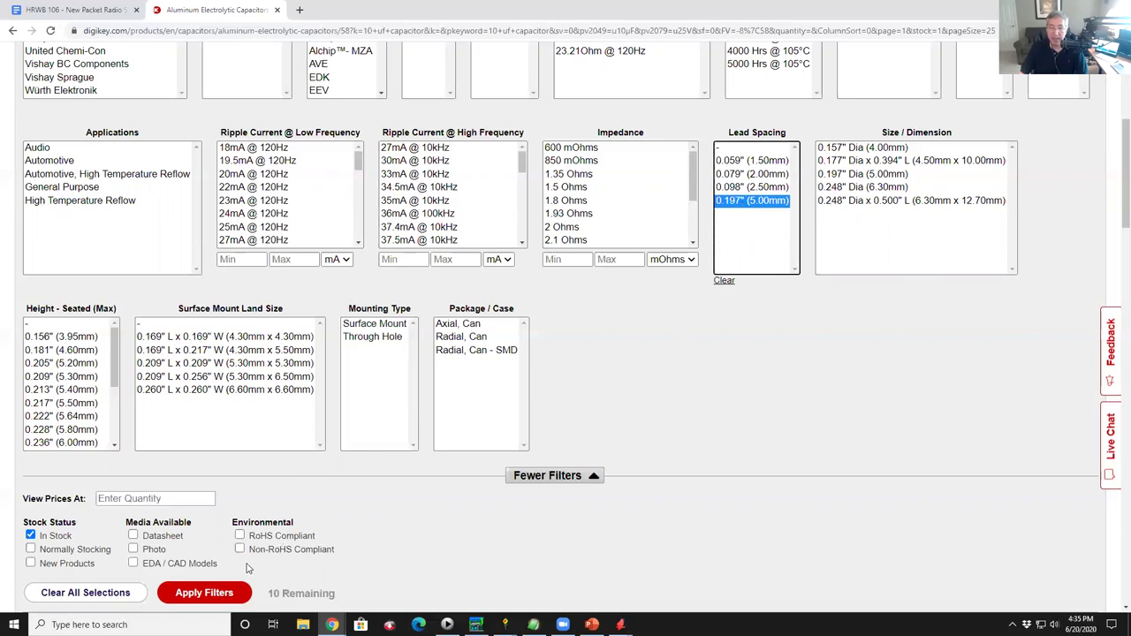
pyautogui.click(187, 596)
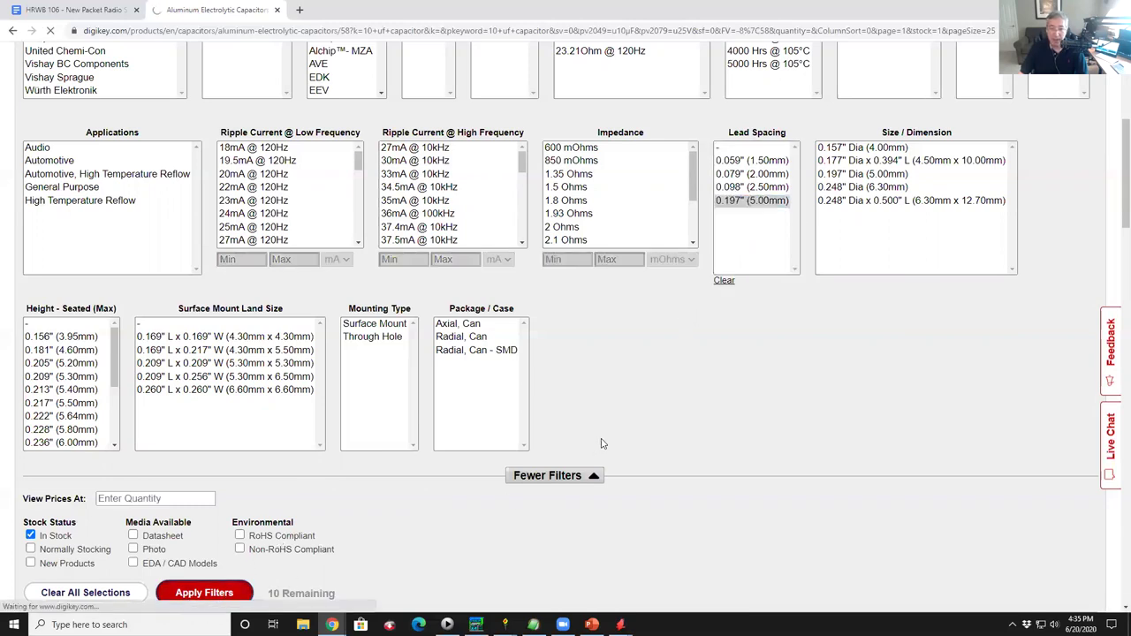
pyautogui.scroll(-4, 532, 436)
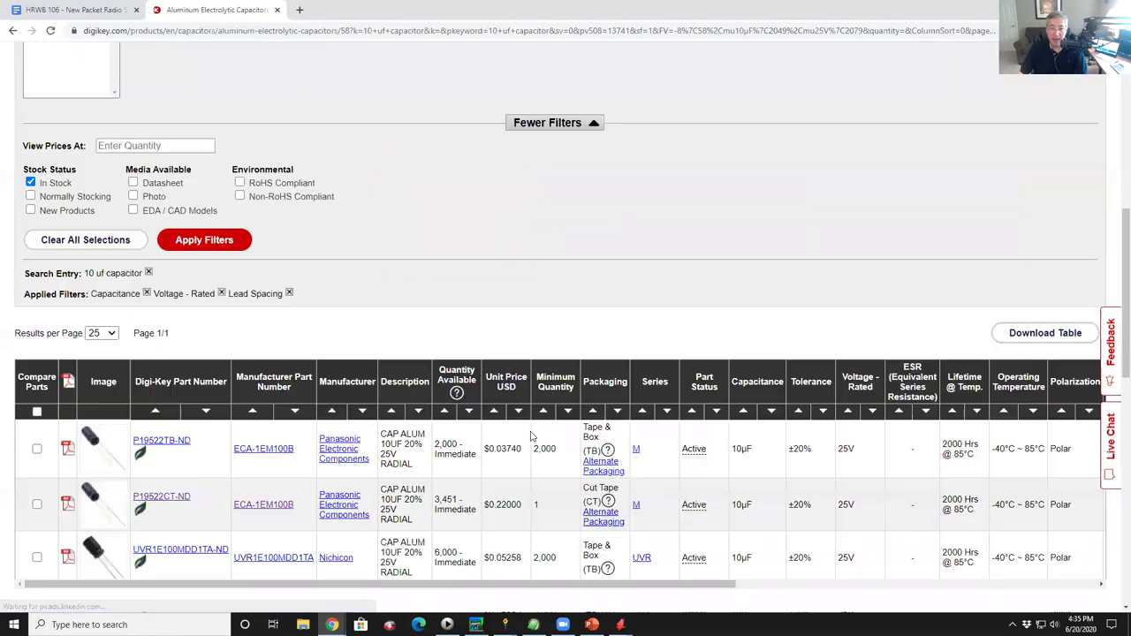
pyautogui.scroll(-10, 506, 416)
pyautogui.scroll(1, 505, 415)
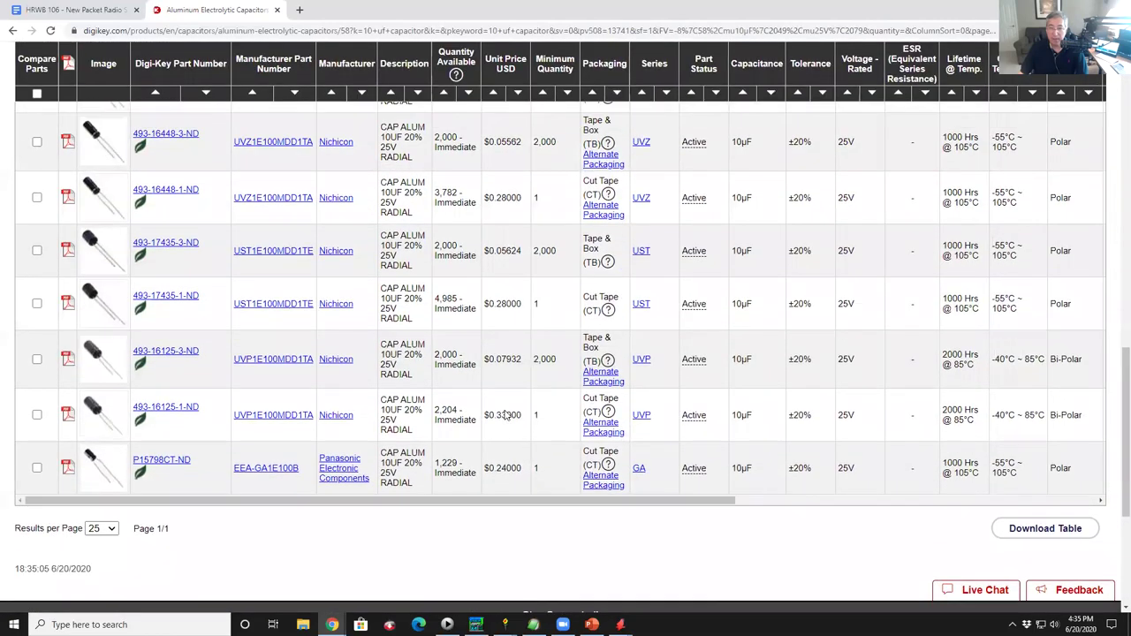
# Sort the matching capacitors by ascending unit price and review the cheapest parts along with their minimum quantities.
pyautogui.scroll(1, 504, 416)
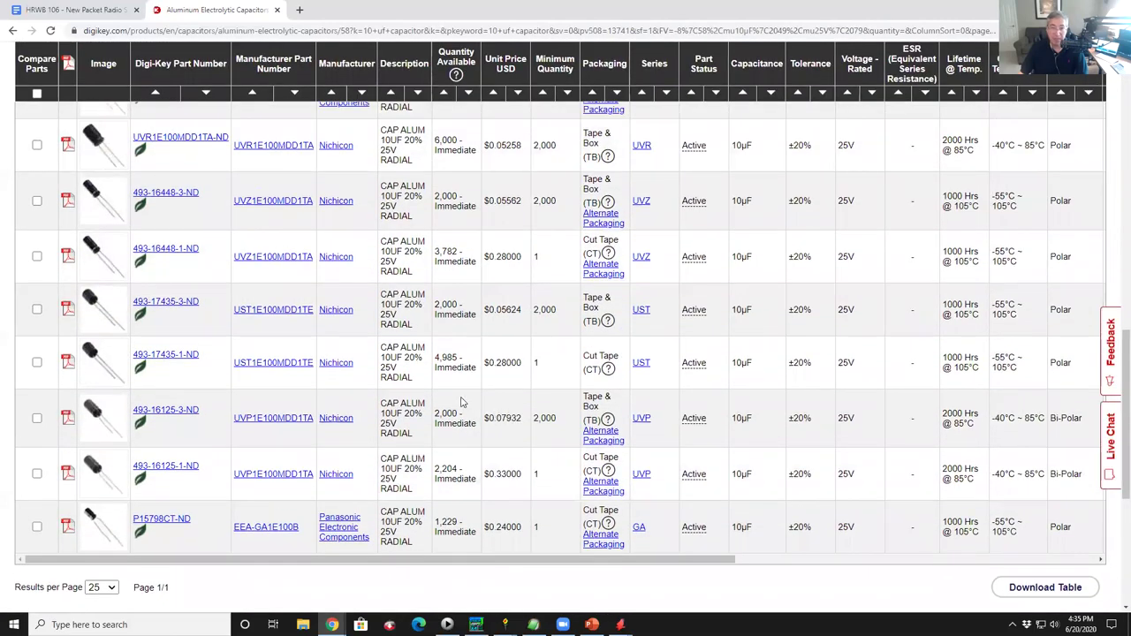
pyautogui.scroll(1, 455, 401)
pyautogui.scroll(-1, 455, 398)
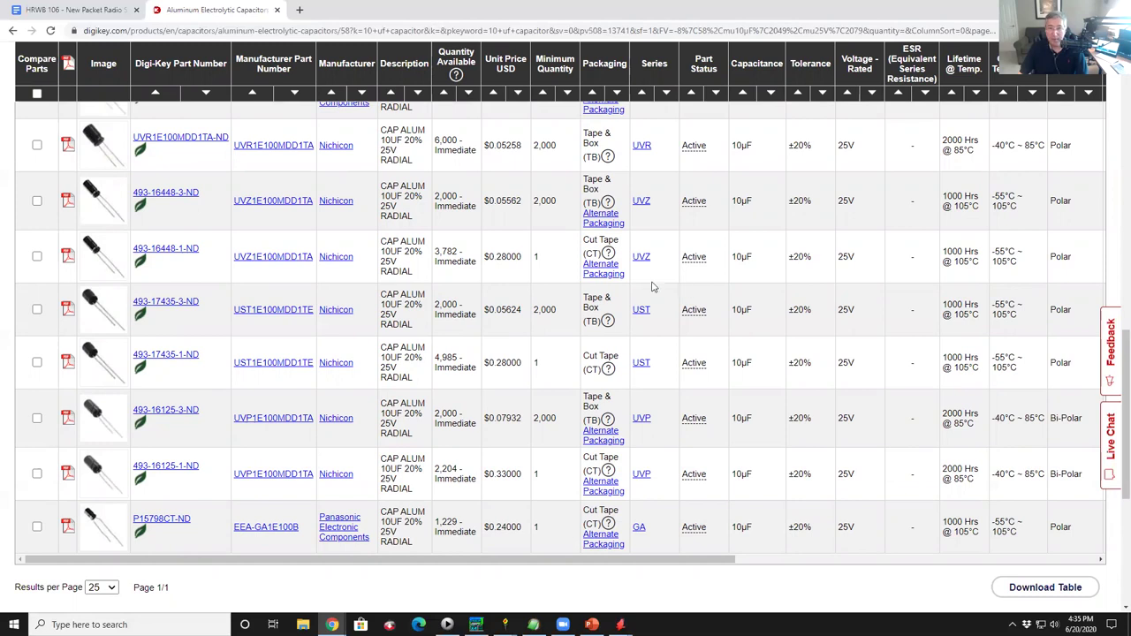
pyautogui.scroll(1, 594, 271)
pyautogui.scroll(1, 546, 187)
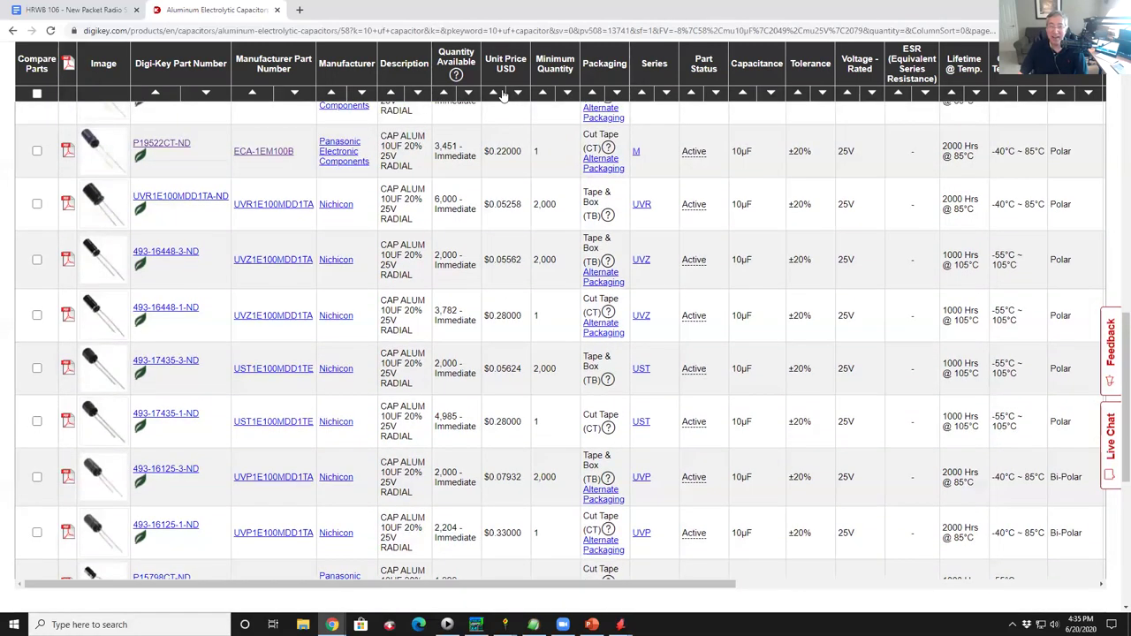
pyautogui.click(494, 93)
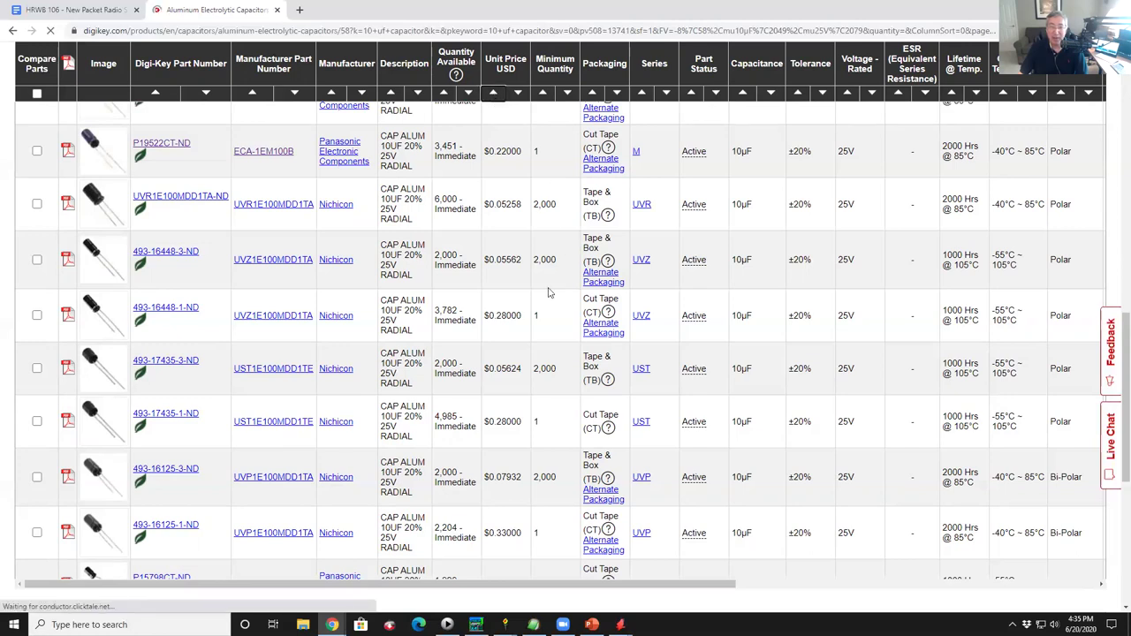
pyautogui.scroll(-9, 527, 335)
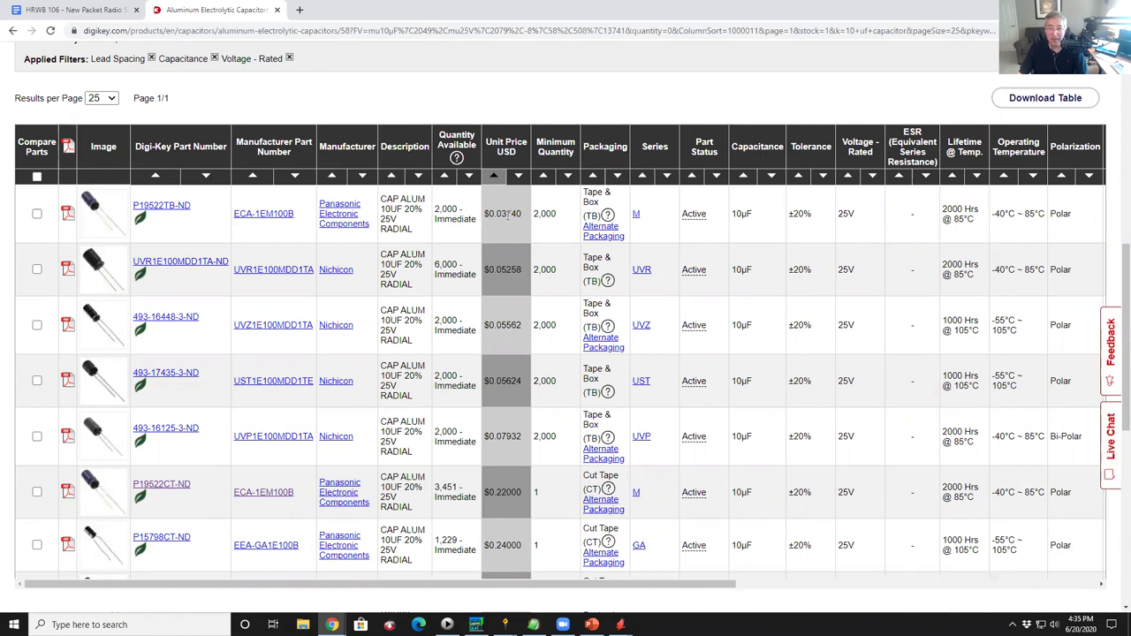
pyautogui.scroll(-2, 508, 215)
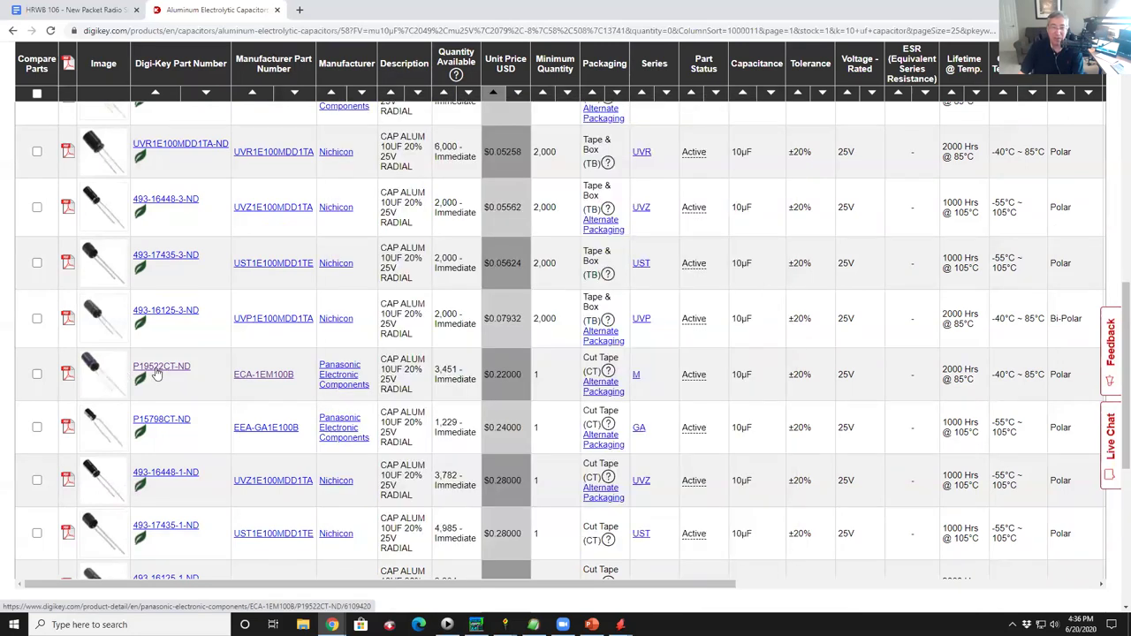
# Open the product page of the cut-tape Panasonic ECA-1EM100B capacitor and review its product attributes and alternate package.
pyautogui.moveTo(95, 369)
pyautogui.click(171, 370)
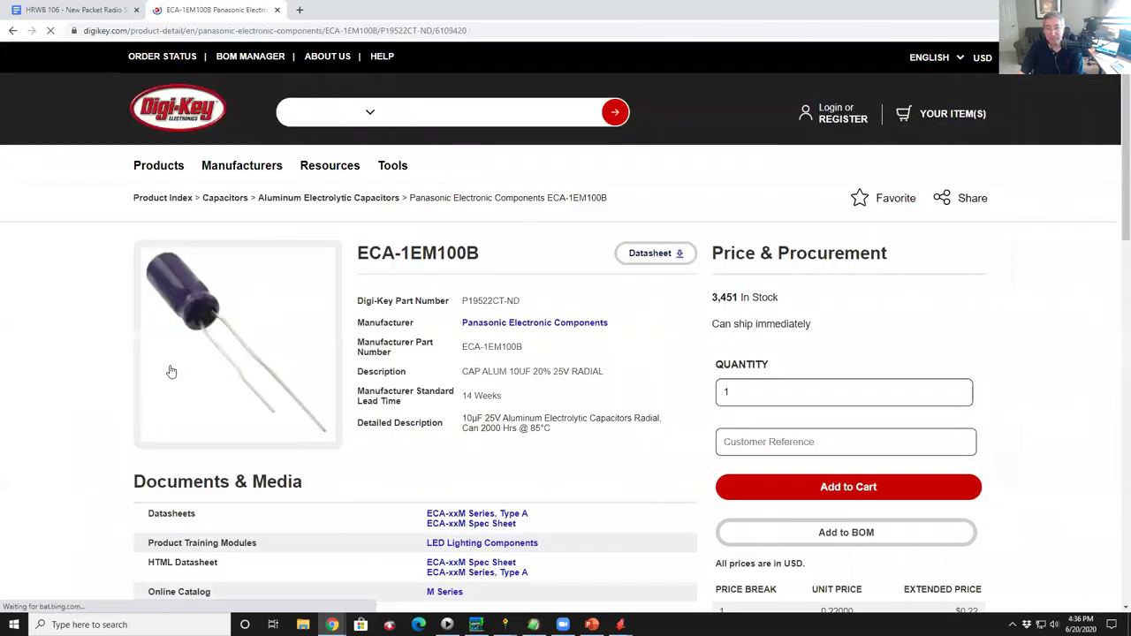
pyautogui.scroll(-1, 541, 421)
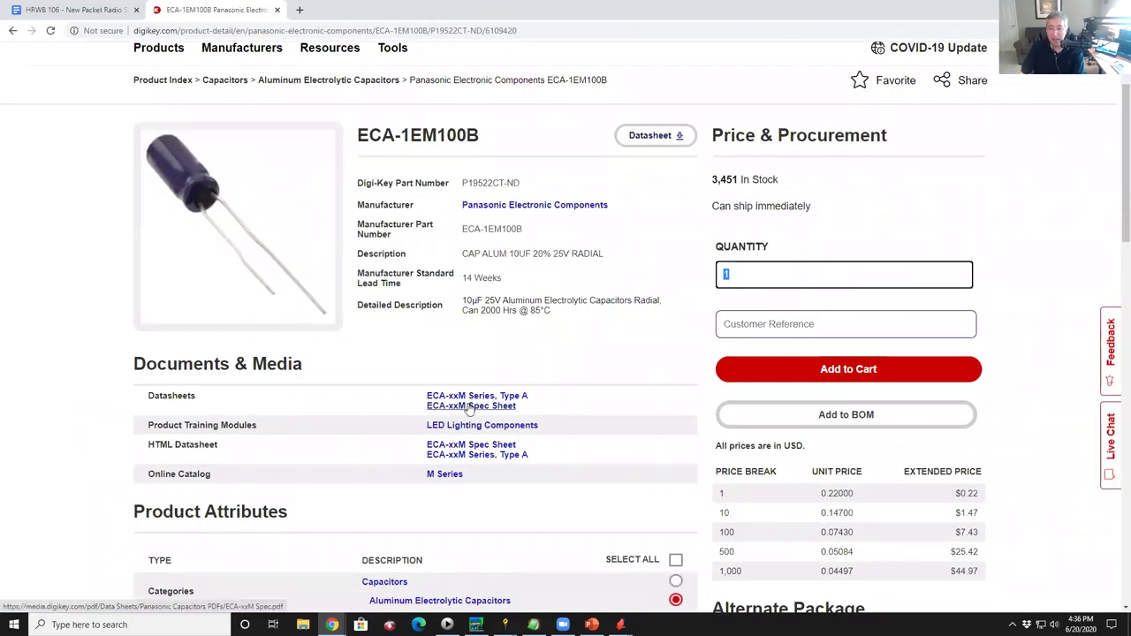
pyautogui.scroll(-5, 442, 407)
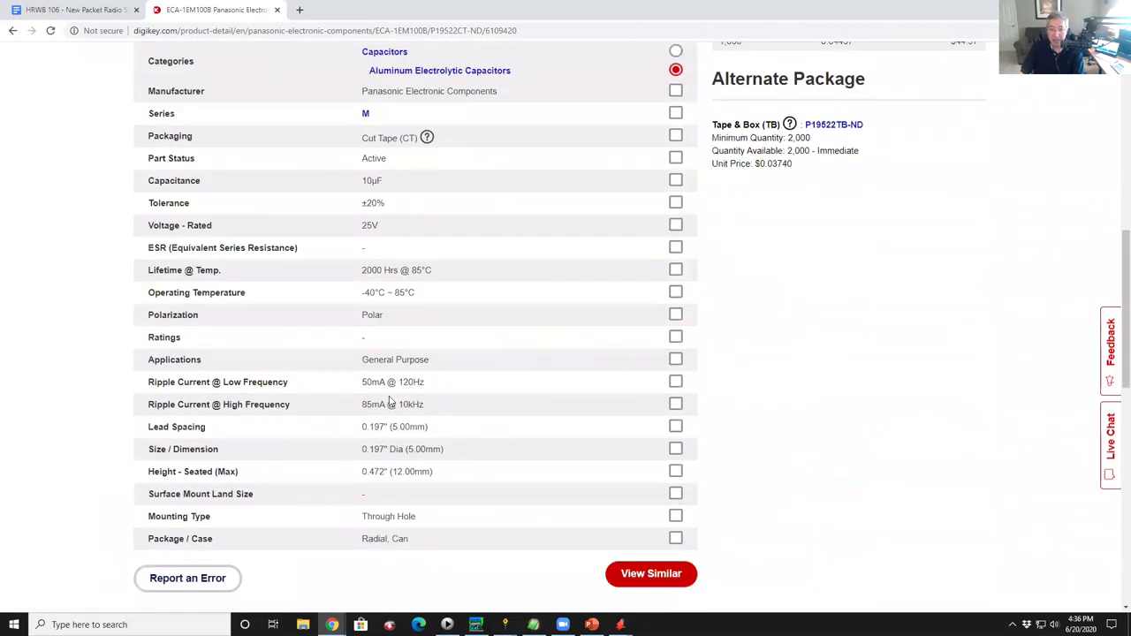
pyautogui.scroll(3, 542, 383)
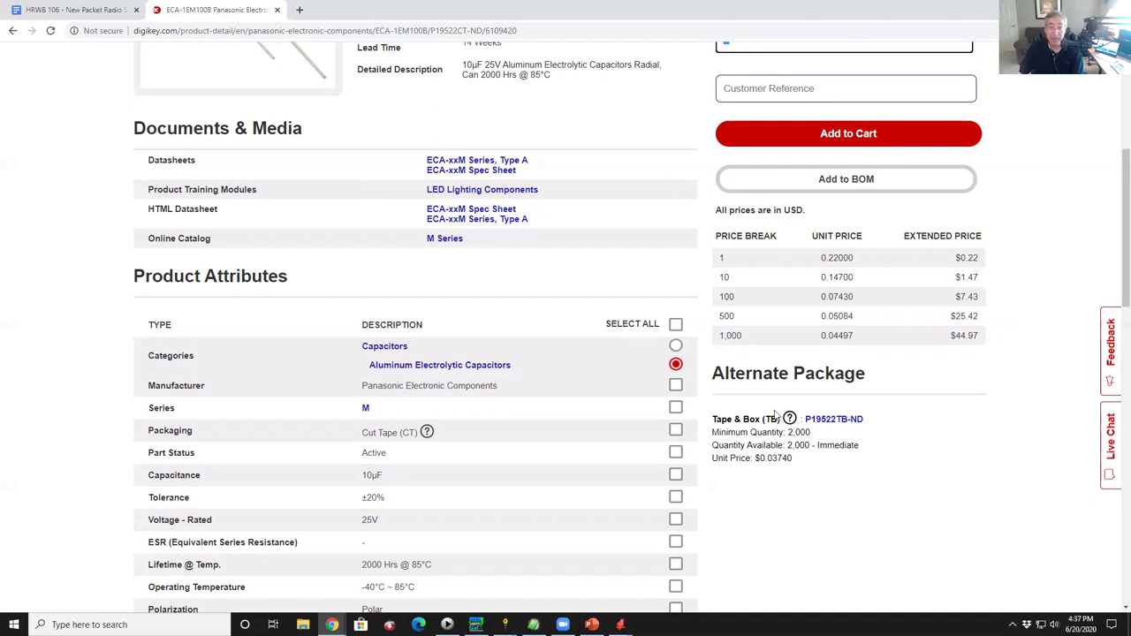
# Set the order quantity of the ECA-1EM100B capacitor to 10, add it to the cart and dismiss the confirmation.
pyautogui.scroll(5, 420, 465)
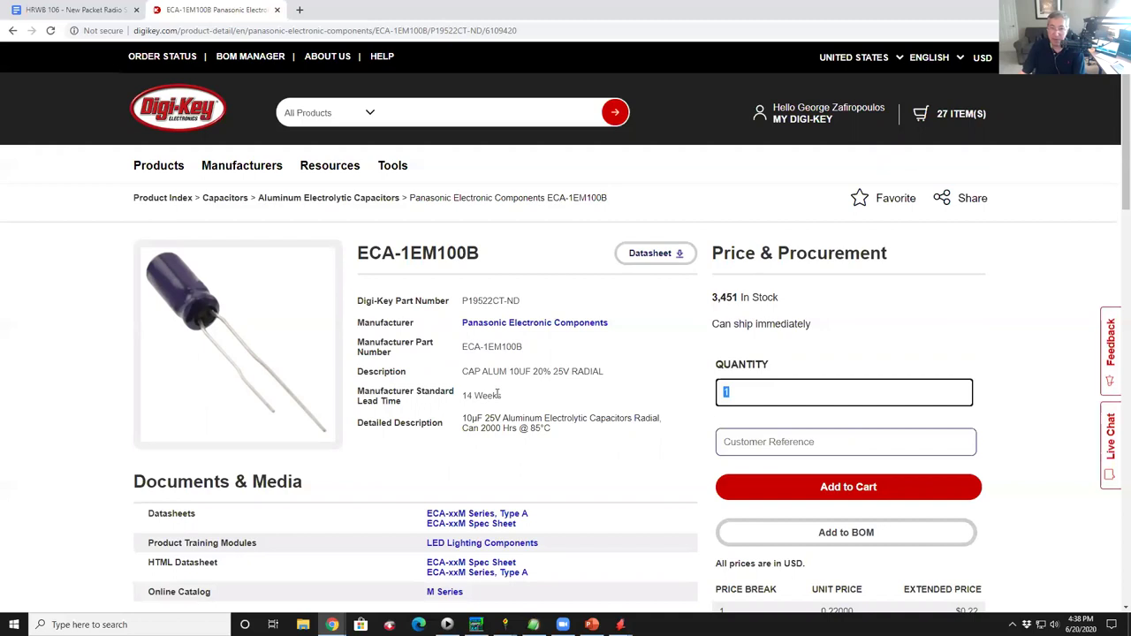
pyautogui.scroll(-2, 759, 446)
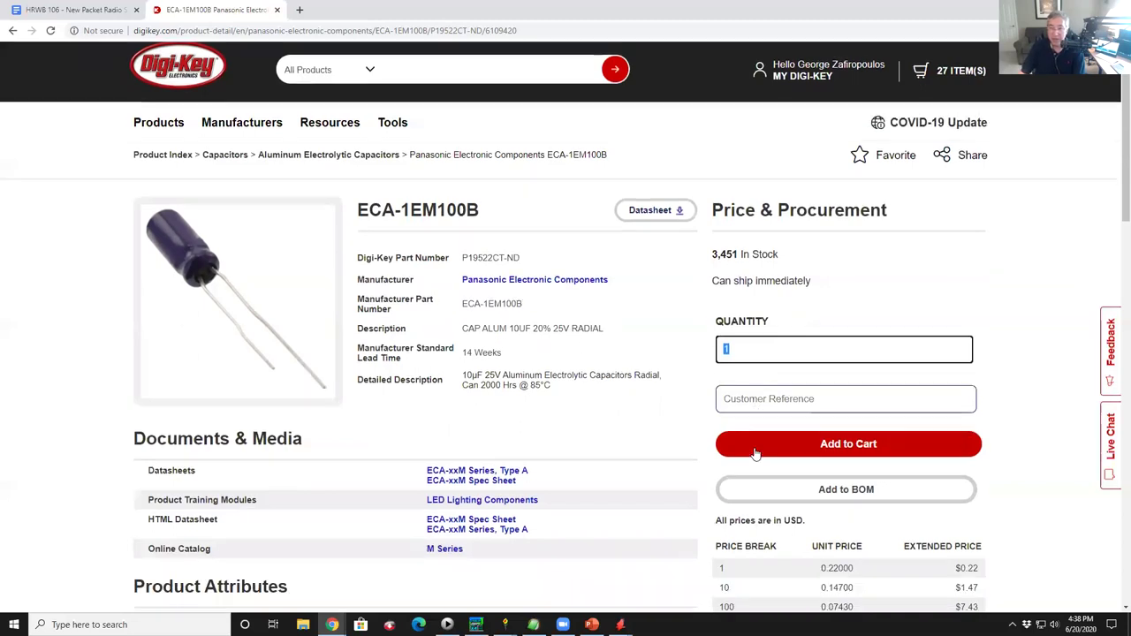
pyautogui.click(748, 272)
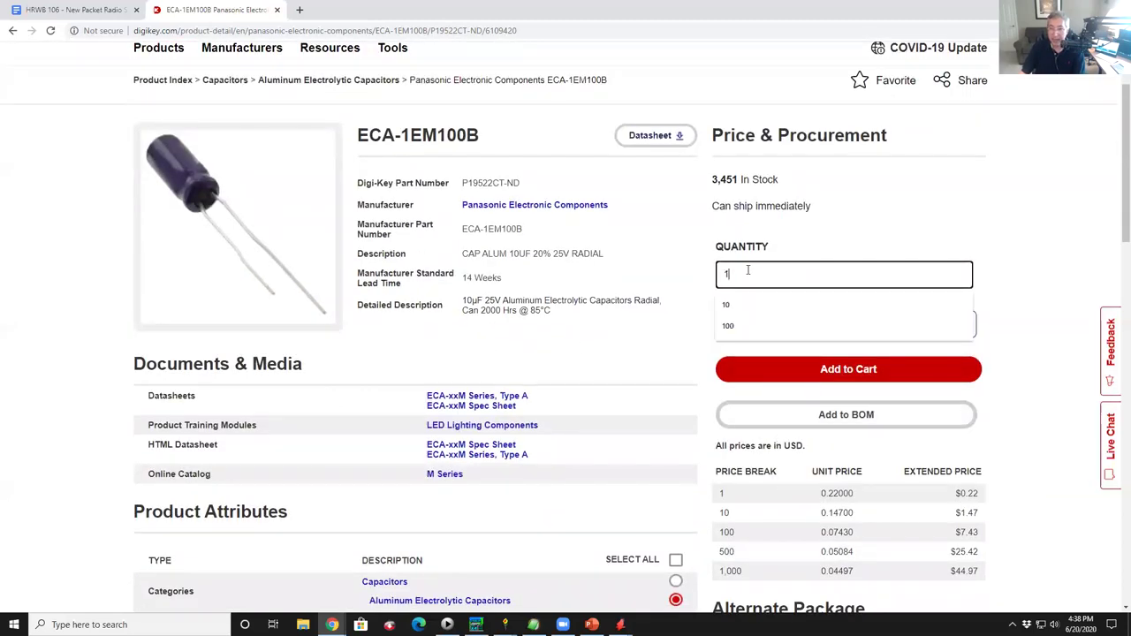
pyautogui.write('0')
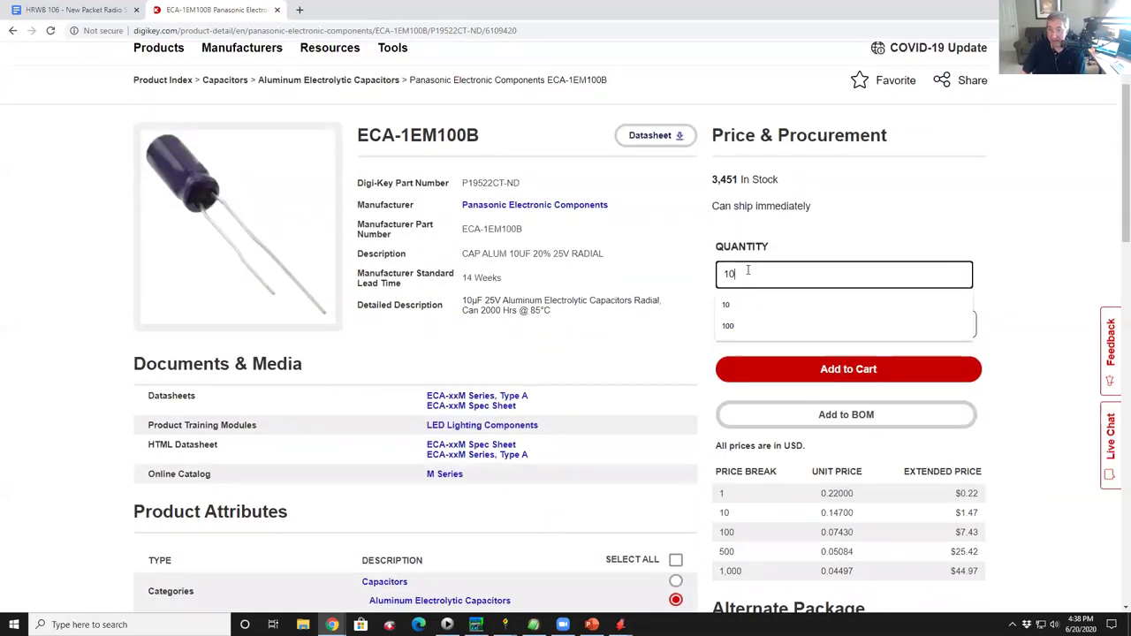
pyautogui.click(829, 371)
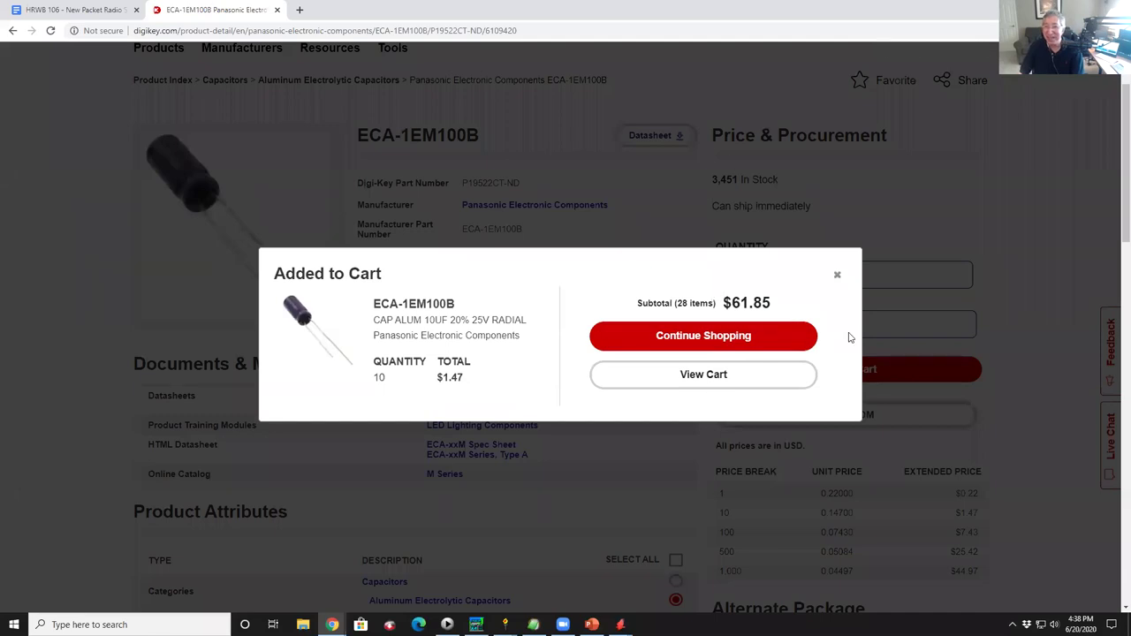
pyautogui.click(839, 277)
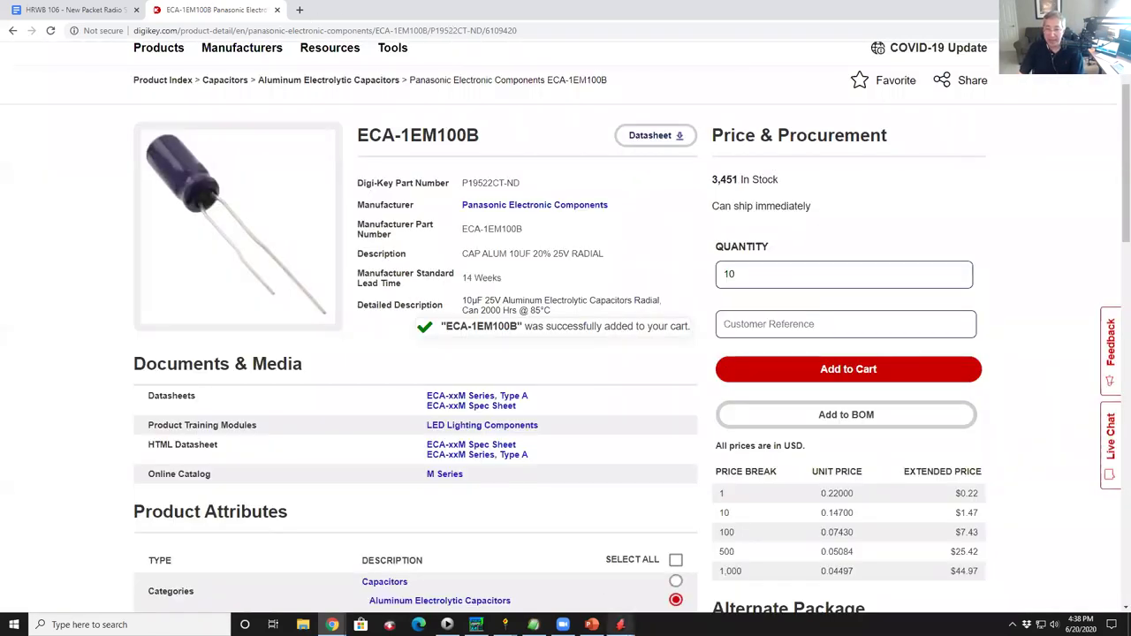
# Switch to EAGLE and place a CPOL-USE5-13 polarized capacitor on the input side of IC1 in the schematic.
pyautogui.moveTo(621, 625)
pyautogui.click(718, 565)
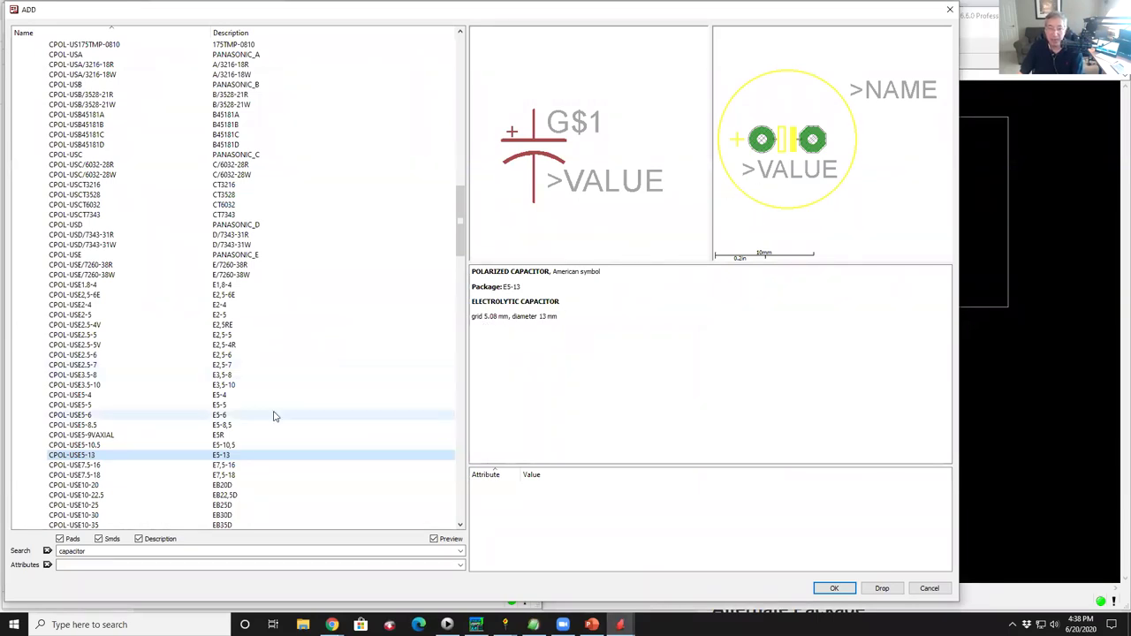
pyautogui.doubleClick(80, 455)
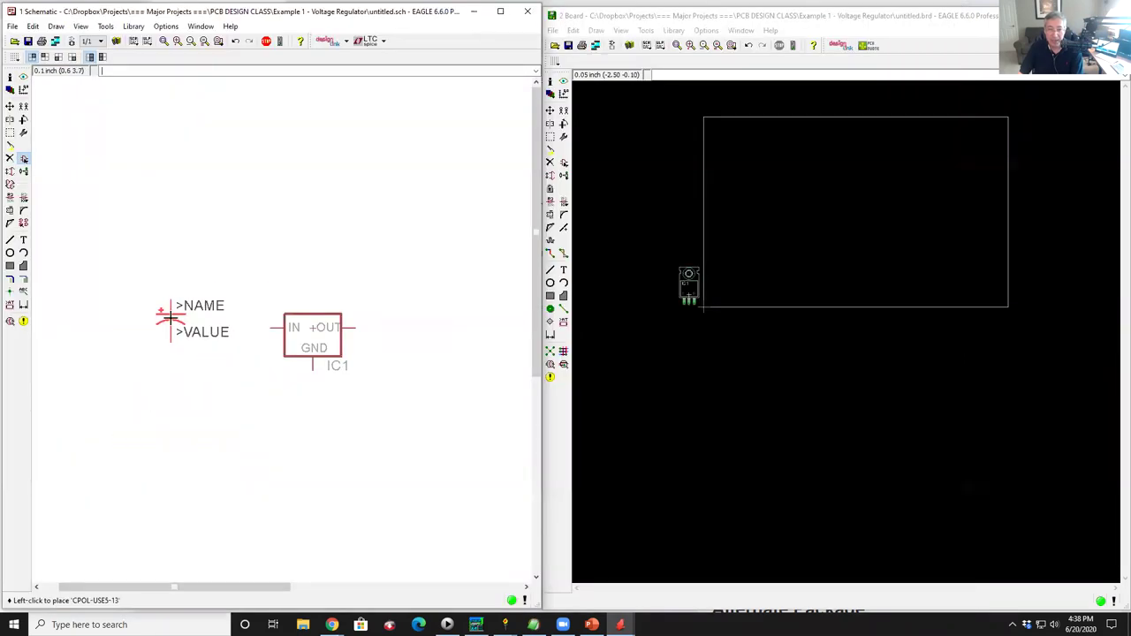
pyautogui.click(200, 364)
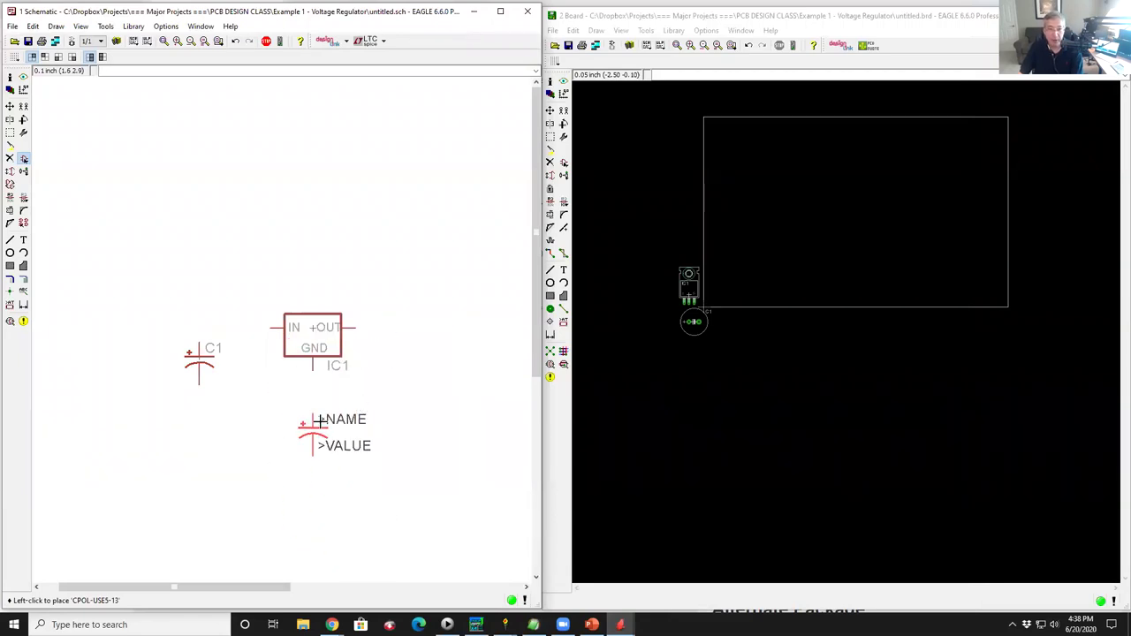
# Add a non-polarized C-US025-024X044 capacitor from the adafruit library on the output side of IC1 and end the Add command.
pyautogui.click(25, 160)
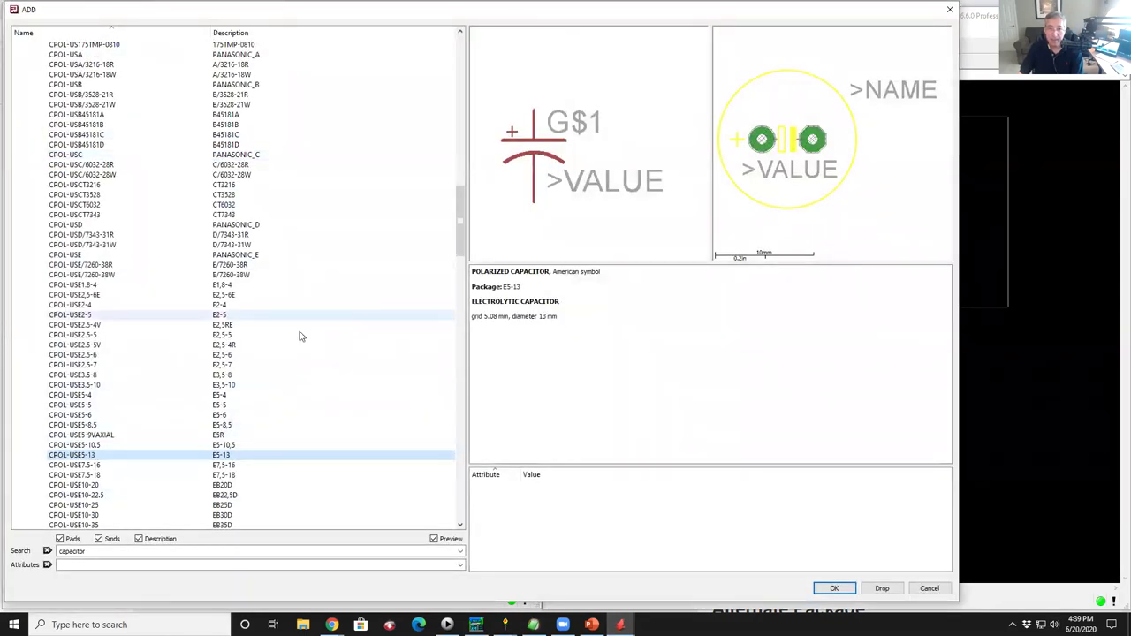
pyautogui.scroll(15, 285, 268)
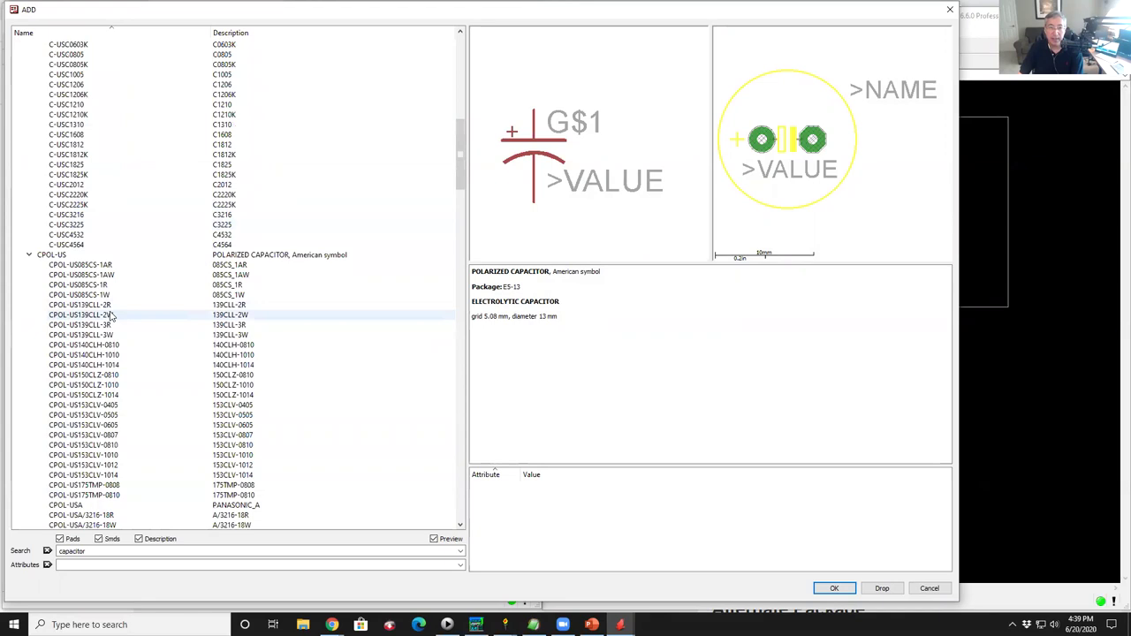
pyautogui.scroll(20, 108, 313)
pyautogui.scroll(-5, 103, 217)
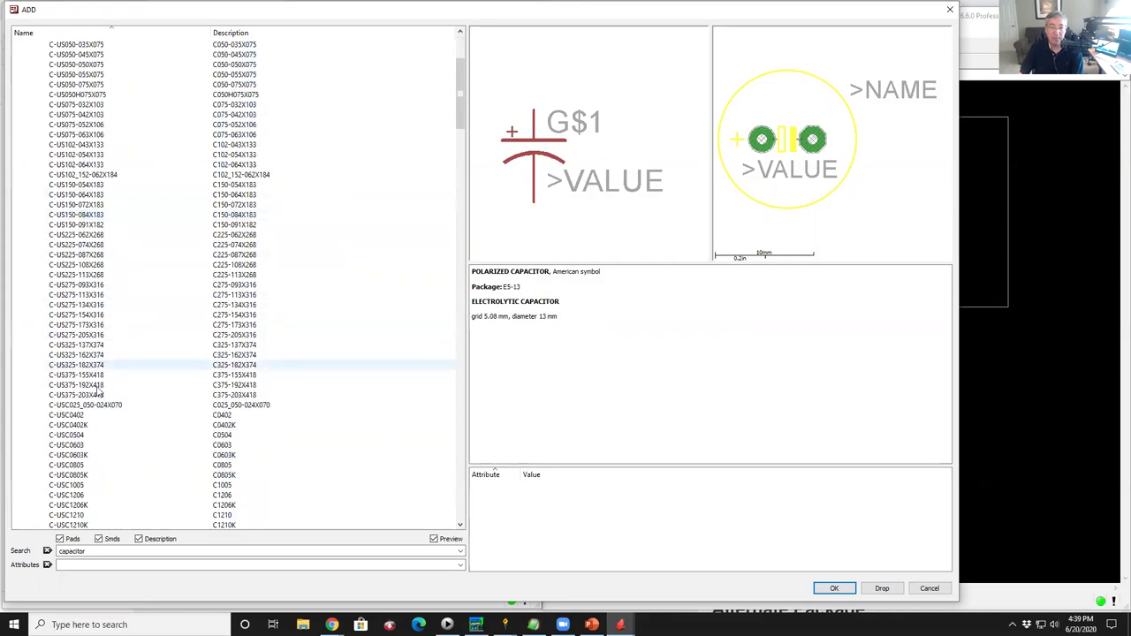
pyautogui.click(103, 416)
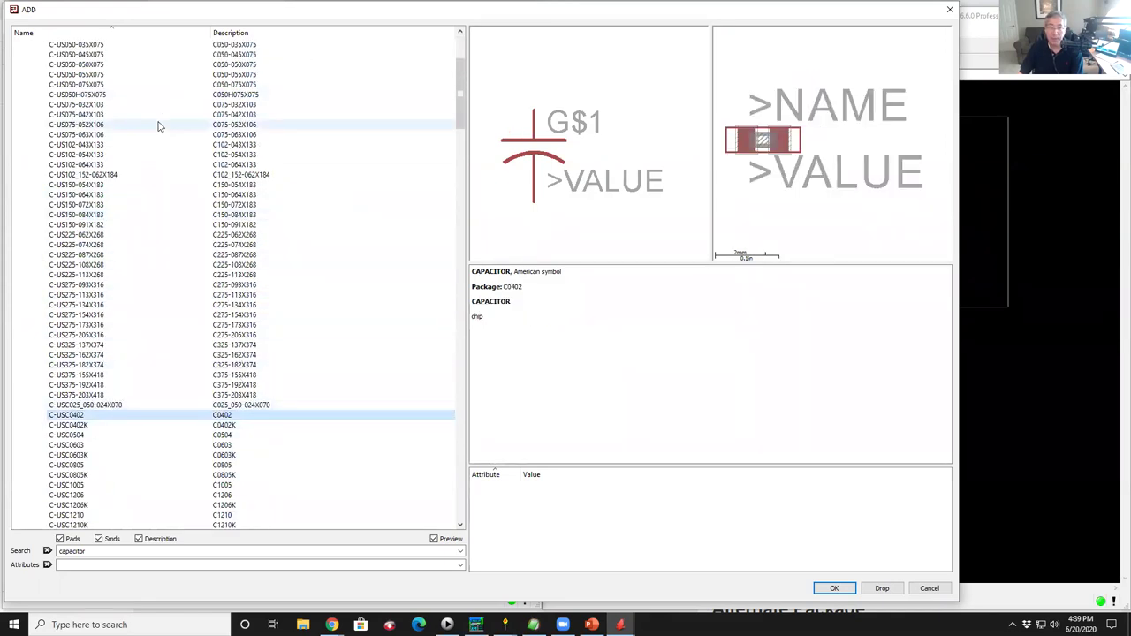
pyautogui.scroll(5, 160, 128)
pyautogui.click(130, 66)
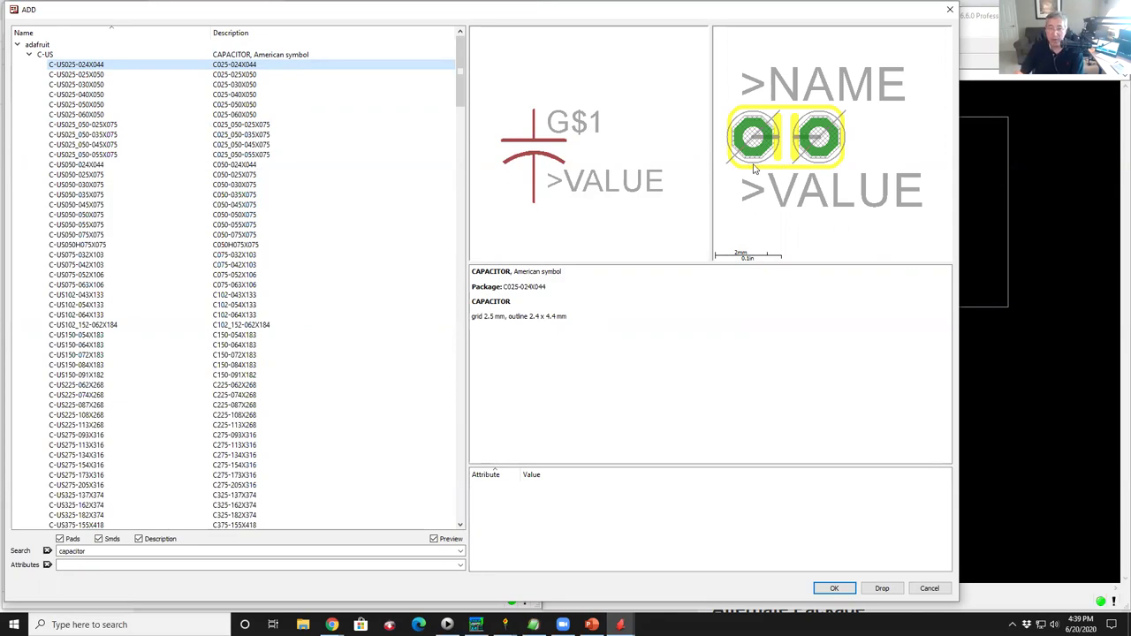
pyautogui.doubleClick(88, 66)
pyautogui.click(397, 364)
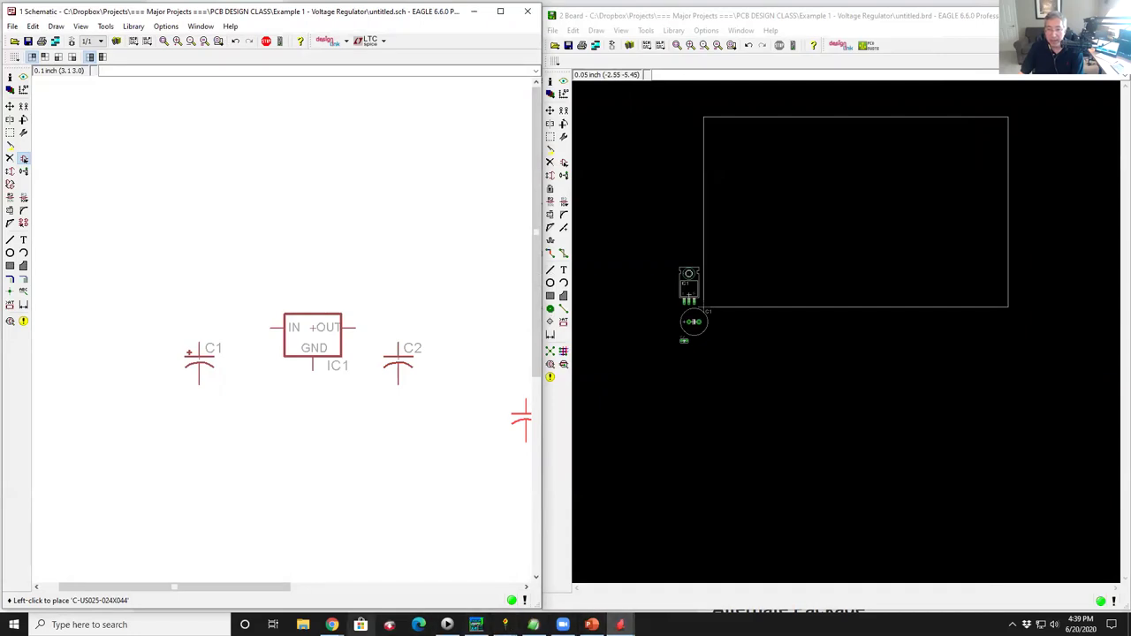
pyautogui.click(332, 625)
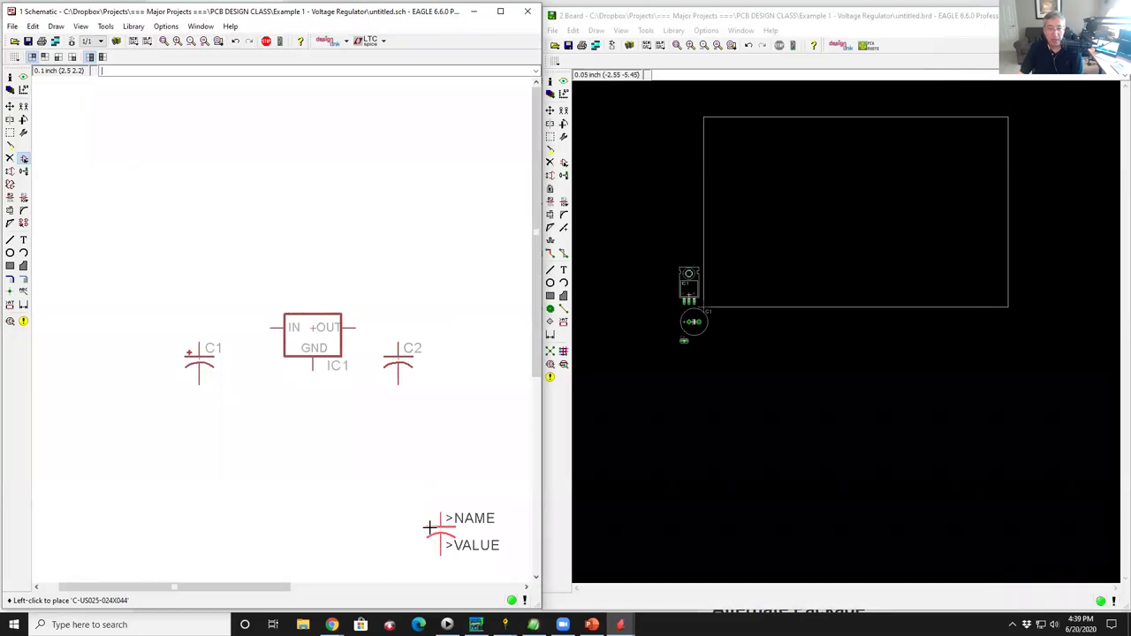
pyautogui.press('Escape')
pyautogui.press('Escape')
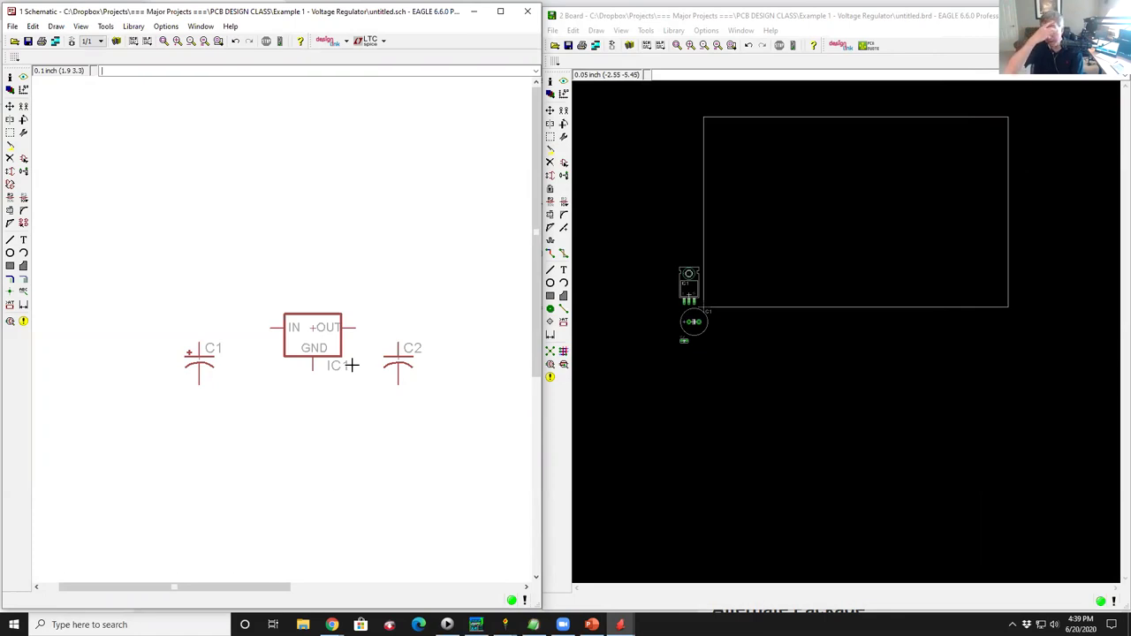
# Set the value of capacitor C1 in the schematic to 10uf.
pyautogui.scroll(3, 212, 362)
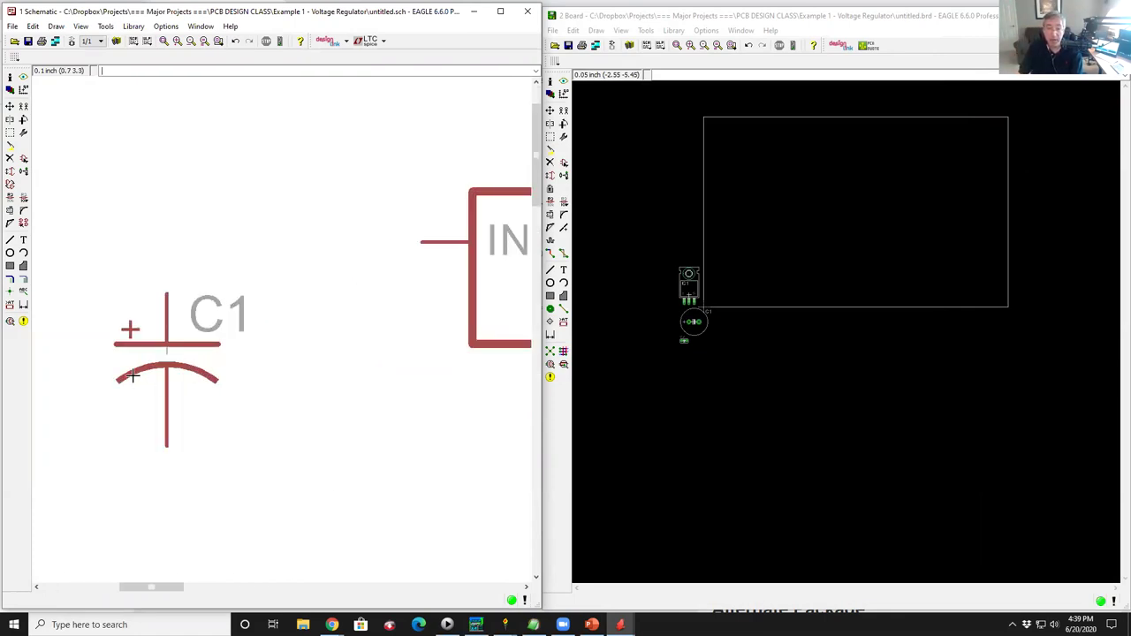
pyautogui.scroll(-1, 230, 342)
pyautogui.scroll(1, 150, 358)
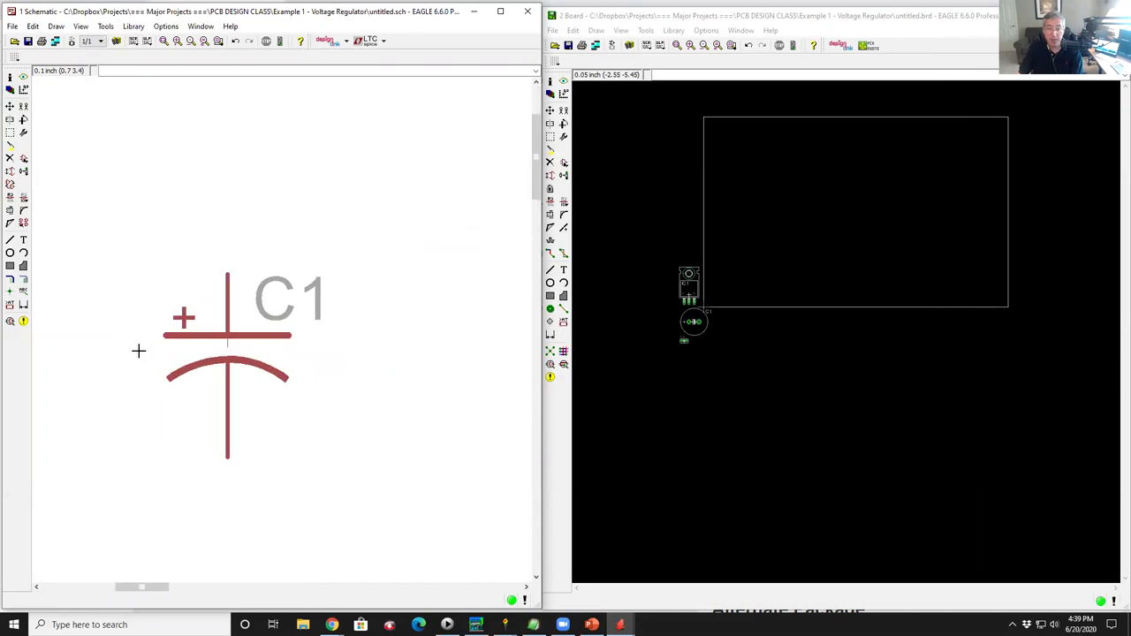
pyautogui.rightClick(226, 337)
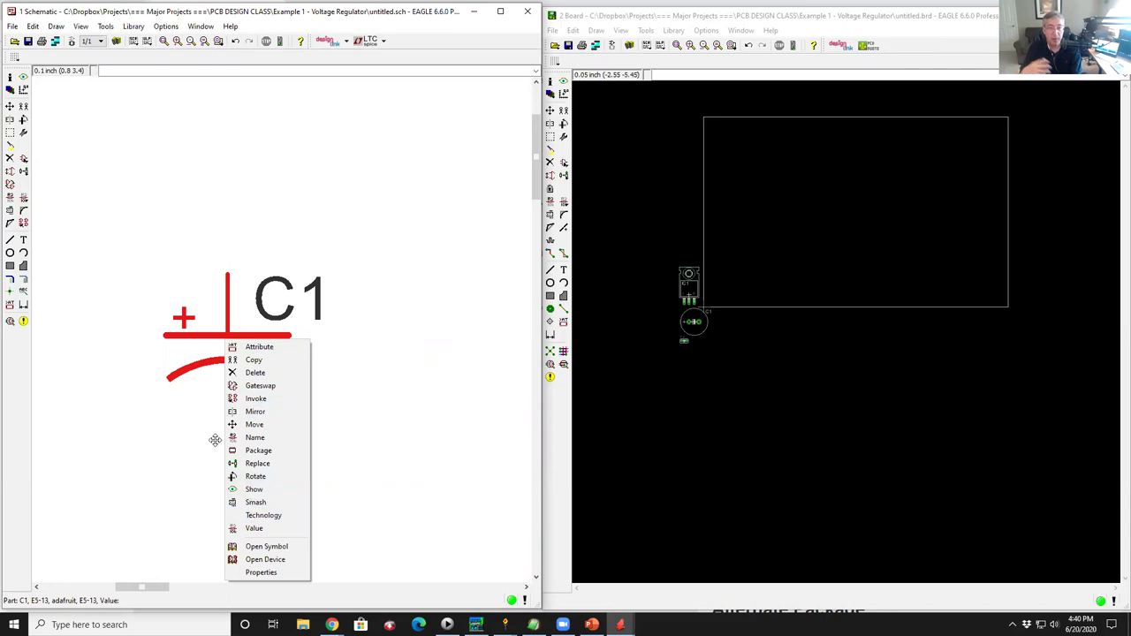
pyautogui.click(256, 528)
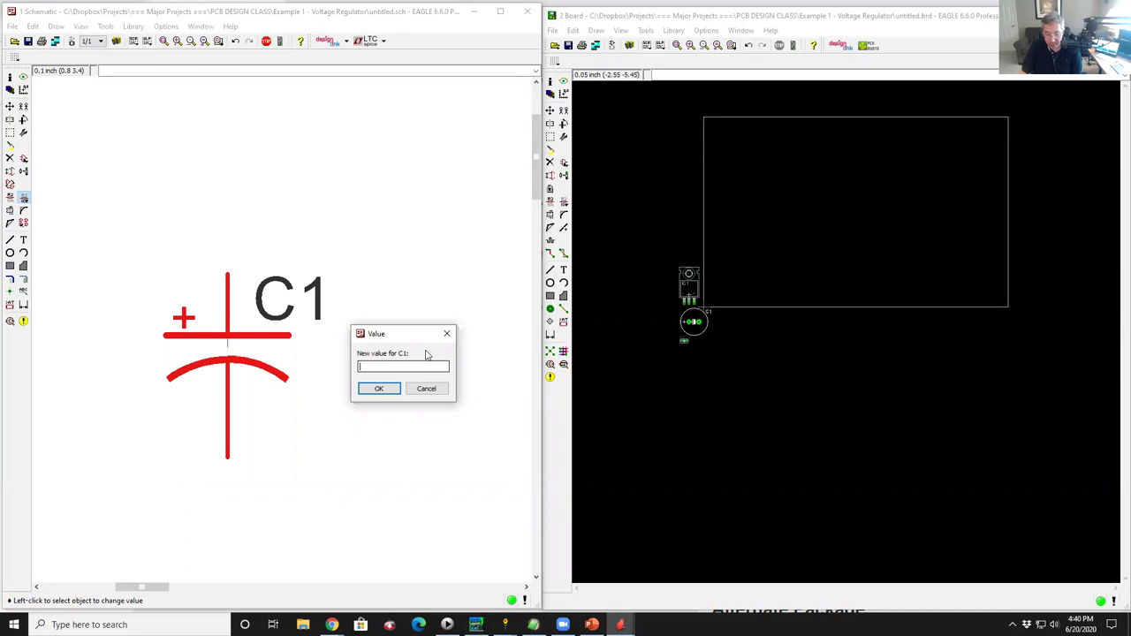
pyautogui.press('Return')
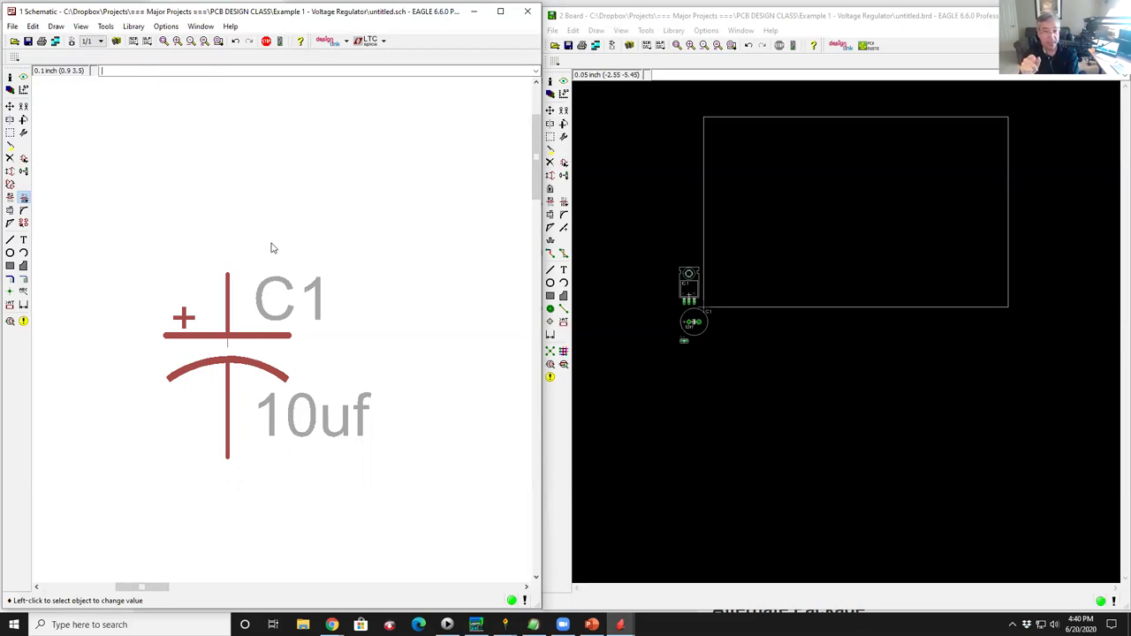
# Set the value of capacitor C1 in the schematic to 22uf.
pyautogui.scroll(5, 677, 341)
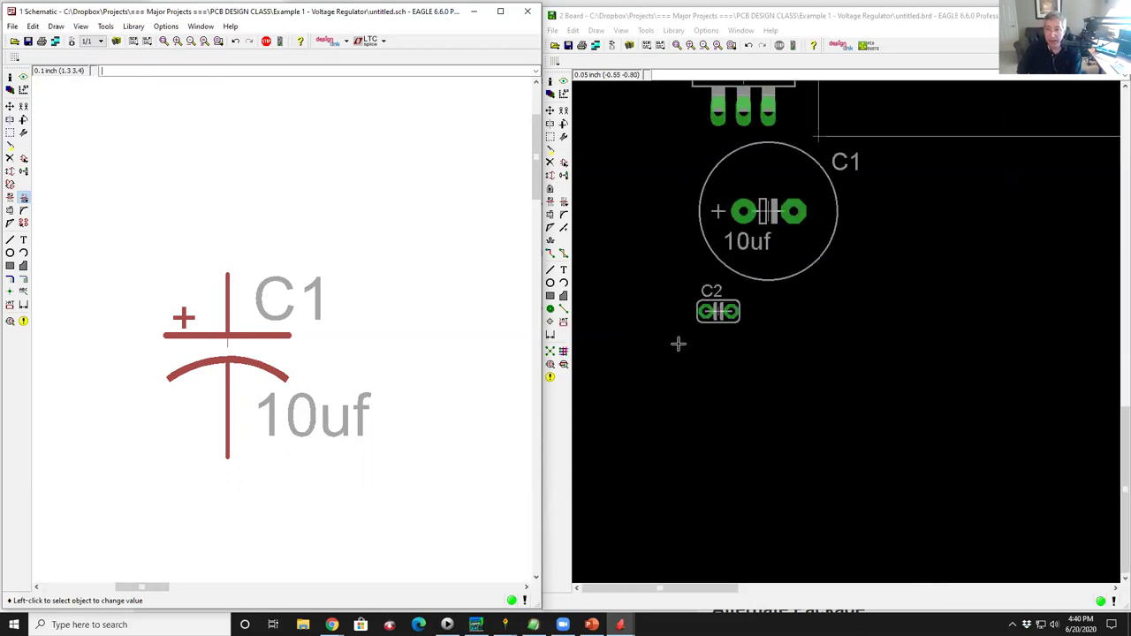
pyautogui.scroll(3, 784, 156)
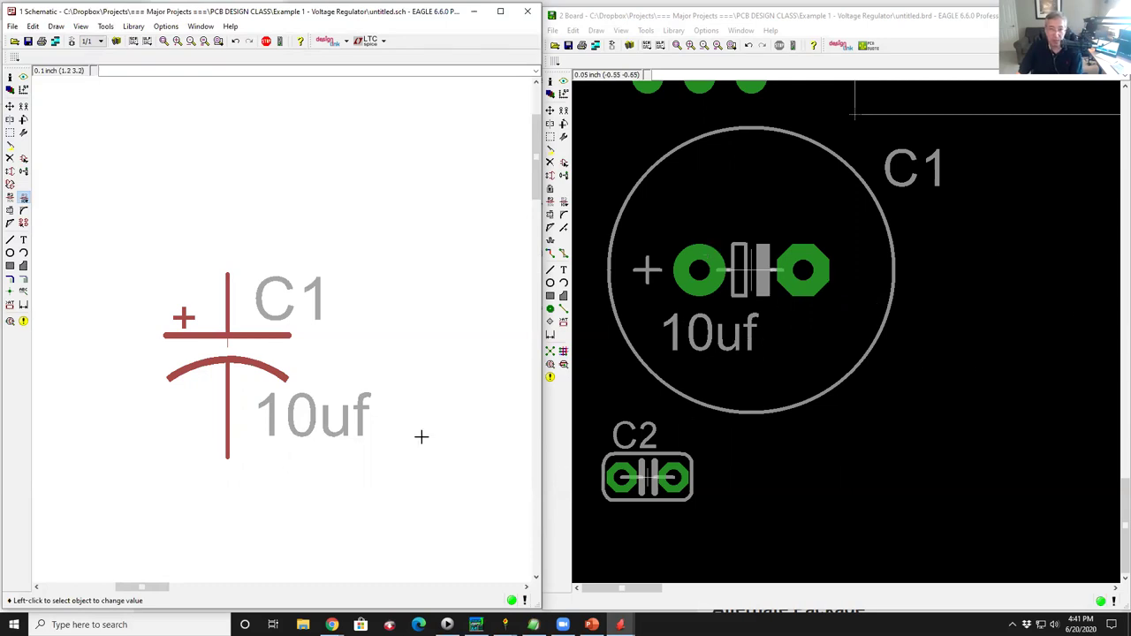
pyautogui.rightClick(227, 344)
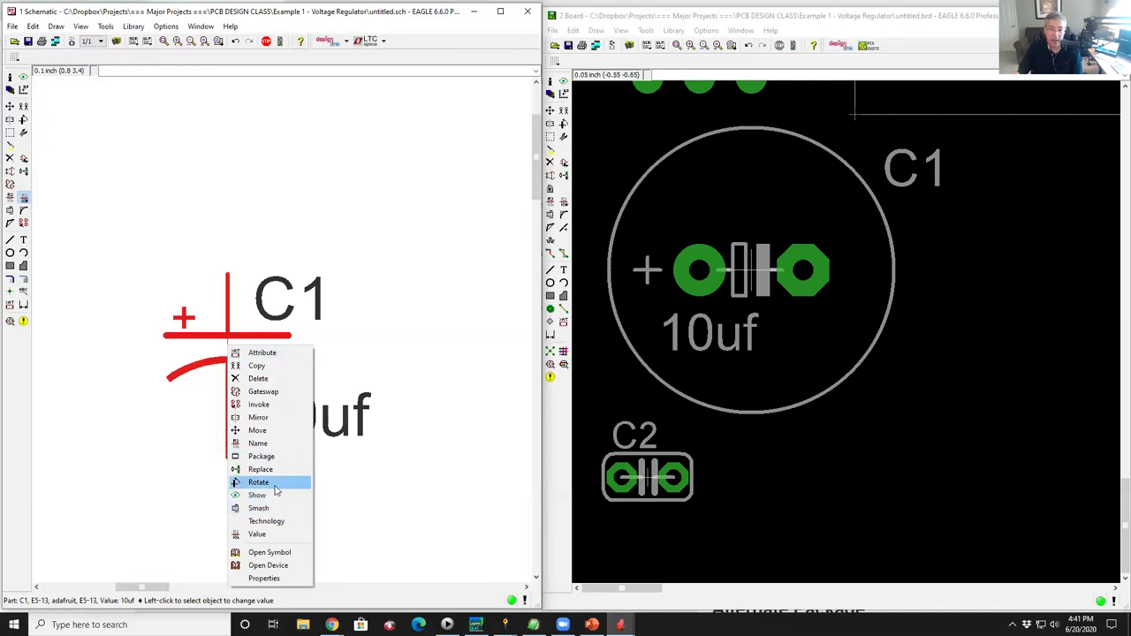
pyautogui.click(271, 535)
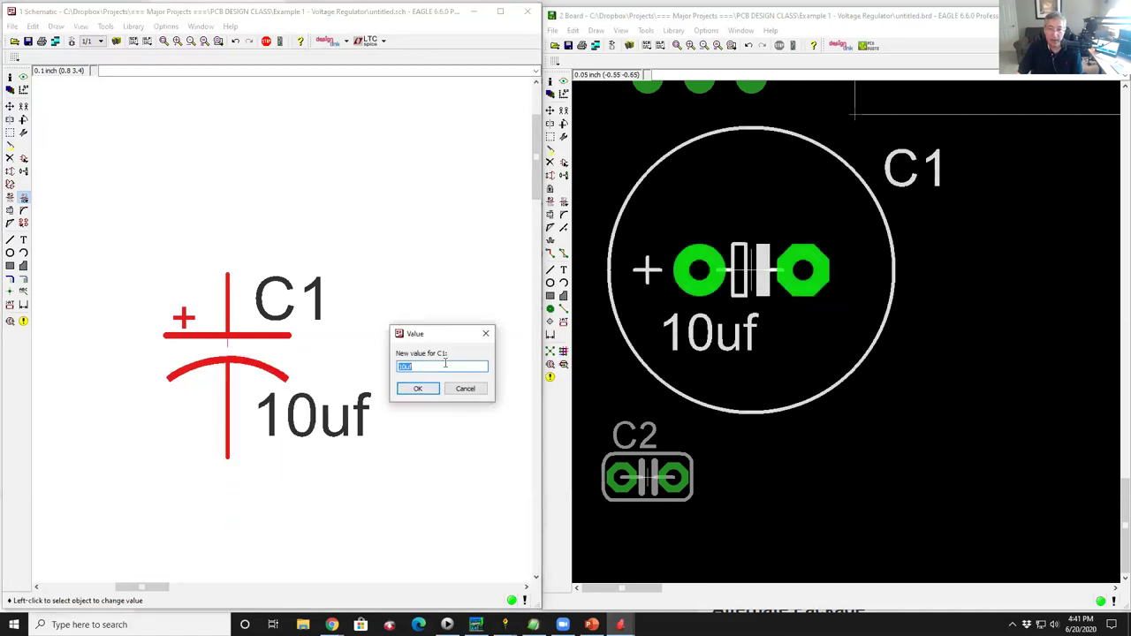
pyautogui.write('22uf')
pyautogui.press('Return')
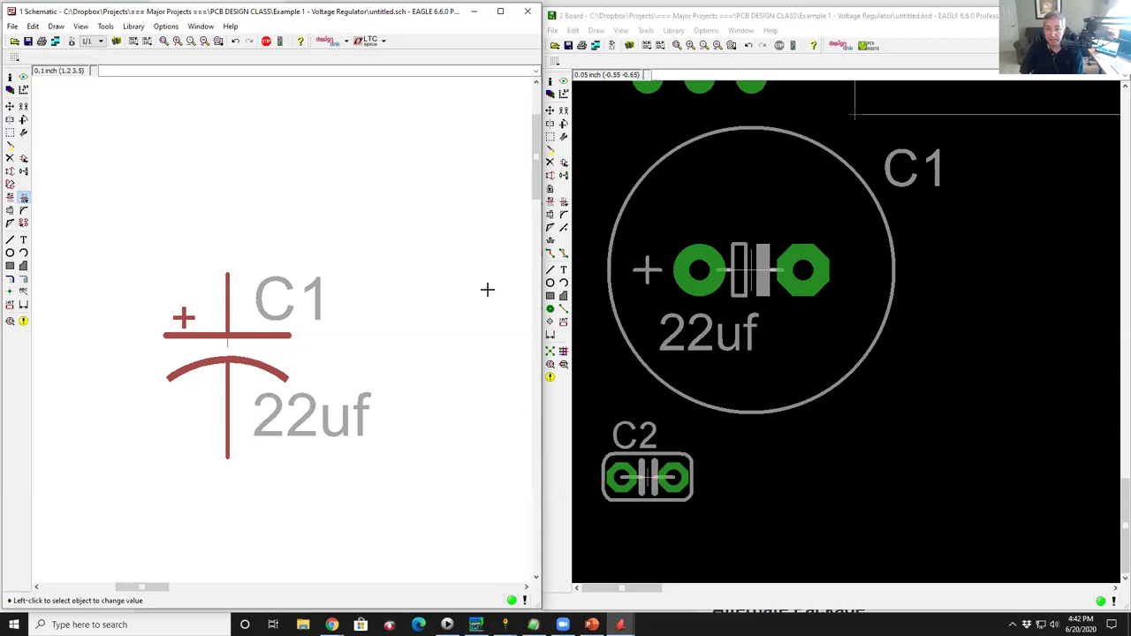
# Set the value of capacitor C2 on the output side of IC1 to 0.1.
pyautogui.scroll(-3, 412, 263)
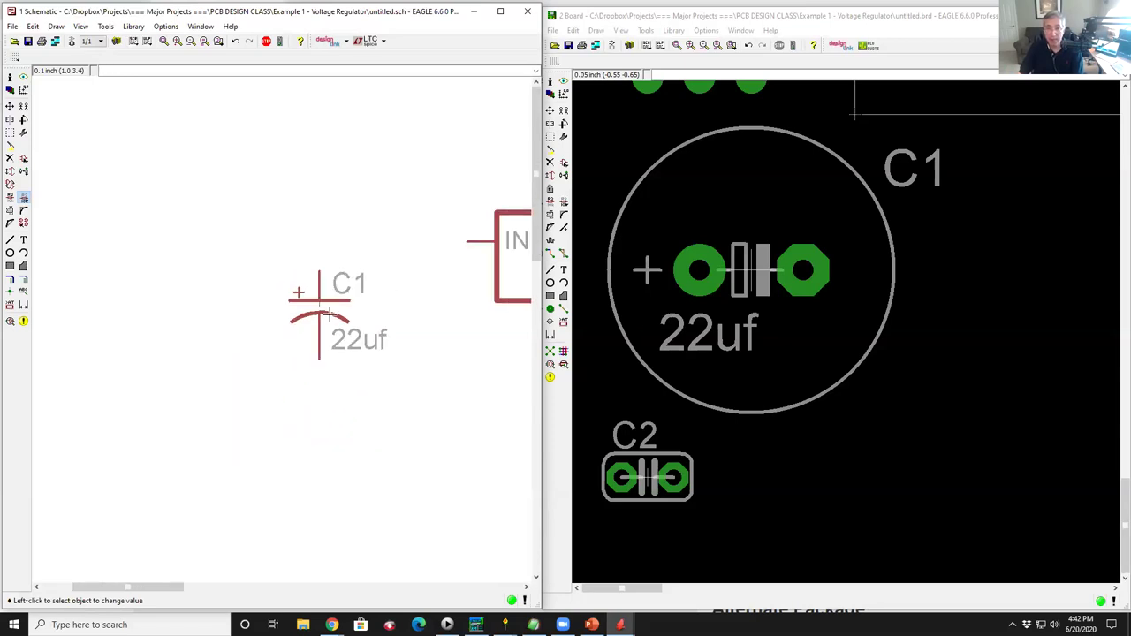
pyautogui.scroll(-2, 292, 314)
pyautogui.scroll(4, 442, 315)
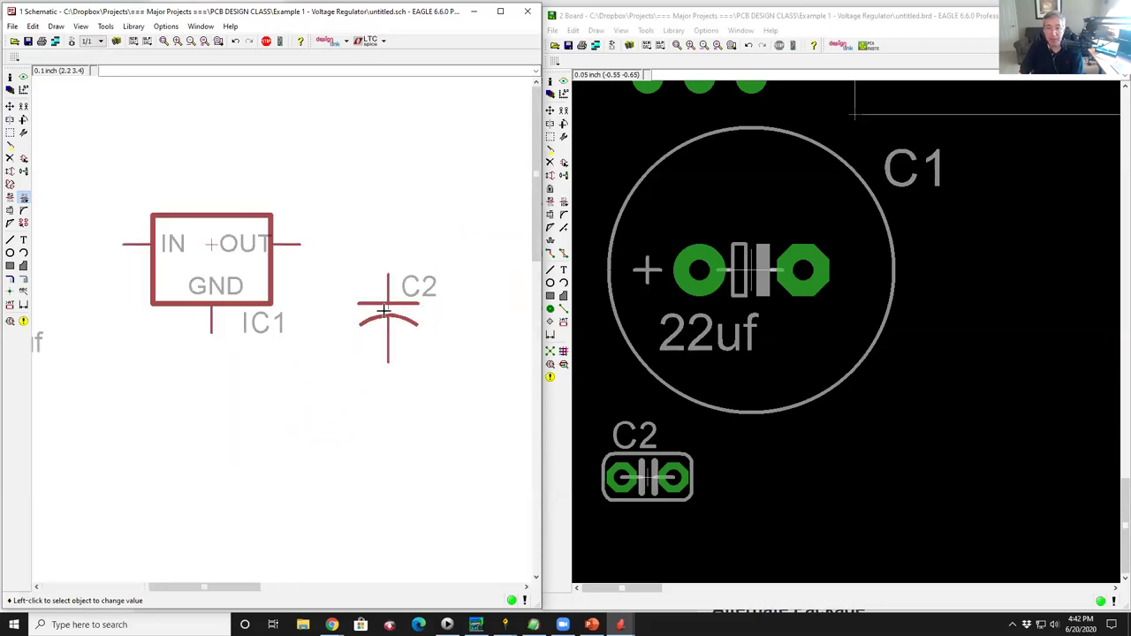
pyautogui.rightClick(388, 304)
pyautogui.click(428, 496)
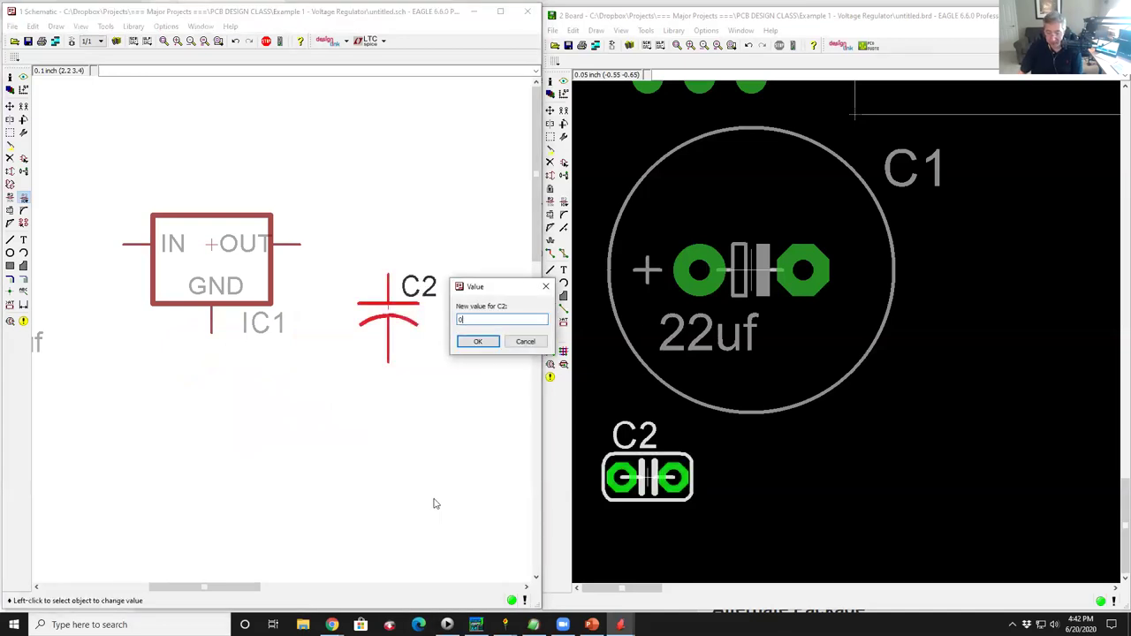
pyautogui.press('Return')
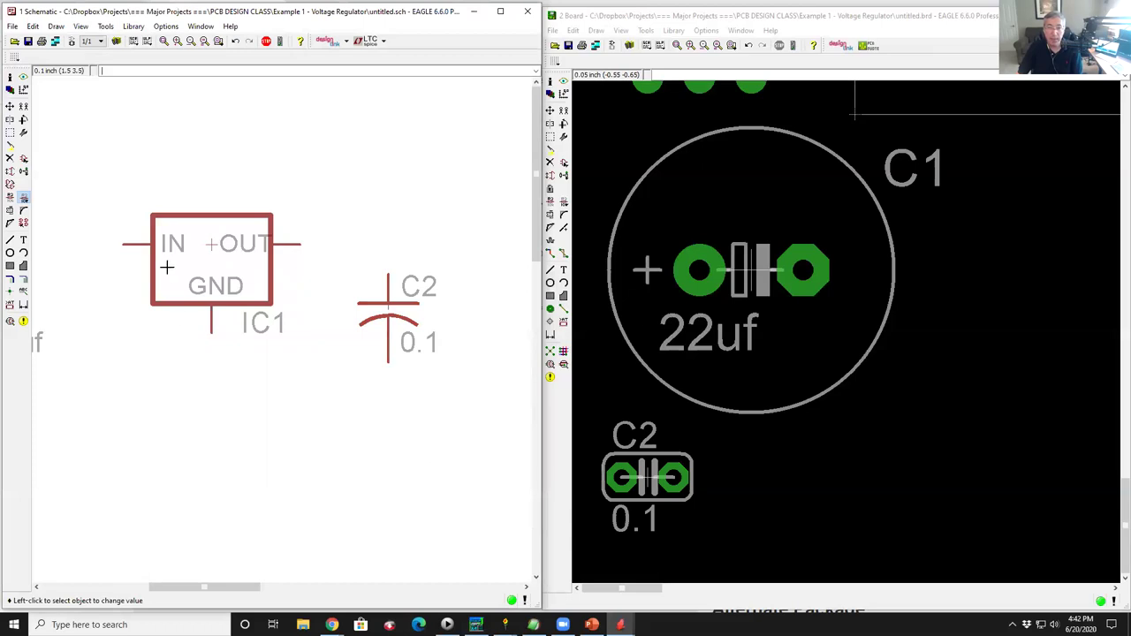
# Copy the 22uf capacitor C1 and place the duplicate to its left, level with it in the schematic.
pyautogui.scroll(-2, 132, 259)
pyautogui.scroll(-1, 287, 256)
pyautogui.scroll(3, 84, 272)
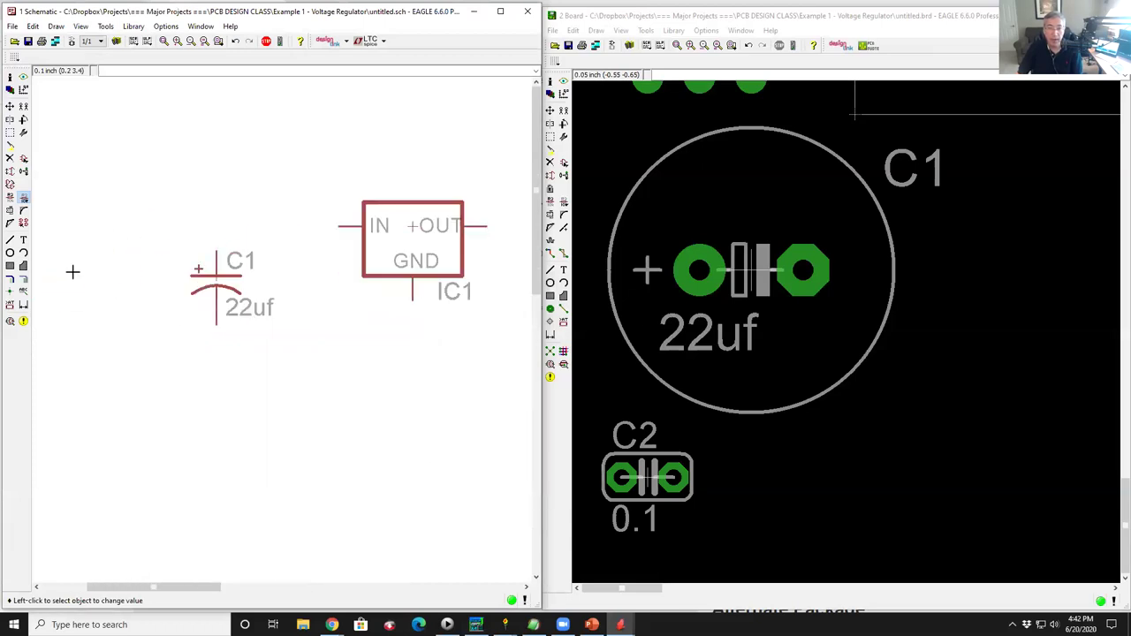
pyautogui.click(23, 106)
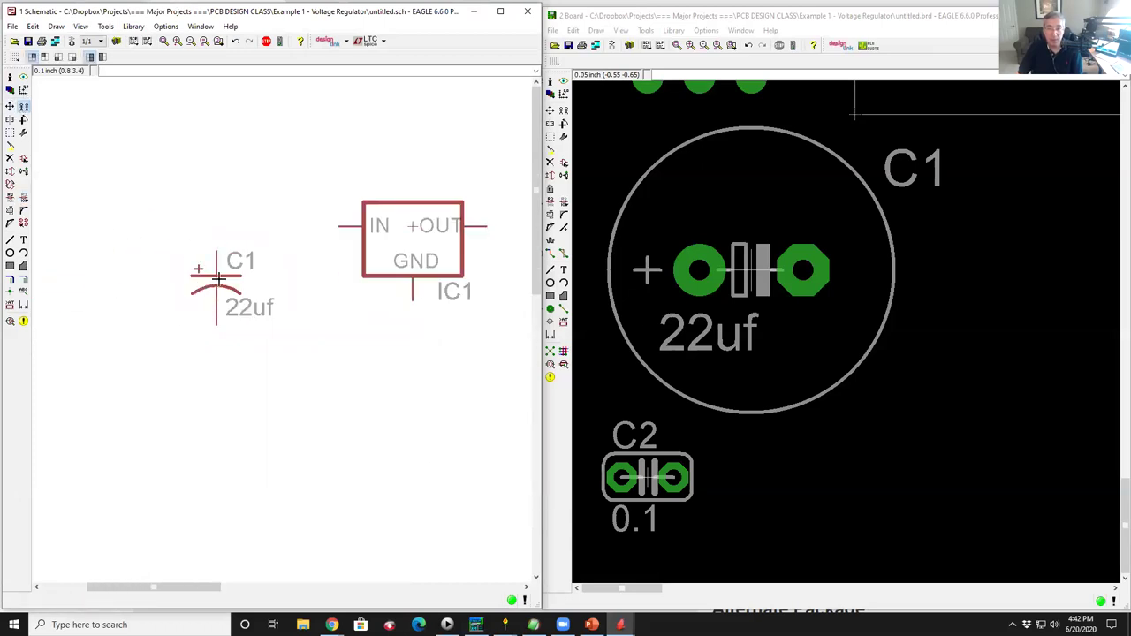
pyautogui.click(11, 107)
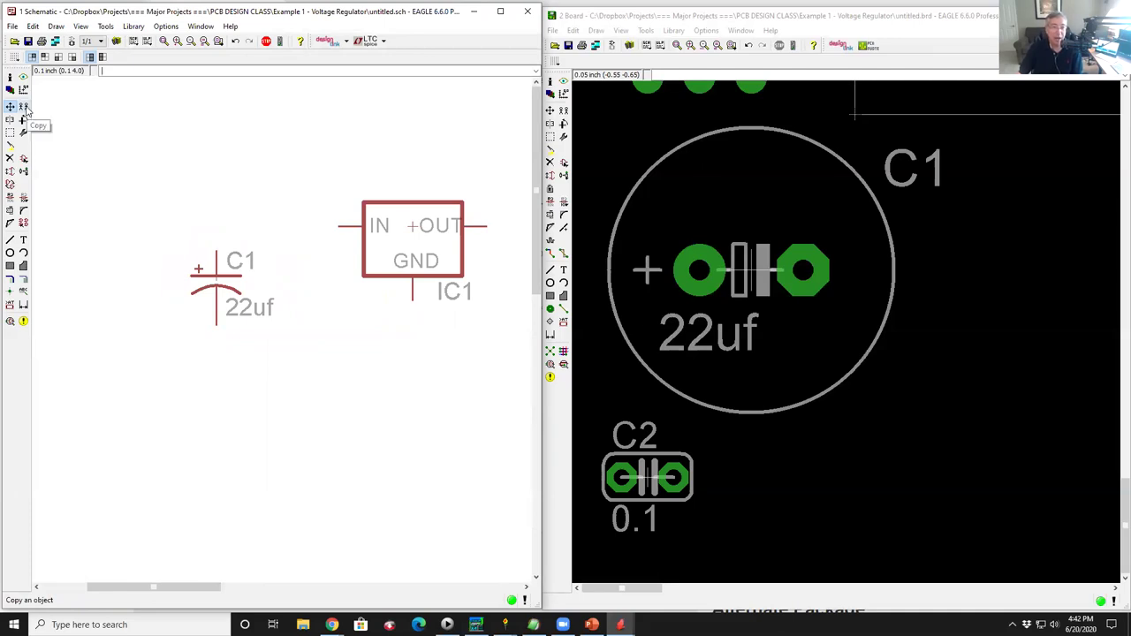
pyautogui.click(25, 108)
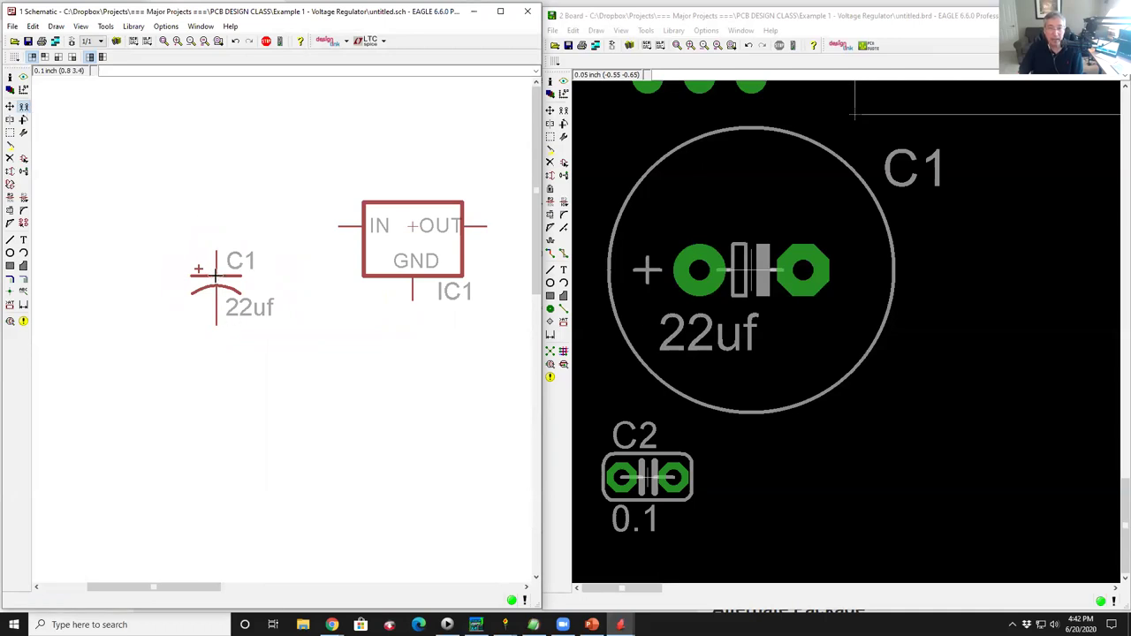
pyautogui.click(215, 276)
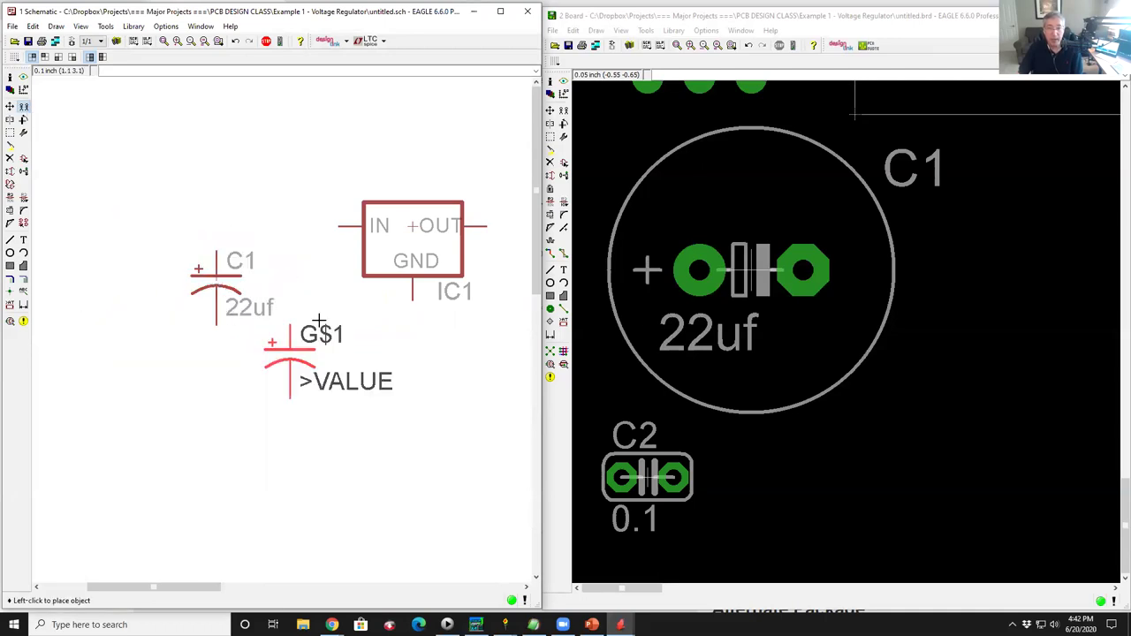
pyautogui.click(216, 226)
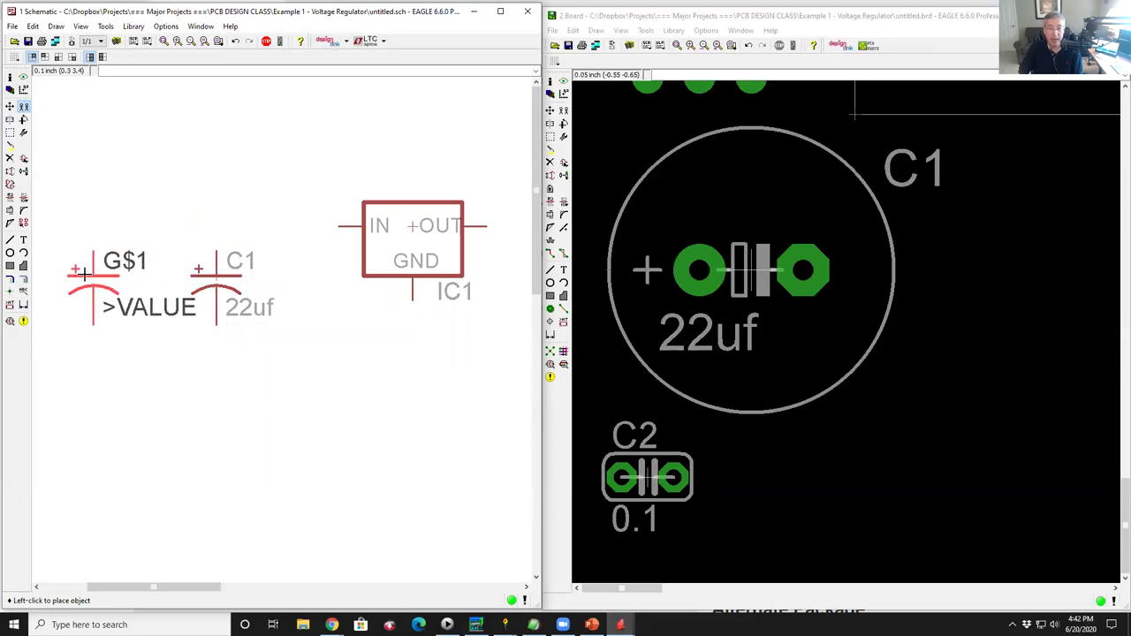
pyautogui.click(85, 270)
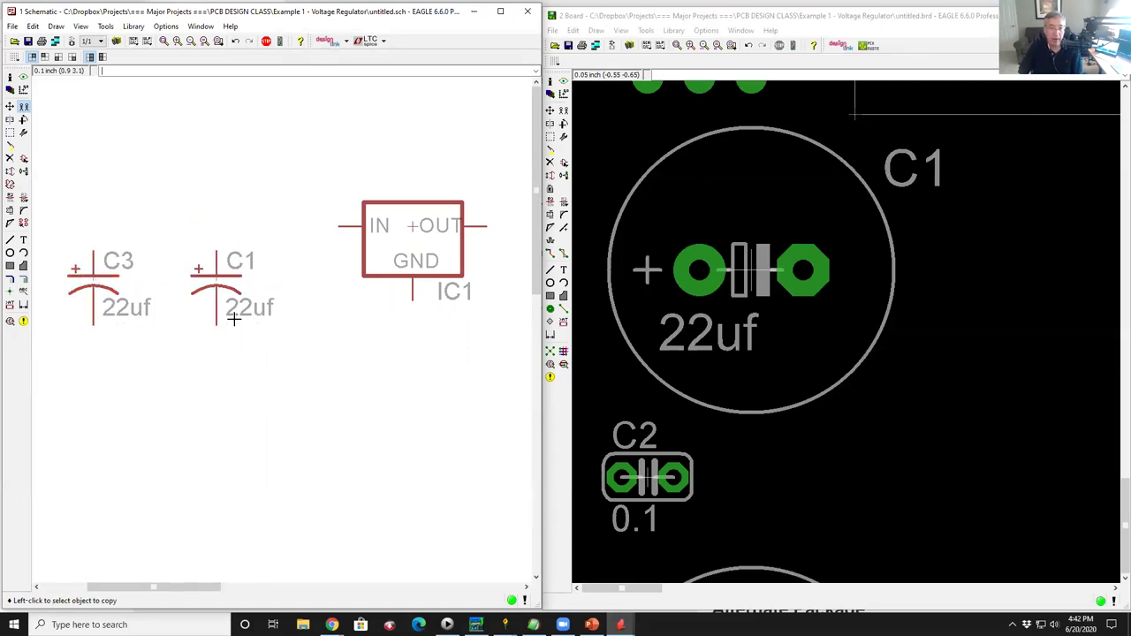
# Start adding another part to the schematic and search the libraries for solderpad.
pyautogui.scroll(-3, 221, 235)
pyautogui.scroll(-3, 778, 265)
pyautogui.scroll(2, 781, 394)
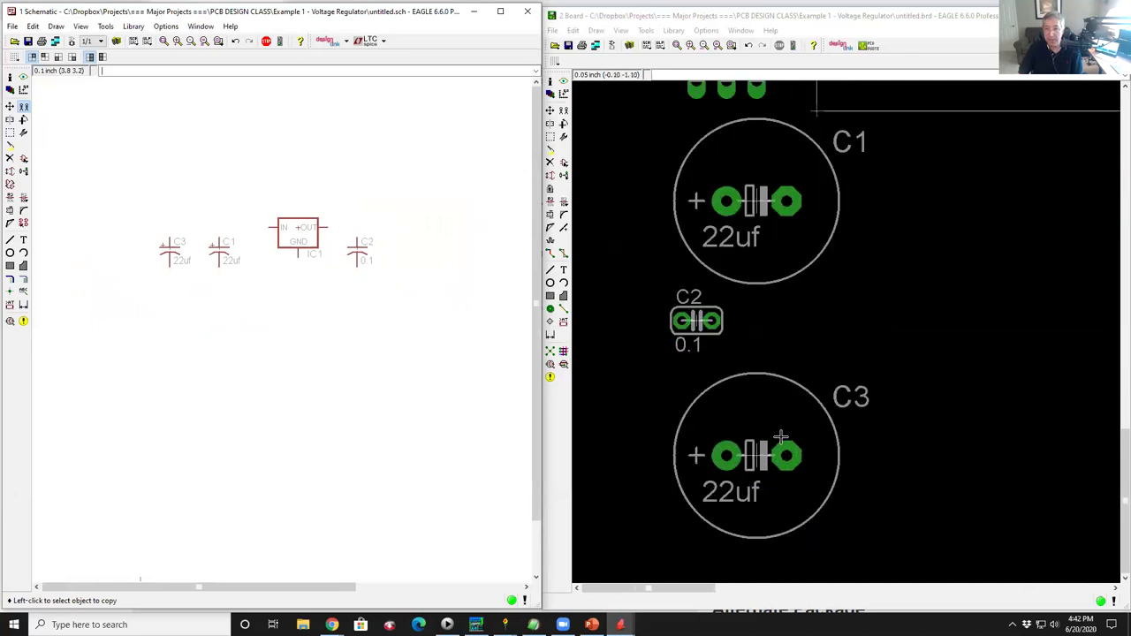
pyautogui.scroll(-2, 680, 468)
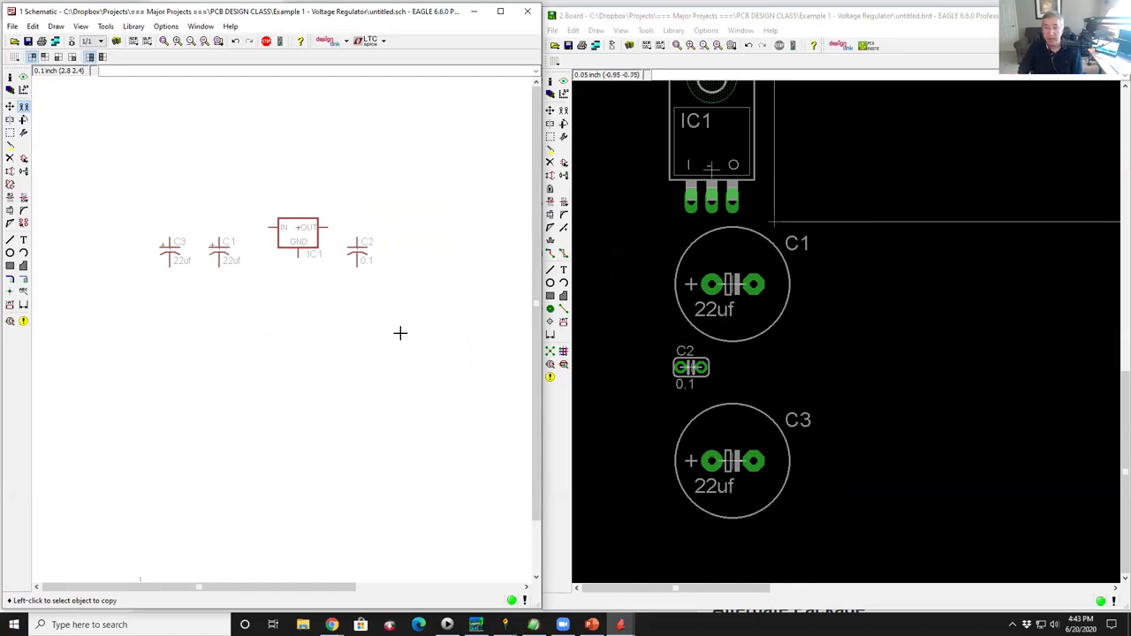
pyautogui.scroll(-2, 454, 300)
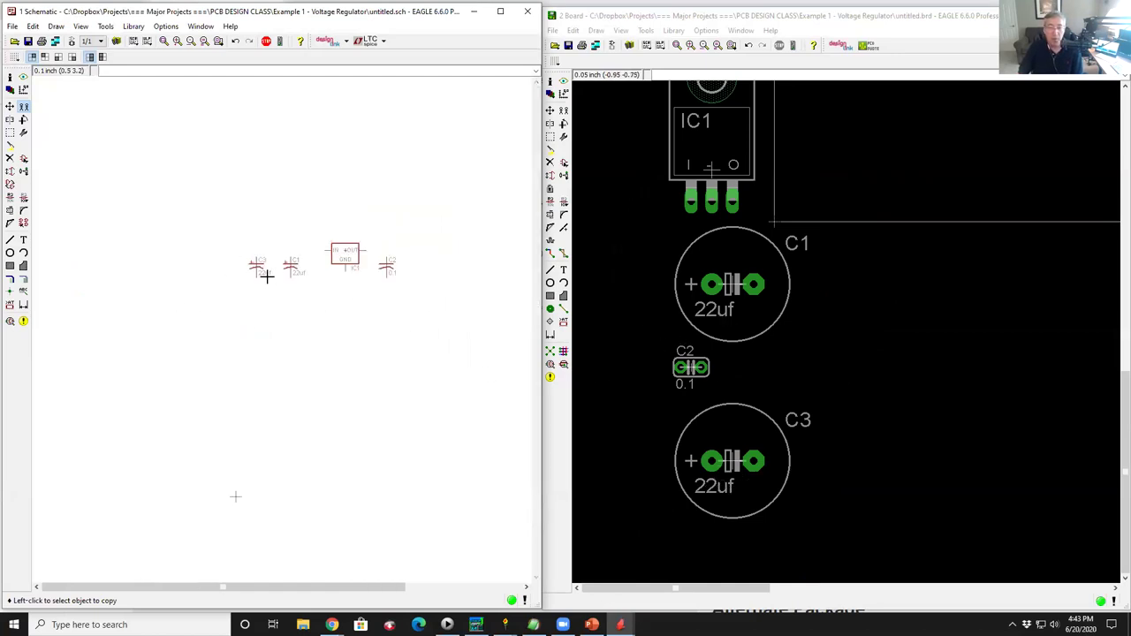
pyautogui.scroll(3, 268, 273)
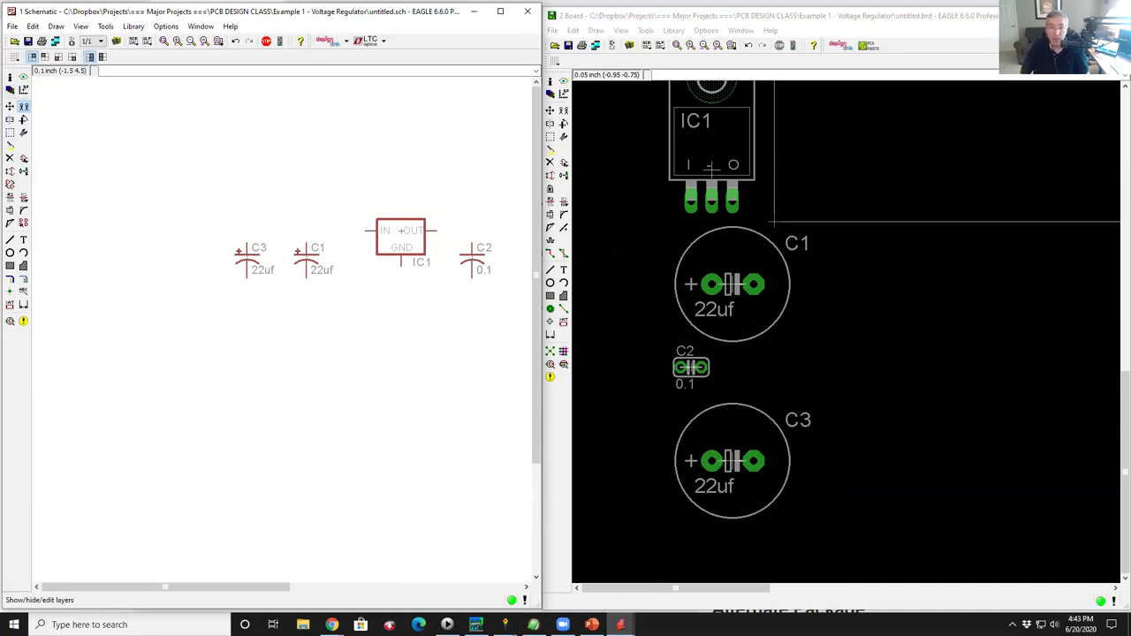
pyautogui.click(25, 162)
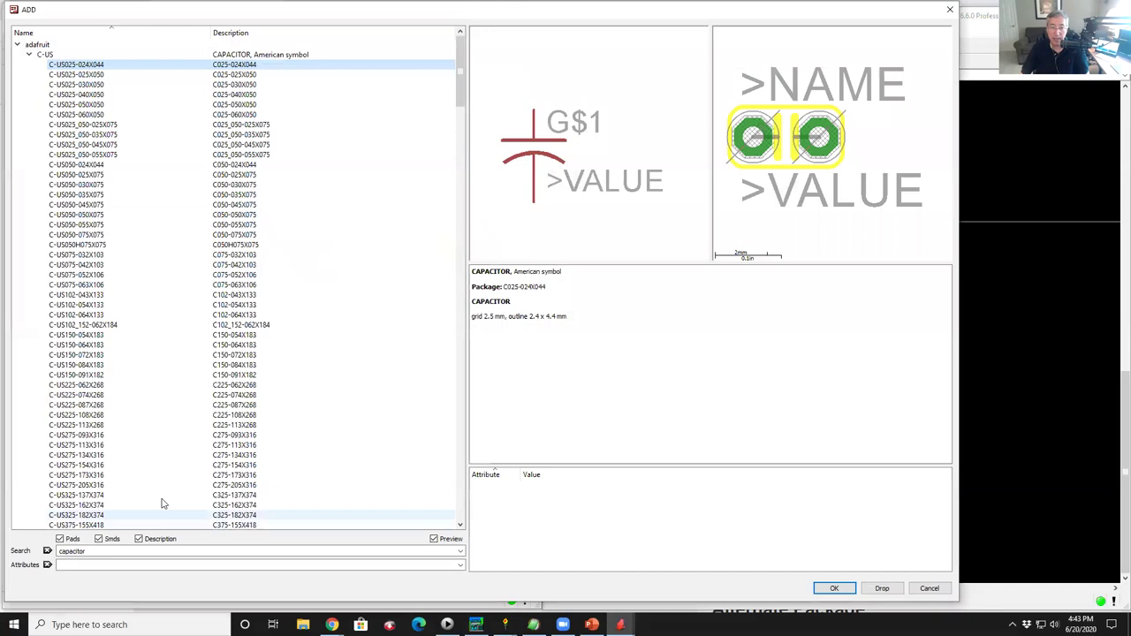
pyautogui.doubleClick(99, 552)
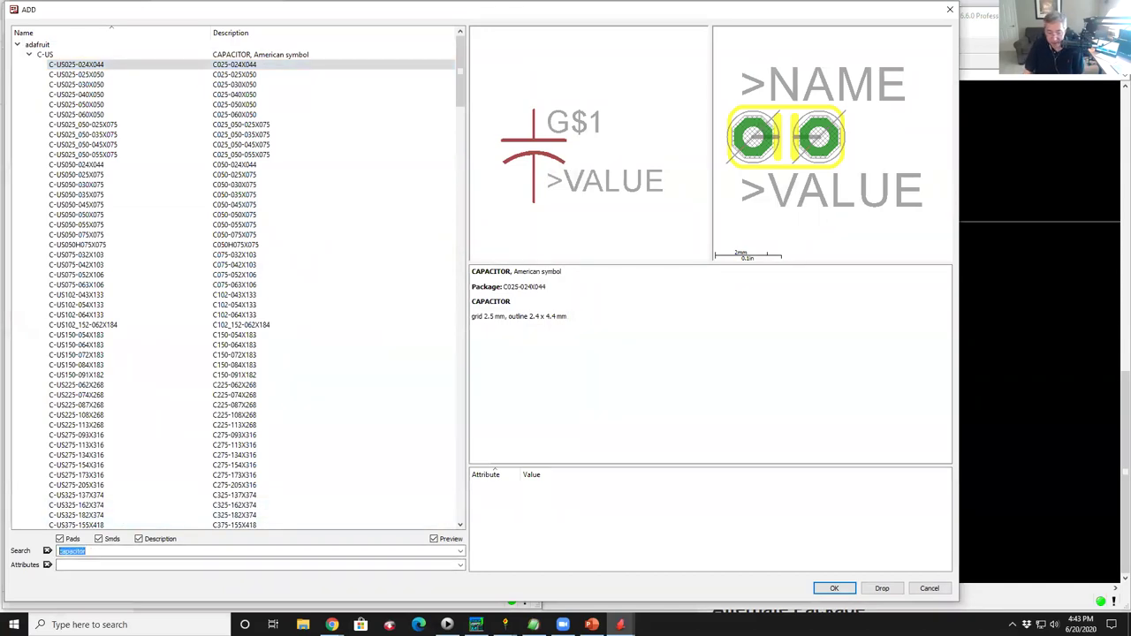
pyautogui.write('solder')
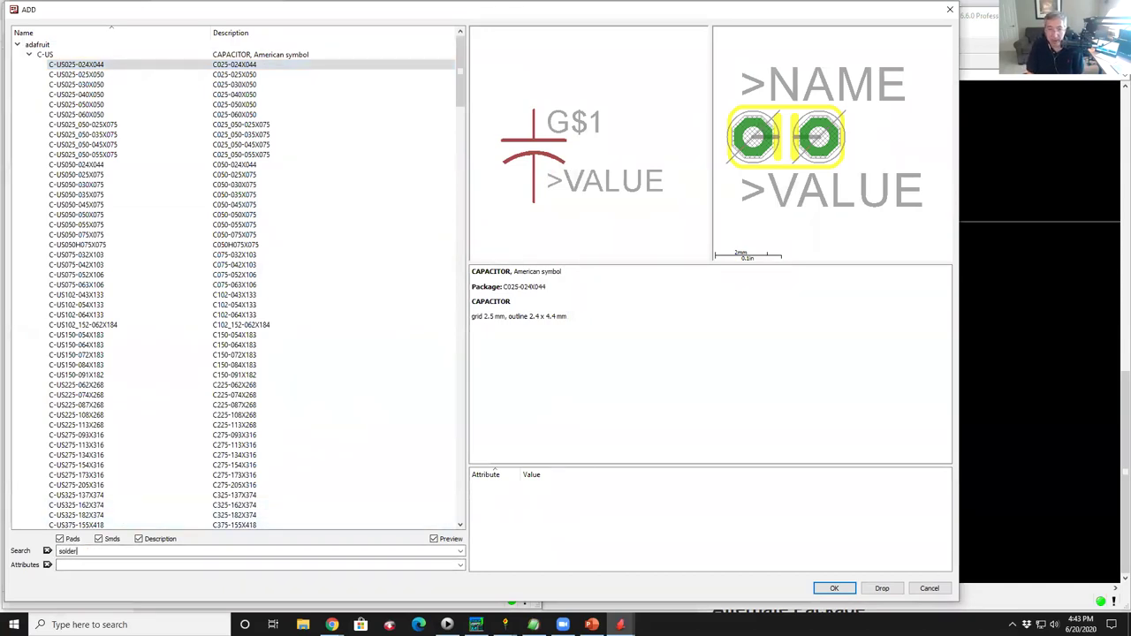
pyautogui.write('pad')
pyautogui.press('Return')
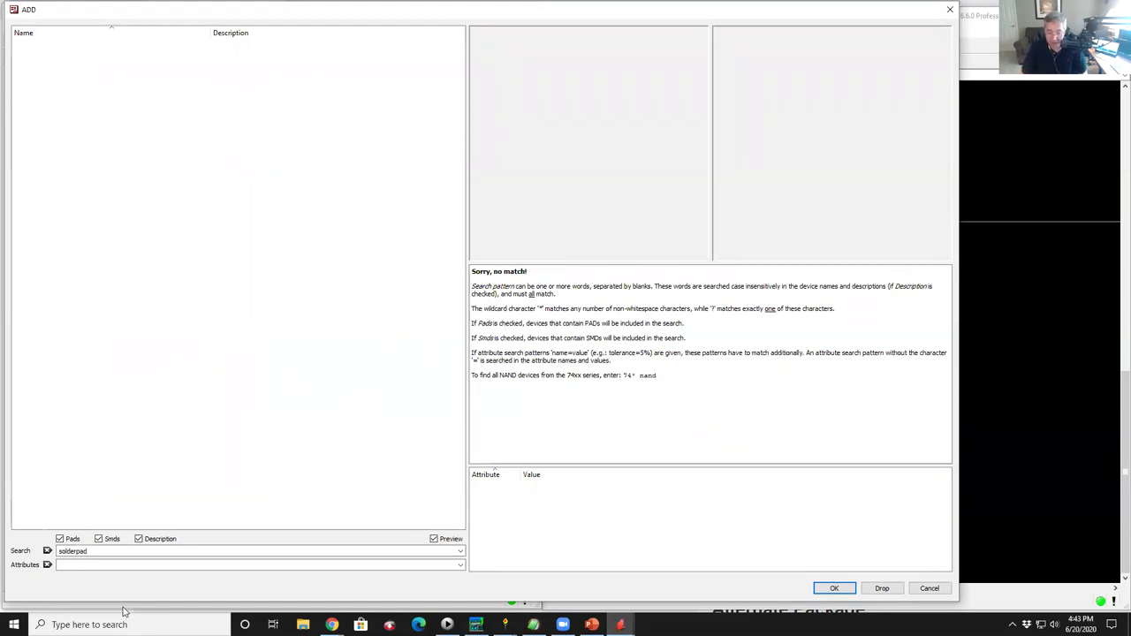
# Broaden the part search with wildcards to *solder*pad*.
pyautogui.write('*')
pyautogui.write('*')
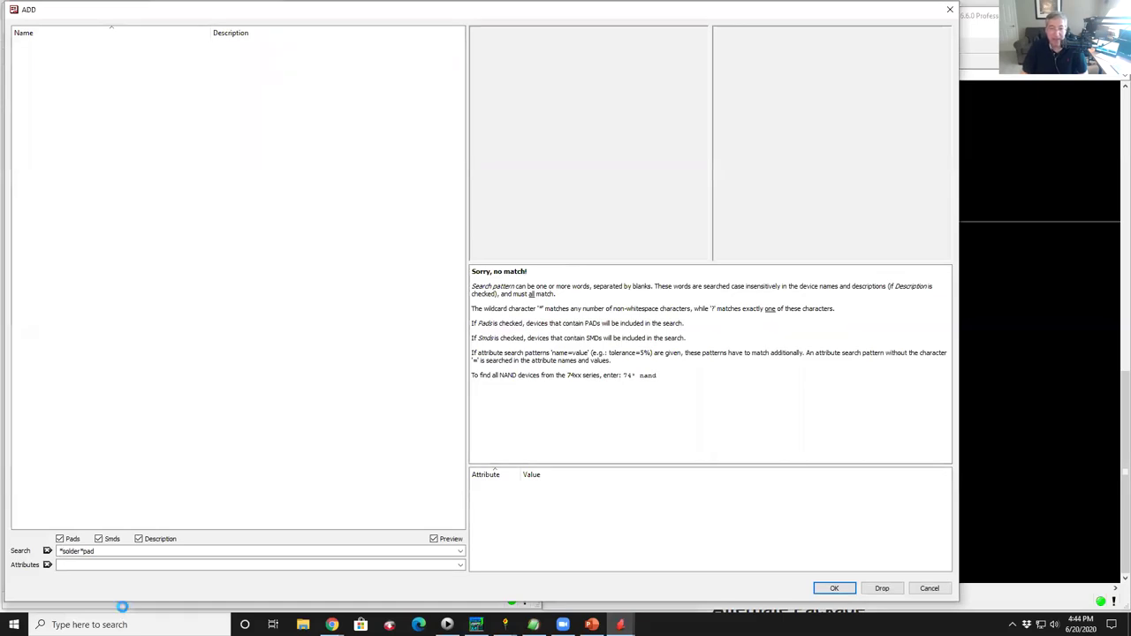
pyautogui.press('Return')
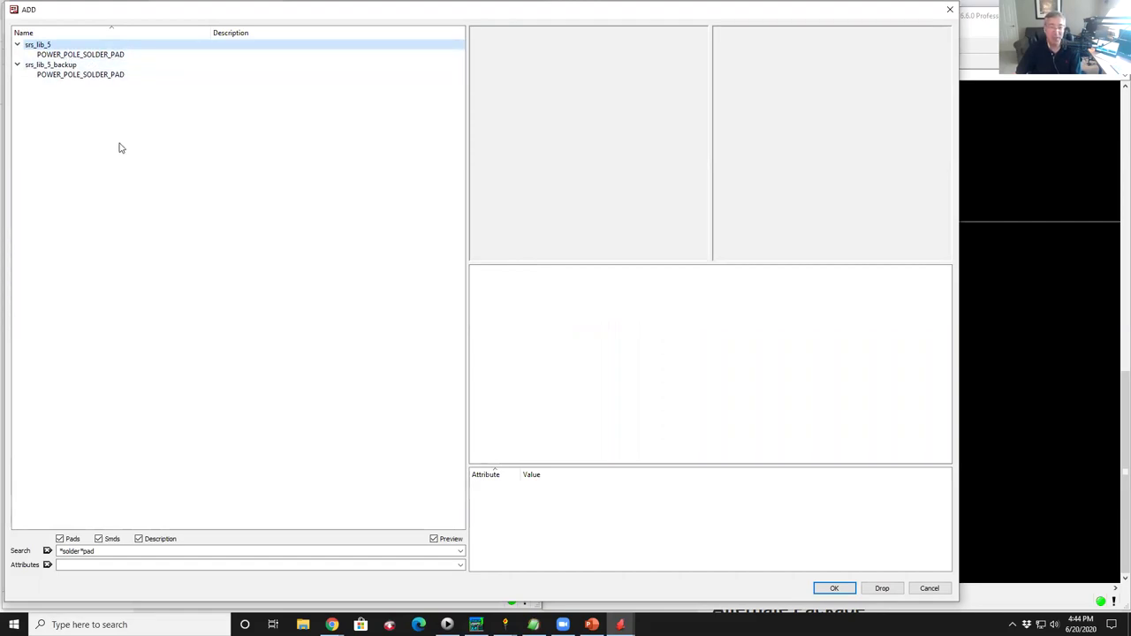
pyautogui.write('*')
pyautogui.press('Return')
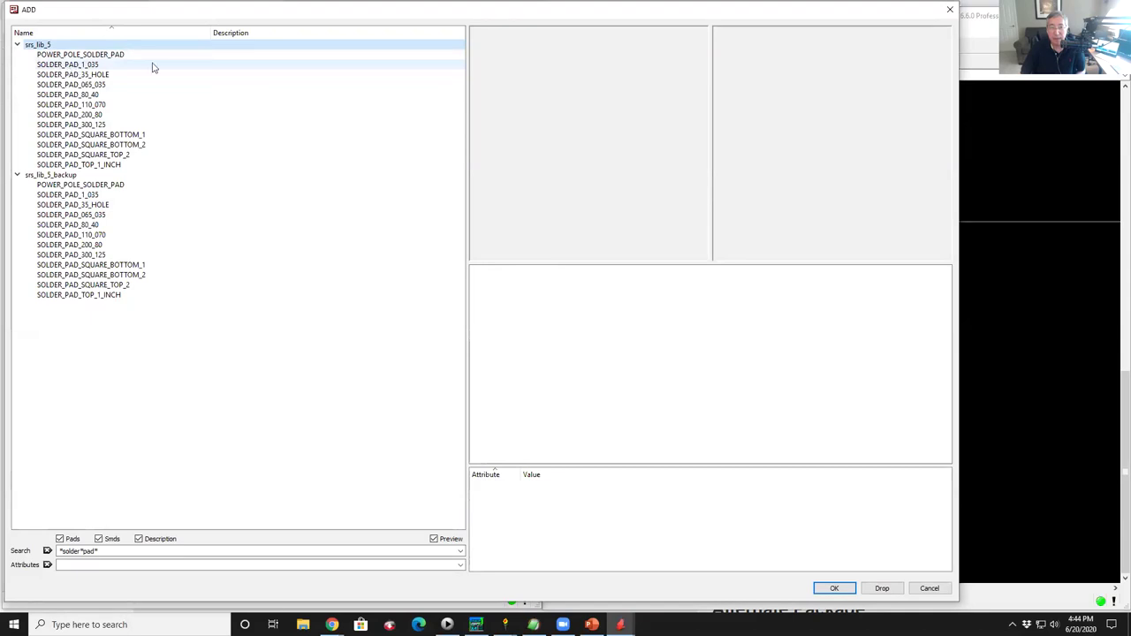
# Examine the symbol and package previews of the solder pads in srs_lib_5, from SOLDER_PAD_1_035 to SOLDER_PAD_TOP_1_INCH.
pyautogui.click(53, 64)
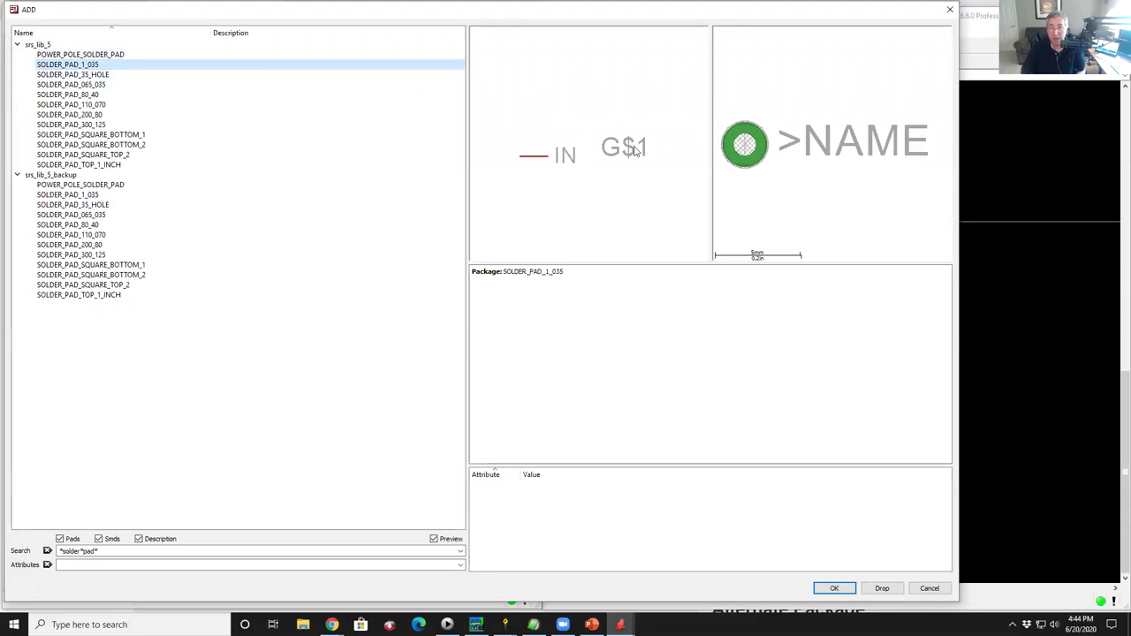
pyautogui.press('Down')
pyautogui.press('Down')
pyautogui.press('Down')
pyautogui.press('Down')
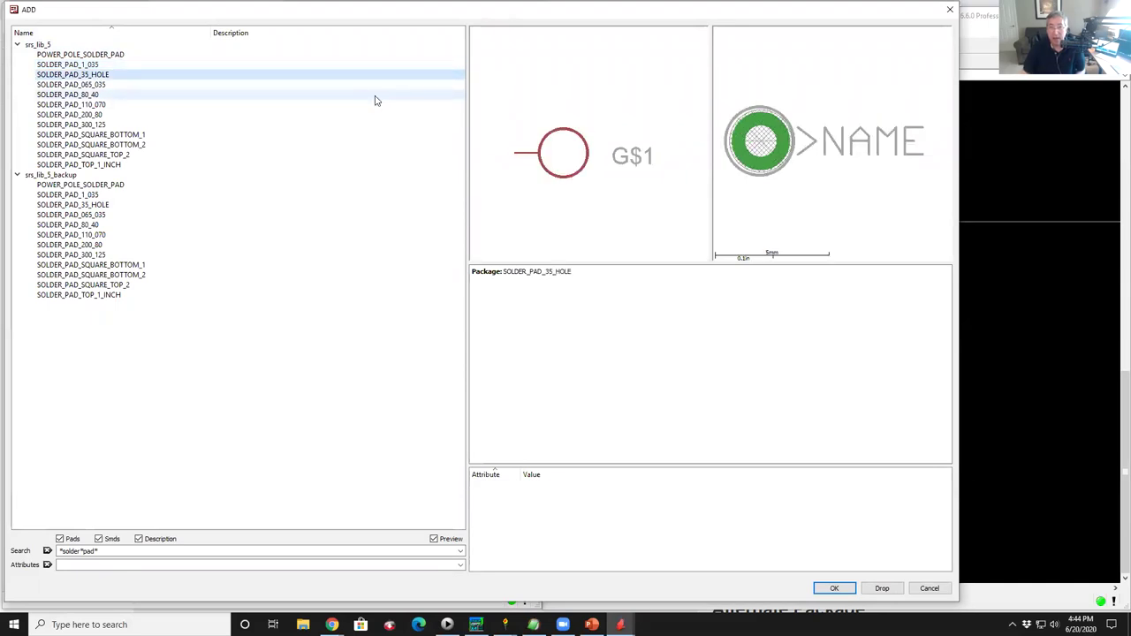
pyautogui.press('Down')
pyautogui.press('Down')
pyautogui.press('Down')
pyautogui.press('Down')
pyautogui.press('Down')
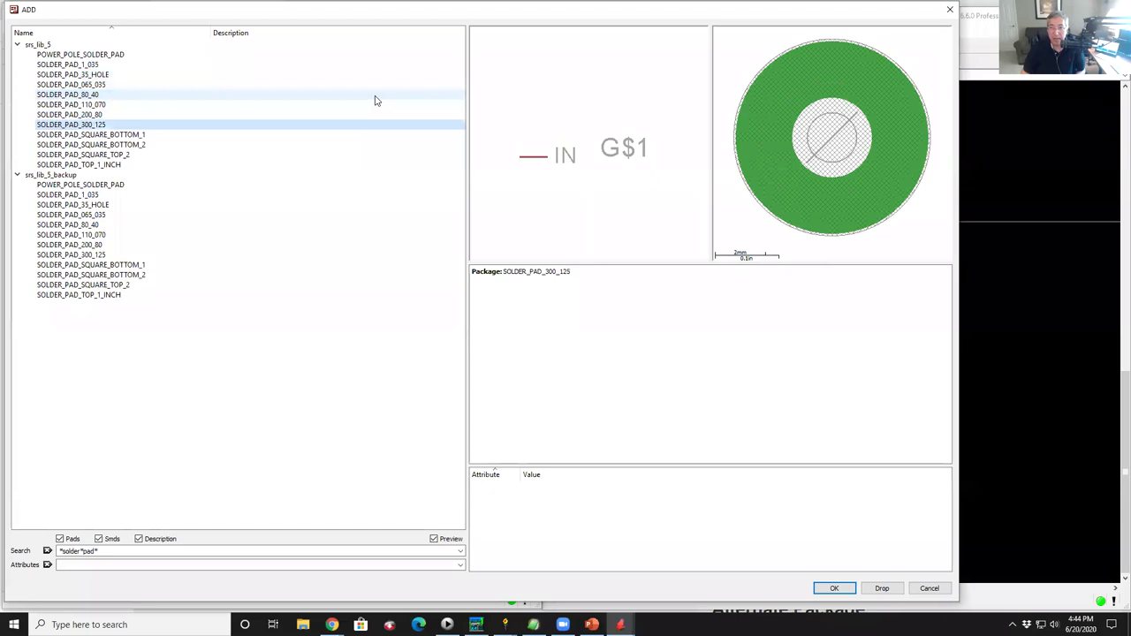
pyautogui.press('Down')
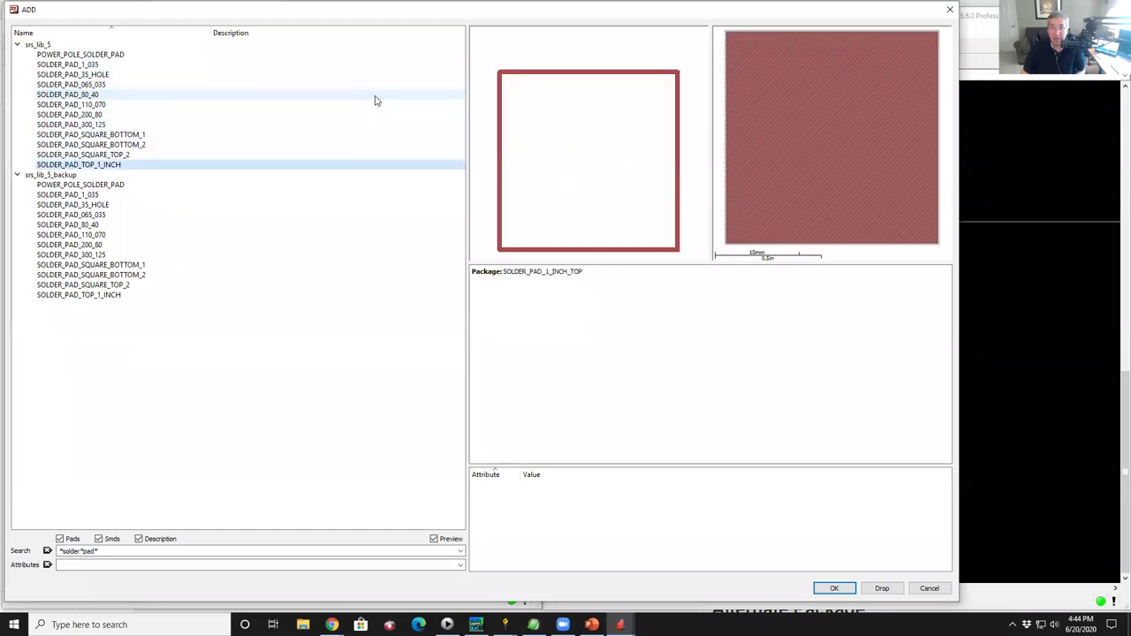
pyautogui.press('Up')
pyautogui.press('Up')
pyautogui.press('Up')
pyautogui.press('Up')
pyautogui.press('Up')
pyautogui.press('Up')
pyautogui.press('Up')
pyautogui.press('Up')
pyautogui.press('Up')
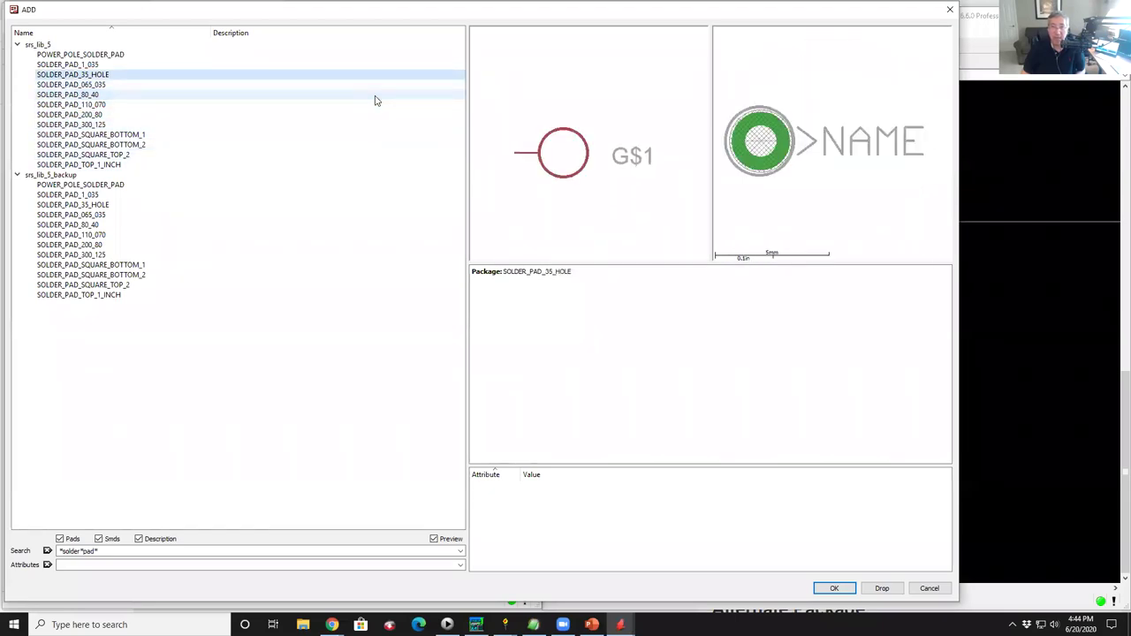
# Place two SOLDER_PAD_35_HOLE pads one above the other to the left of C3, rotated so their pins face right.
pyautogui.doubleClick(100, 74)
pyautogui.rightClick(162, 238)
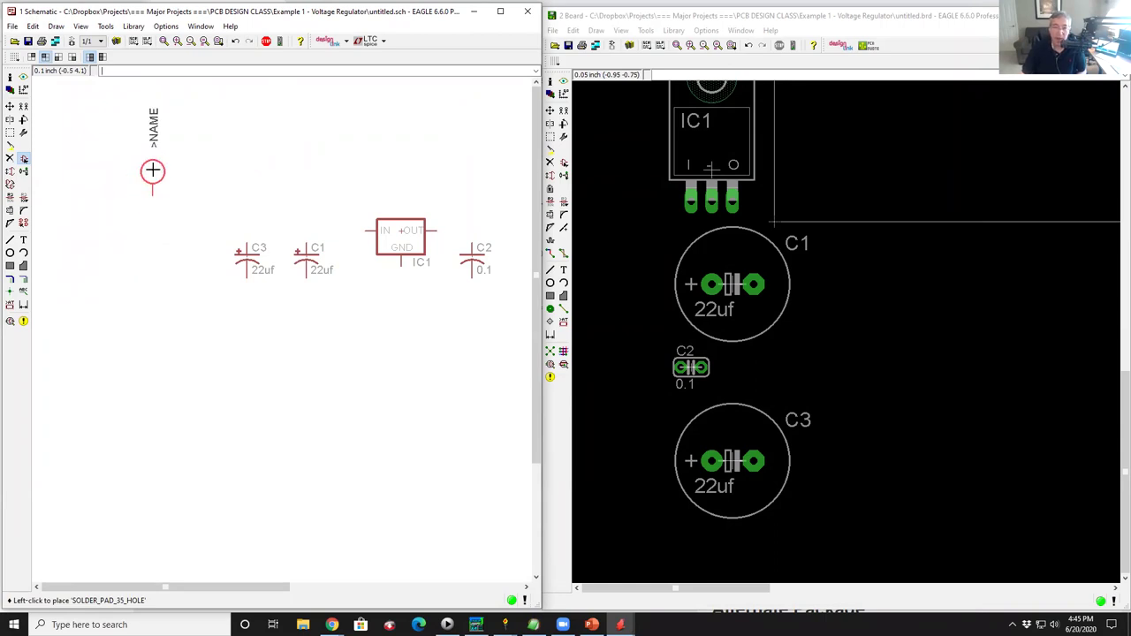
pyautogui.rightClick(151, 182)
pyautogui.rightClick(151, 182)
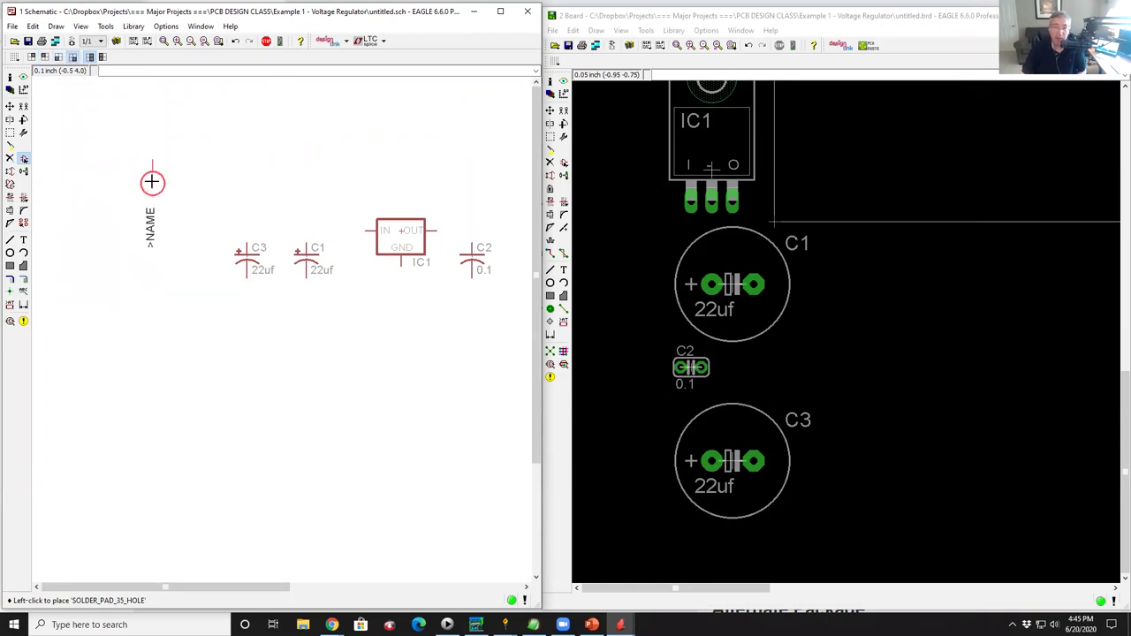
pyautogui.rightClick(153, 180)
pyautogui.rightClick(154, 180)
pyautogui.rightClick(154, 180)
pyautogui.rightClick(154, 181)
pyautogui.rightClick(153, 181)
pyautogui.rightClick(153, 182)
pyautogui.rightClick(154, 181)
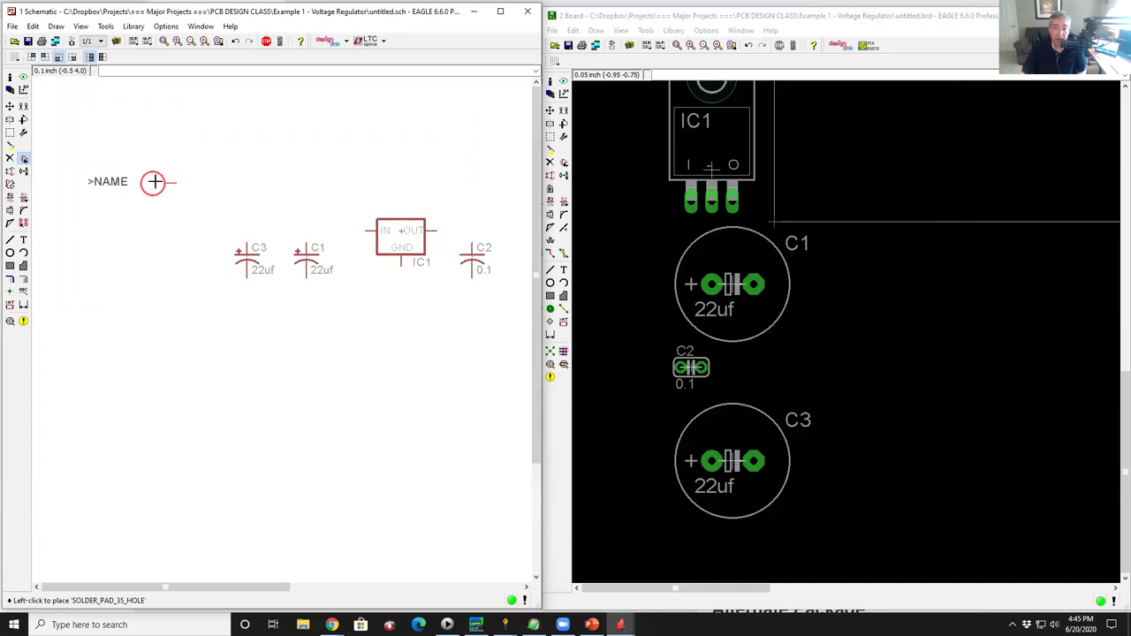
pyautogui.rightClick(156, 181)
pyautogui.rightClick(155, 181)
pyautogui.rightClick(155, 182)
pyautogui.rightClick(155, 181)
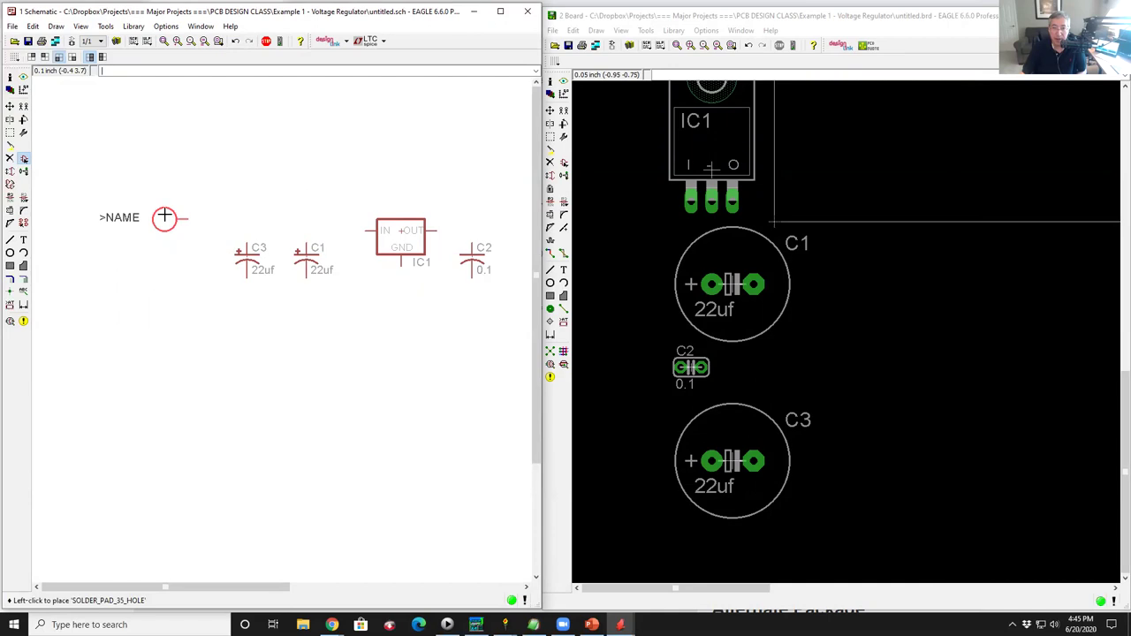
pyautogui.click(164, 209)
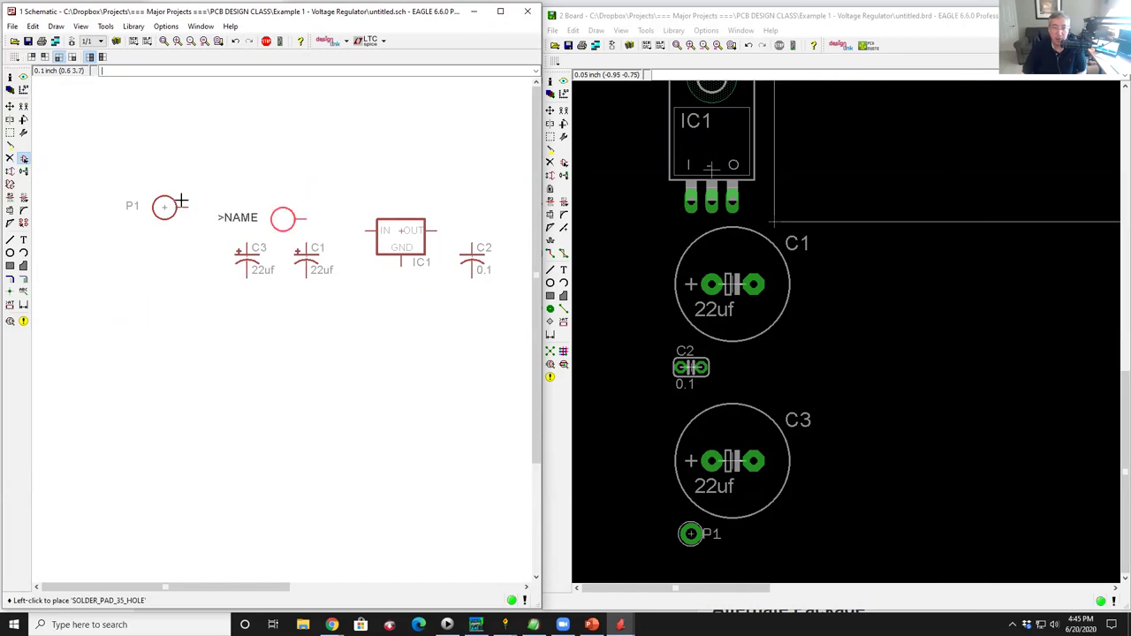
pyautogui.click(164, 337)
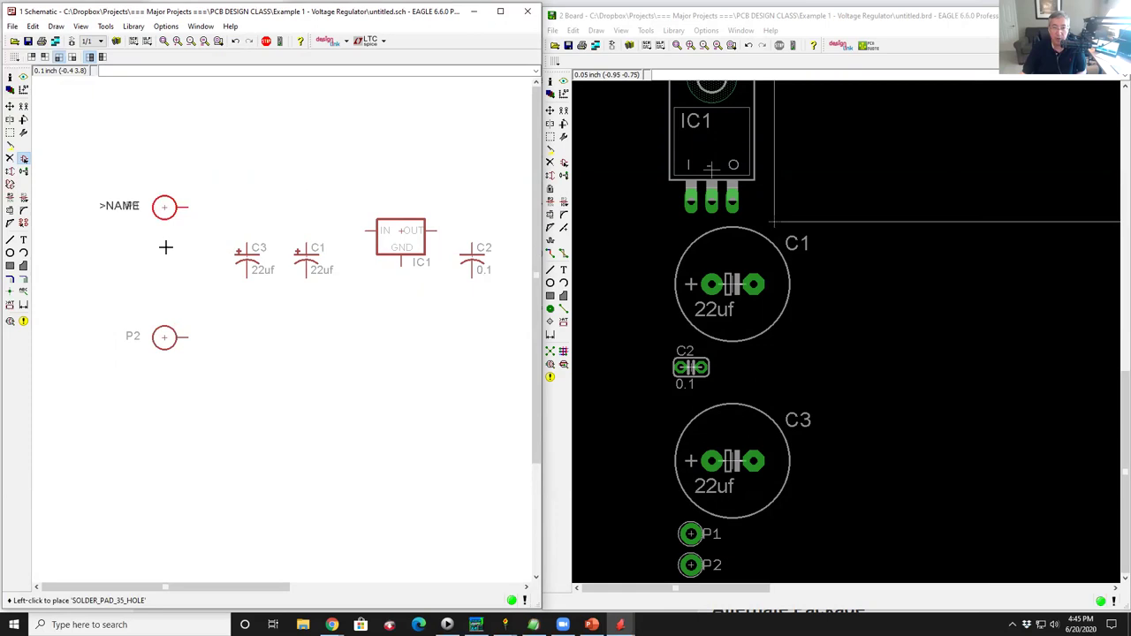
# Place two more solder pads one above the other to the right of C2, rotated so their pins face left.
pyautogui.scroll(-3, 151, 303)
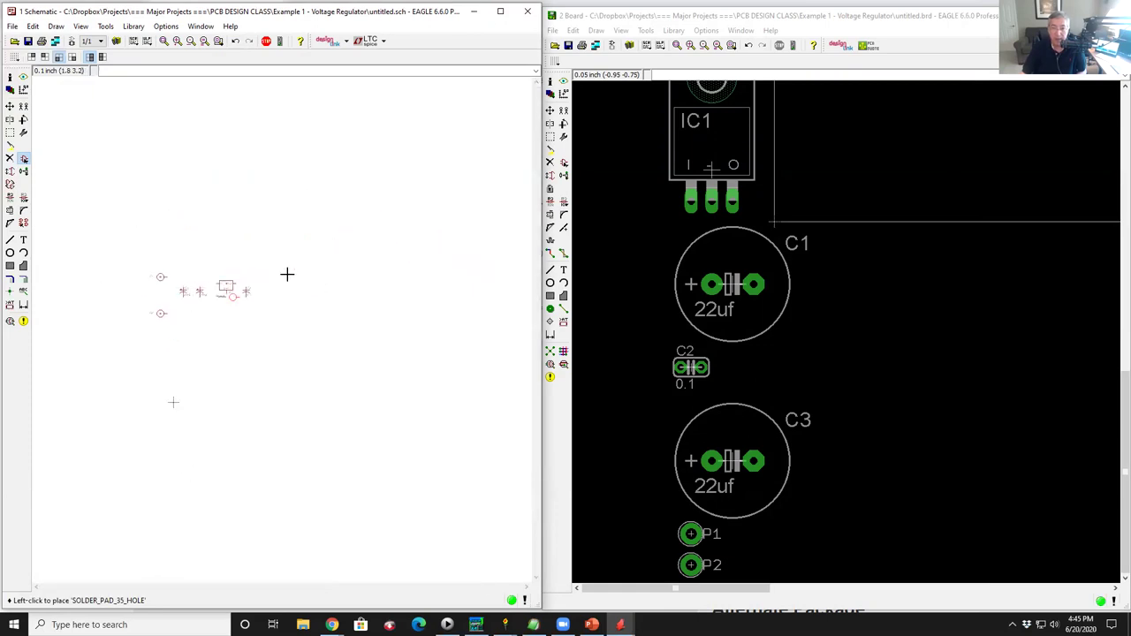
pyautogui.scroll(1, 283, 306)
pyautogui.rightClick(321, 292)
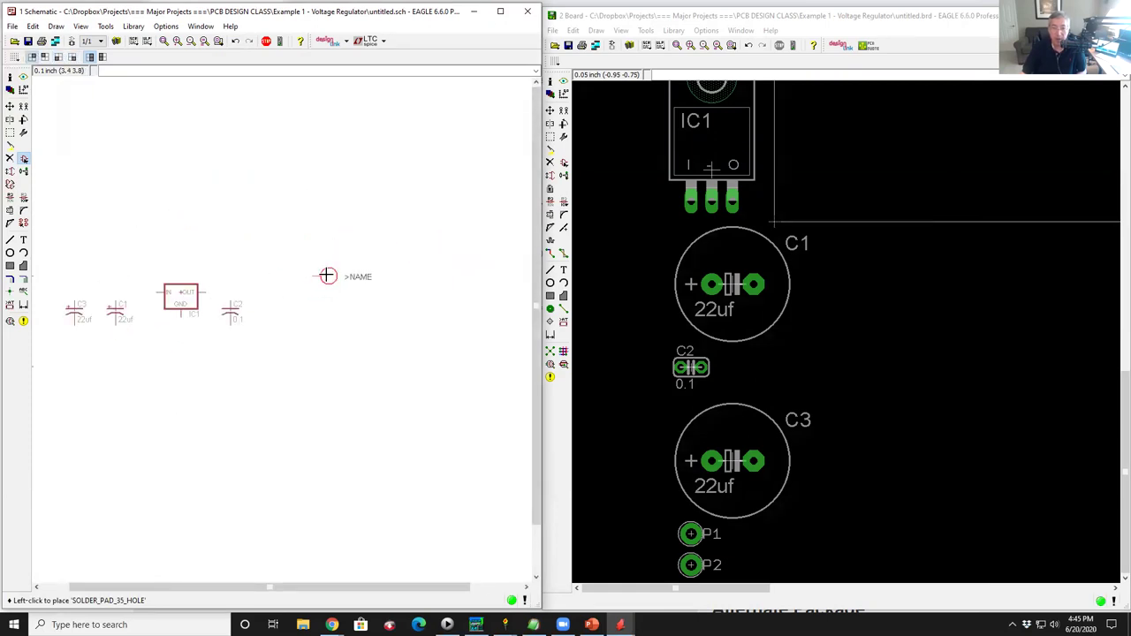
pyautogui.click(320, 292)
pyautogui.click(320, 383)
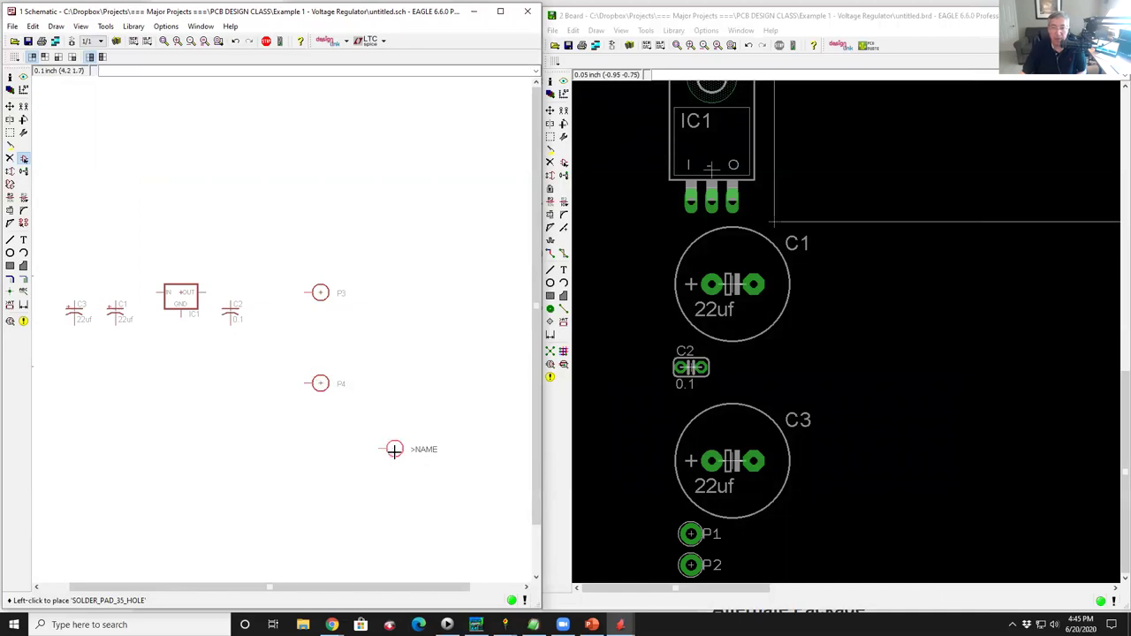
# Examine the four placed solder pads in the schematic and their matching footprints on the board.
pyautogui.scroll(-2, 477, 333)
pyautogui.scroll(4, 345, 366)
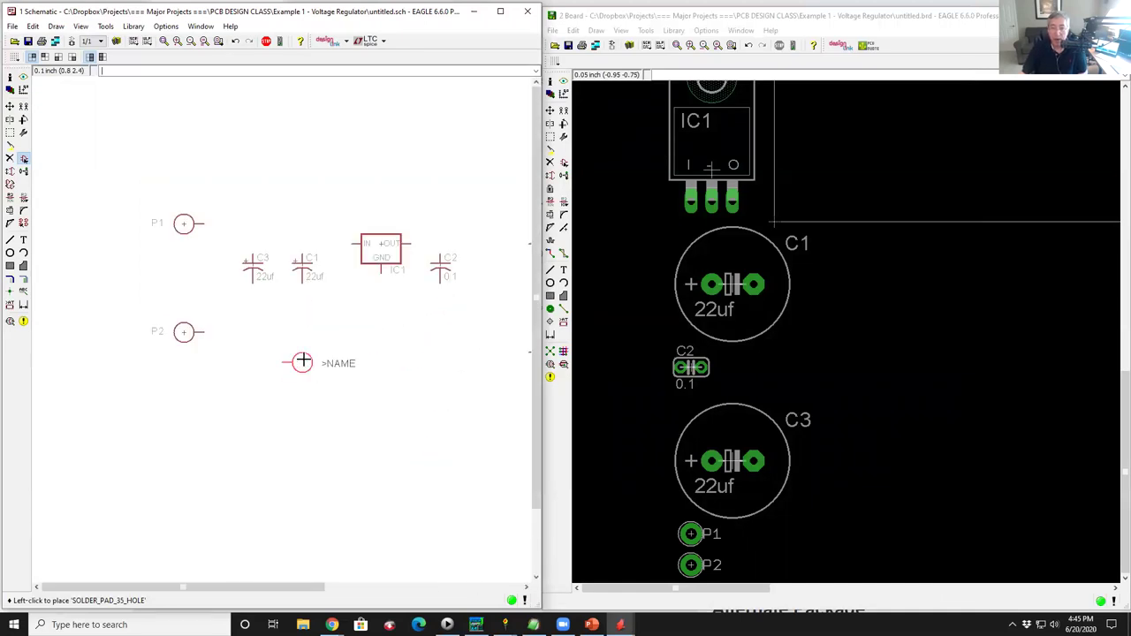
pyautogui.scroll(-2, 274, 345)
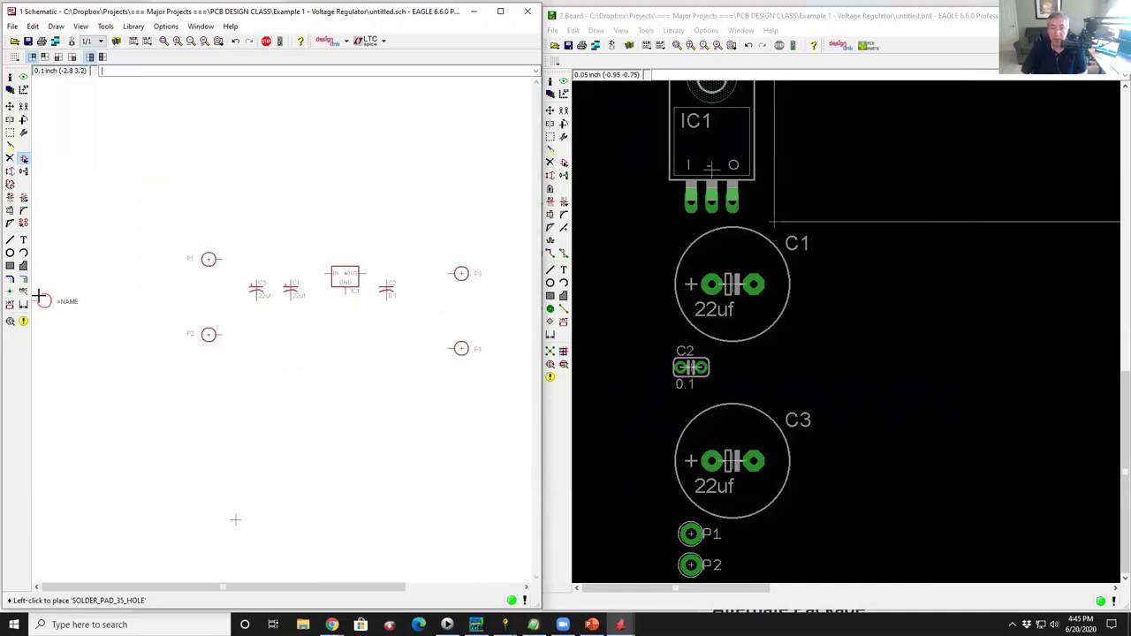
pyautogui.scroll(-4, 730, 240)
pyautogui.scroll(2, 730, 266)
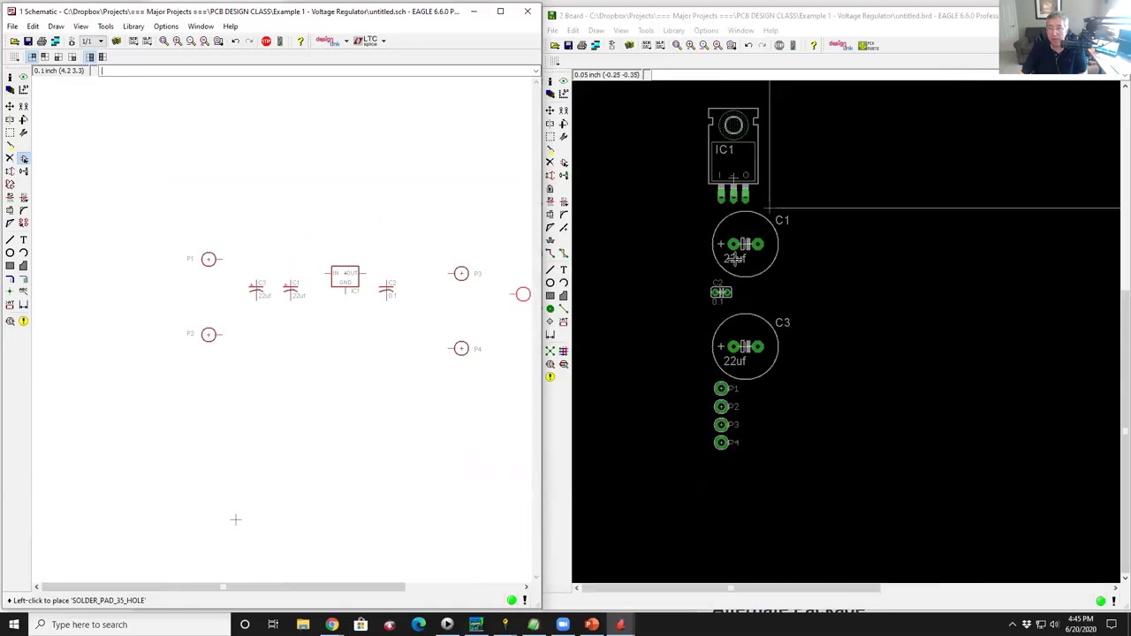
pyautogui.scroll(2, 736, 461)
pyautogui.scroll(-2, 729, 221)
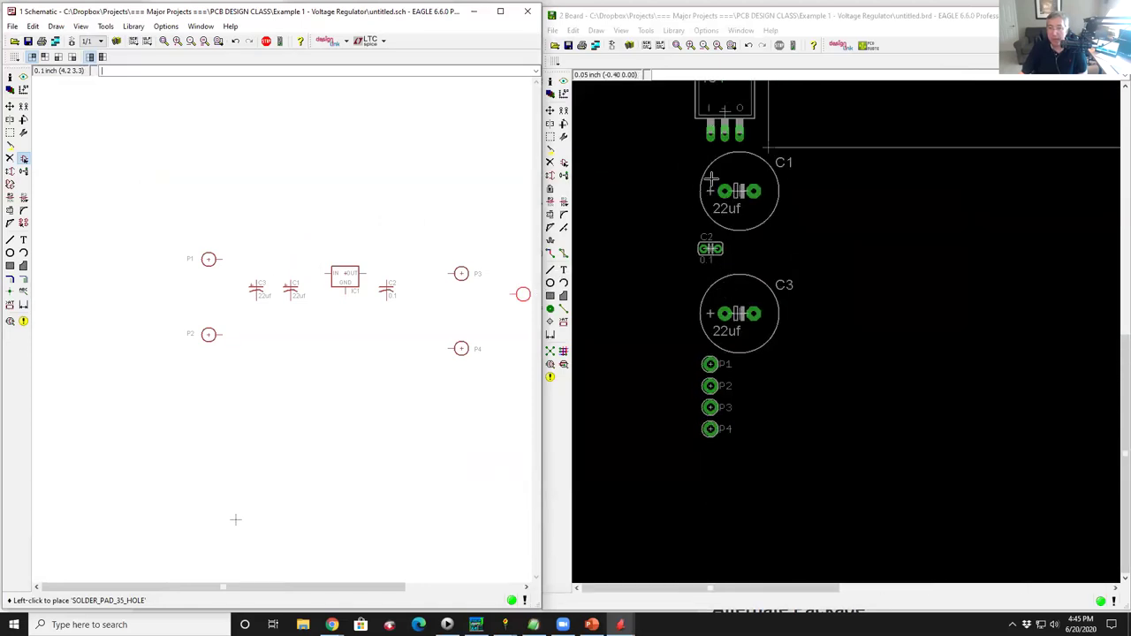
pyautogui.scroll(-1, 721, 162)
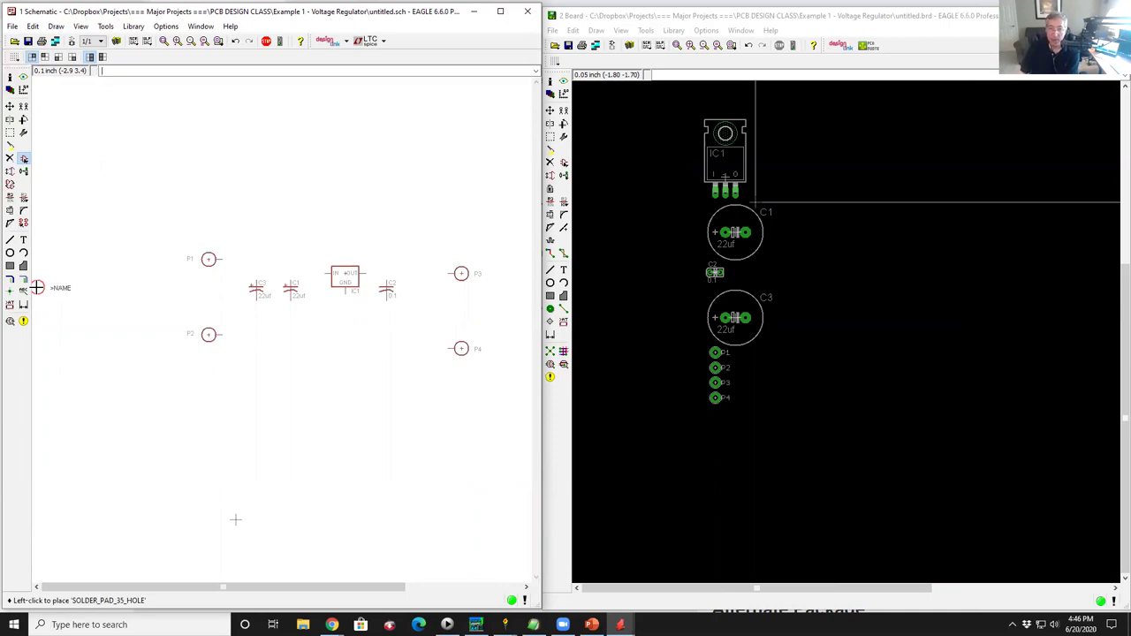
# Stop placing pads and compare IC1's IN, GND and OUT pins in the schematic with its three pads on the board.
pyautogui.scroll(6, 257, 300)
pyautogui.scroll(-3, 168, 292)
pyautogui.scroll(2, 286, 313)
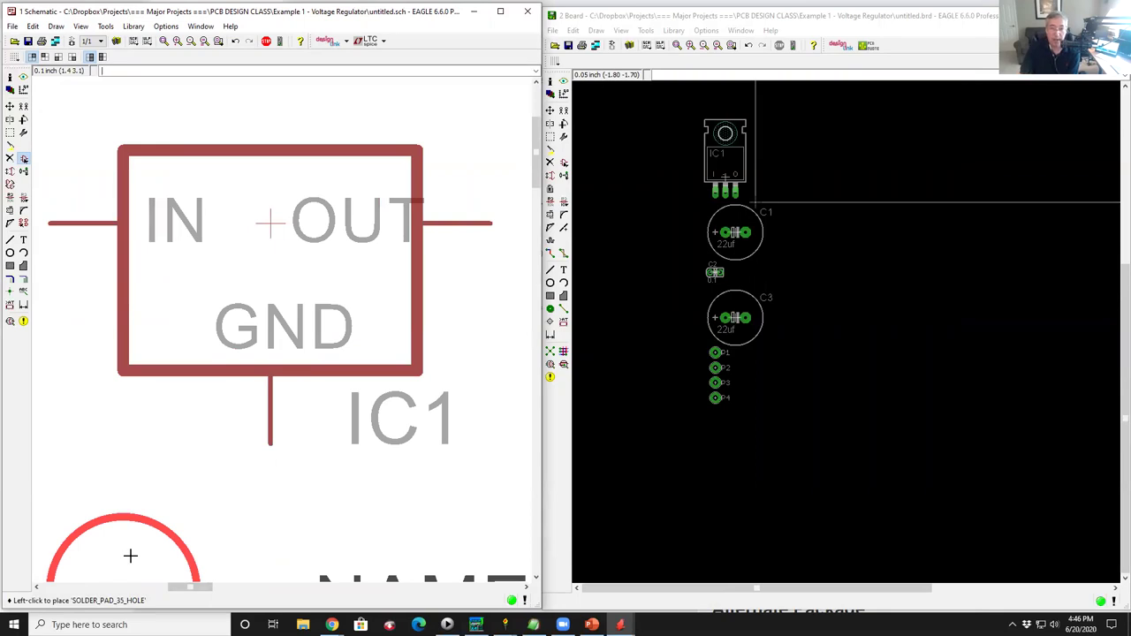
pyautogui.scroll(-4, 132, 543)
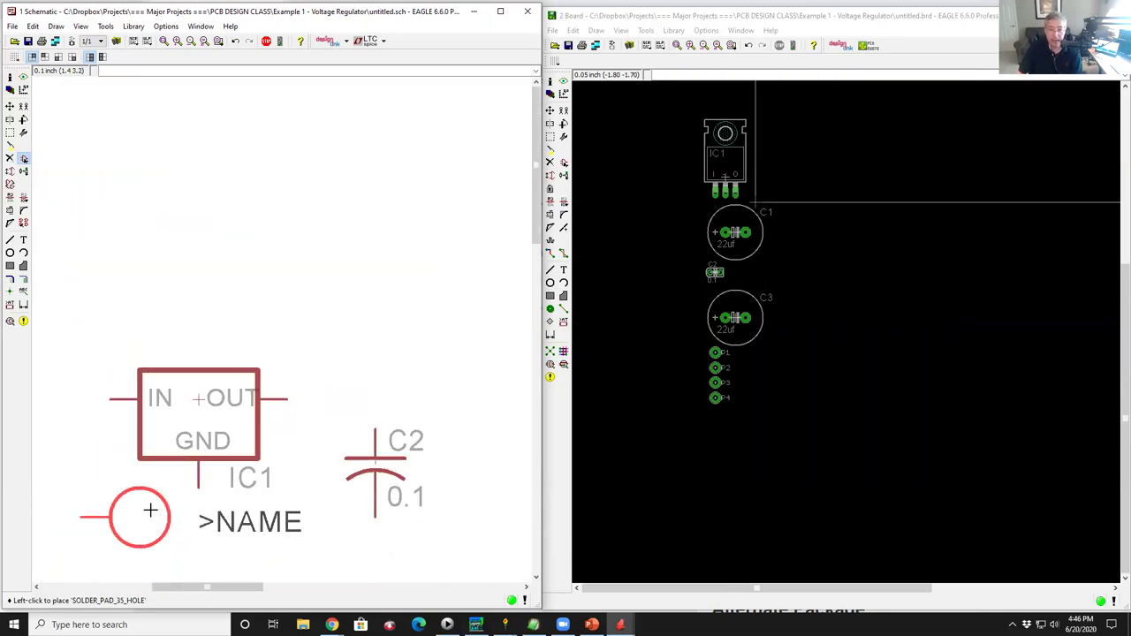
pyautogui.press('Escape')
pyautogui.press('Escape')
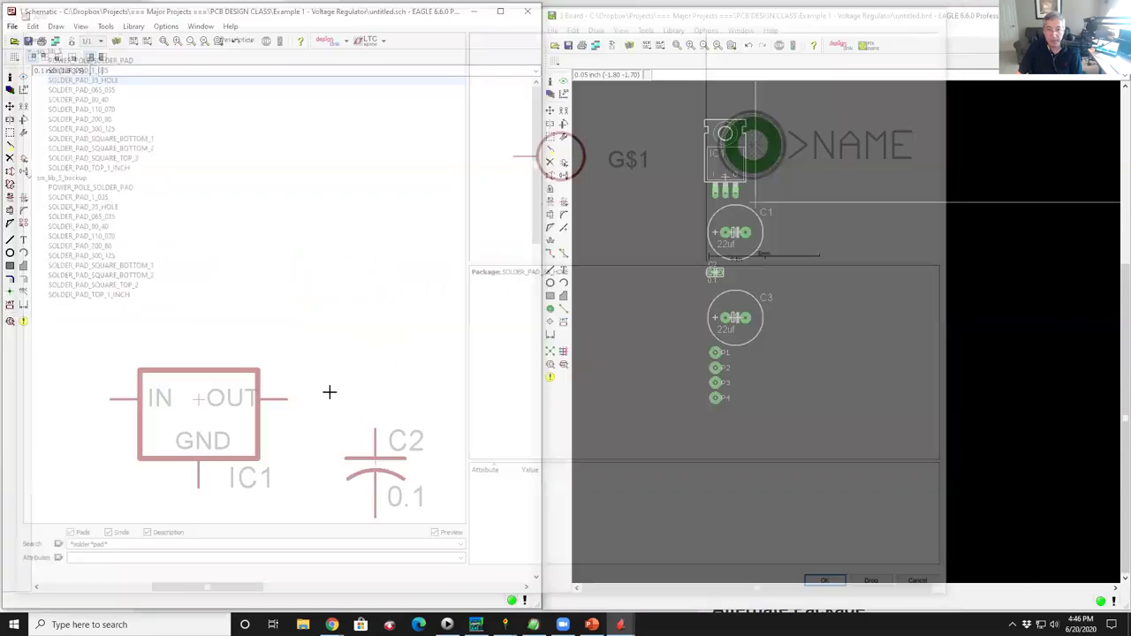
pyautogui.scroll(4, 142, 459)
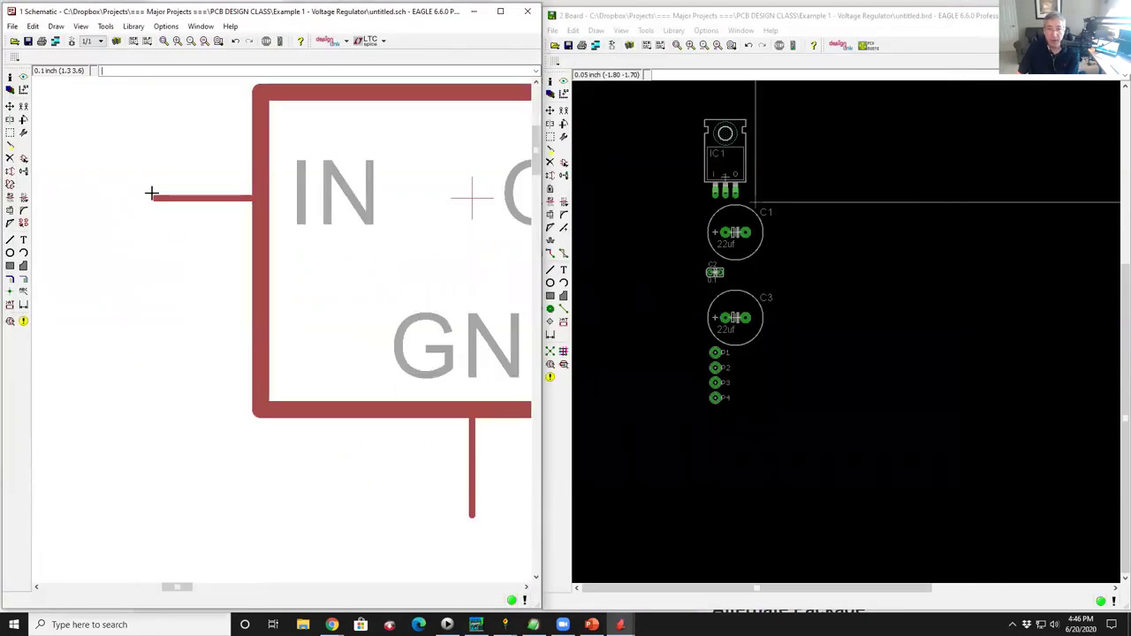
pyautogui.scroll(-2, 146, 212)
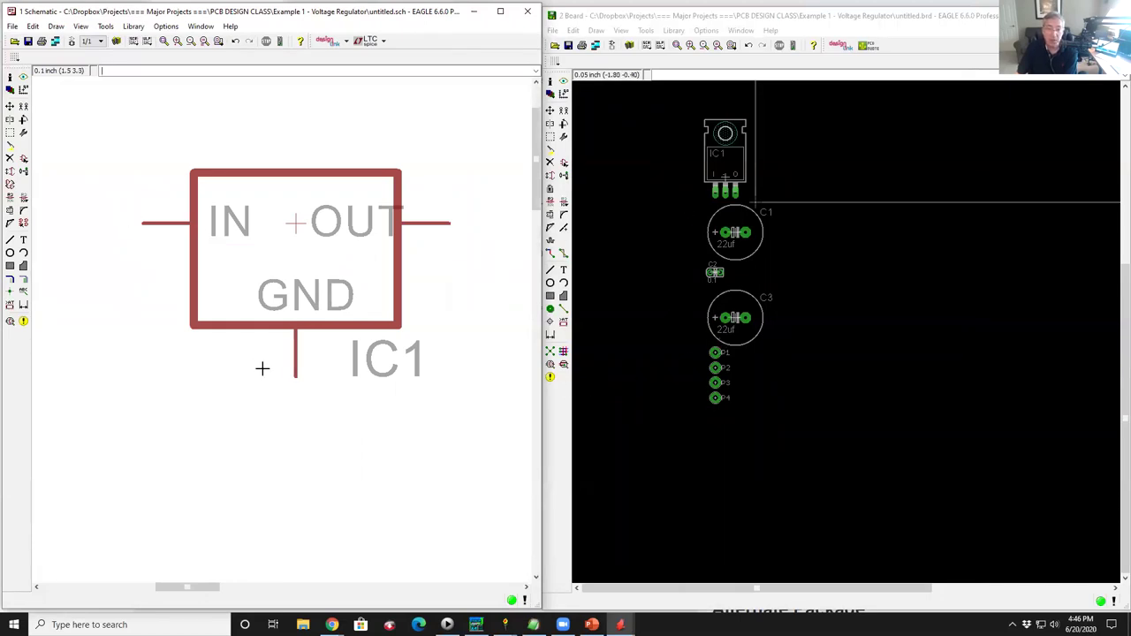
pyautogui.scroll(8, 723, 181)
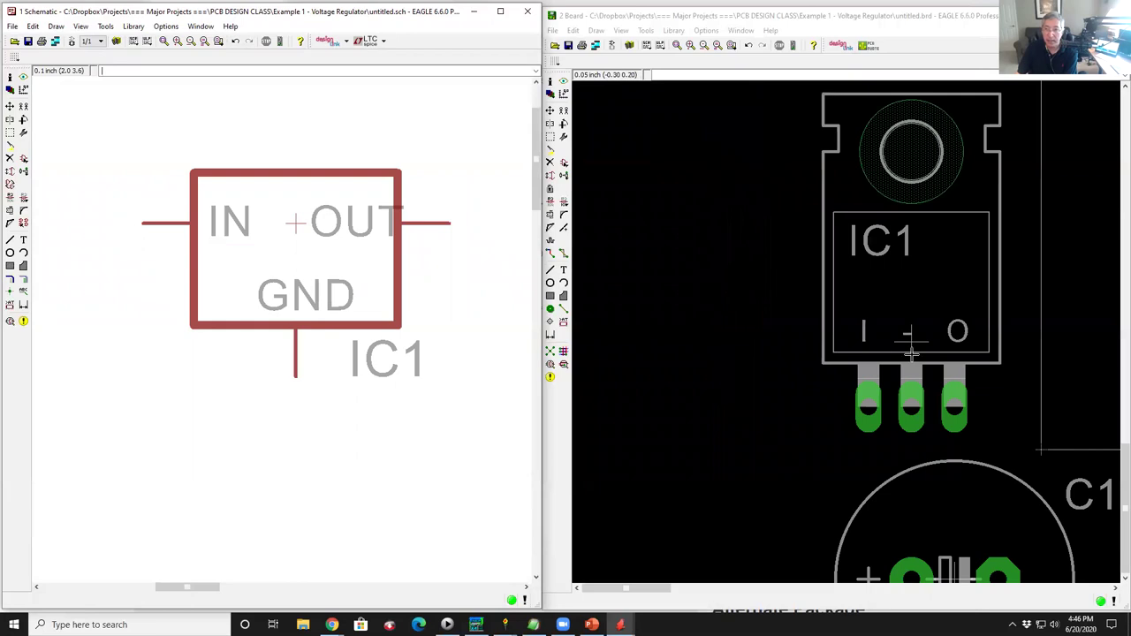
pyautogui.scroll(-1, 974, 466)
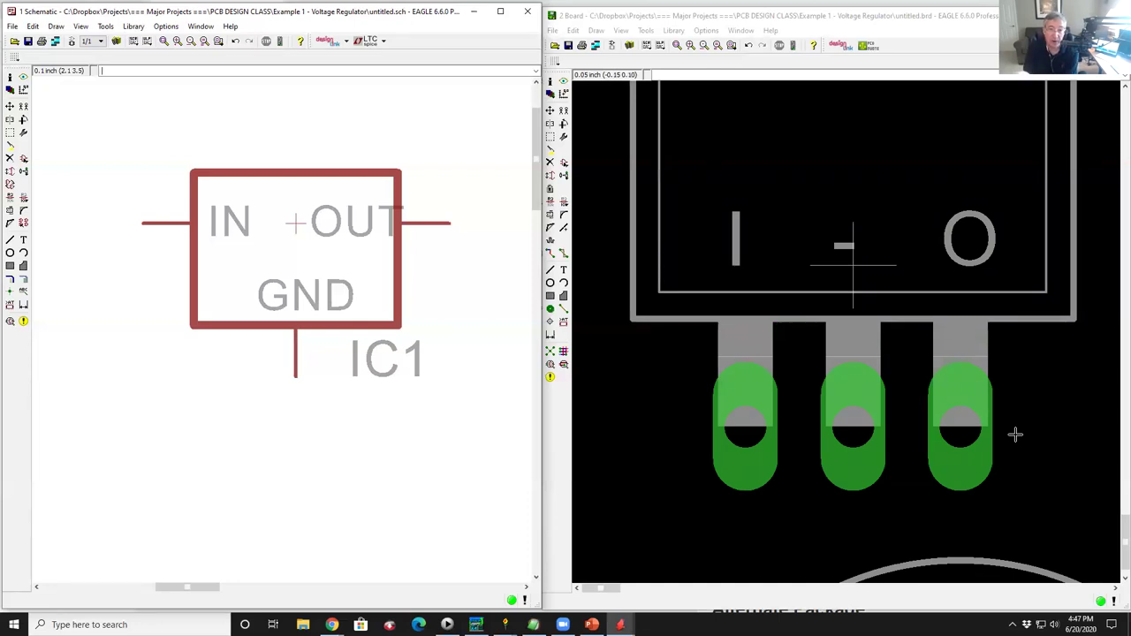
# Draw a net from solder pad P1 above C3 and C1 to the IN pin of IC1 in the schematic.
pyautogui.scroll(-3, 478, 249)
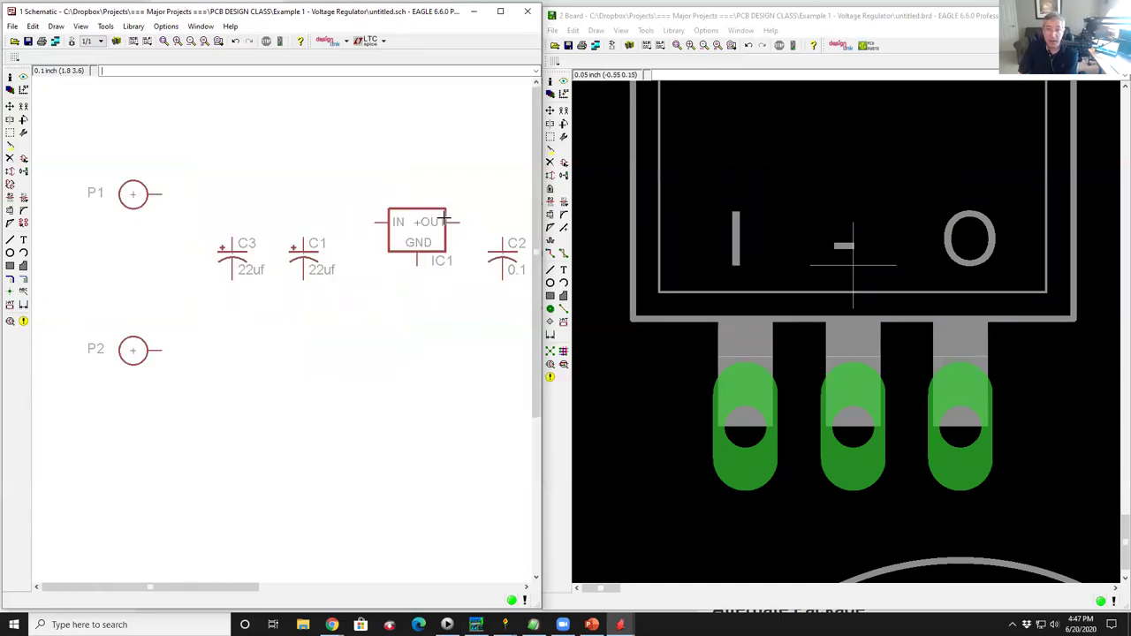
pyautogui.scroll(2, 300, 214)
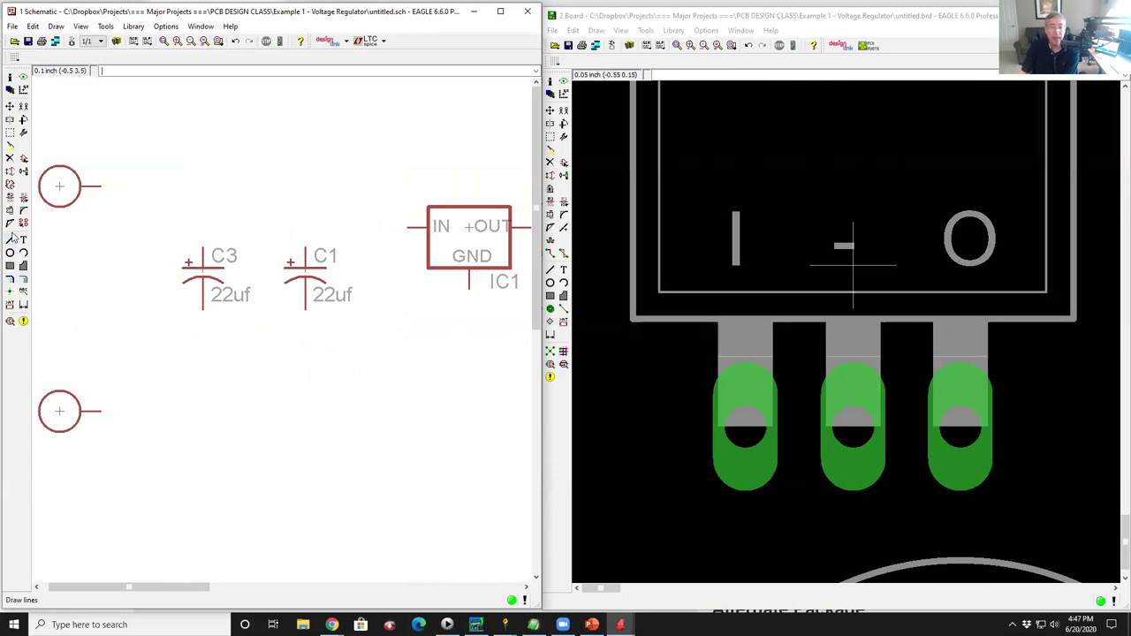
pyautogui.click(25, 283)
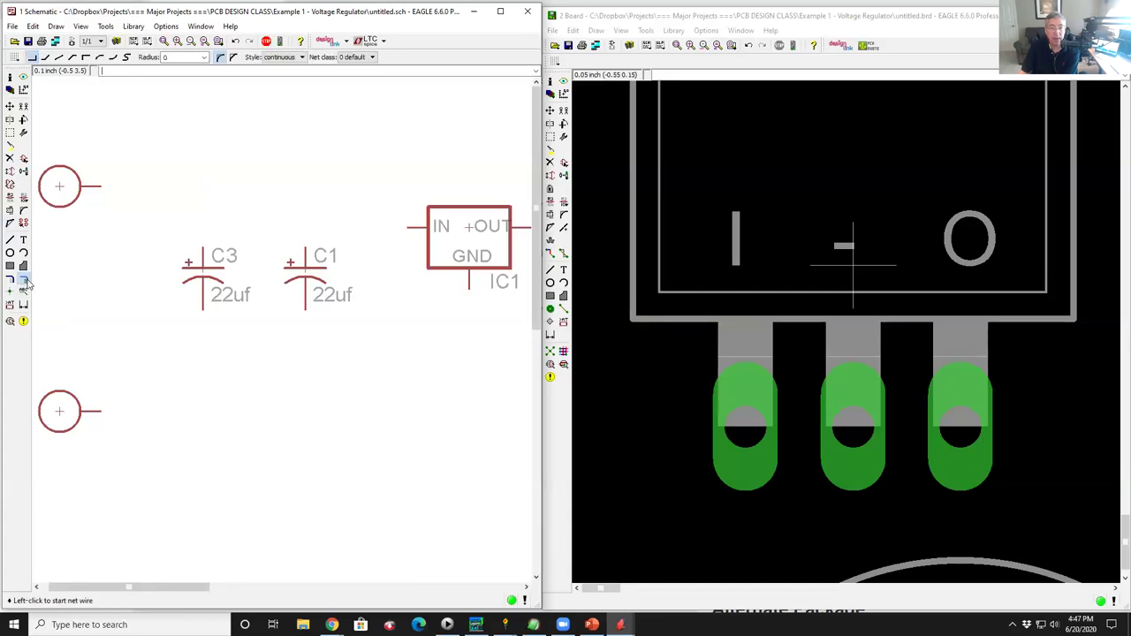
pyautogui.scroll(3, 86, 175)
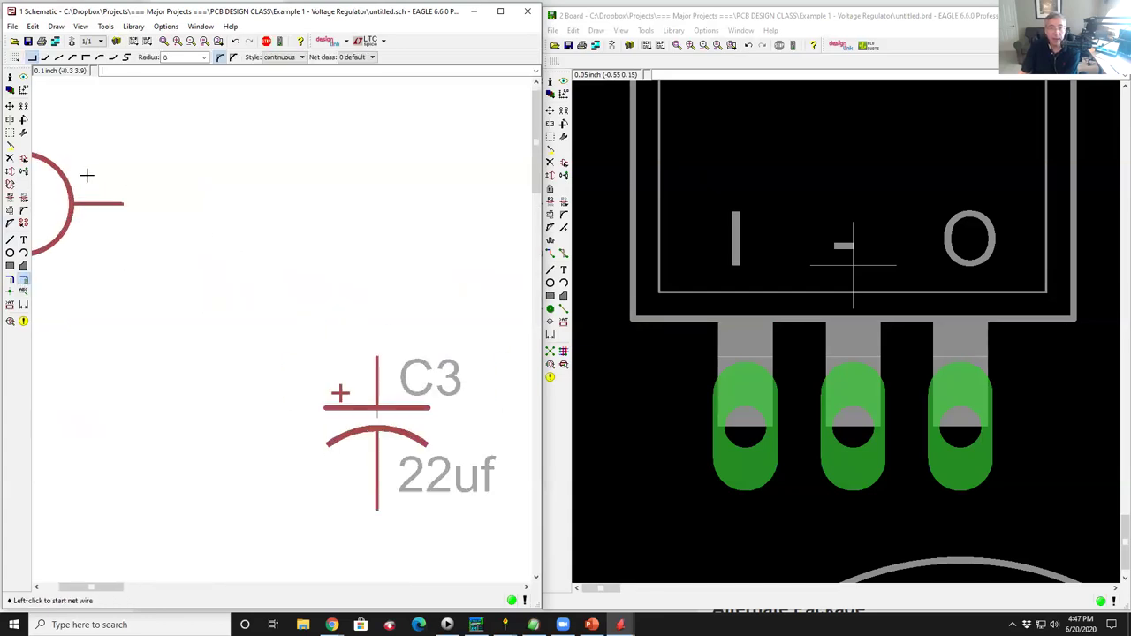
pyautogui.click(122, 205)
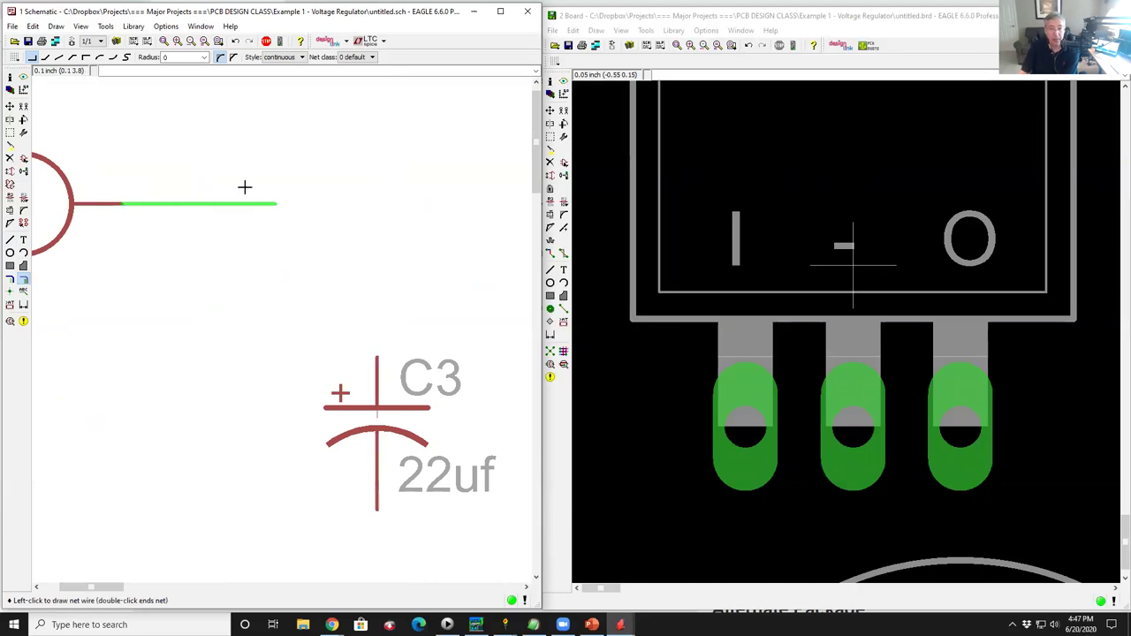
pyautogui.scroll(-2, 168, 181)
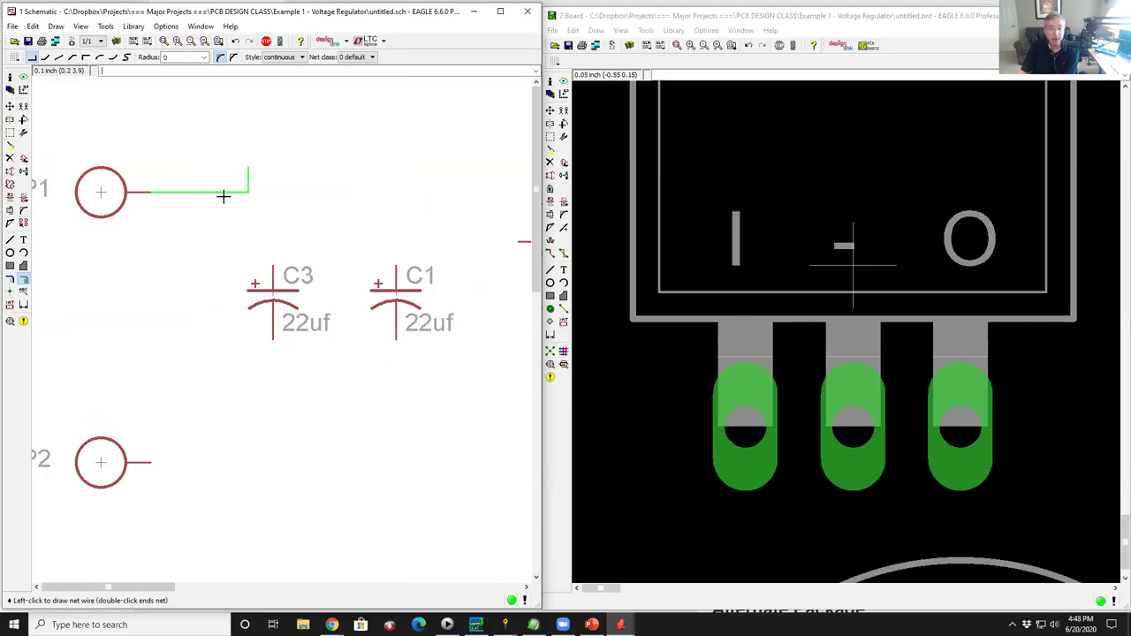
pyautogui.scroll(-1, 132, 228)
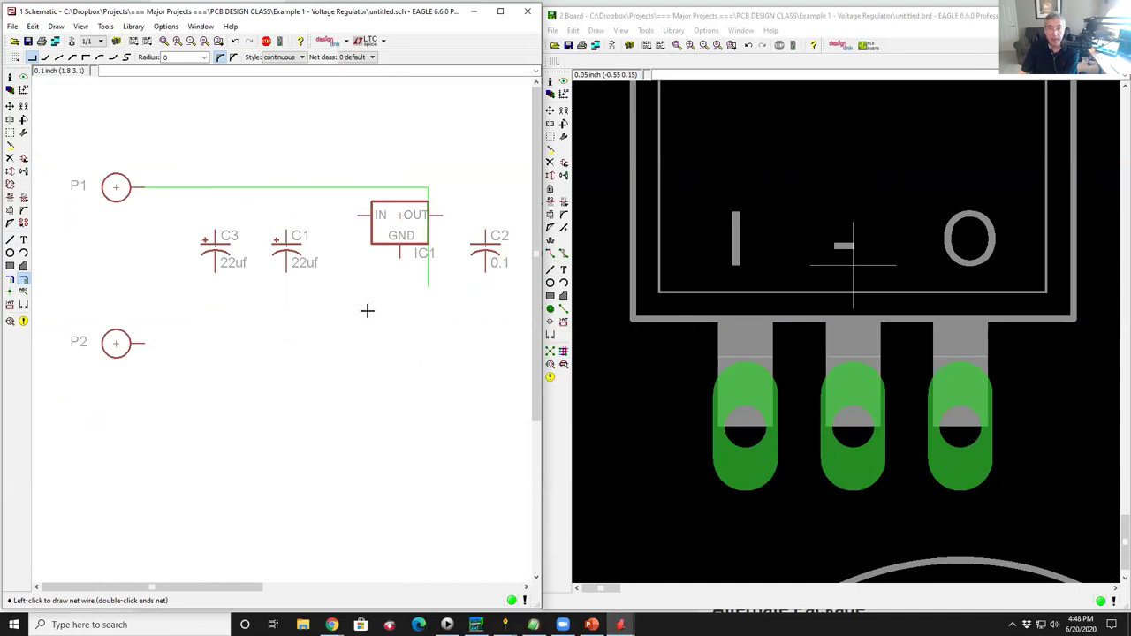
pyautogui.scroll(3, 278, 207)
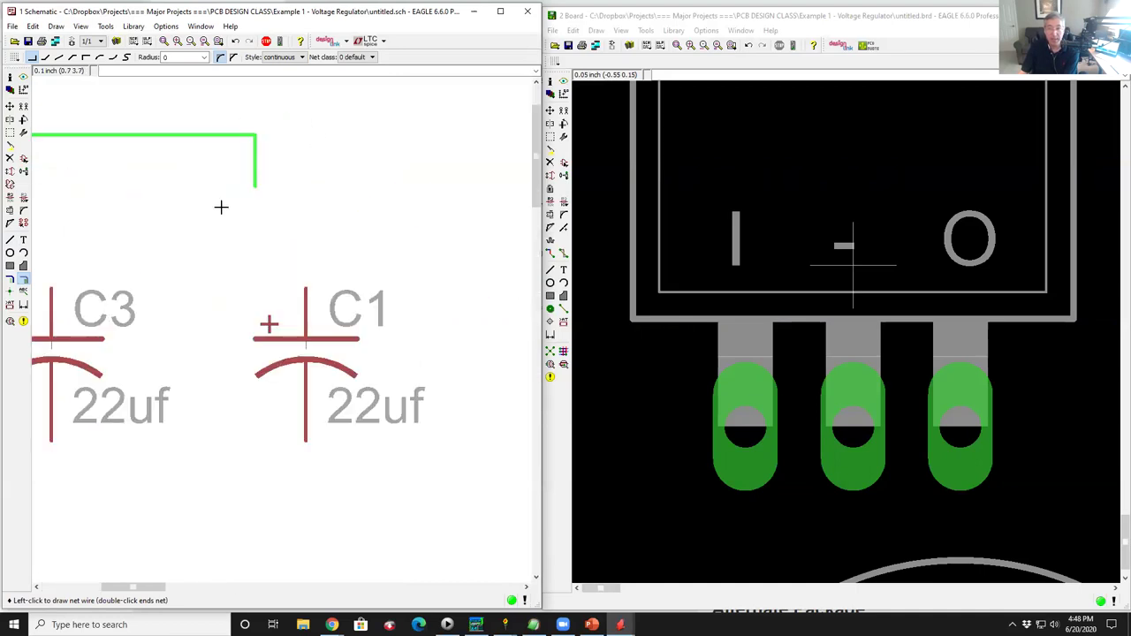
pyautogui.click(343, 224)
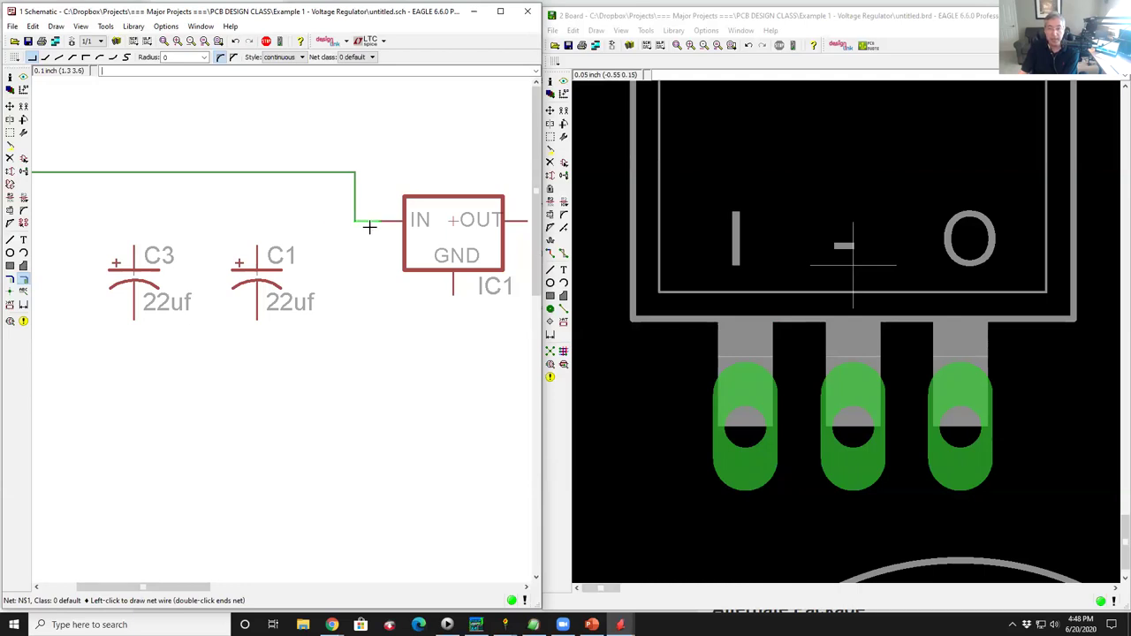
pyautogui.click(381, 223)
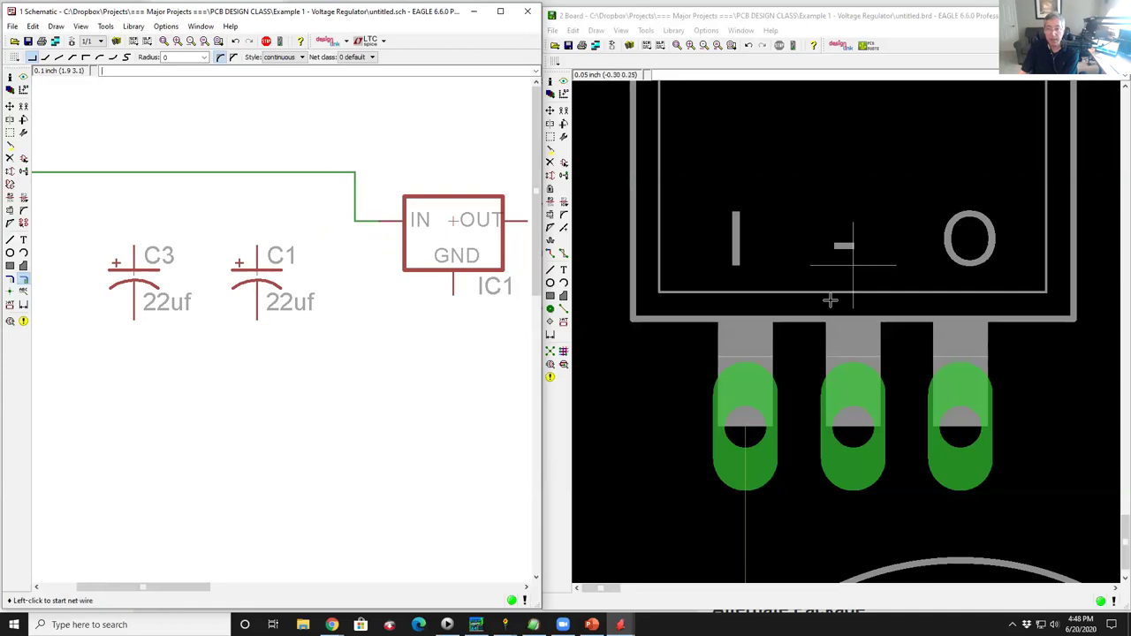
# Move pad P1 on the board to the left of IC1, level with its input pad.
pyautogui.scroll(-3, 752, 166)
pyautogui.scroll(-5, 748, 163)
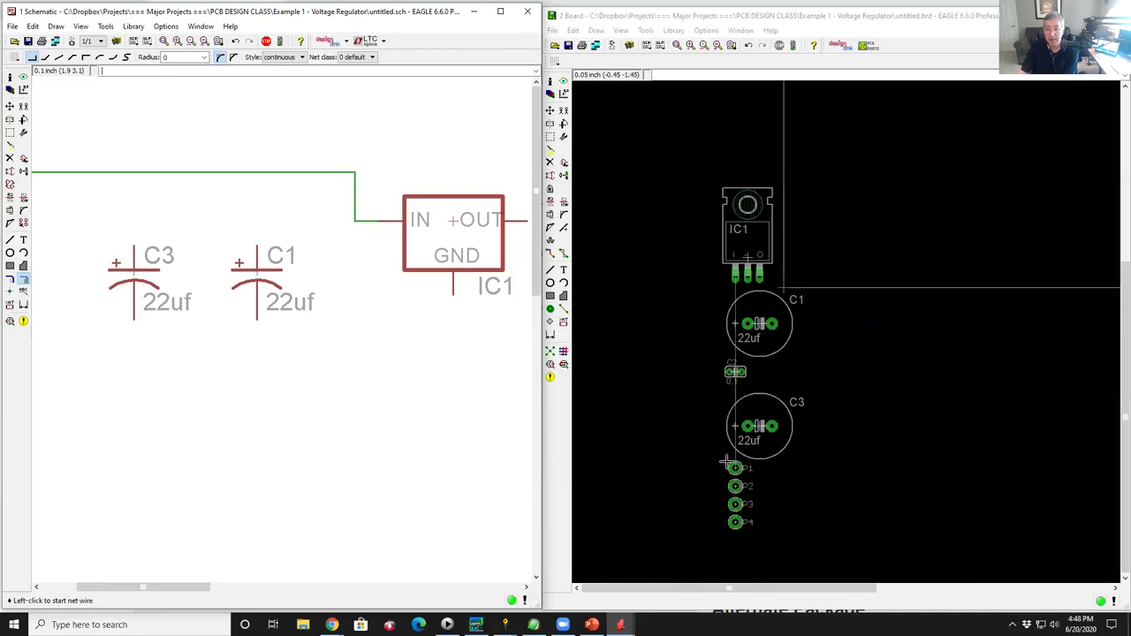
pyautogui.click(549, 110)
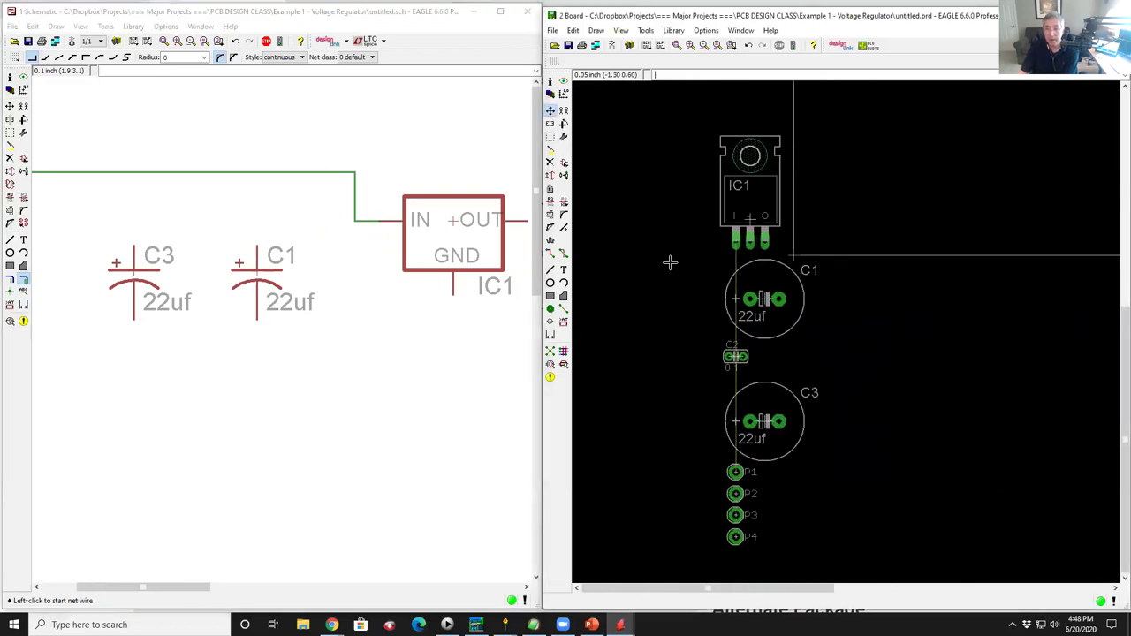
pyautogui.click(734, 472)
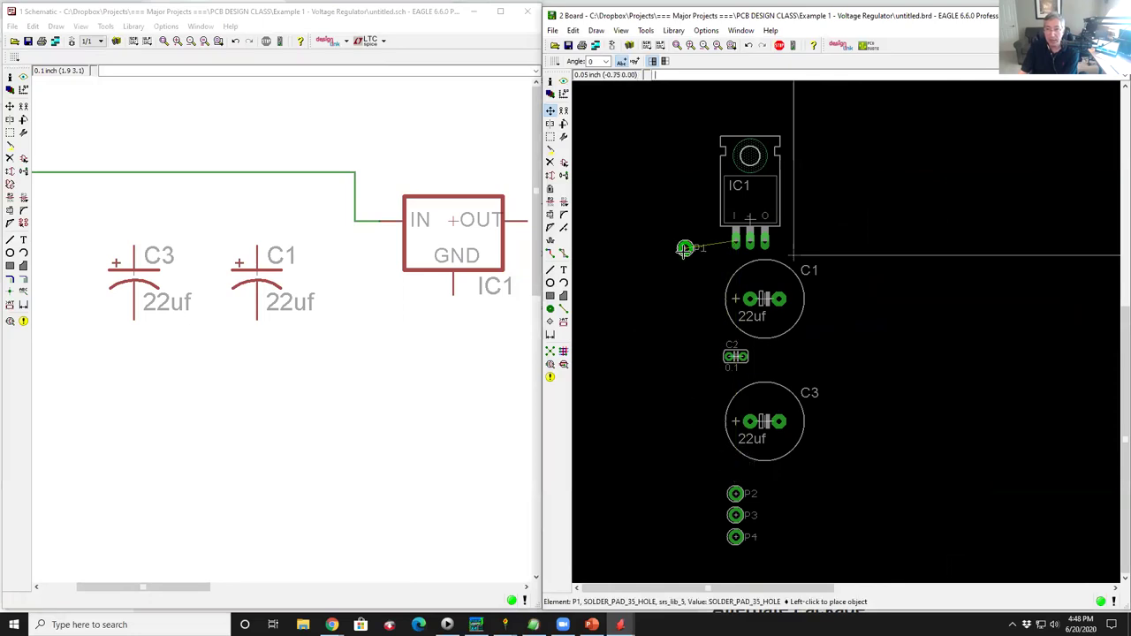
pyautogui.scroll(4, 667, 239)
pyautogui.click(676, 245)
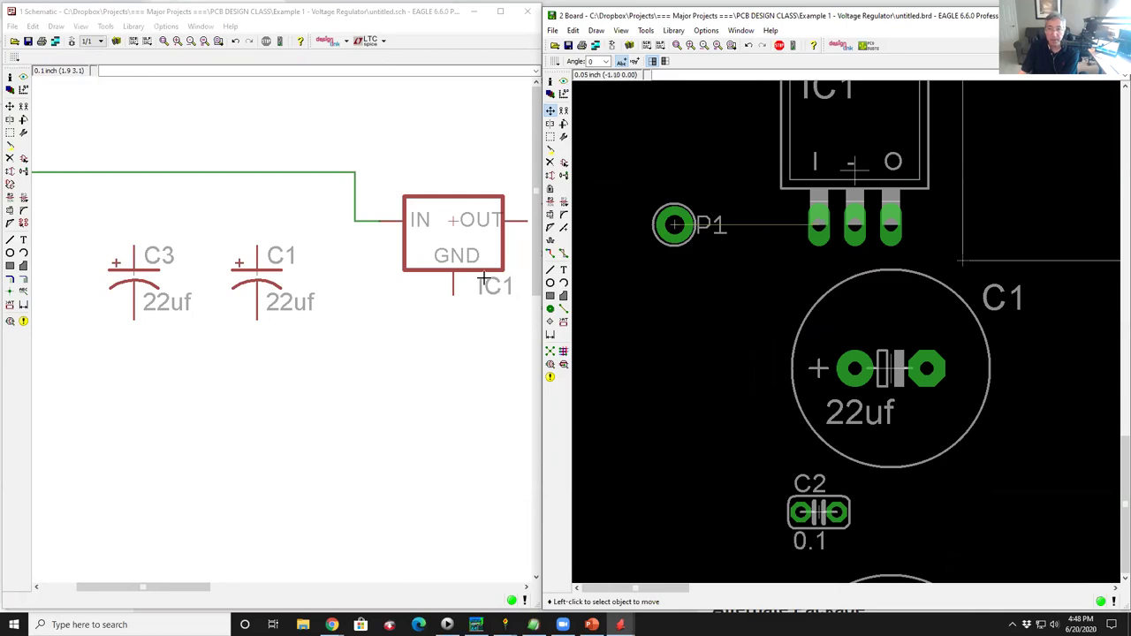
# Delete the horizontal net segment at P1 in the schematic and redraw it to the vertical segment at IC1's IN pin.
pyautogui.scroll(-2, 482, 281)
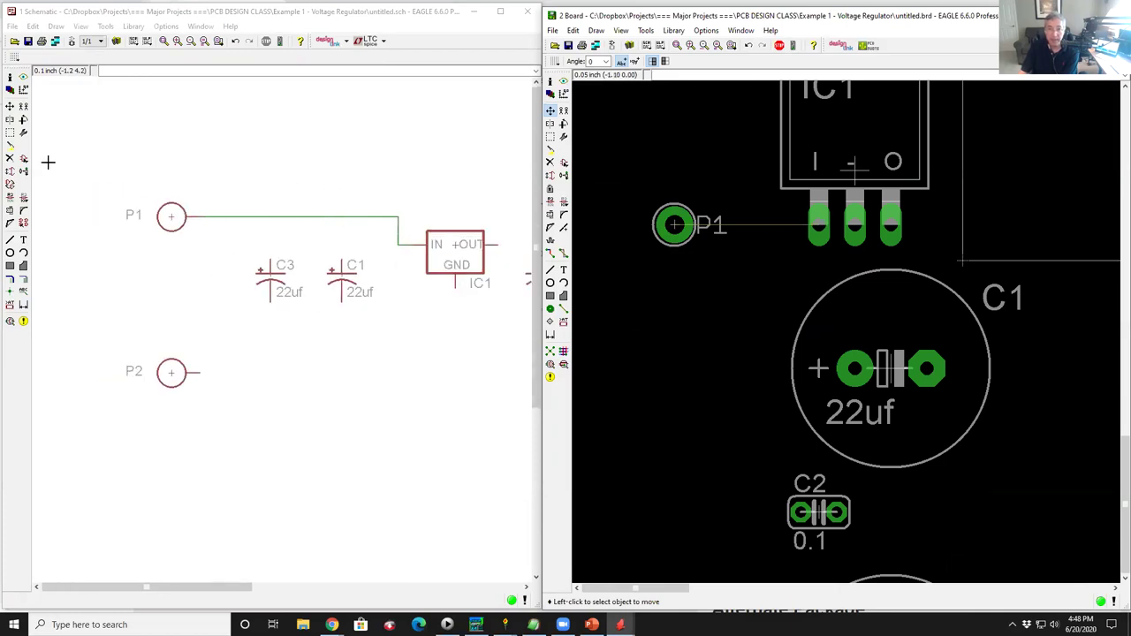
pyautogui.click(11, 163)
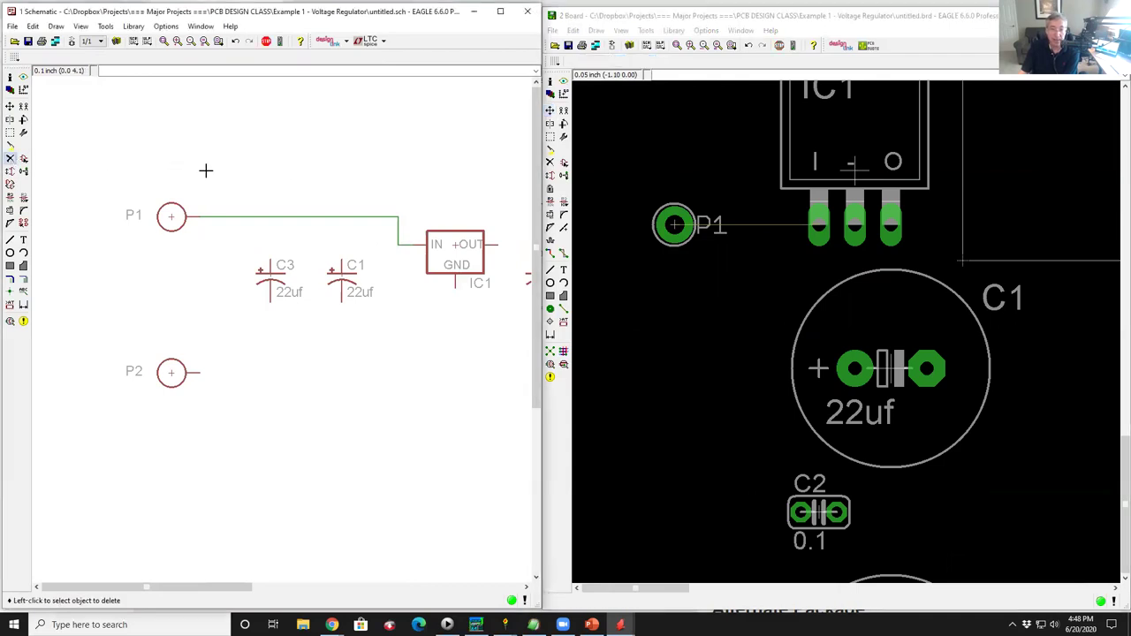
pyautogui.click(311, 217)
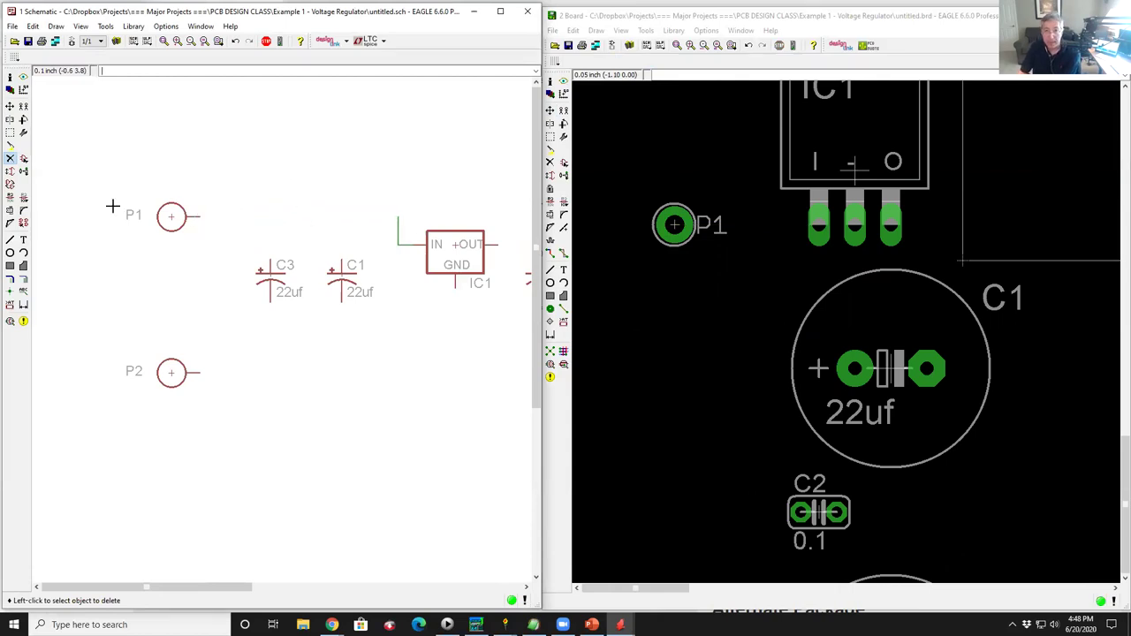
pyautogui.click(23, 279)
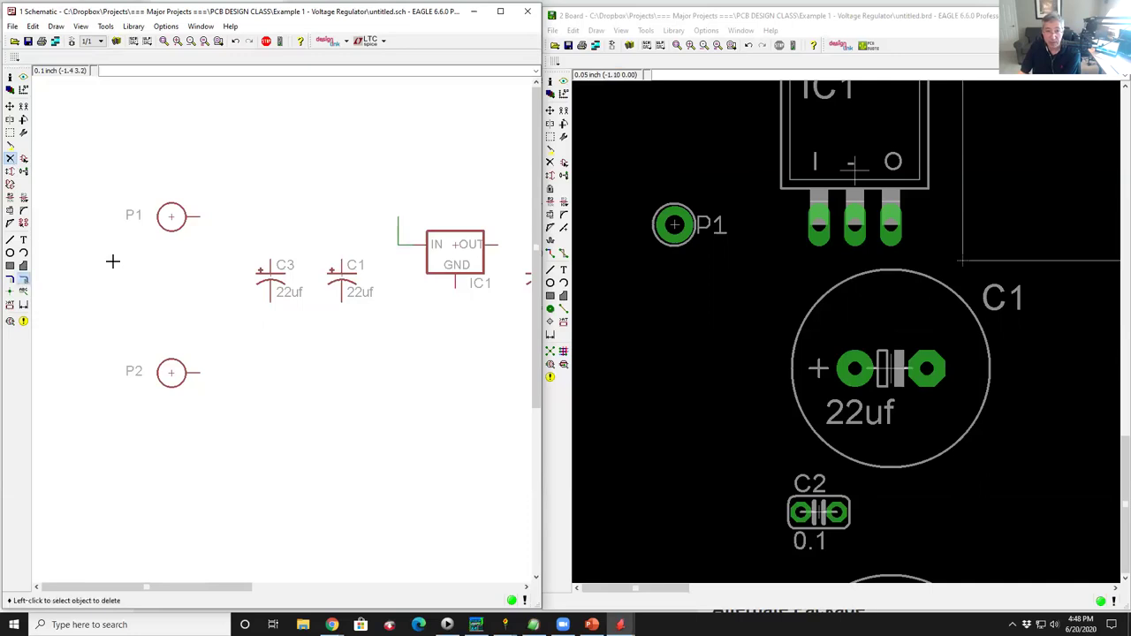
pyautogui.click(200, 215)
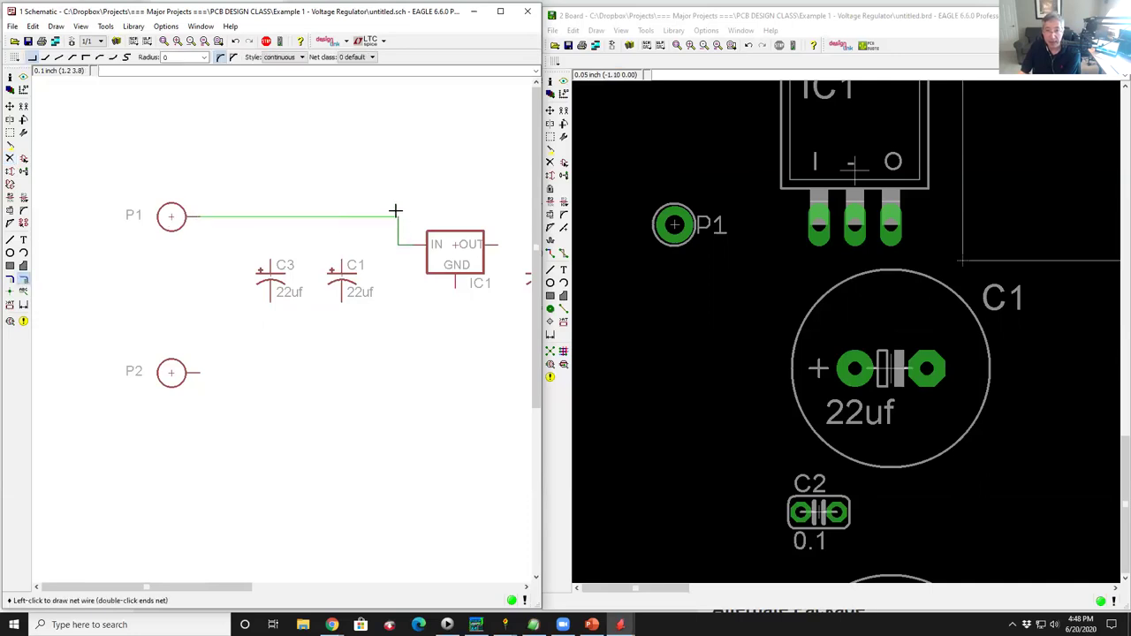
pyautogui.doubleClick(398, 216)
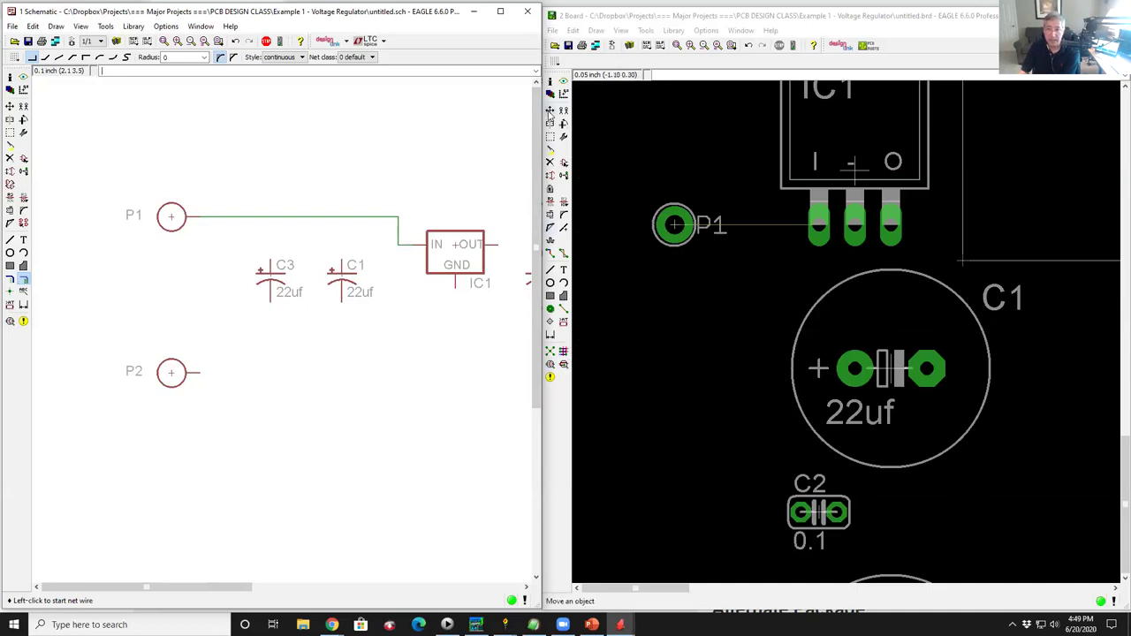
# Move pad P1 on the board farther out to the left of IC1, level with its input pad.
pyautogui.click(550, 112)
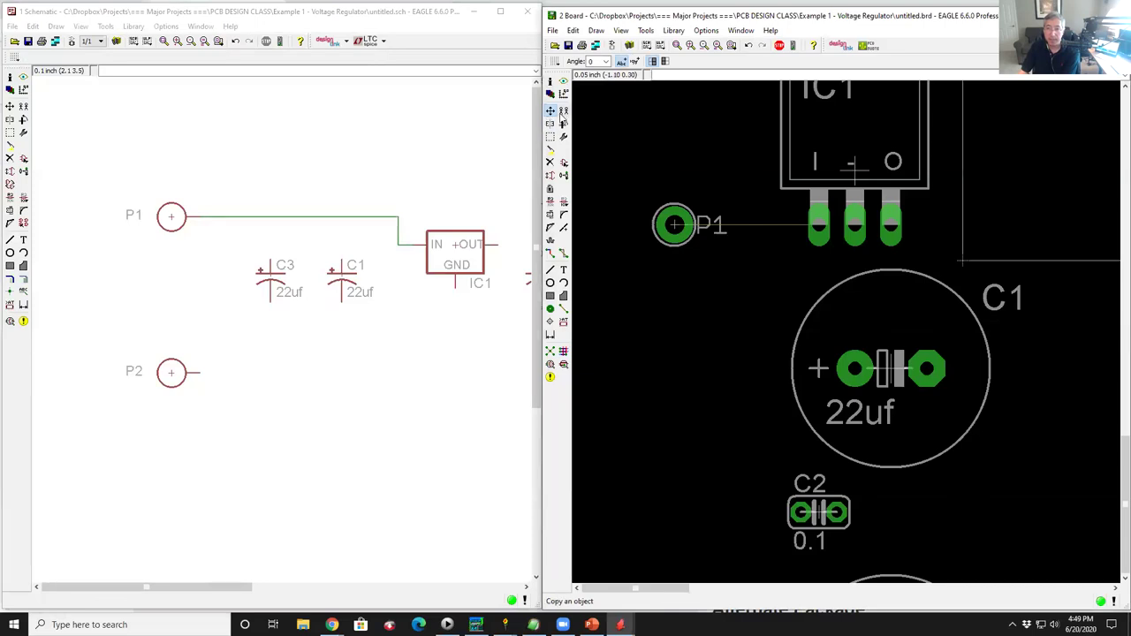
pyautogui.click(673, 224)
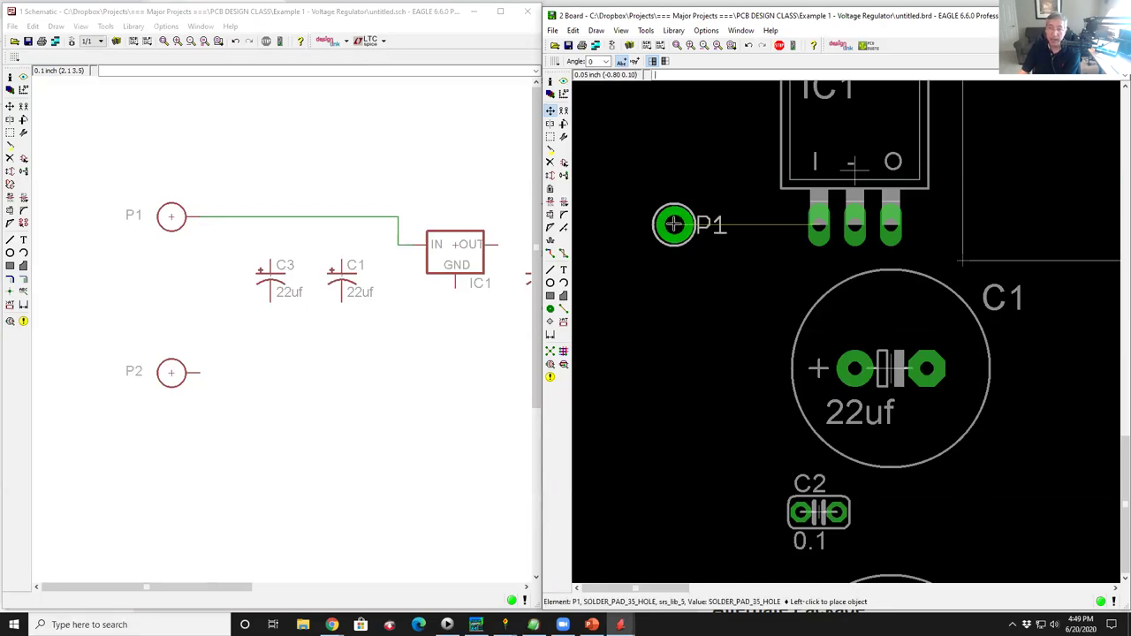
pyautogui.scroll(-5, 747, 190)
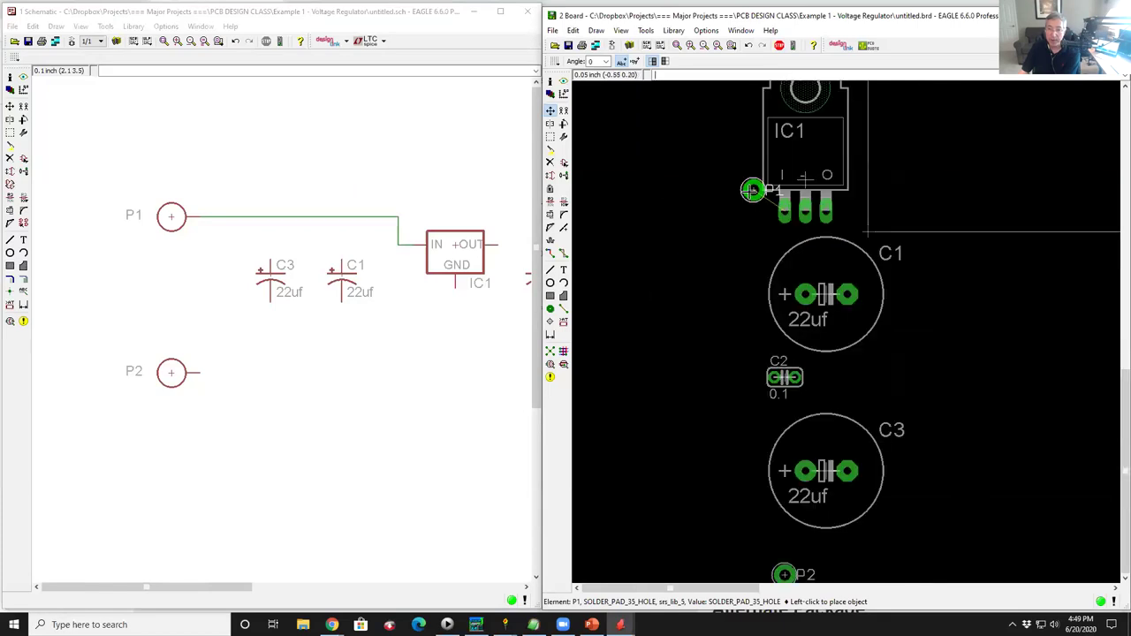
pyautogui.click(854, 157)
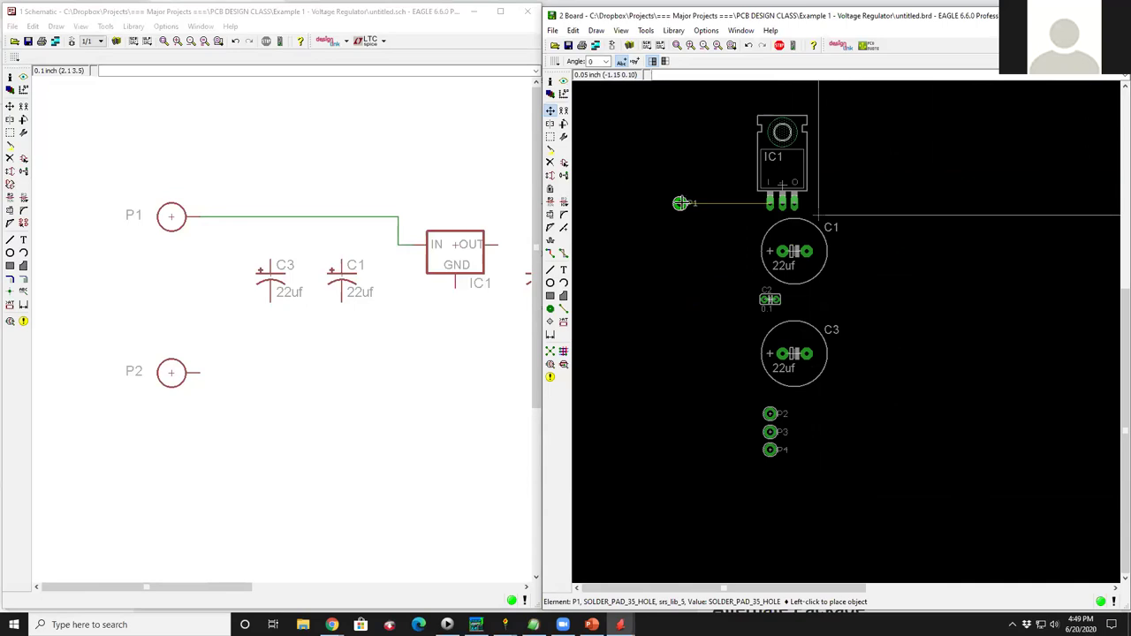
pyautogui.click(685, 203)
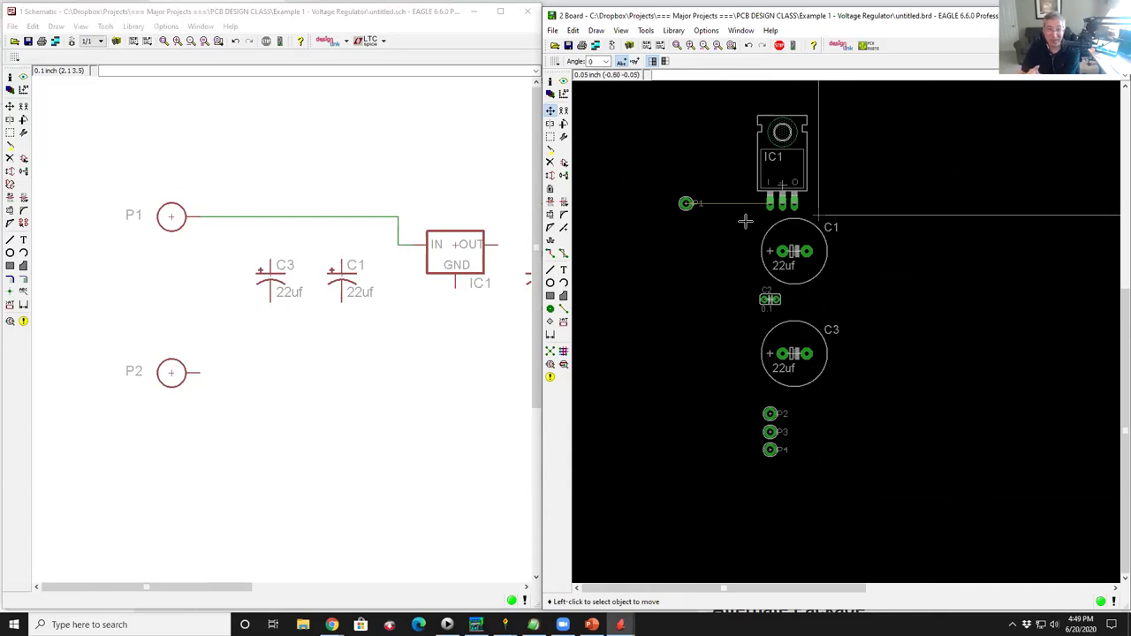
pyautogui.scroll(-1, 669, 251)
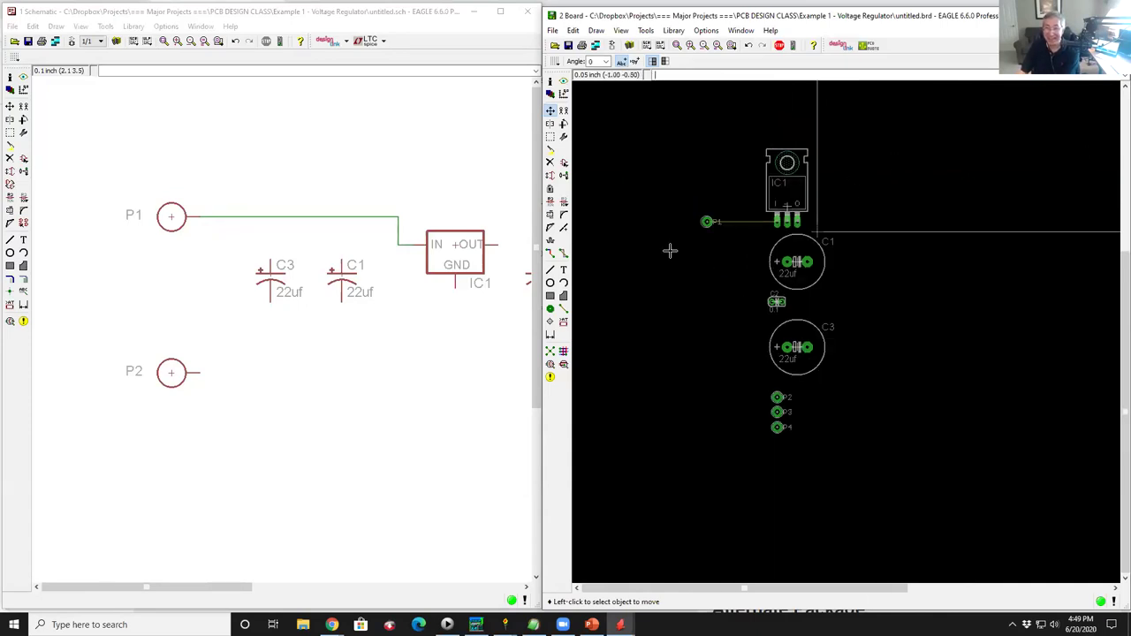
# Move IC1 in the schematic up level with P1 and shift the net corner to straighten the line to its IN pin.
pyautogui.scroll(-1, 228, 265)
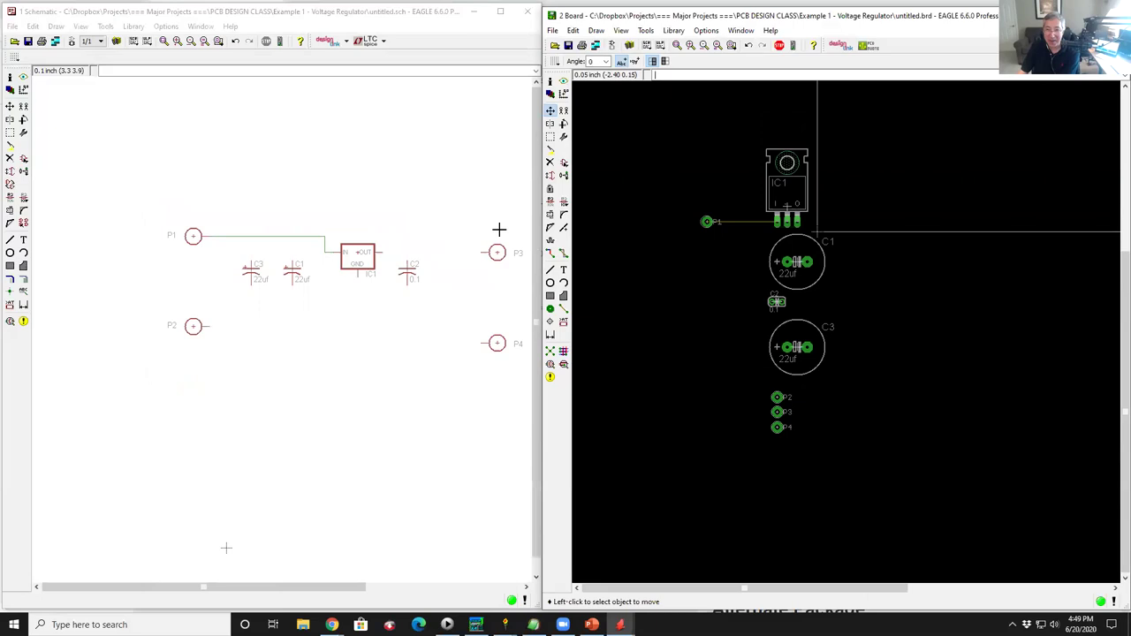
pyautogui.click(9, 107)
pyautogui.scroll(3, 323, 252)
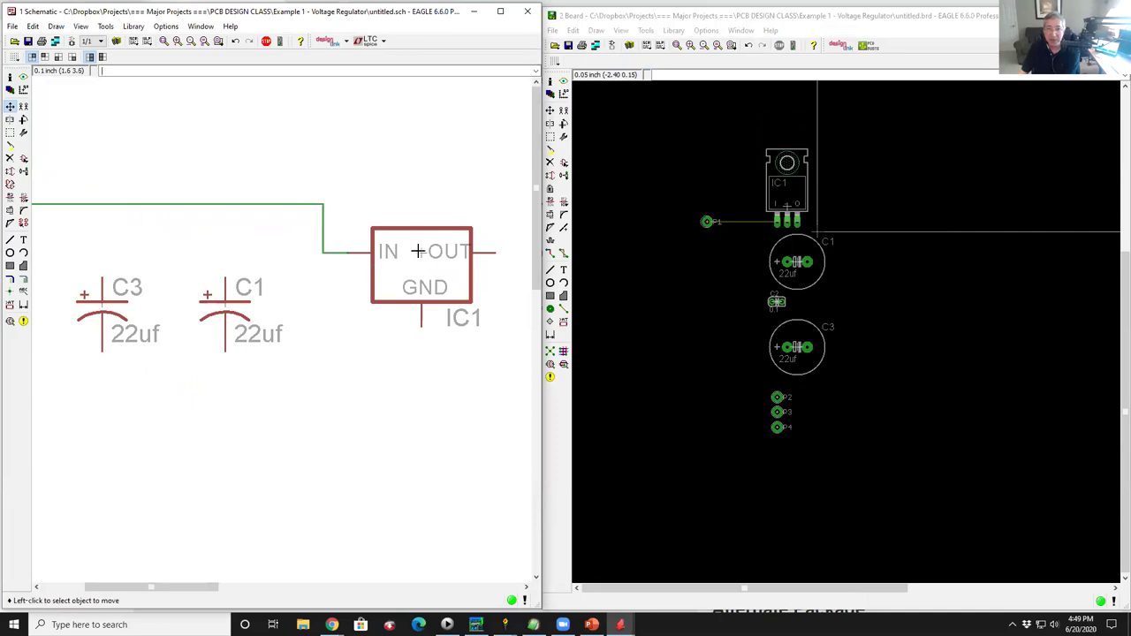
pyautogui.click(417, 251)
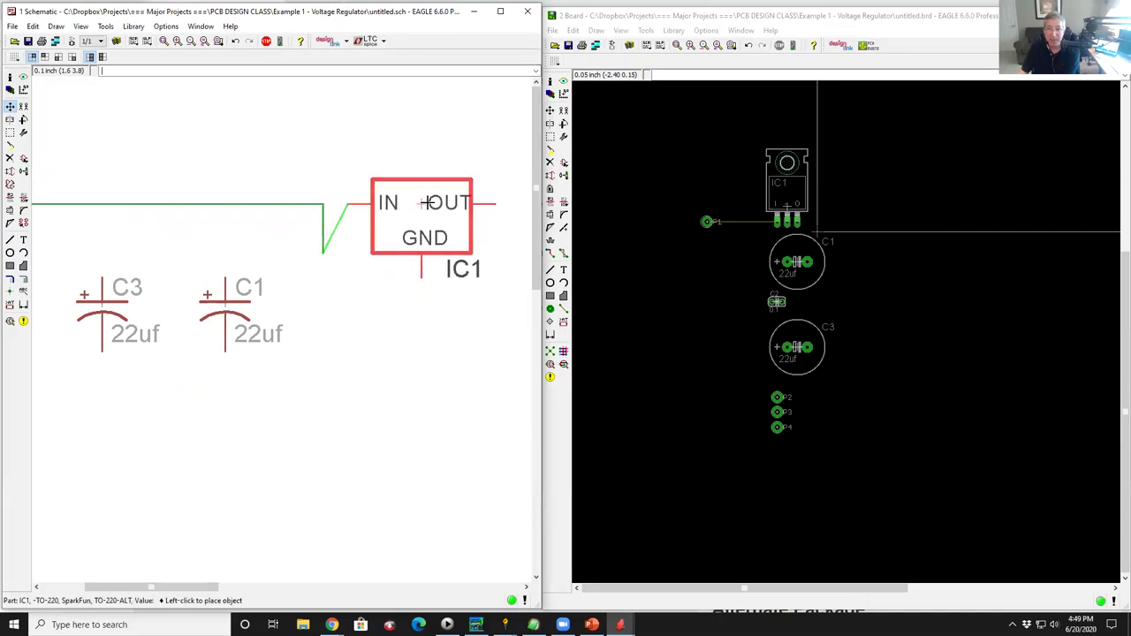
pyautogui.click(428, 202)
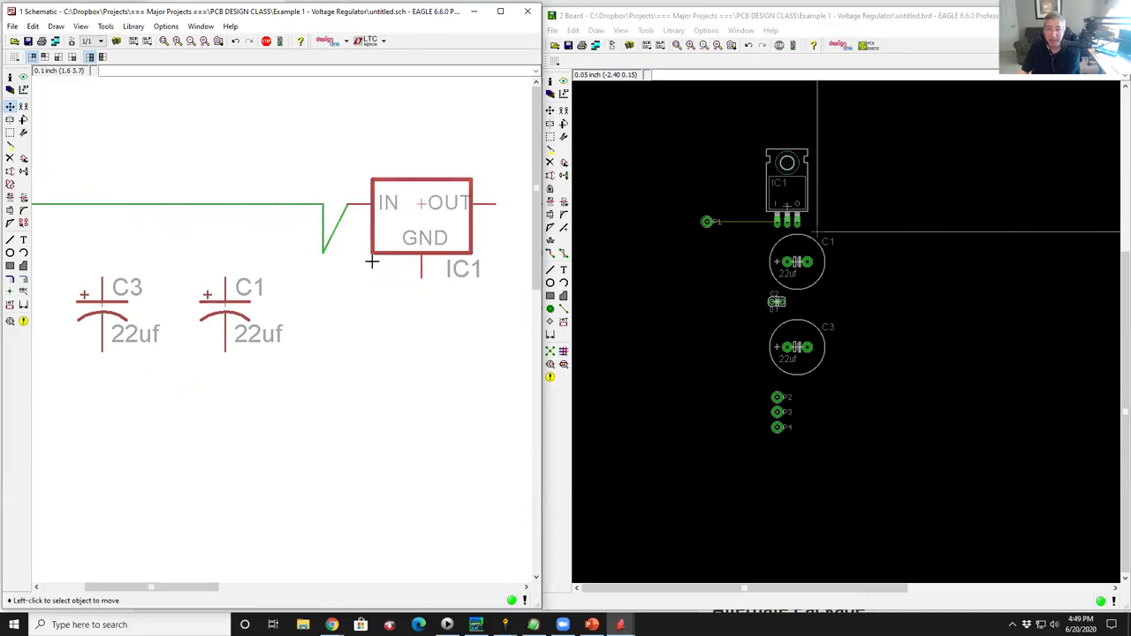
pyautogui.click(324, 253)
pyautogui.click(328, 197)
pyautogui.scroll(-4, 189, 253)
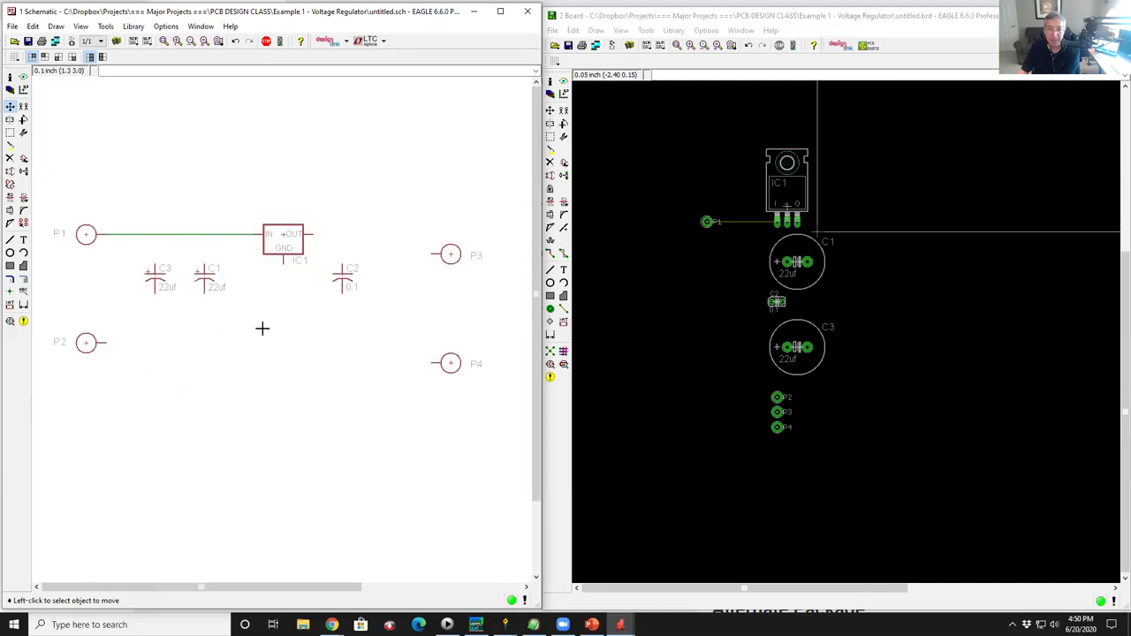
# Connect P3 to IC1's OUT pin by placing their pins end to end, and pull P3 out past C2 along the same line.
pyautogui.click(457, 257)
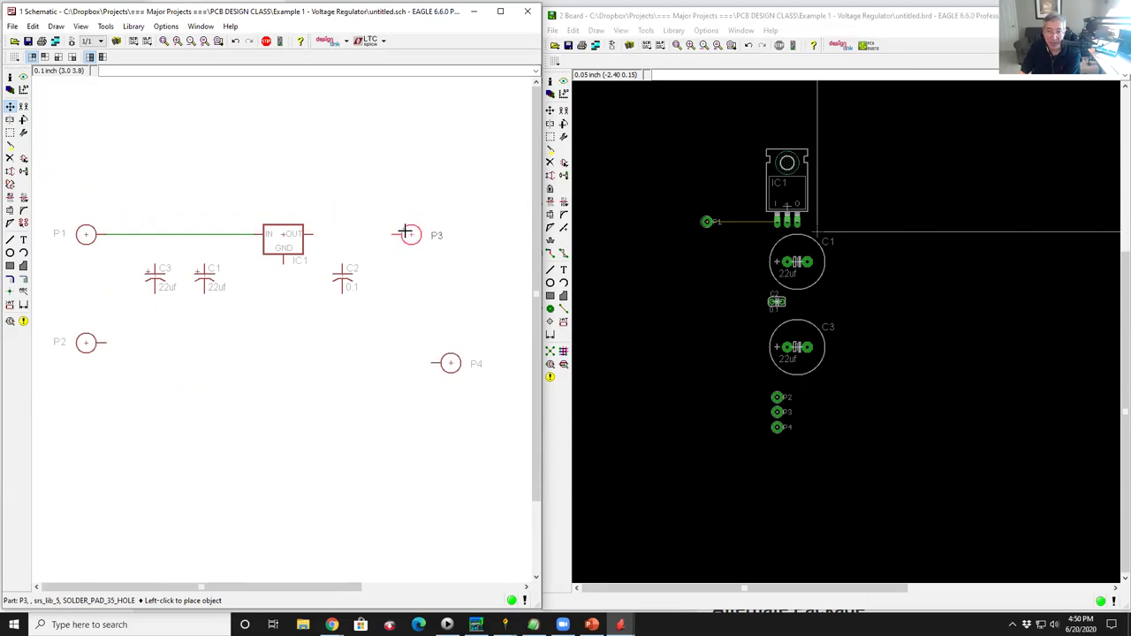
pyautogui.rightClick(346, 232)
pyautogui.click(349, 228)
pyautogui.click(348, 230)
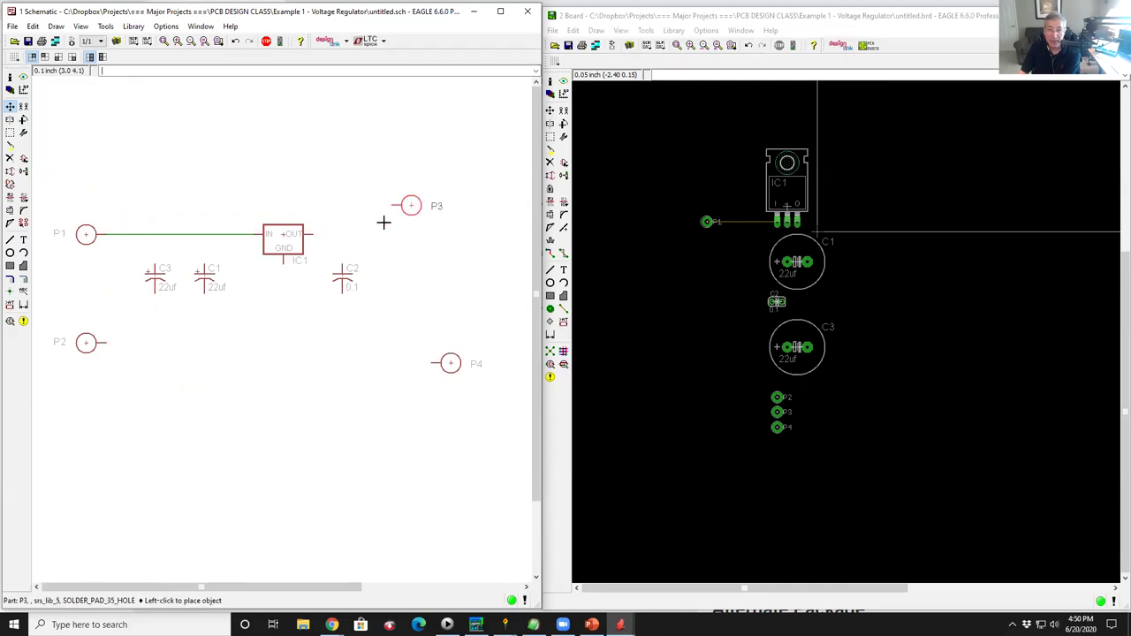
pyautogui.click(345, 231)
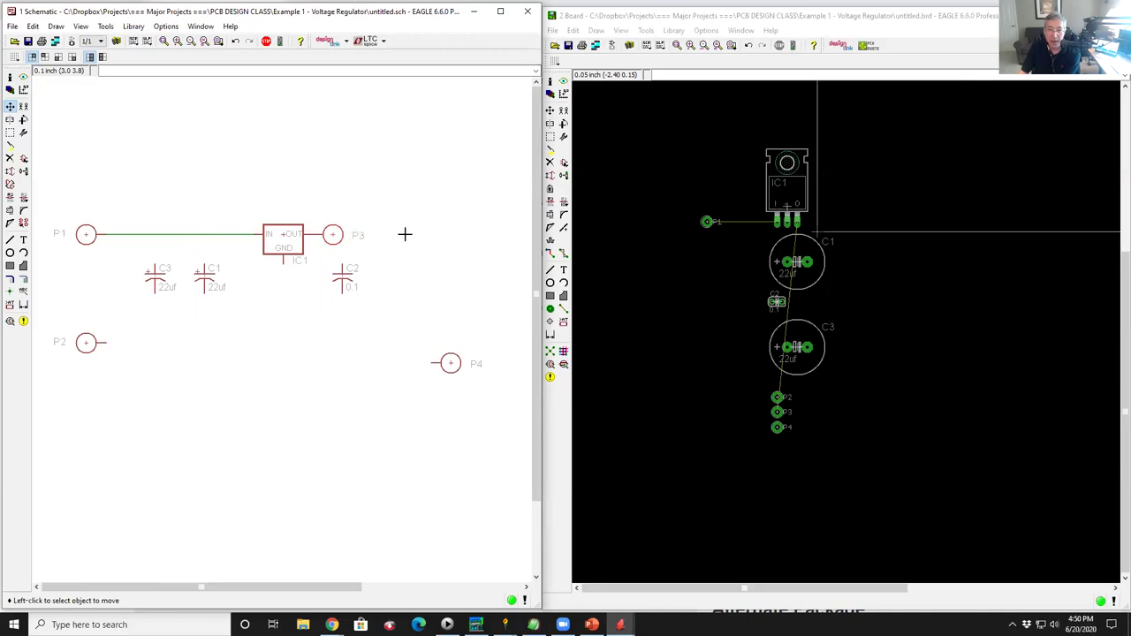
pyautogui.click(344, 239)
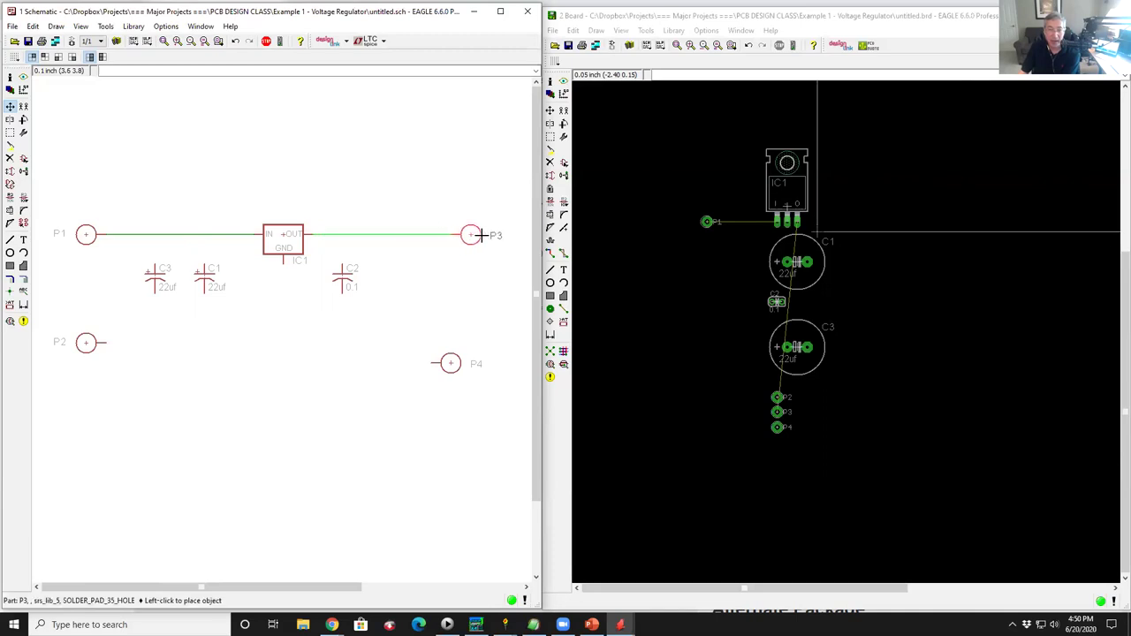
pyautogui.click(478, 235)
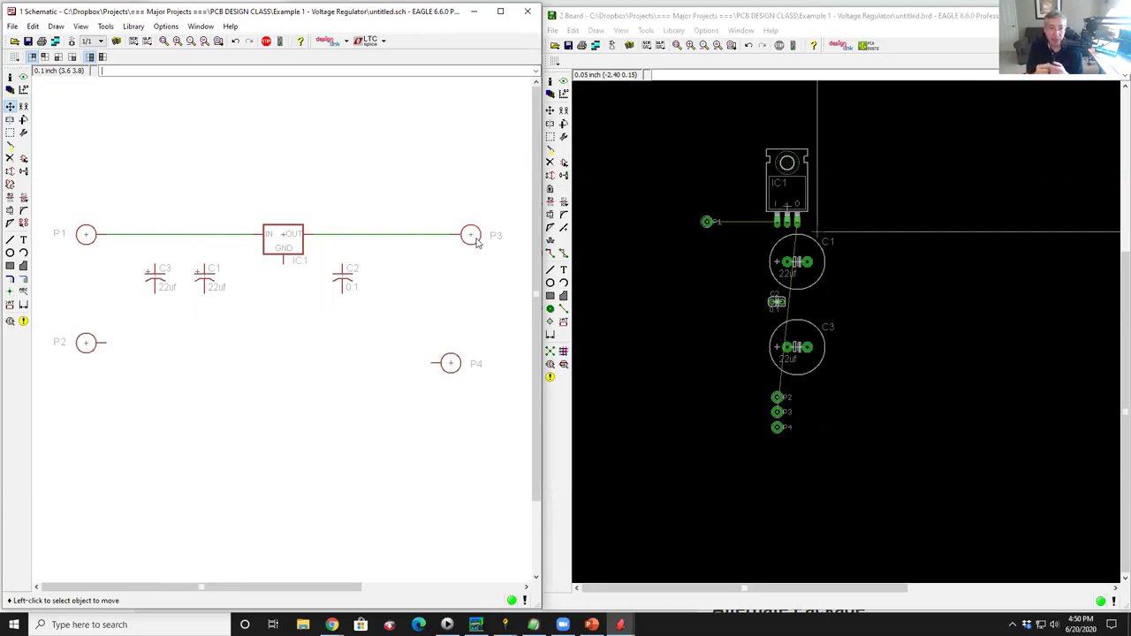
# Move P1 in the schematic closer to C3 on the IN line and reposition P3 level with IC1's OUT pin.
pyautogui.click(85, 235)
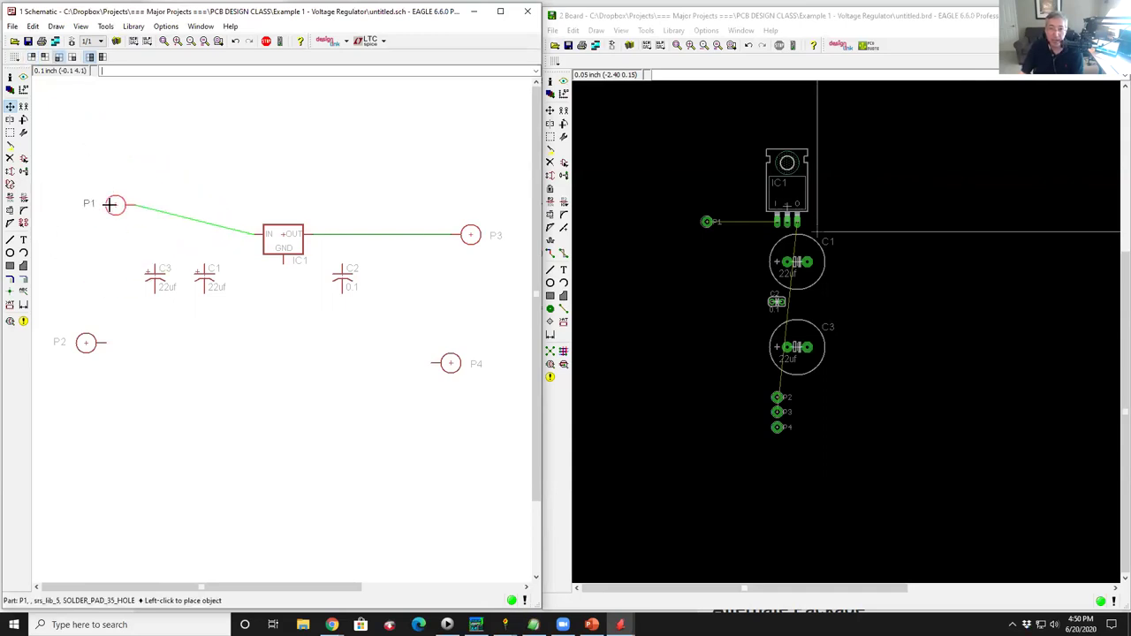
pyautogui.click(113, 235)
pyautogui.click(470, 235)
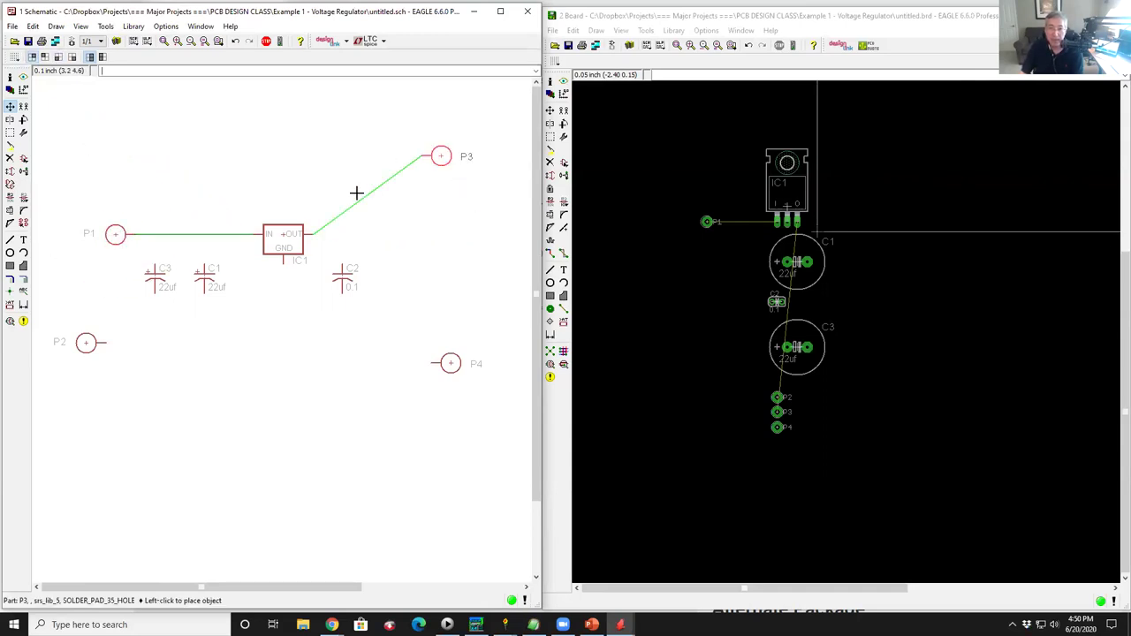
pyautogui.click(470, 234)
# Move pads P2 and P4 in the schematic level with each other below P1 and P3.
pyautogui.click(85, 343)
pyautogui.click(115, 353)
pyautogui.click(458, 365)
pyautogui.click(460, 352)
# Draw a straight horizontal net from pad P2 to pad P4 in the schematic.
pyautogui.click(23, 279)
pyautogui.click(137, 357)
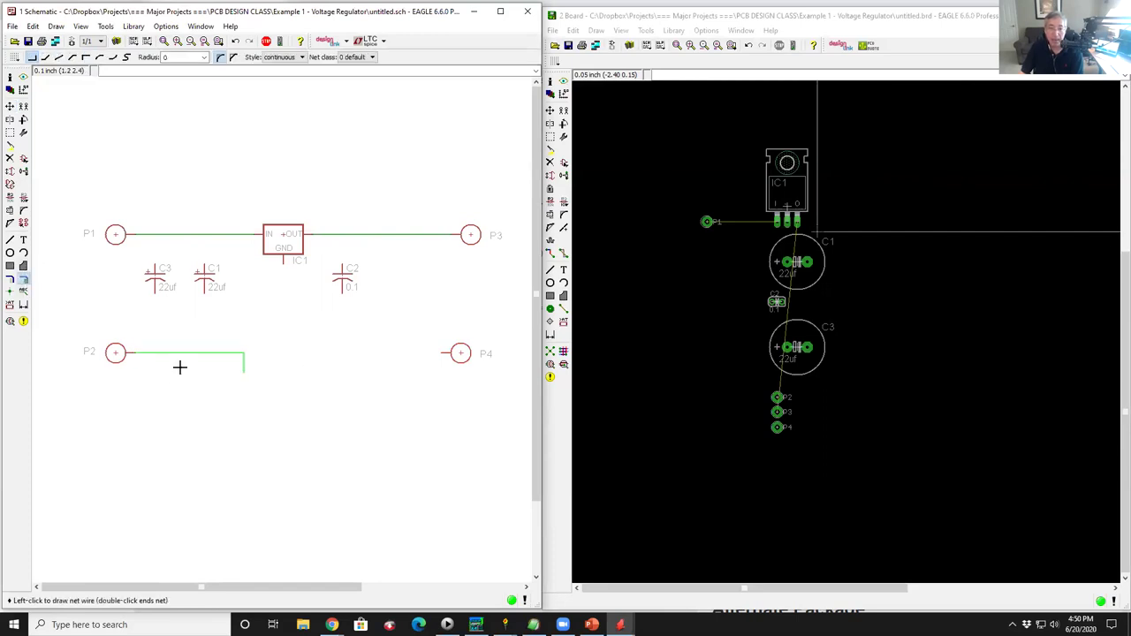
pyautogui.click(440, 353)
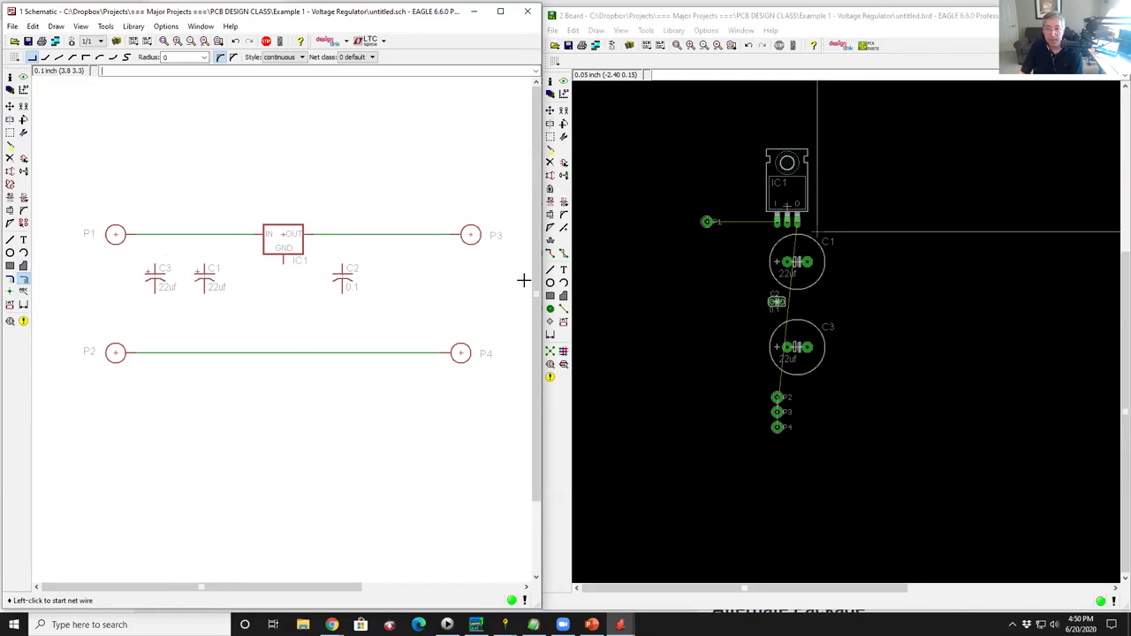
# Examine the empty board outline and the parts lying beside its lower-left corner.
pyautogui.click(550, 110)
pyautogui.scroll(-4, 650, 292)
pyautogui.scroll(2, 669, 274)
pyautogui.scroll(1, 651, 319)
pyautogui.scroll(-2, 676, 243)
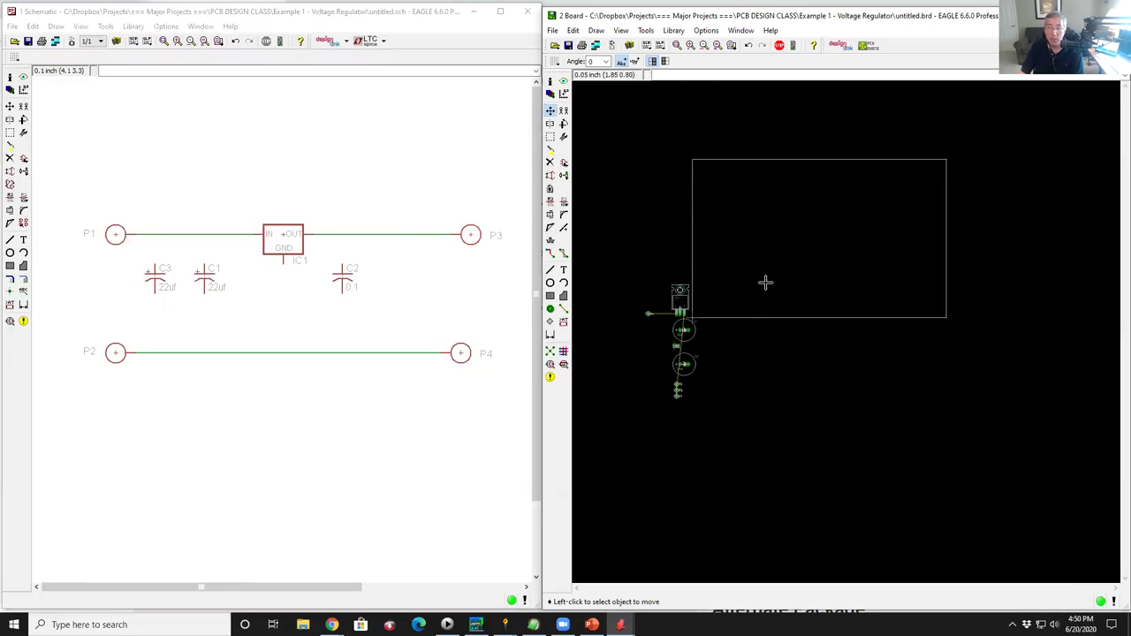
pyautogui.scroll(1, 732, 238)
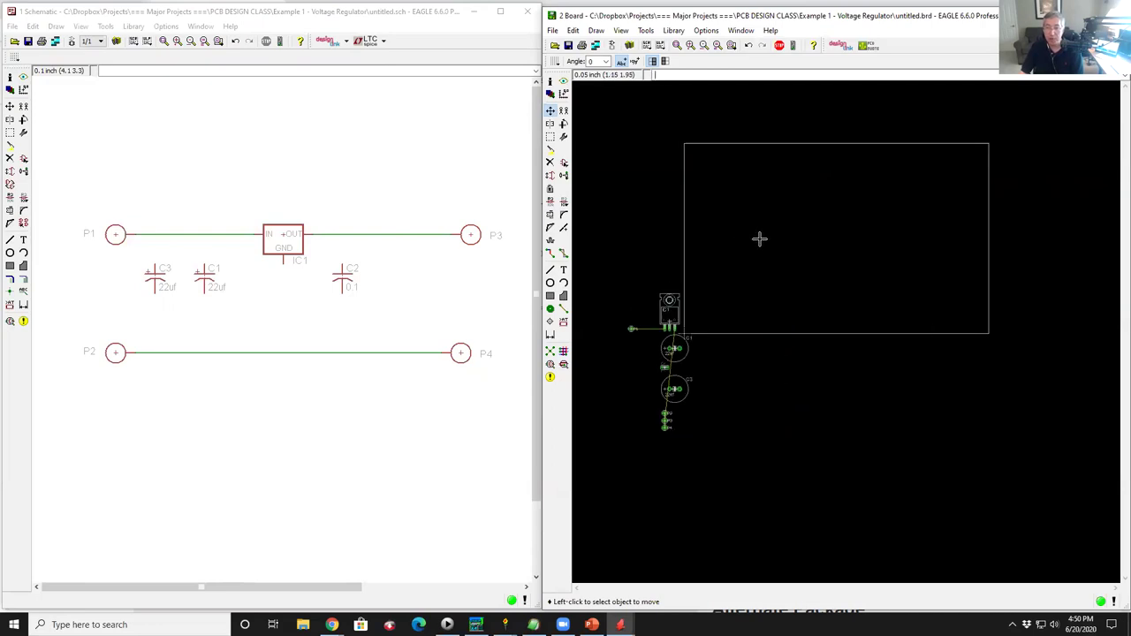
pyautogui.scroll(1, 756, 247)
pyautogui.scroll(-1, 624, 275)
pyautogui.scroll(1, 656, 263)
pyautogui.scroll(3, 655, 279)
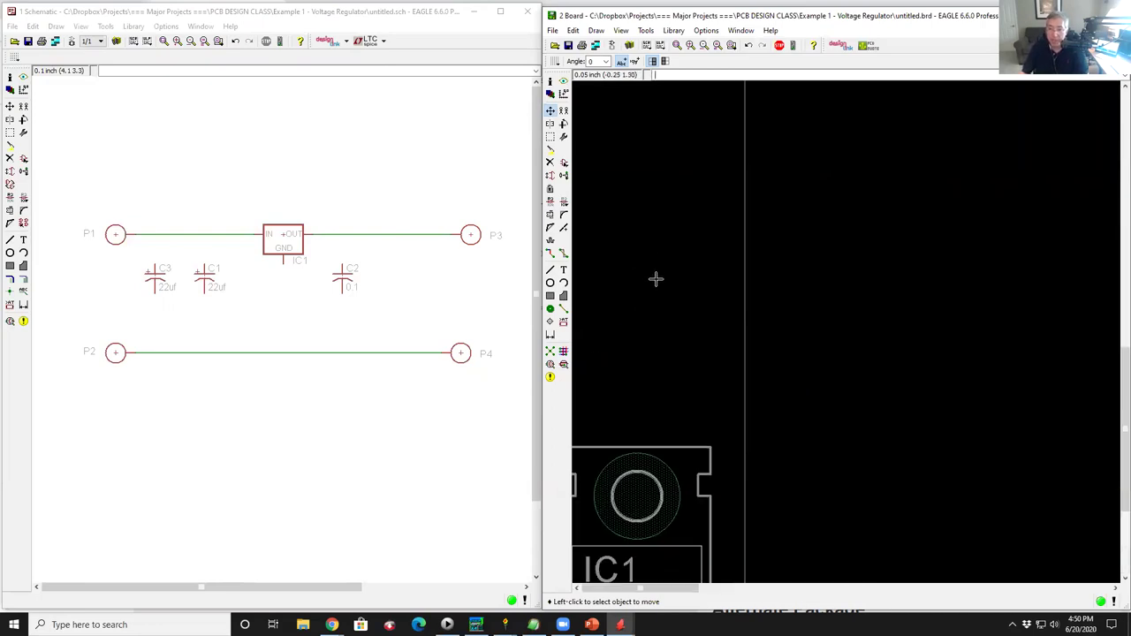
pyautogui.scroll(-5, 671, 253)
pyautogui.scroll(-1, 676, 261)
pyautogui.scroll(1, 698, 270)
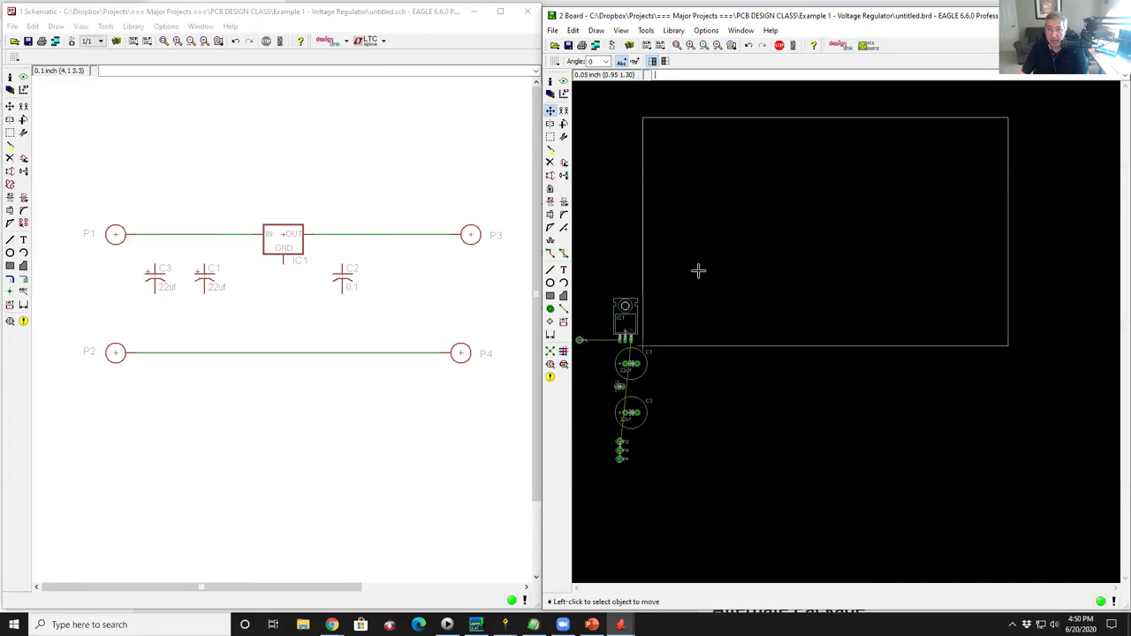
# Turn on the board's grid display with a size of 0.025 inch and check the grid around IC1 and the capacitors.
pyautogui.click(621, 30)
pyautogui.click(633, 43)
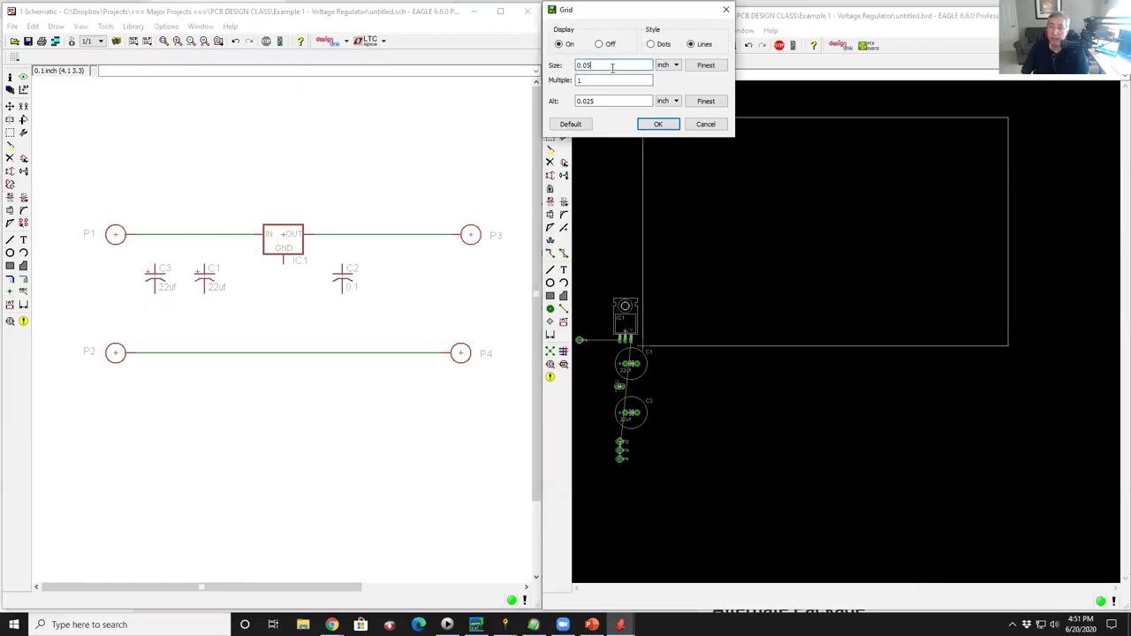
pyautogui.click(614, 65)
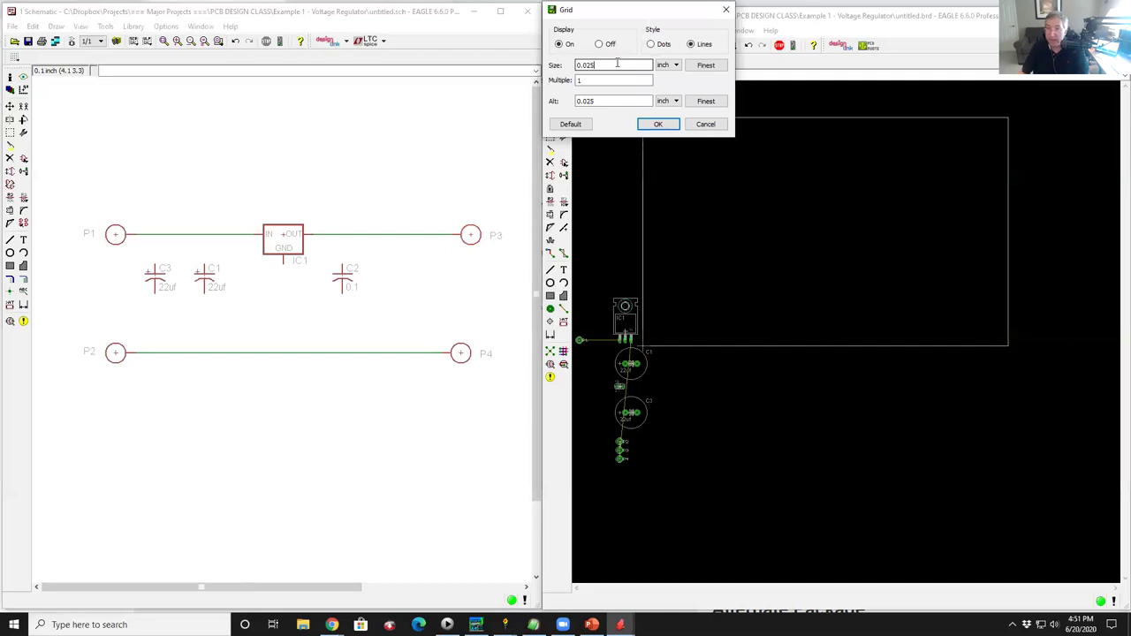
pyautogui.press('Return')
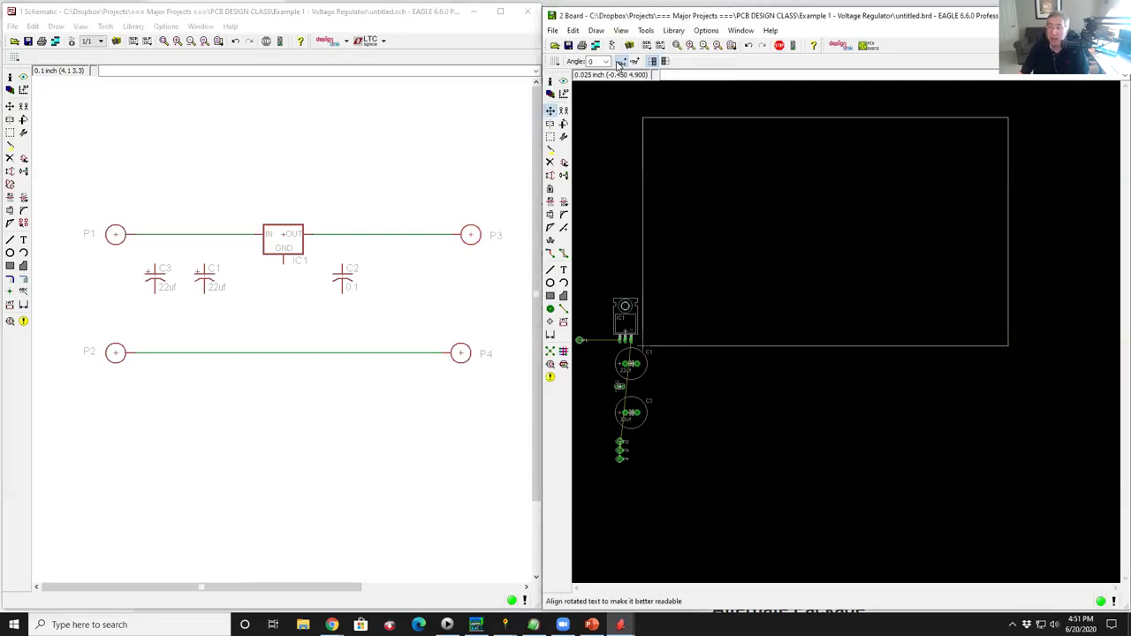
pyautogui.scroll(1, 621, 323)
pyautogui.scroll(2, 621, 324)
pyautogui.scroll(1, 783, 313)
pyautogui.scroll(-1, 769, 305)
pyautogui.scroll(-3, 629, 301)
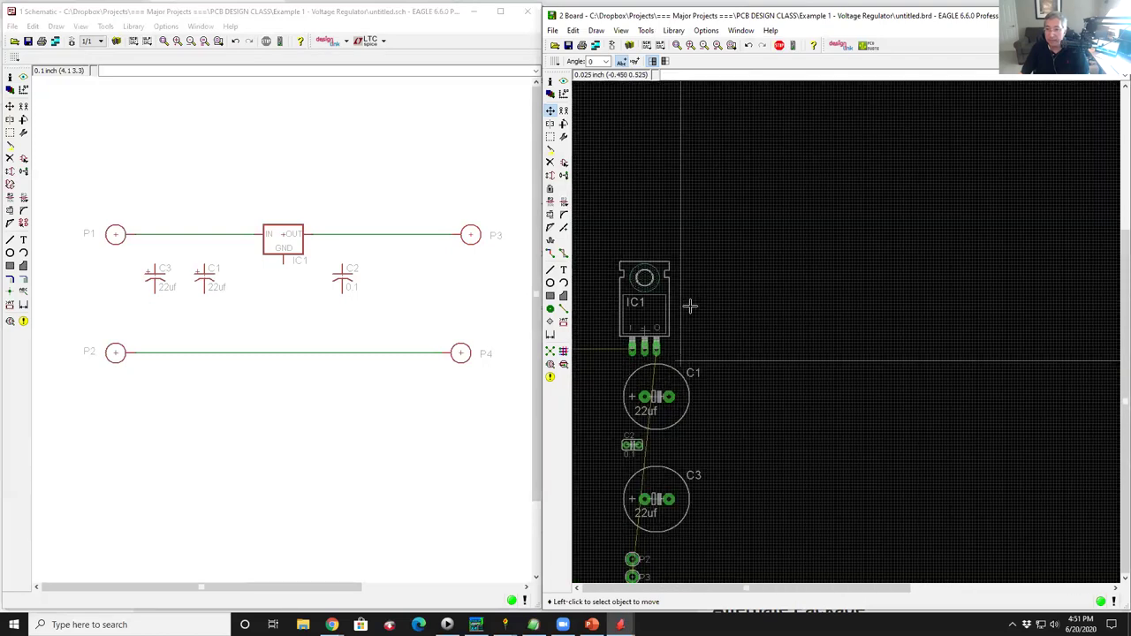
pyautogui.scroll(1, 623, 325)
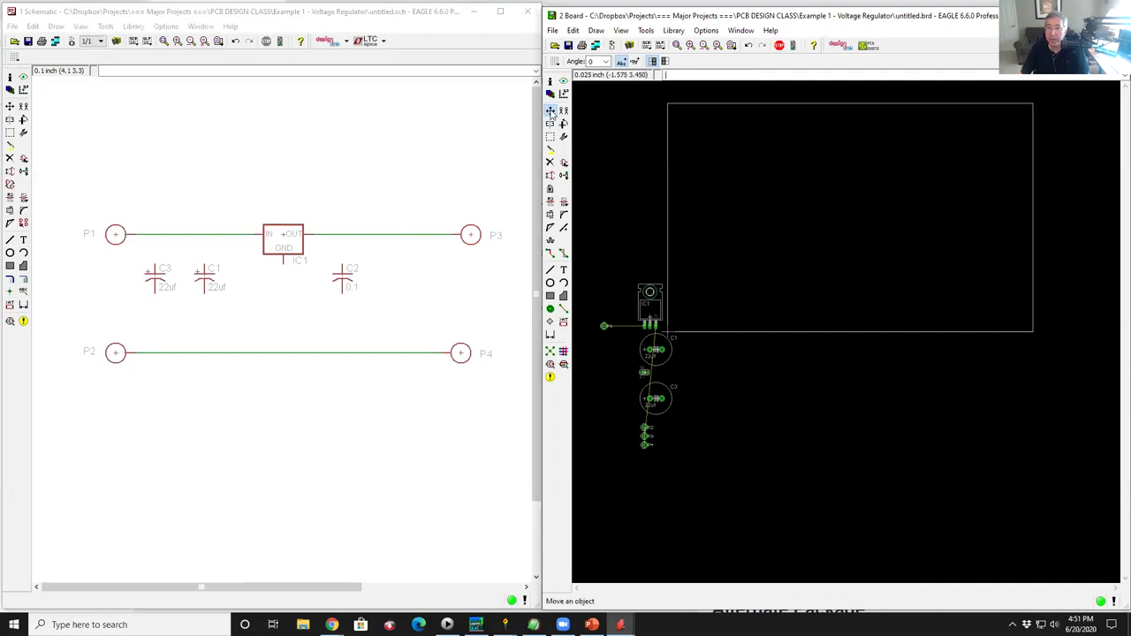
# Shrink the board outline to about 2.42 by 1.89 inches by moving its upper and right edges inward.
pyautogui.click(854, 103)
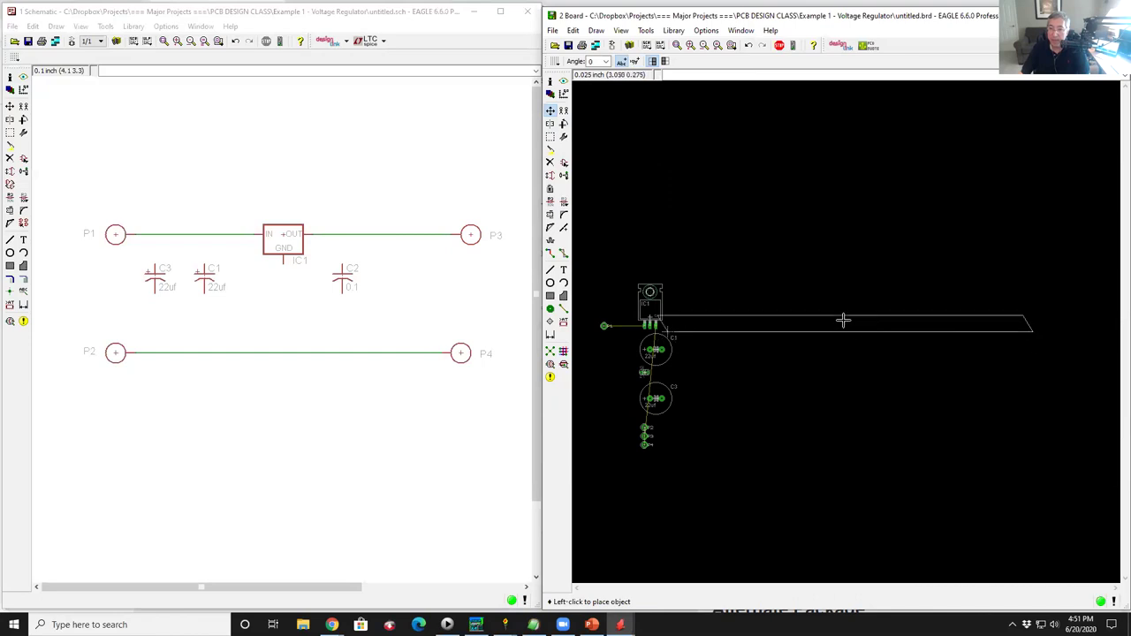
pyautogui.scroll(2, 852, 292)
pyautogui.scroll(-2, 873, 251)
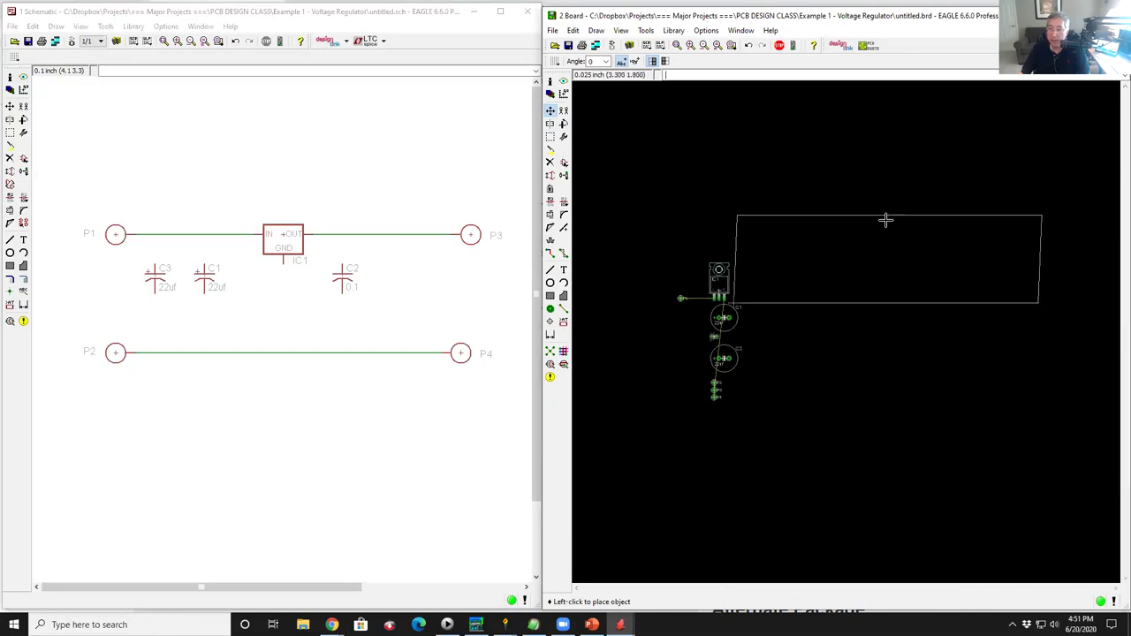
pyautogui.click(889, 212)
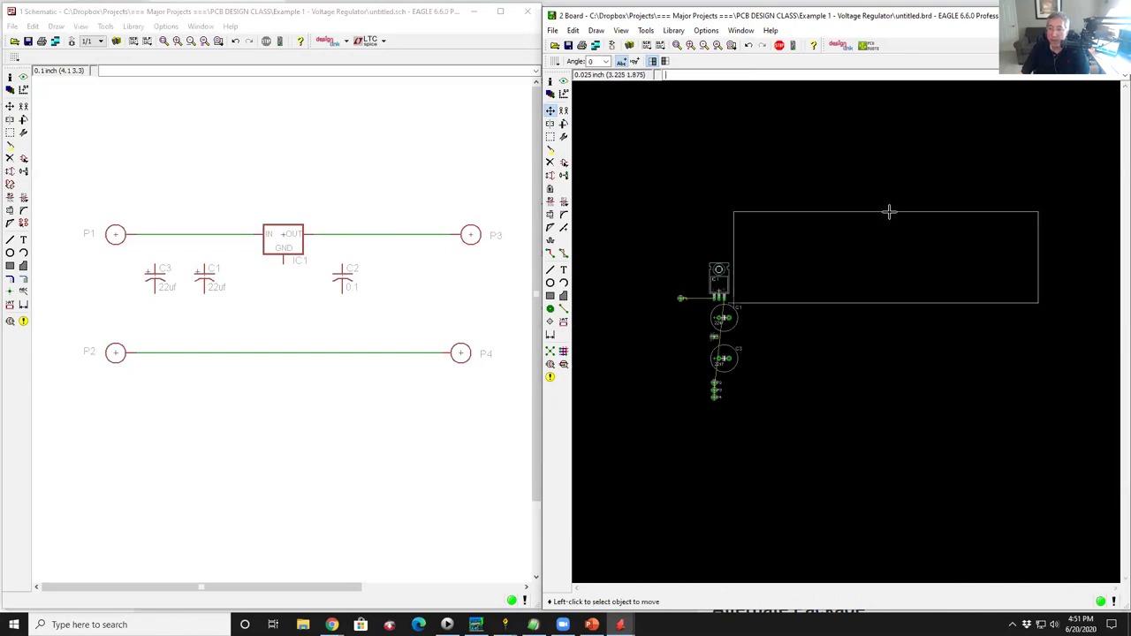
pyautogui.click(1038, 262)
pyautogui.click(851, 258)
pyautogui.scroll(4, 777, 269)
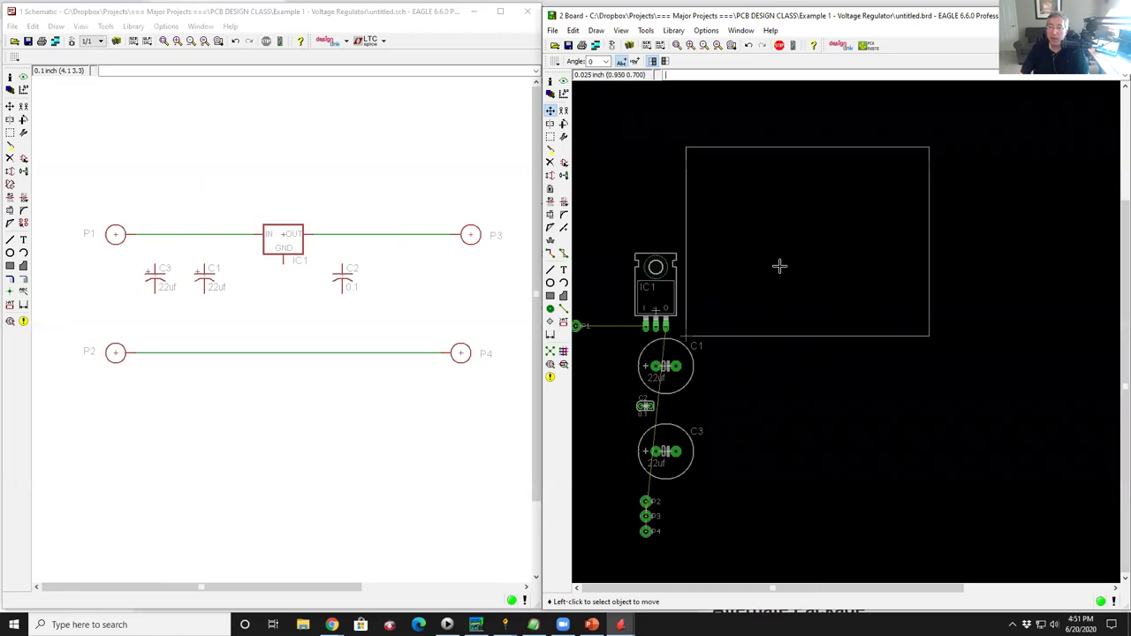
# Check the end coordinates and length of the board outline's upper edge in its properties.
pyautogui.rightClick(823, 150)
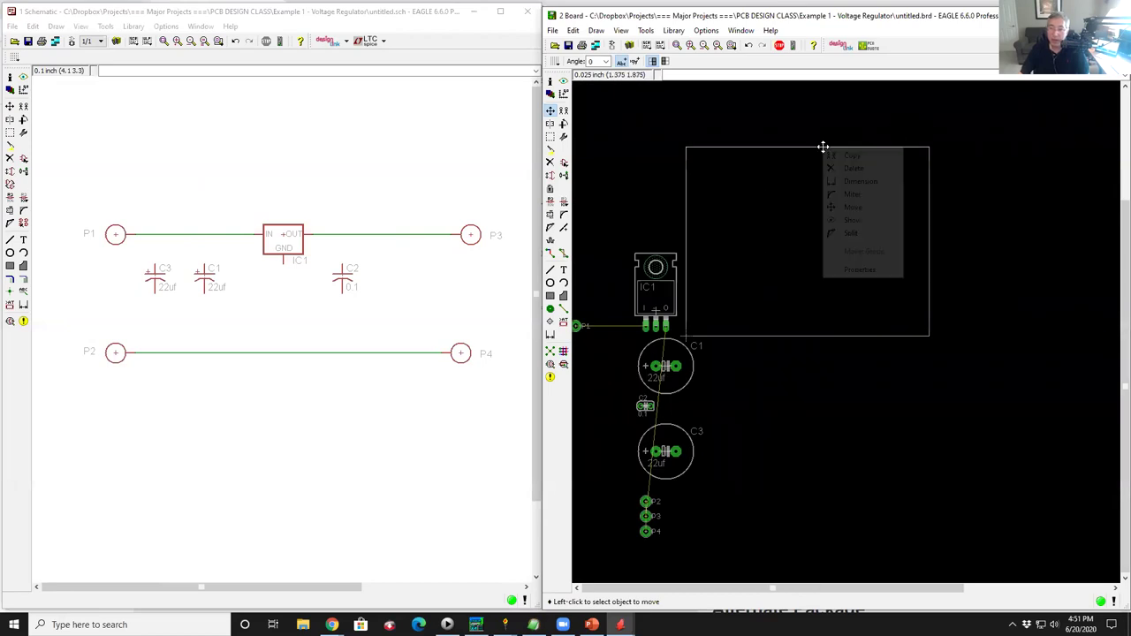
pyautogui.click(853, 270)
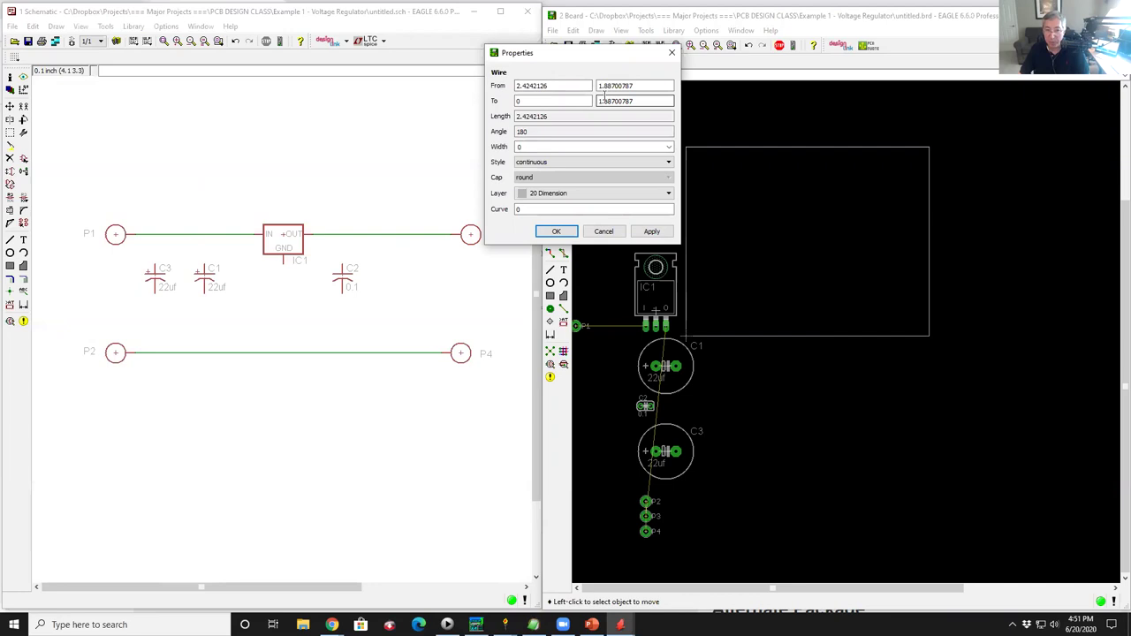
pyautogui.click(604, 232)
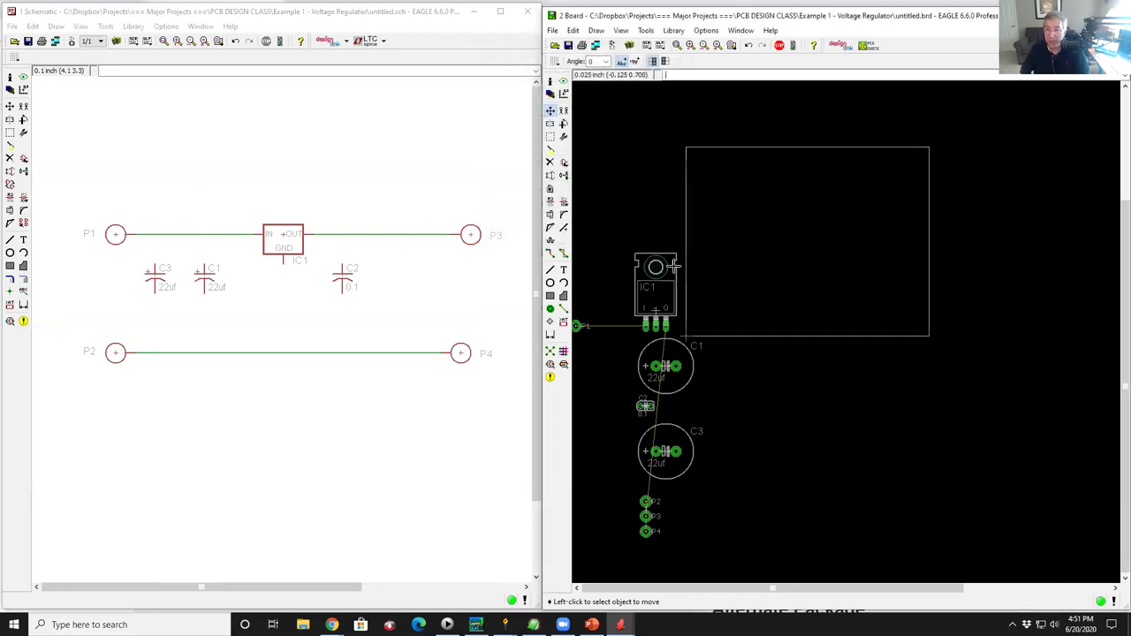
# Move IC1 into the middle of the board outline, with pad P1 to its left and pad P3 to its right.
pyautogui.click(551, 111)
pyautogui.click(656, 311)
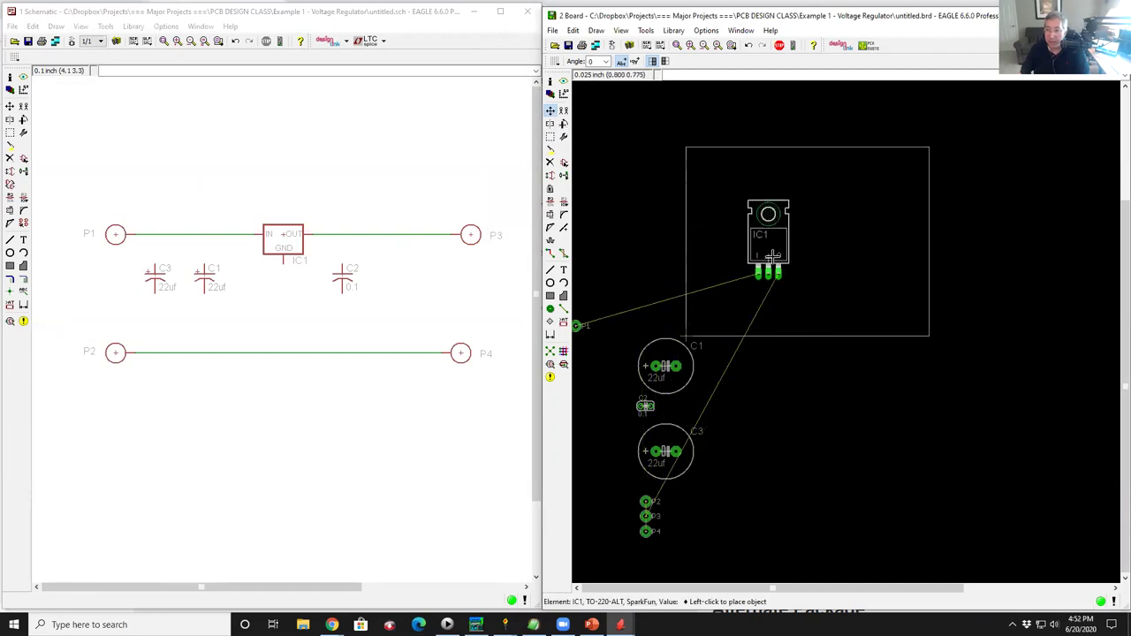
pyautogui.click(806, 250)
pyautogui.click(577, 326)
pyautogui.click(715, 249)
pyautogui.click(646, 516)
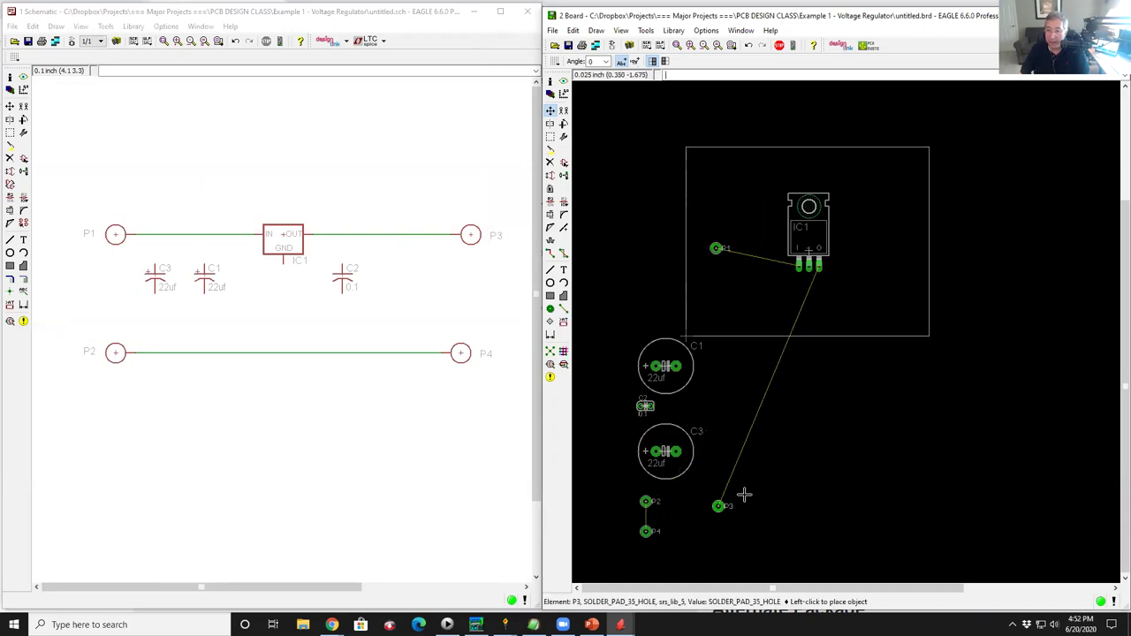
pyautogui.click(896, 250)
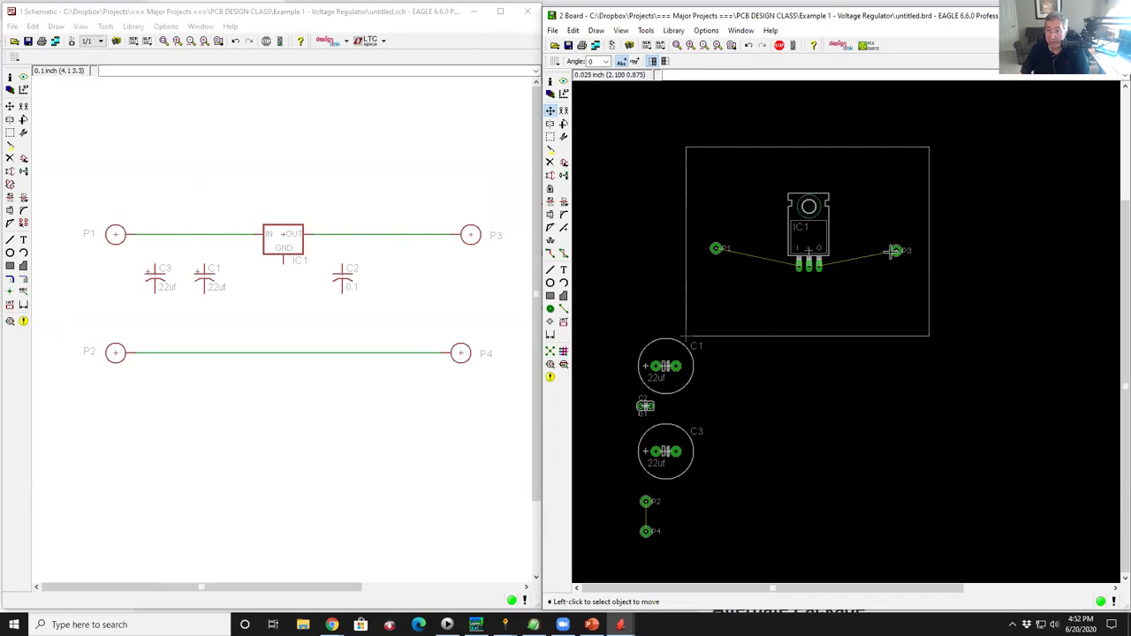
# Move capacitor C1 inside the board outline below pad P1, rotated to 270 degrees.
pyautogui.click(665, 366)
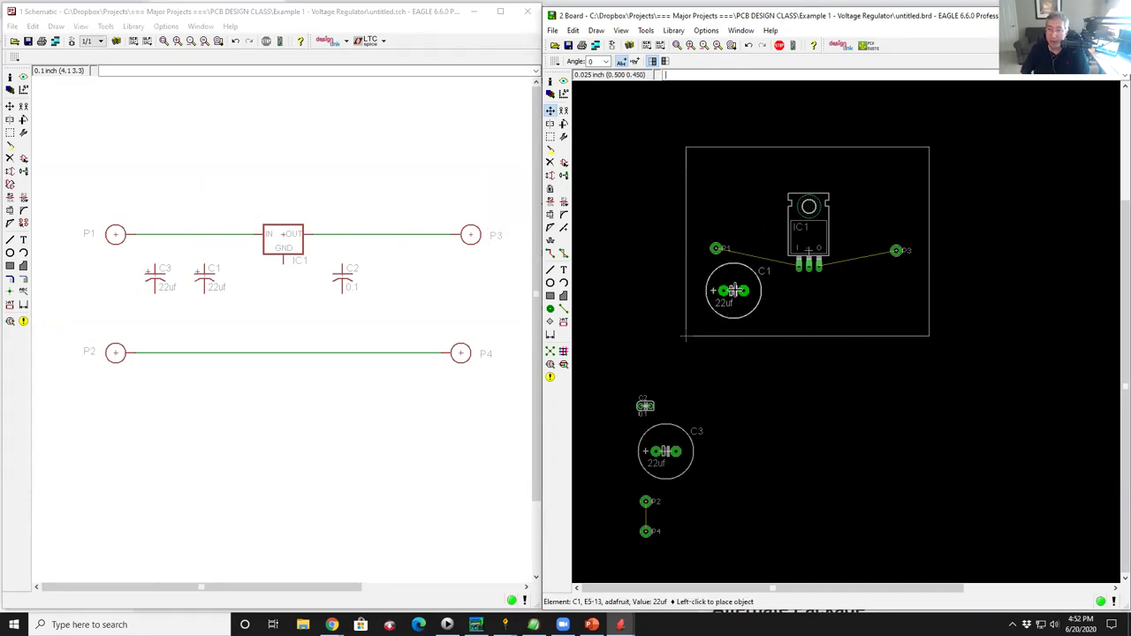
pyautogui.rightClick(740, 296)
pyautogui.rightClick(741, 295)
pyautogui.rightClick(741, 293)
pyautogui.rightClick(741, 292)
pyautogui.rightClick(740, 289)
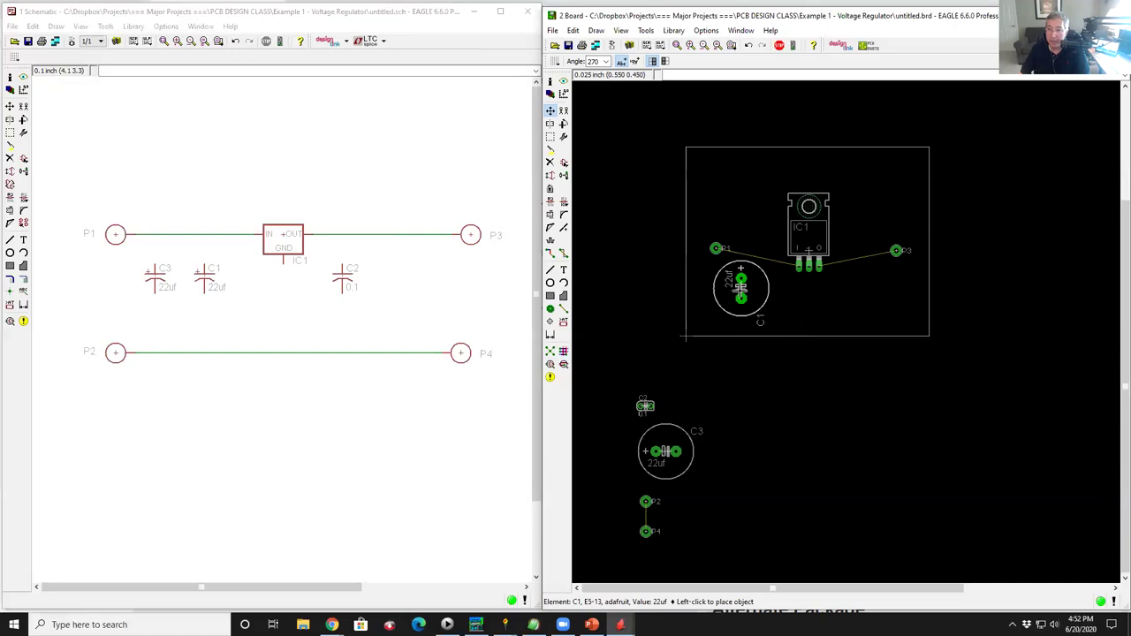
pyautogui.click(737, 287)
# Move capacitor C3 to the right of C1 below IC1 on the board, rotated to 270 degrees.
pyautogui.click(664, 452)
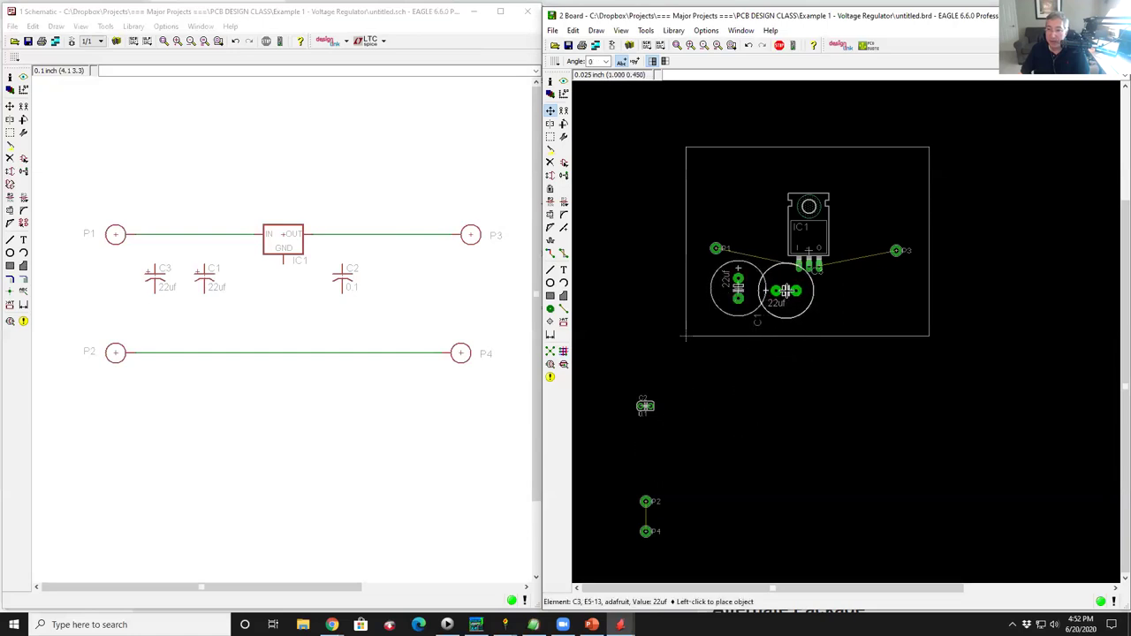
pyautogui.rightClick(788, 289)
pyautogui.rightClick(792, 287)
pyautogui.rightClick(795, 285)
pyautogui.click(798, 284)
# Shift IC1 up toward the board's upper edge and place C2, rotated 90 degrees, to the right of C3.
pyautogui.click(818, 243)
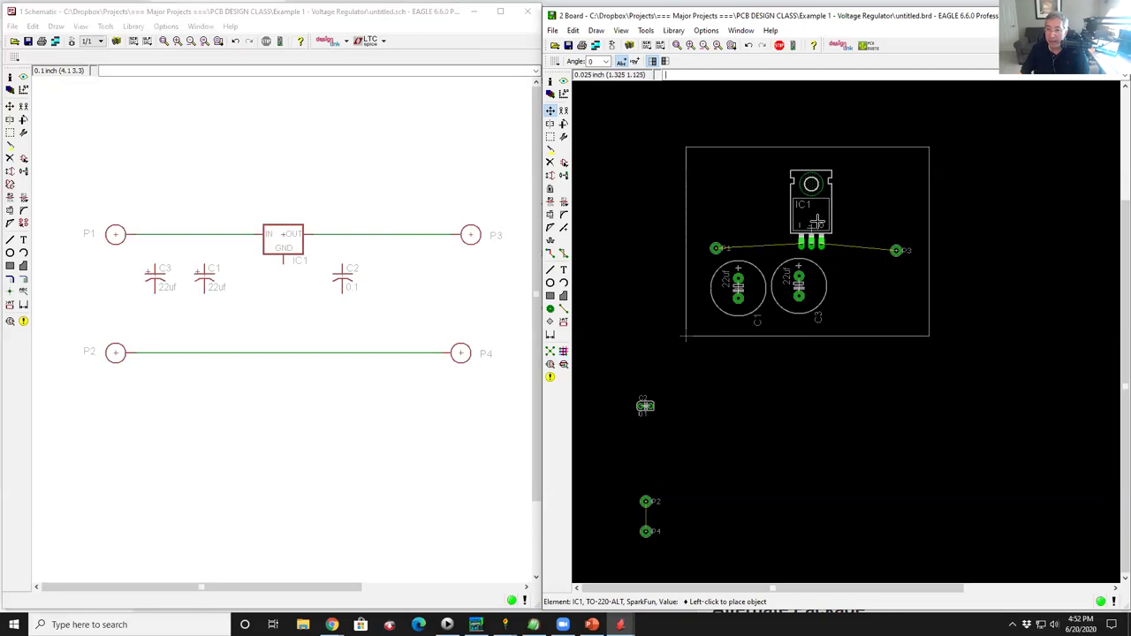
pyautogui.click(822, 215)
pyautogui.click(646, 406)
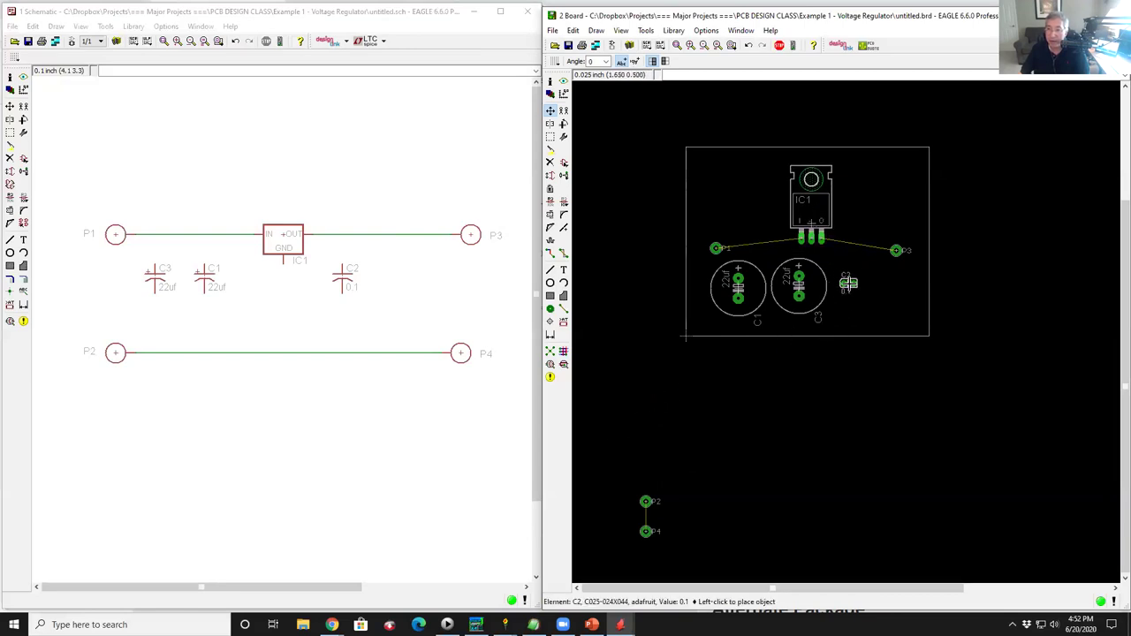
pyautogui.rightClick(855, 286)
pyautogui.click(855, 286)
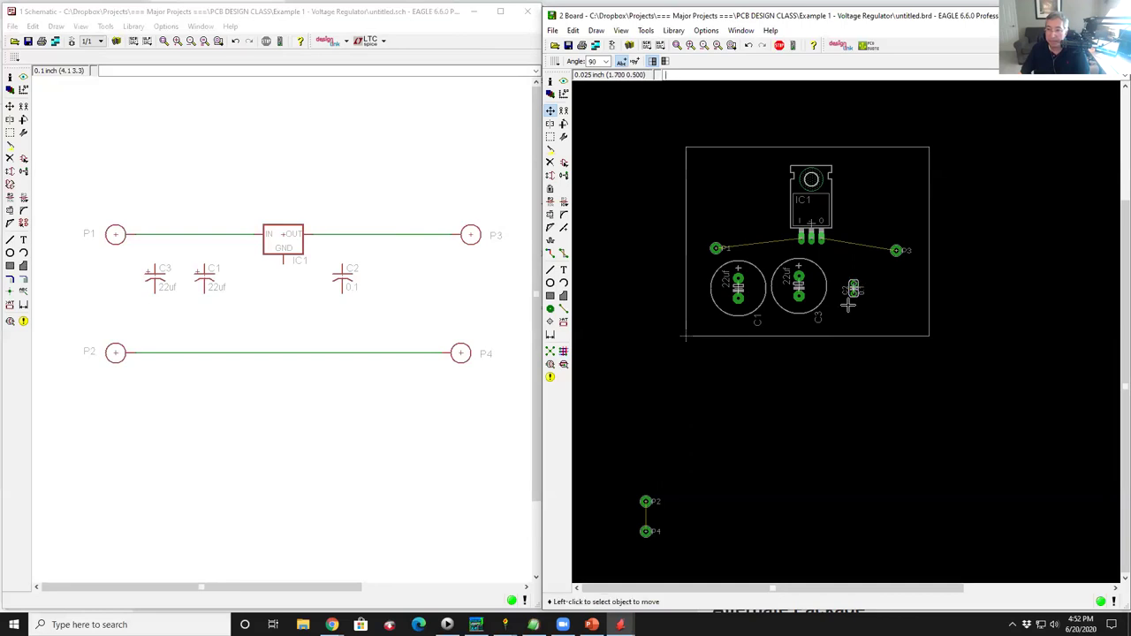
# Move pads P2 and P4 into the lower left and lower right of the board outline, level with each other.
pyautogui.click(646, 501)
pyautogui.click(708, 318)
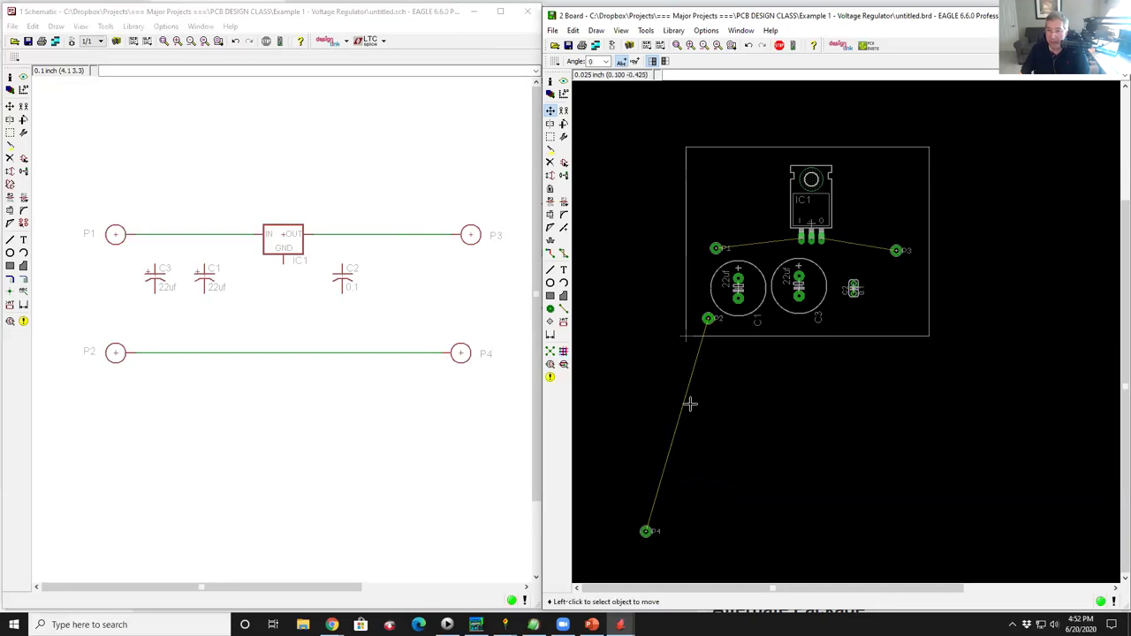
pyautogui.click(646, 531)
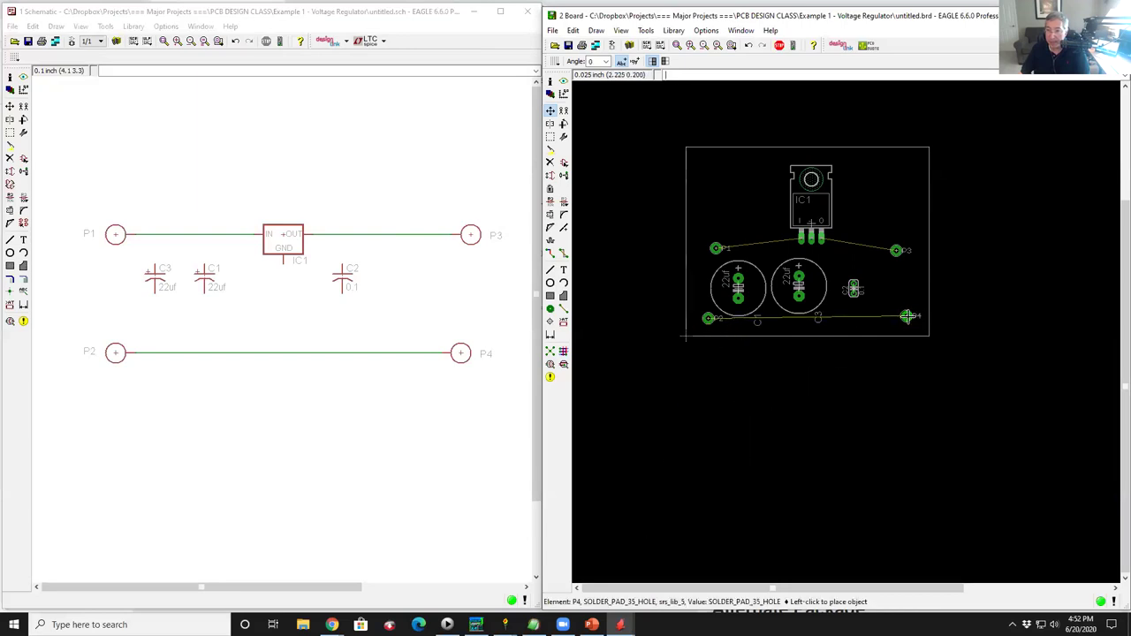
pyautogui.click(899, 318)
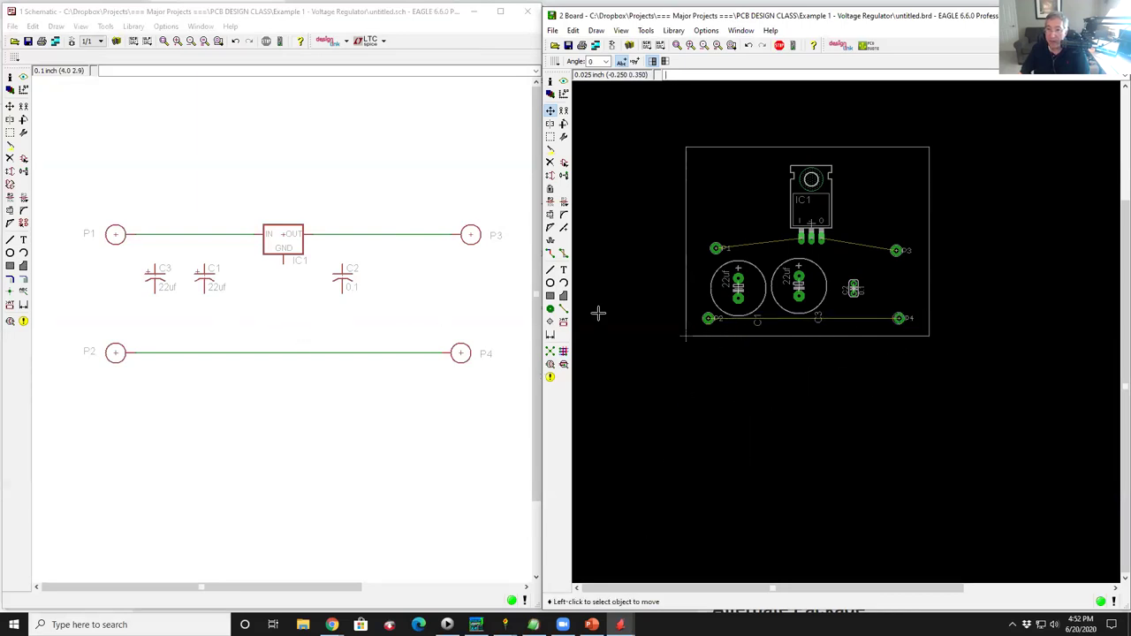
pyautogui.scroll(3, 763, 251)
pyautogui.scroll(-1, 763, 256)
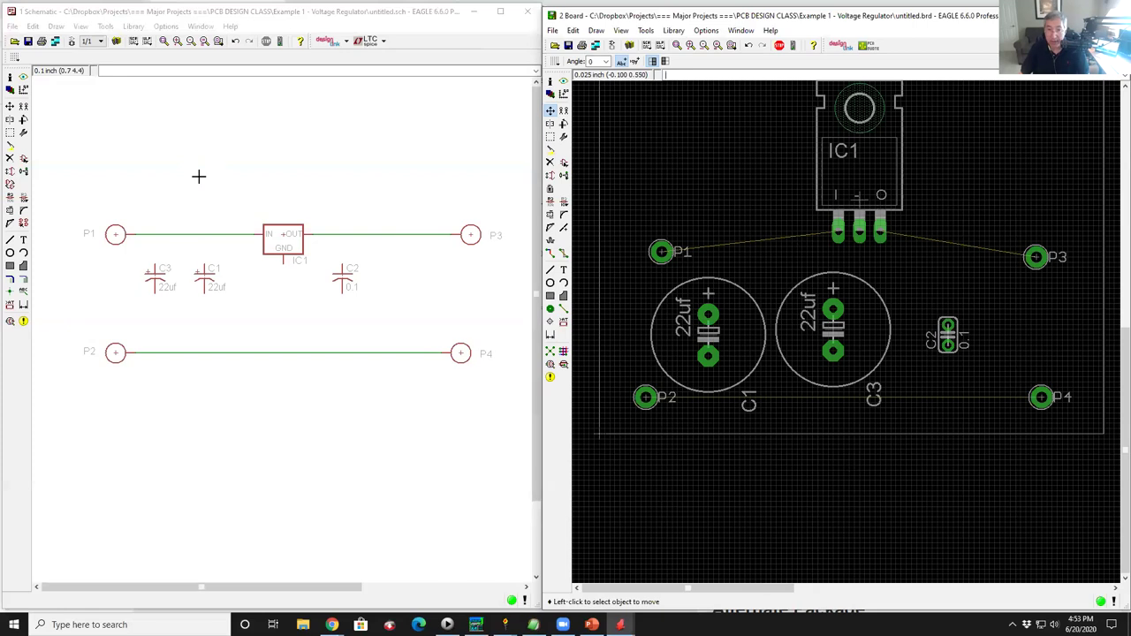
# Place a name label on the schematic net between pad P1 and IC1's input.
pyautogui.rightClick(174, 233)
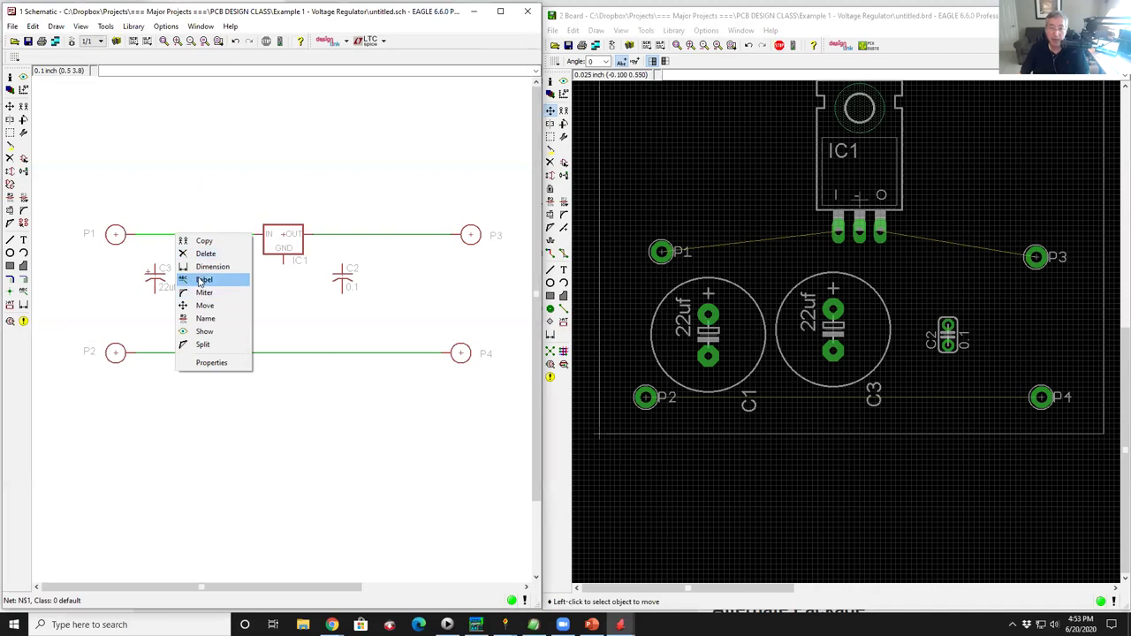
pyautogui.click(230, 280)
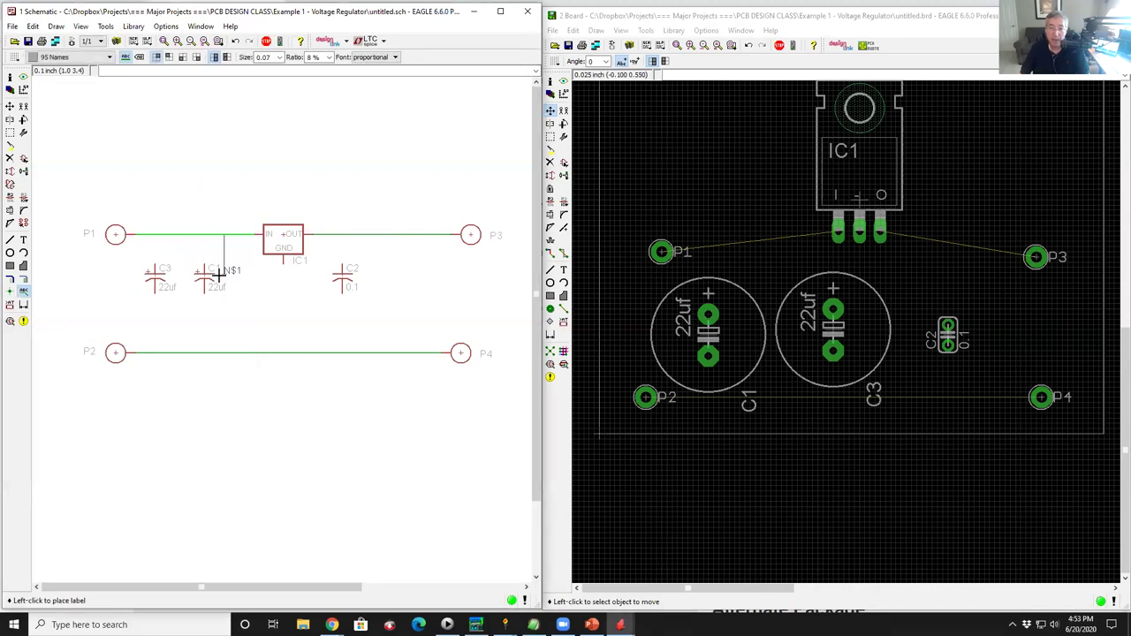
pyautogui.scroll(2, 177, 244)
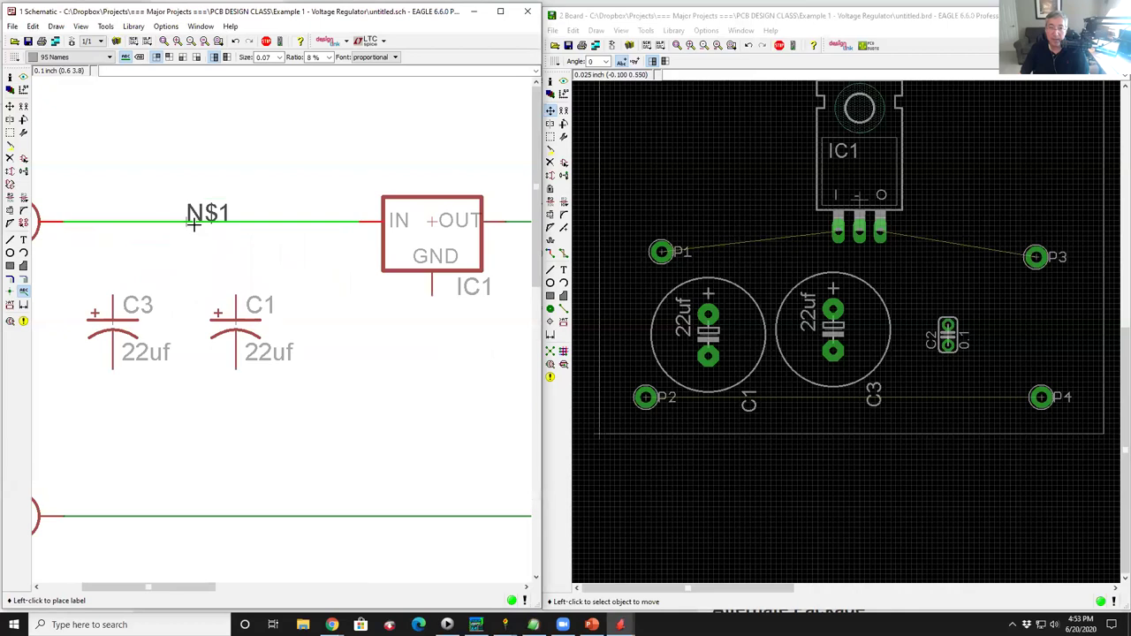
pyautogui.click(190, 223)
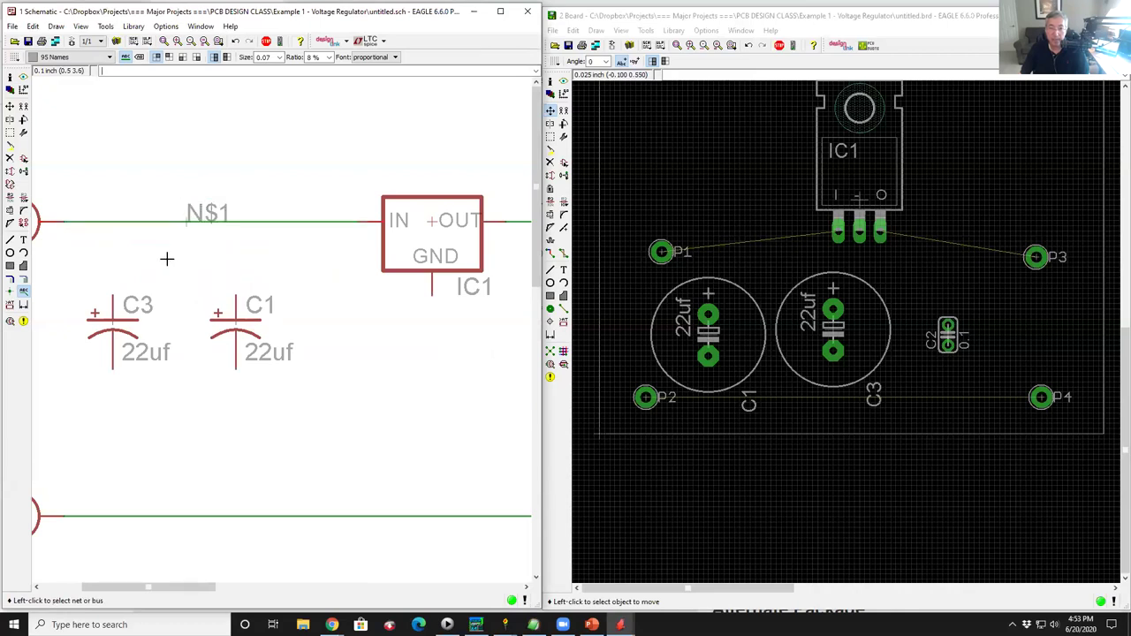
# Place a name label on the schematic net between IC1's output and pad P3.
pyautogui.scroll(-3, 111, 185)
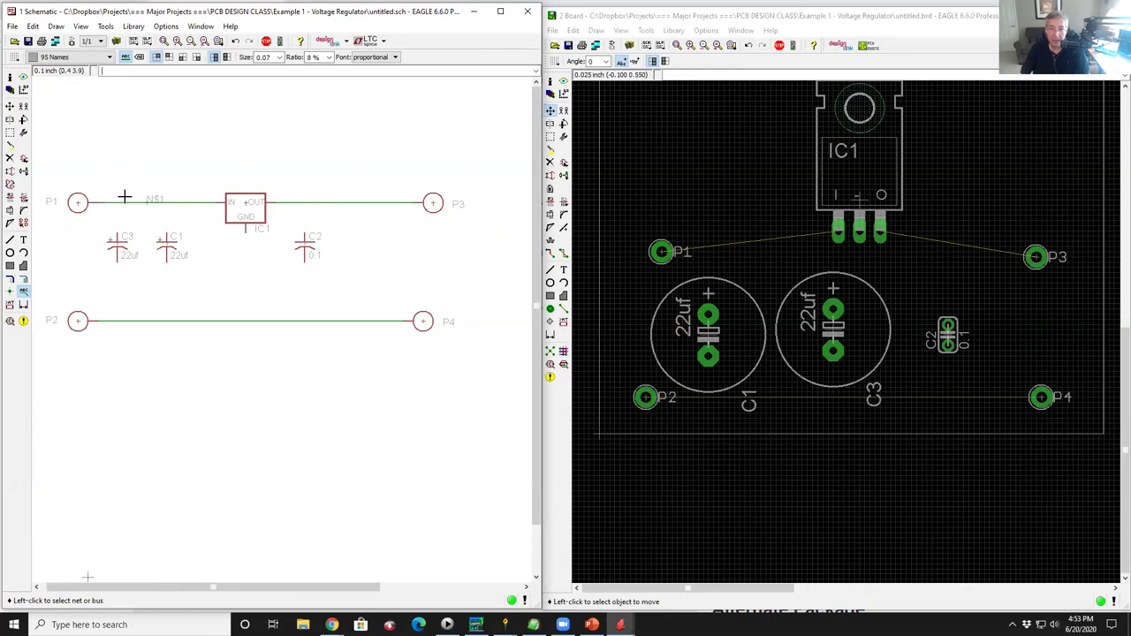
pyautogui.click(326, 203)
pyautogui.scroll(5, 328, 200)
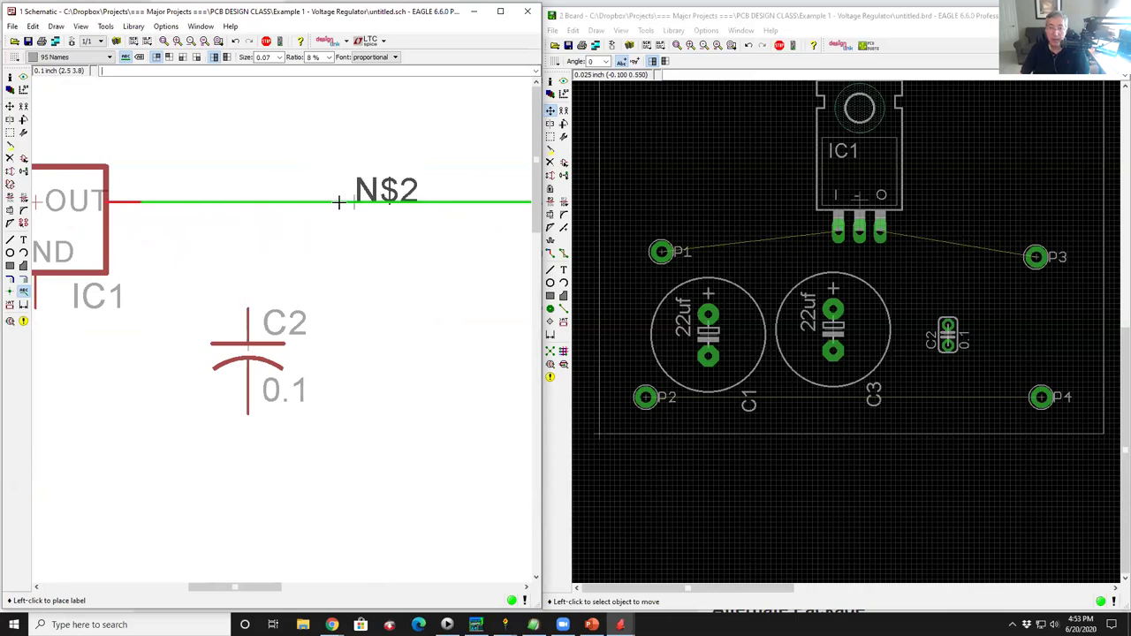
pyautogui.scroll(-4, 182, 130)
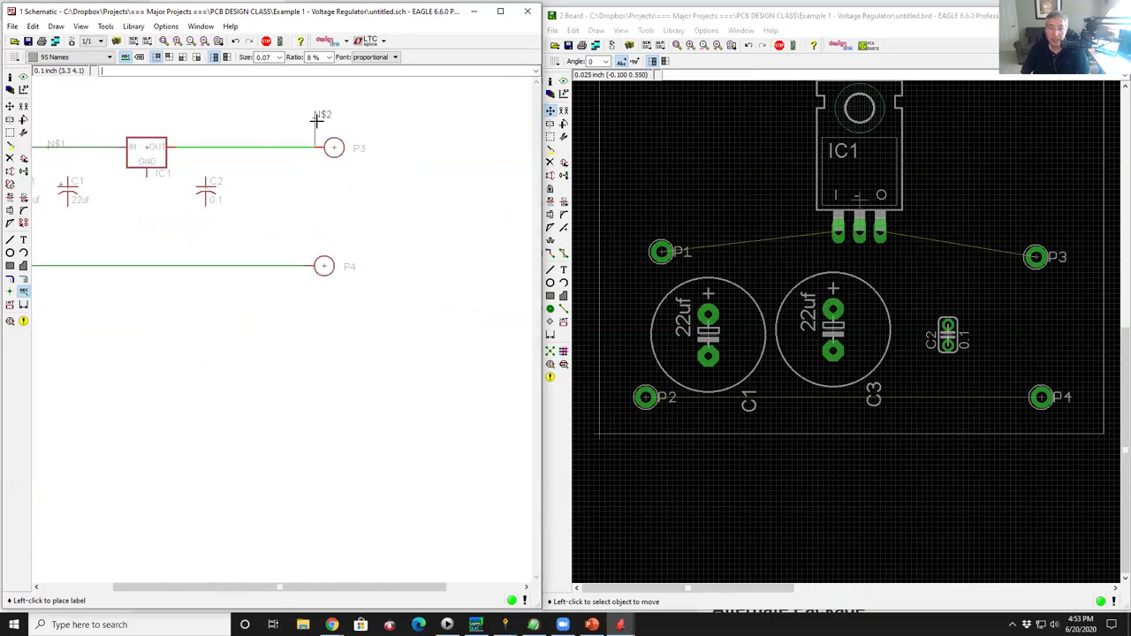
pyautogui.scroll(4, 232, 144)
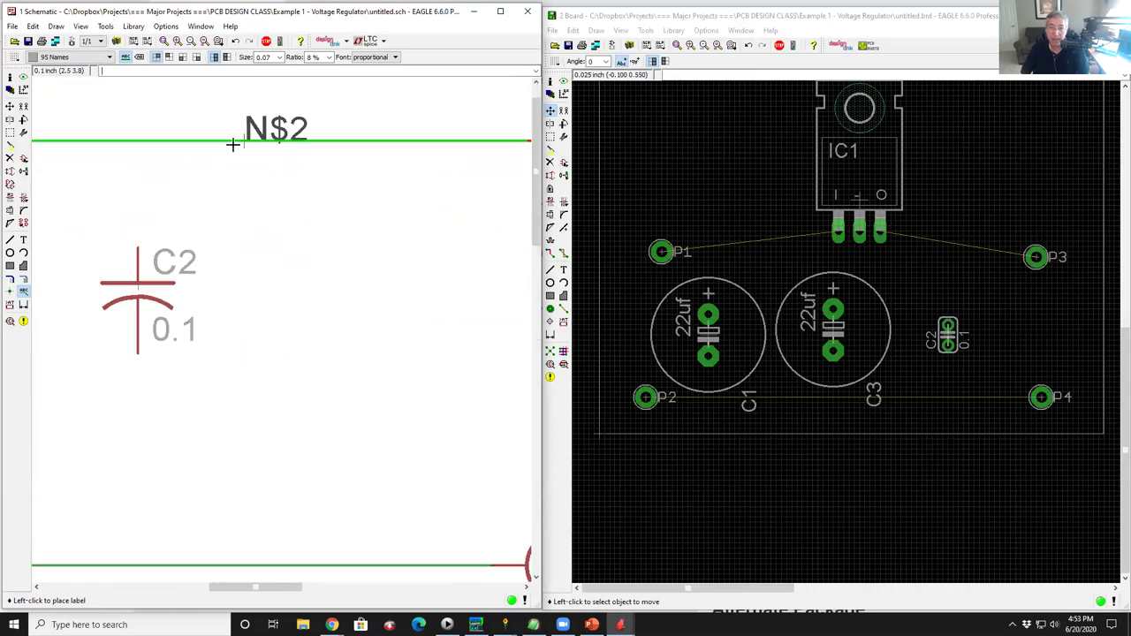
pyautogui.click(241, 134)
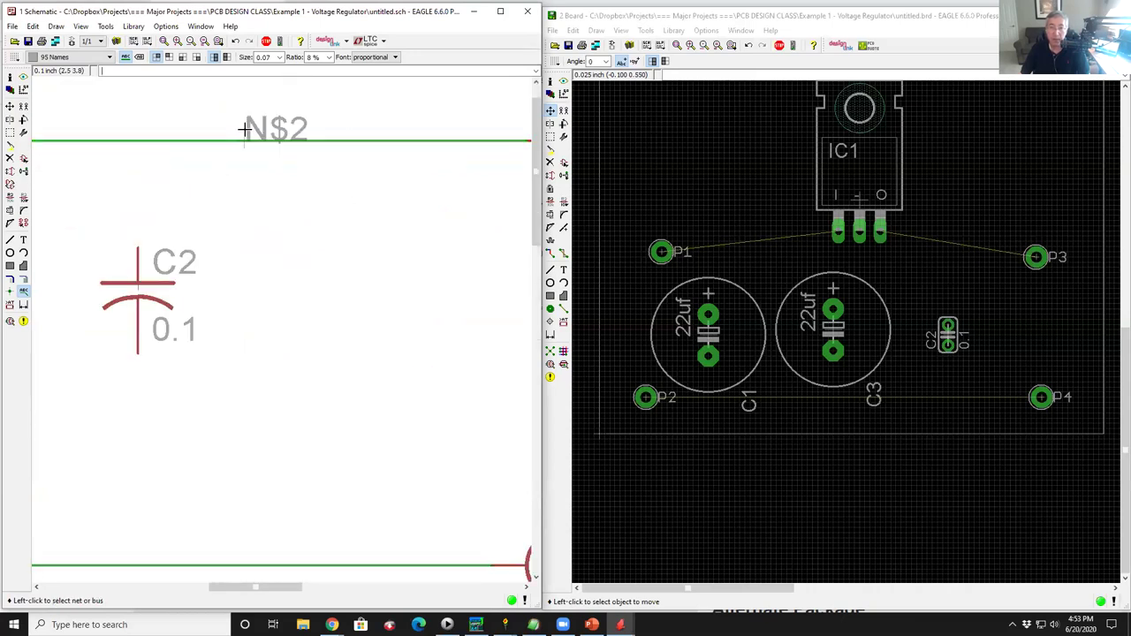
# Place a name label at the middle of the schematic net between pads P2 and P4.
pyautogui.scroll(-5, 355, 127)
pyautogui.scroll(6, 253, 212)
pyautogui.scroll(-4, 283, 212)
pyautogui.click(269, 213)
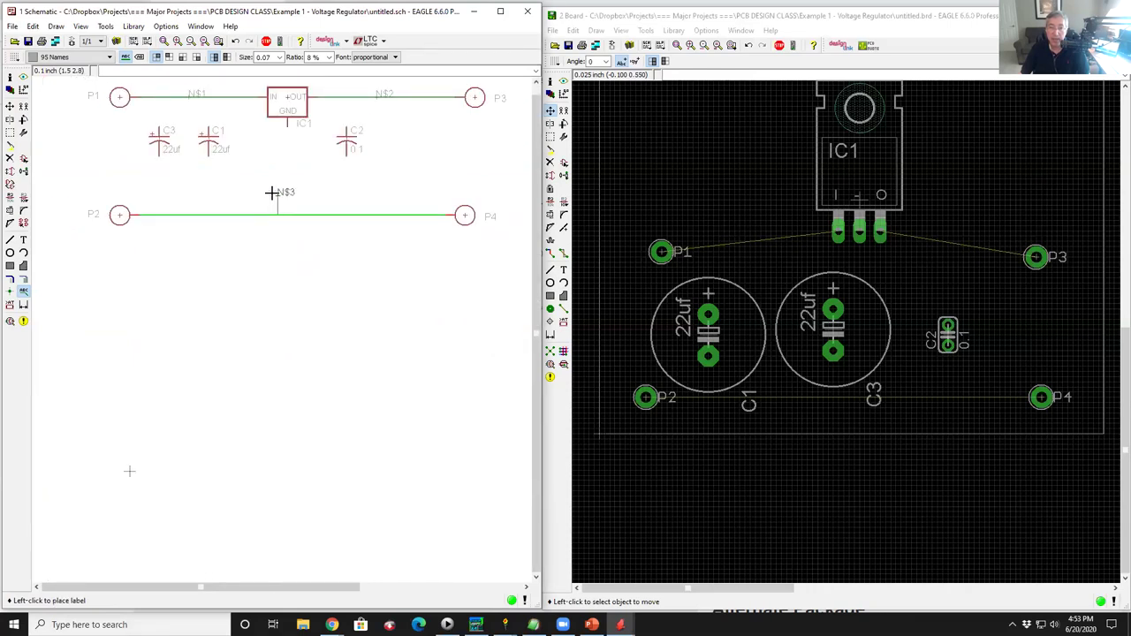
pyautogui.click(274, 210)
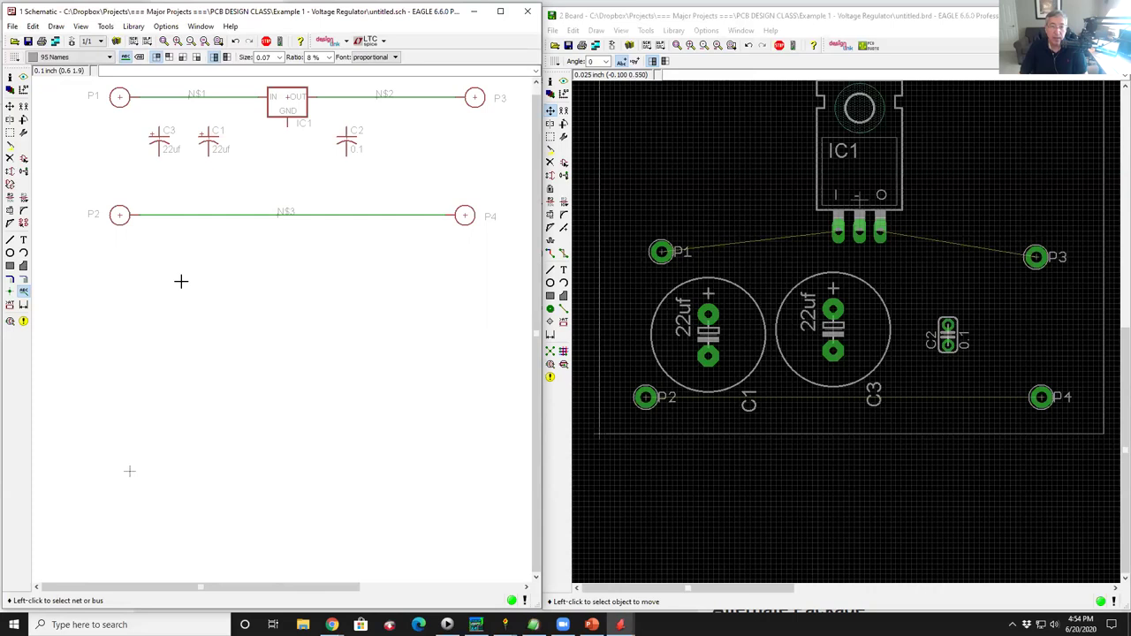
# Rename the schematic net between pad P1 and IC1's input as IN.
pyautogui.scroll(3, 198, 96)
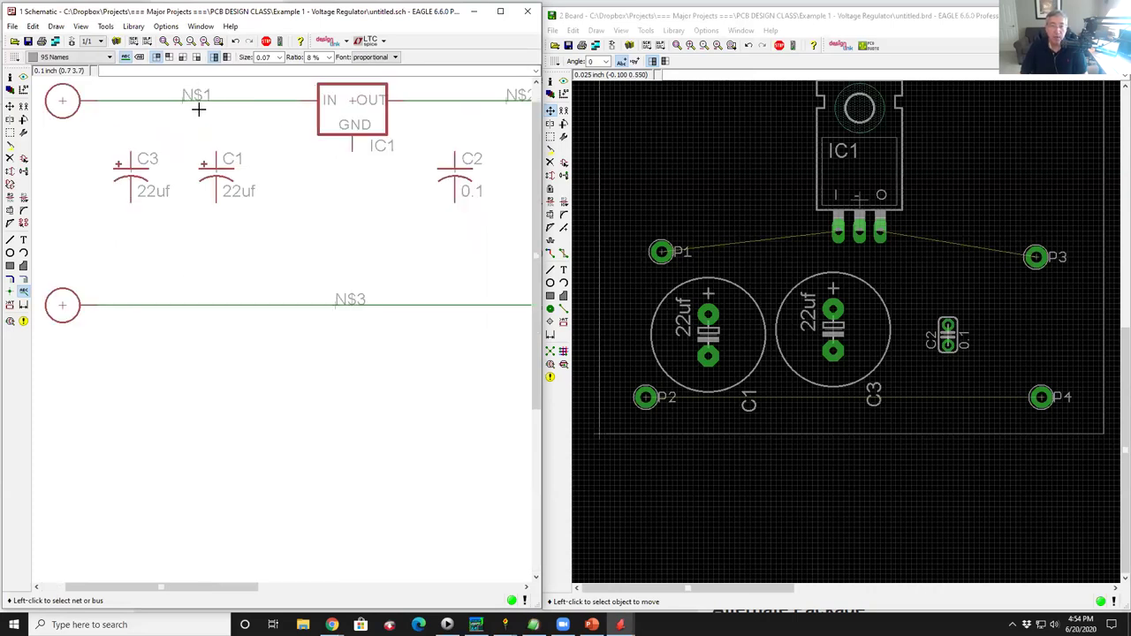
pyautogui.rightClick(220, 100)
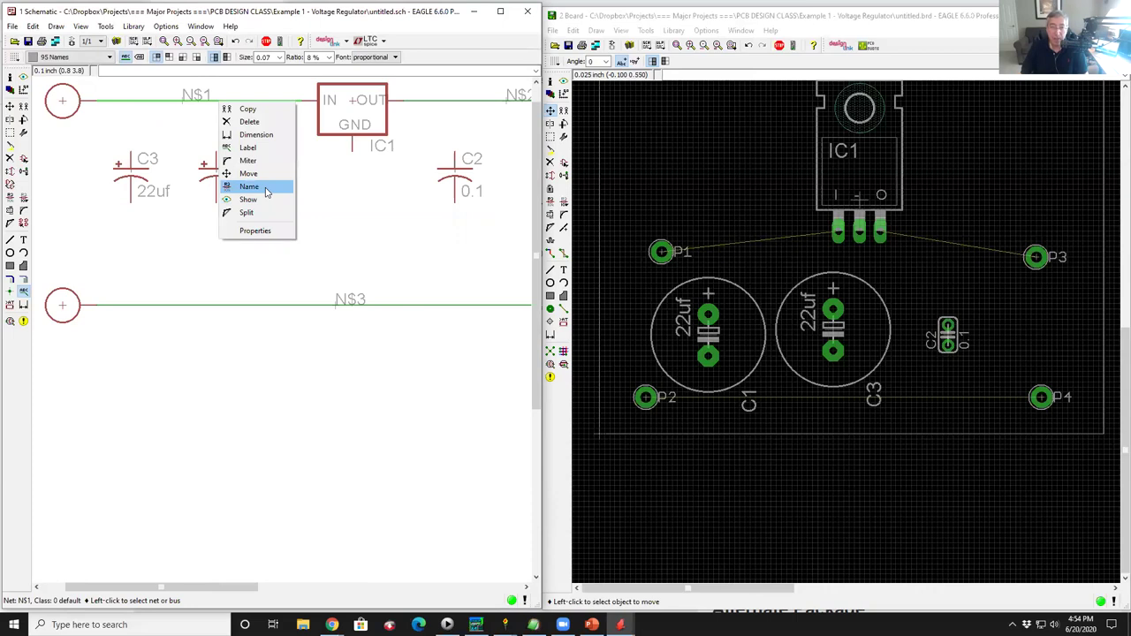
pyautogui.click(249, 186)
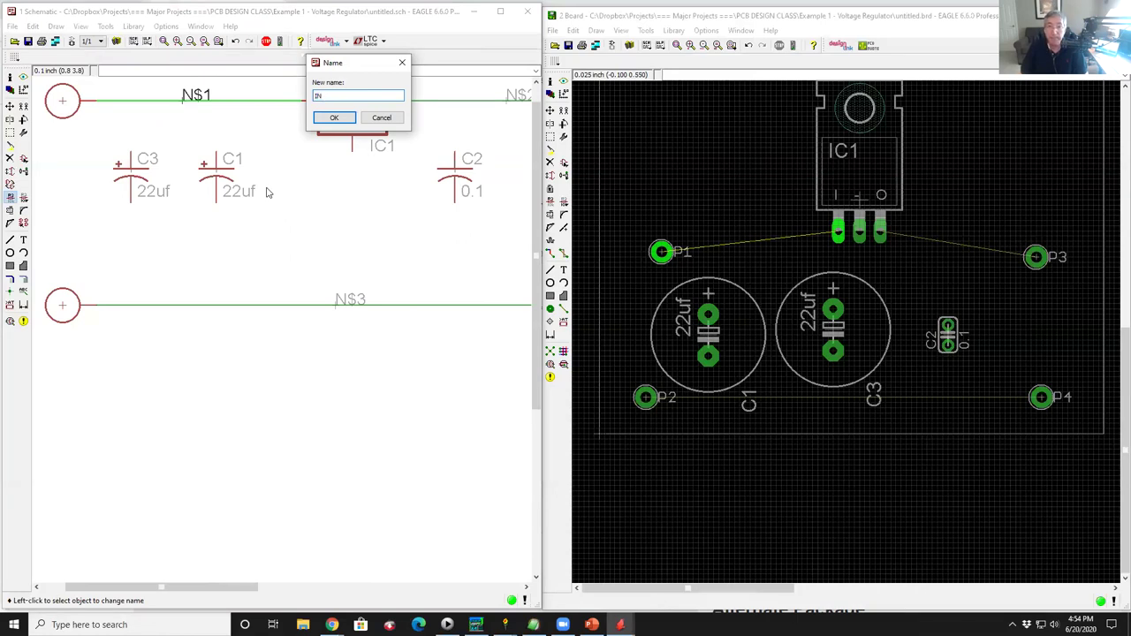
pyautogui.press('Return')
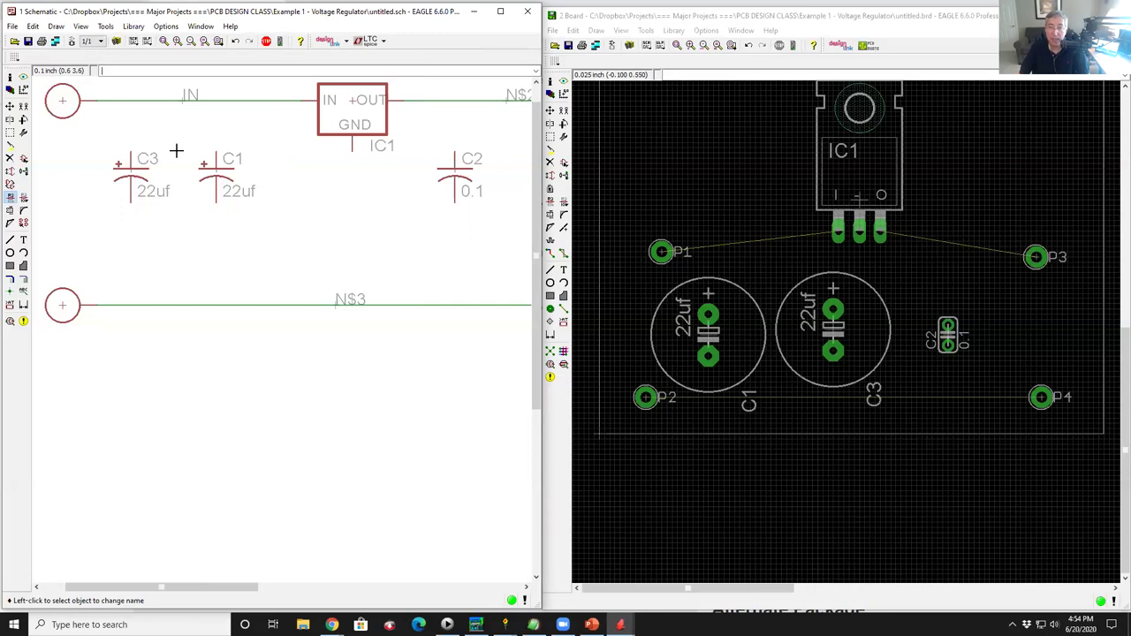
# Rename the schematic net between IC1's output and pad P3 as OUT.
pyautogui.scroll(-1, 91, 180)
pyautogui.click(433, 123)
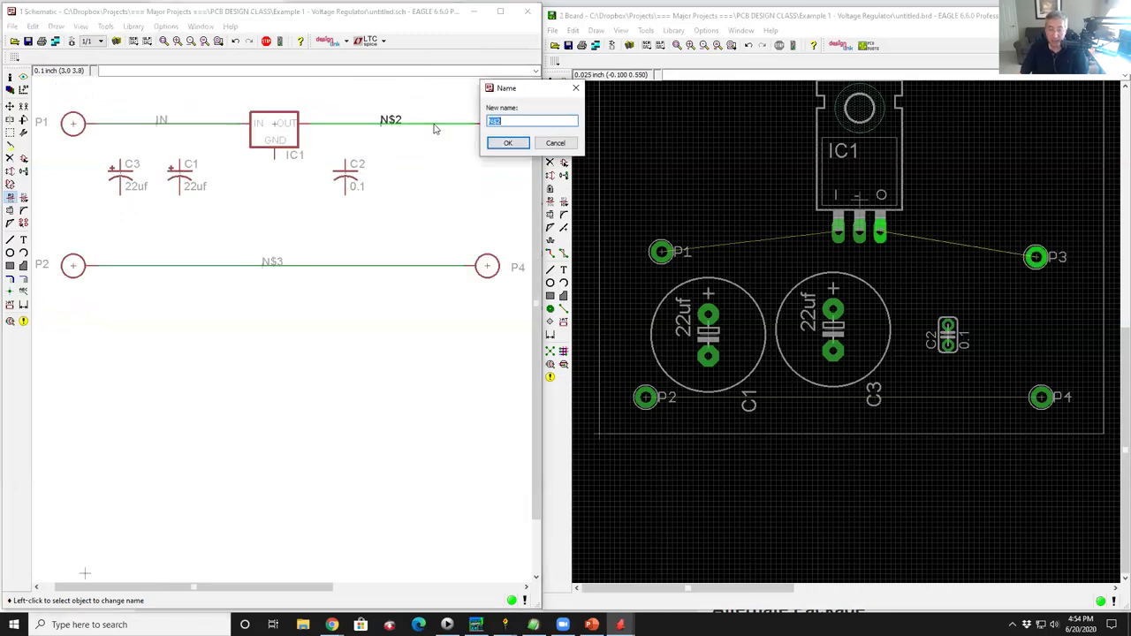
pyautogui.write('OUT')
pyautogui.press('Return')
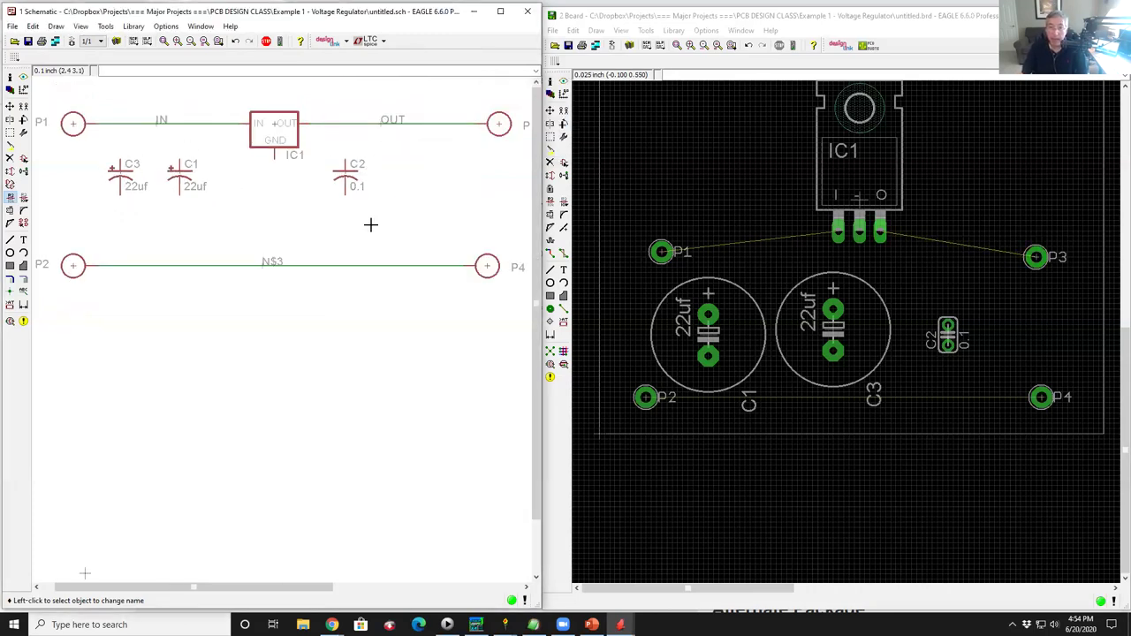
# Rename the schematic net between pads P2 and P4 as GROUND.
pyautogui.click(311, 267)
pyautogui.write('GROUN')
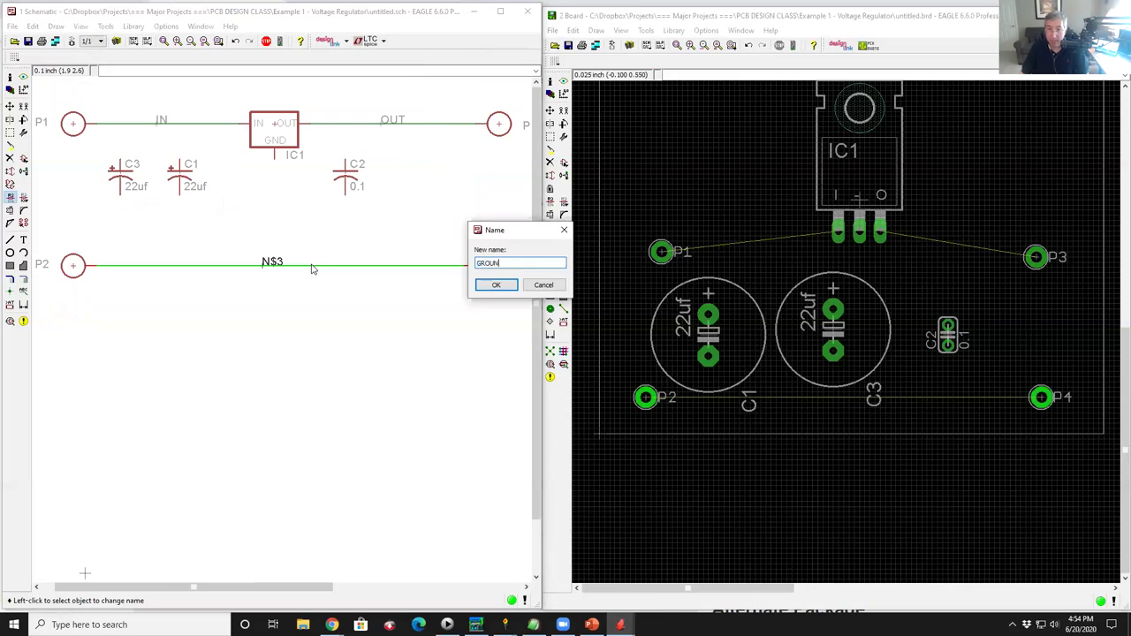
pyautogui.write('D')
pyautogui.press('Return')
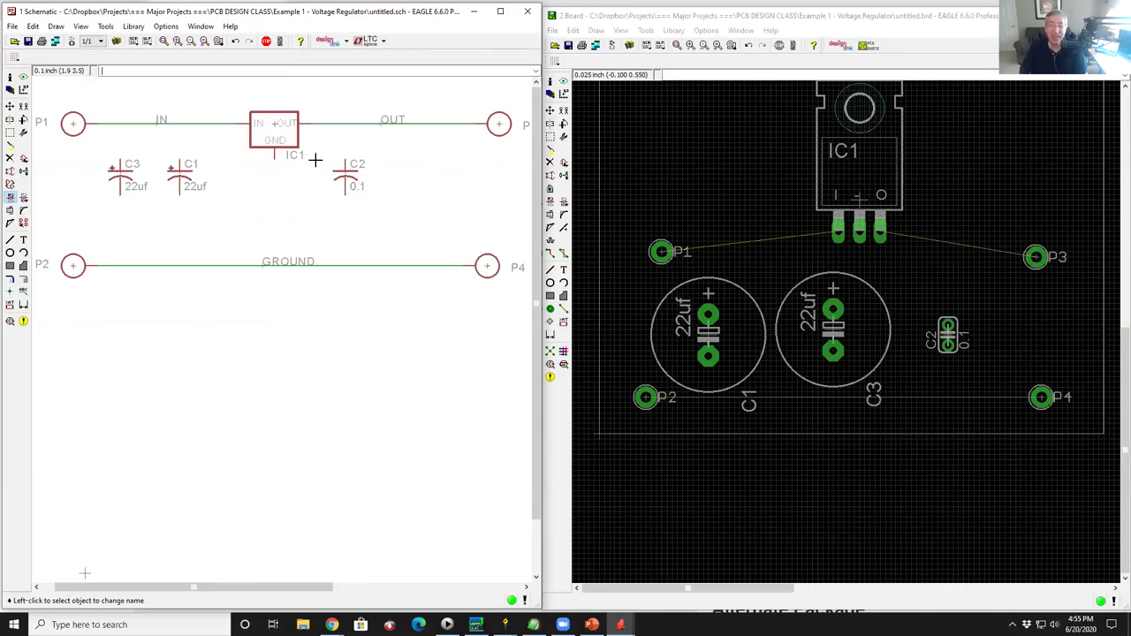
# Rename the OUT net as IN, the same name as the net on IC1's input side.
pyautogui.rightClick(425, 123)
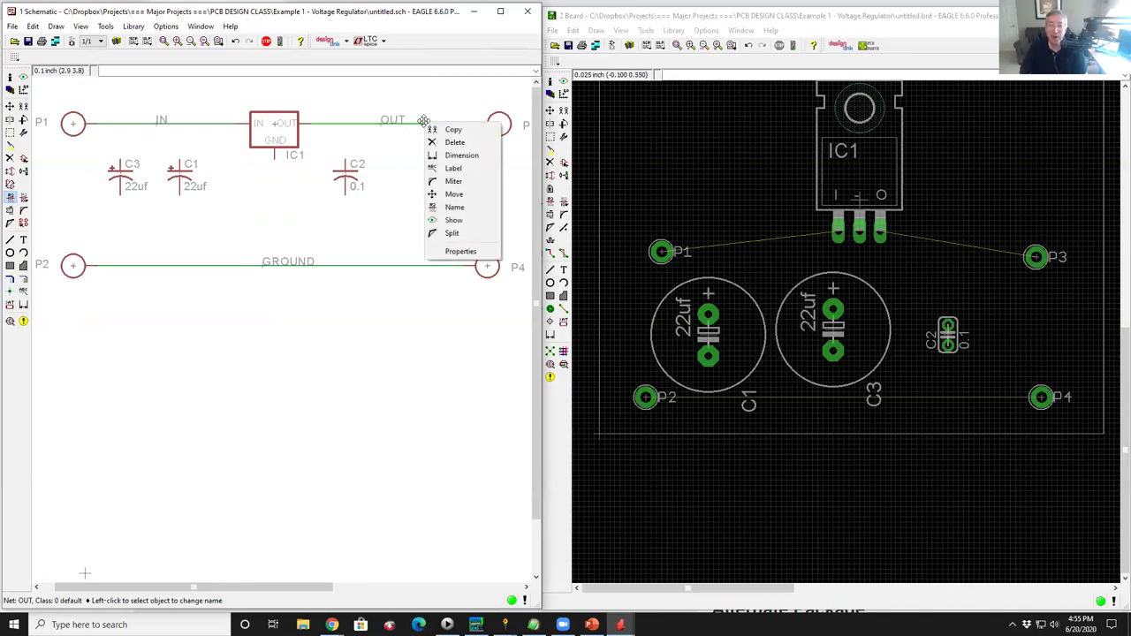
pyautogui.click(463, 208)
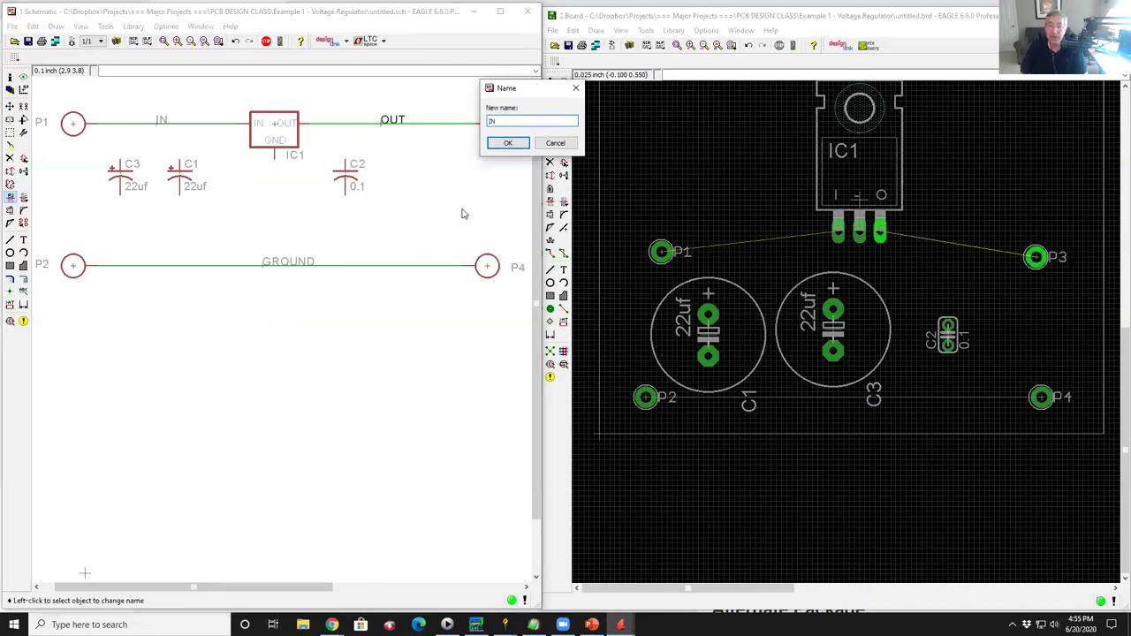
pyautogui.press('Return')
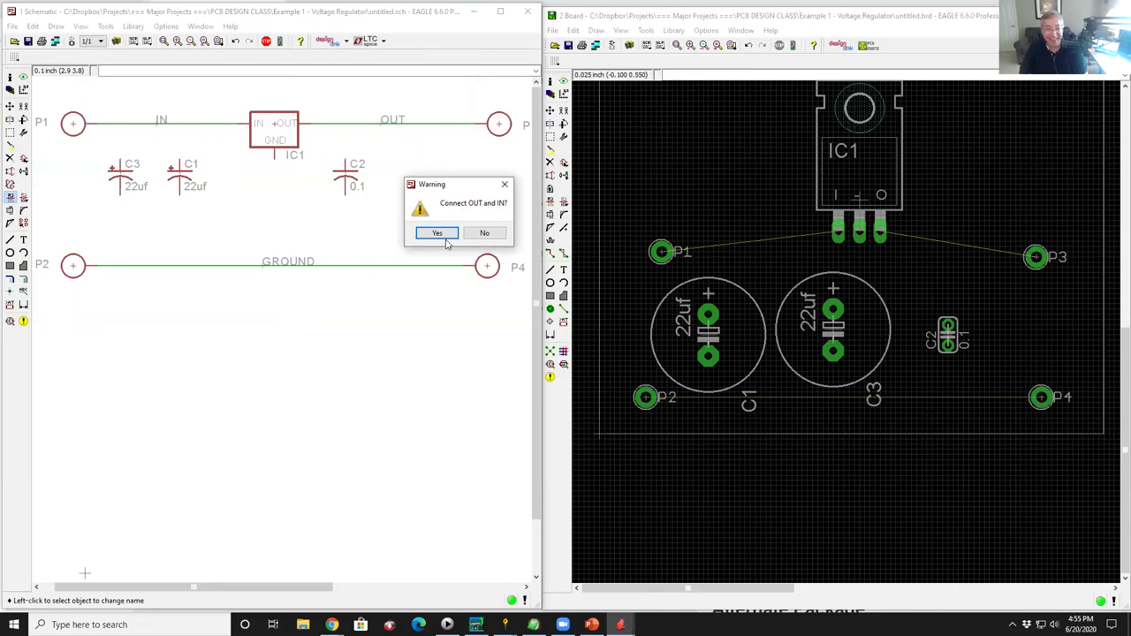
# Confirm connecting the OUT net to IN and inspect IC1's three pads on the board.
pyautogui.click(436, 232)
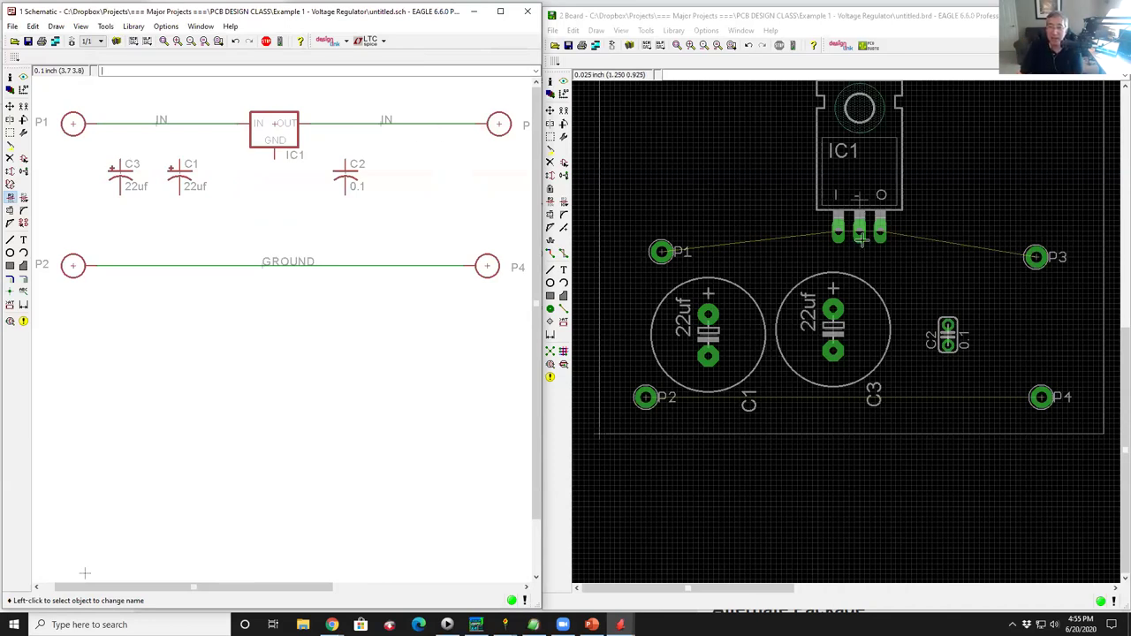
pyautogui.scroll(4, 856, 235)
pyautogui.scroll(2, 825, 217)
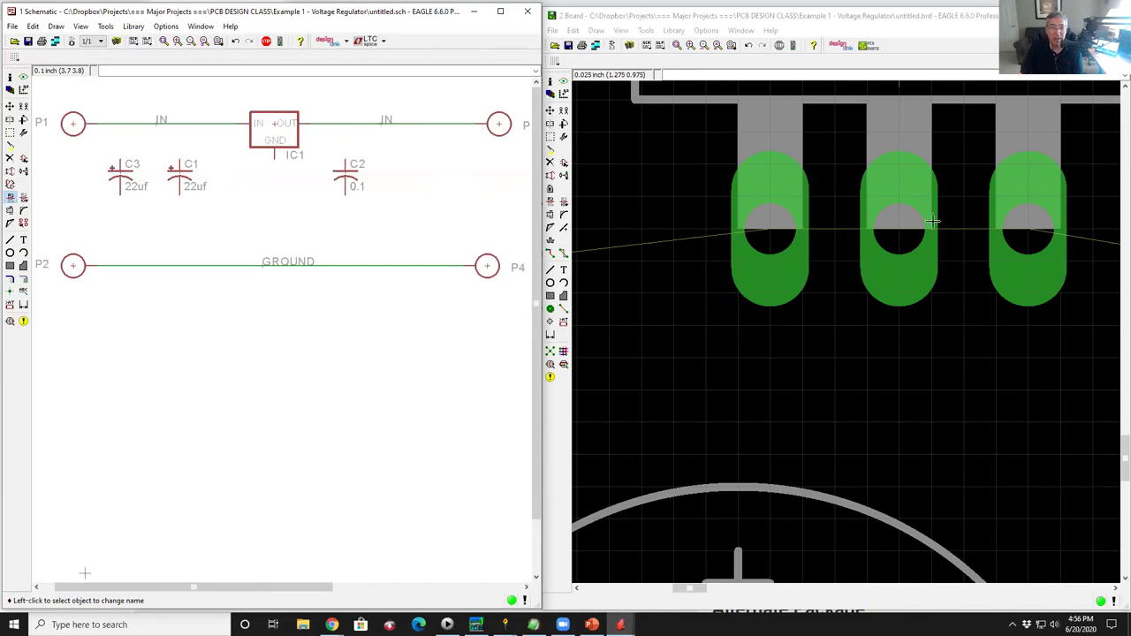
pyautogui.scroll(-5, 742, 208)
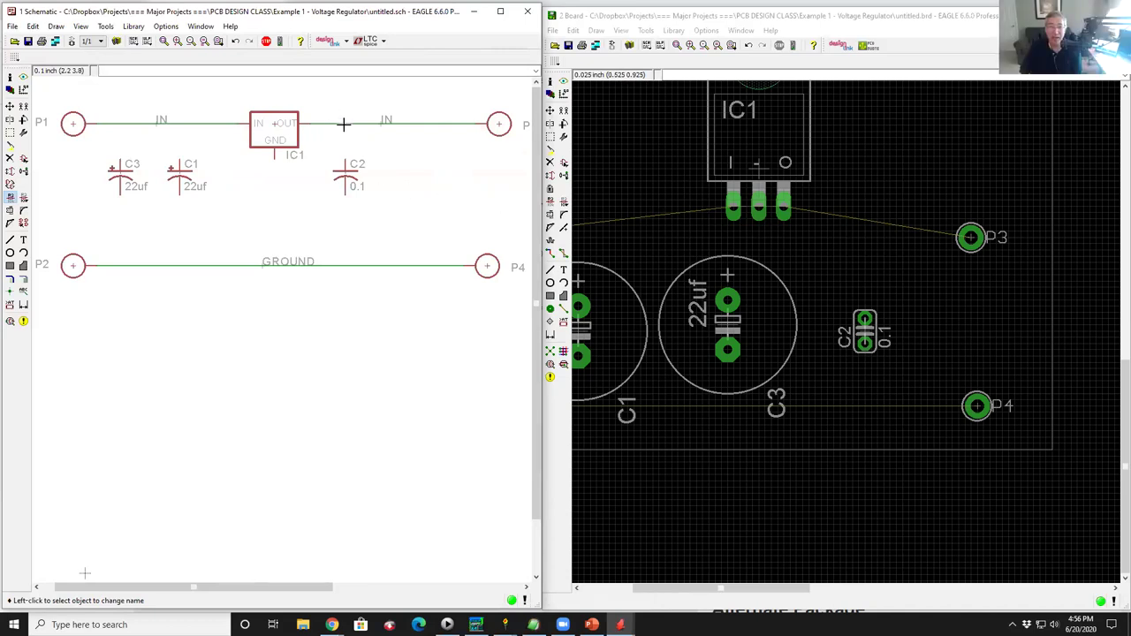
pyautogui.scroll(3, 626, 156)
pyautogui.scroll(-2, 610, 221)
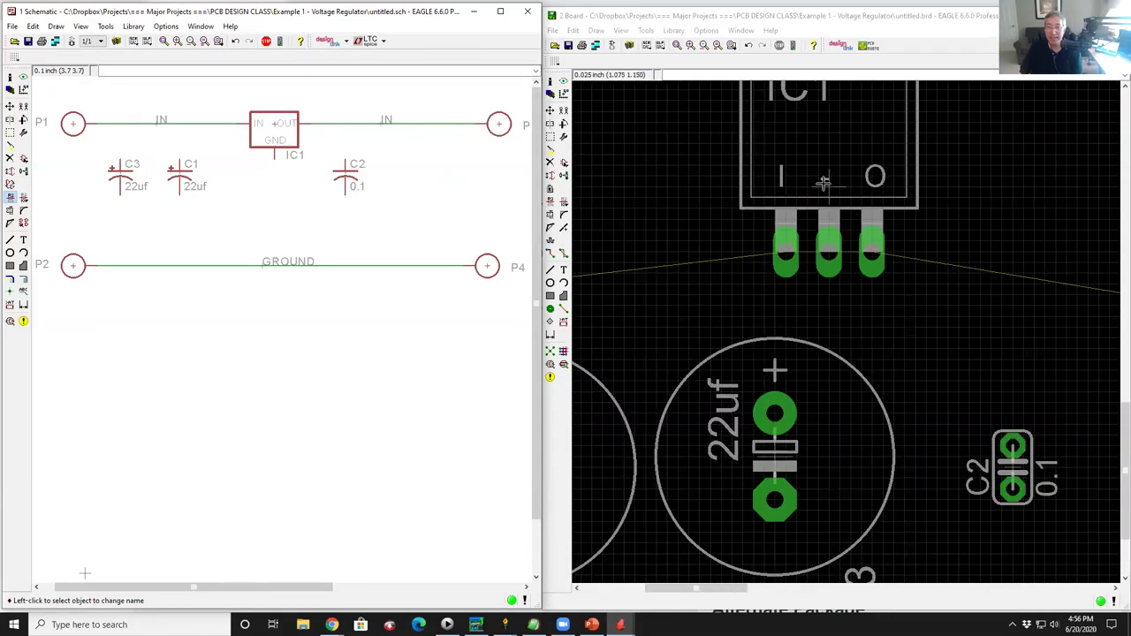
pyautogui.scroll(3, 574, 226)
# Rename the net segment between IC1's output and P3 as OUT, for this segment only.
pyautogui.rightClick(358, 124)
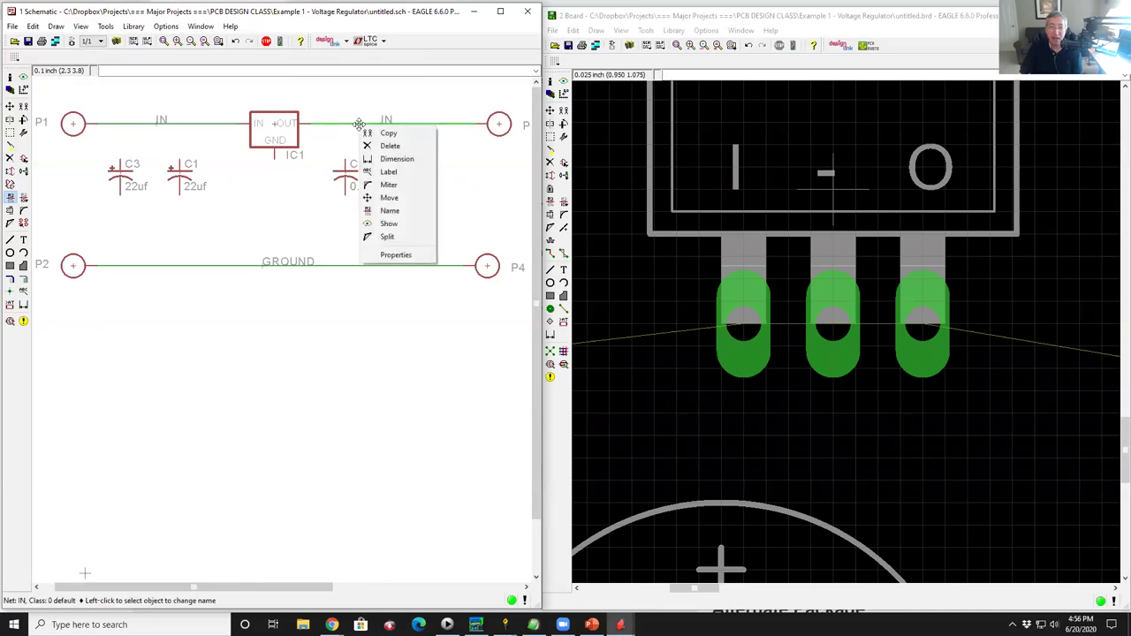
pyautogui.click(415, 221)
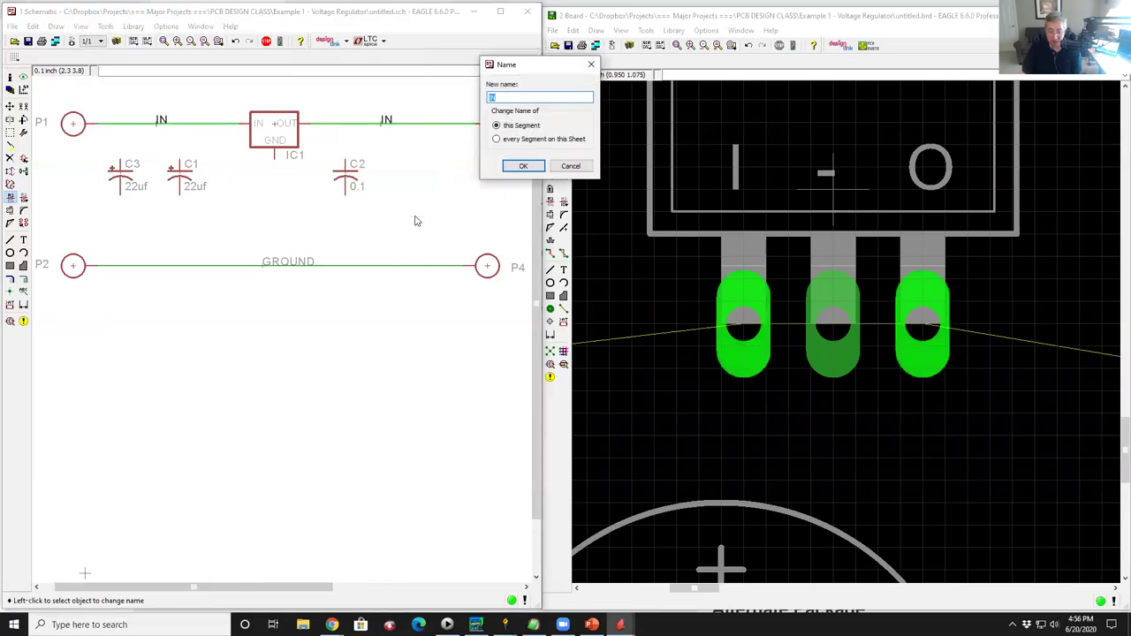
pyautogui.press('Return')
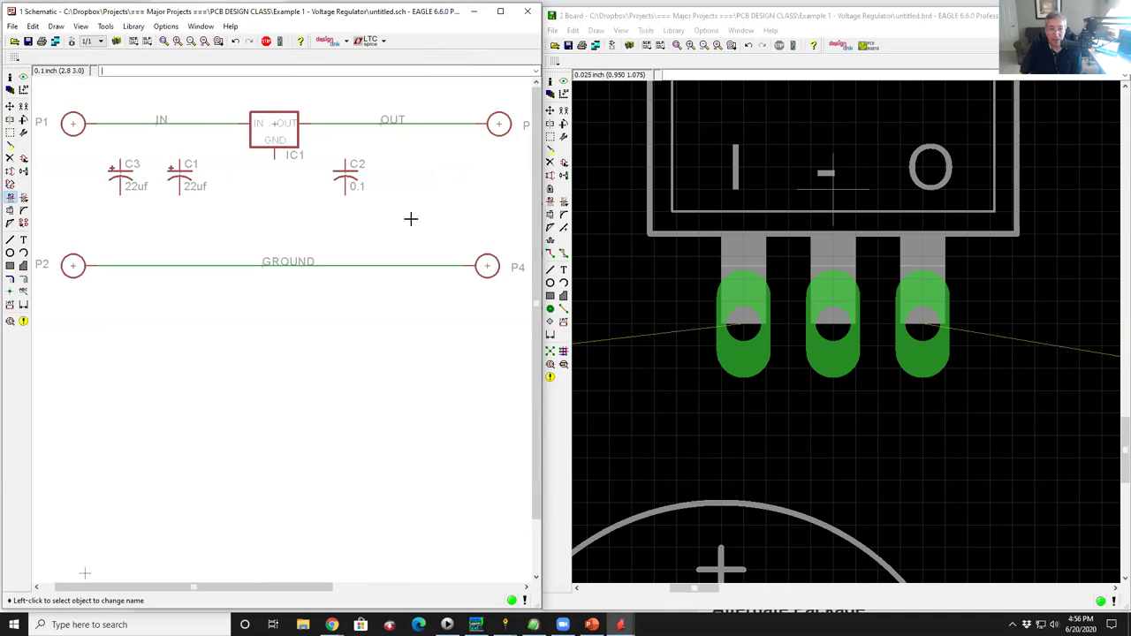
# Start adding a part to the schematic and clear the solder pad search to list all libraries.
pyautogui.scroll(-2, 298, 359)
pyautogui.scroll(1, 296, 344)
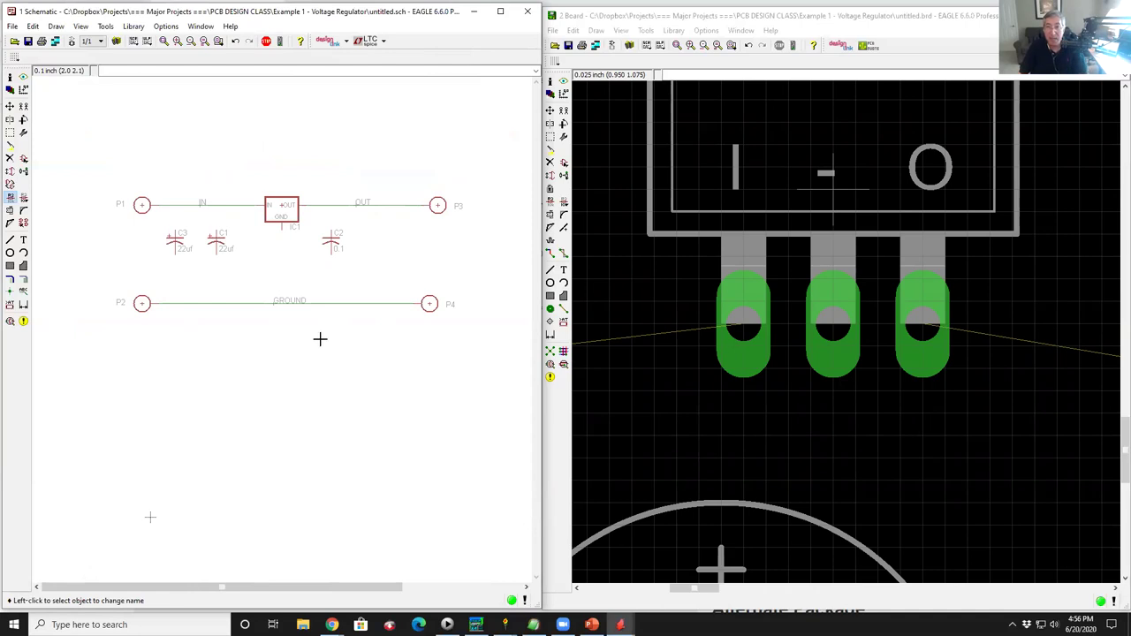
pyautogui.scroll(-4, 318, 217)
pyautogui.scroll(4, 301, 207)
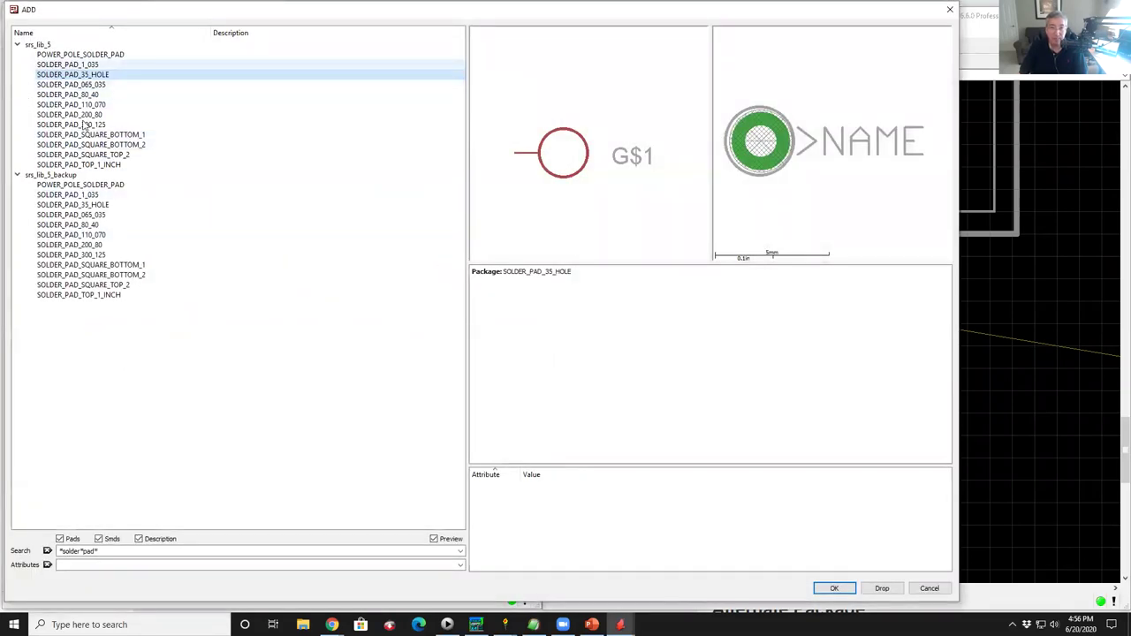
pyautogui.click(125, 551)
pyautogui.press('BackSpace')
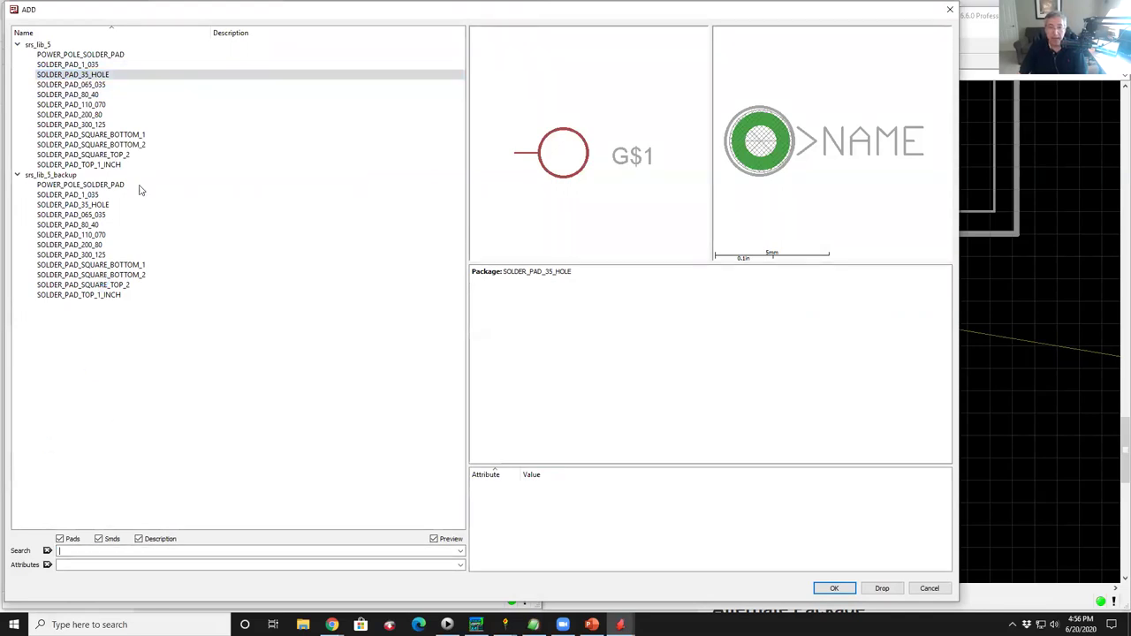
pyautogui.press('Return')
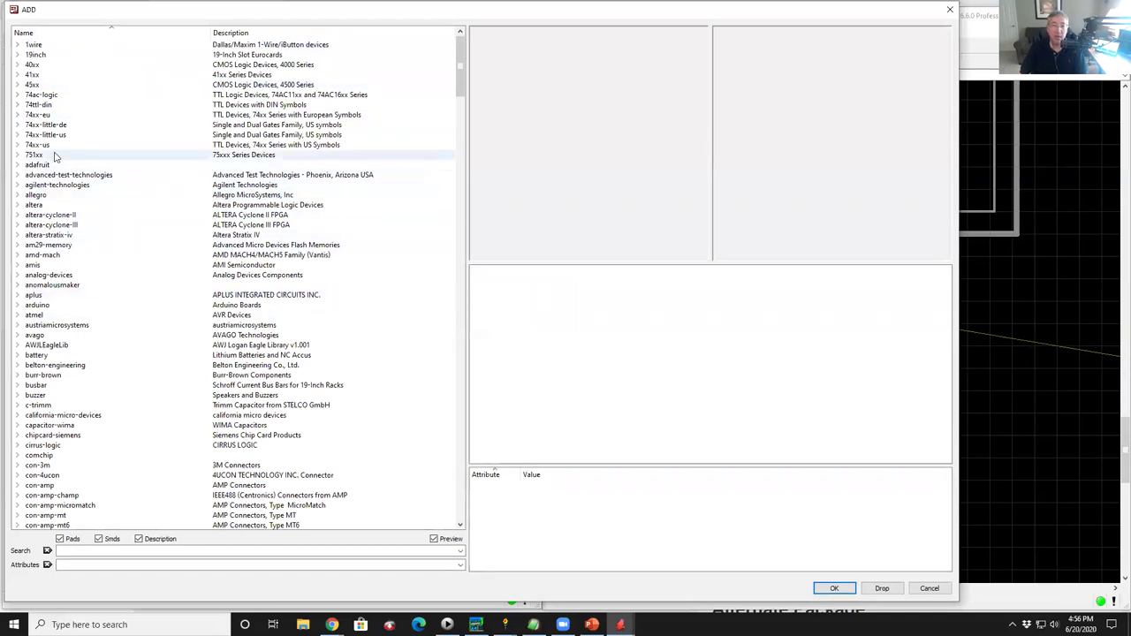
# Add the 75164P device from the 751xx library and place it above the regulator circuit.
pyautogui.doubleClick(26, 156)
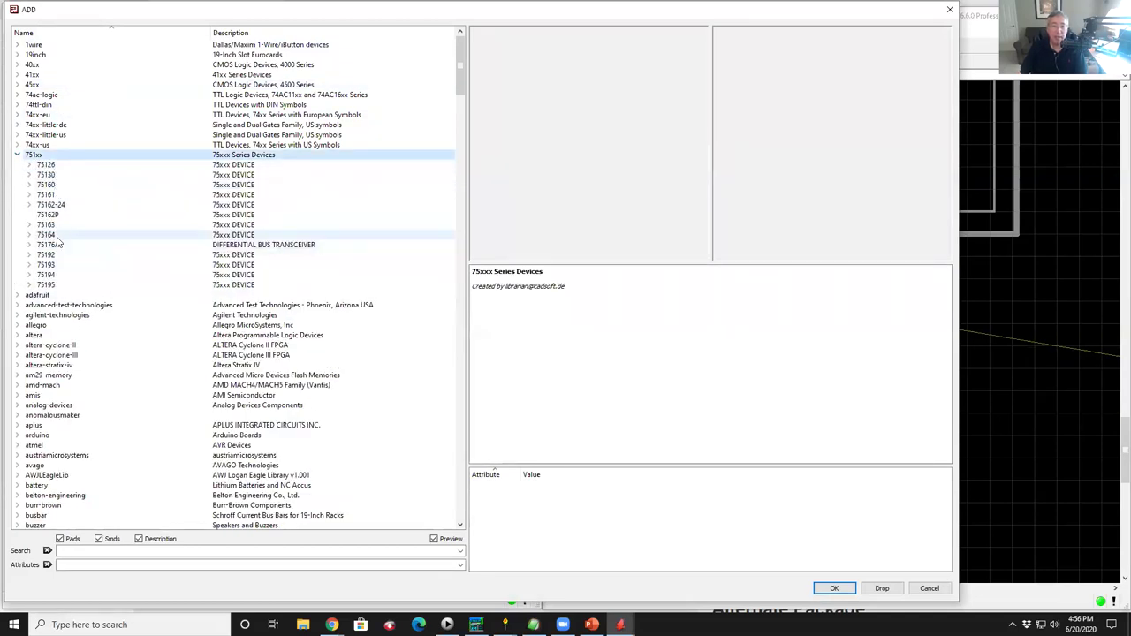
pyautogui.doubleClick(55, 237)
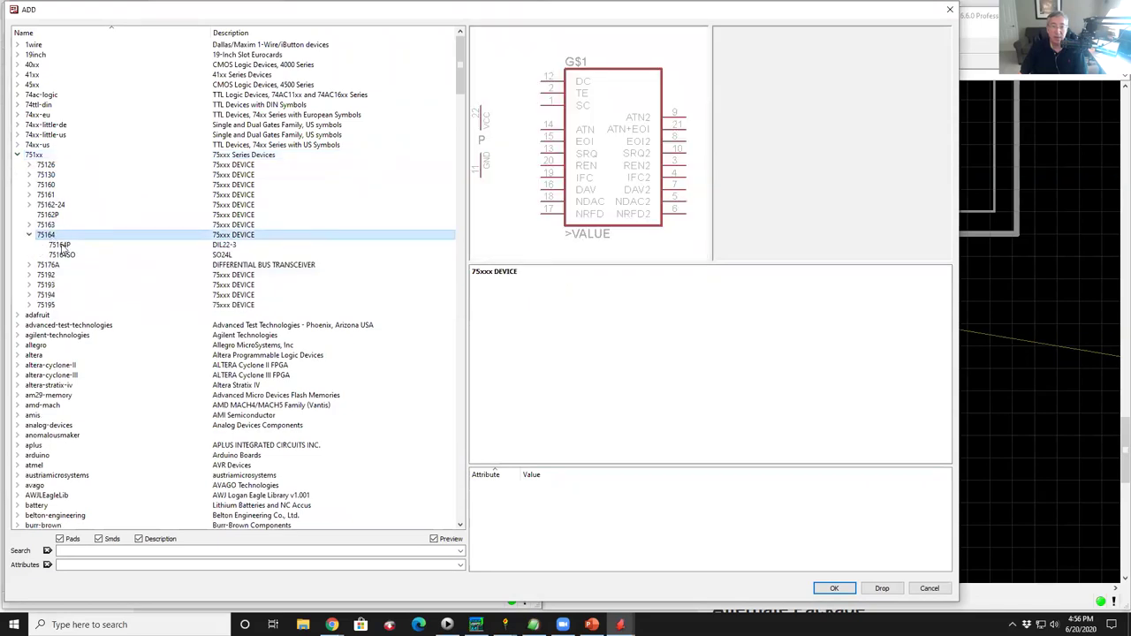
pyautogui.doubleClick(62, 245)
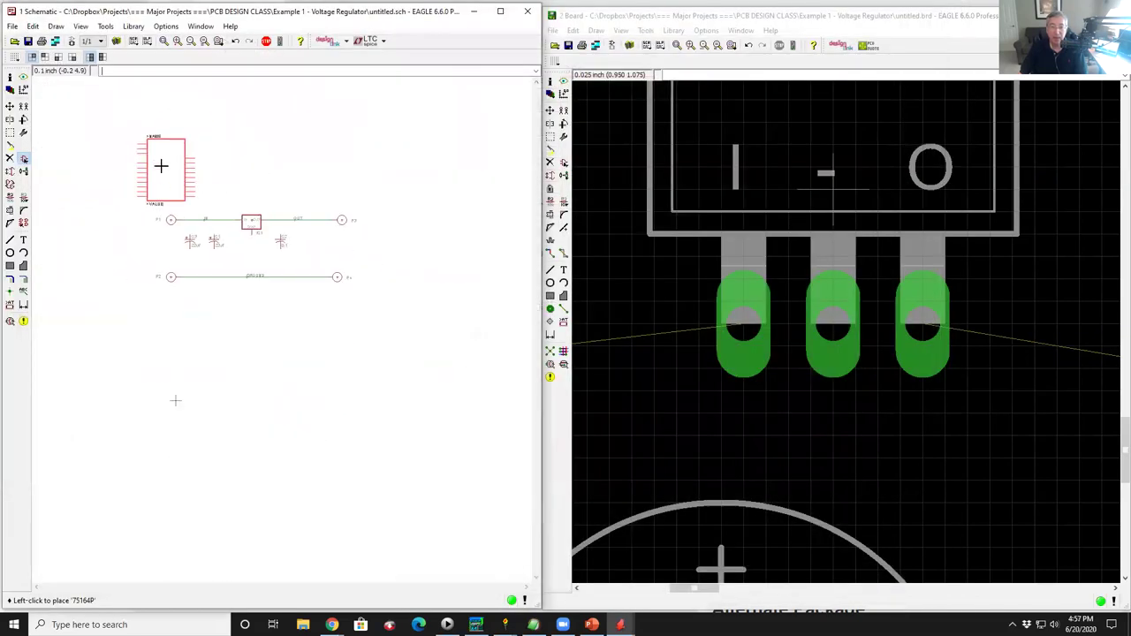
pyautogui.click(132, 140)
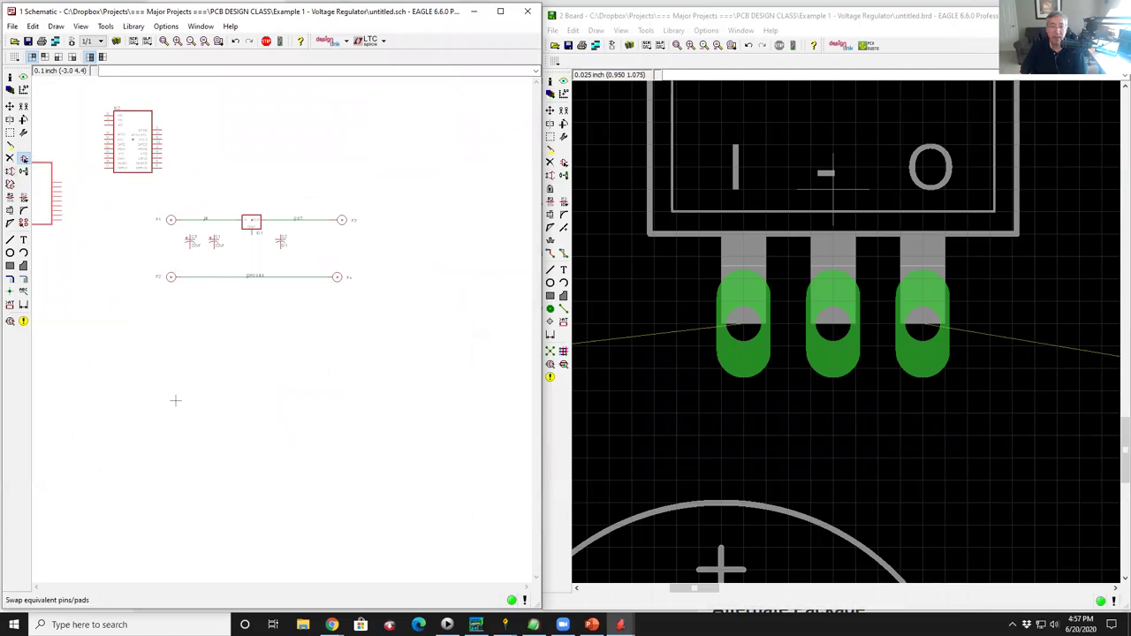
pyautogui.scroll(3, 108, 124)
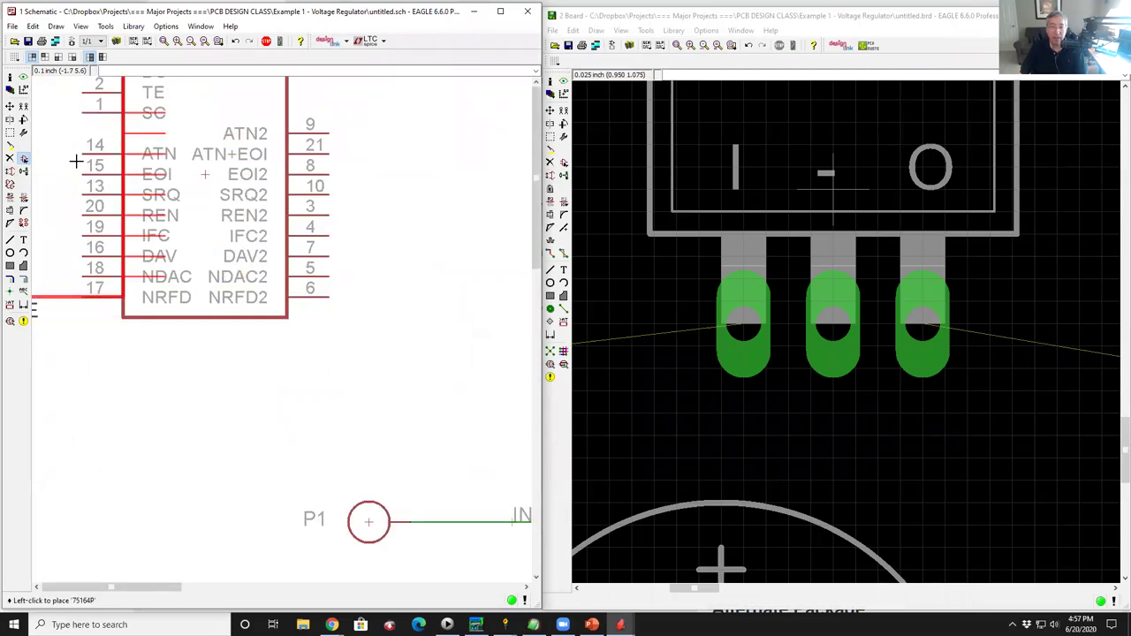
pyautogui.scroll(-3, 66, 194)
# Draw a horizontal net wire outward from IC2's NRFD2 pin and label it with its net name.
pyautogui.click(24, 279)
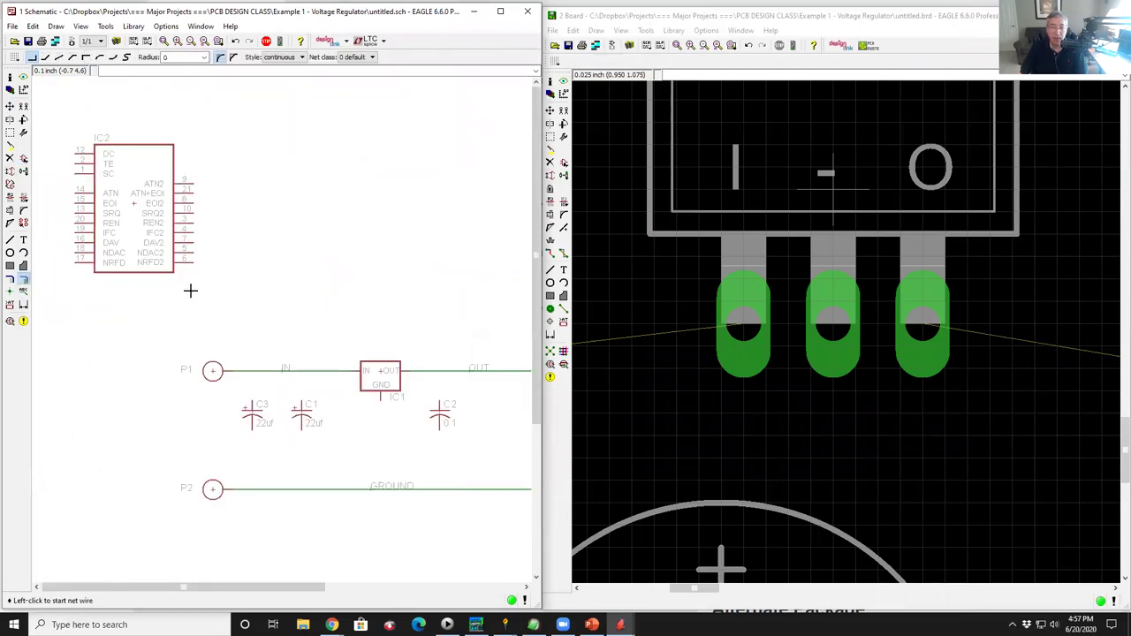
pyautogui.scroll(2, 190, 290)
pyautogui.click(168, 241)
pyautogui.doubleClick(421, 236)
pyautogui.rightClick(246, 236)
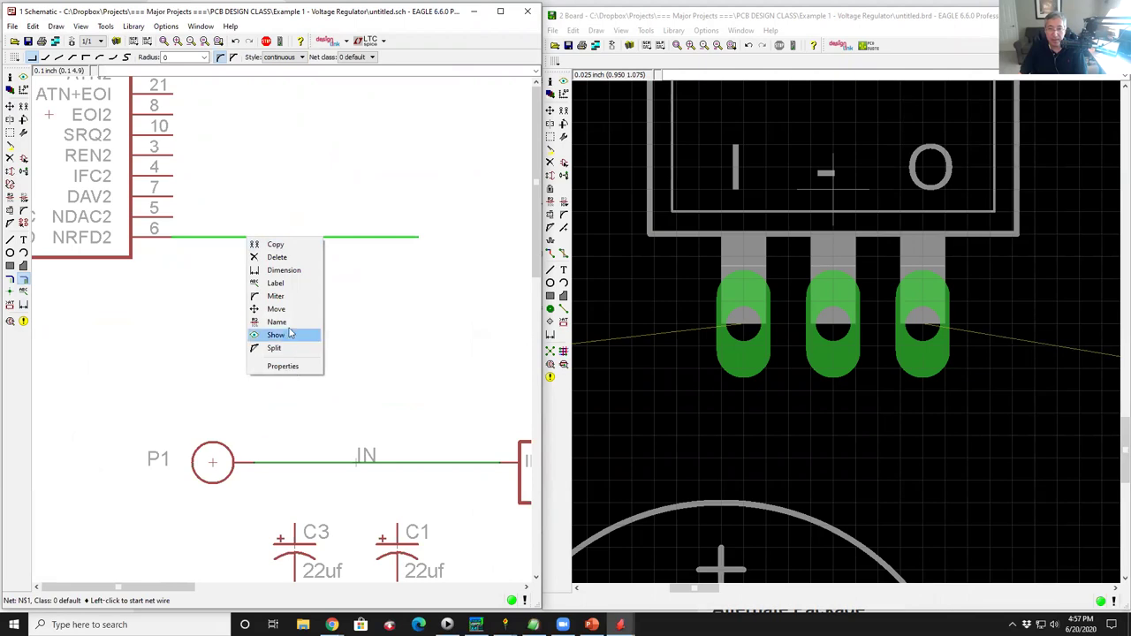
pyautogui.click(295, 287)
pyautogui.click(258, 229)
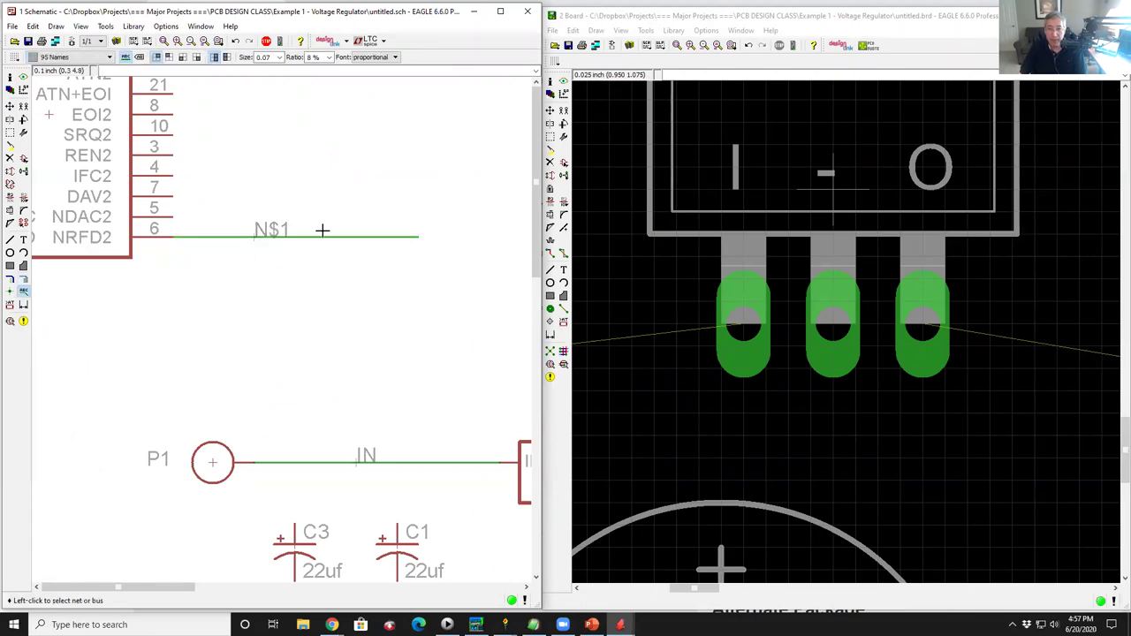
# Rename the net on IC2's NRFD2 pin as IN and connect it to the existing IN net.
pyautogui.scroll(-3, 243, 208)
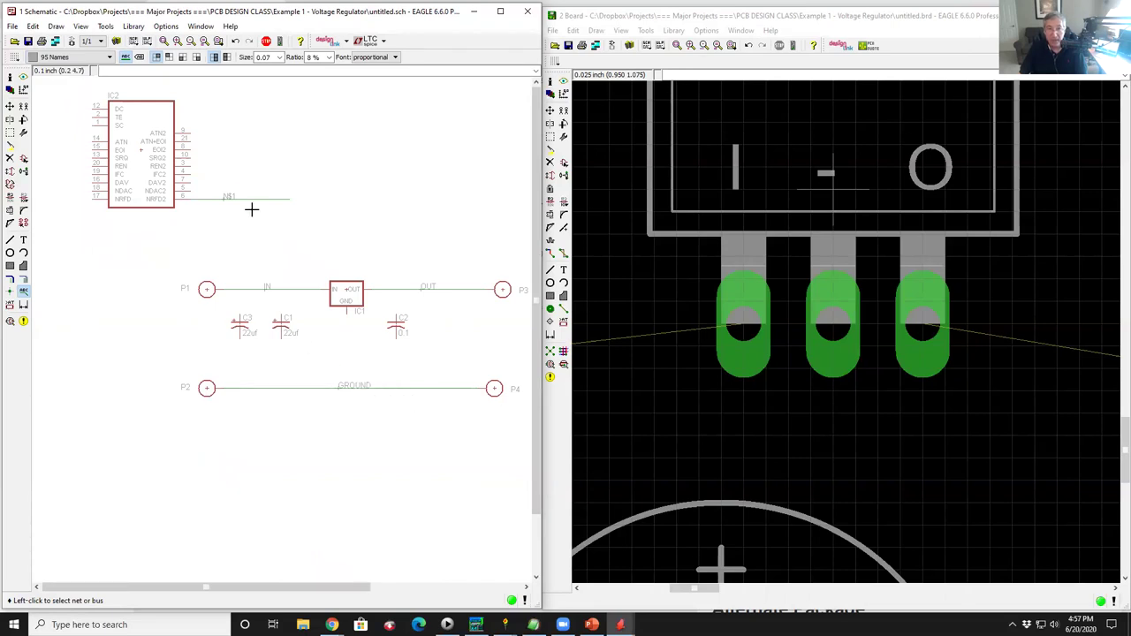
pyautogui.scroll(-5, 711, 309)
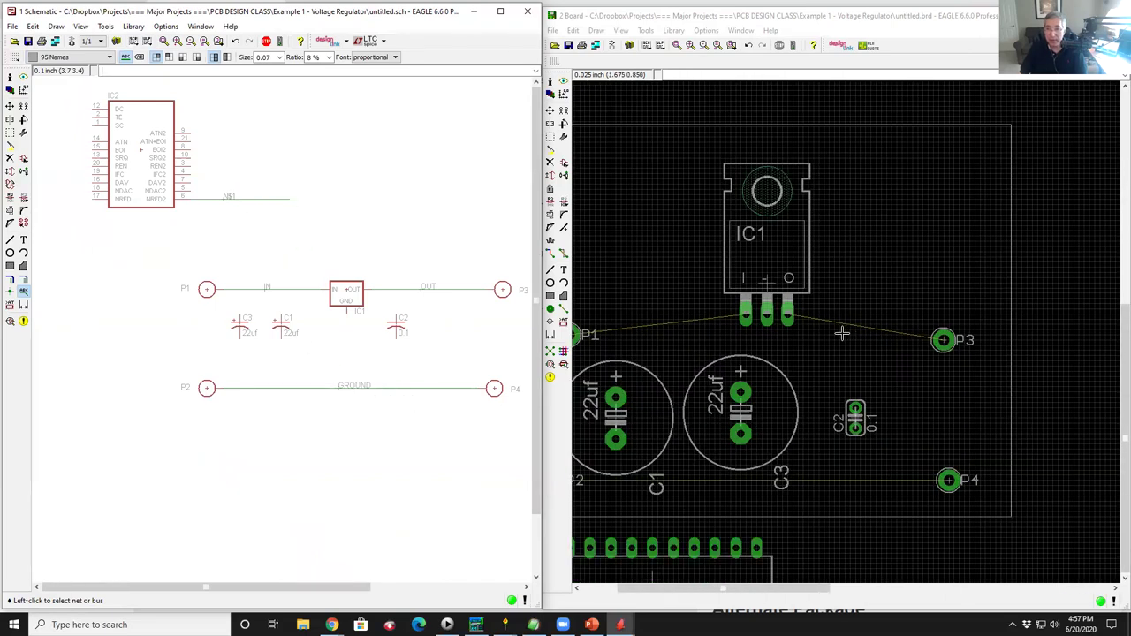
pyautogui.scroll(5, 786, 437)
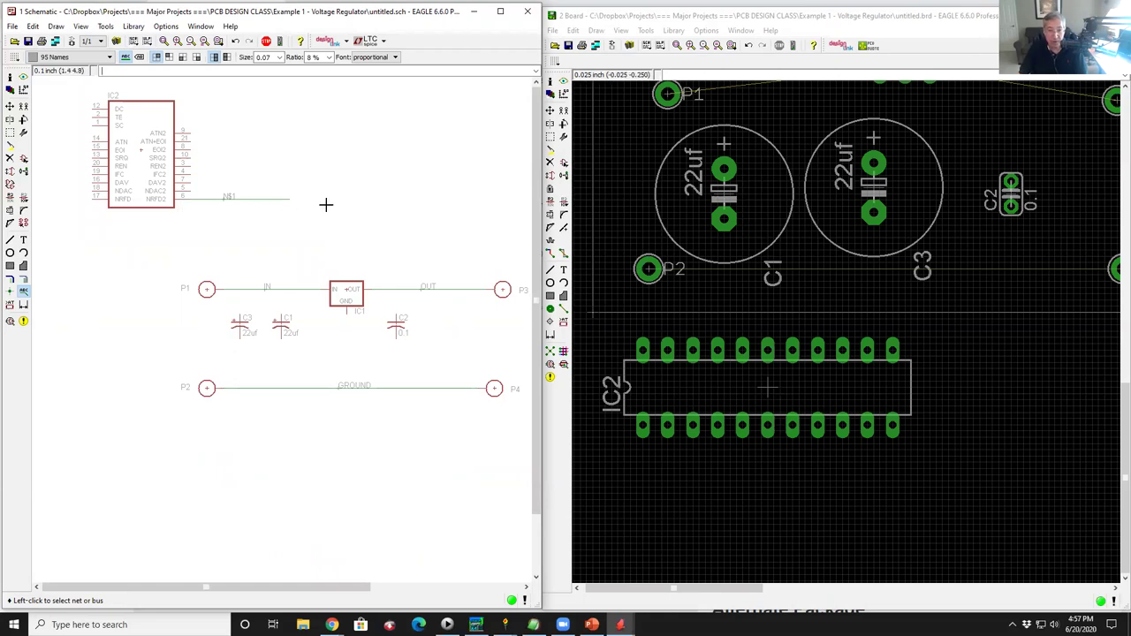
pyautogui.rightClick(246, 198)
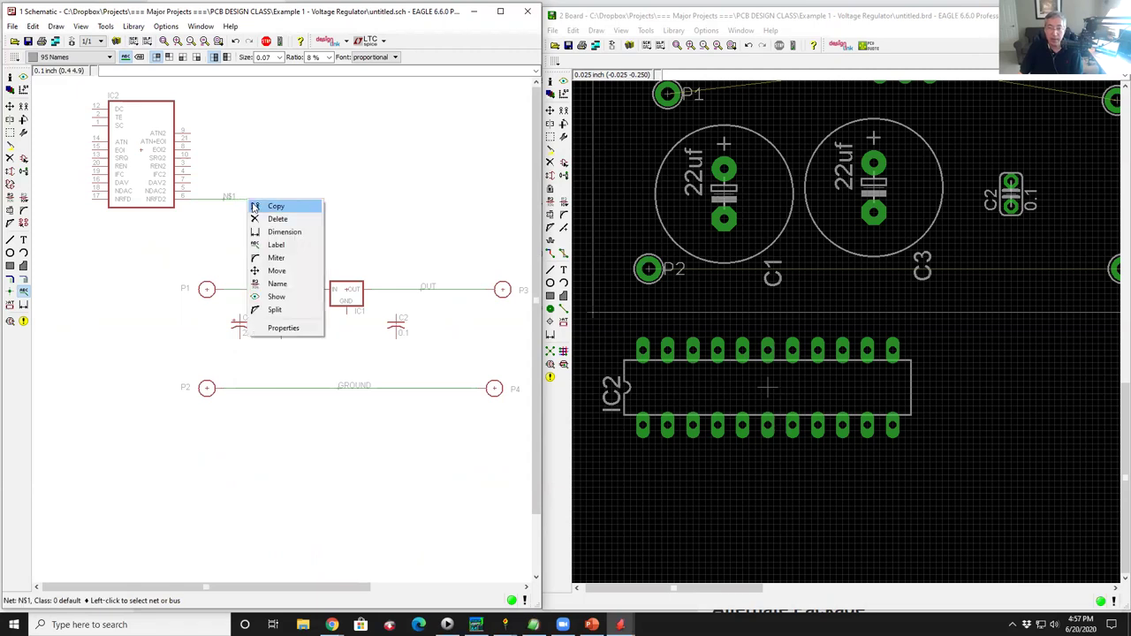
pyautogui.click(281, 283)
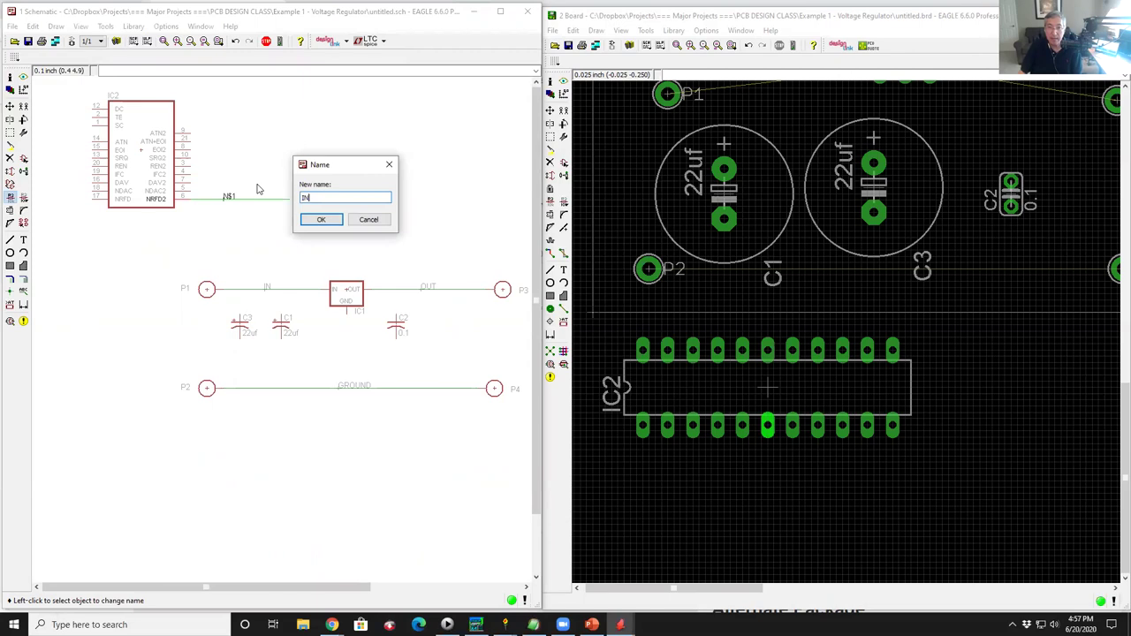
pyautogui.press('Return')
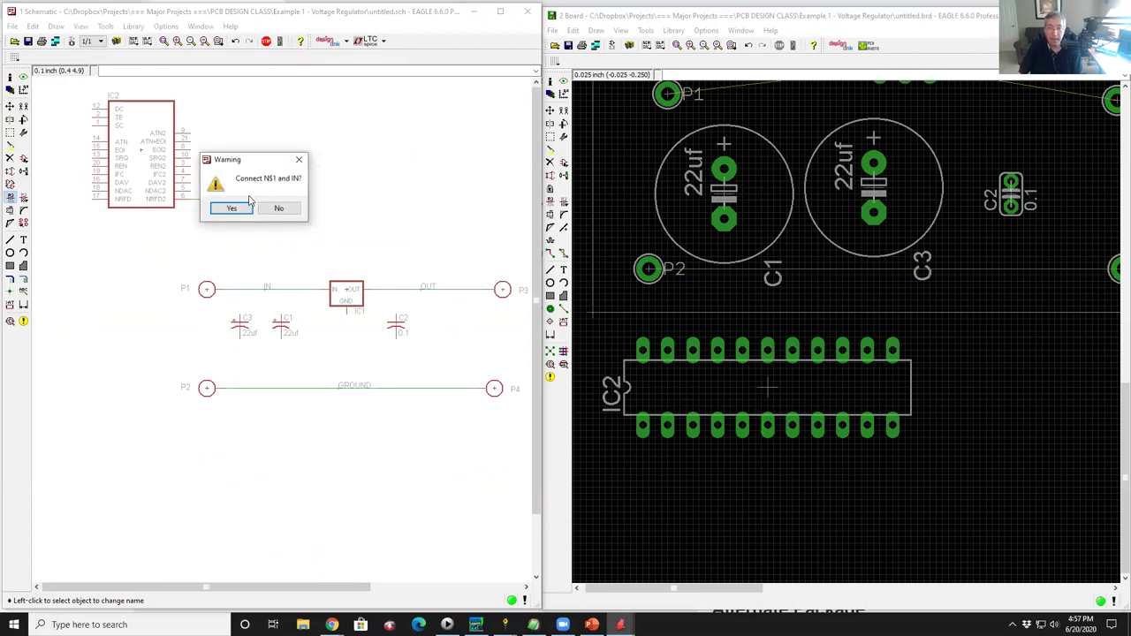
pyautogui.click(232, 209)
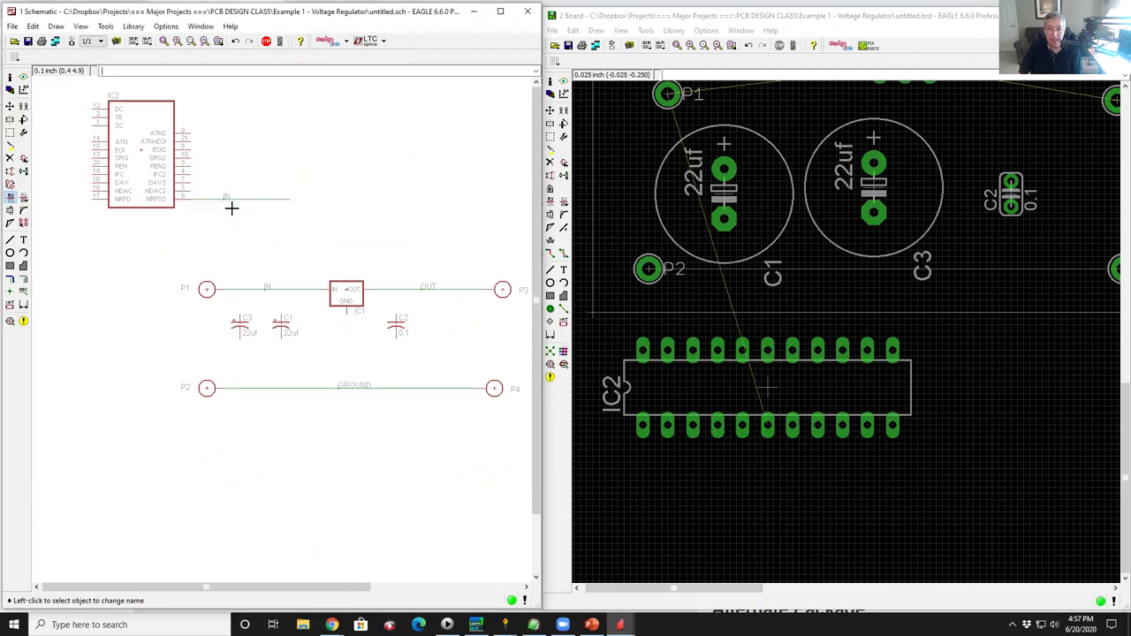
# Examine the airwire between IC2 and P1 on the board and the matching IN nets in the schematic.
pyautogui.scroll(-2, 737, 398)
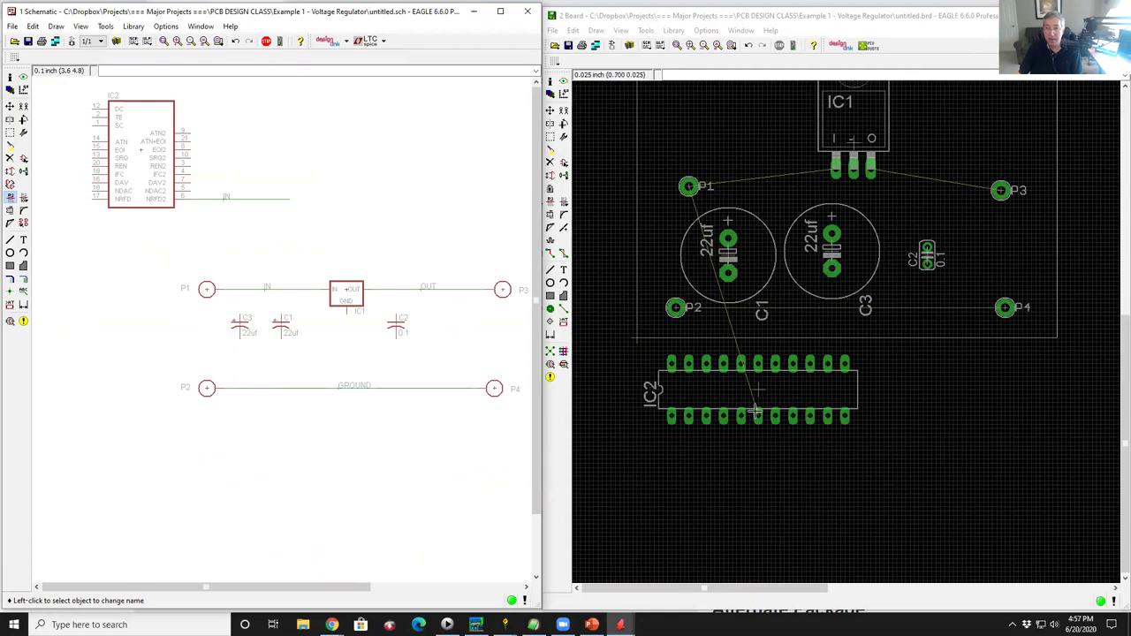
pyautogui.scroll(2, 760, 423)
pyautogui.scroll(-1, 759, 422)
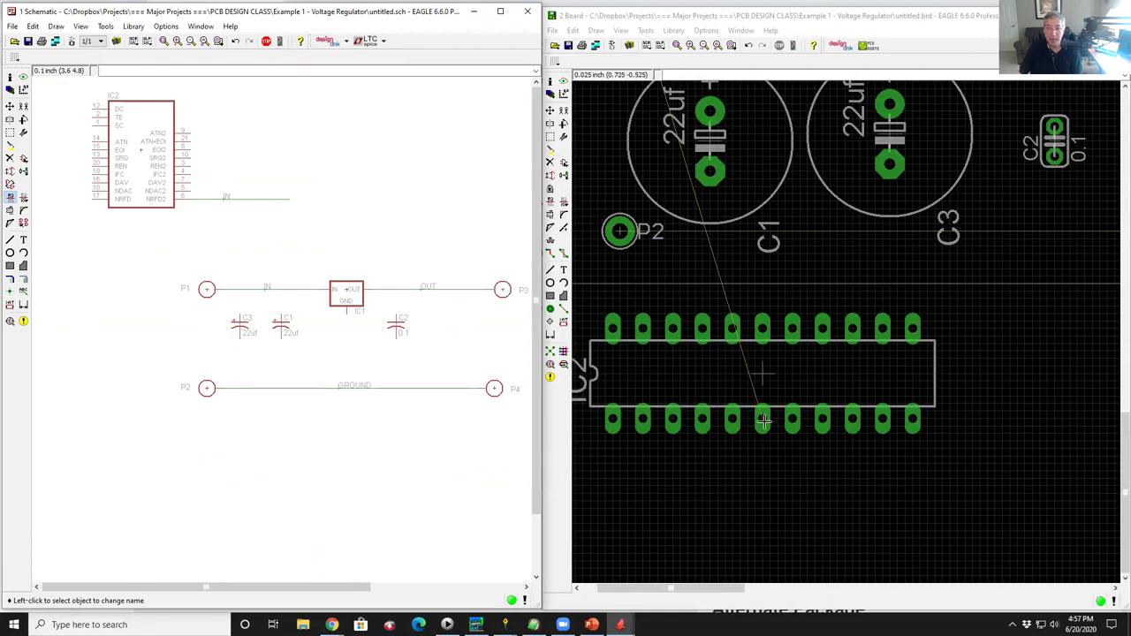
pyautogui.scroll(-1, 703, 367)
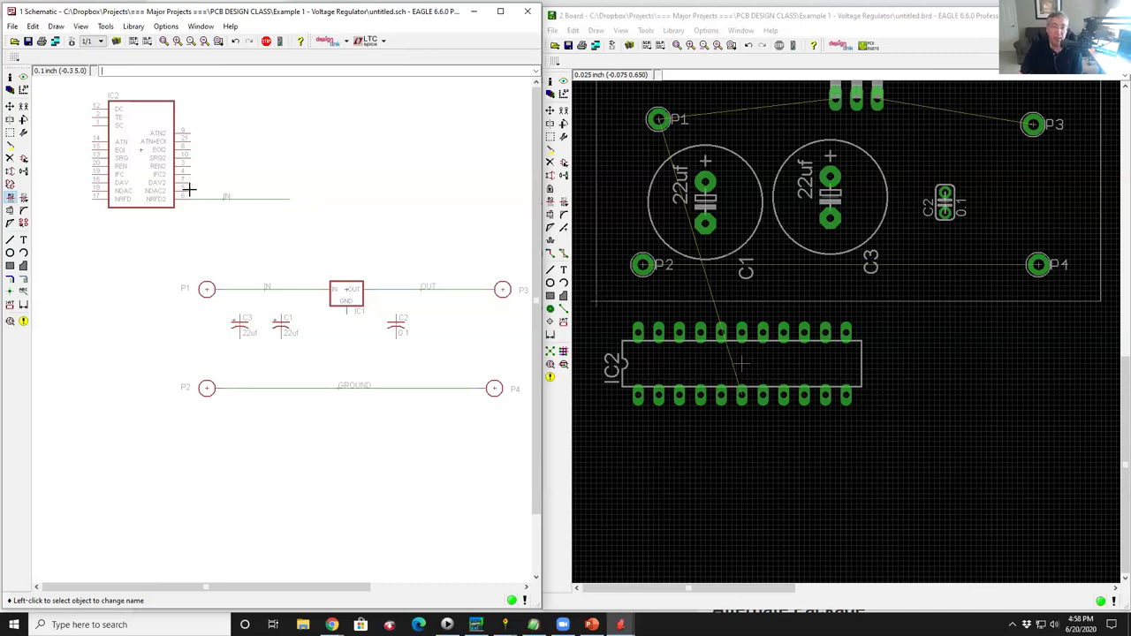
pyautogui.scroll(1, 318, 218)
pyautogui.scroll(-1, 277, 217)
pyautogui.scroll(1, 271, 218)
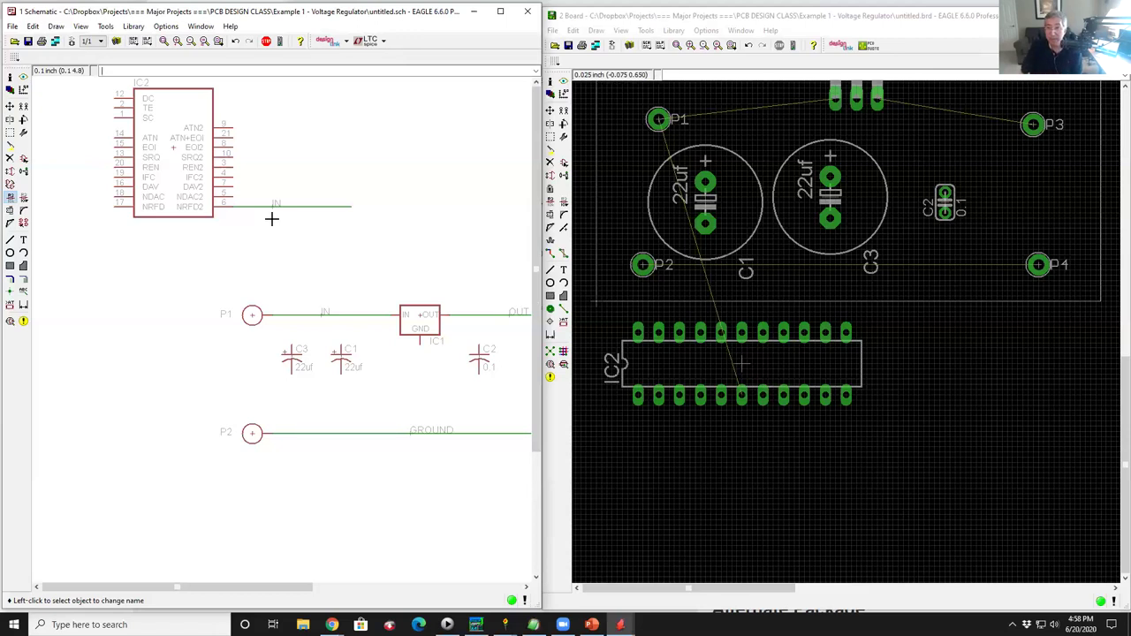
# Delete IC2 and the net wire attached to its NRFD2 pin from the schematic.
pyautogui.click(9, 158)
pyautogui.click(168, 146)
pyautogui.click(314, 205)
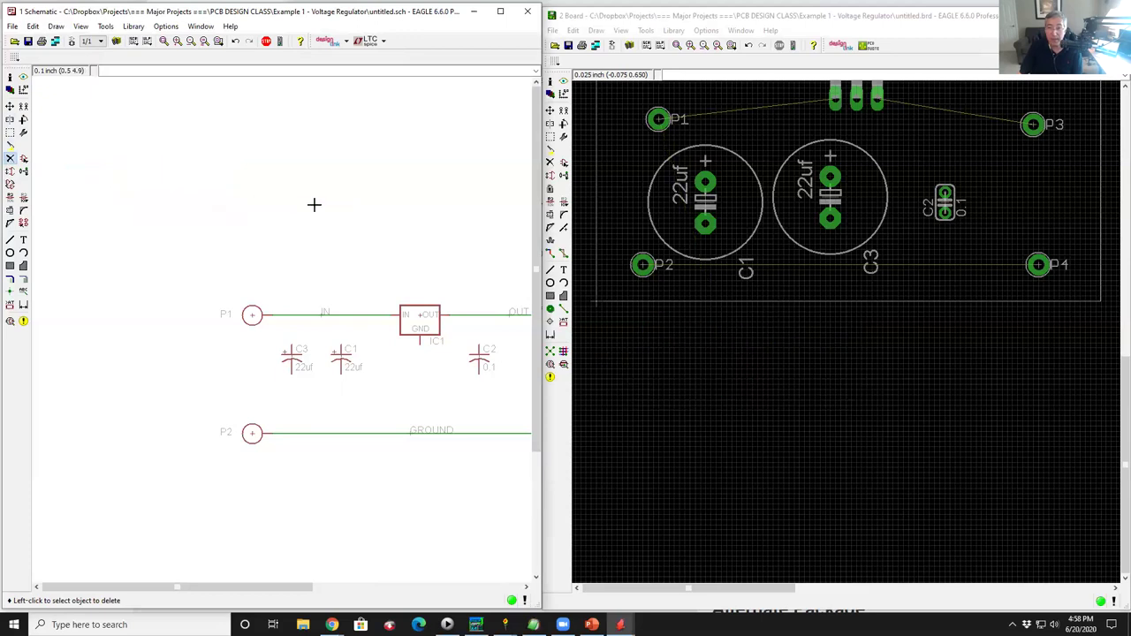
# Draw a net wire from the positive pin of capacitor C3 up to the IN net.
pyautogui.scroll(3, 380, 428)
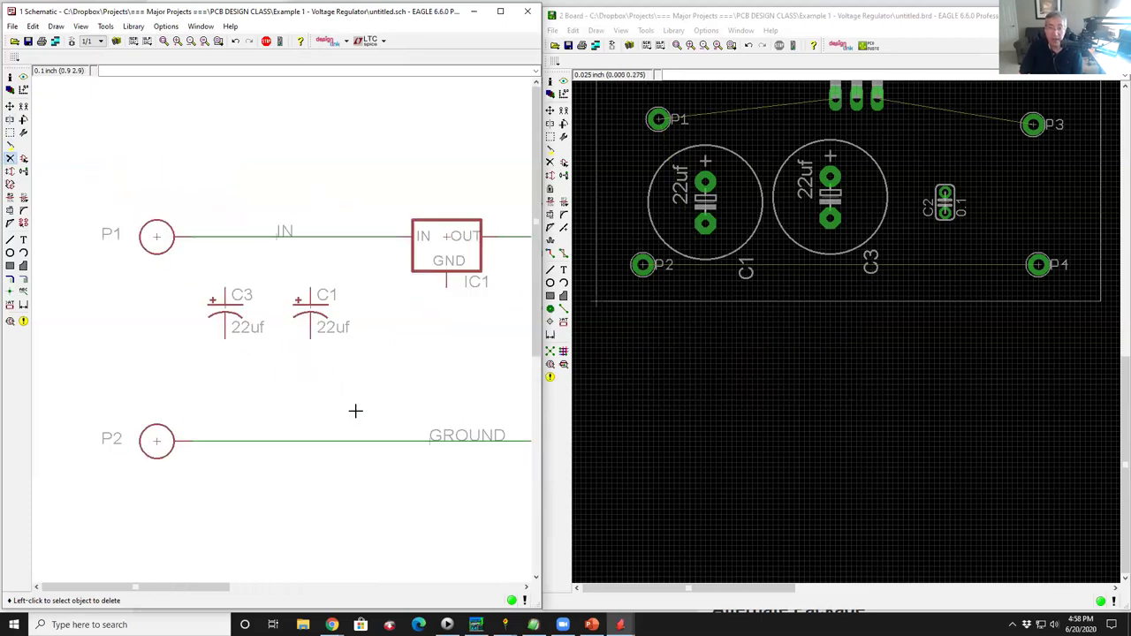
pyautogui.click(21, 279)
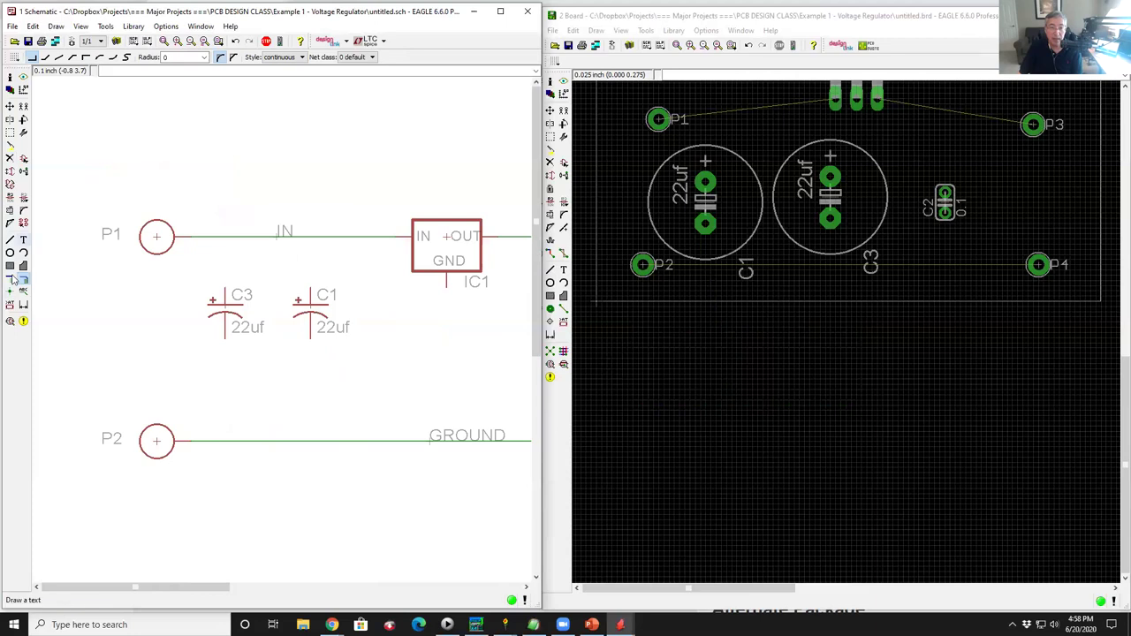
pyautogui.scroll(2, 222, 286)
pyautogui.click(222, 285)
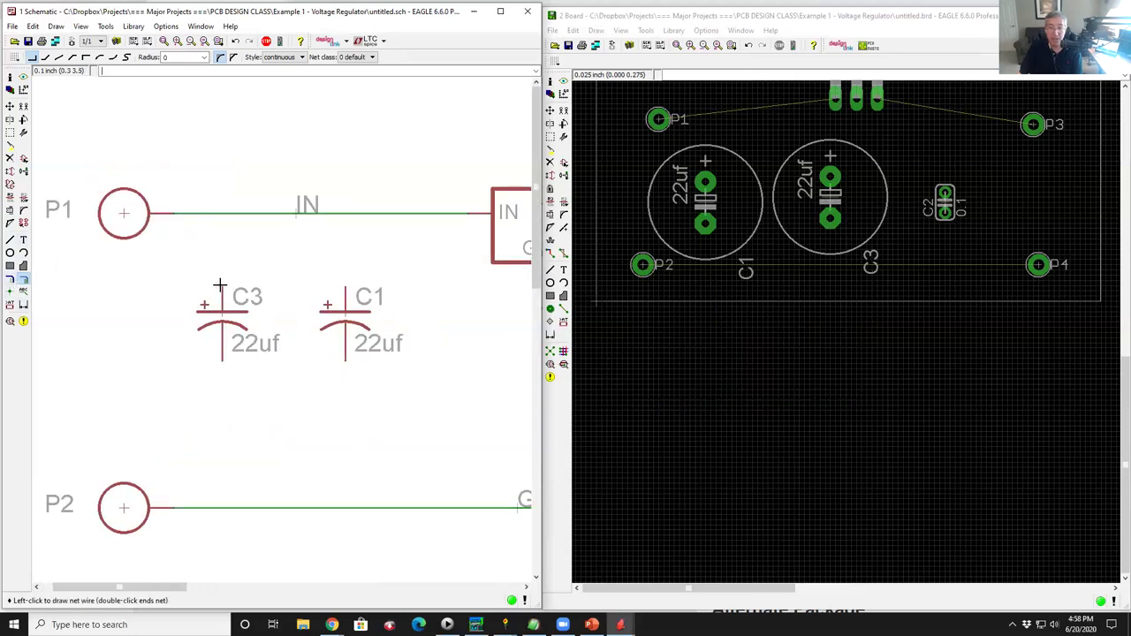
pyautogui.click(221, 214)
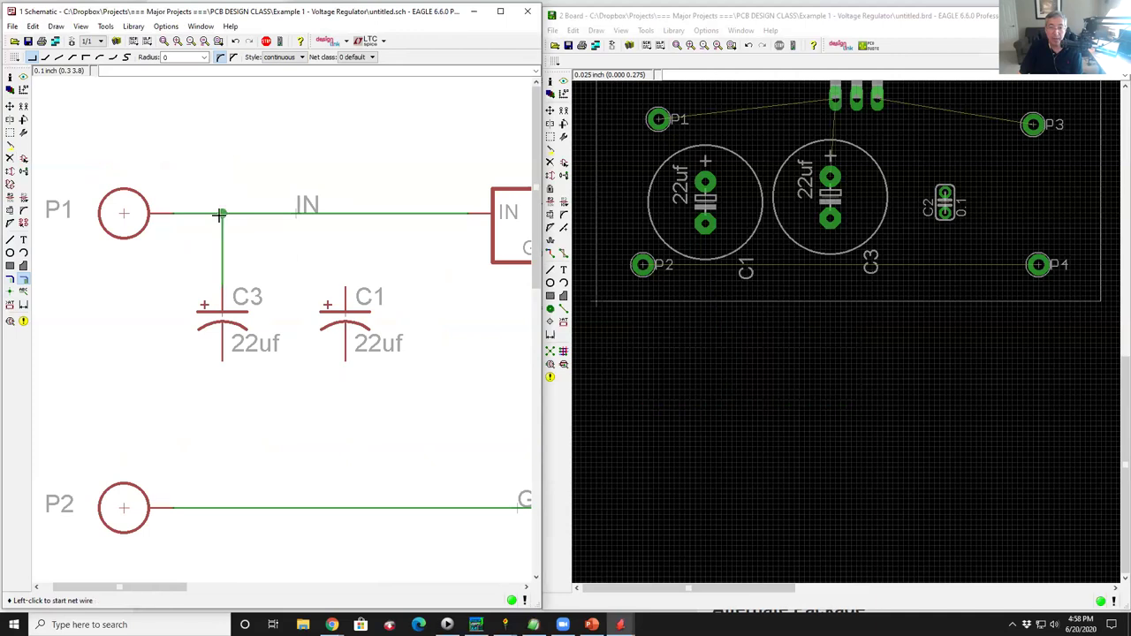
# Wire C1's positive pin to the IN net and the negative pins of C3 and C1 to the GROUND net.
pyautogui.click(345, 287)
pyautogui.click(346, 215)
pyautogui.click(222, 360)
pyautogui.click(220, 507)
pyautogui.click(345, 361)
pyautogui.click(345, 507)
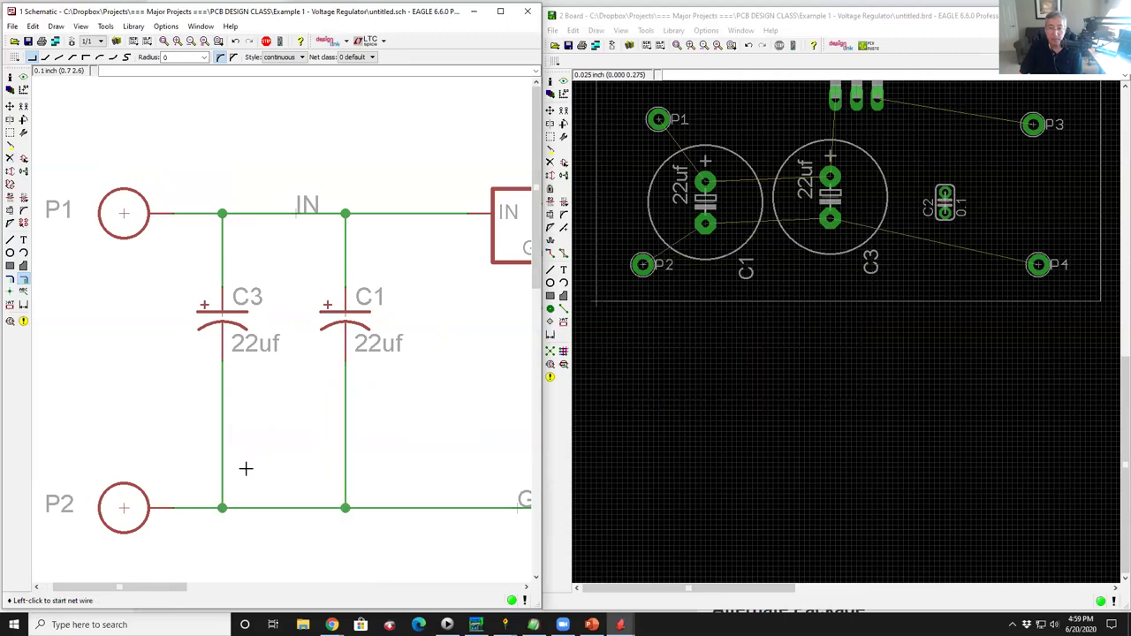
# Wire capacitor C2 between the OUT and GROUND nets, and connect IC1's GND pin to the GROUND net.
pyautogui.scroll(-6, 277, 412)
pyautogui.scroll(4, 277, 412)
pyautogui.click(382, 349)
pyautogui.click(382, 288)
pyautogui.click(383, 410)
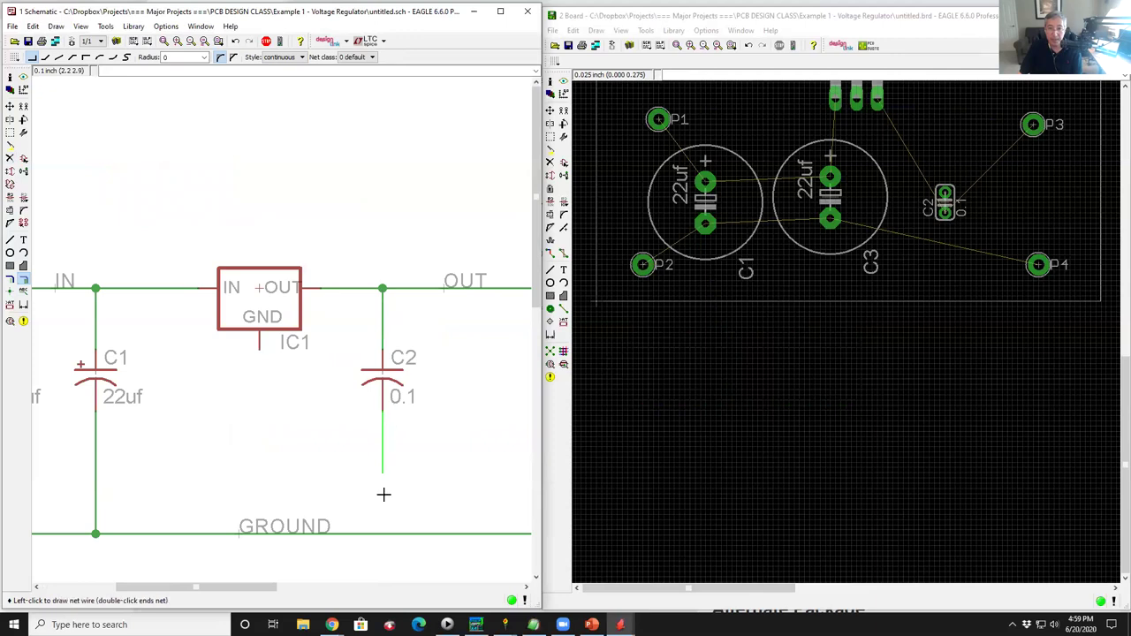
pyautogui.click(381, 534)
pyautogui.click(260, 350)
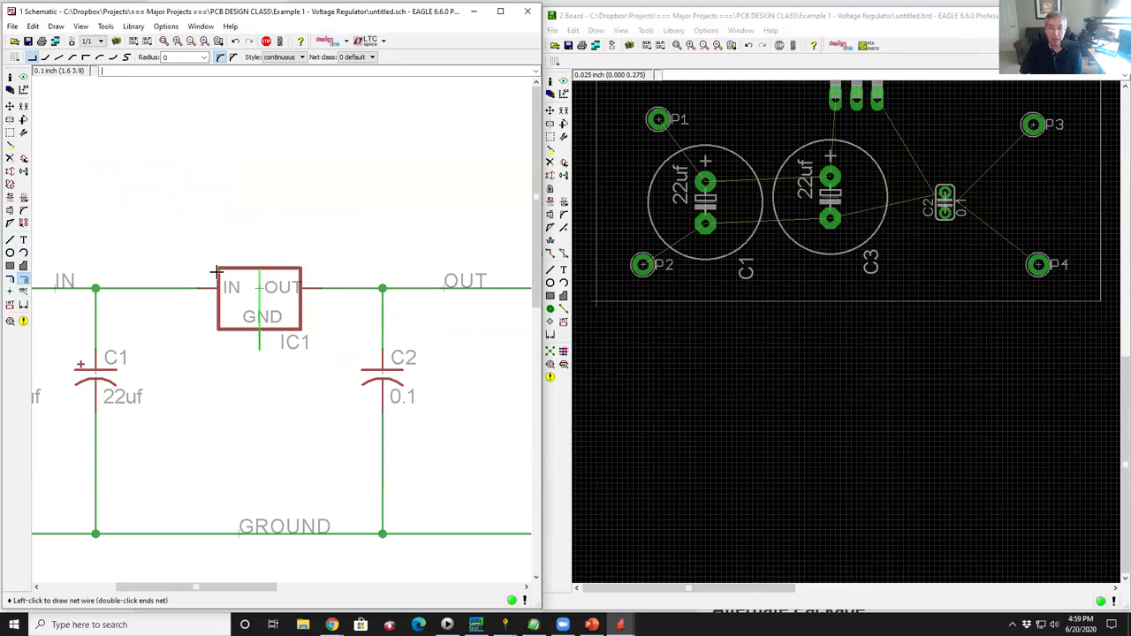
pyautogui.click(259, 534)
# Move the GROUND net label along its wire to sit between the C1 and IC1 junctions.
pyautogui.click(10, 106)
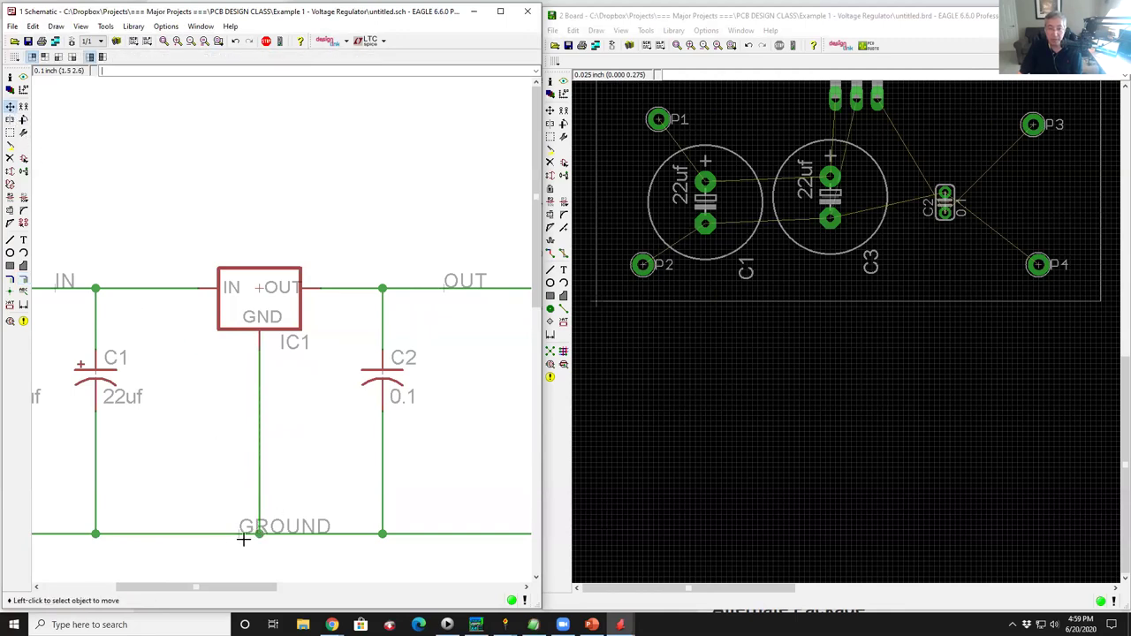
pyautogui.click(241, 538)
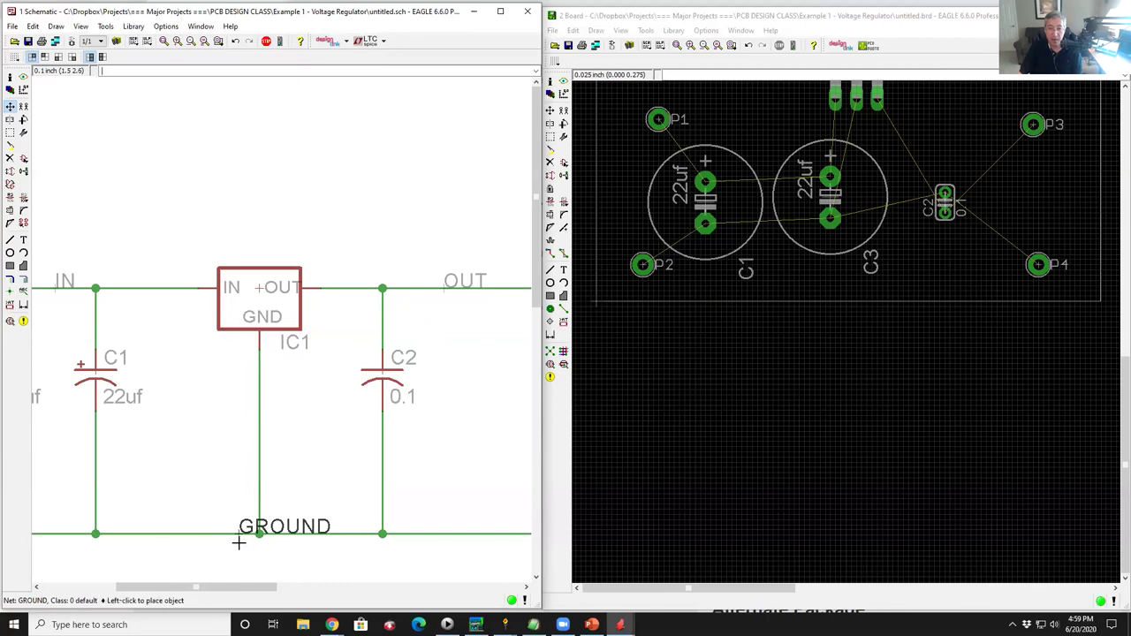
pyautogui.click(141, 530)
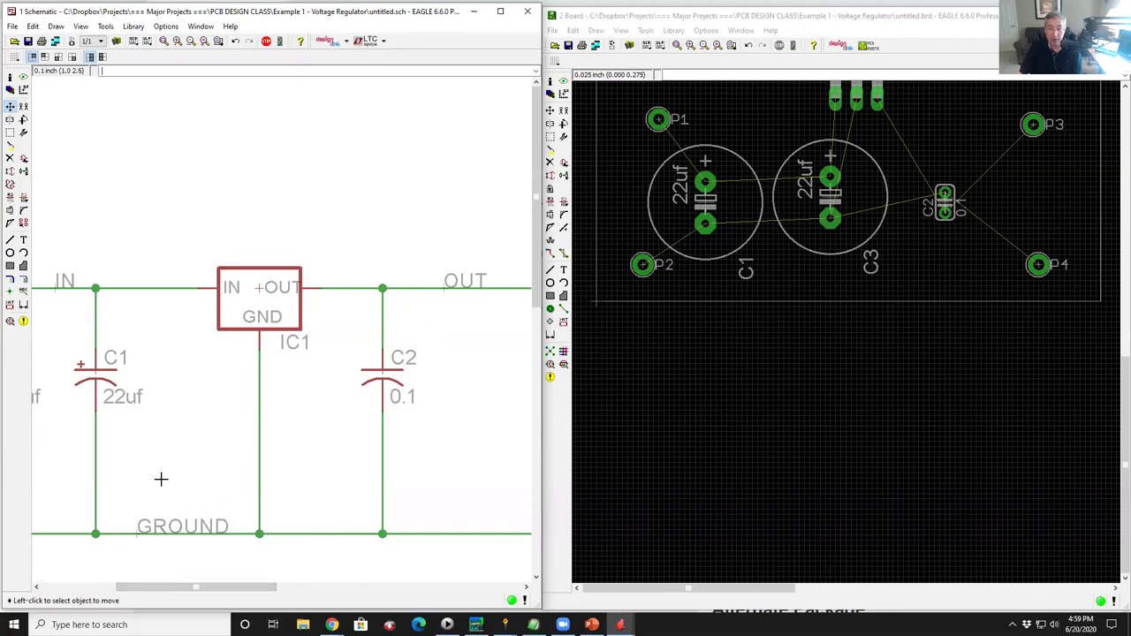
# Examine the wired schematic, looking closely at the junction dot where C3's wire meets the IN net.
pyautogui.scroll(-3, 279, 310)
pyautogui.scroll(2, 226, 352)
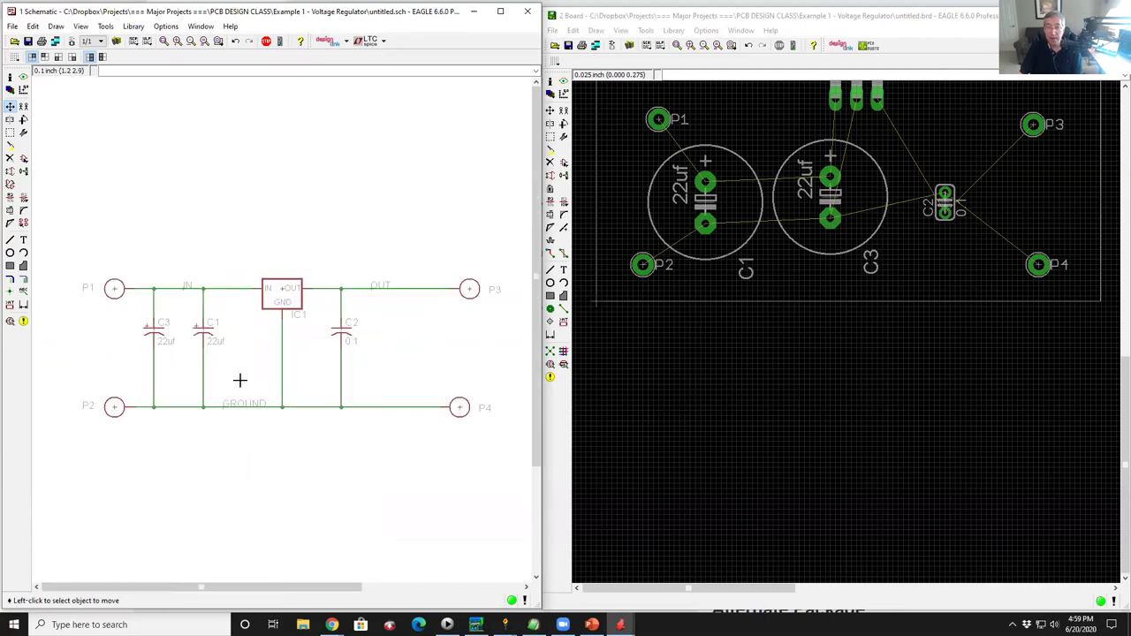
pyautogui.scroll(3, 696, 352)
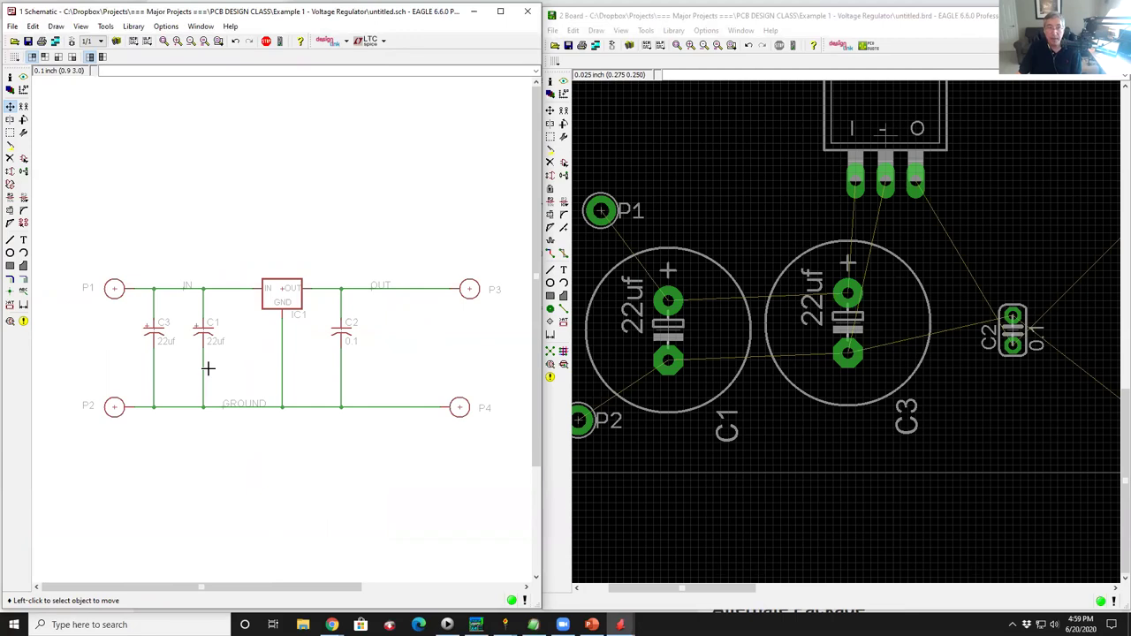
pyautogui.scroll(5, 208, 292)
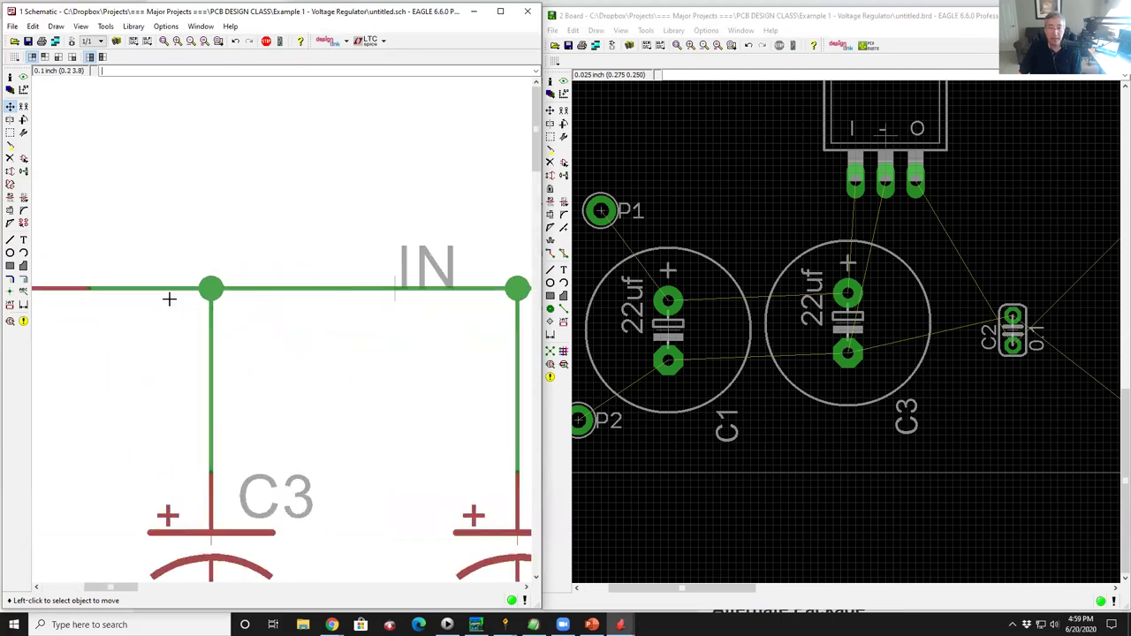
pyautogui.scroll(2, 168, 299)
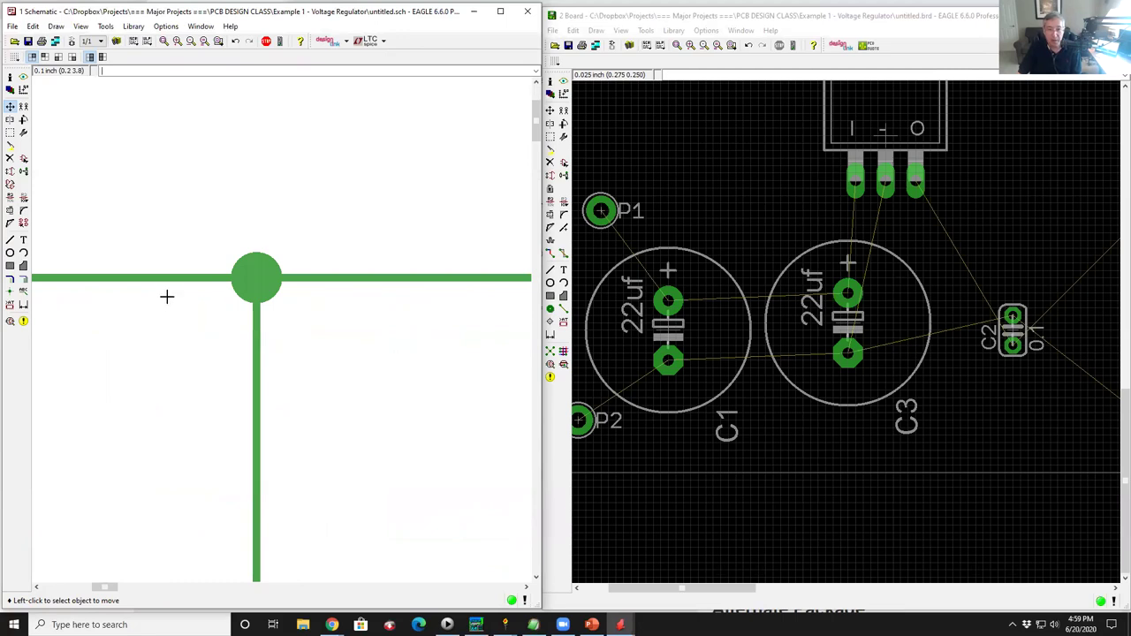
pyautogui.scroll(-3, 213, 289)
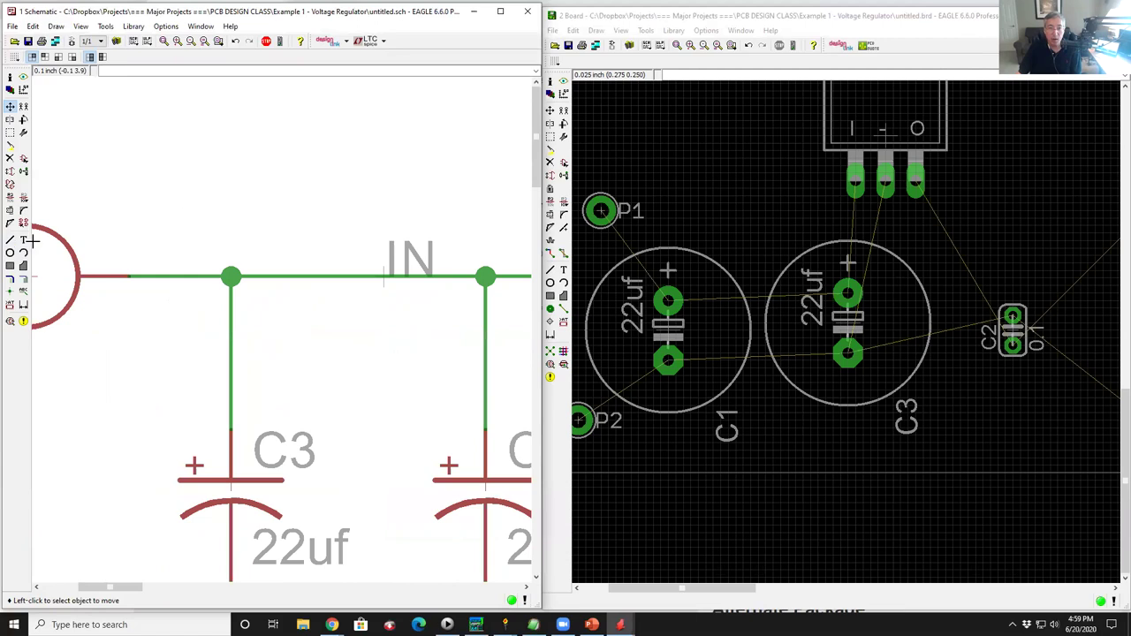
pyautogui.scroll(-3, 159, 201)
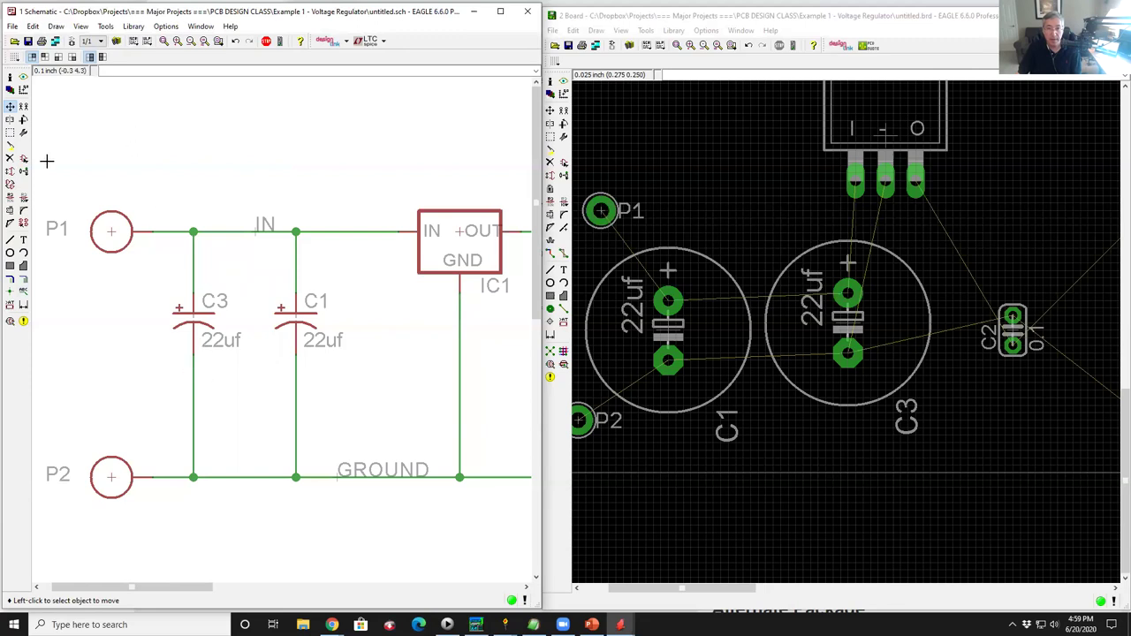
# Delete the wire from C3 to GROUND and draw a new net wire from C3's negative pin ending just short of the GROUND net.
pyautogui.rightClick(192, 412)
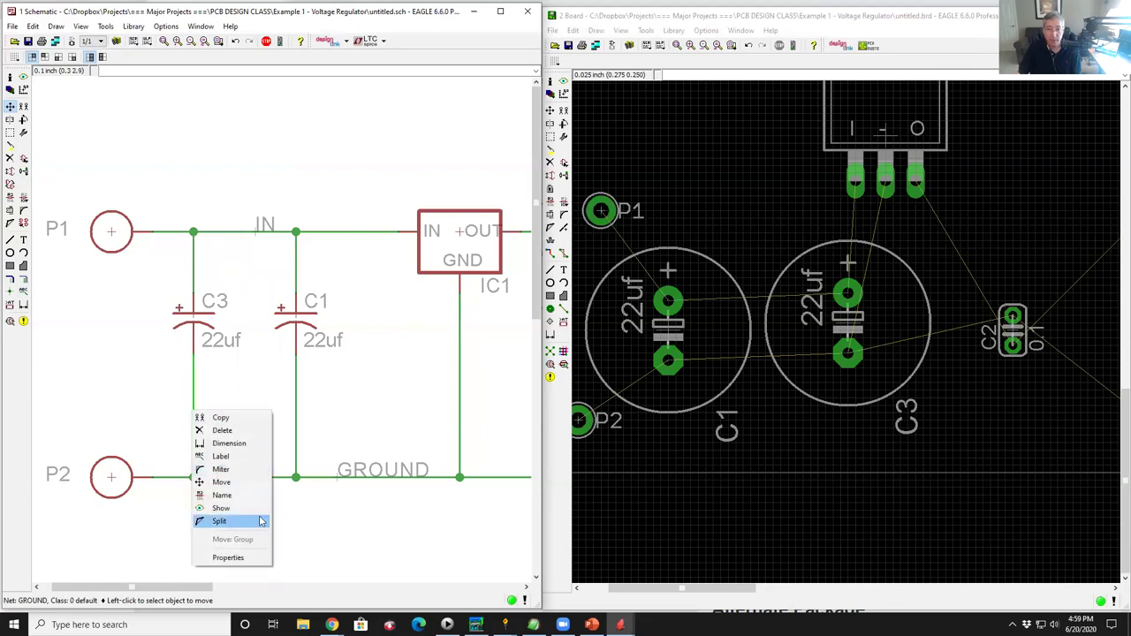
pyautogui.click(221, 431)
pyautogui.click(23, 279)
pyautogui.click(192, 353)
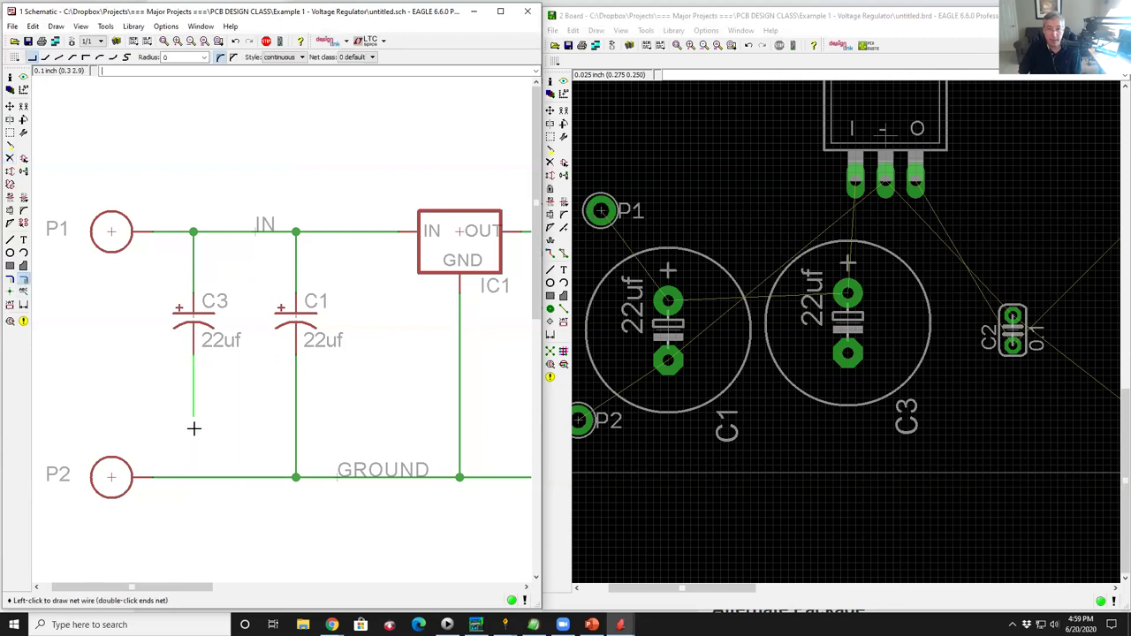
pyautogui.doubleClick(192, 457)
# Draw a net wire from the GROUND net near P2 across C3's wire to C1's ground wire, and examine the crossing without a junction.
pyautogui.click(165, 476)
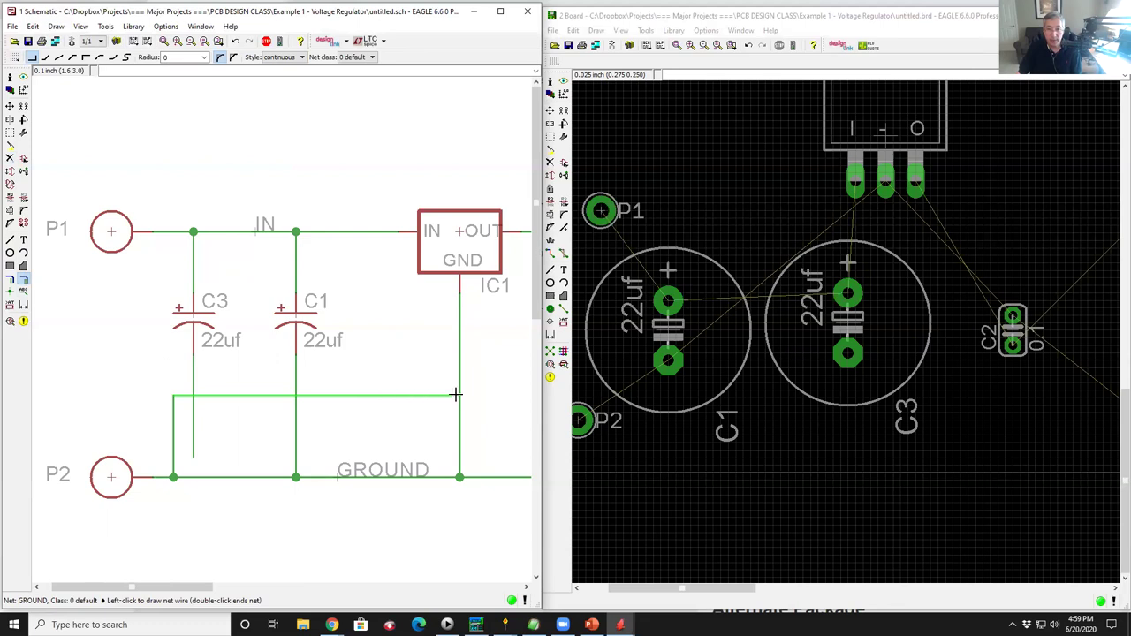
pyautogui.click(296, 395)
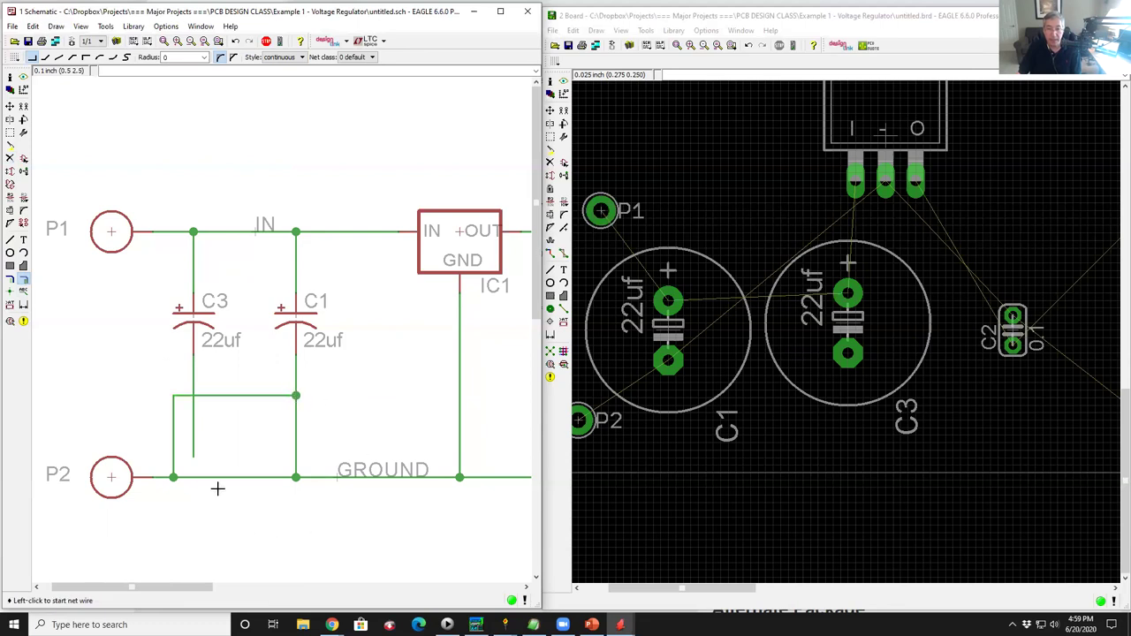
pyautogui.scroll(5, 183, 401)
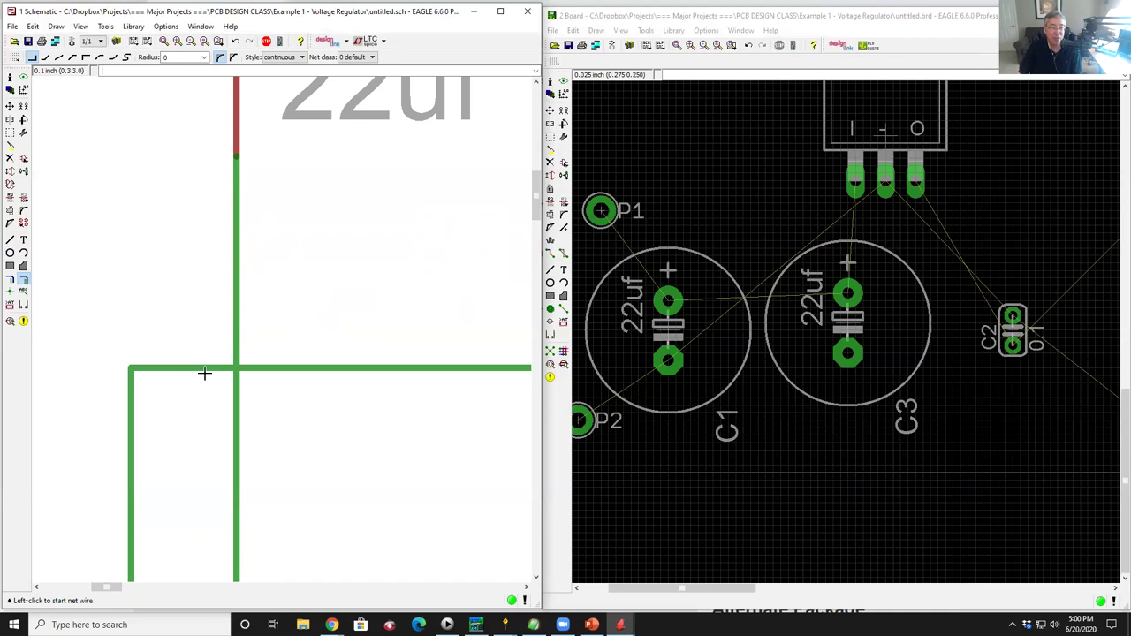
pyautogui.scroll(-3, 204, 373)
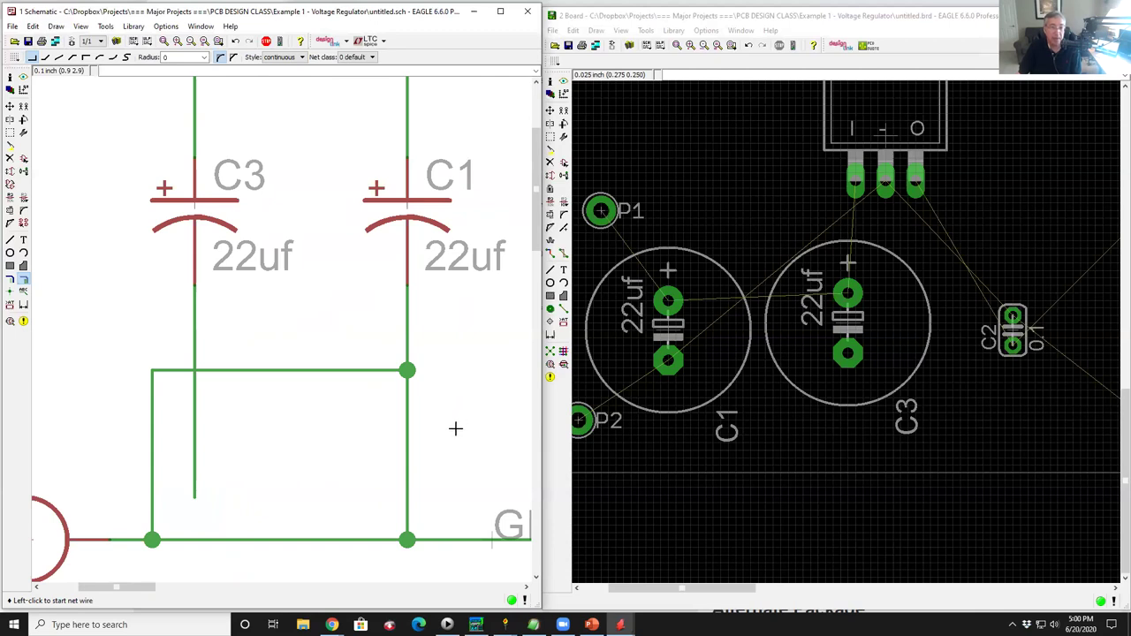
# Draw three short open-ended net wires branching off C1's ground wire at different heights.
pyautogui.click(409, 417)
pyautogui.doubleClick(493, 413)
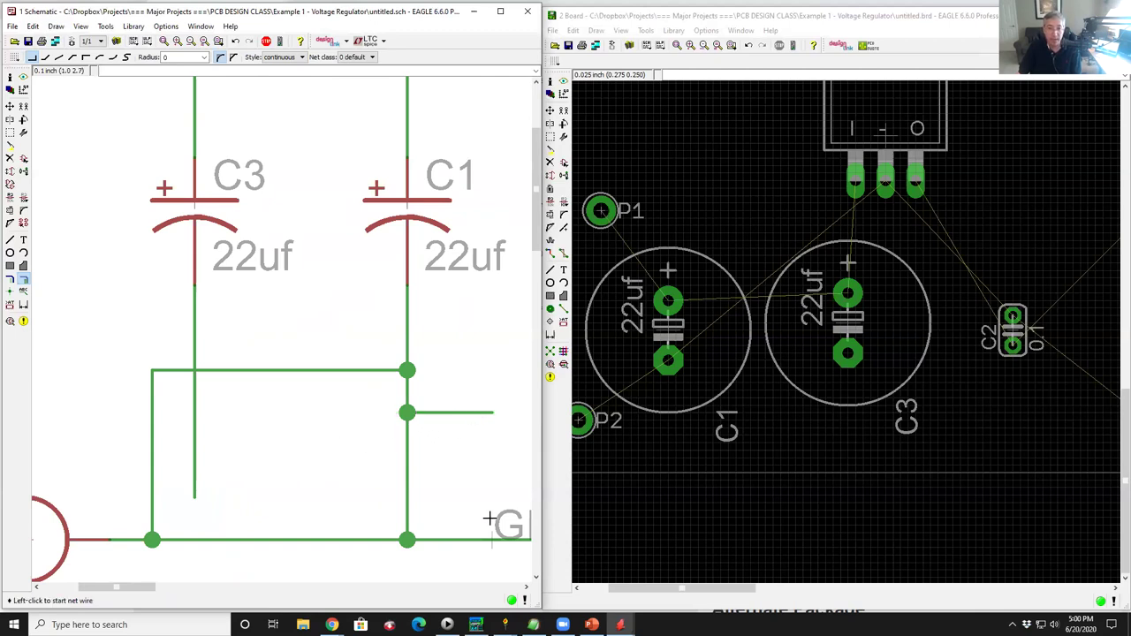
pyautogui.click(406, 455)
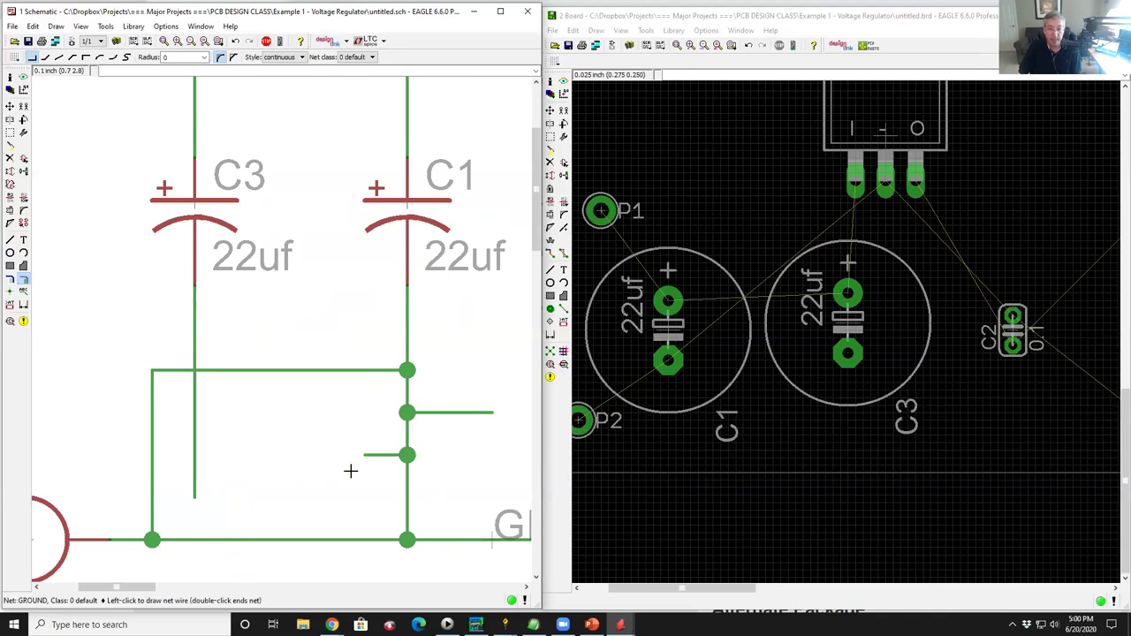
pyautogui.doubleClick(363, 455)
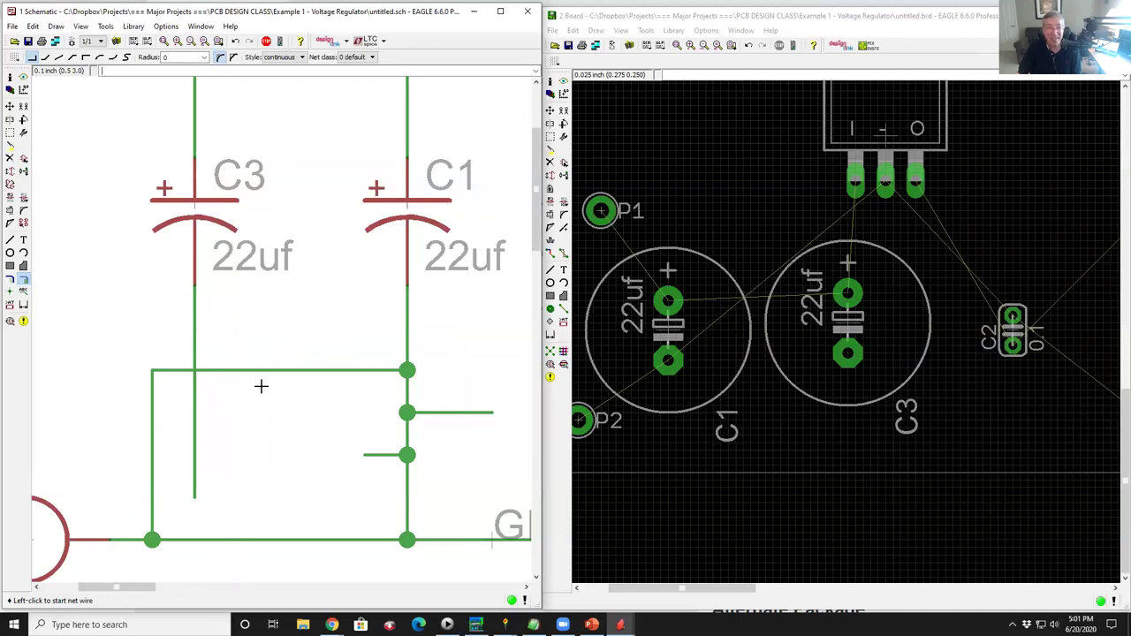
pyautogui.click(407, 371)
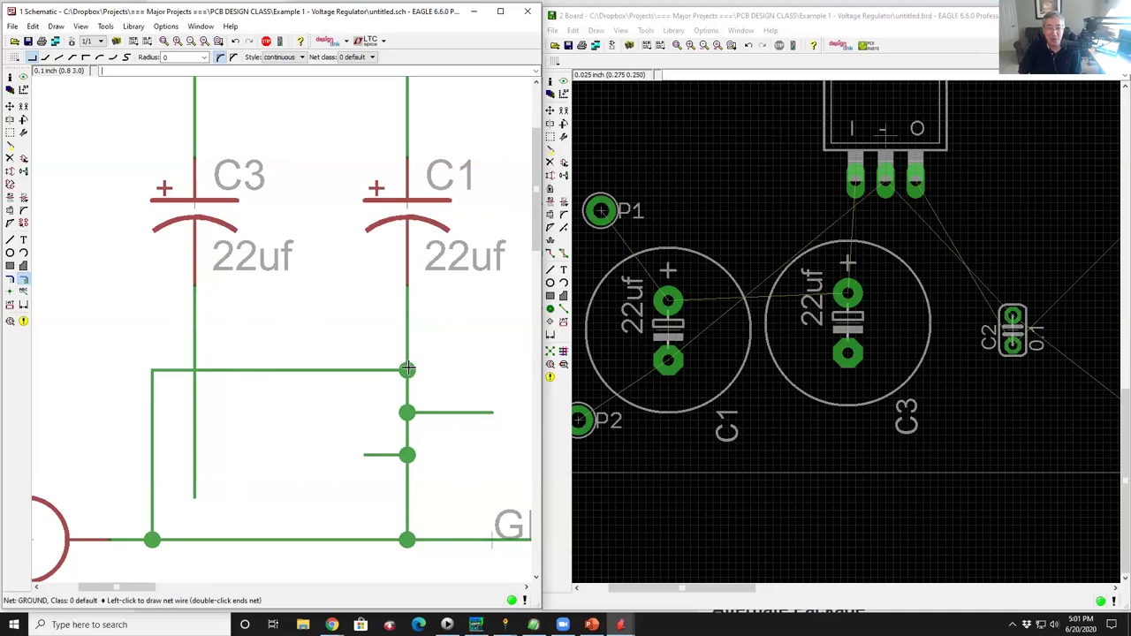
pyautogui.doubleClick(447, 324)
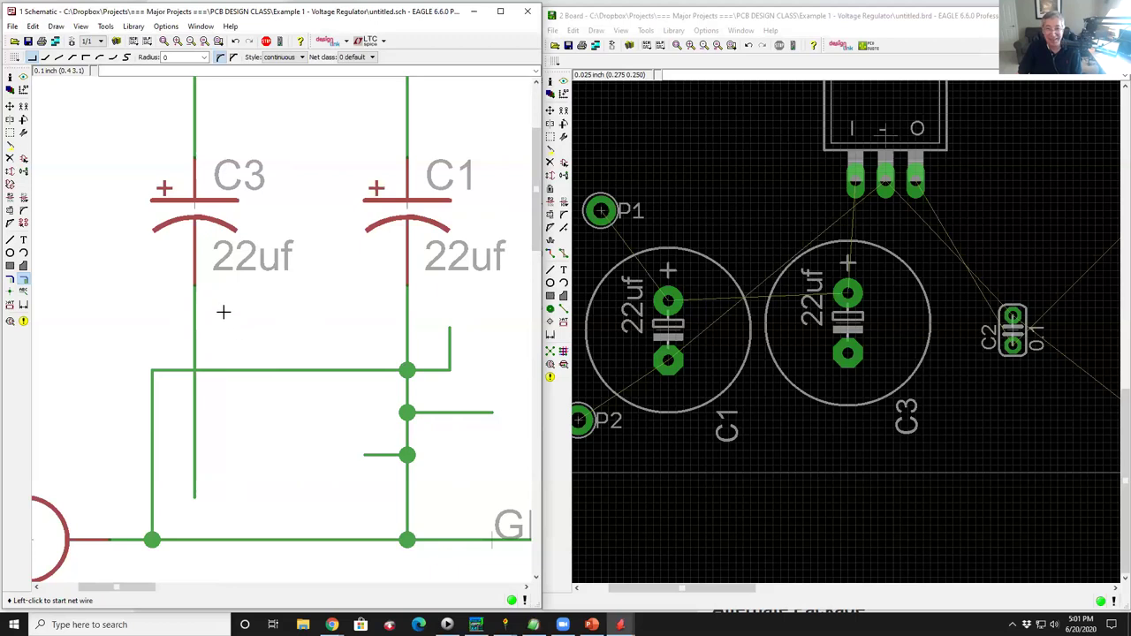
# Delete the wire crossing C3's net and the short stub wires attached to C1's ground wire.
pyautogui.scroll(-3, 224, 311)
pyautogui.click(10, 158)
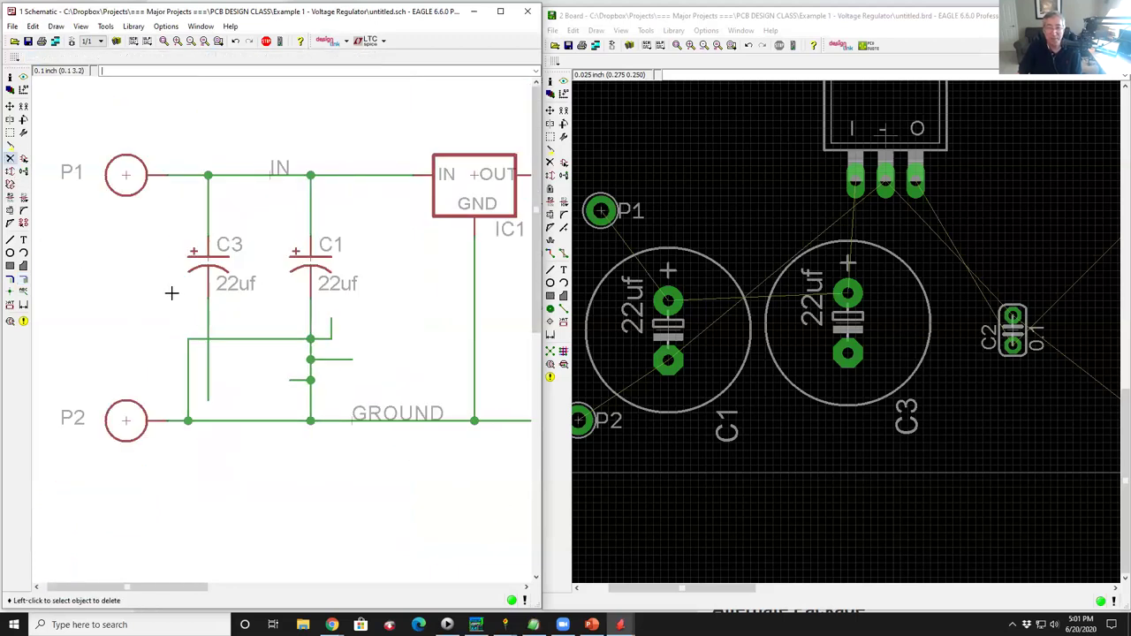
pyautogui.click(251, 339)
pyautogui.click(189, 384)
pyautogui.click(339, 357)
pyautogui.click(335, 340)
pyautogui.click(287, 380)
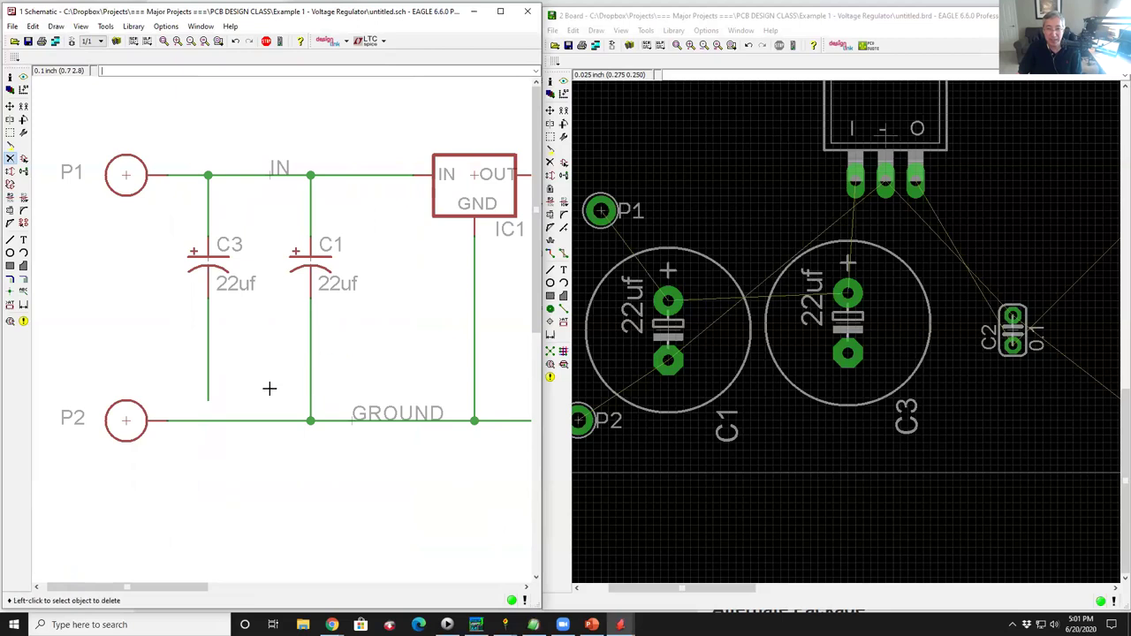
# Extend C3's open-ended net wire to the GROUND net and merge its segment into GROUND.
pyautogui.click(23, 279)
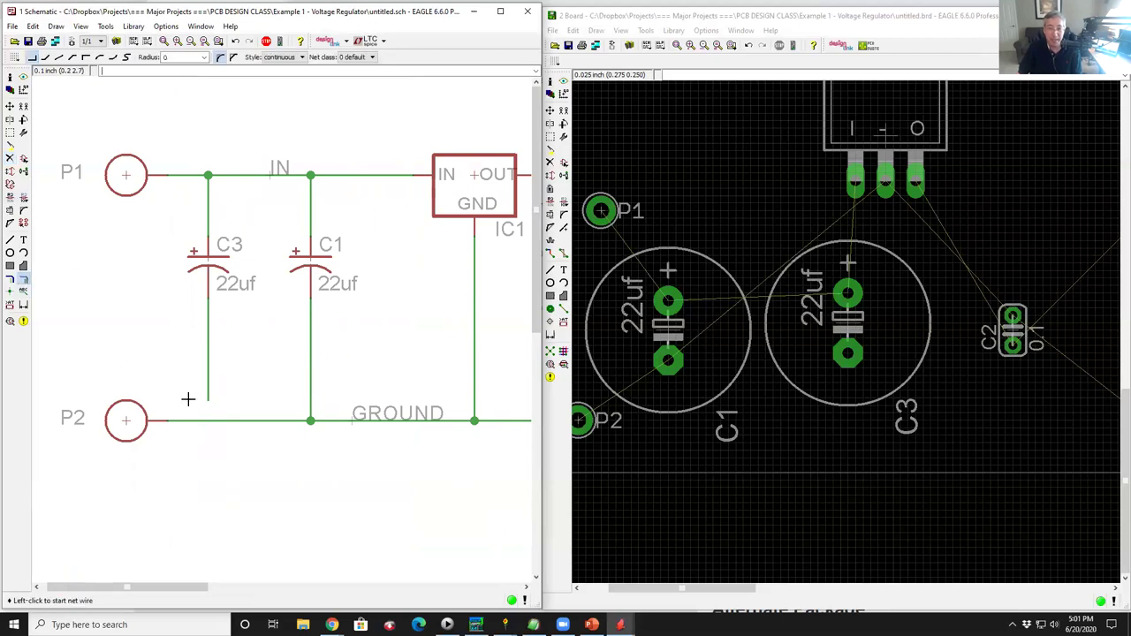
pyautogui.click(209, 402)
pyautogui.click(207, 419)
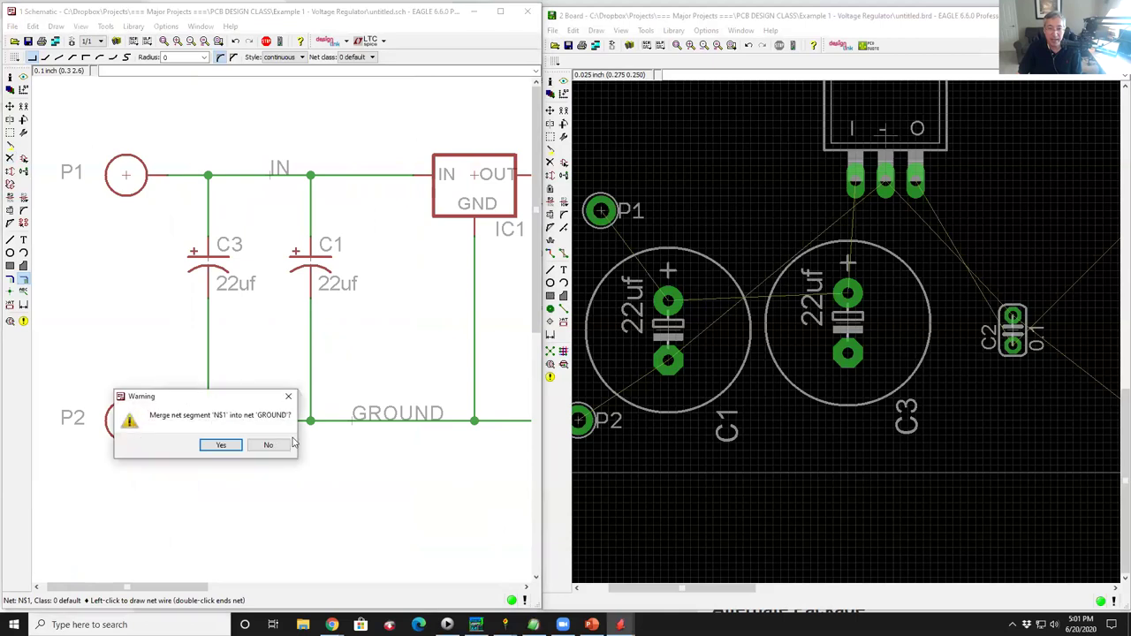
pyautogui.click(221, 445)
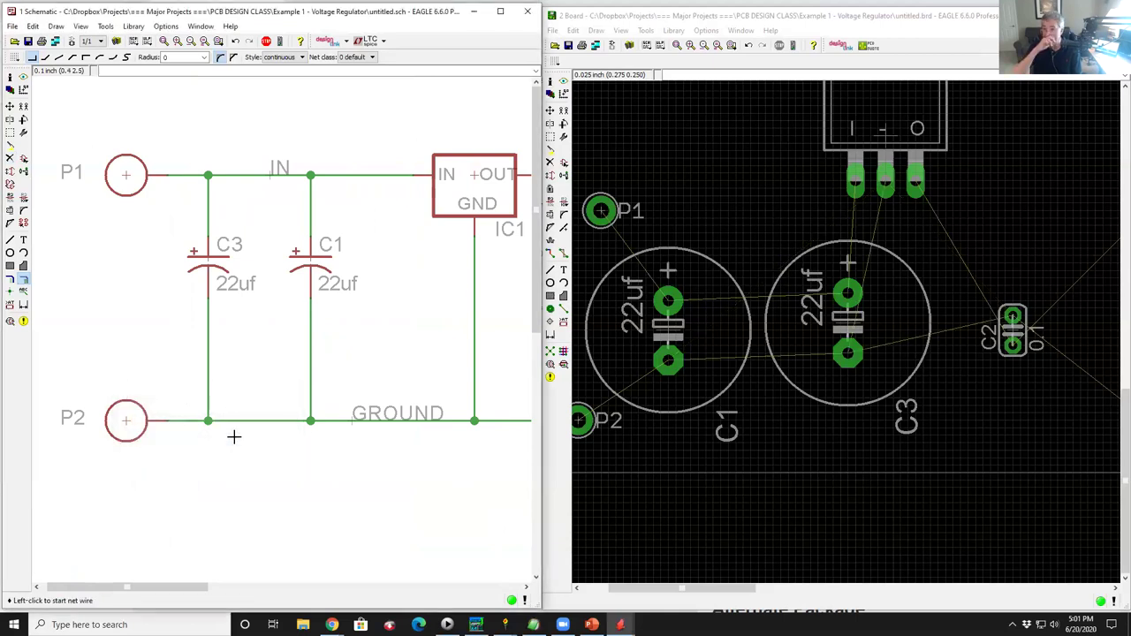
# Maximize the board window and examine the airwires linking C1, C3, C2, IC1 and the pads.
pyautogui.scroll(-3, 242, 348)
pyautogui.scroll(-3, 118, 358)
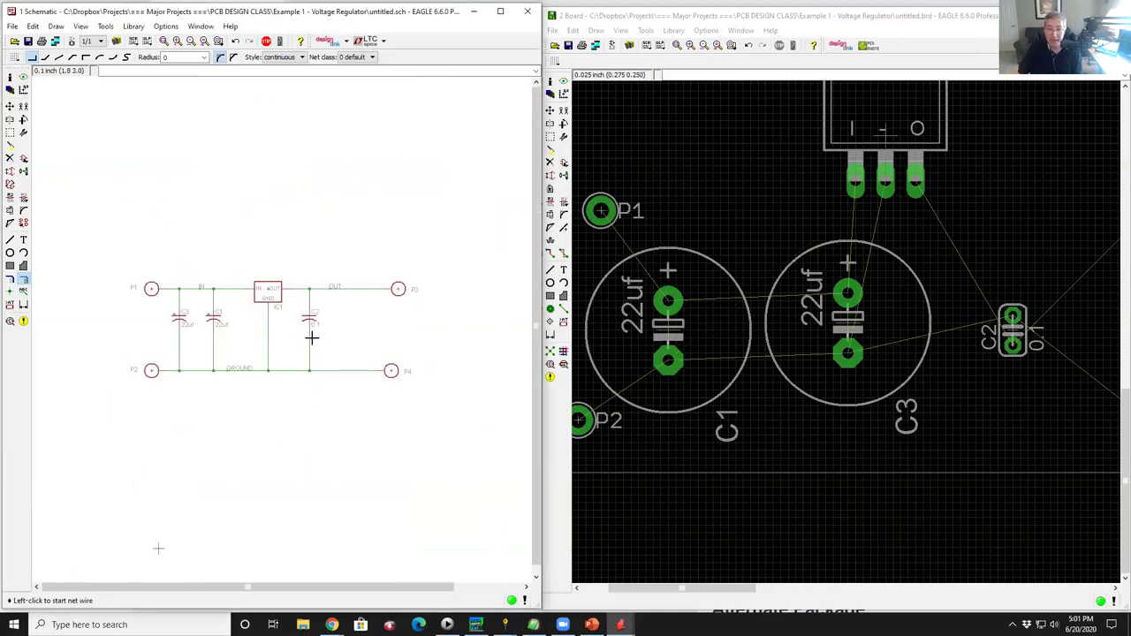
pyautogui.click(824, 135)
pyautogui.press('super+Up')
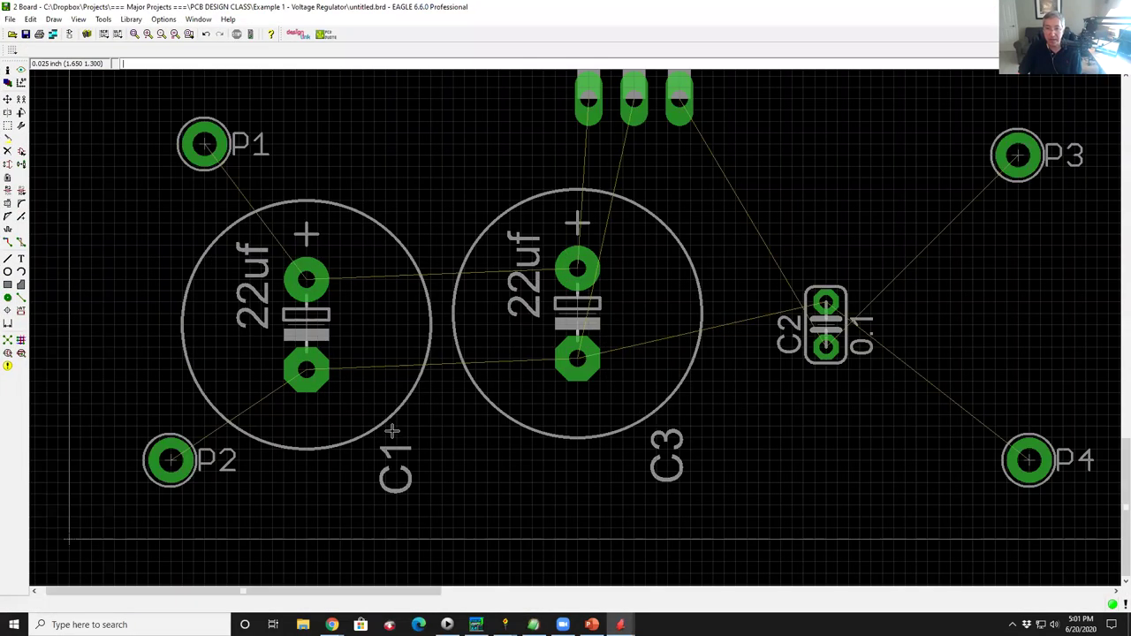
pyautogui.scroll(-2, 334, 427)
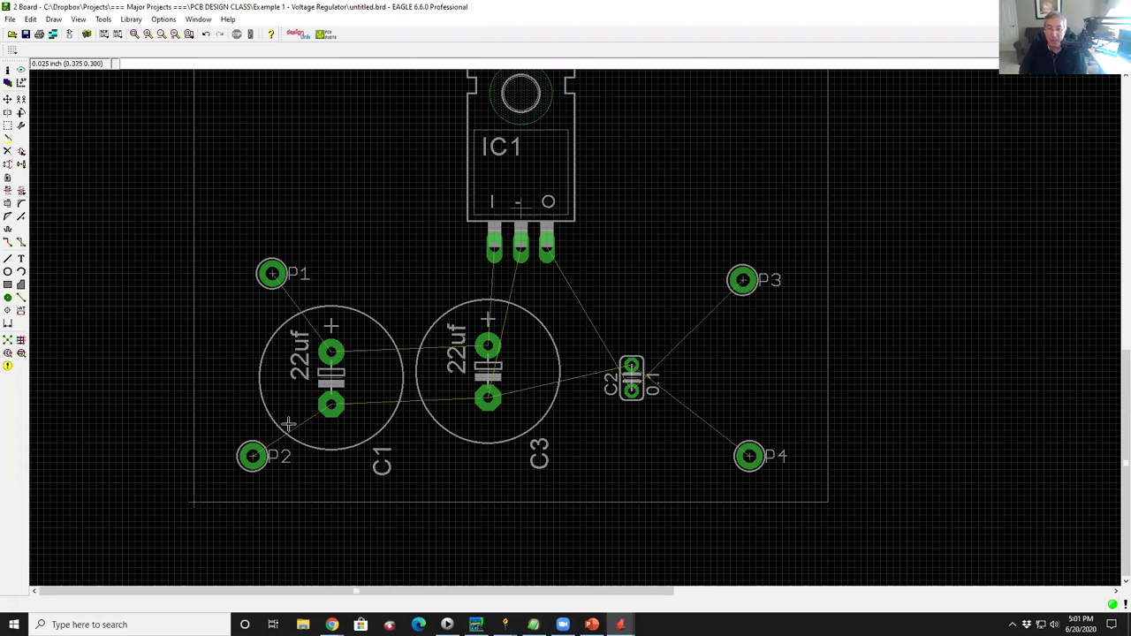
pyautogui.scroll(3, 327, 378)
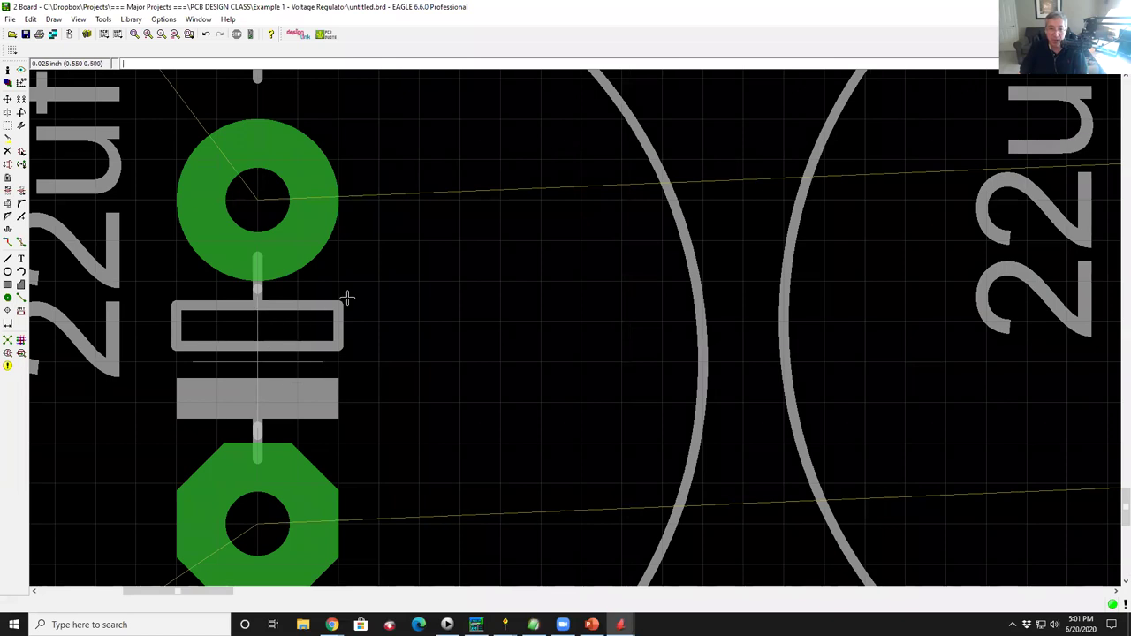
pyautogui.scroll(-5, 347, 299)
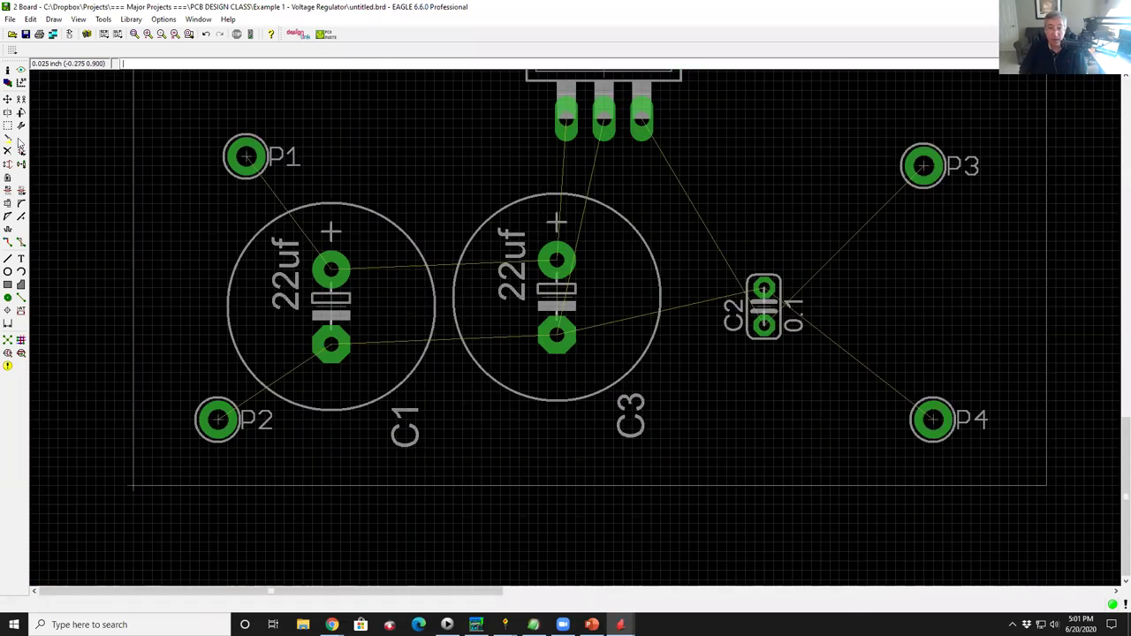
# Move C1 so its two pads line up horizontally with C3's pads, keeping the two capacitor outlines just apart.
pyautogui.click(8, 100)
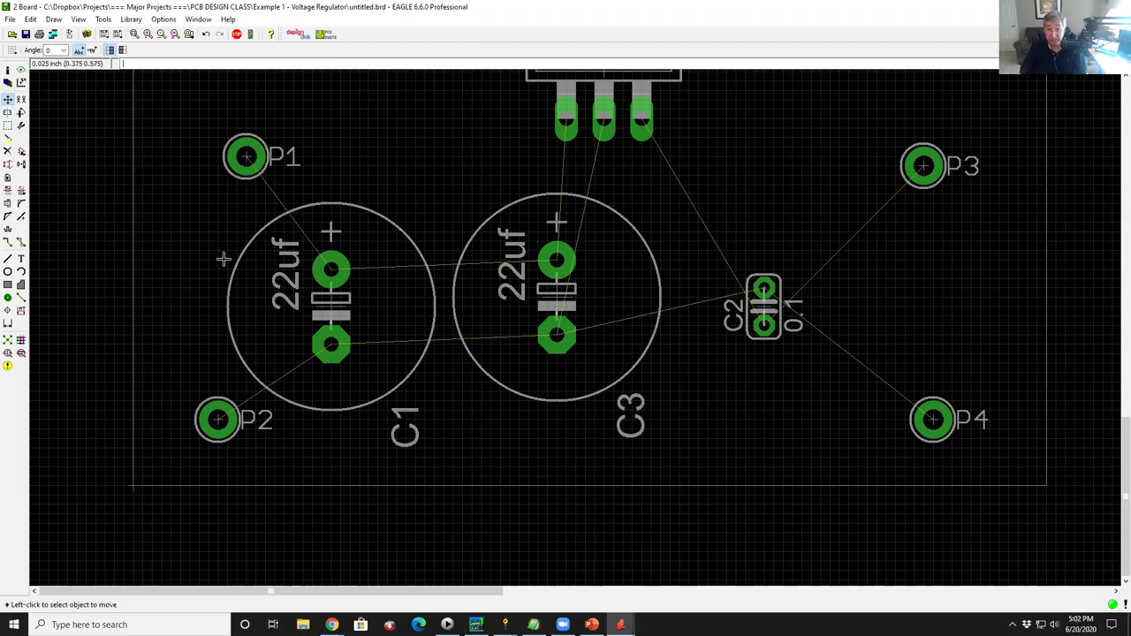
pyautogui.click(332, 307)
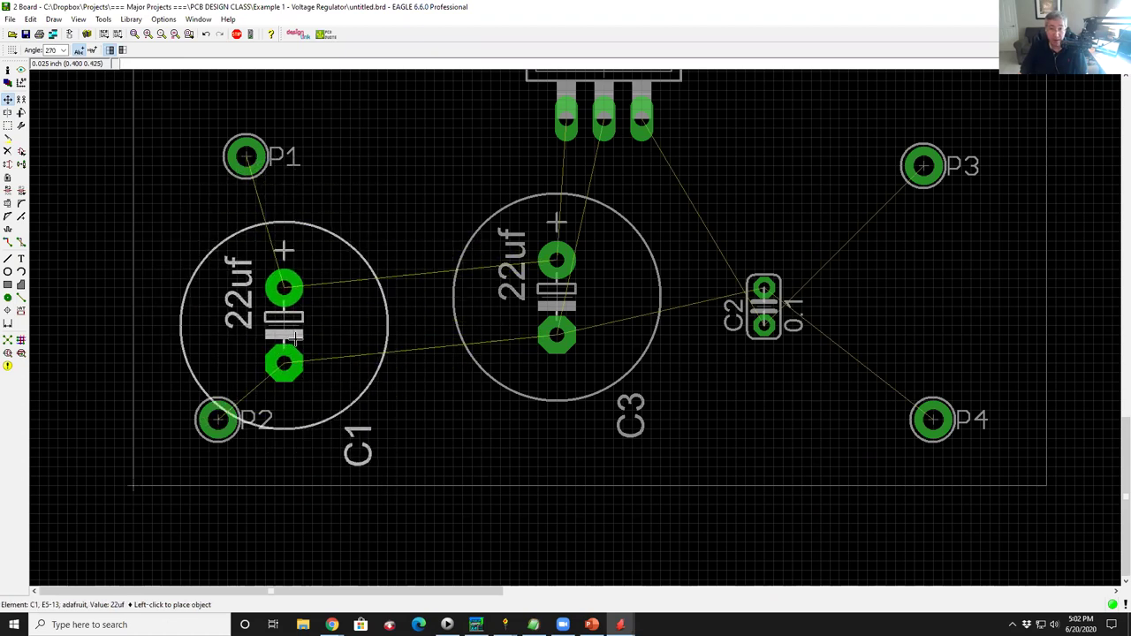
pyautogui.click(339, 306)
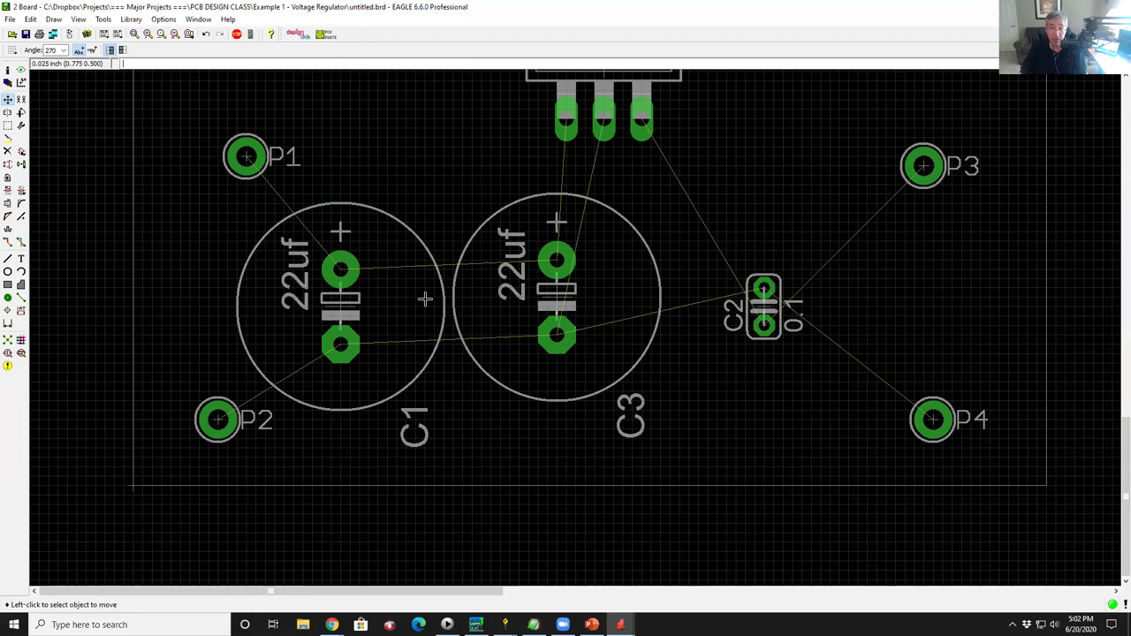
pyautogui.click(375, 302)
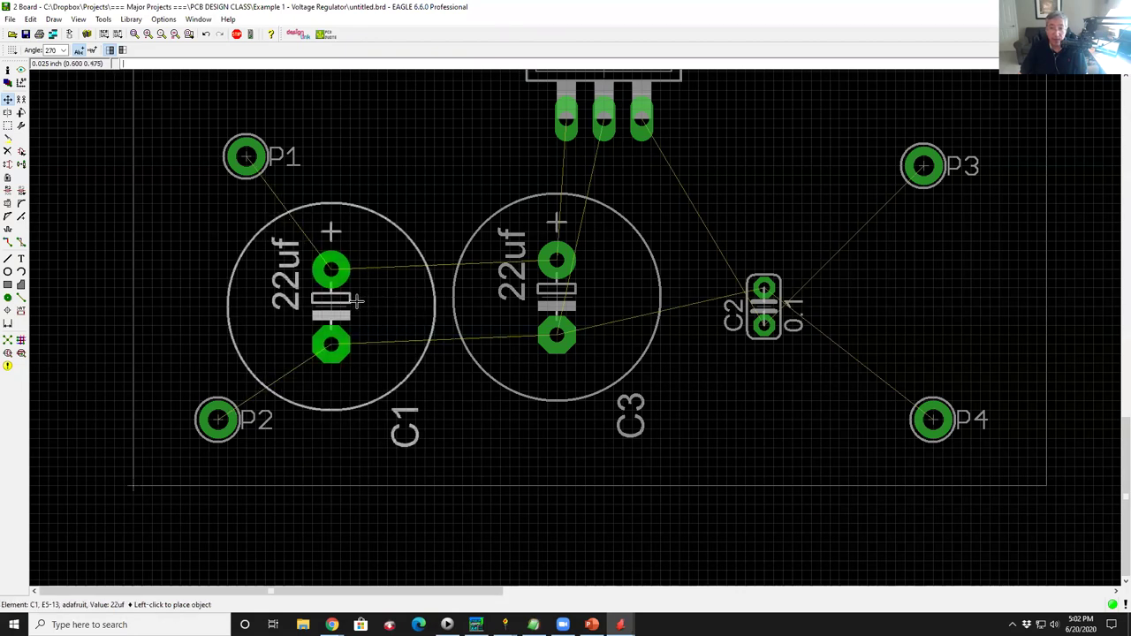
pyautogui.click(365, 300)
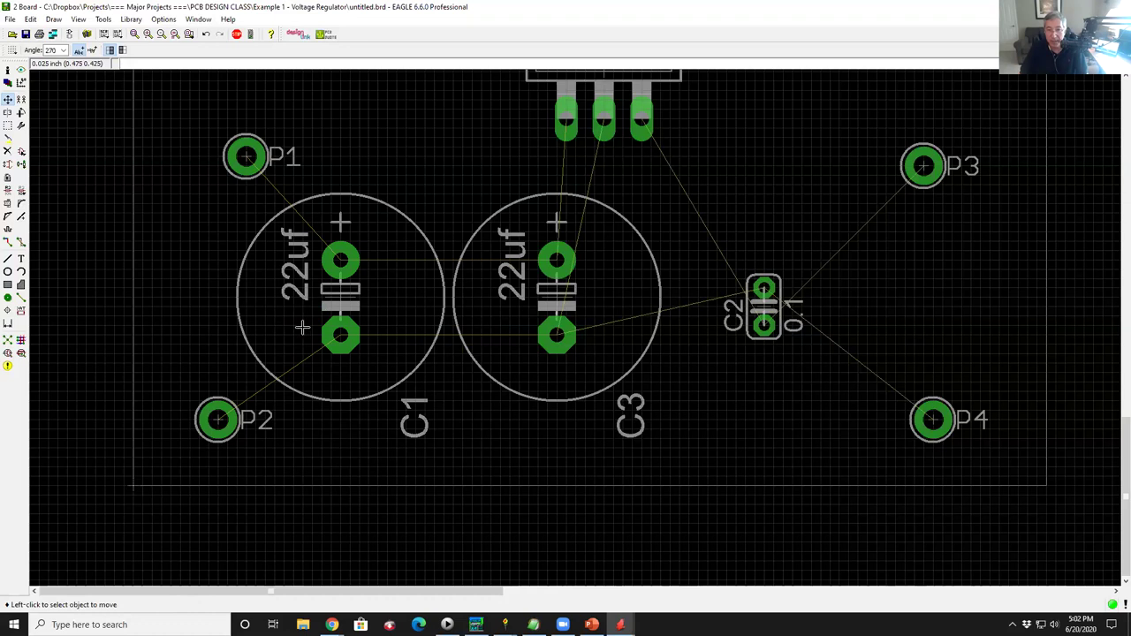
# Move pad P1 directly above P2 and move pad P4 level with P2.
pyautogui.click(246, 157)
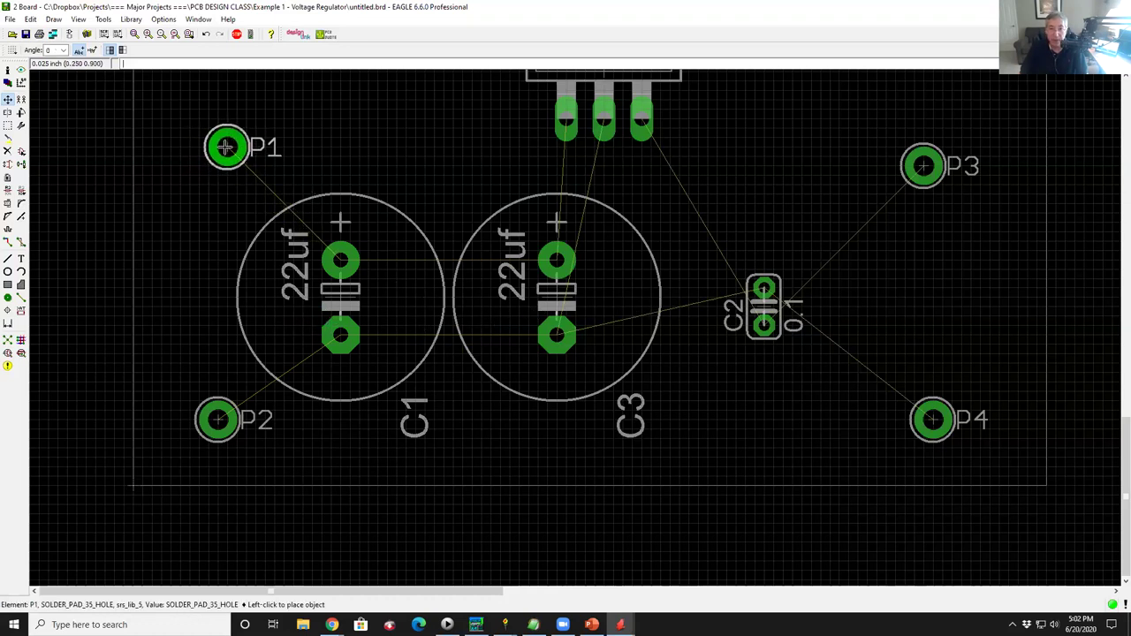
pyautogui.click(217, 148)
pyautogui.click(939, 424)
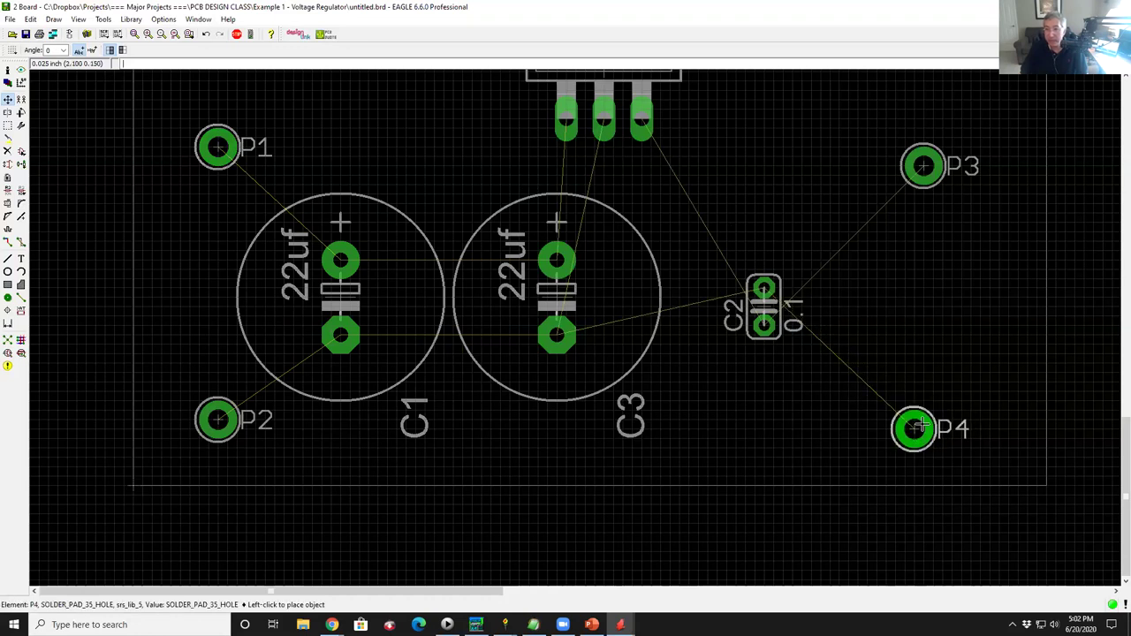
pyautogui.click(916, 421)
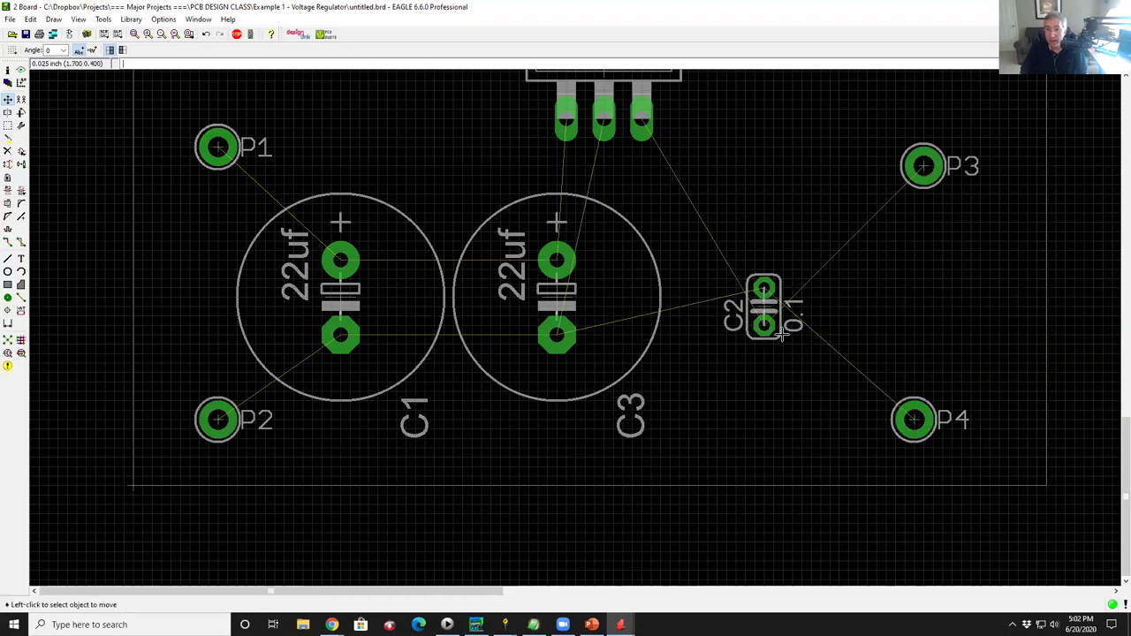
# Rotate C2 by 180° in place so its ground pad faces P4 and its output pad faces P3.
pyautogui.scroll(6, 764, 311)
pyautogui.scroll(-1, 482, 296)
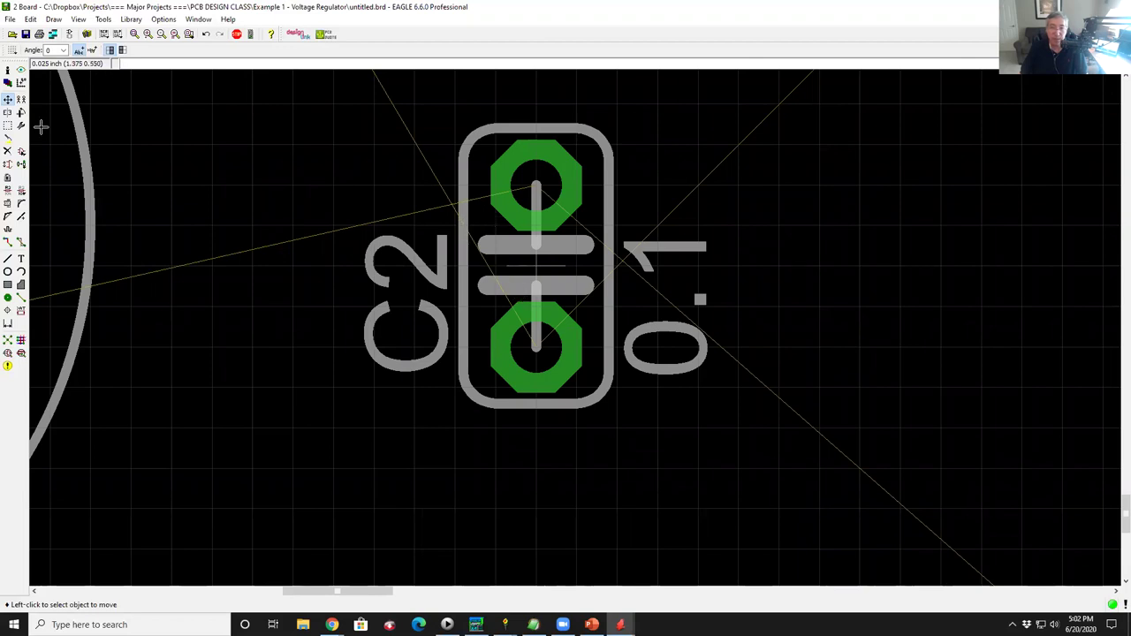
pyautogui.click(6, 101)
pyautogui.click(535, 263)
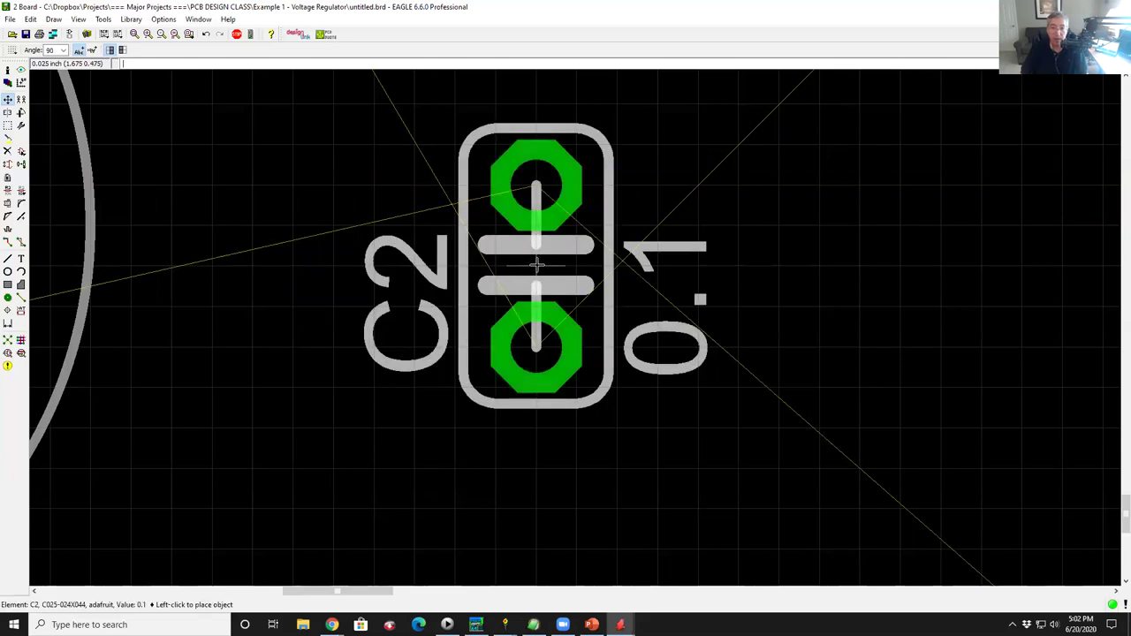
pyautogui.rightClick(536, 265)
pyautogui.rightClick(537, 264)
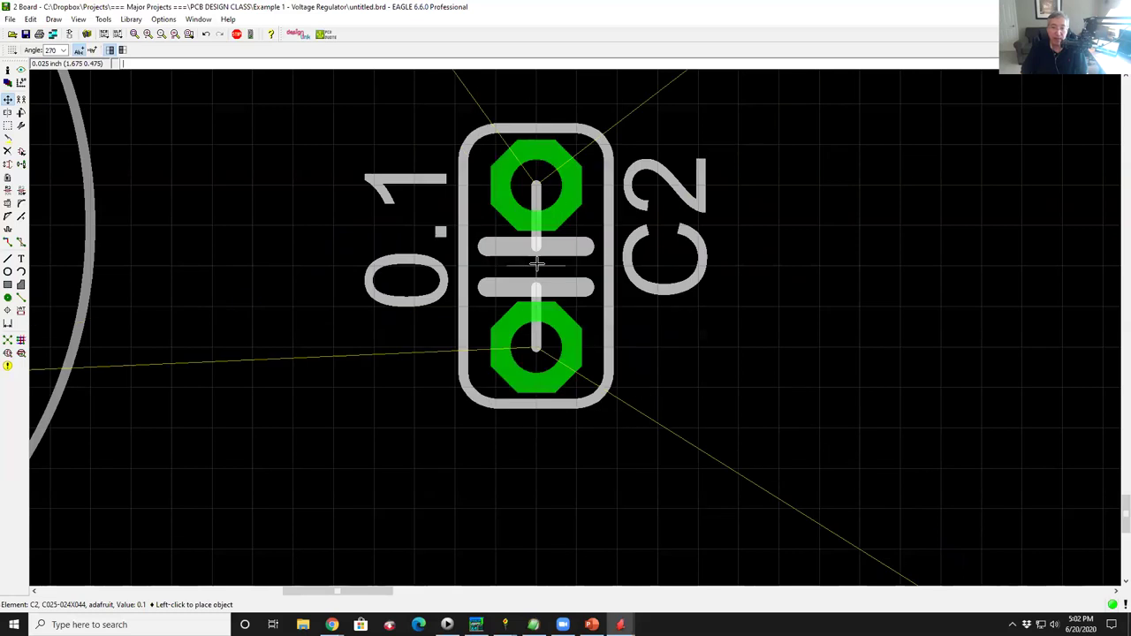
pyautogui.click(536, 265)
pyautogui.scroll(-6, 653, 335)
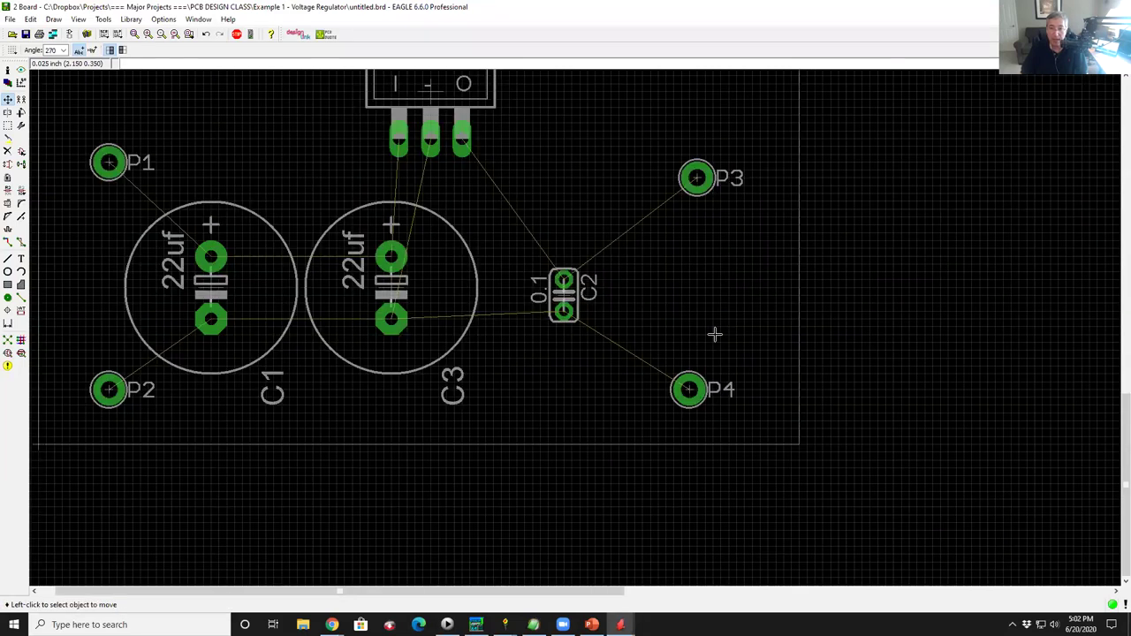
pyautogui.scroll(-1, 715, 334)
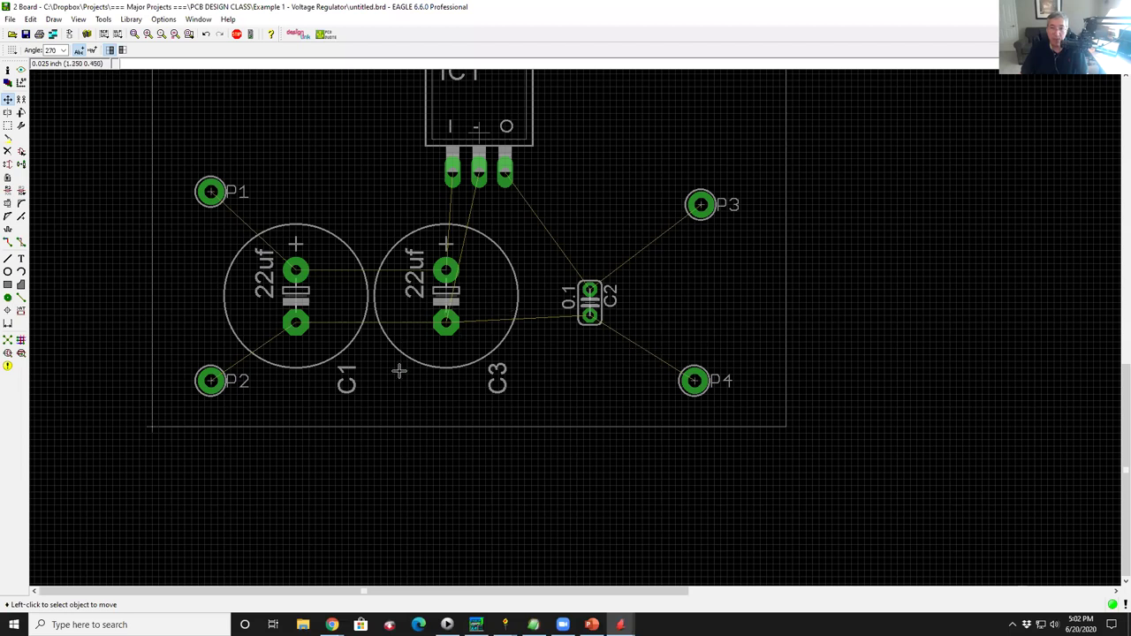
pyautogui.scroll(-2, 420, 340)
pyautogui.scroll(2, 430, 322)
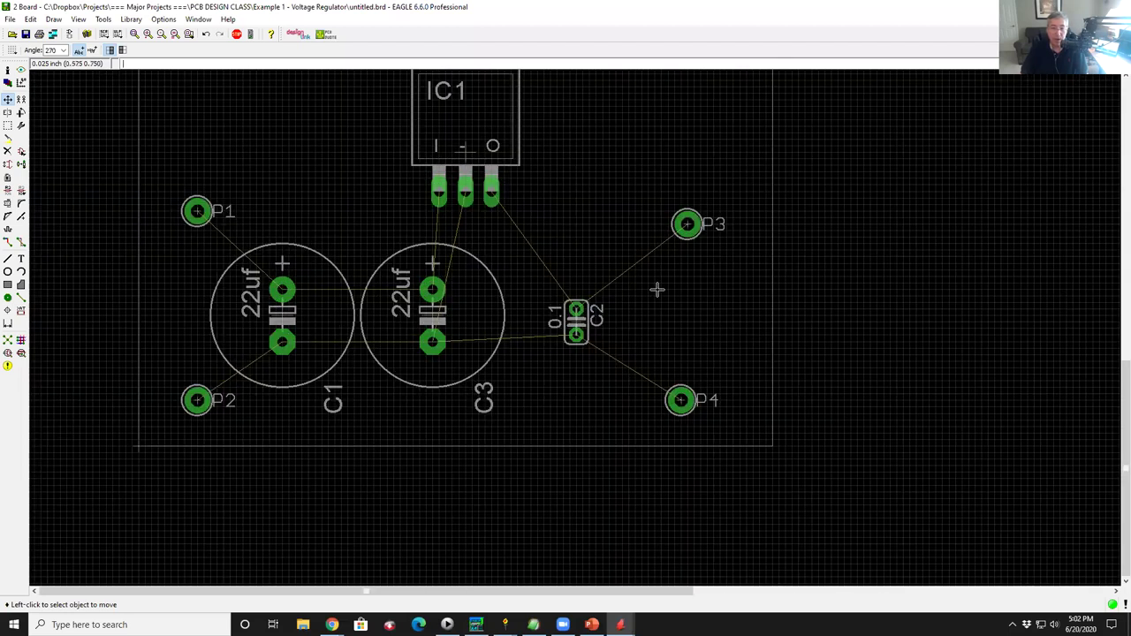
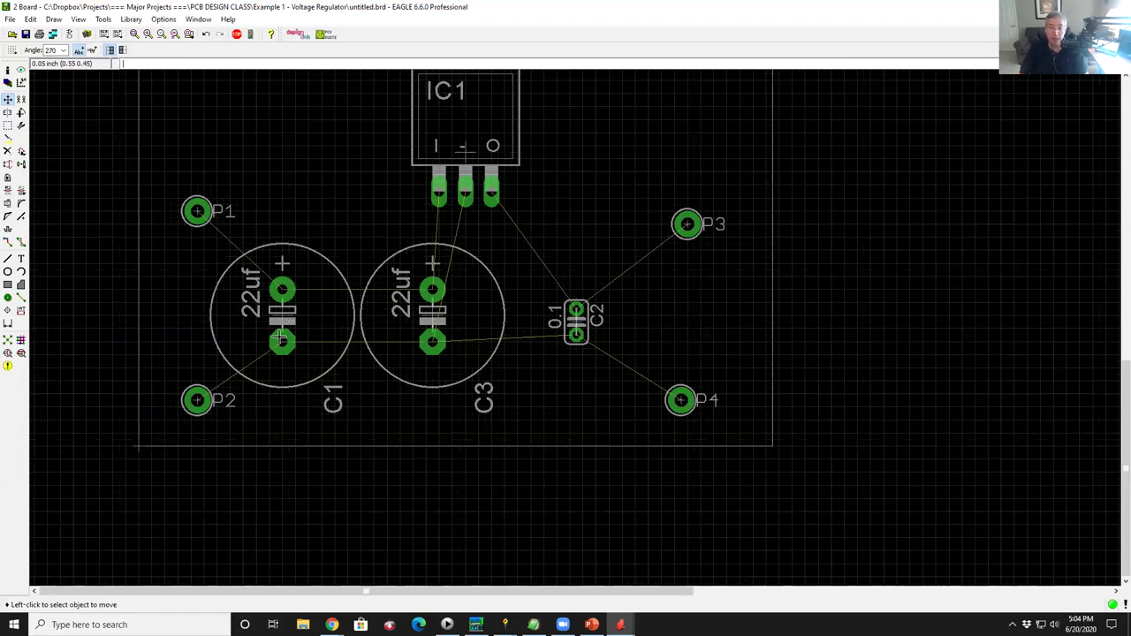
# Pick up C1 and set it back in line with C3 on the 0.05 inch grid.
pyautogui.click(283, 291)
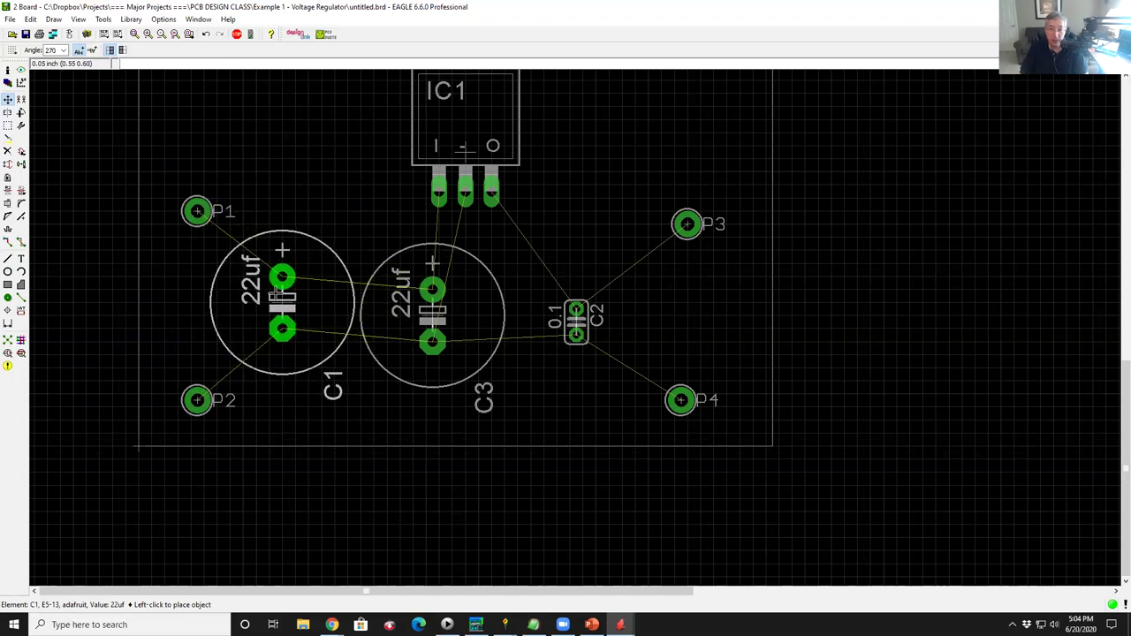
pyautogui.click(275, 299)
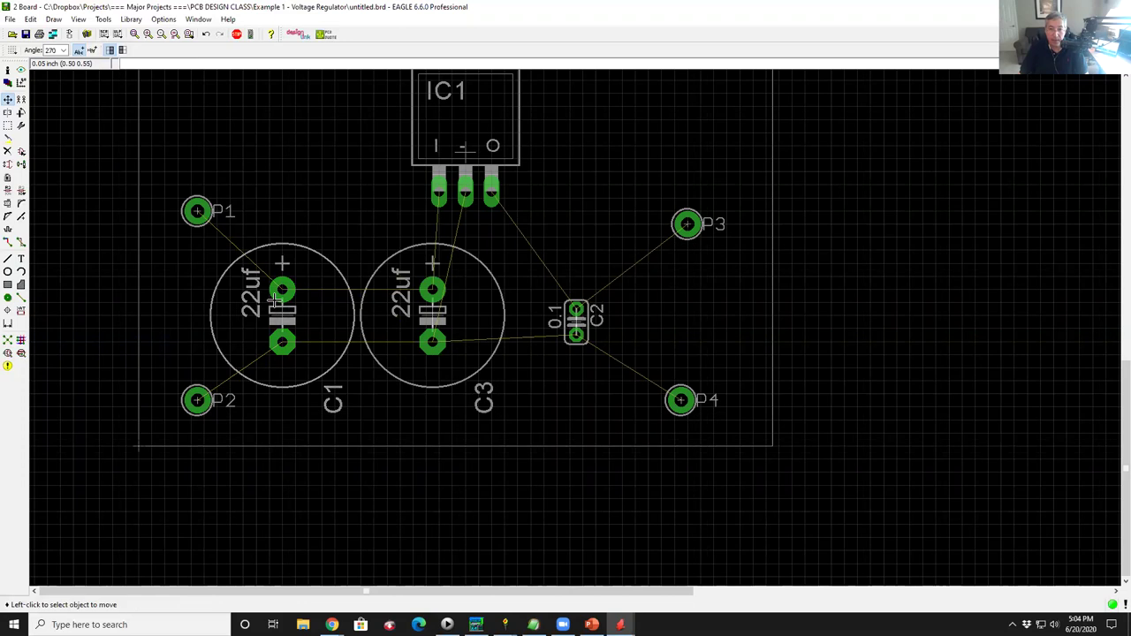
pyautogui.scroll(3, 292, 332)
pyautogui.scroll(-4, 234, 368)
pyautogui.scroll(3, 451, 235)
pyautogui.scroll(-3, 328, 313)
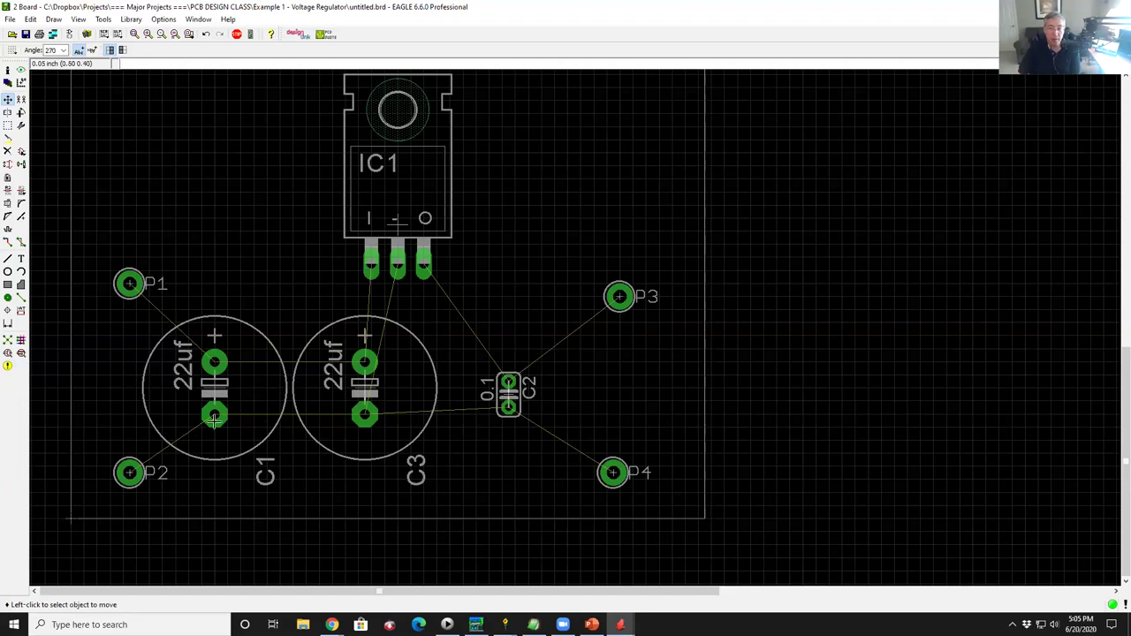
# Inspect the GROUND airwire between P2 and C1 and the commands available for it.
pyautogui.scroll(4, 145, 471)
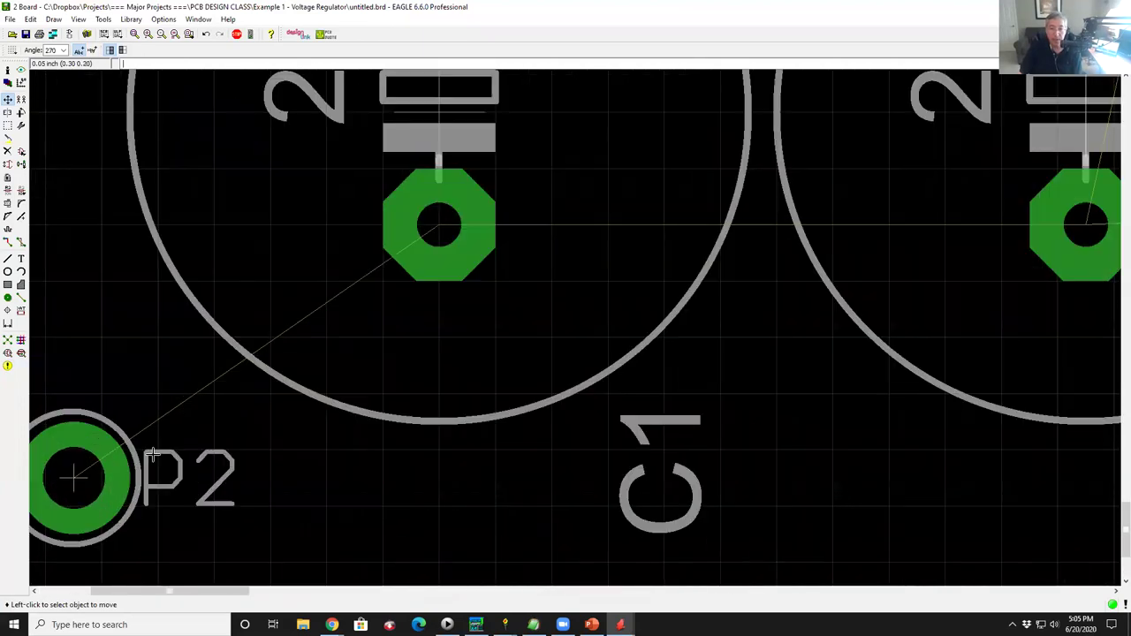
pyautogui.scroll(-2, 175, 413)
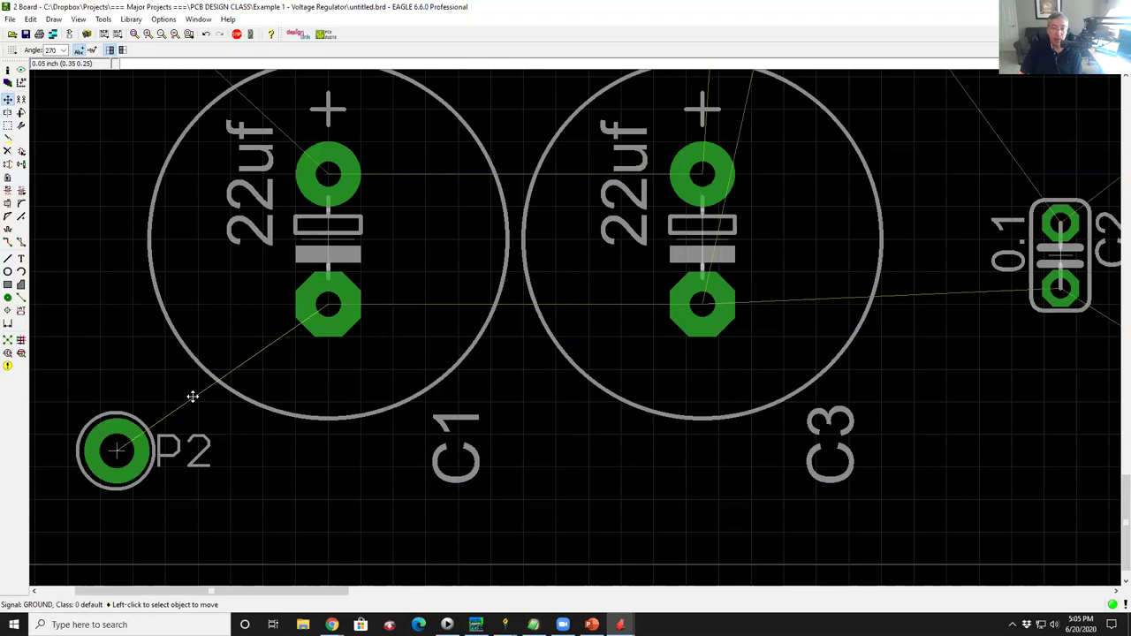
pyautogui.rightClick(192, 396)
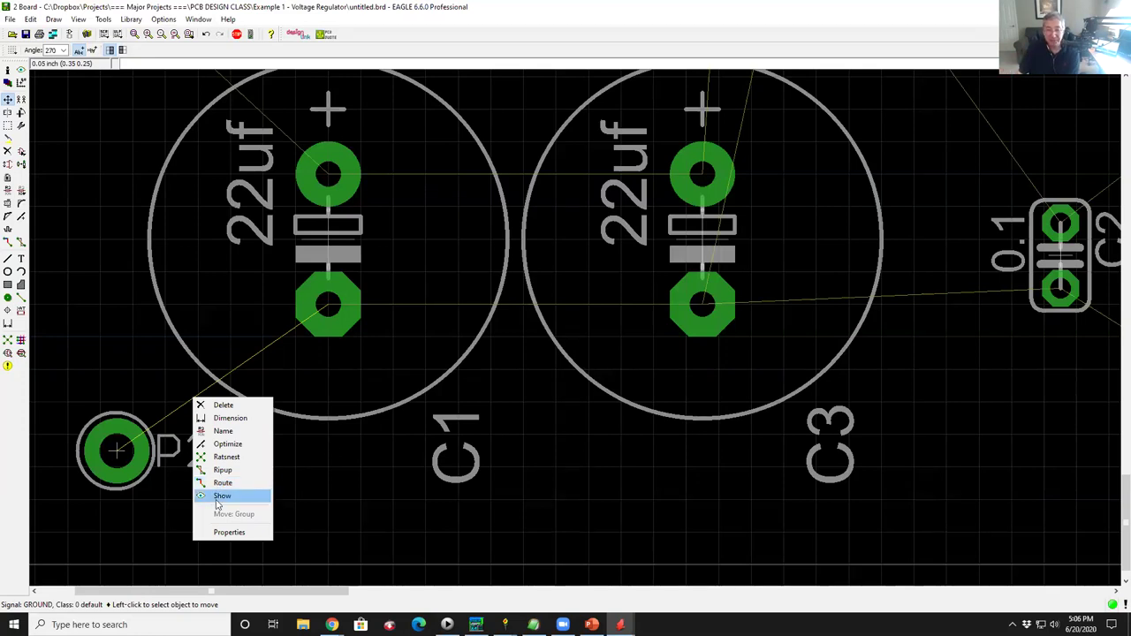
pyautogui.scroll(-2, 332, 492)
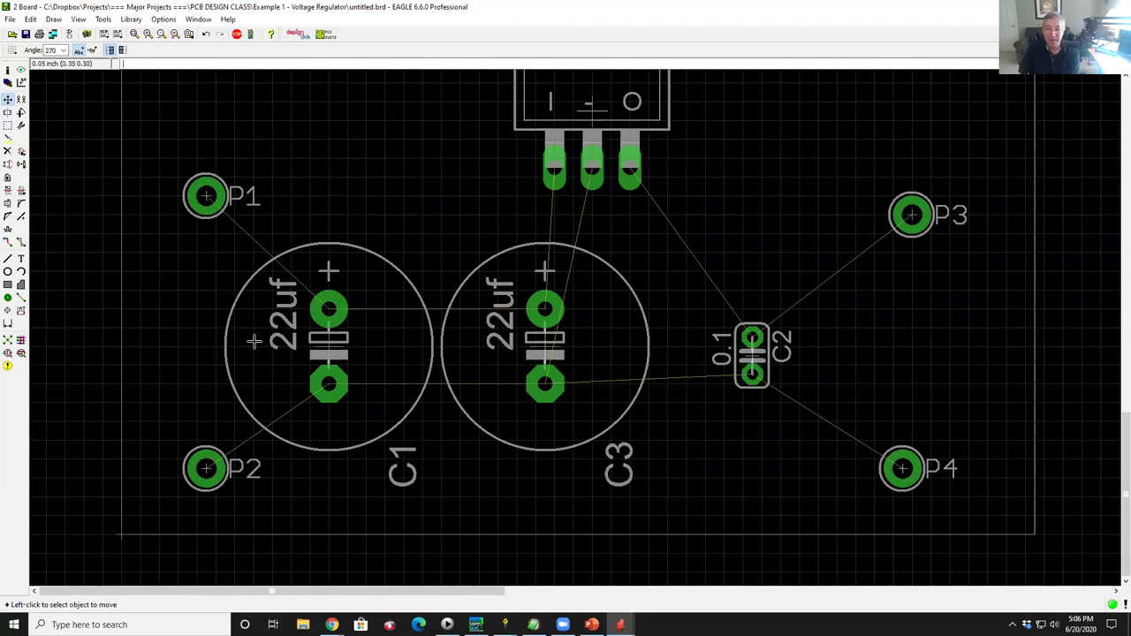
# Autoroute the board with a 50 mil routing grid and round vias.
pyautogui.click(22, 342)
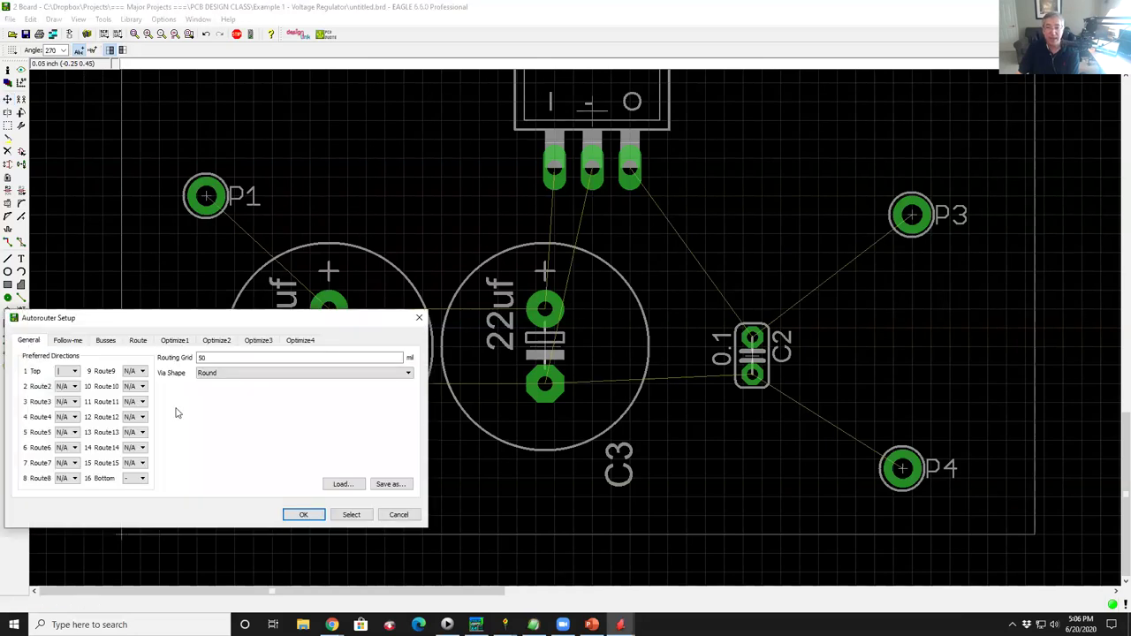
pyautogui.moveTo(226, 314); pyautogui.dragTo(256, 258)
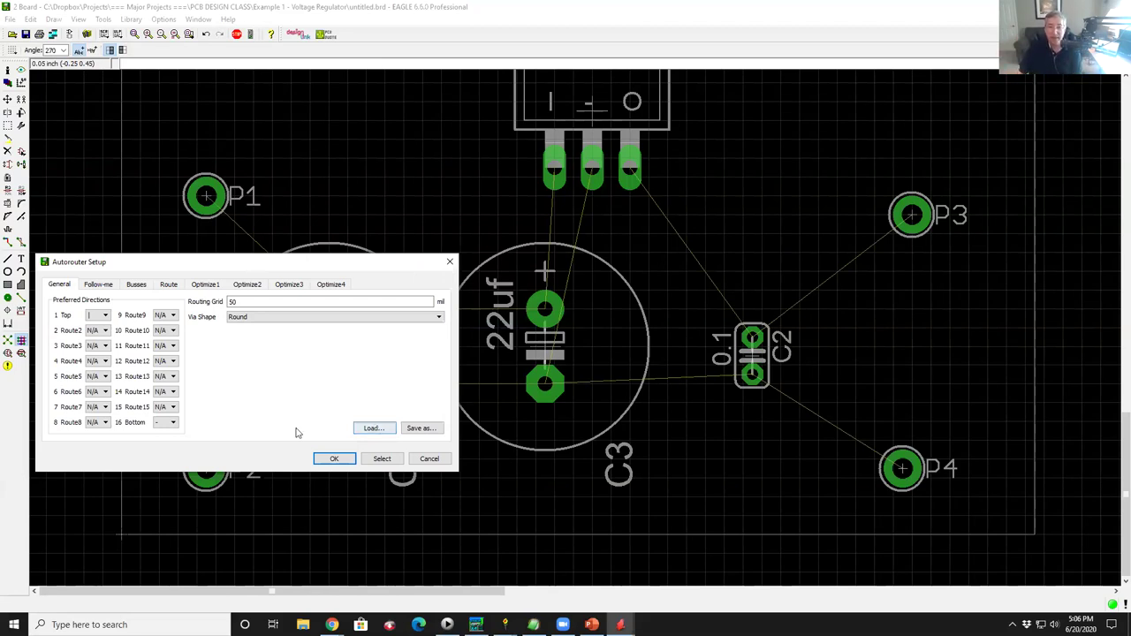
pyautogui.click(329, 458)
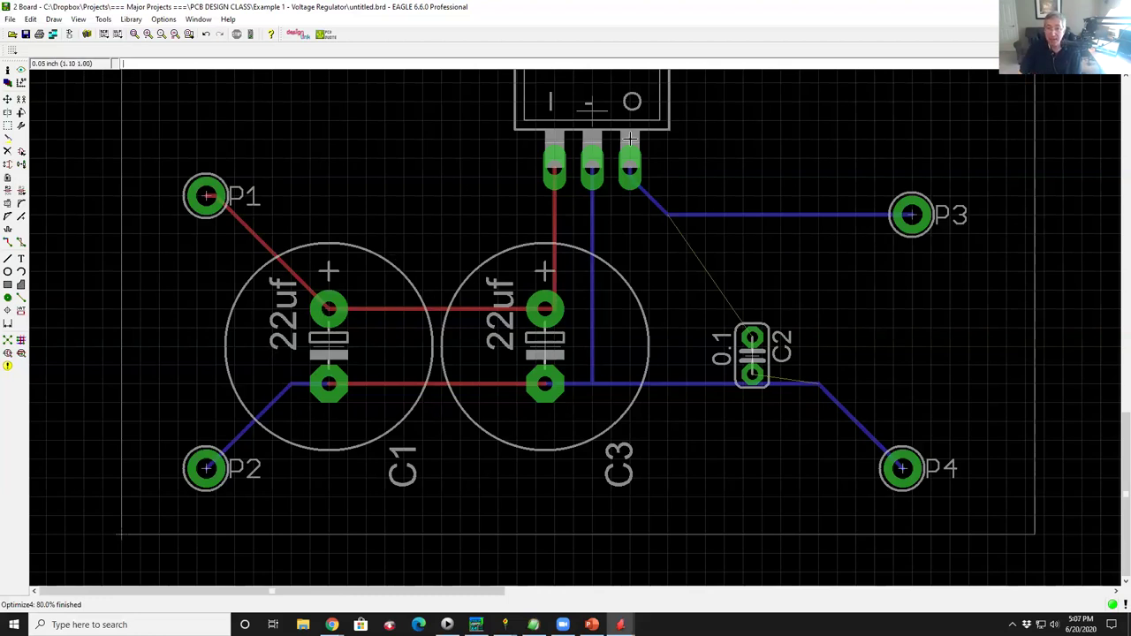
# Move C2 upward so it sits clear of the blue GROUND trace running to P4.
pyautogui.scroll(3, 747, 353)
pyautogui.scroll(-1, 747, 353)
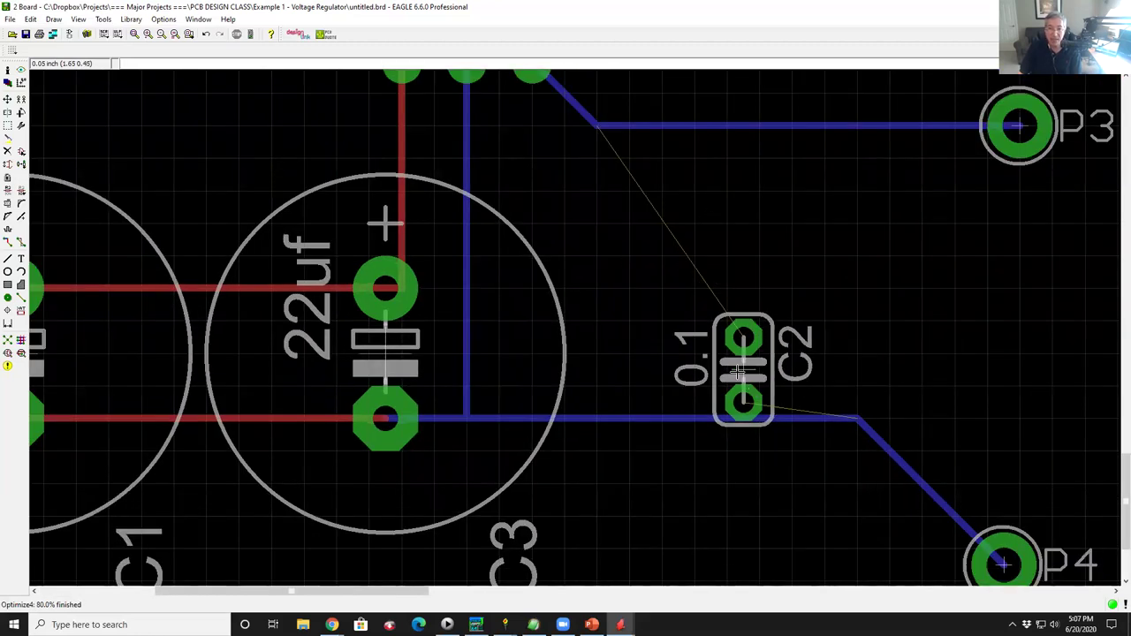
pyautogui.click(7, 99)
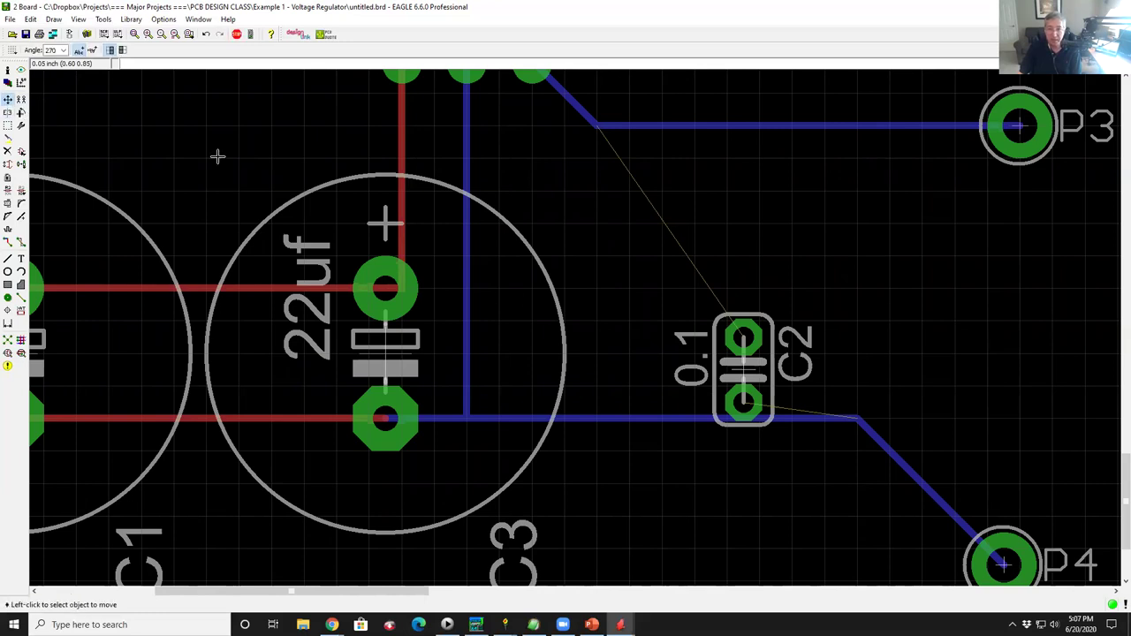
pyautogui.click(742, 368)
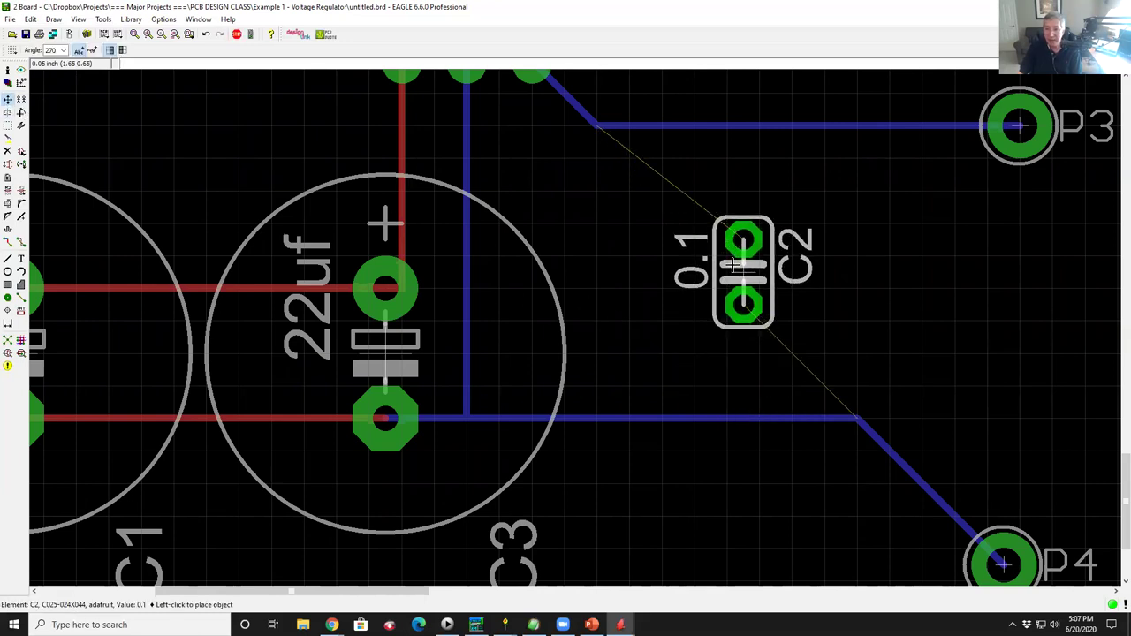
pyautogui.click(742, 305)
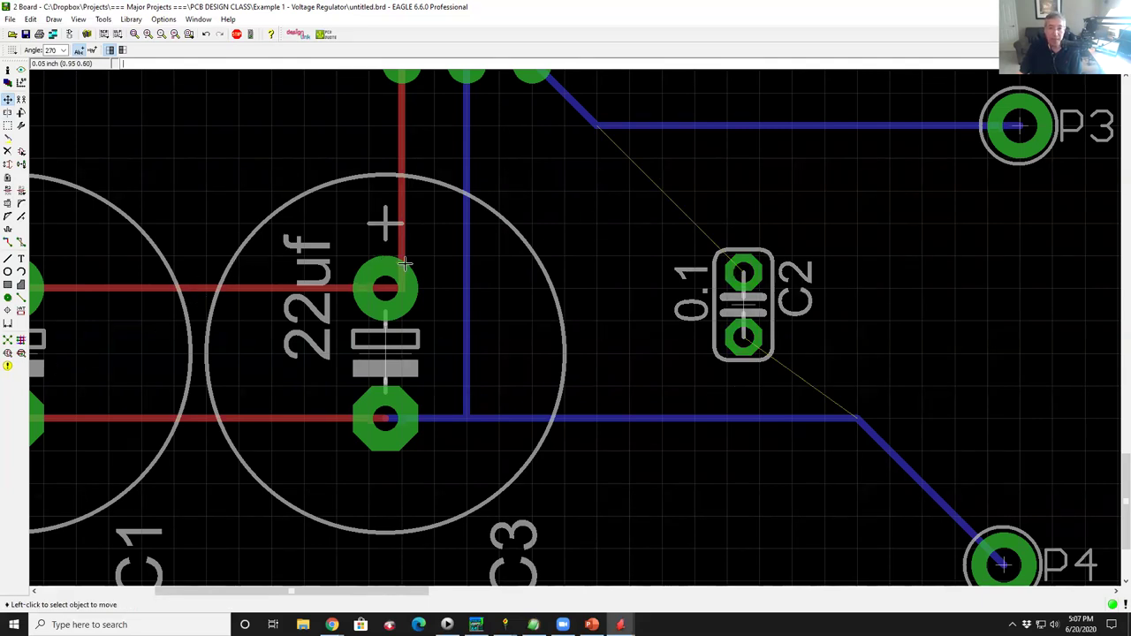
# Group the routed parts and try to rip up every trace with the ripup all command.
pyautogui.scroll(-5, 470, 275)
pyautogui.click(8, 126)
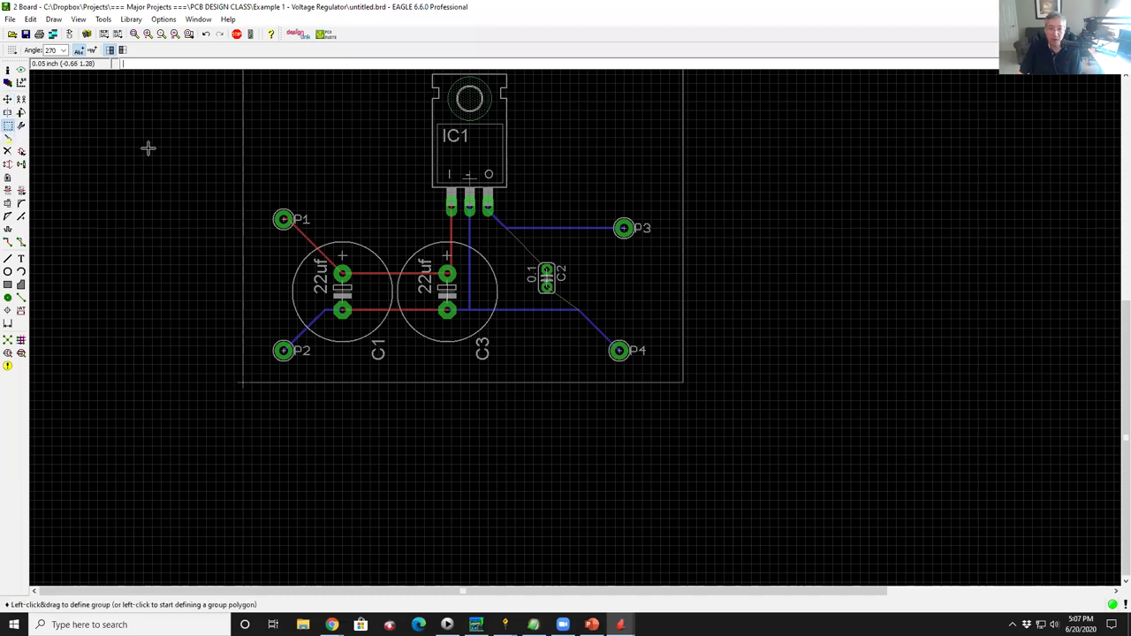
pyautogui.moveTo(200, 132); pyautogui.dragTo(769, 375)
pyautogui.press('F7')
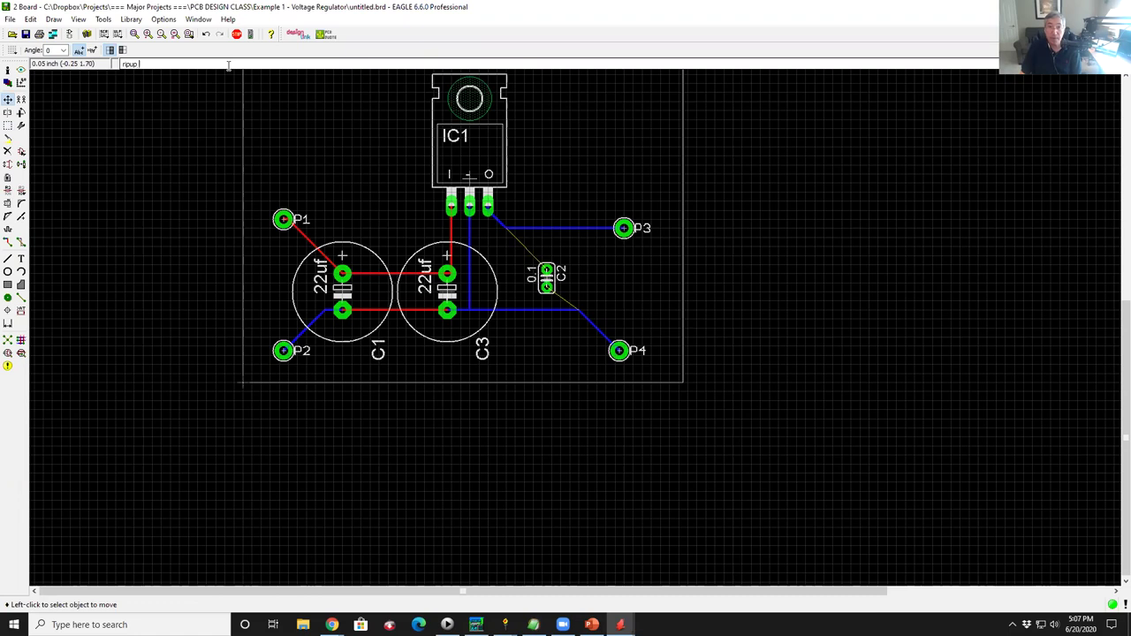
pyautogui.press('Return')
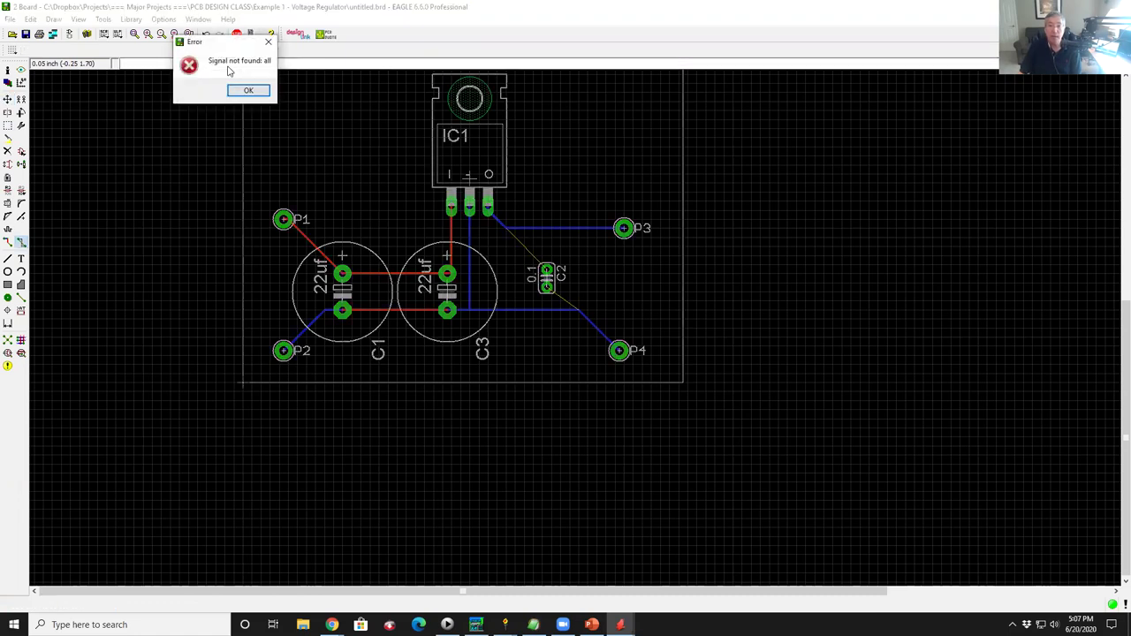
pyautogui.click(246, 91)
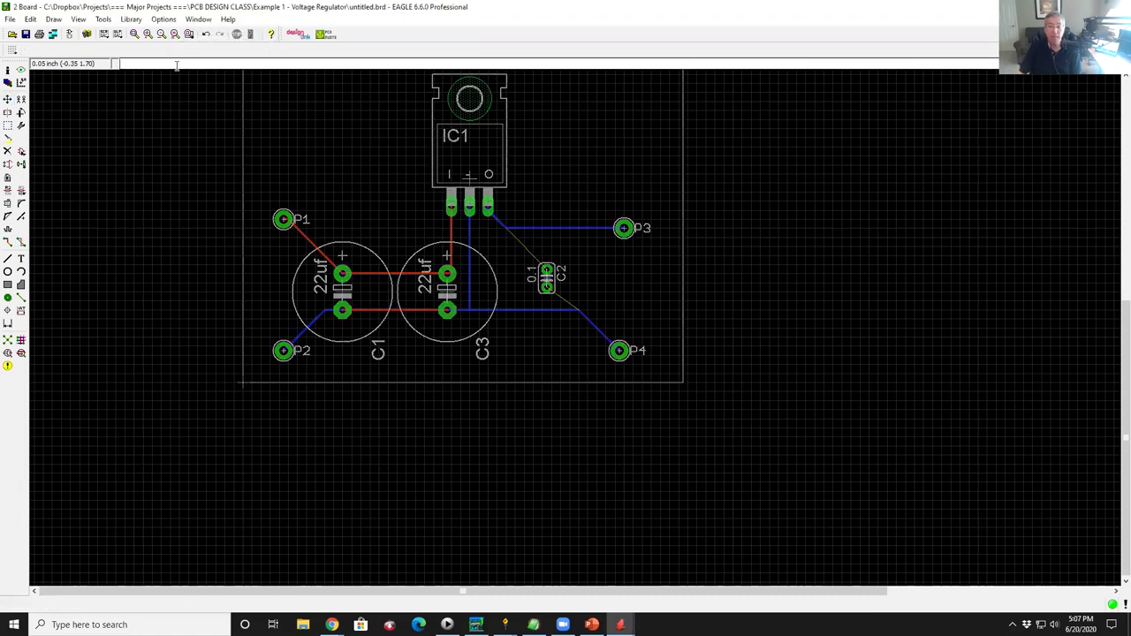
# Run the gz_menu script to load the custom command menu.
pyautogui.click(117, 34)
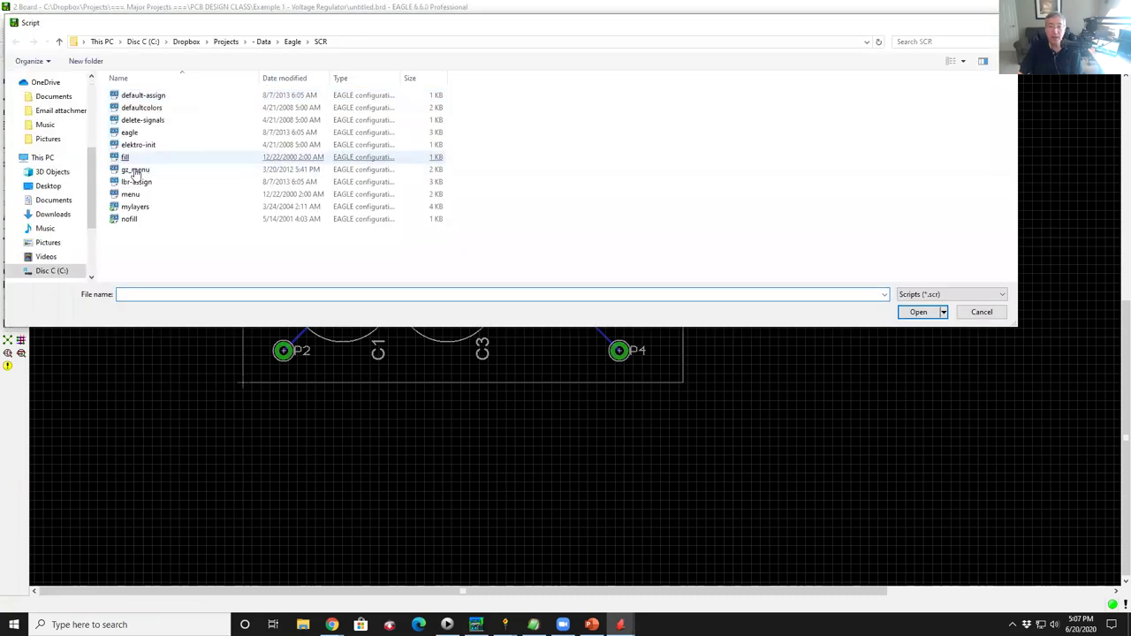
pyautogui.doubleClick(186, 173)
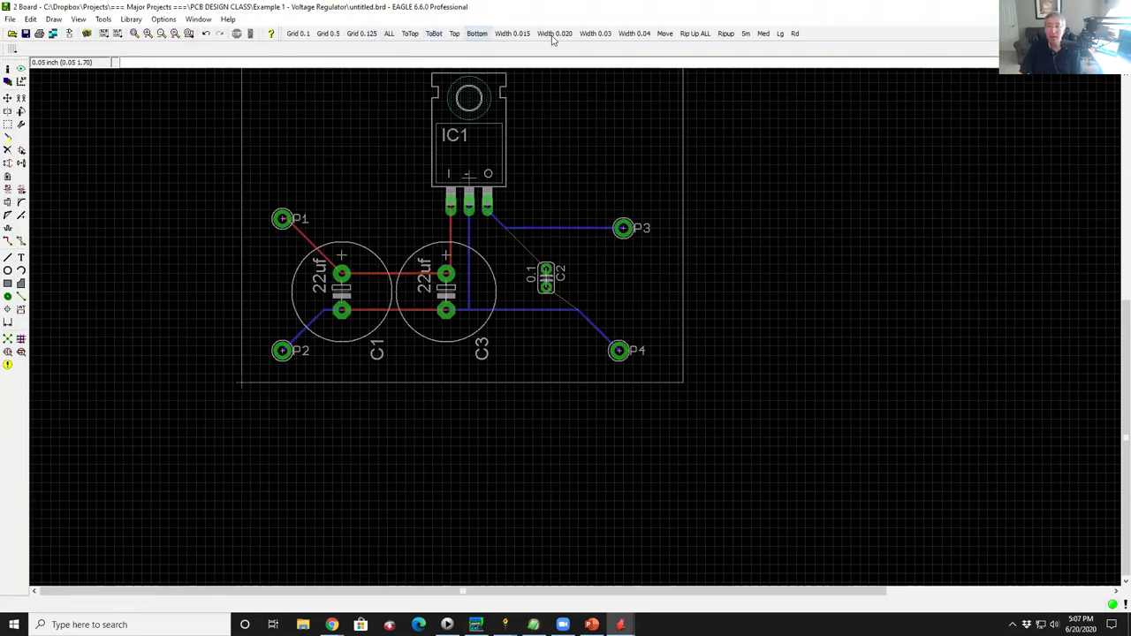
# Rip up all signals on the board.
pyautogui.click(695, 33)
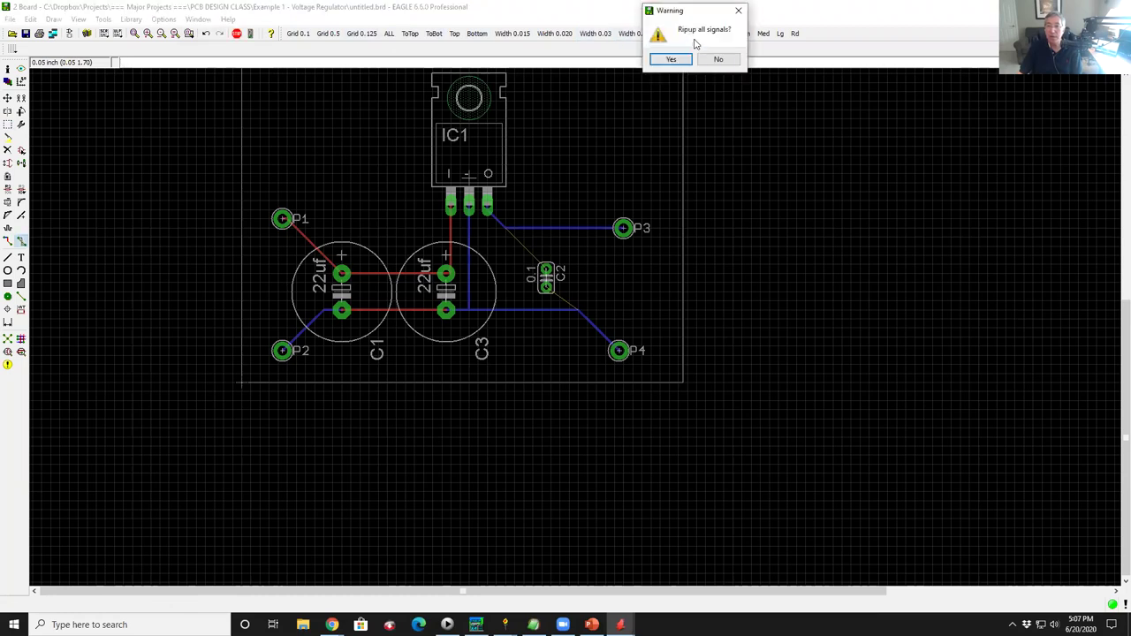
pyautogui.click(672, 60)
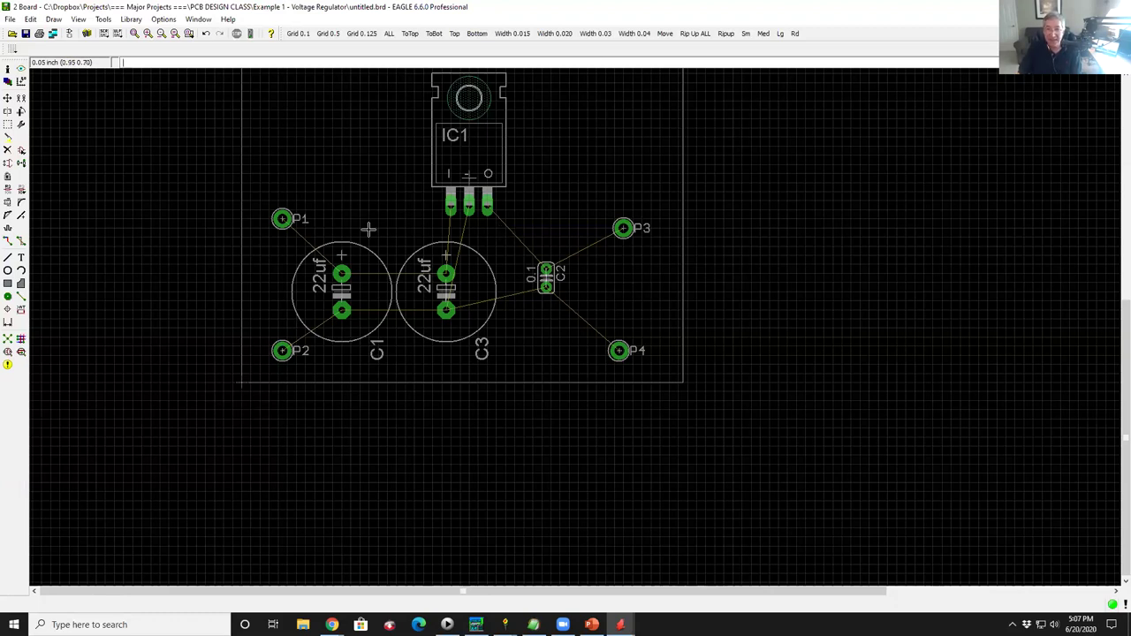
# Try autorouting the board with a 50 mil routing grid and round vias, and undo the autorouting.
pyautogui.click(20, 341)
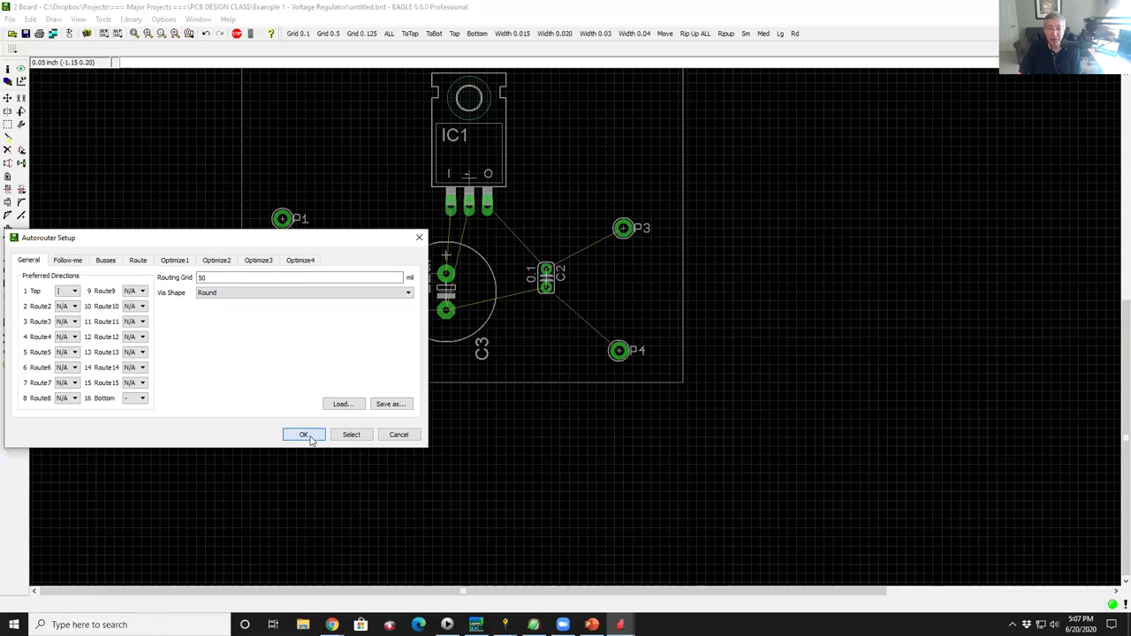
pyautogui.click(303, 435)
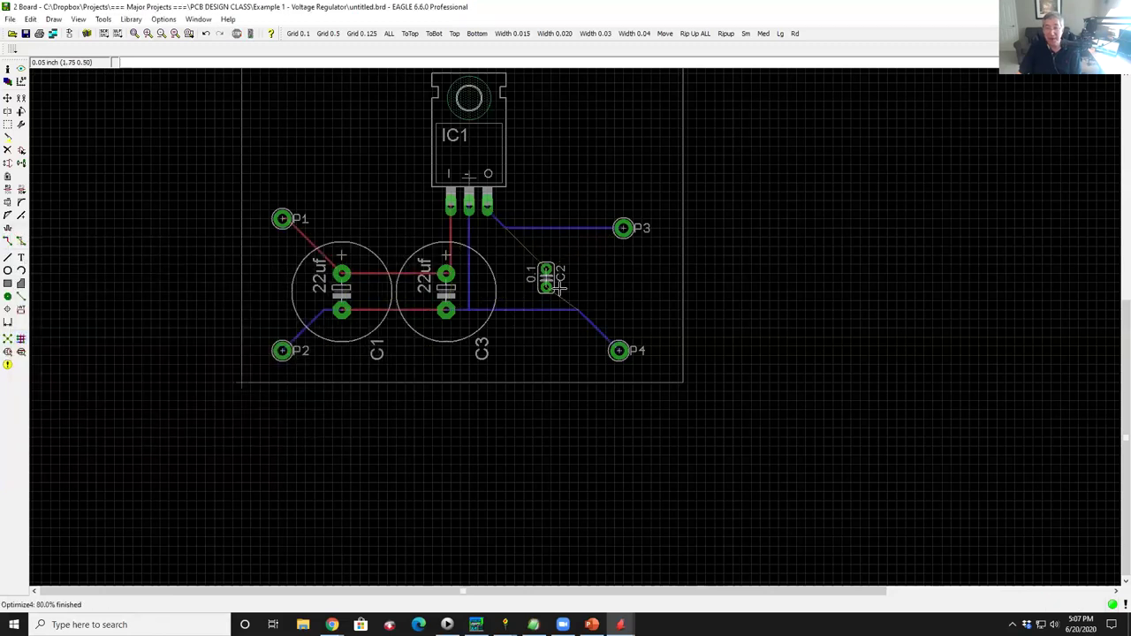
pyautogui.scroll(5, 558, 284)
pyautogui.scroll(-3, 601, 276)
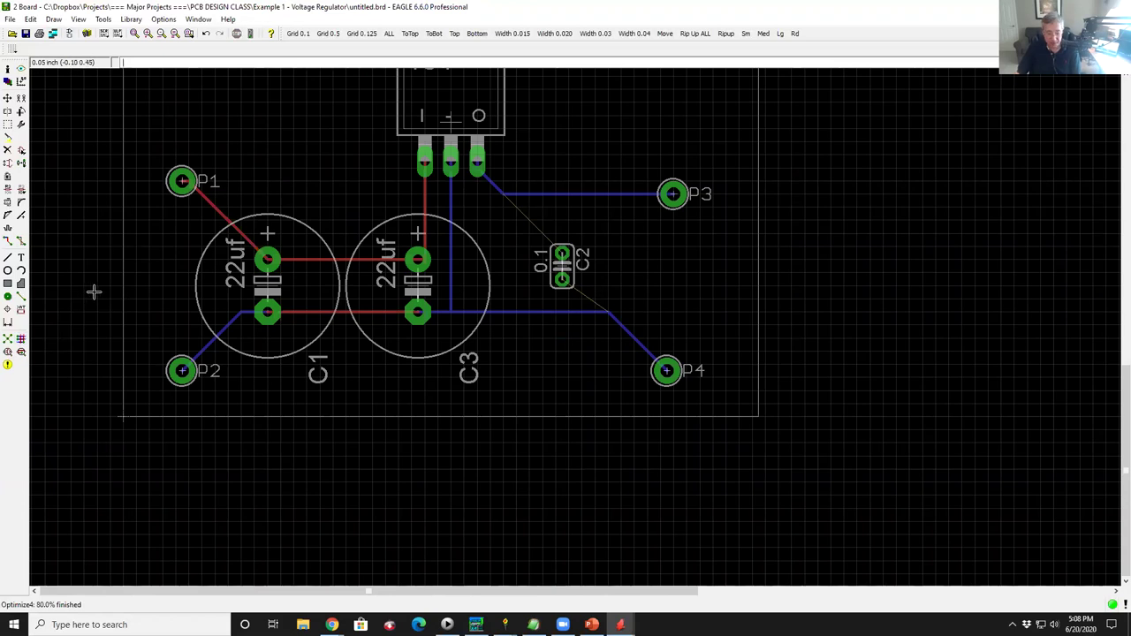
pyautogui.hotkey('ctrl', 'z')
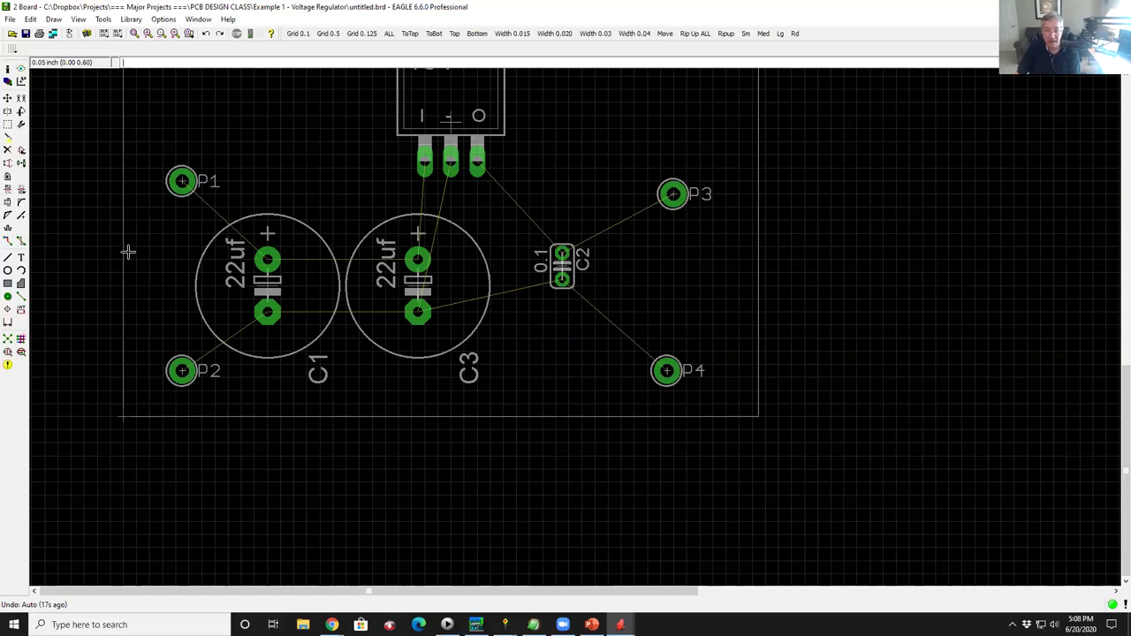
# Route a straight 0.016-wide GROUND trace on the Bottom layer from P2 to P4, using the right-angle wire bend style 0.
pyautogui.scroll(4, 206, 375)
pyautogui.scroll(3, 211, 325)
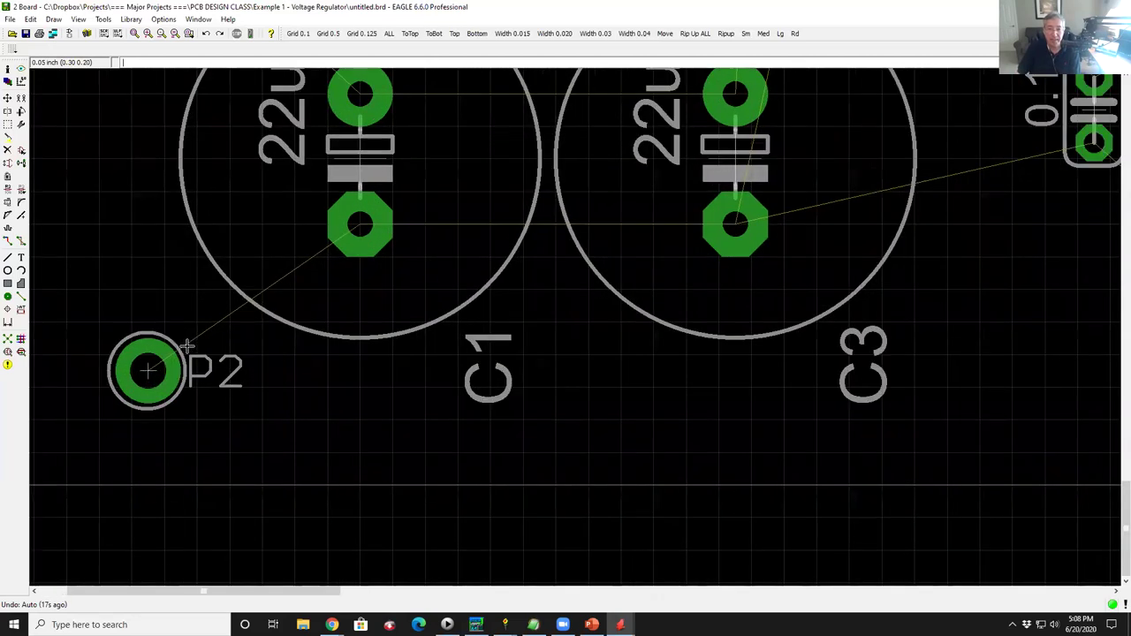
pyautogui.rightClick(213, 322)
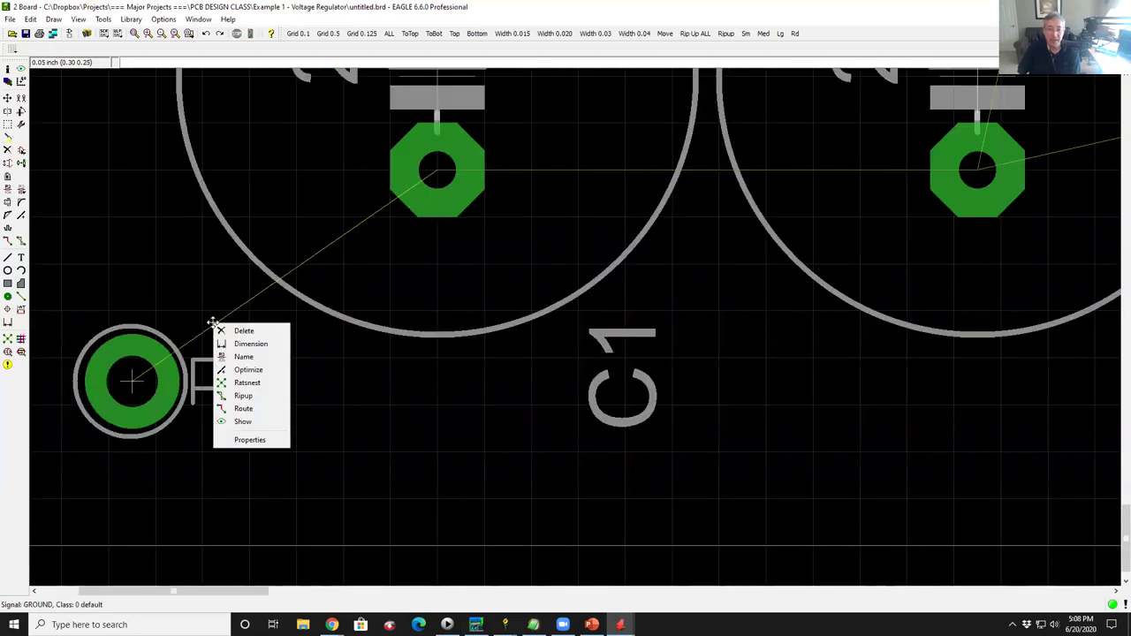
pyautogui.click(266, 409)
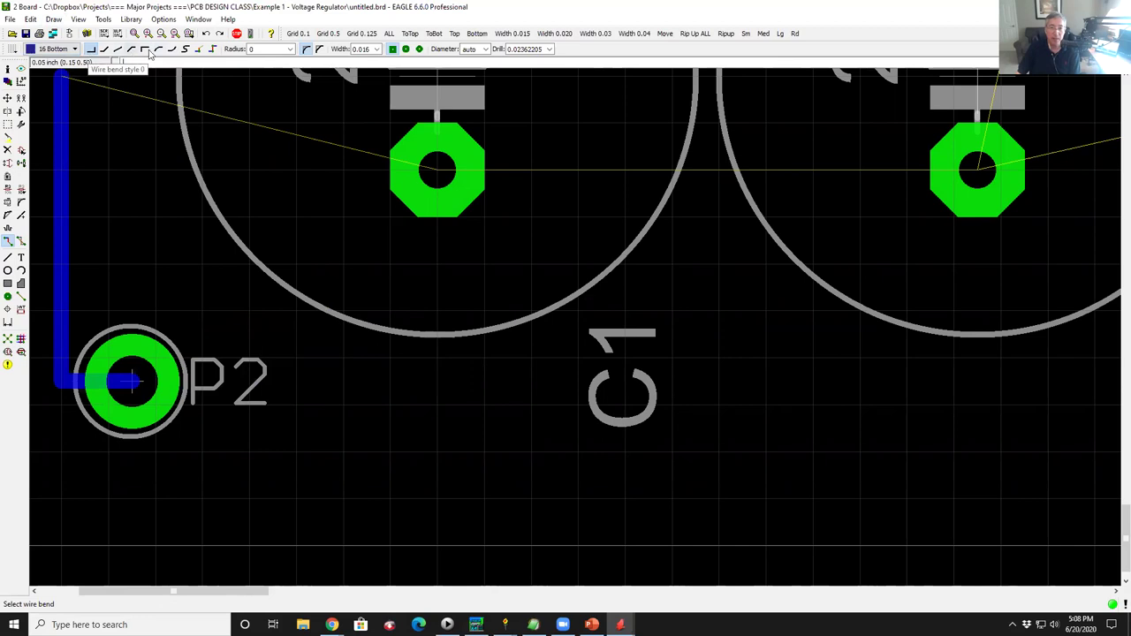
pyautogui.click(92, 50)
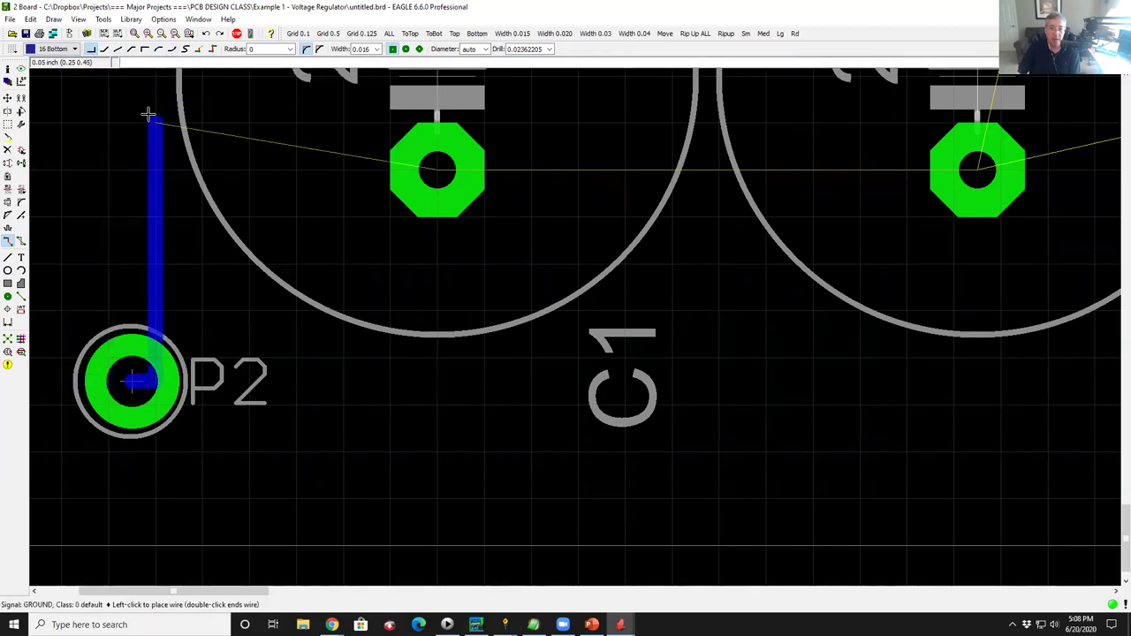
pyautogui.scroll(-4, 235, 327)
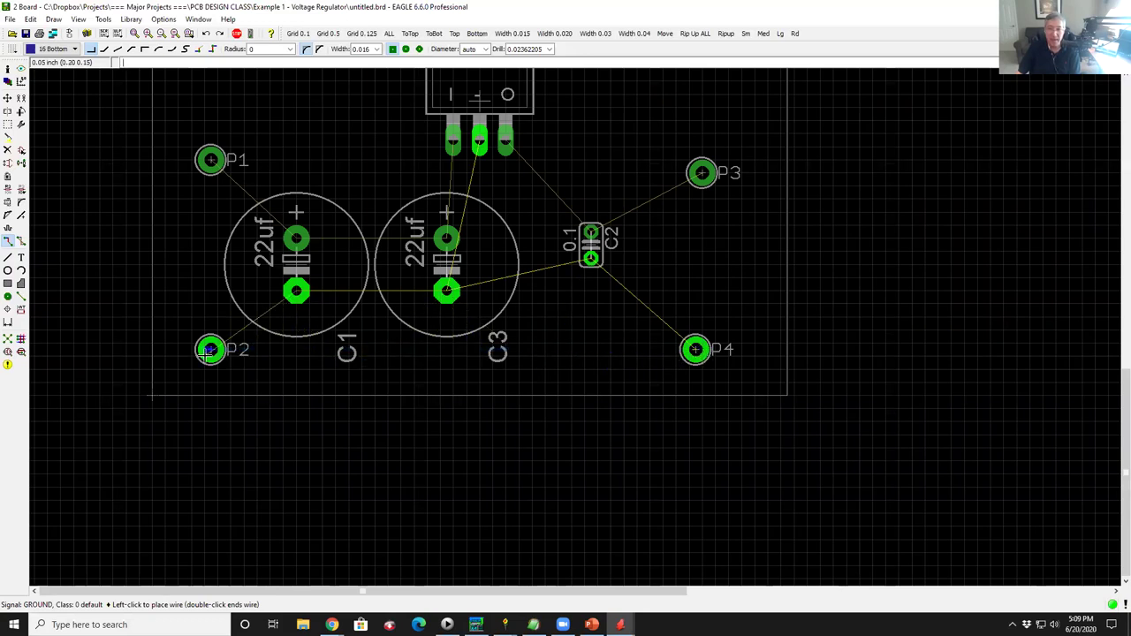
pyautogui.scroll(4, 671, 356)
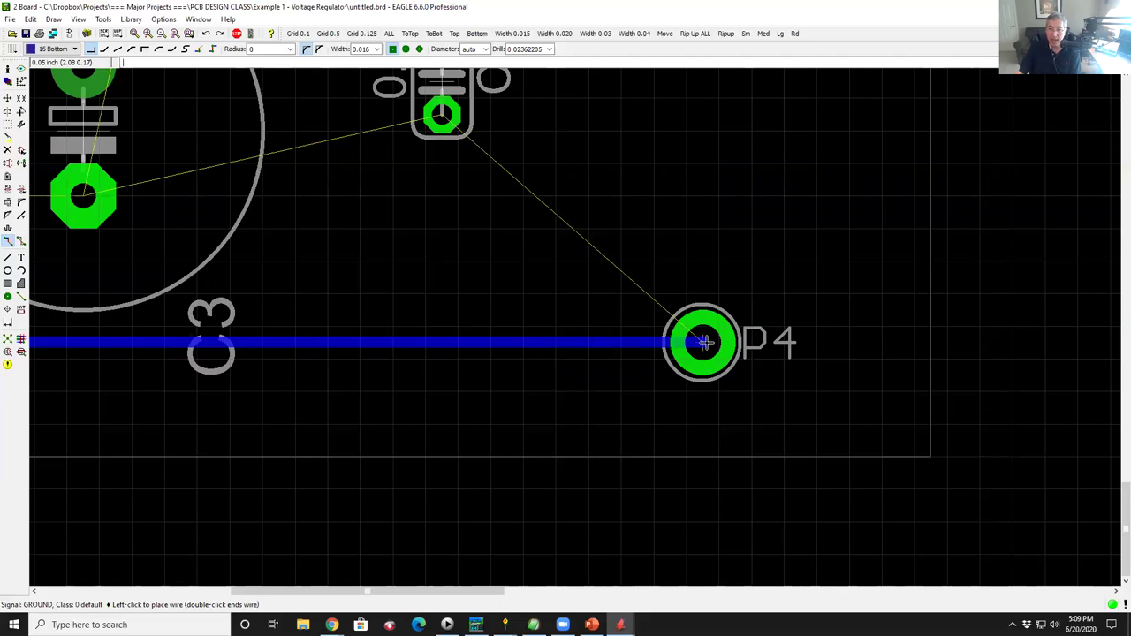
pyautogui.click(699, 342)
pyautogui.scroll(-3, 830, 207)
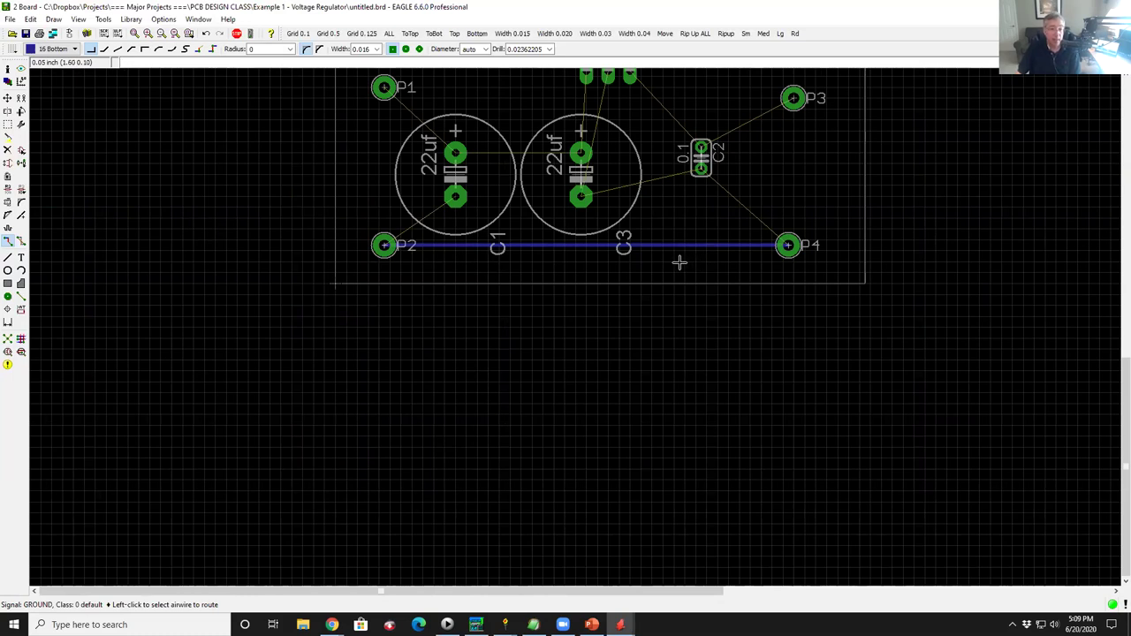
# Set the width of the GROUND trace between P2 and P4 to 0.032.
pyautogui.scroll(5, 549, 252)
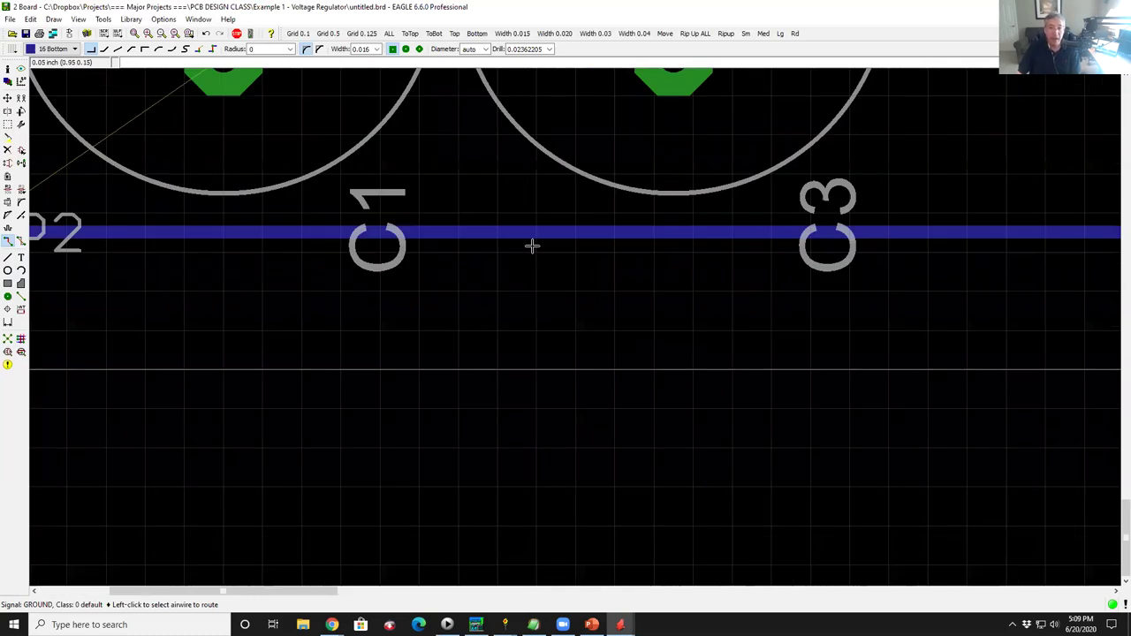
pyautogui.rightClick(534, 230)
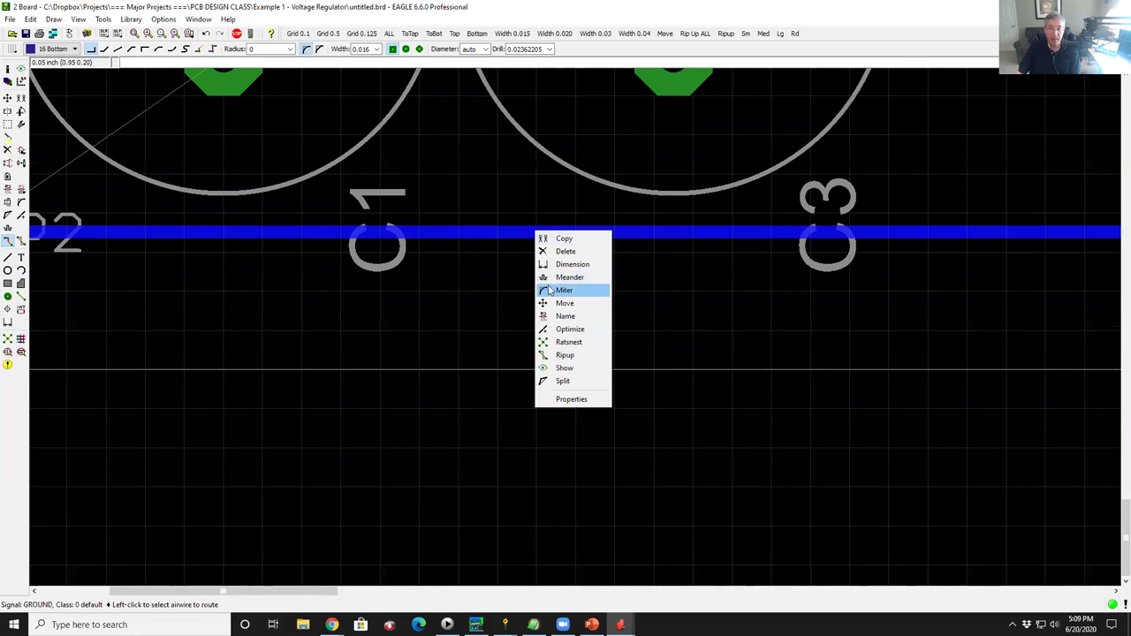
pyautogui.click(590, 401)
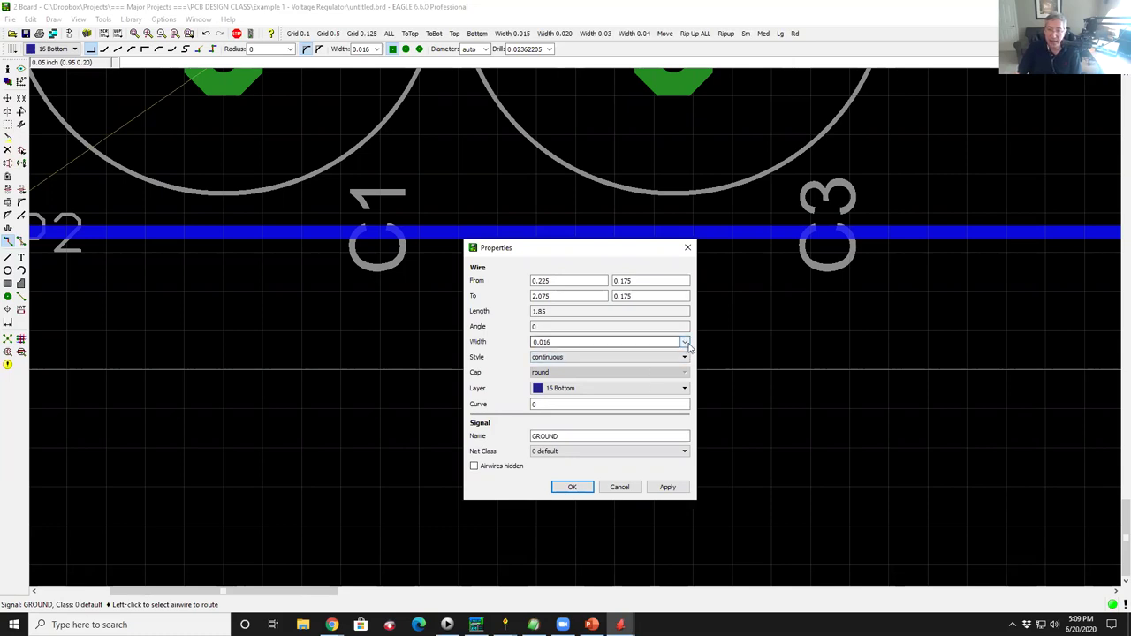
pyautogui.click(685, 342)
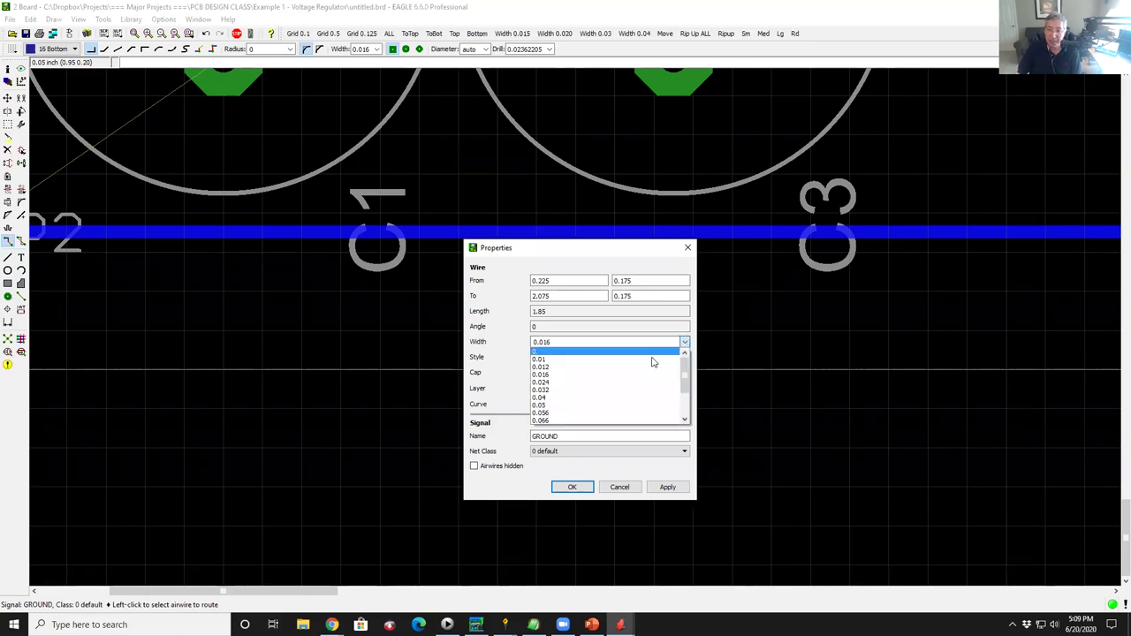
pyautogui.click(546, 390)
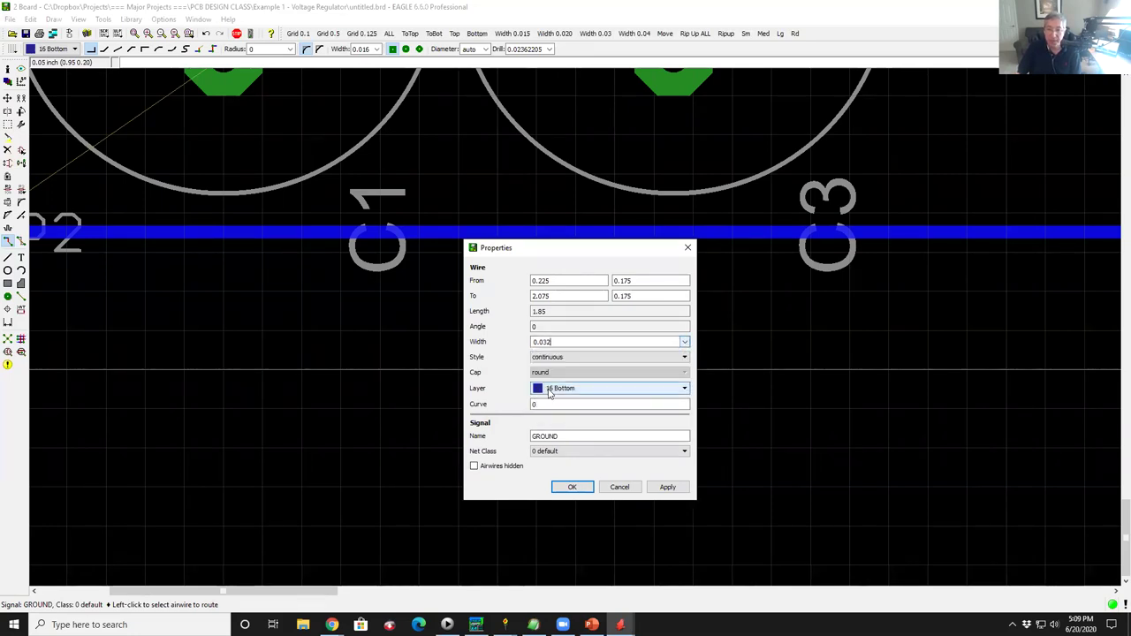
pyautogui.click(574, 487)
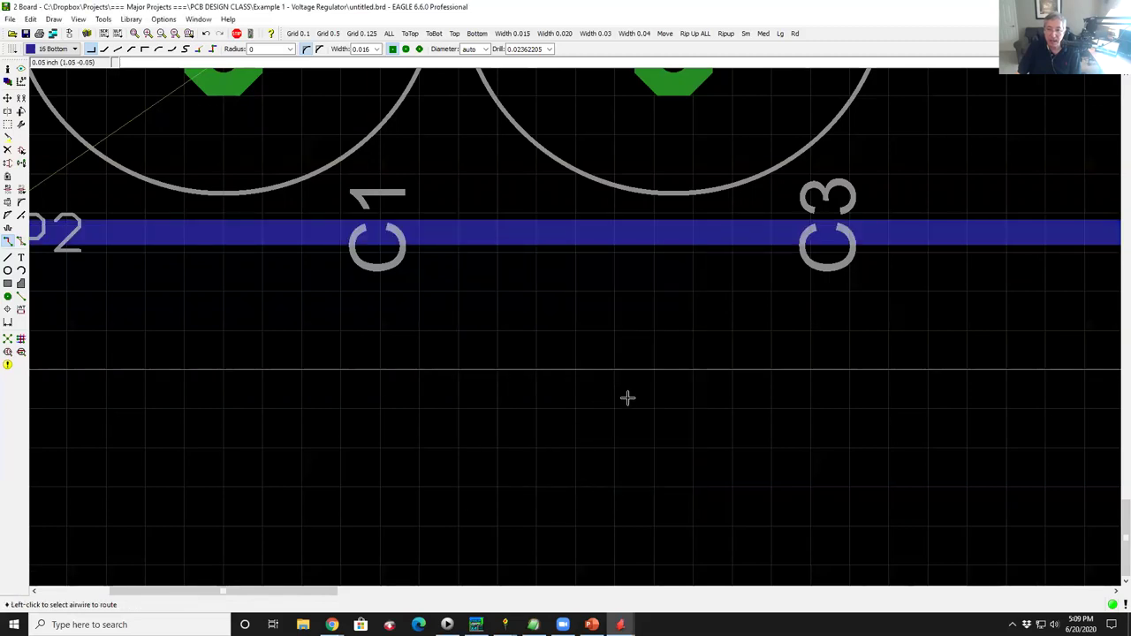
# Route C1's lower pad straight down to the wide GROUND trace on the Bottom layer.
pyautogui.scroll(-4, 606, 394)
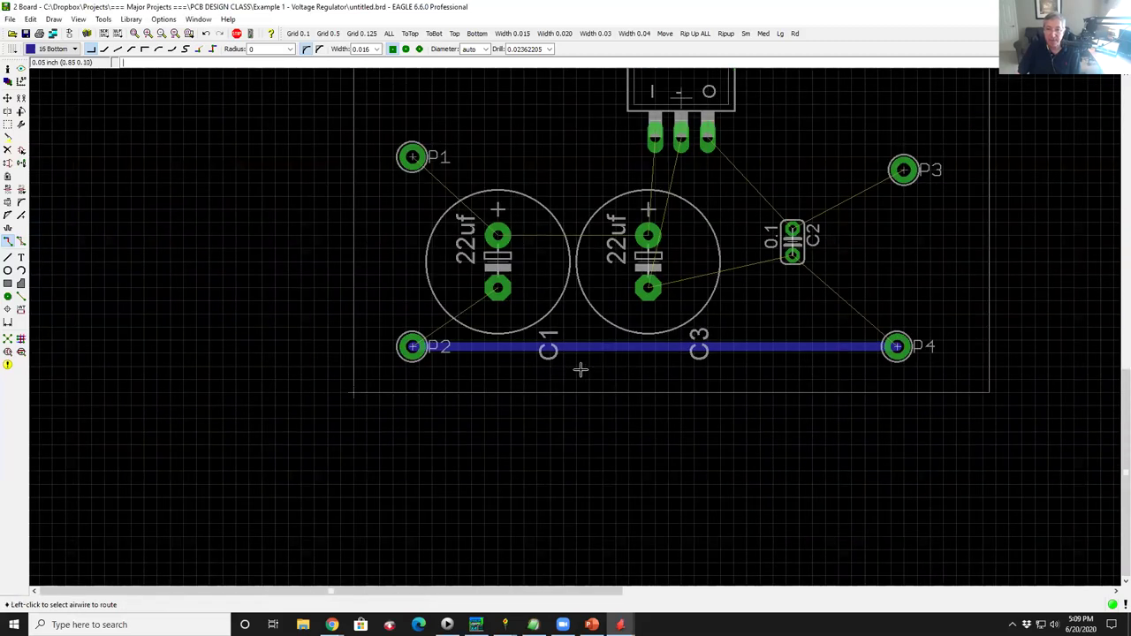
pyautogui.scroll(2, 579, 369)
pyautogui.scroll(-1, 251, 394)
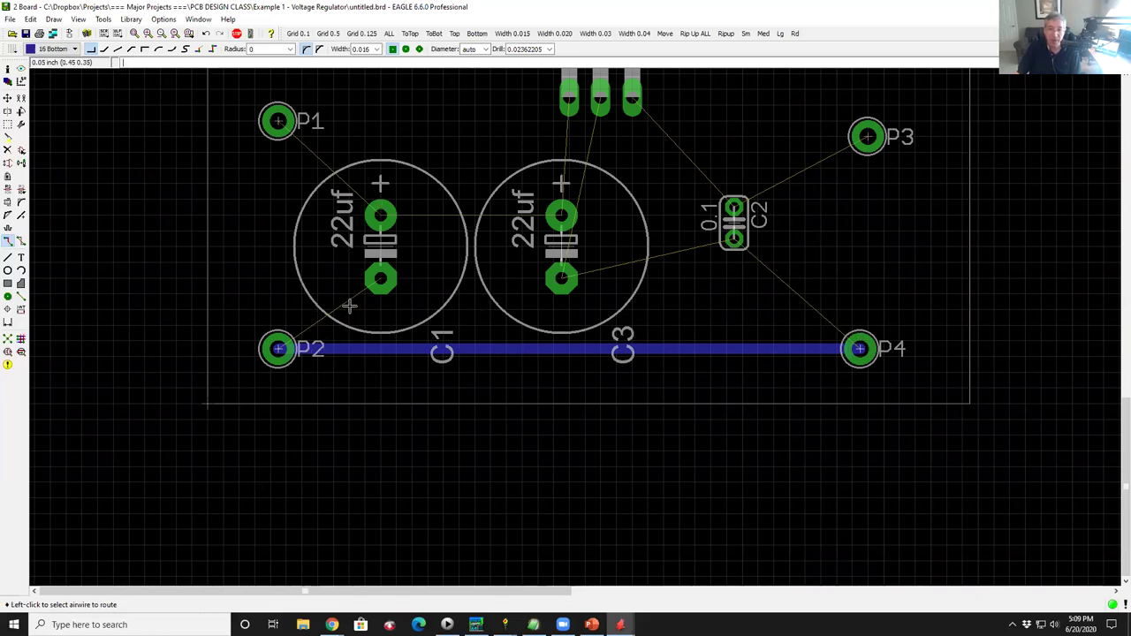
pyautogui.rightClick(365, 292)
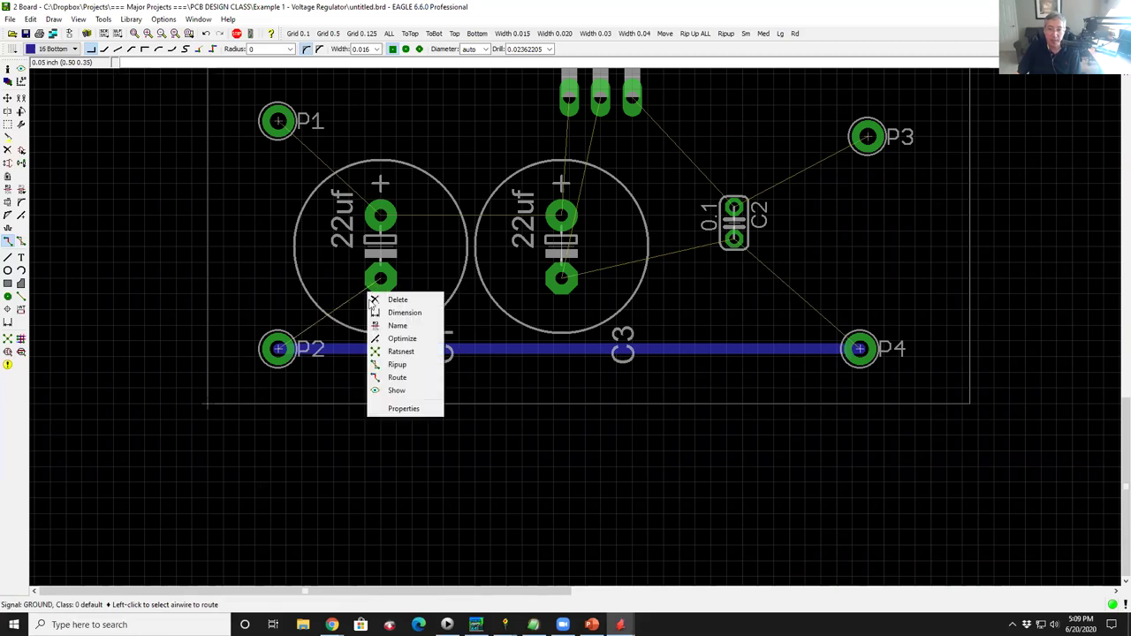
pyautogui.click(411, 377)
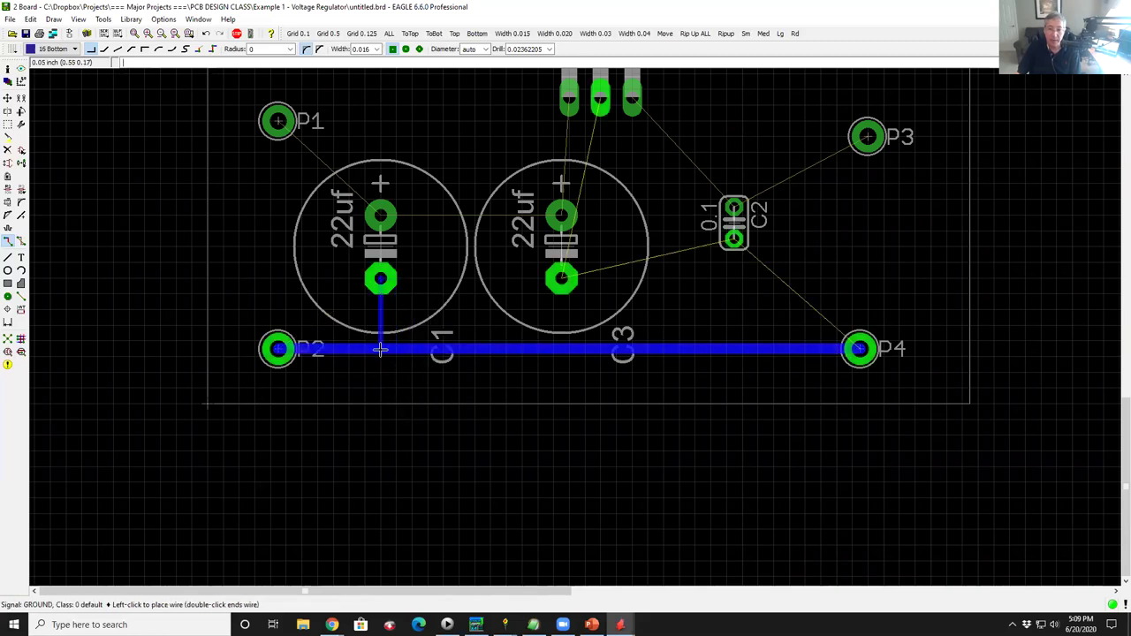
pyautogui.click(380, 349)
# Set the grid to 0.0125 inch and route C3's lower pad straight down to the GROUND trace.
pyautogui.rightClick(587, 275)
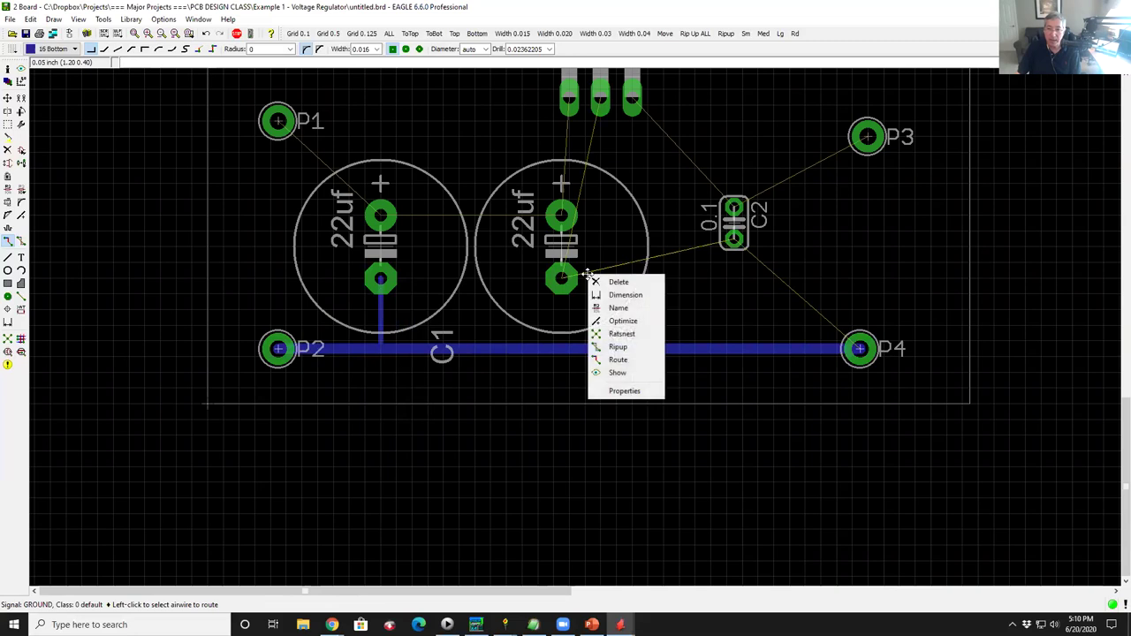
pyautogui.click(618, 358)
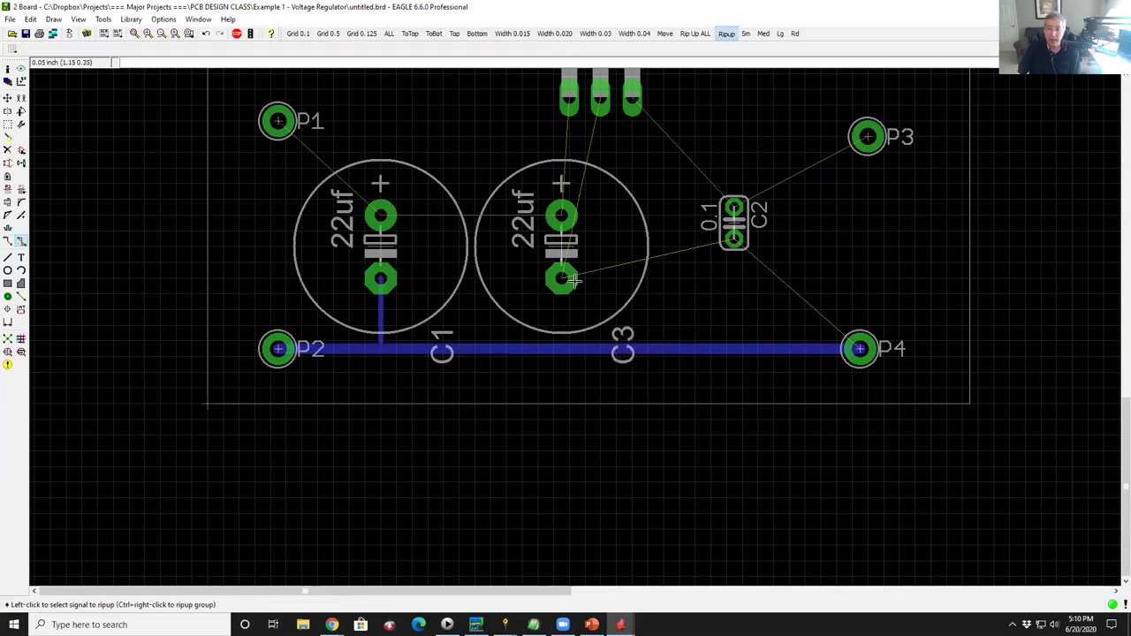
pyautogui.rightClick(570, 272)
pyautogui.click(604, 357)
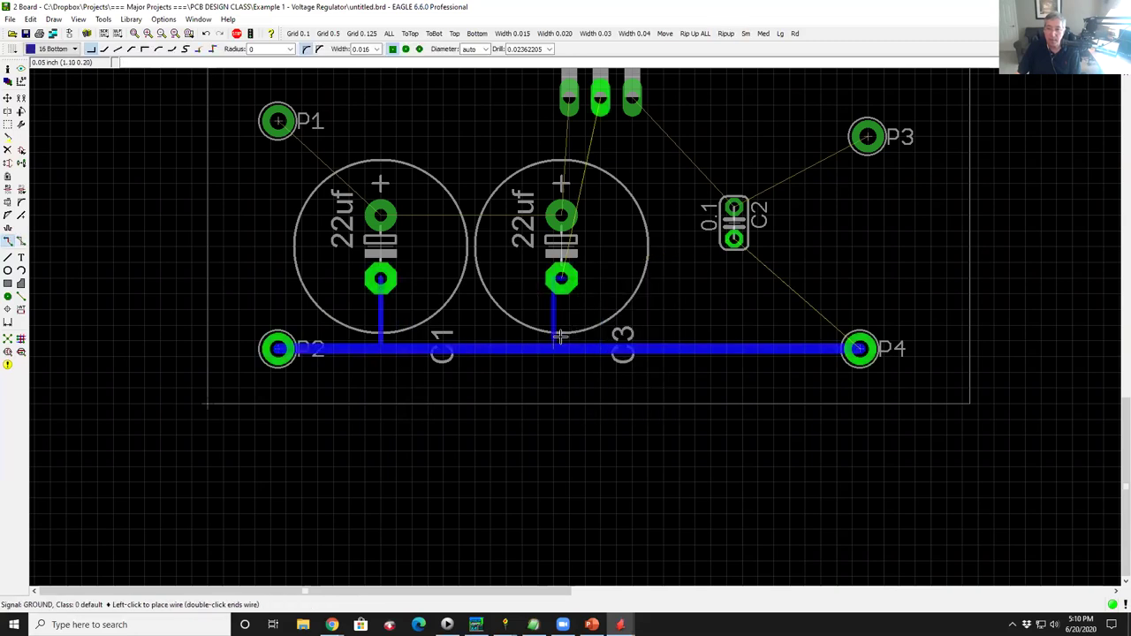
pyautogui.scroll(5, 562, 350)
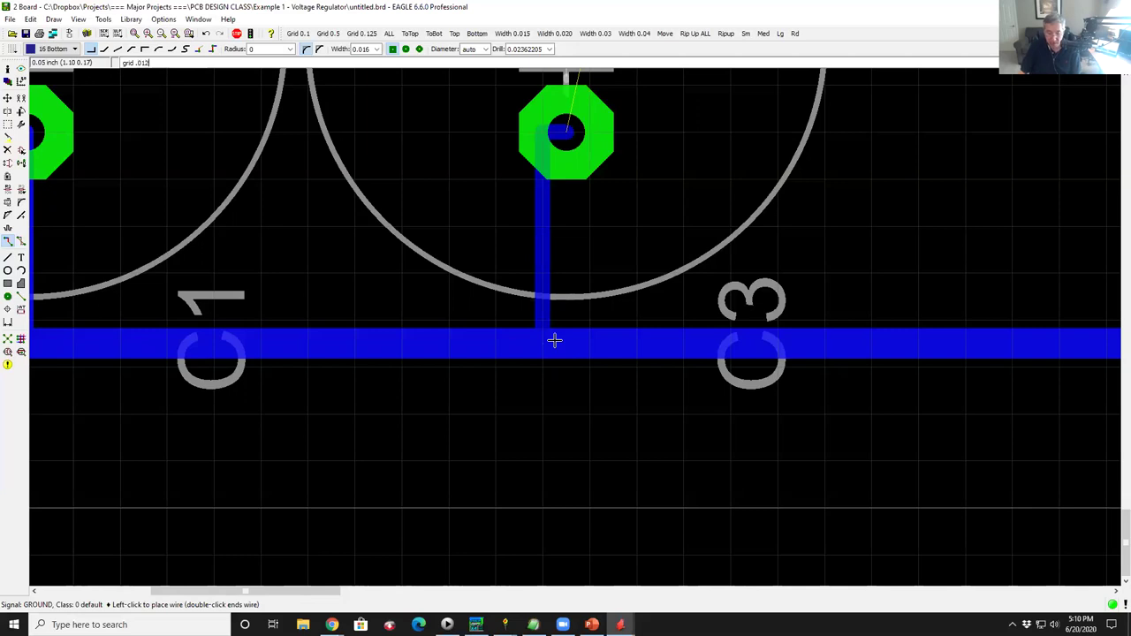
pyautogui.press('Return')
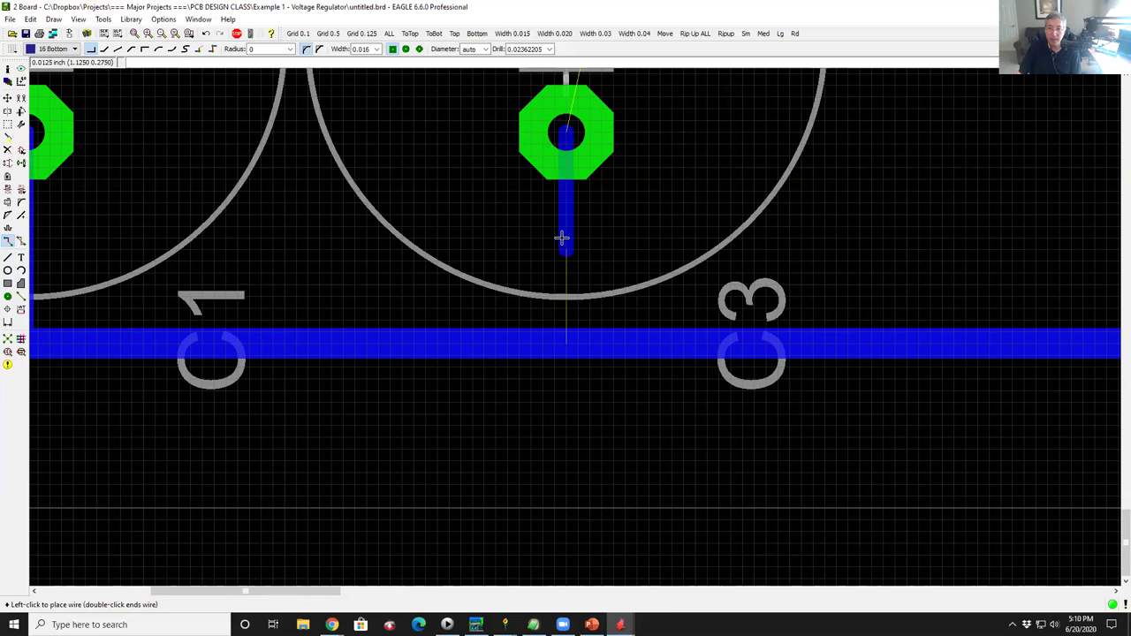
pyautogui.click(565, 343)
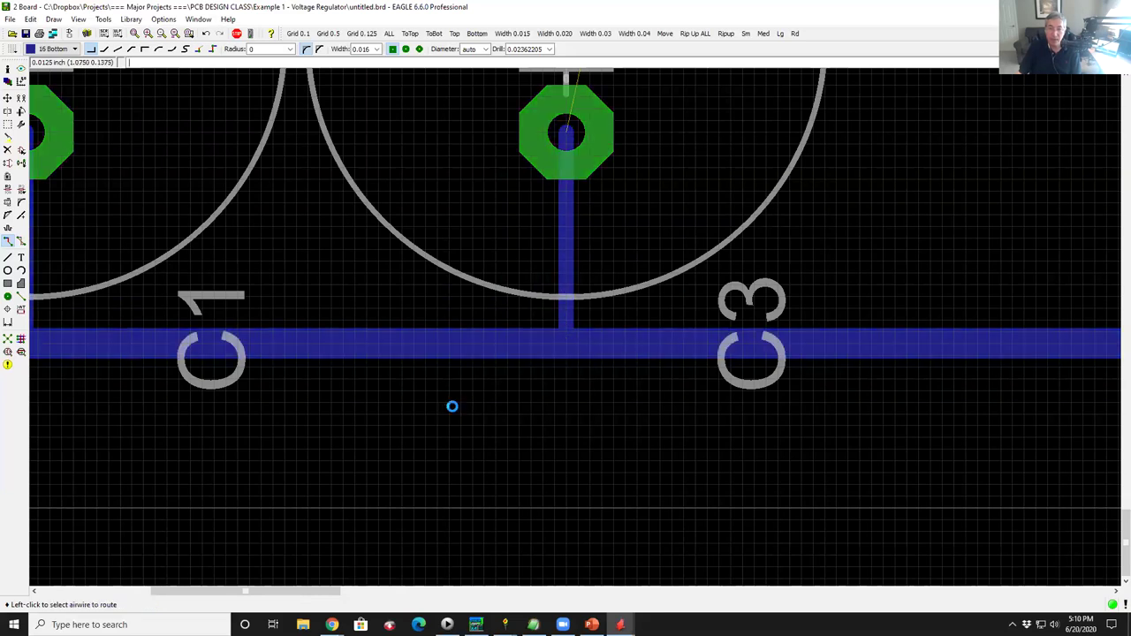
# Route C2's lower pad down to the GROUND trace on the Bottom layer.
pyautogui.scroll(-1, 455, 404)
pyautogui.scroll(-2, 796, 359)
pyautogui.click(778, 240)
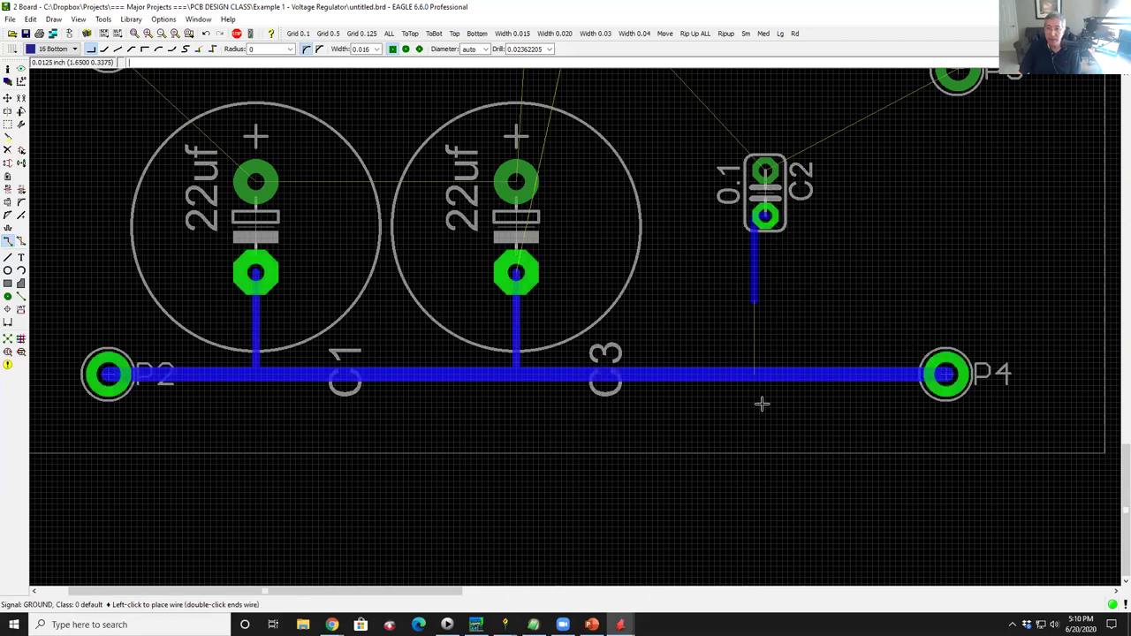
pyautogui.click(760, 372)
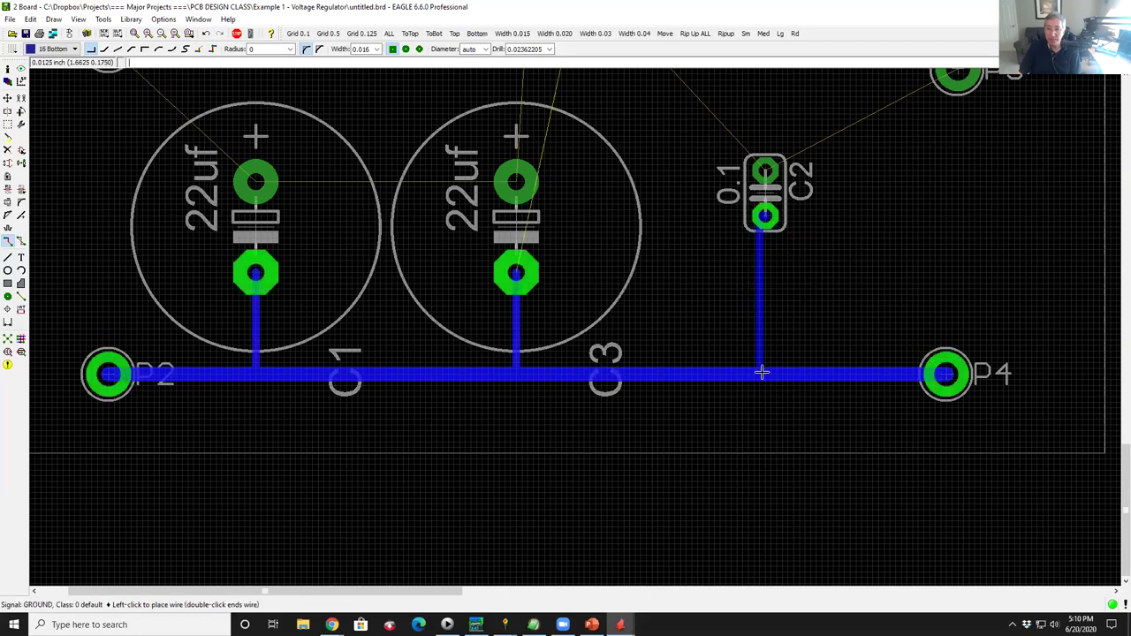
# Route P1 to C1's upper pad with a 45-degree bend, and C1's upper pad straight across to C3's upper pad on the Bottom layer.
pyautogui.scroll(-1, 687, 301)
pyautogui.scroll(-1, 687, 301)
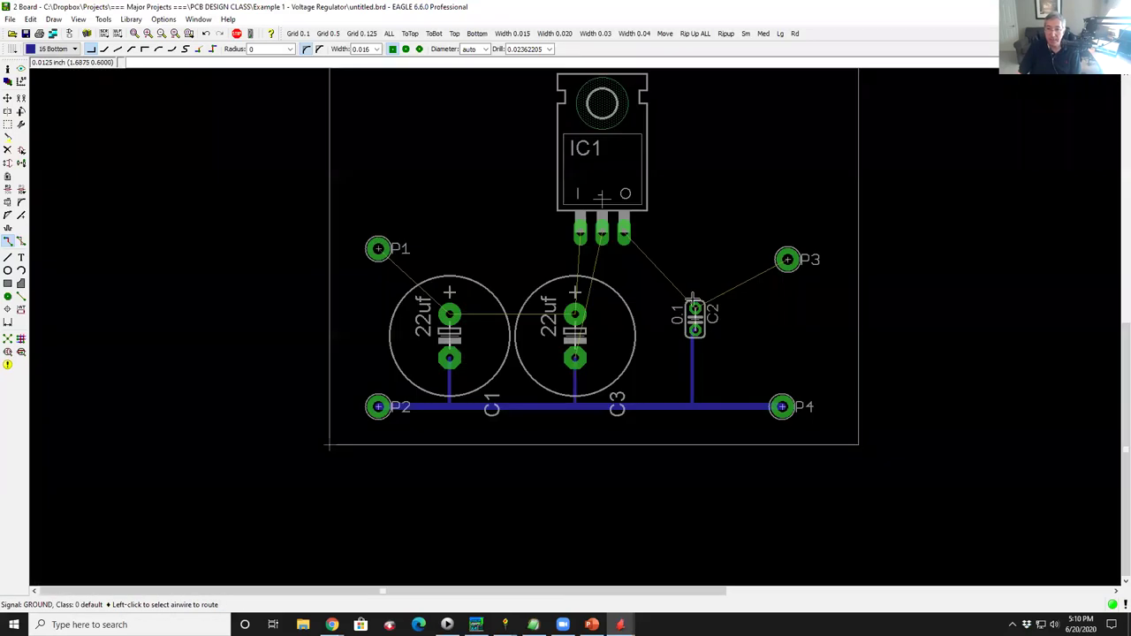
pyautogui.scroll(2, 680, 298)
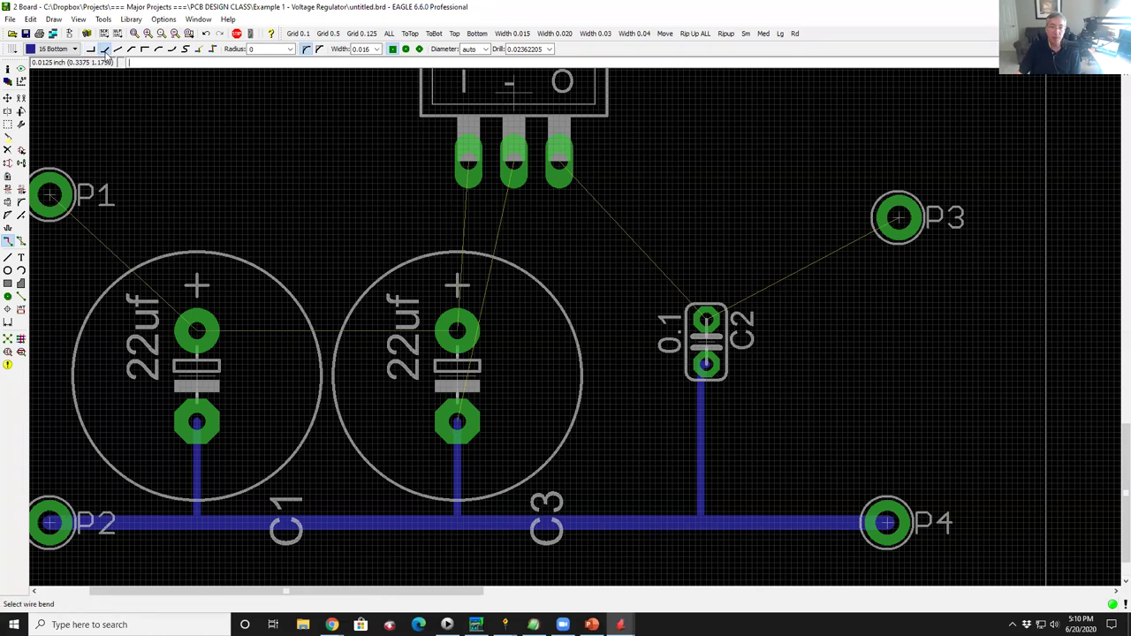
pyautogui.rightClick(81, 225)
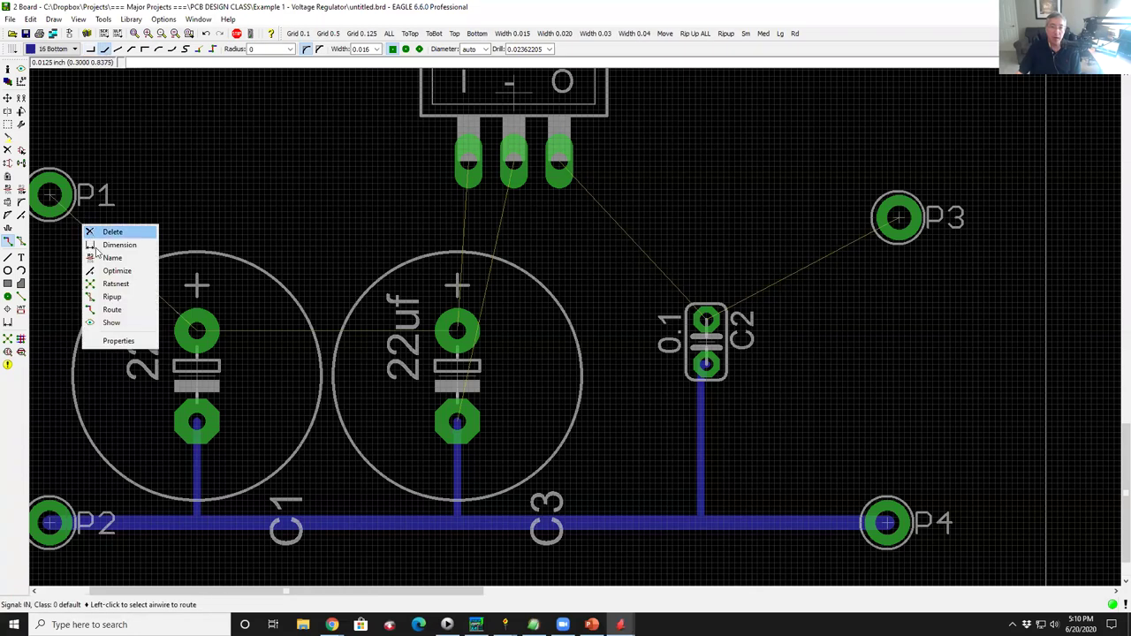
pyautogui.click(112, 309)
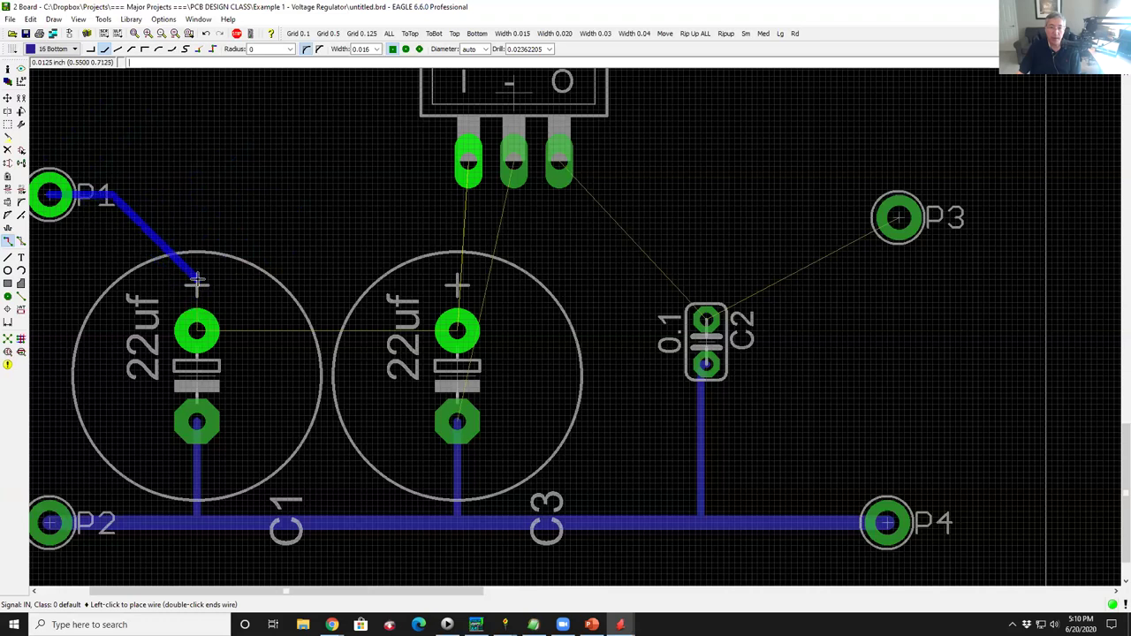
pyautogui.click(196, 330)
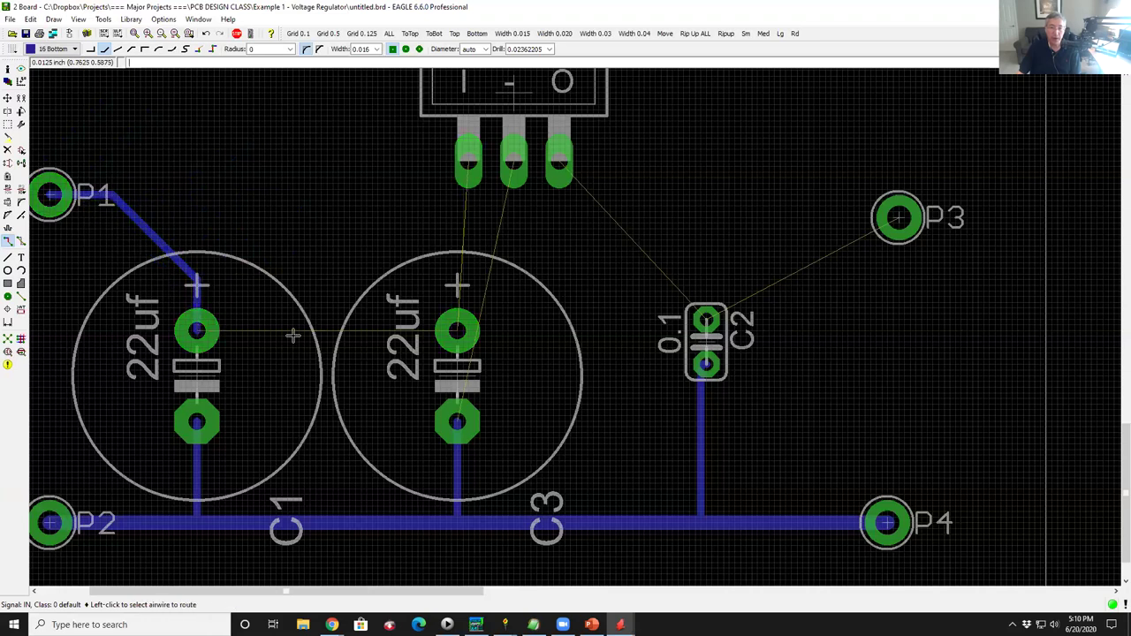
pyautogui.click(236, 334)
pyautogui.click(455, 331)
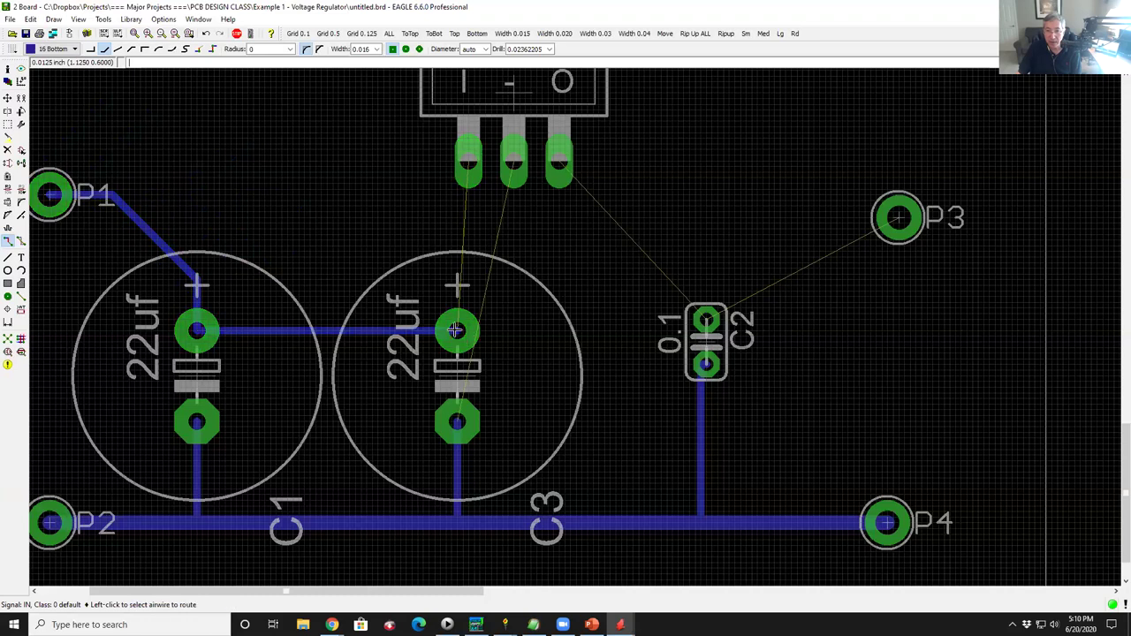
# Route C3's upper pad up to IC1's input pin, and IC1's middle pin down to C3's lower pad on the Bottom layer.
pyautogui.click(460, 309)
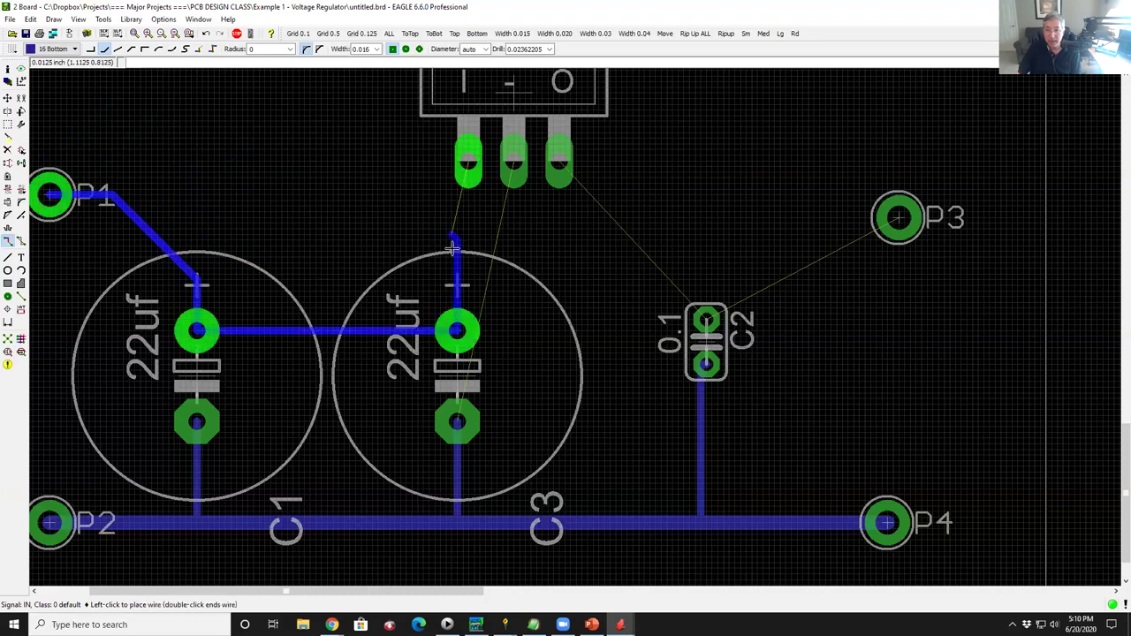
pyautogui.click(468, 164)
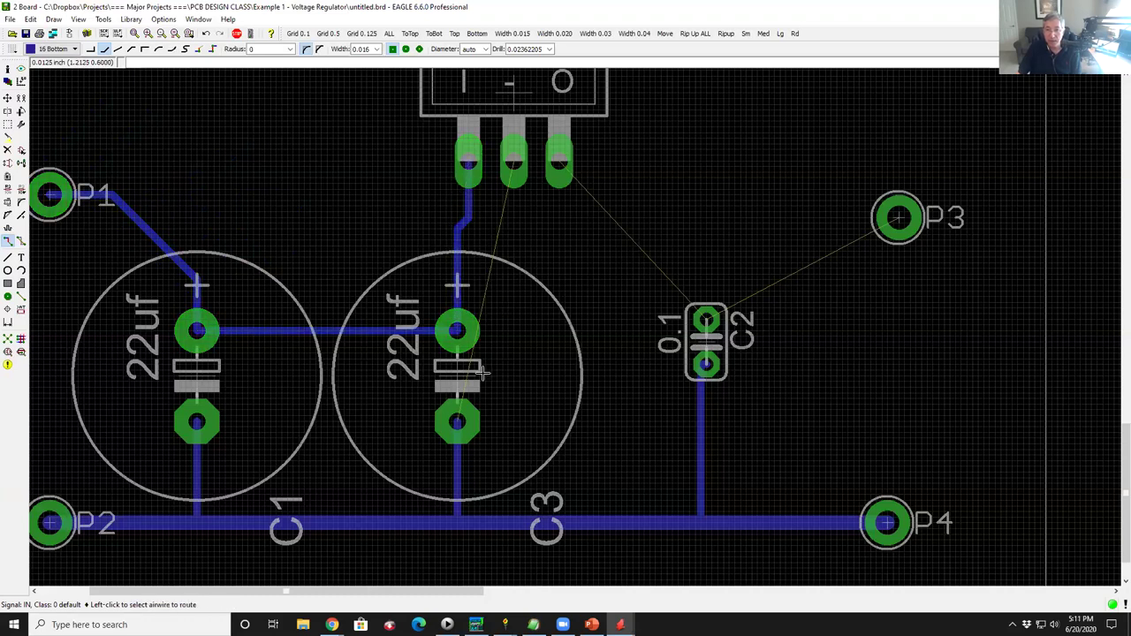
pyautogui.click(498, 227)
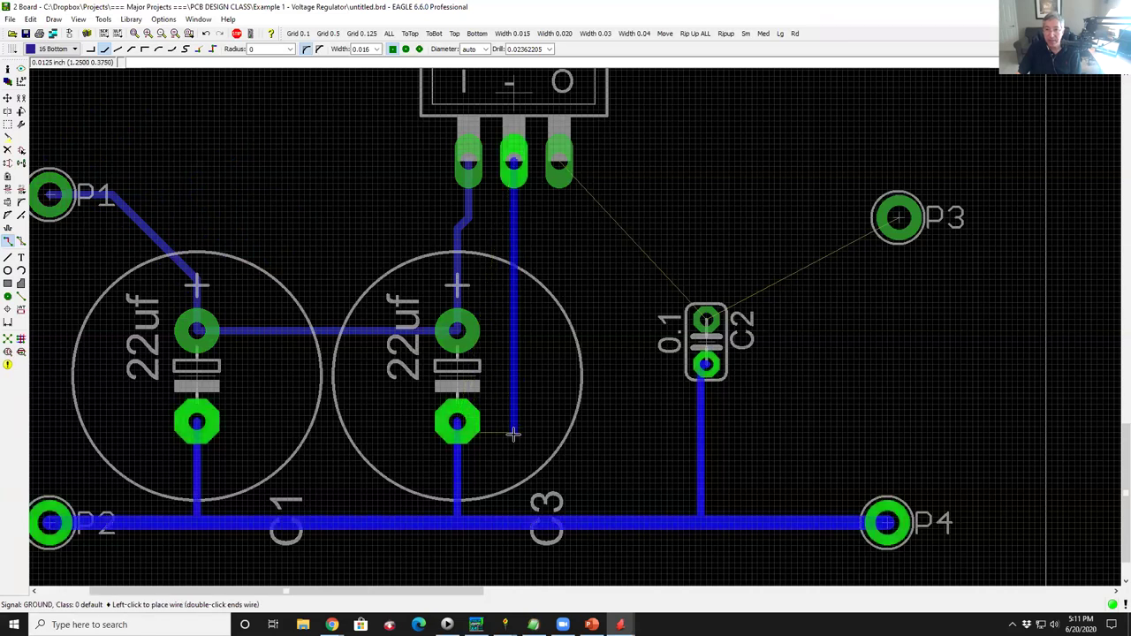
pyautogui.click(460, 421)
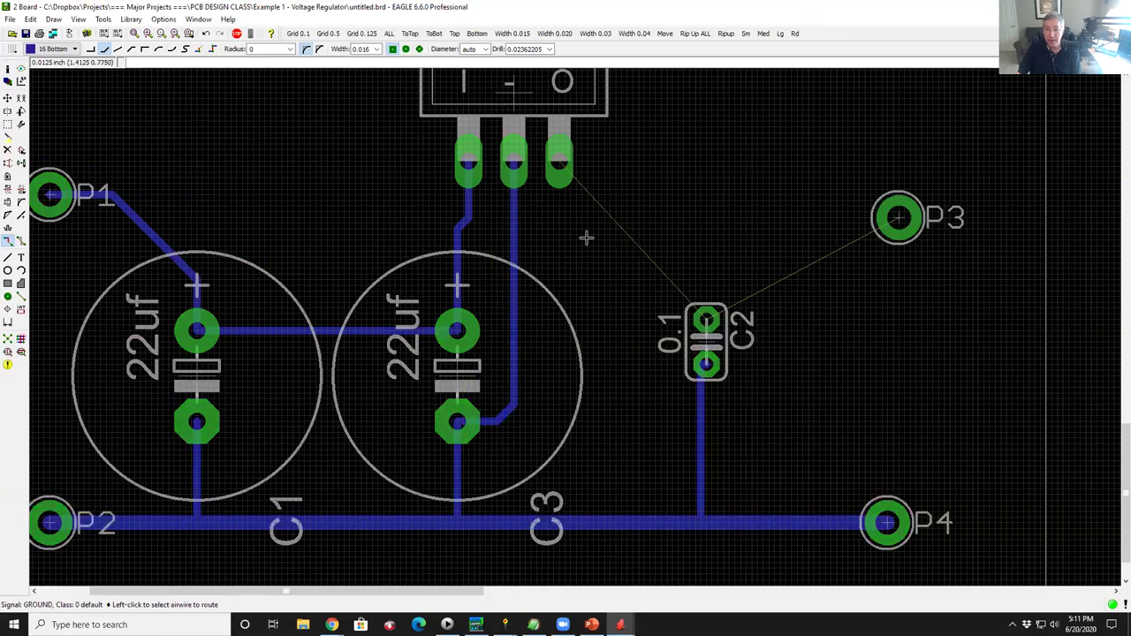
# Route IC1's output pin to C2's upper pad and on to P3 on the Bottom layer.
pyautogui.click(588, 193)
pyautogui.click(622, 318)
pyautogui.click(712, 319)
pyautogui.click(716, 318)
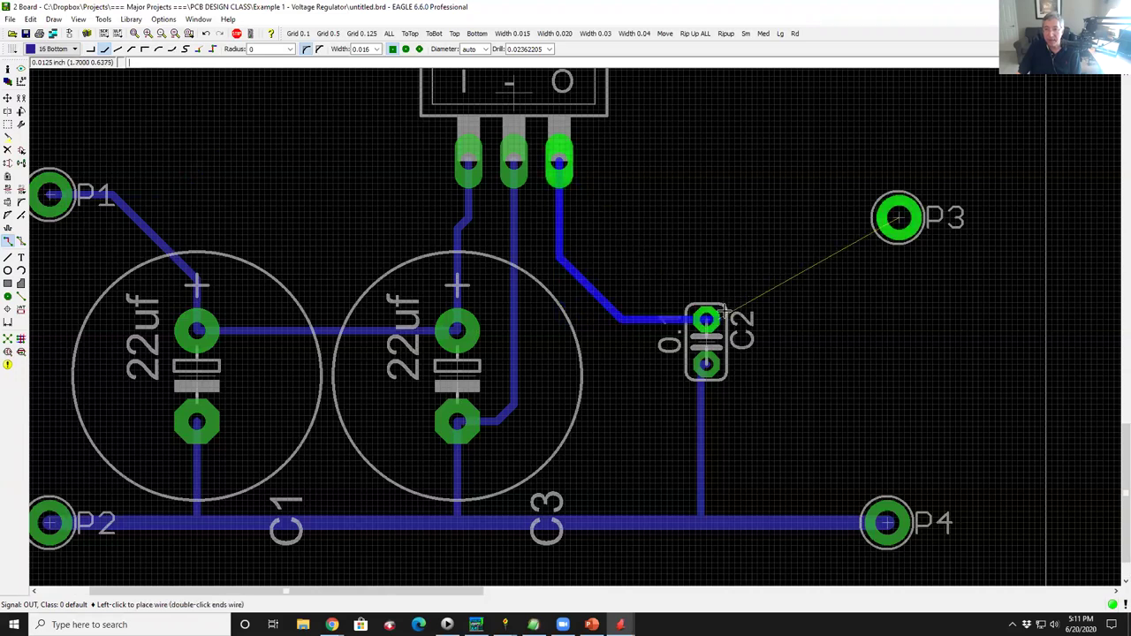
pyautogui.click(898, 219)
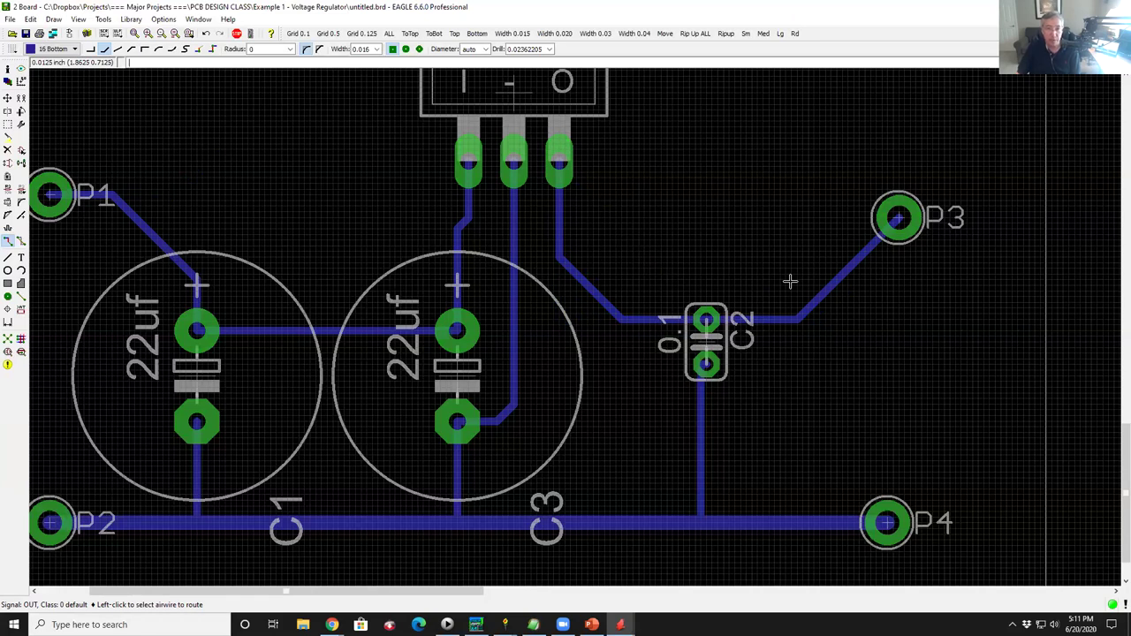
# Group the entire board layout and change the width of the grouped traces to .04.
pyautogui.scroll(-1, 594, 351)
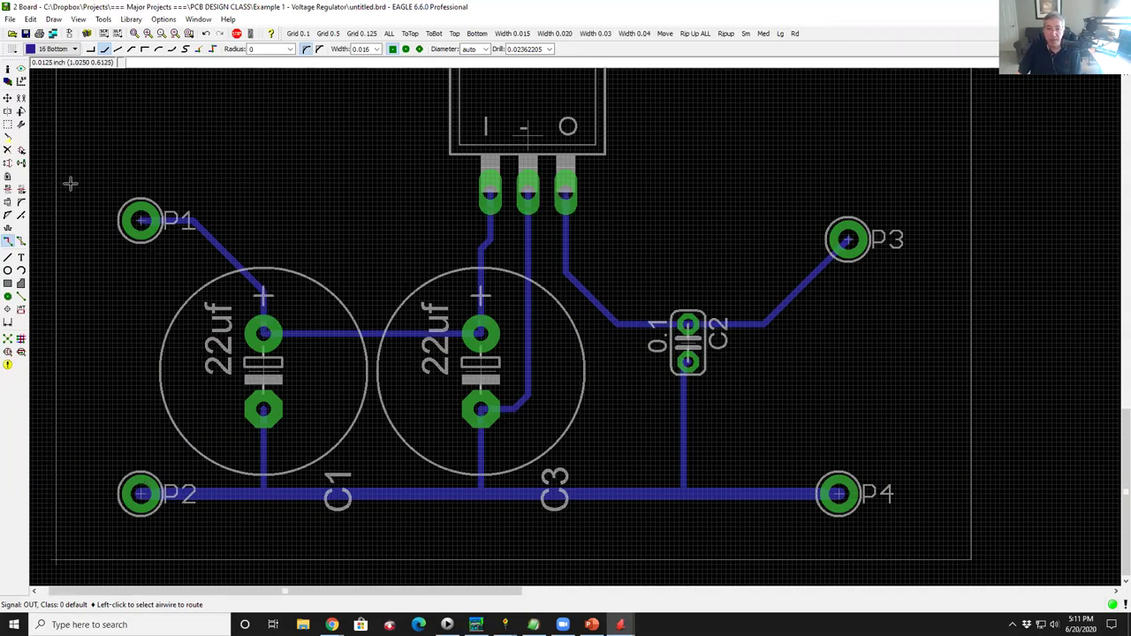
pyautogui.scroll(-3, 97, 200)
pyautogui.press('g')
pyautogui.moveTo(738, 382); pyautogui.dragTo(854, 504)
pyautogui.press('r')
pyautogui.click(298, 65)
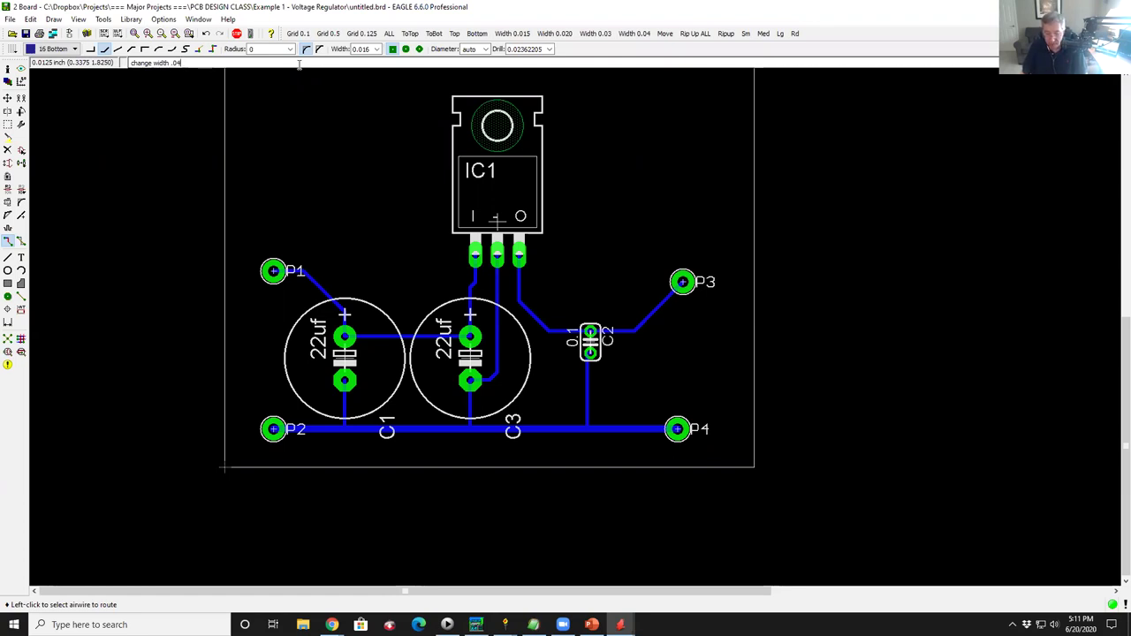
pyautogui.press('Return')
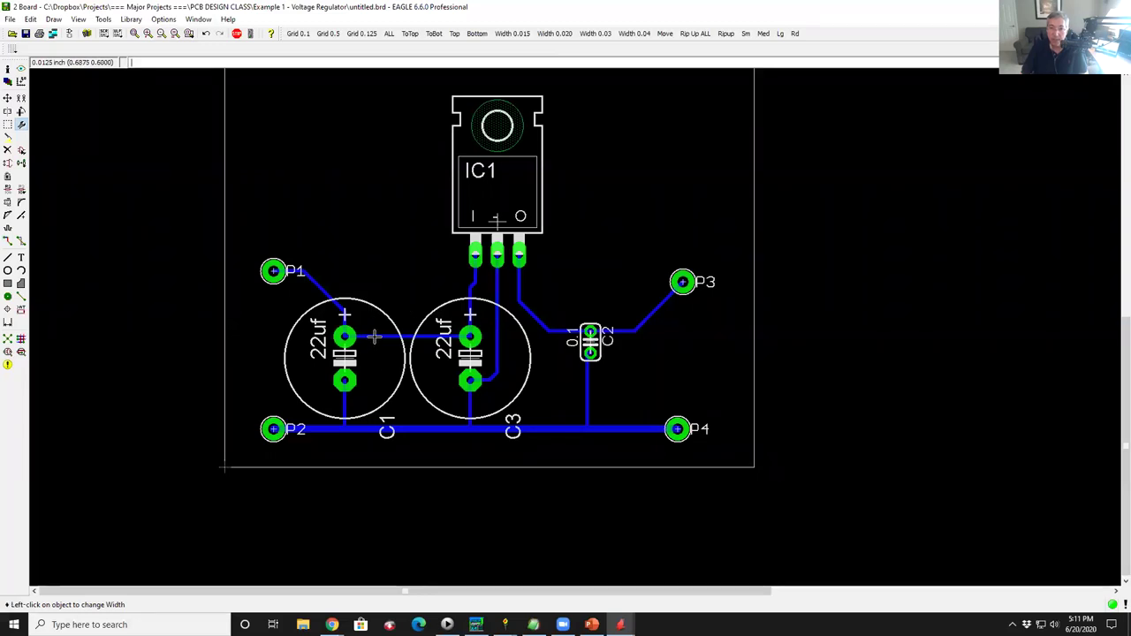
pyautogui.keyDown('ctrl'); pyautogui.rightClick(374, 336); pyautogui.keyUp('ctrl')
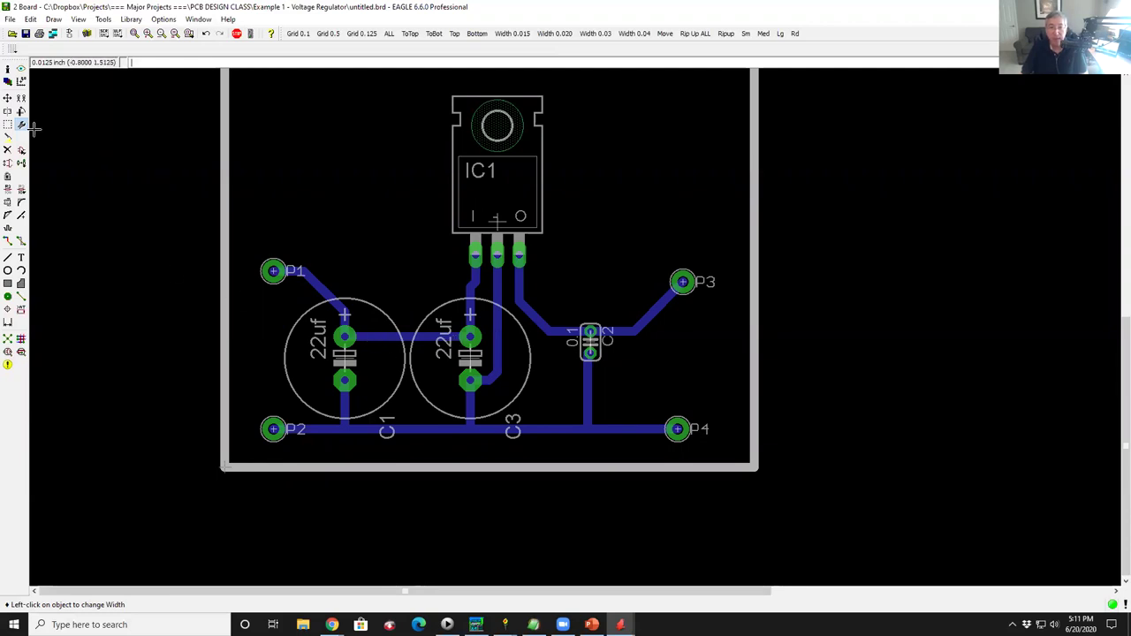
# Move pad P3 down to just above P4, keeping its trace to C2 attached.
pyautogui.click(7, 98)
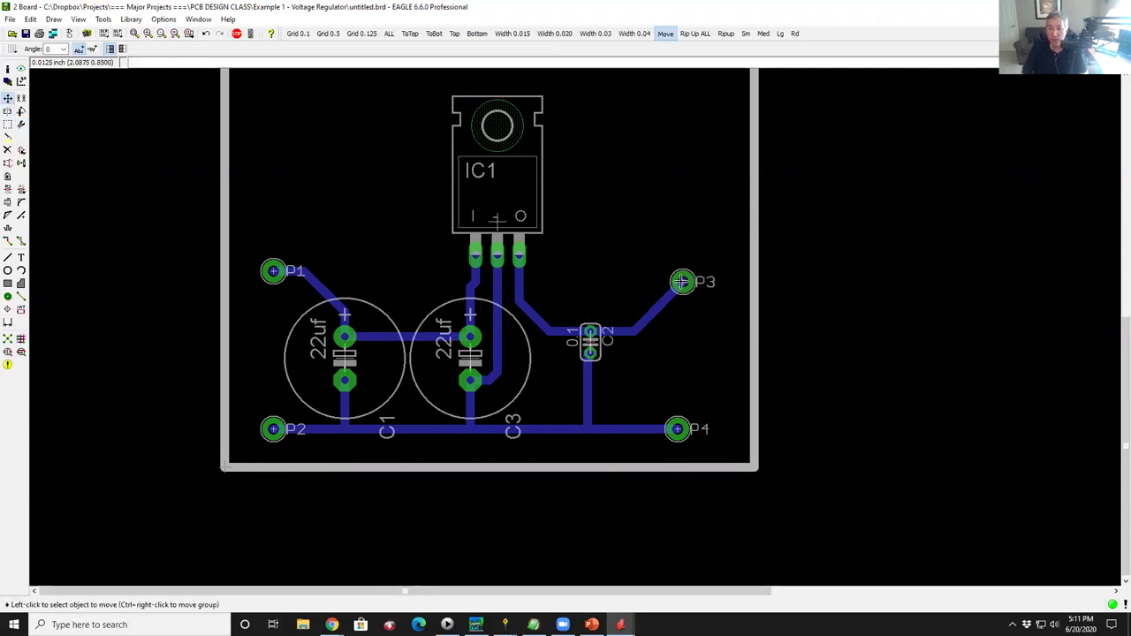
pyautogui.click(682, 281)
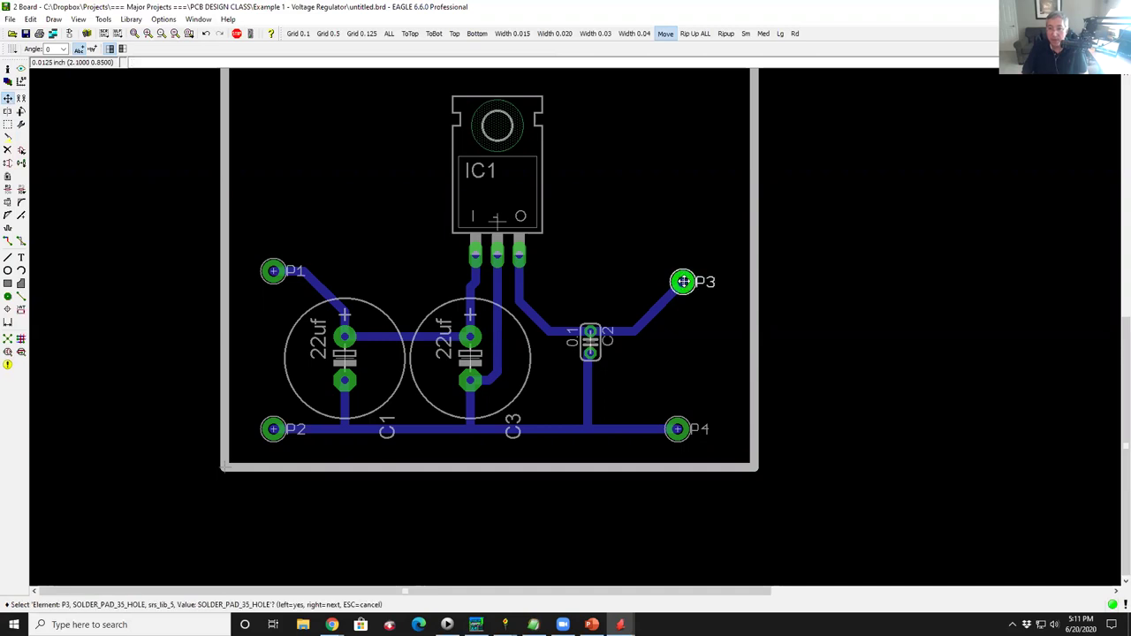
pyautogui.click(682, 281)
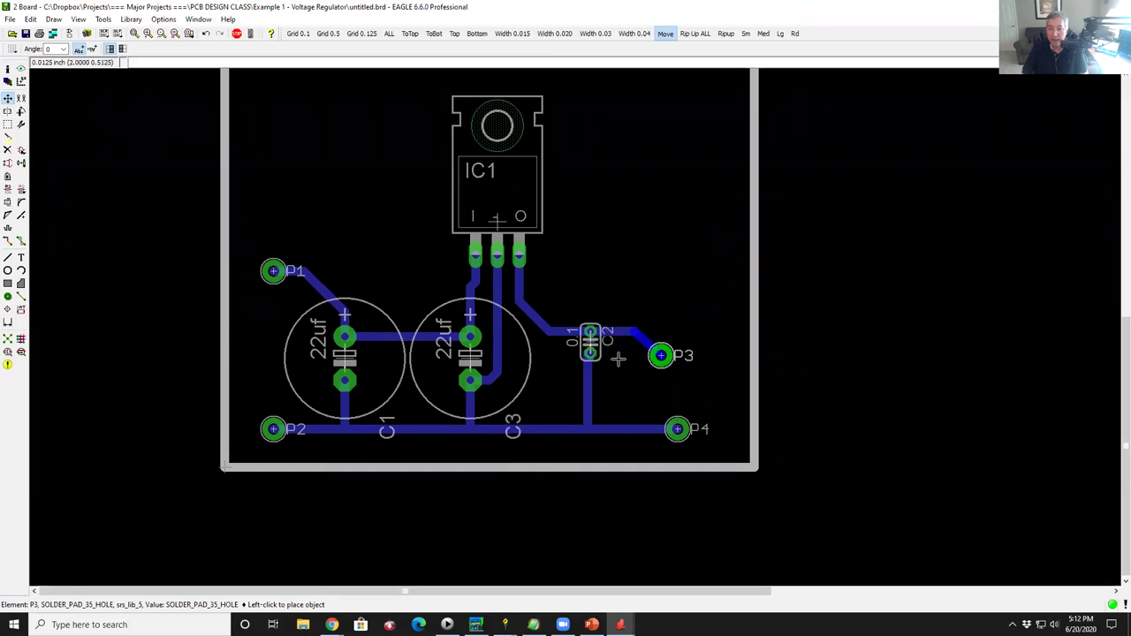
pyautogui.click(661, 235)
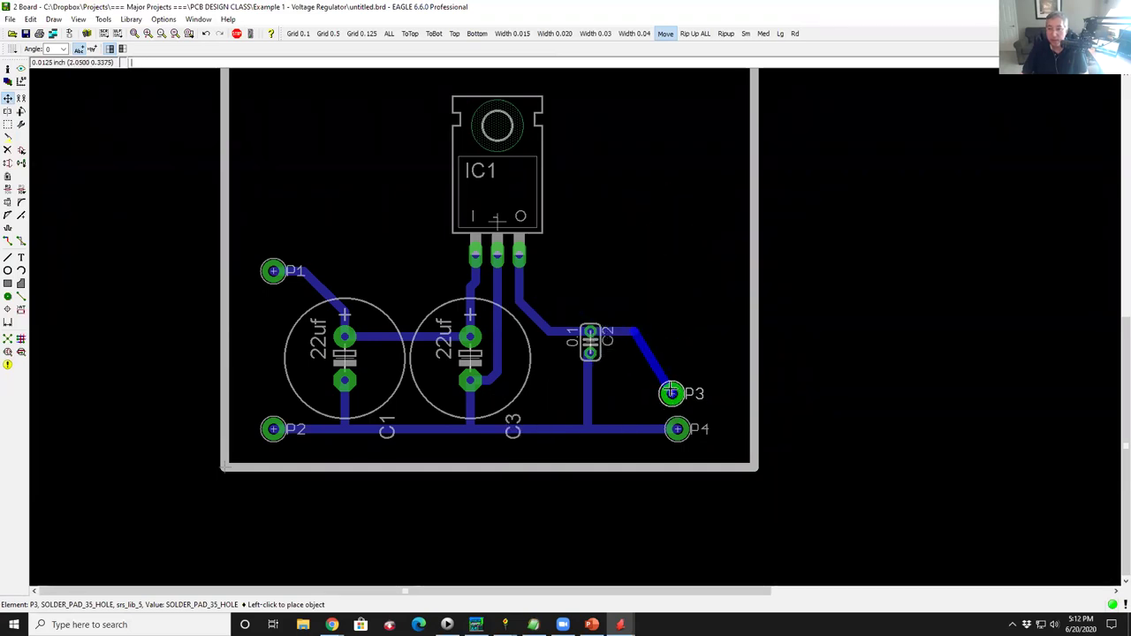
pyautogui.click(677, 388)
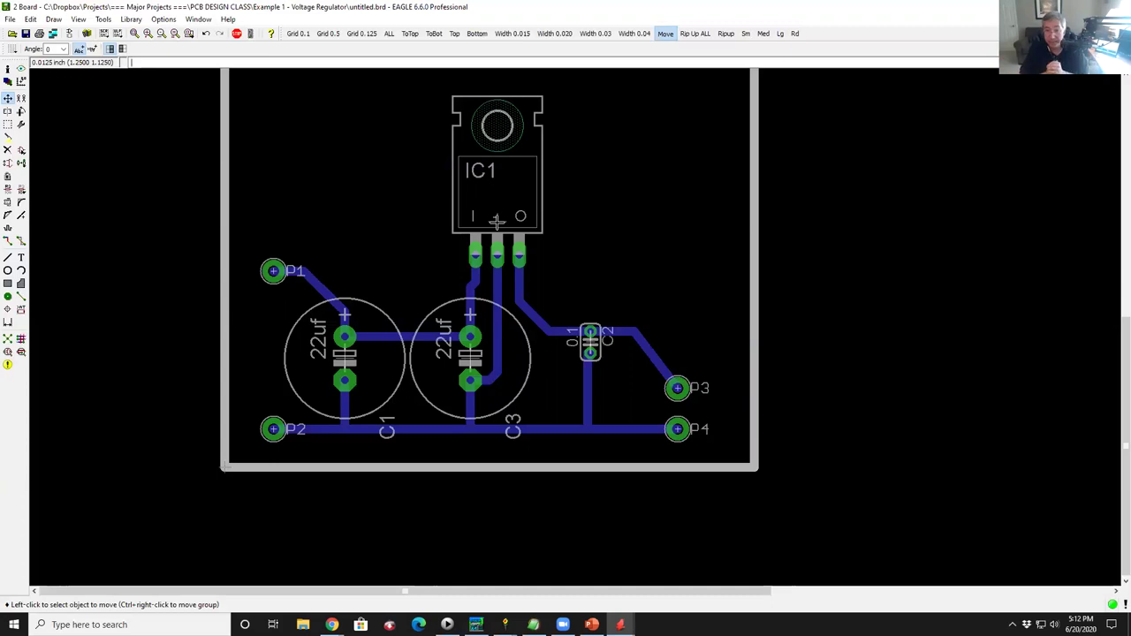
pyautogui.scroll(-3, 423, 237)
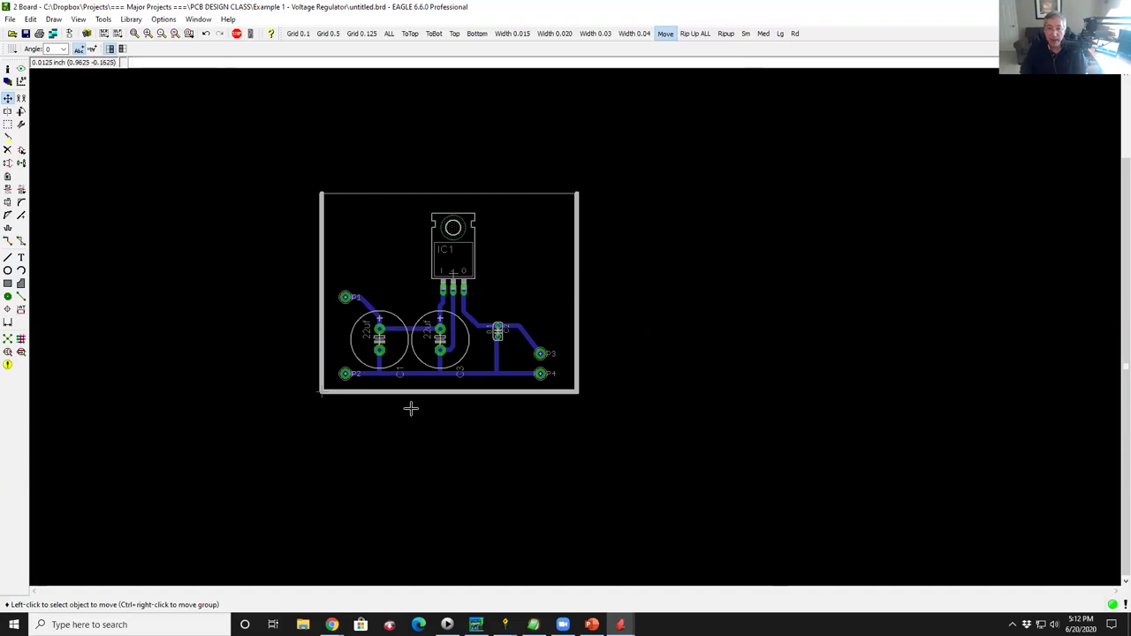
pyautogui.scroll(2, 361, 360)
pyautogui.scroll(-2, 365, 347)
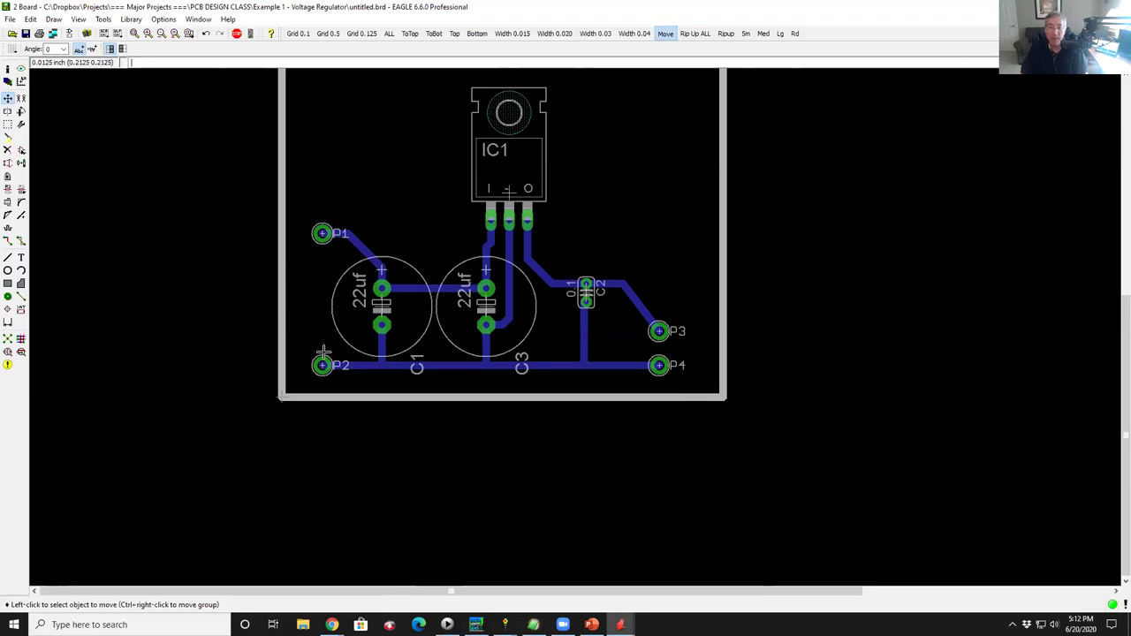
pyautogui.scroll(1, 353, 305)
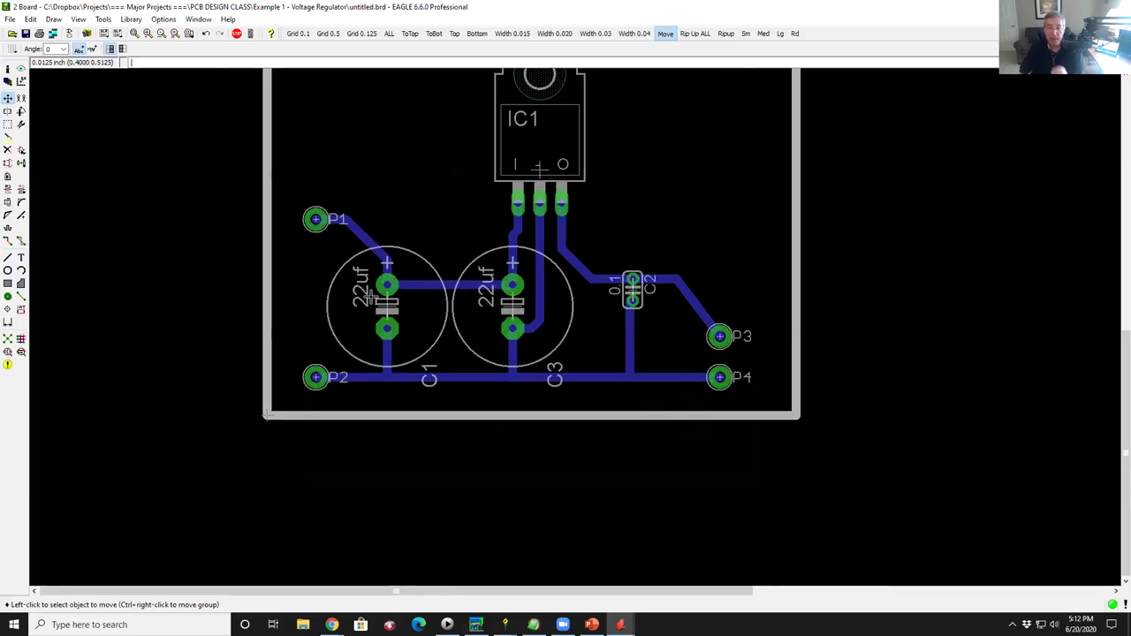
pyautogui.scroll(1, 370, 298)
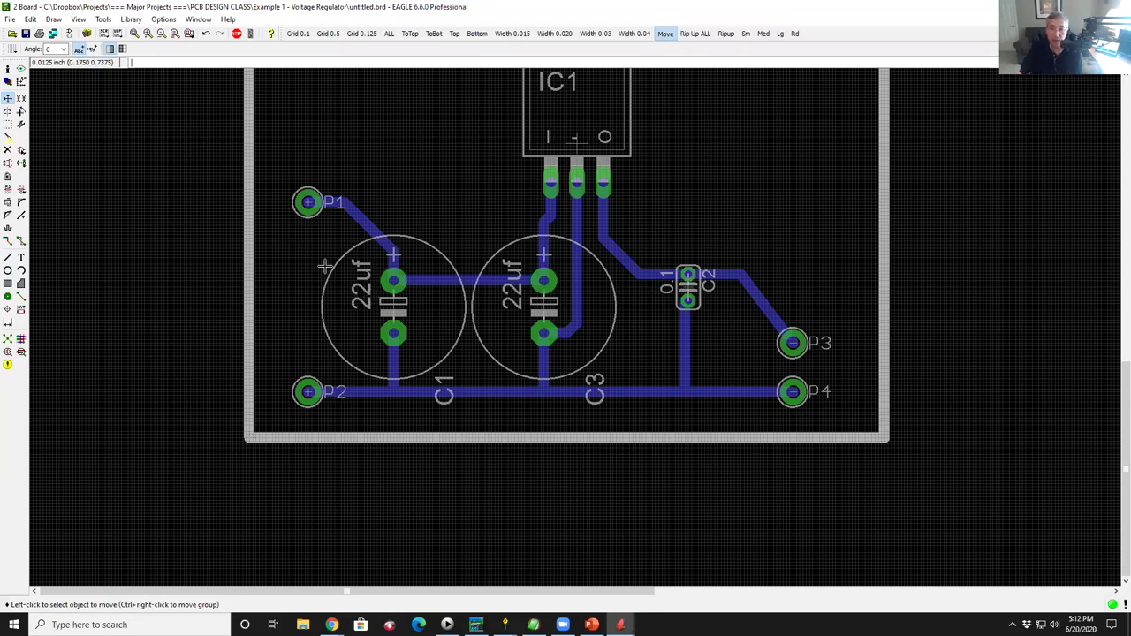
pyautogui.click(389, 304)
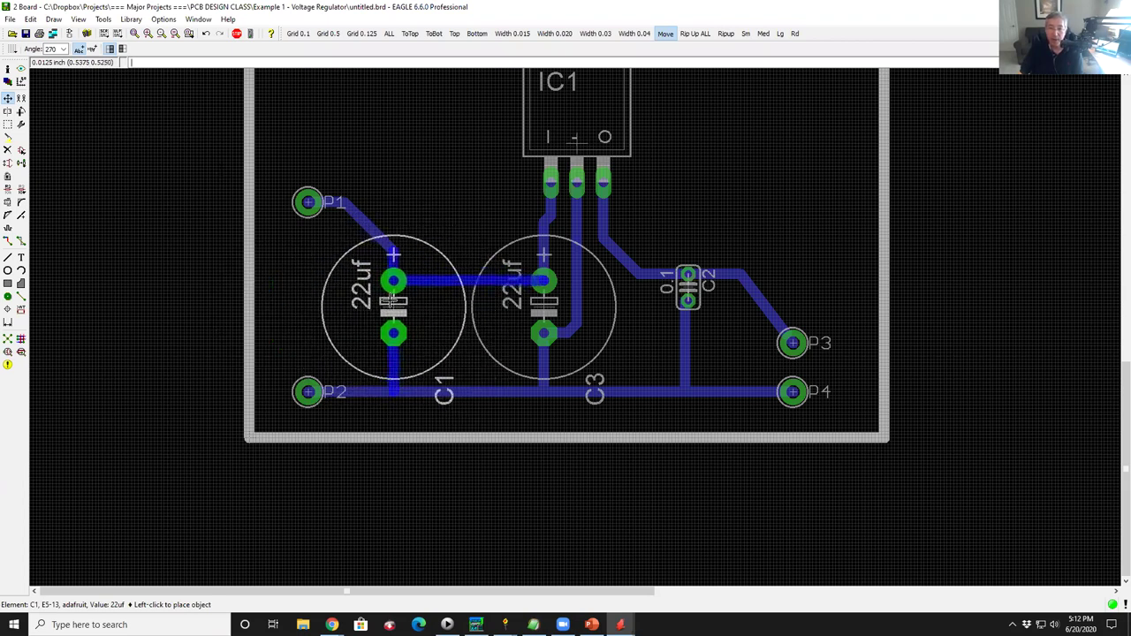
pyautogui.click(393, 301)
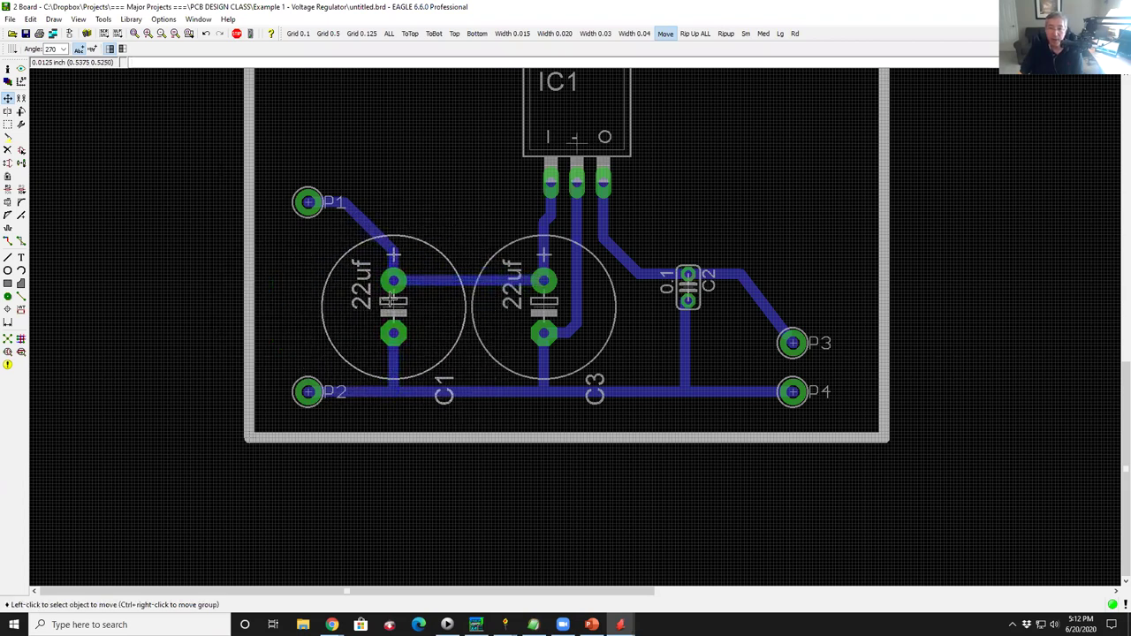
# Smash capacitors C1 and C3 to detach their name and value labels.
pyautogui.click(9, 204)
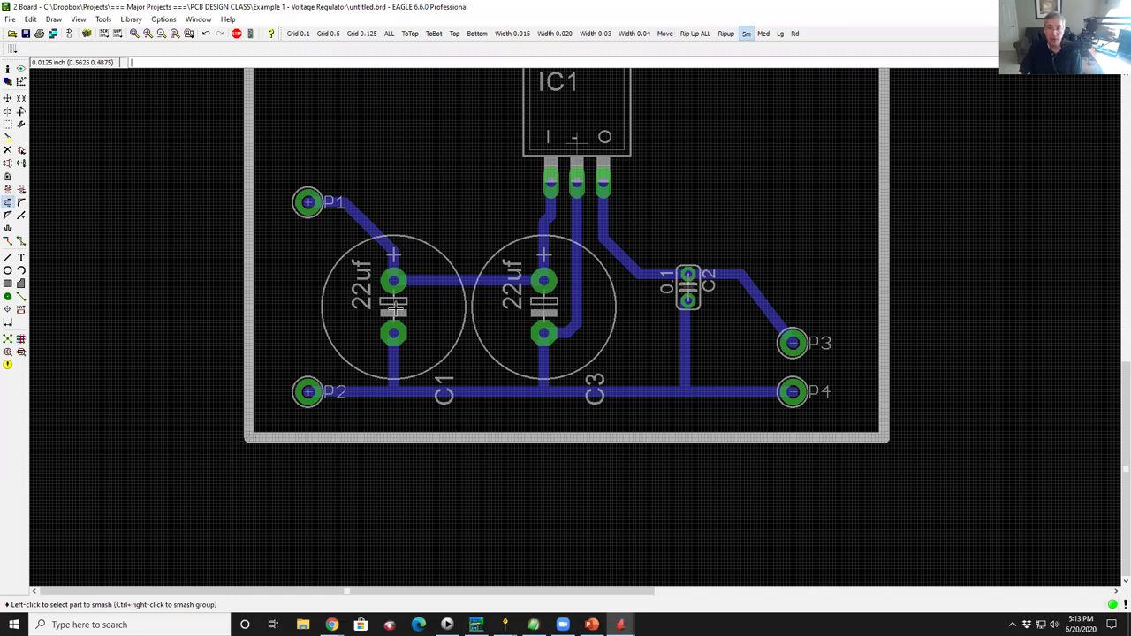
pyautogui.click(393, 305)
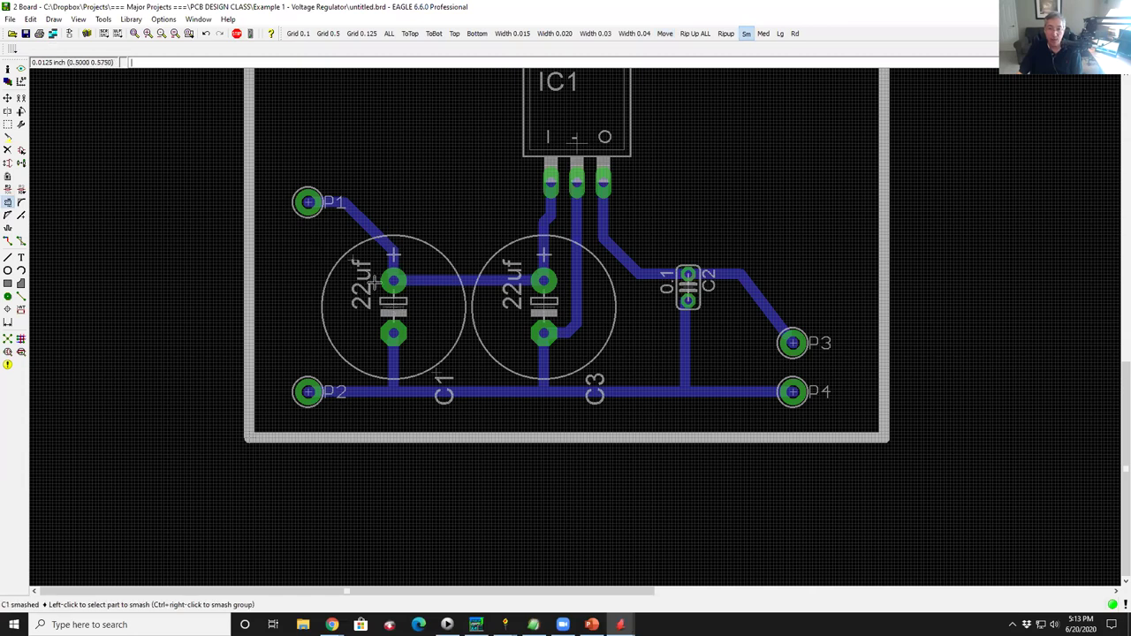
pyautogui.scroll(3, 353, 264)
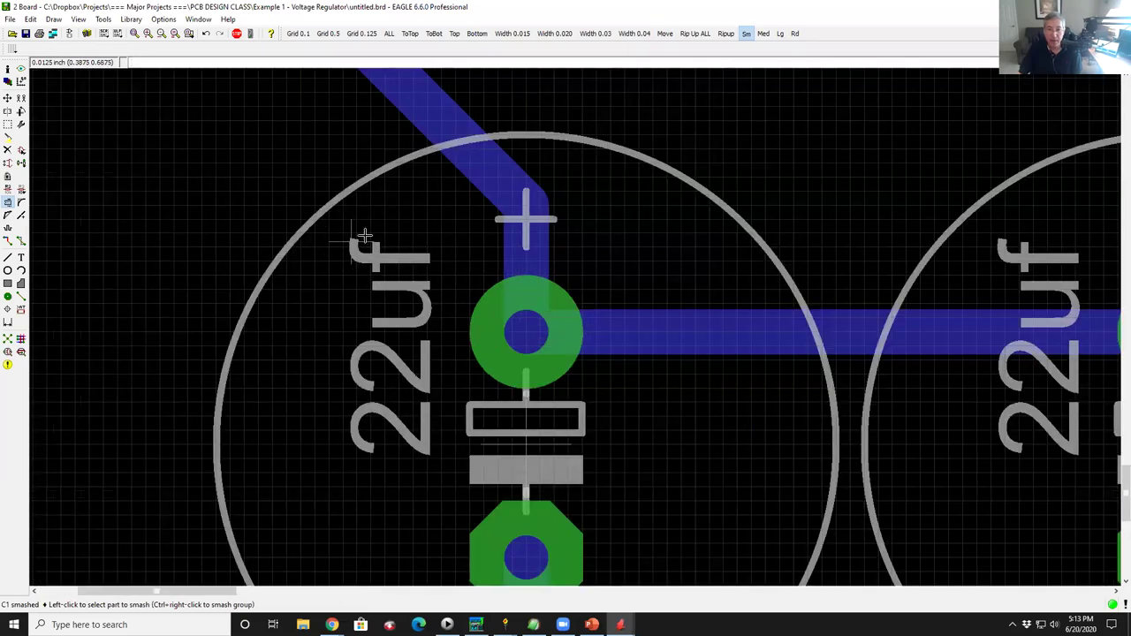
pyautogui.scroll(-3, 291, 227)
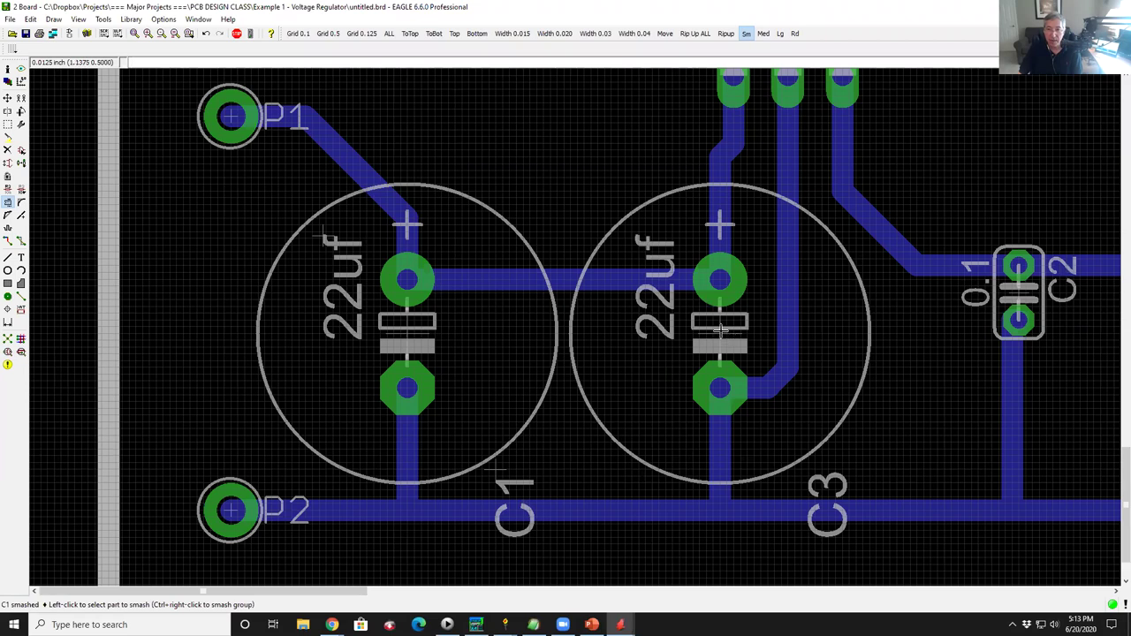
pyautogui.click(720, 331)
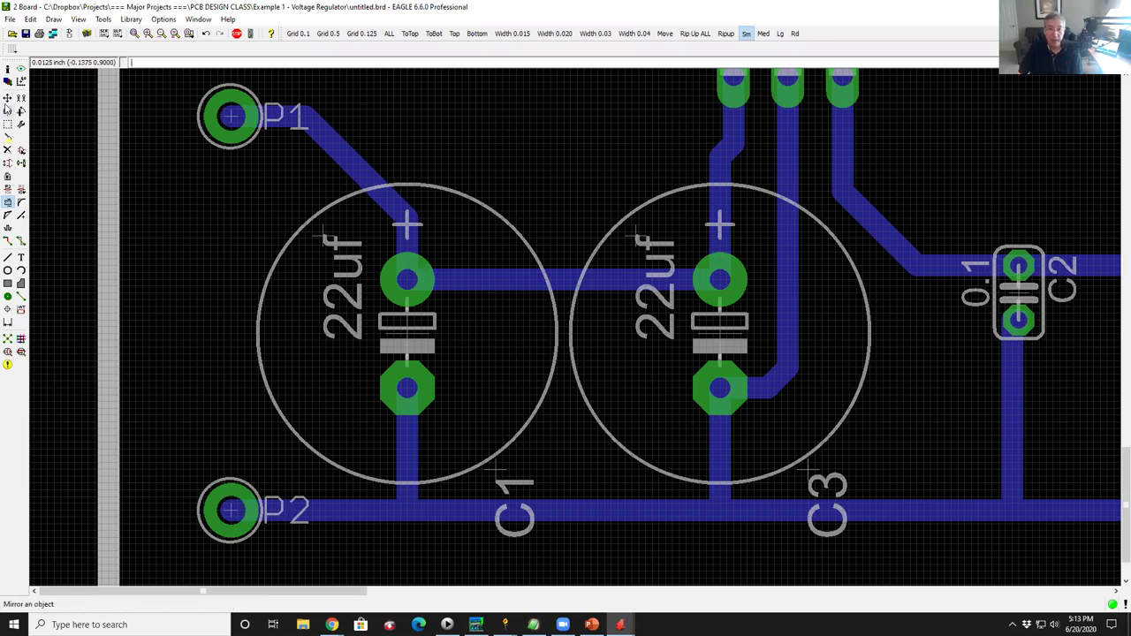
# Move C1's 22uf value label outside its circle, to the left between P1 and P2, keeping it vertical.
pyautogui.click(7, 97)
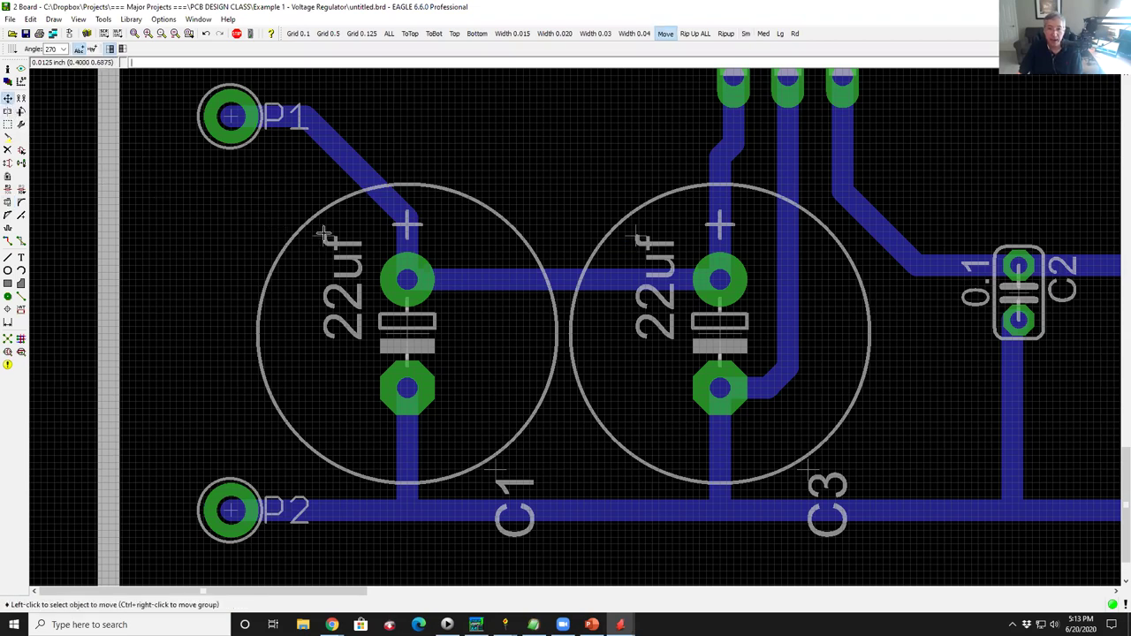
pyautogui.click(322, 233)
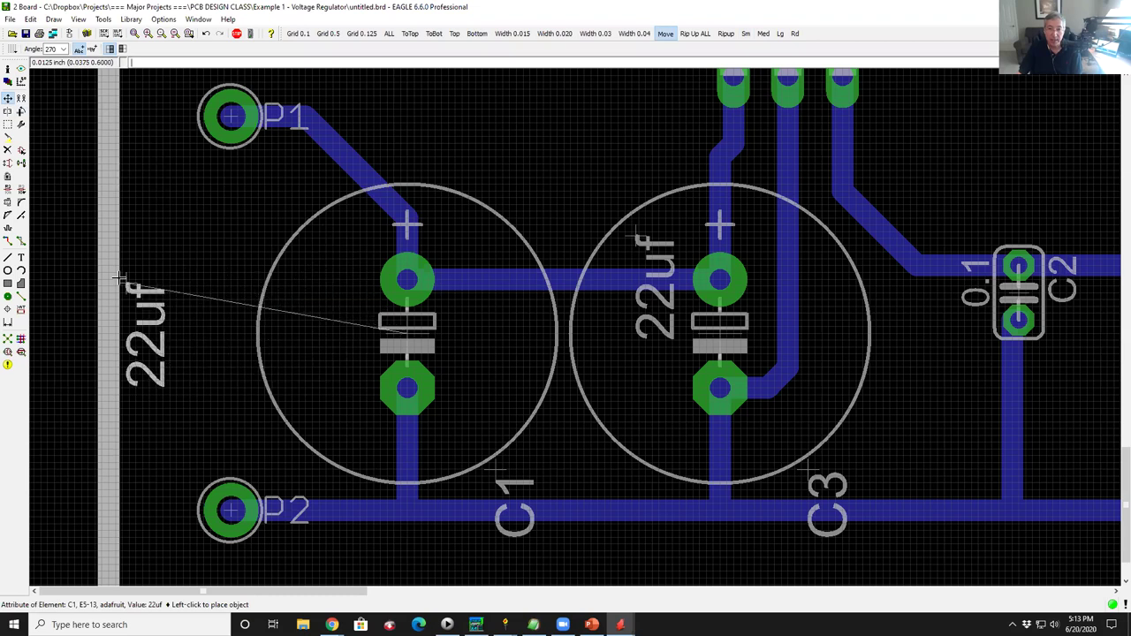
pyautogui.rightClick(199, 204)
pyautogui.rightClick(200, 212)
pyautogui.rightClick(202, 216)
pyautogui.rightClick(202, 234)
pyautogui.click(188, 279)
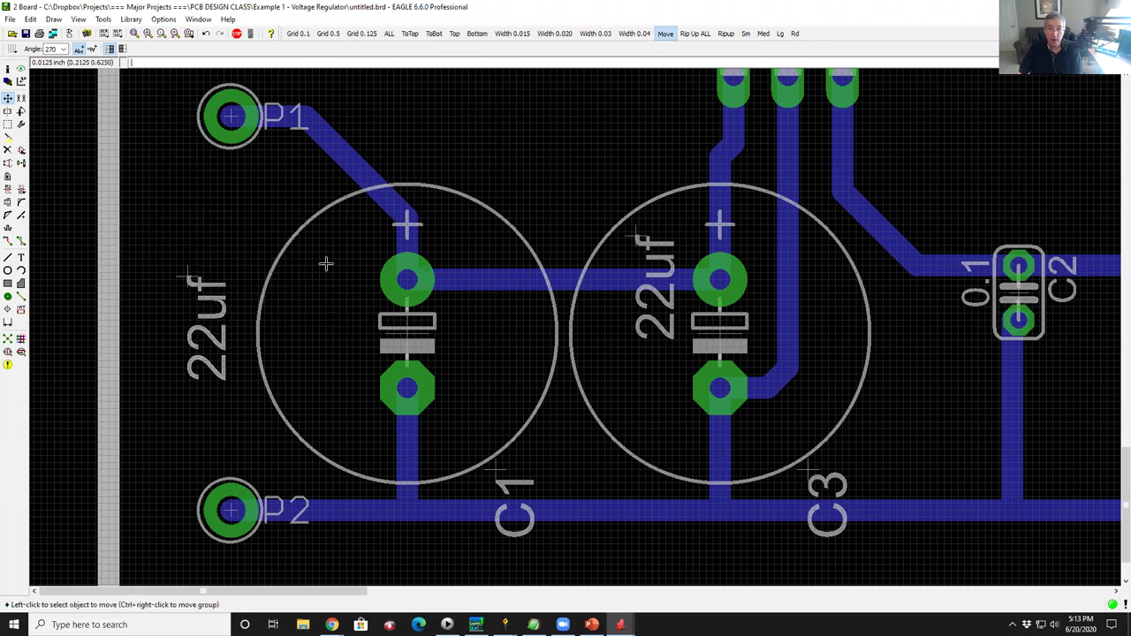
# Rotate C3's 22uf value label to horizontal and move it just above C3's circle, on its upper-left side.
pyautogui.click(637, 237)
pyautogui.rightClick(585, 123)
pyautogui.click(570, 172)
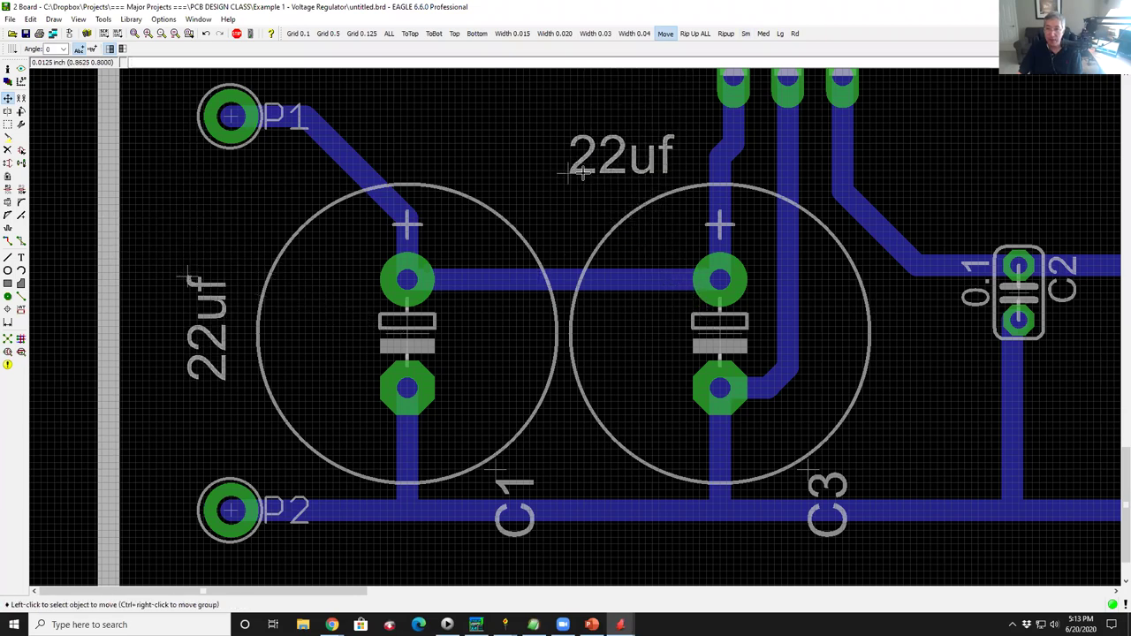
# Rotate the C1 and C3 name labels to horizontal and place each near the lower right of its capacitor's circle.
pyautogui.click(508, 489)
pyautogui.rightClick(575, 455)
pyautogui.click(481, 518)
pyautogui.click(834, 479)
pyautogui.rightClick(928, 455)
pyautogui.click(823, 498)
# Place the text "Input" on layer 16 Bottom above pad P1, between the board edge and IC1.
pyautogui.scroll(-2, 451, 331)
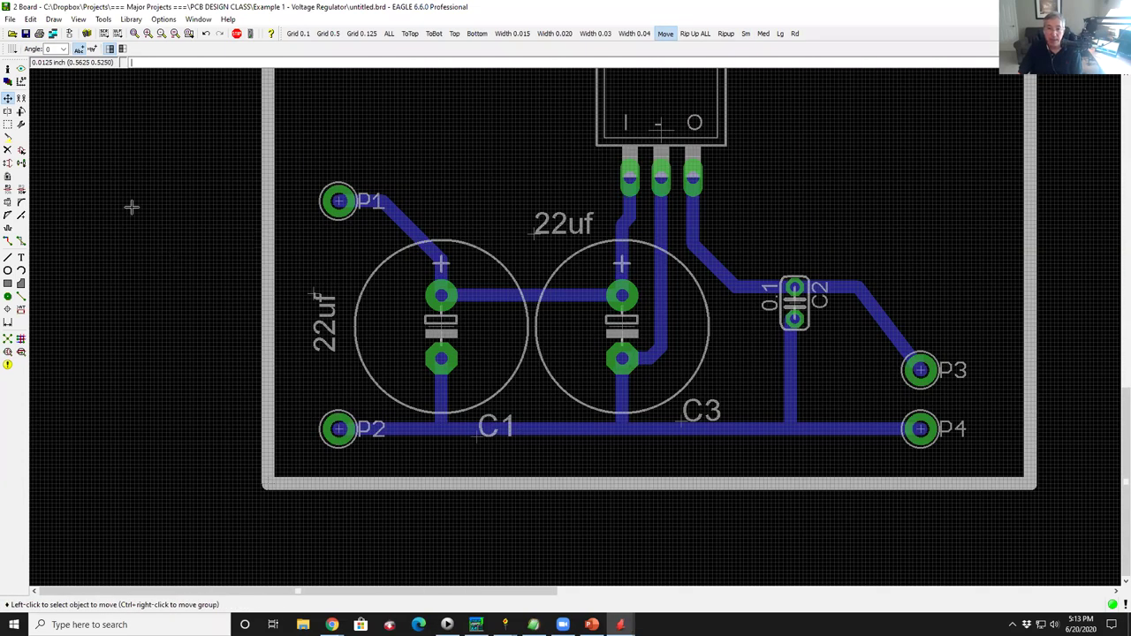
pyautogui.scroll(-1, 261, 236)
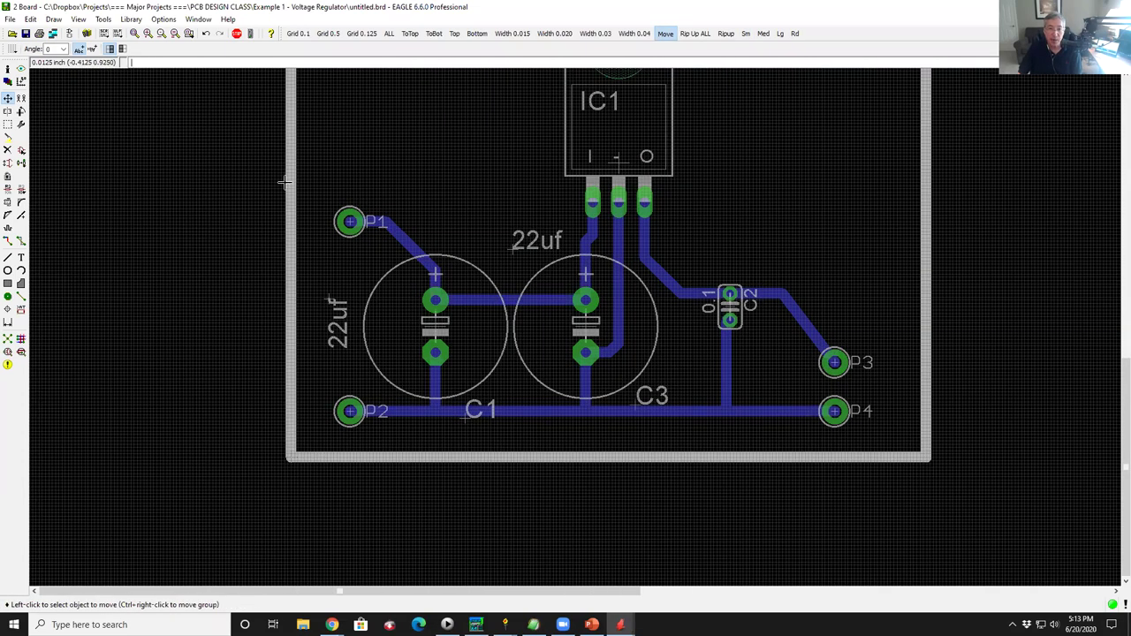
pyautogui.click(22, 257)
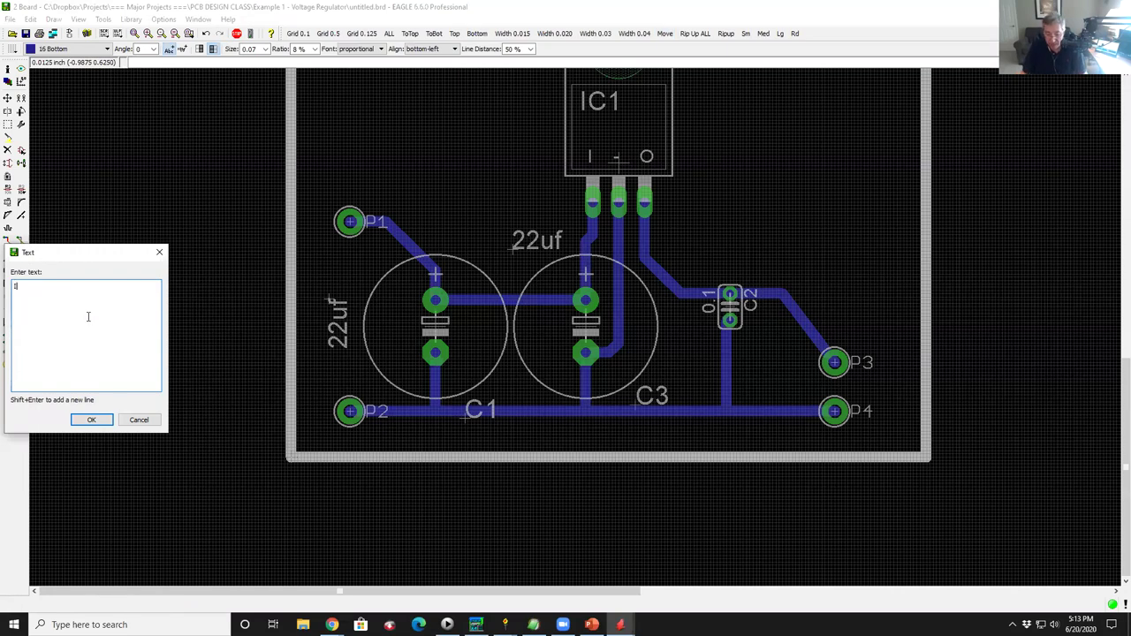
pyautogui.write('Input')
pyautogui.press('Return')
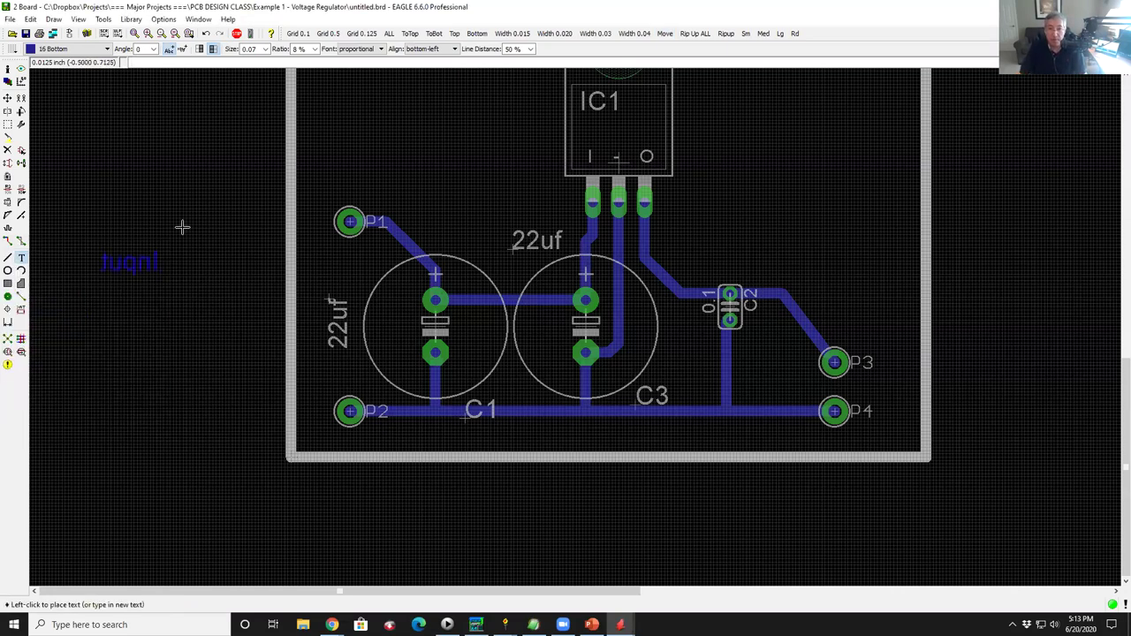
pyautogui.click(428, 152)
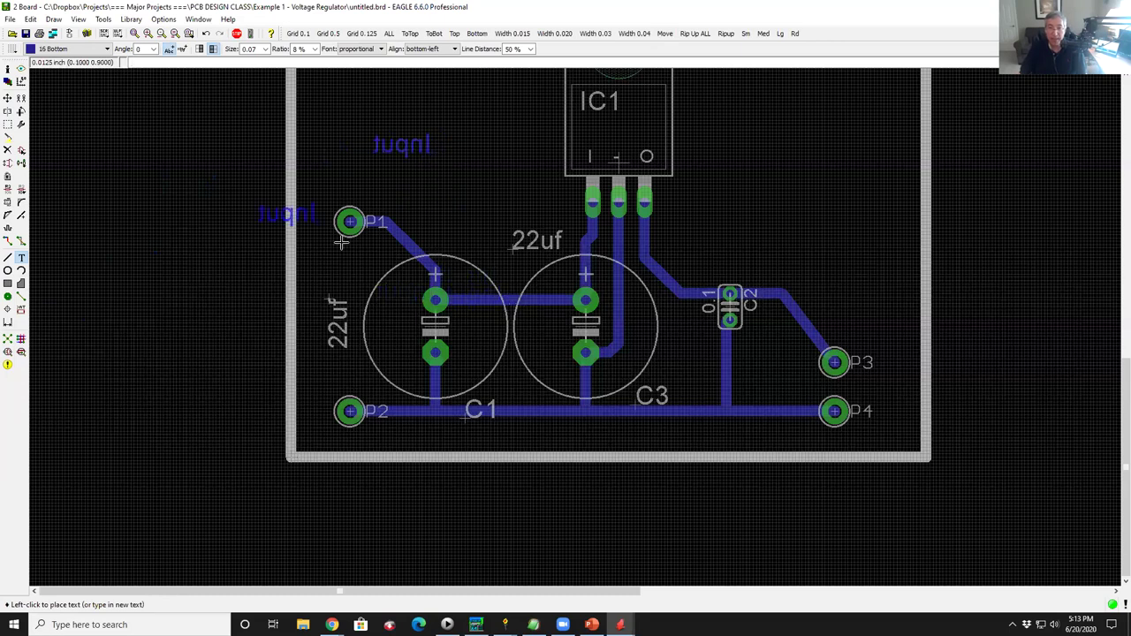
pyautogui.click(7, 98)
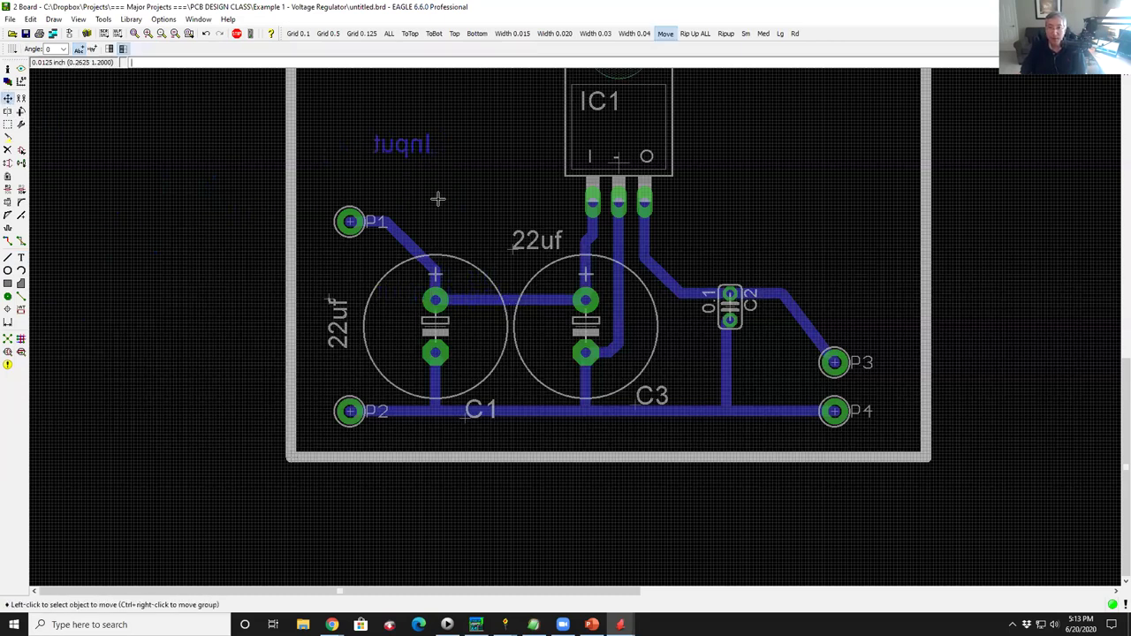
# Hide layer 16 Bottom in the layer display settings and apply the change.
pyautogui.scroll(2, 459, 208)
pyautogui.scroll(2, 428, 242)
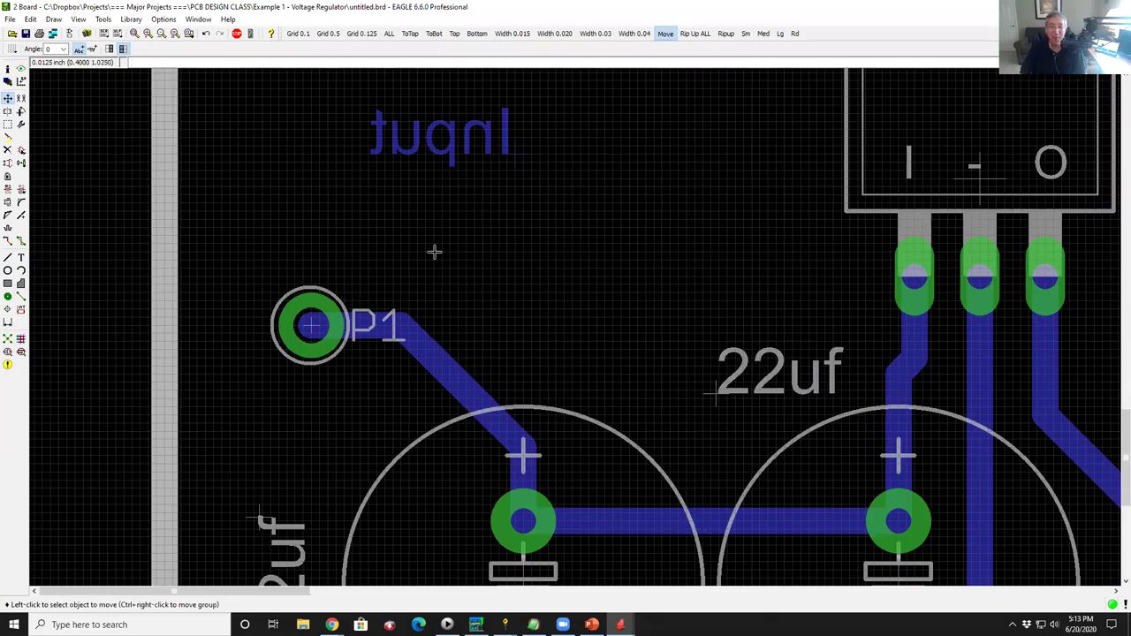
pyautogui.scroll(-2, 434, 251)
pyautogui.scroll(2, 420, 254)
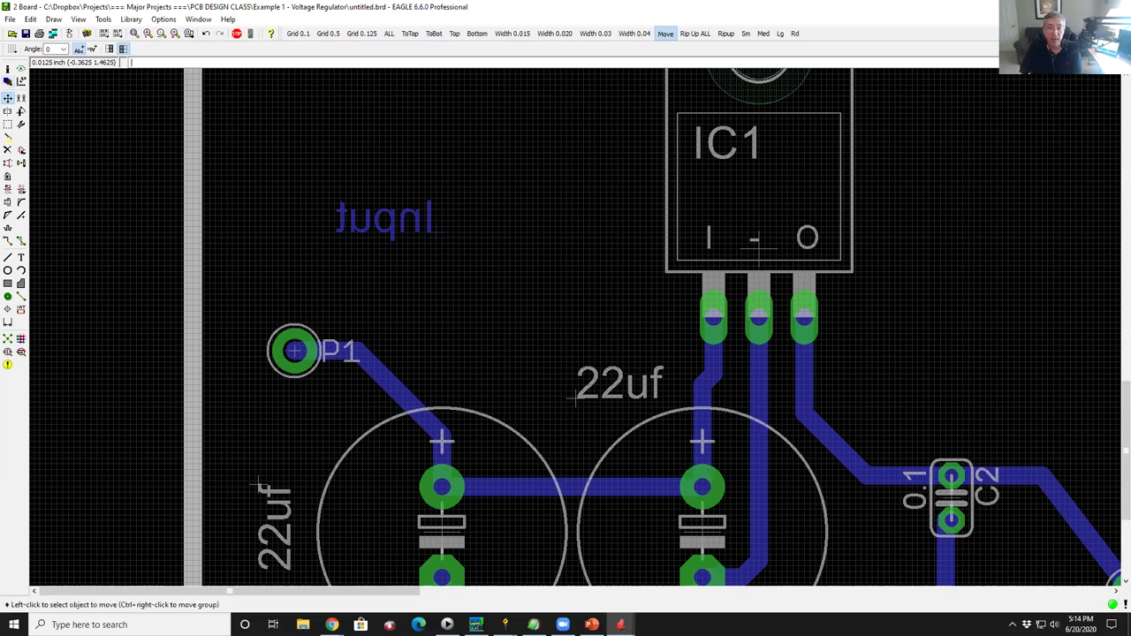
pyautogui.click(8, 81)
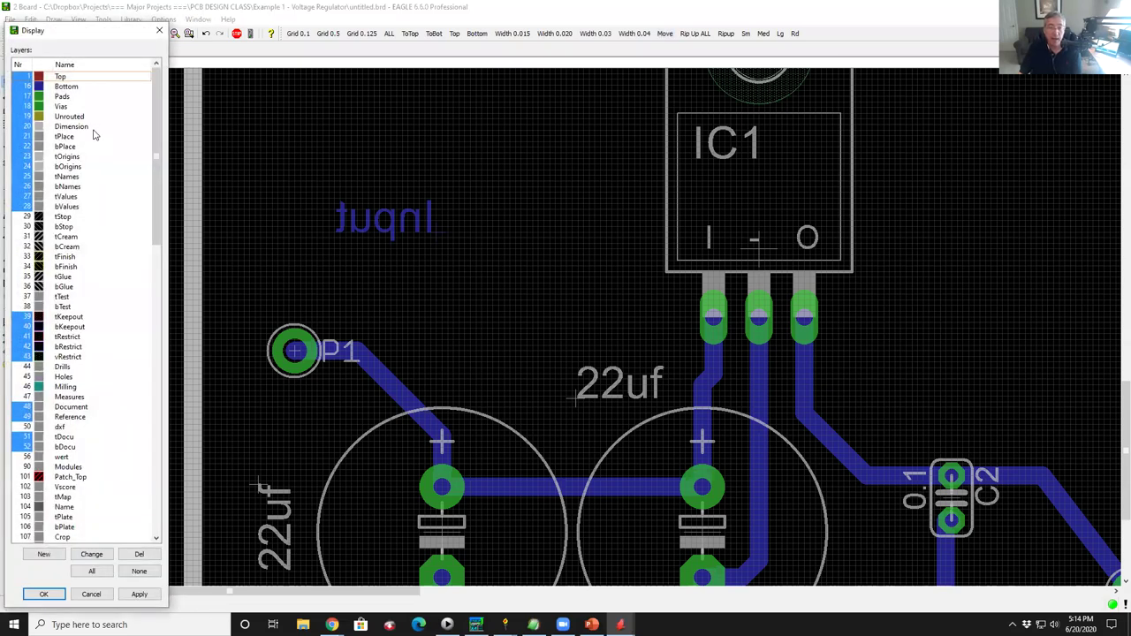
pyautogui.moveTo(154, 132); pyautogui.dragTo(190, 46)
pyautogui.click(24, 88)
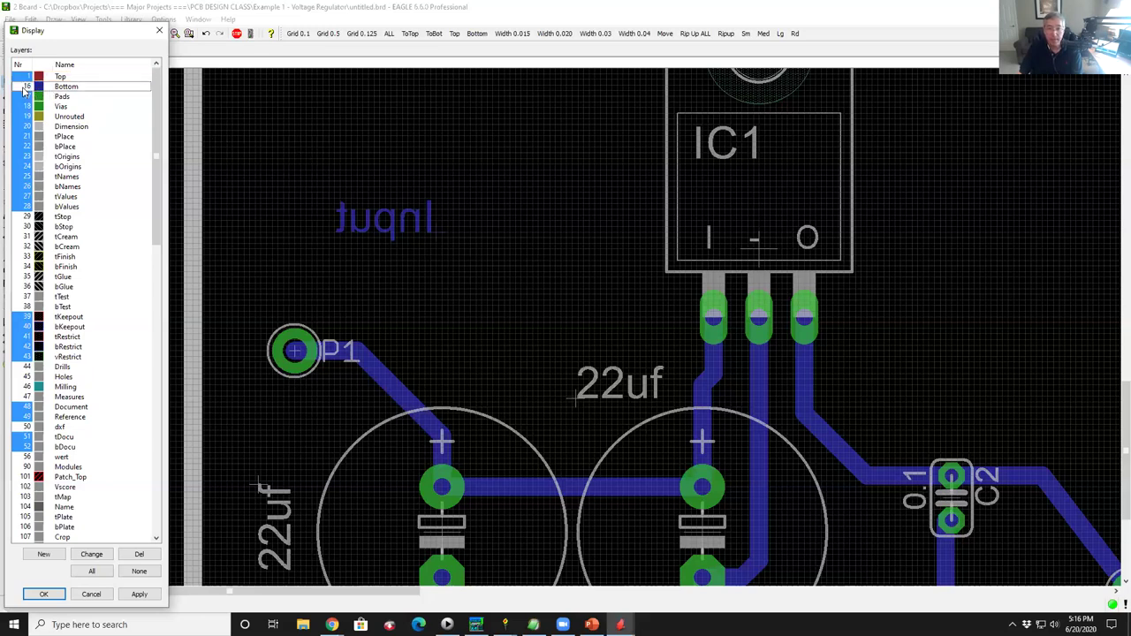
pyautogui.click(155, 595)
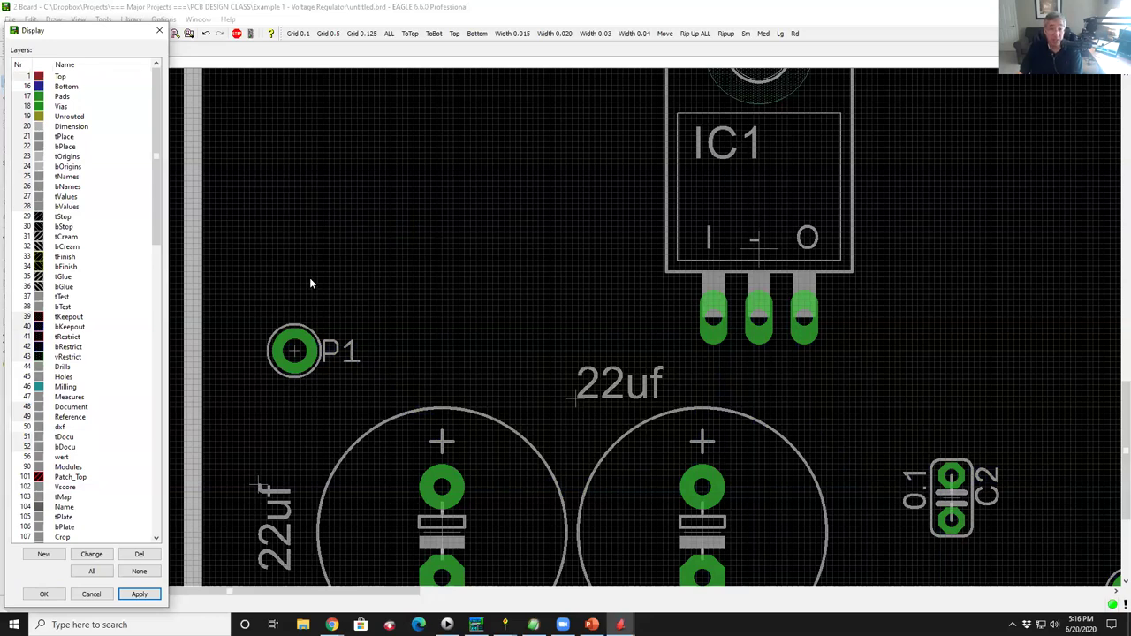
# Make layer 16 Bottom visible again and close the layer display settings.
pyautogui.click(28, 86)
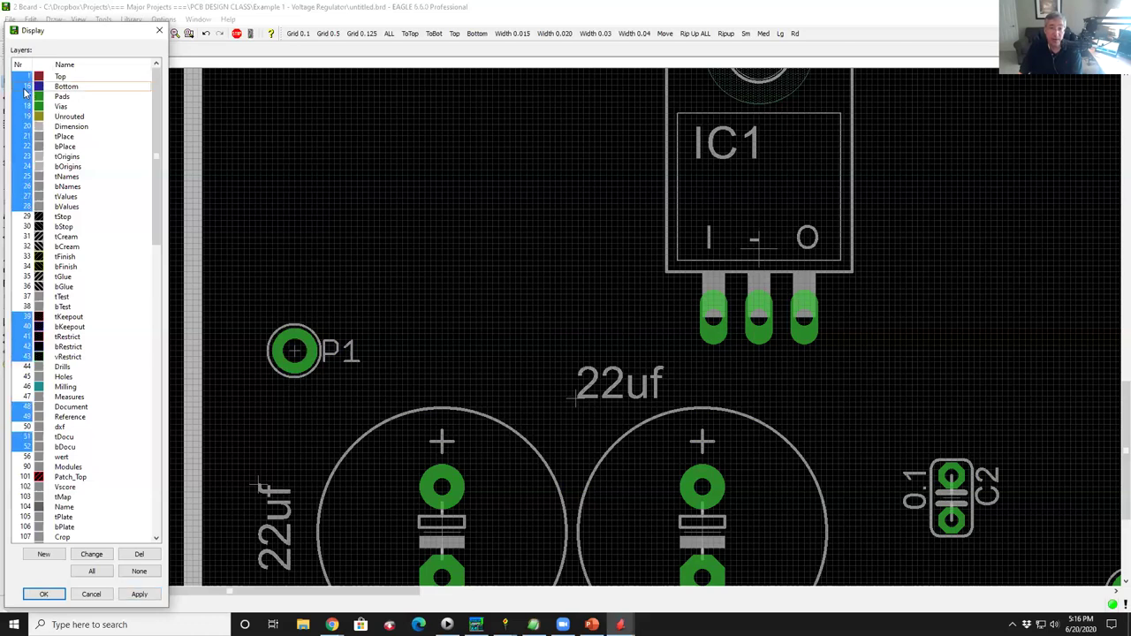
pyautogui.click(140, 594)
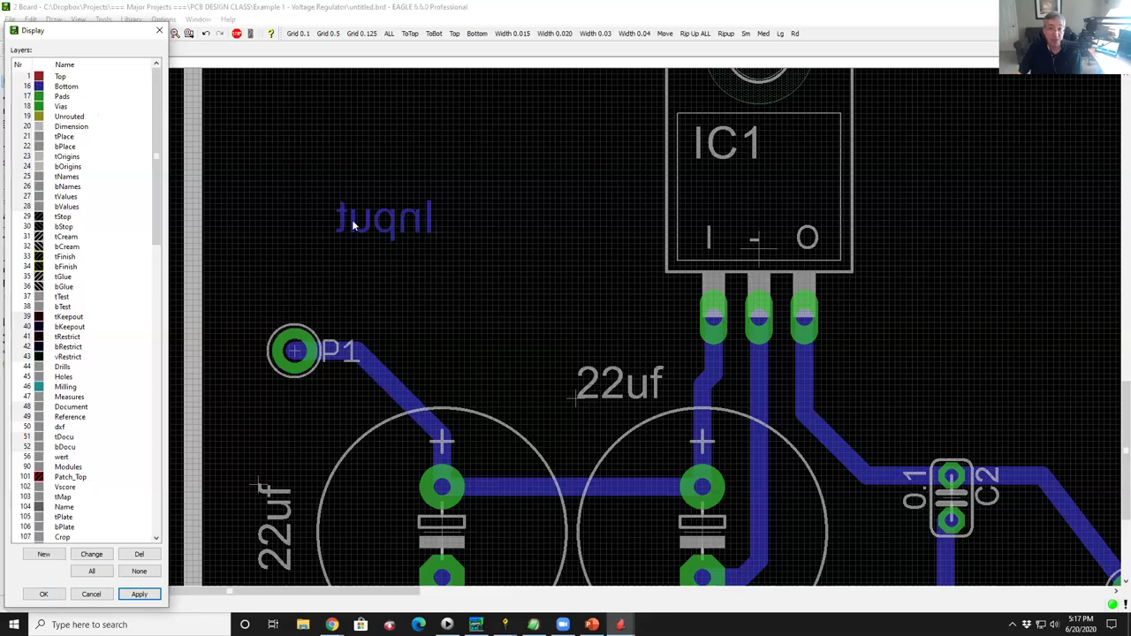
pyautogui.click(80, 595)
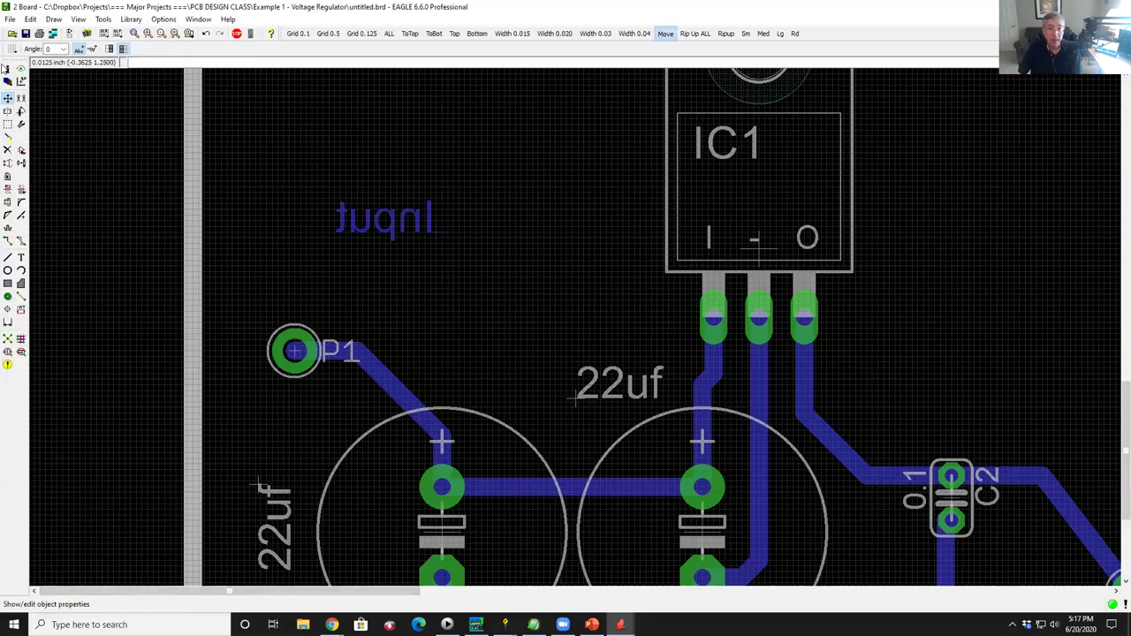
pyautogui.click(9, 82)
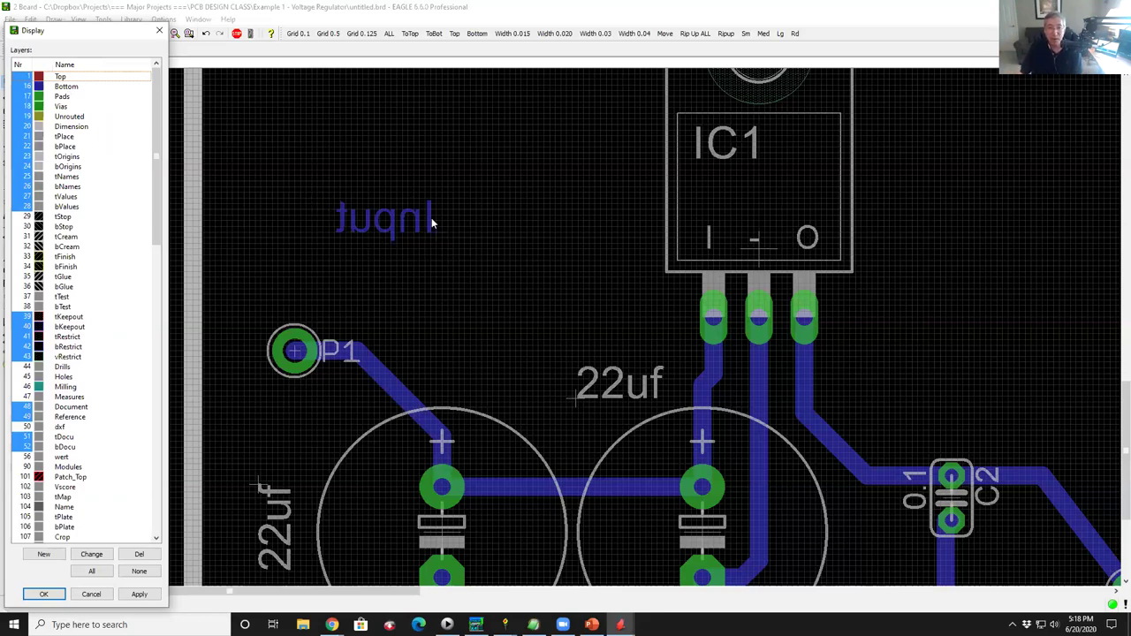
pyautogui.click(49, 596)
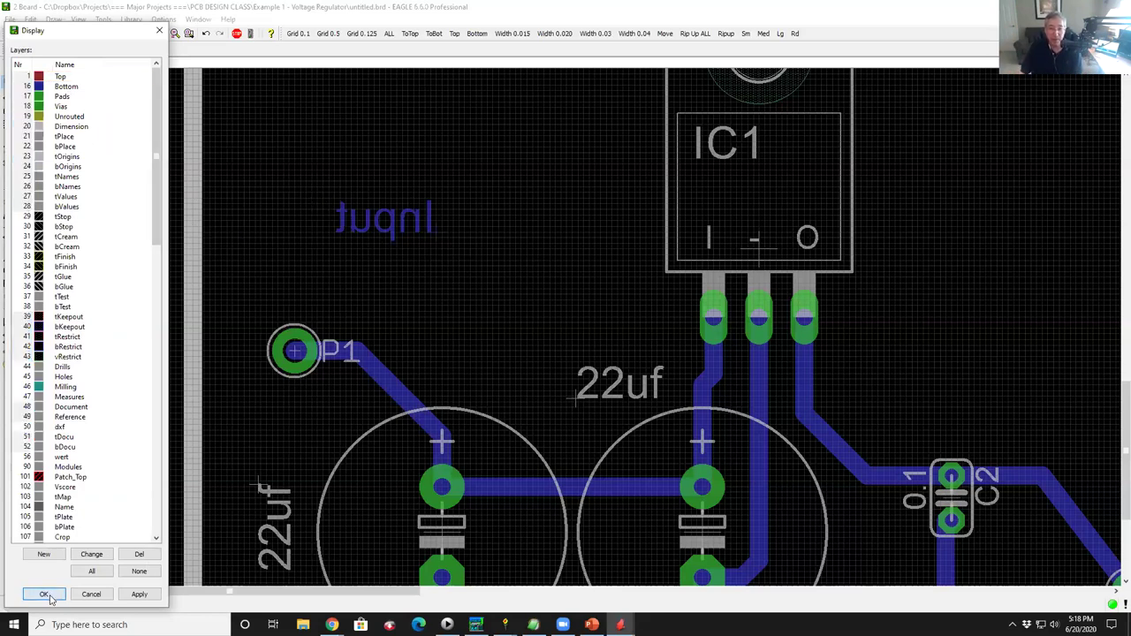
pyautogui.click(22, 258)
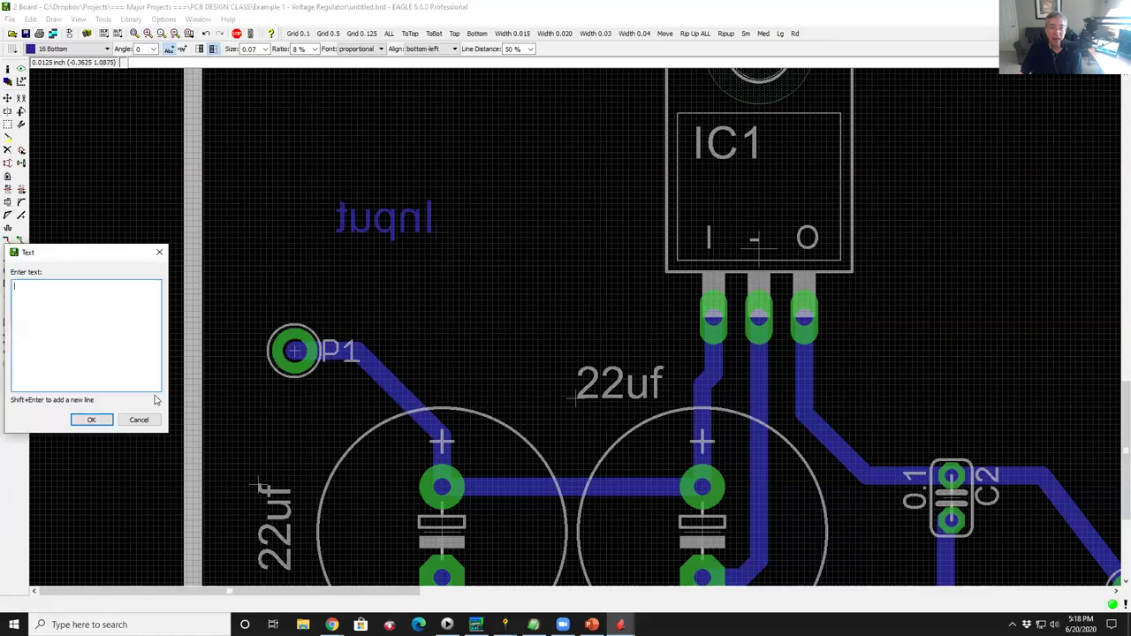
pyautogui.click(138, 420)
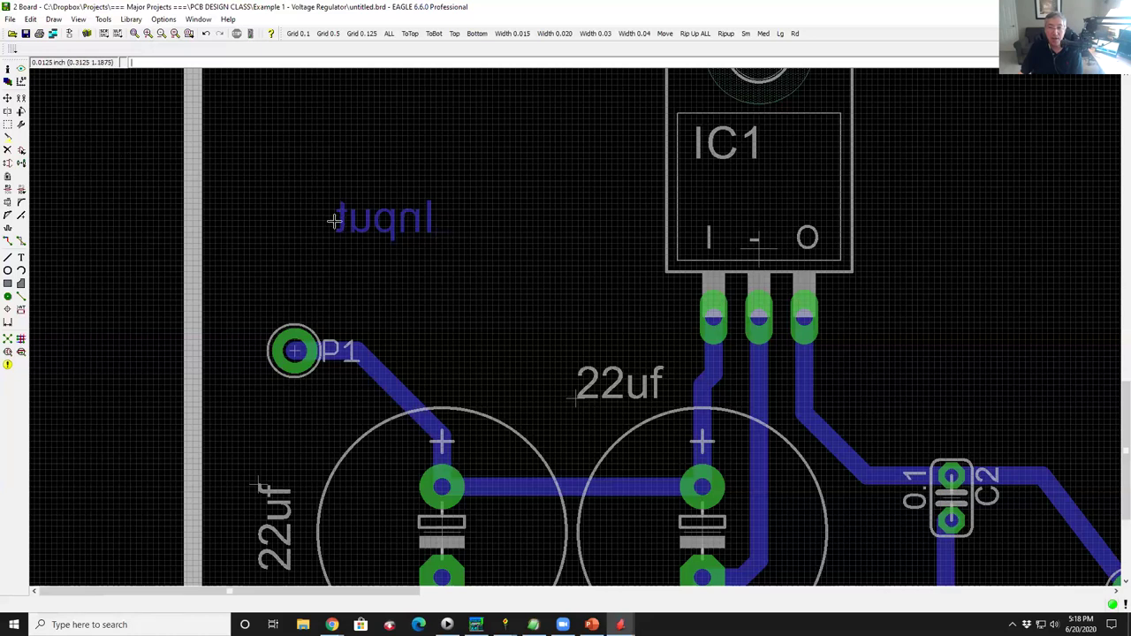
# Change the layer of the "Input" text to 21 tPlace in its properties.
pyautogui.rightClick(432, 232)
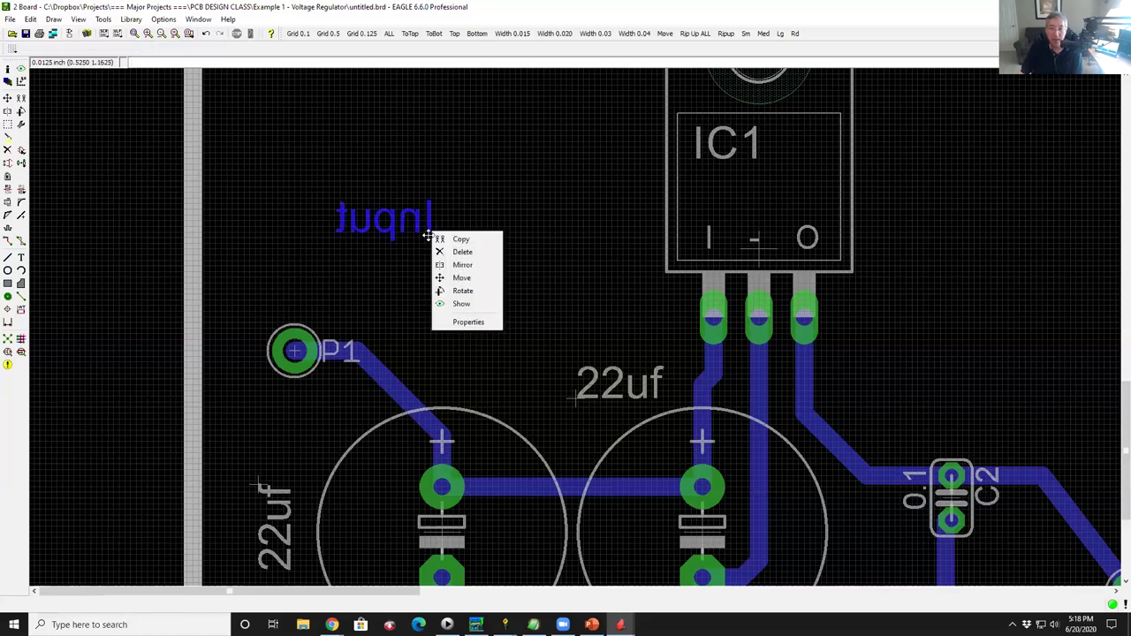
pyautogui.click(469, 323)
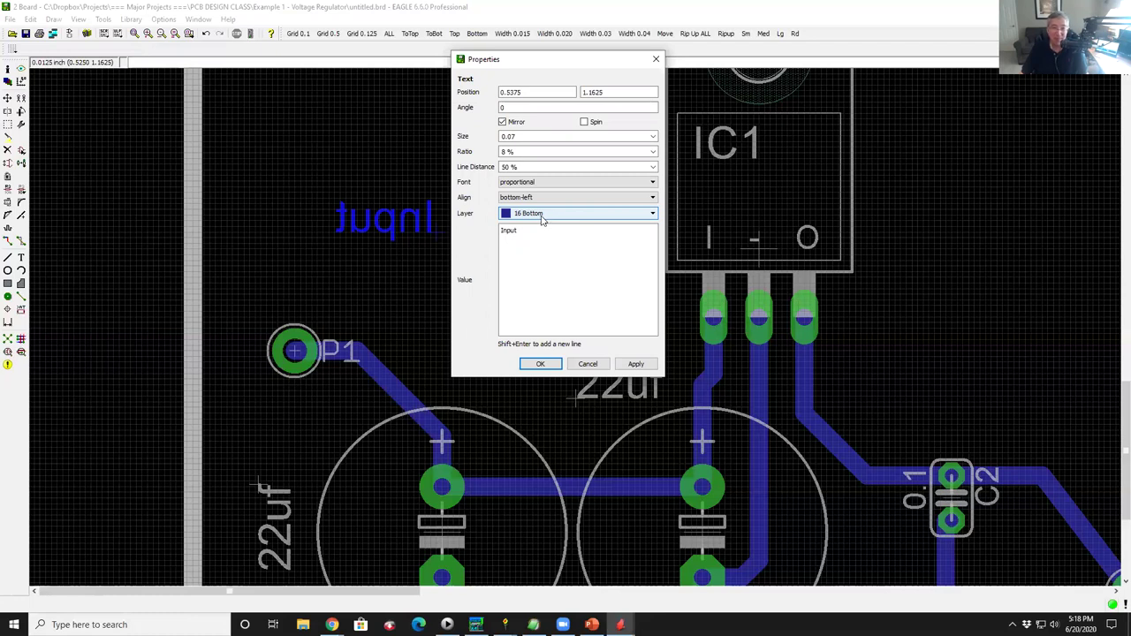
pyautogui.click(548, 216)
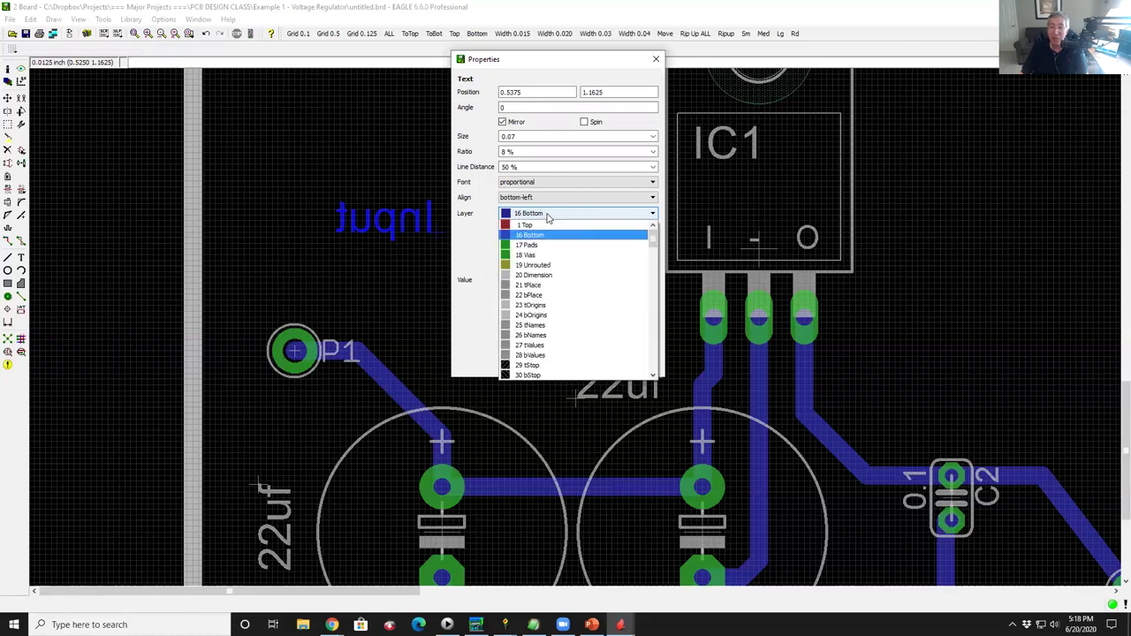
pyautogui.click(540, 285)
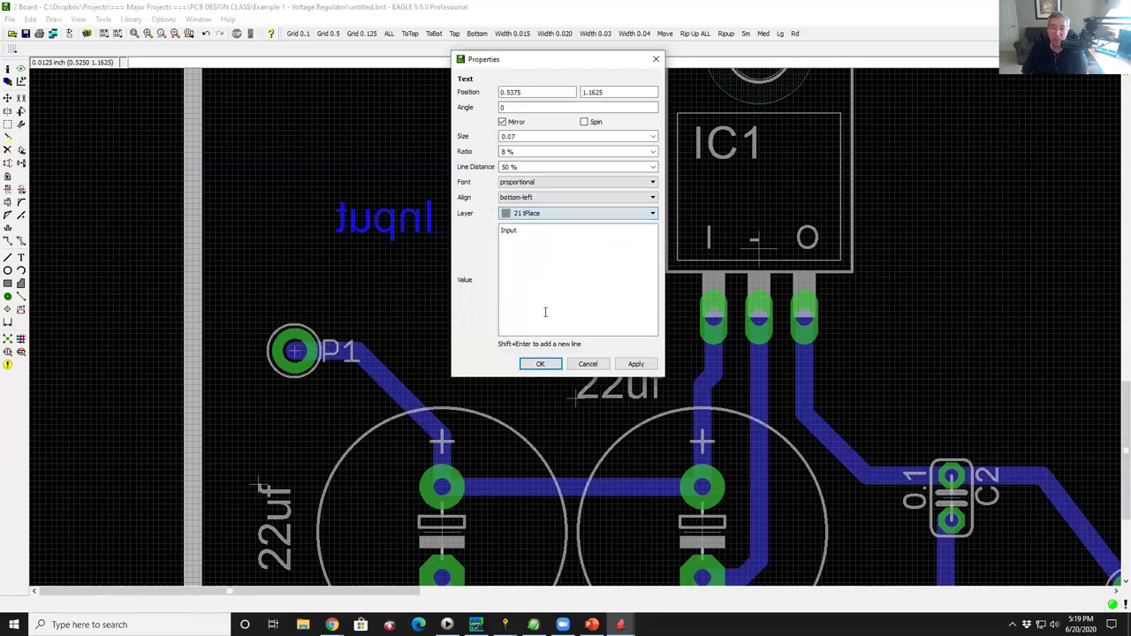
pyautogui.click(542, 364)
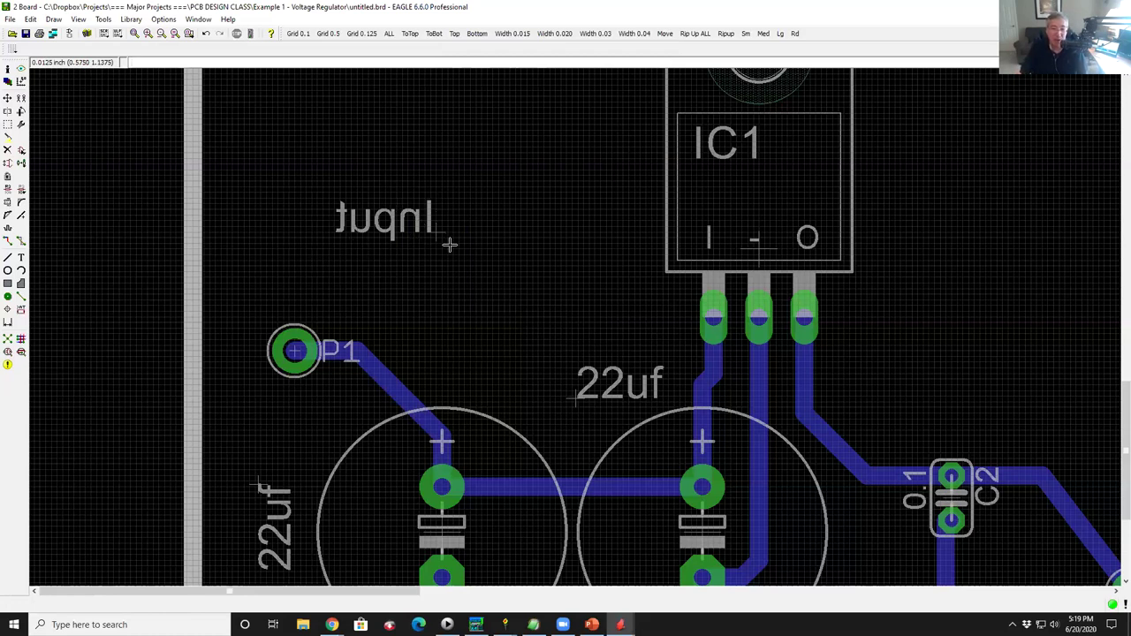
# Enable the Spin option in the "Input" text's properties.
pyautogui.rightClick(439, 235)
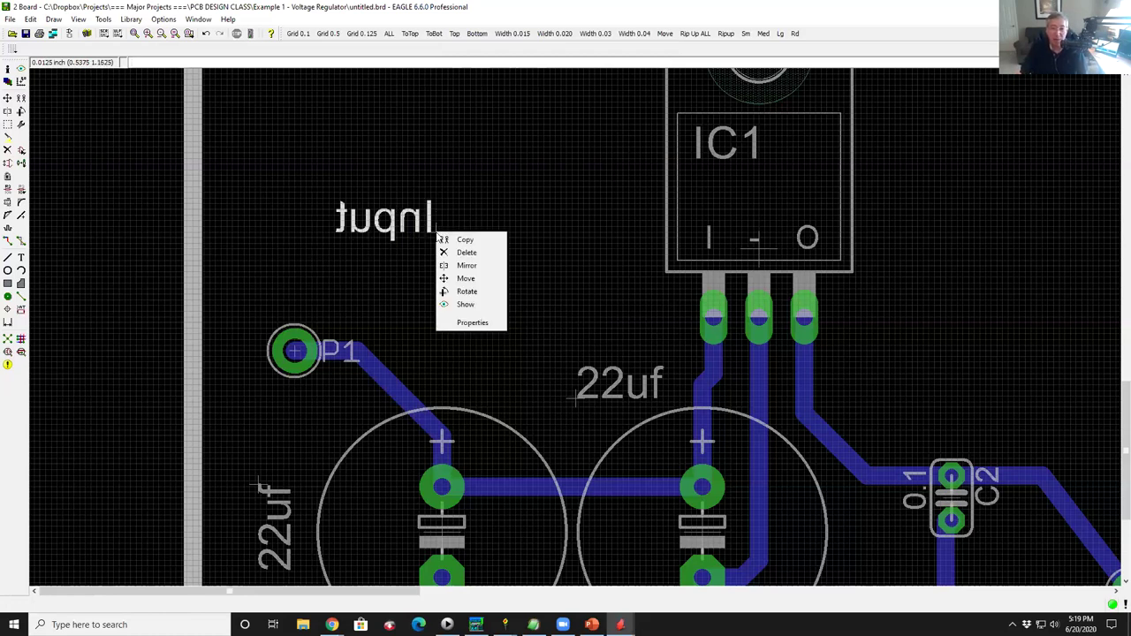
pyautogui.click(468, 322)
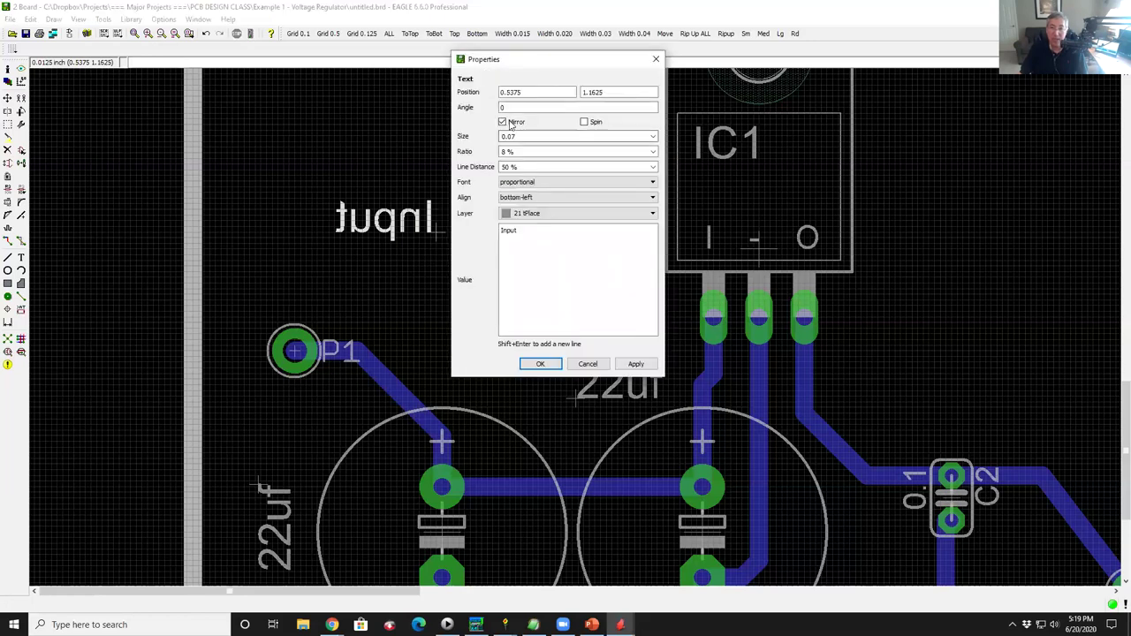
pyautogui.click(584, 122)
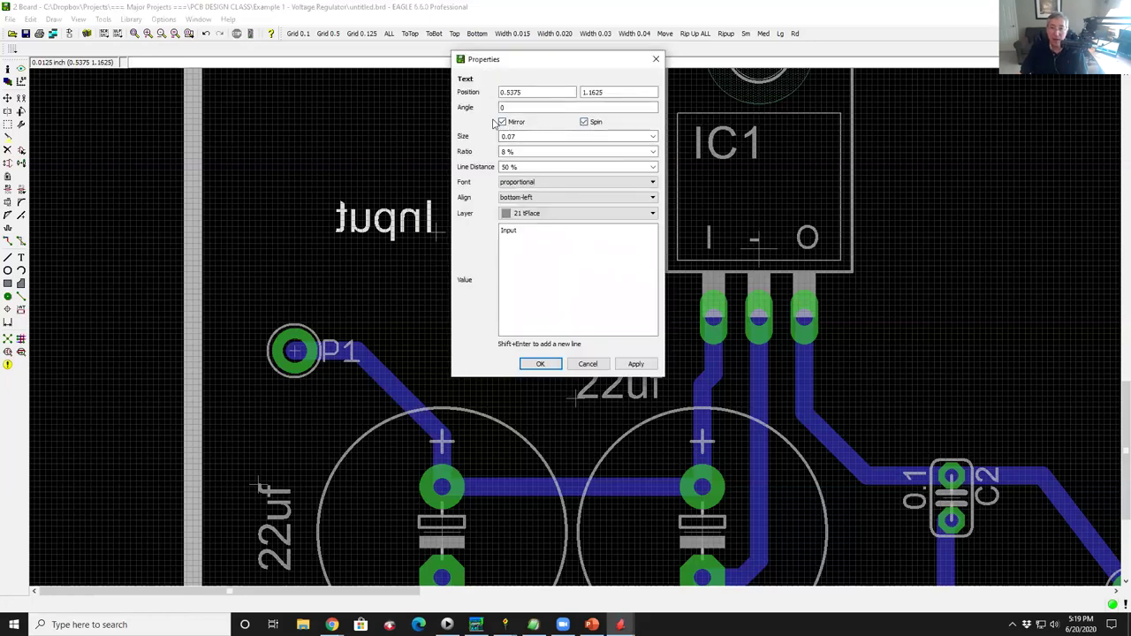
pyautogui.click(546, 364)
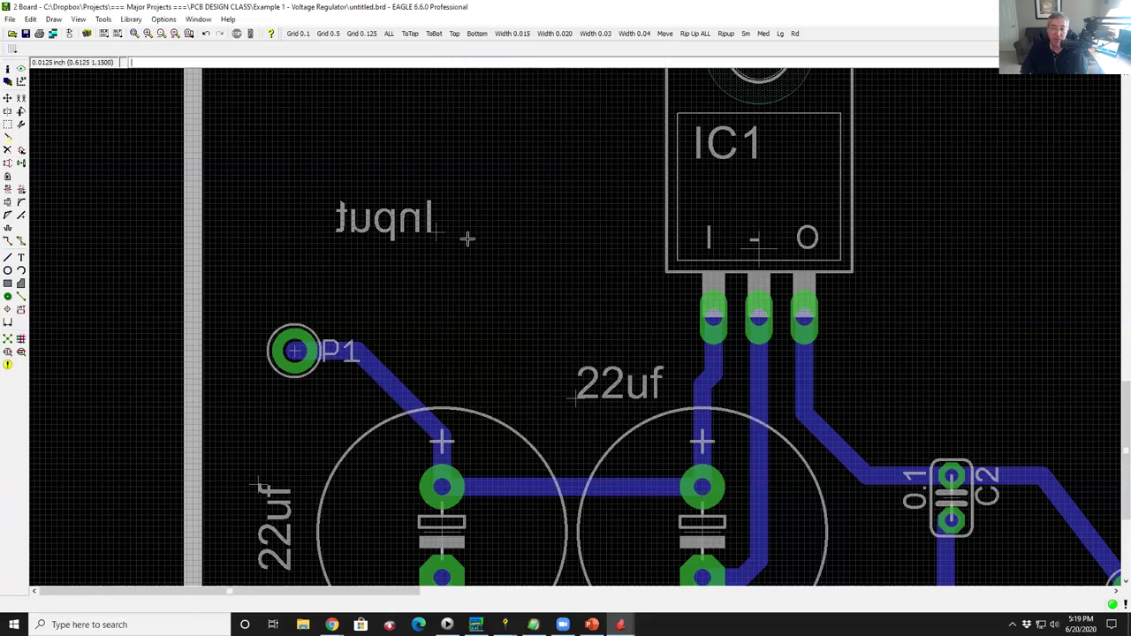
# Mirror the "Input" text about its origin so it reads normally from left to right.
pyautogui.click(8, 112)
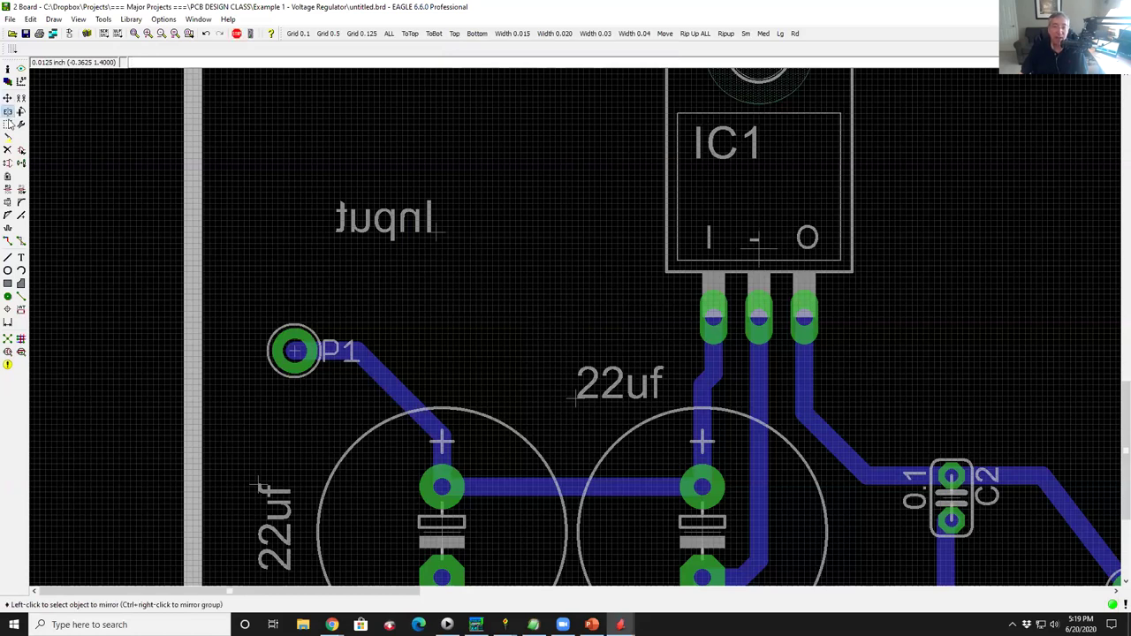
pyautogui.click(440, 229)
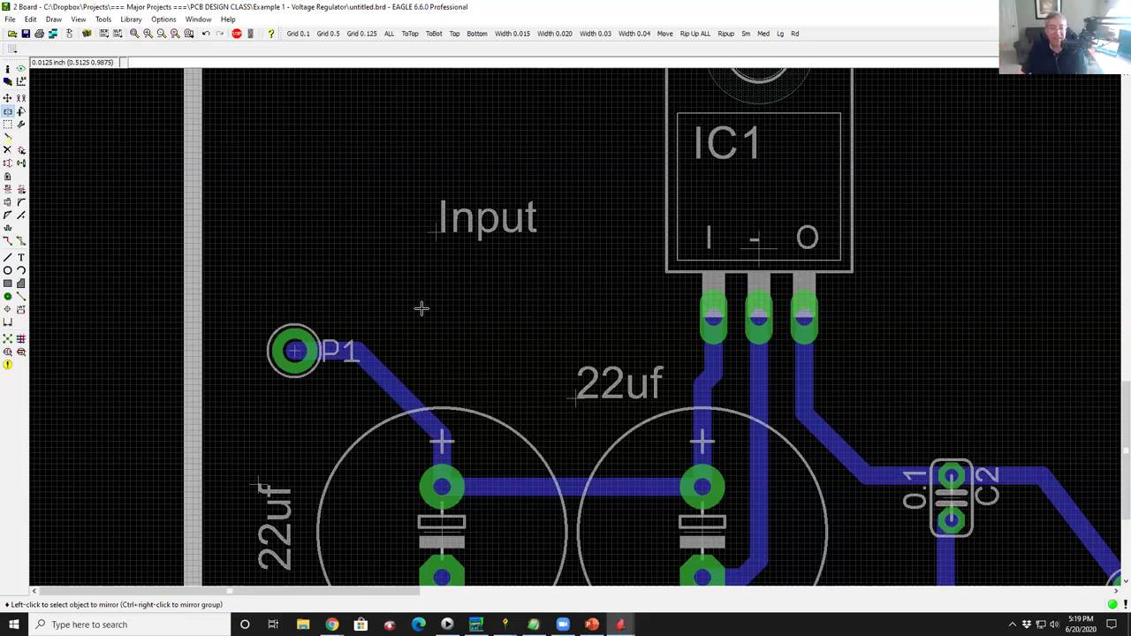
pyautogui.rightClick(435, 231)
pyautogui.press('Escape')
# Reassign the now unmirrored "Input" text from the bPlace layer to 21 tPlace.
pyautogui.rightClick(439, 234)
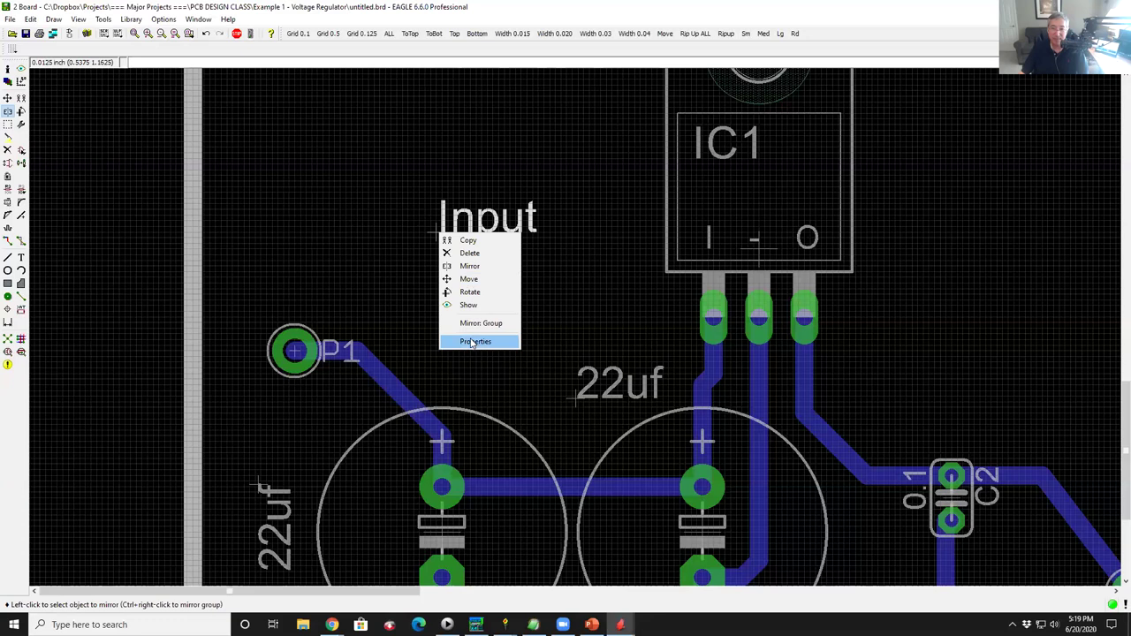
pyautogui.click(475, 342)
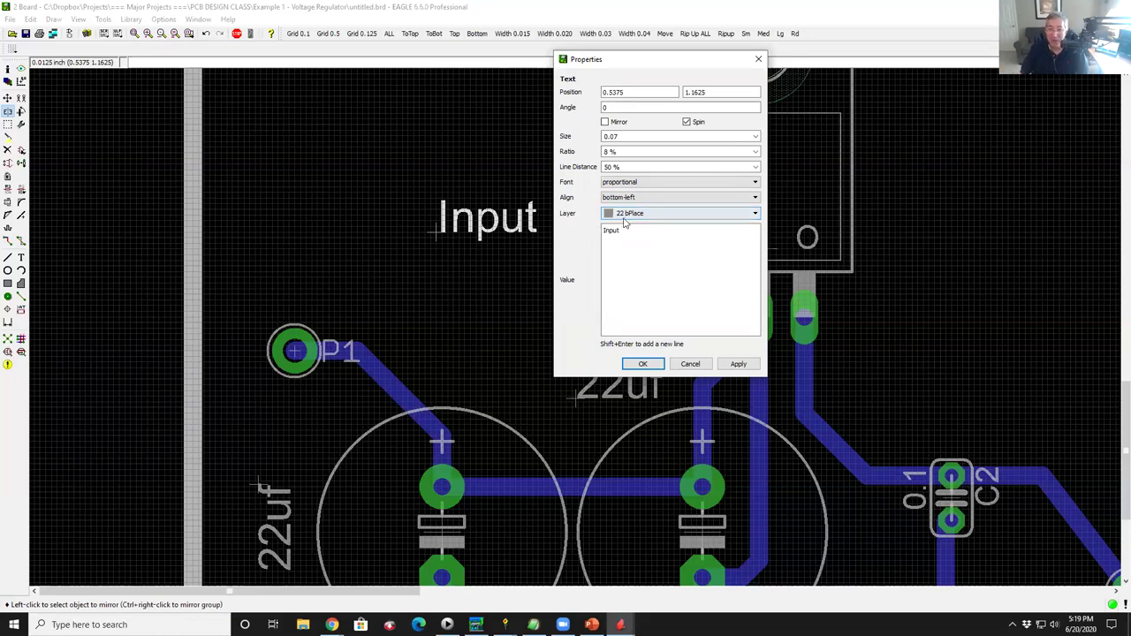
pyautogui.click(694, 214)
pyautogui.click(638, 285)
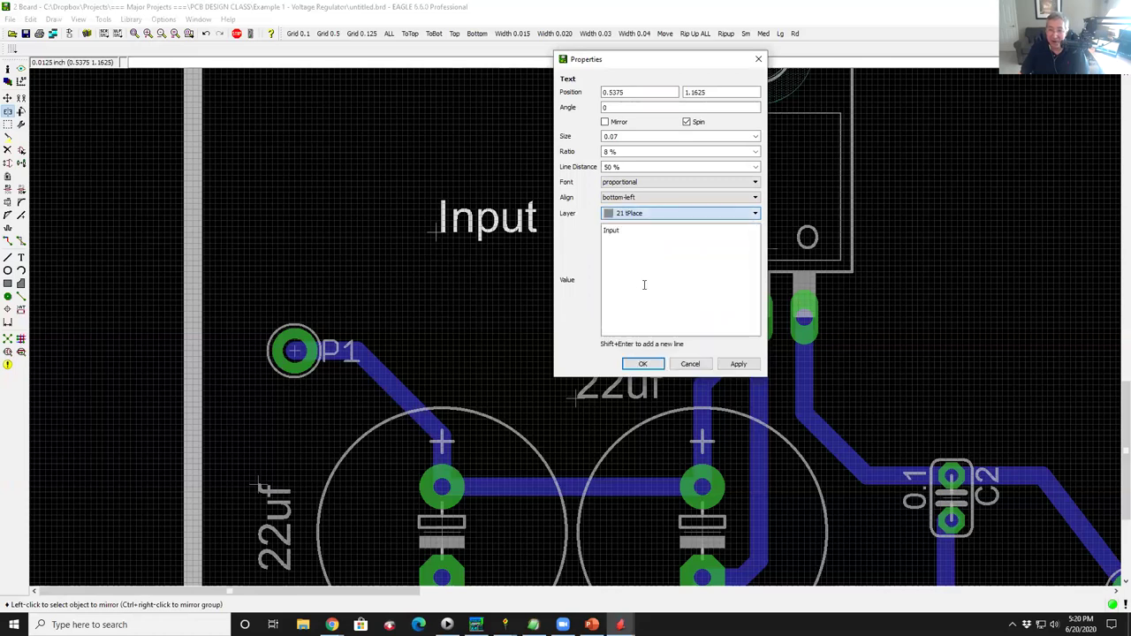
pyautogui.click(643, 363)
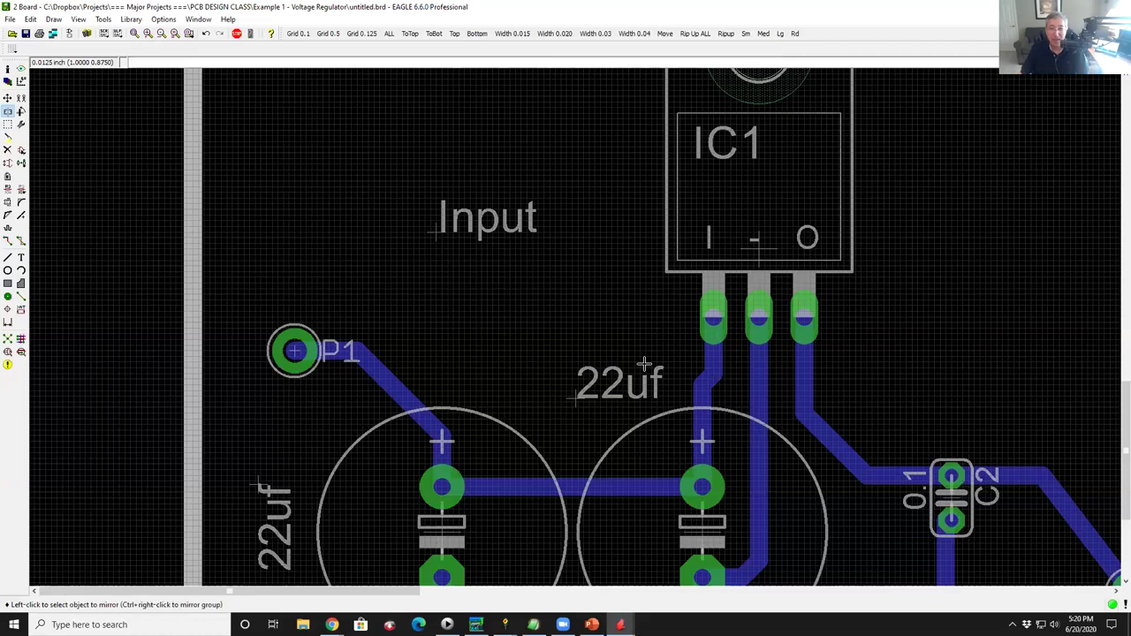
# Rotate the "Input" text to 270 degrees and place it between the board's left edge and pad P1.
pyautogui.click(433, 231)
pyautogui.click(444, 227)
pyautogui.click(8, 99)
pyautogui.click(438, 232)
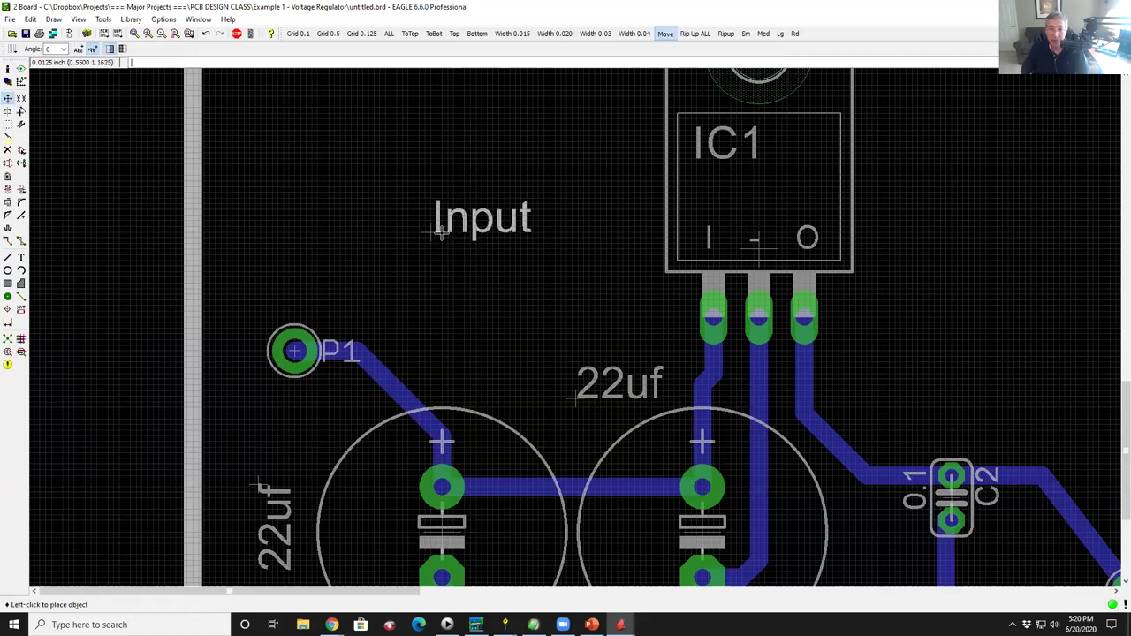
pyautogui.rightClick(218, 355)
pyautogui.rightClick(247, 349)
pyautogui.rightClick(265, 334)
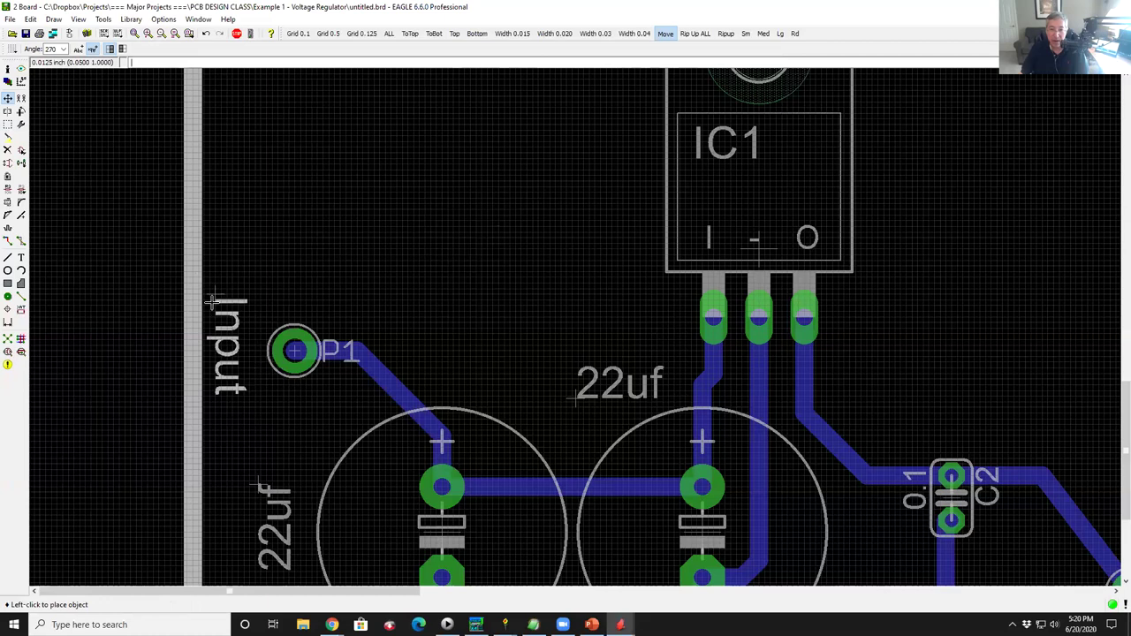
pyautogui.click(258, 310)
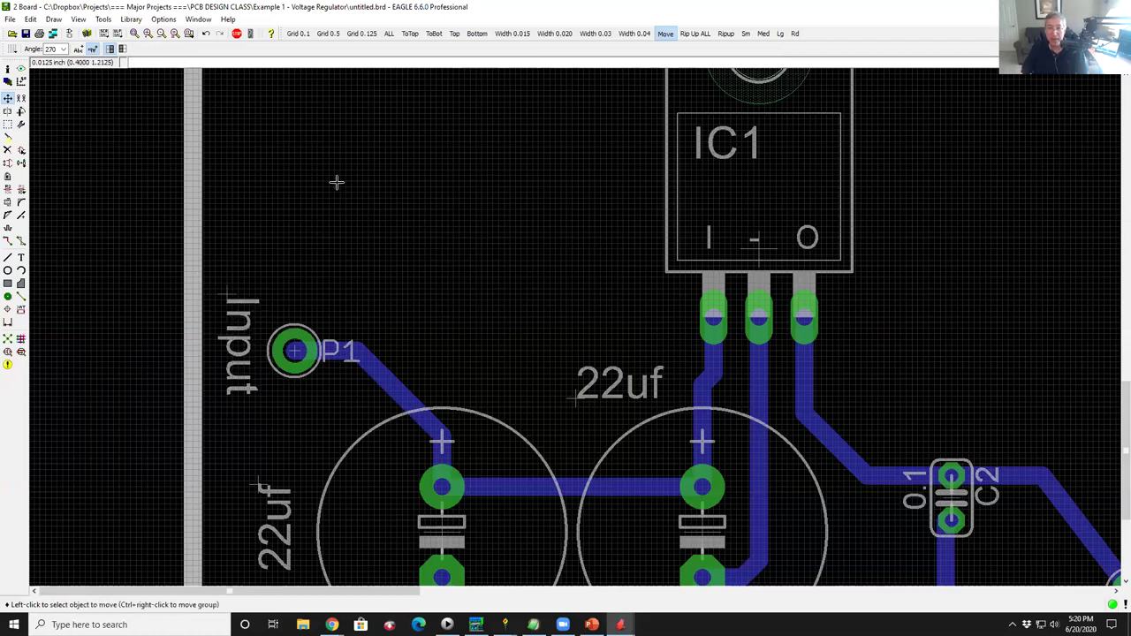
# Thin the left, bottom and right board outline lines to match the top outline line.
pyautogui.scroll(-2, 433, 402)
pyautogui.scroll(-1, 656, 439)
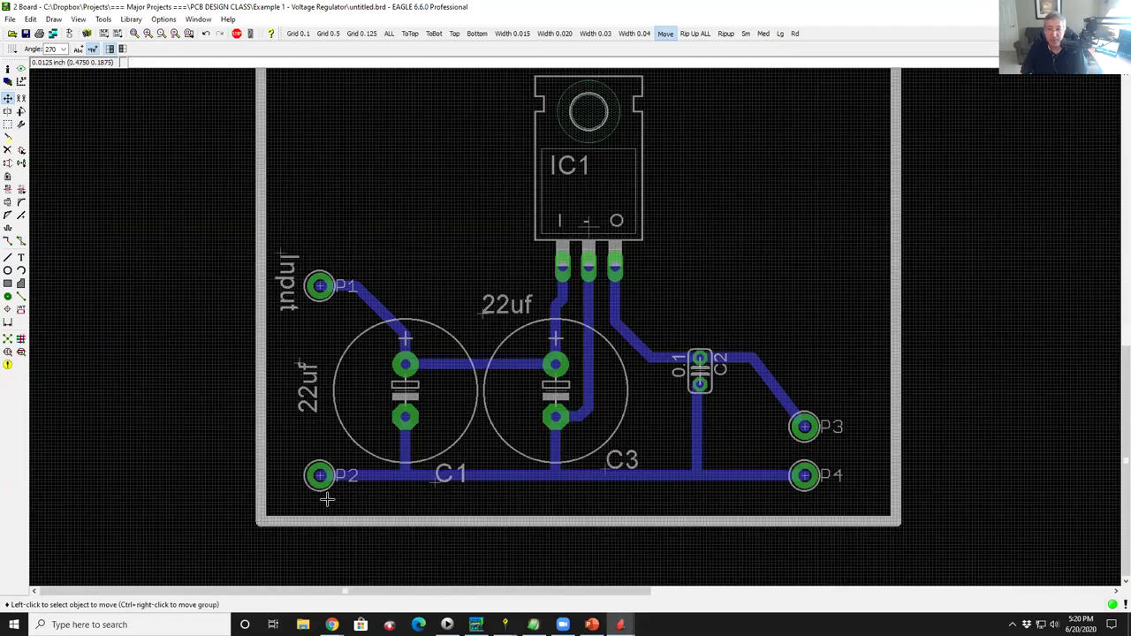
pyautogui.scroll(-2, 331, 497)
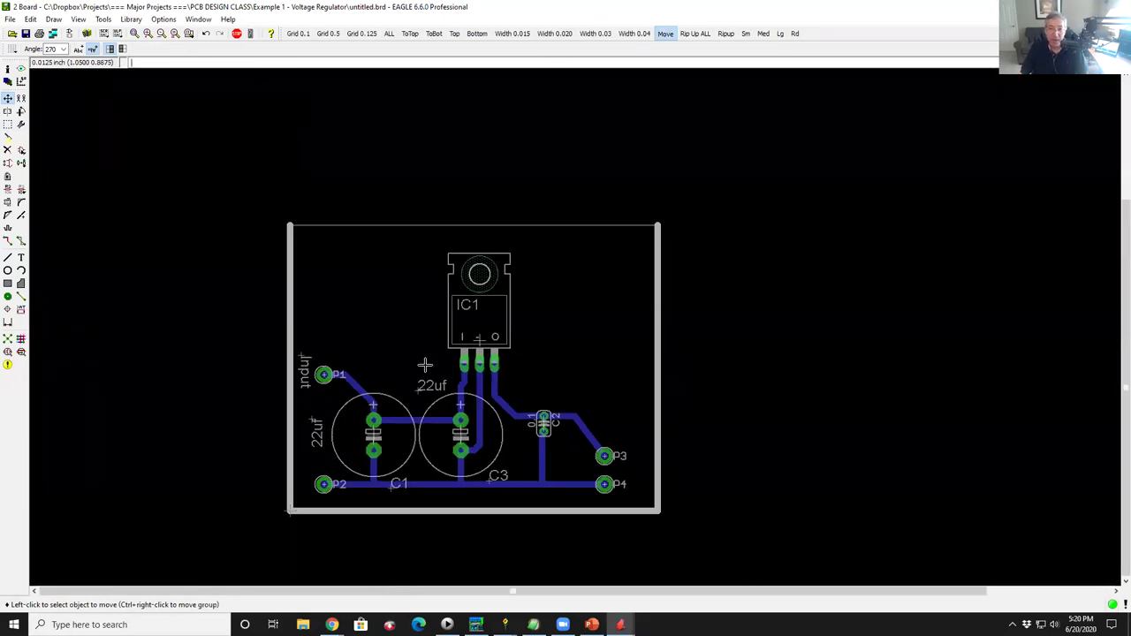
pyautogui.click(7, 84)
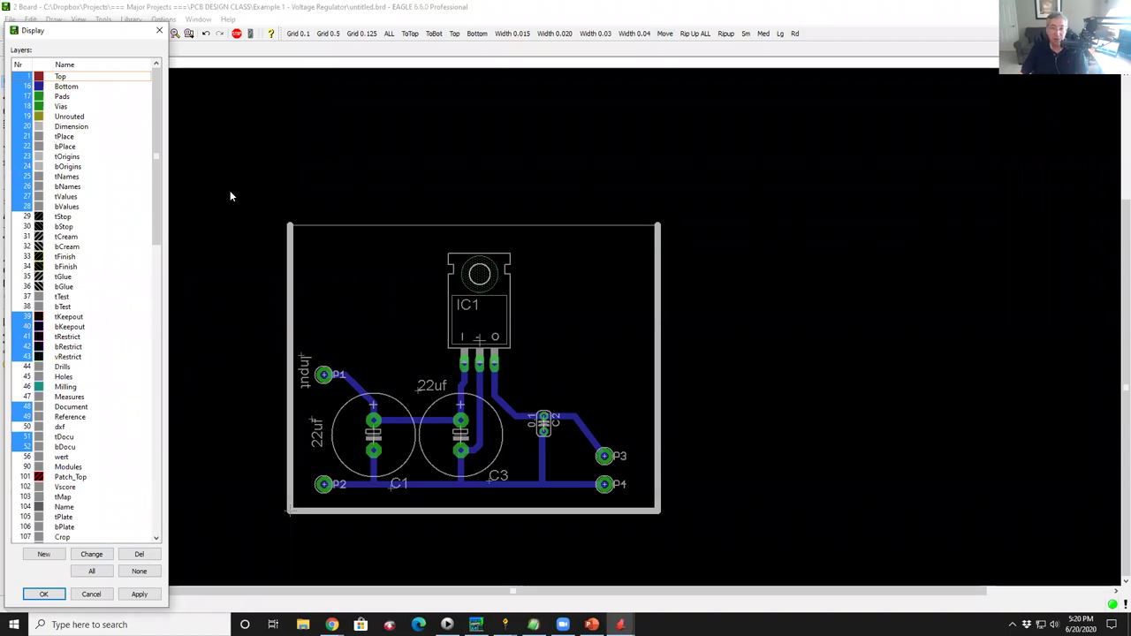
pyautogui.press('Escape')
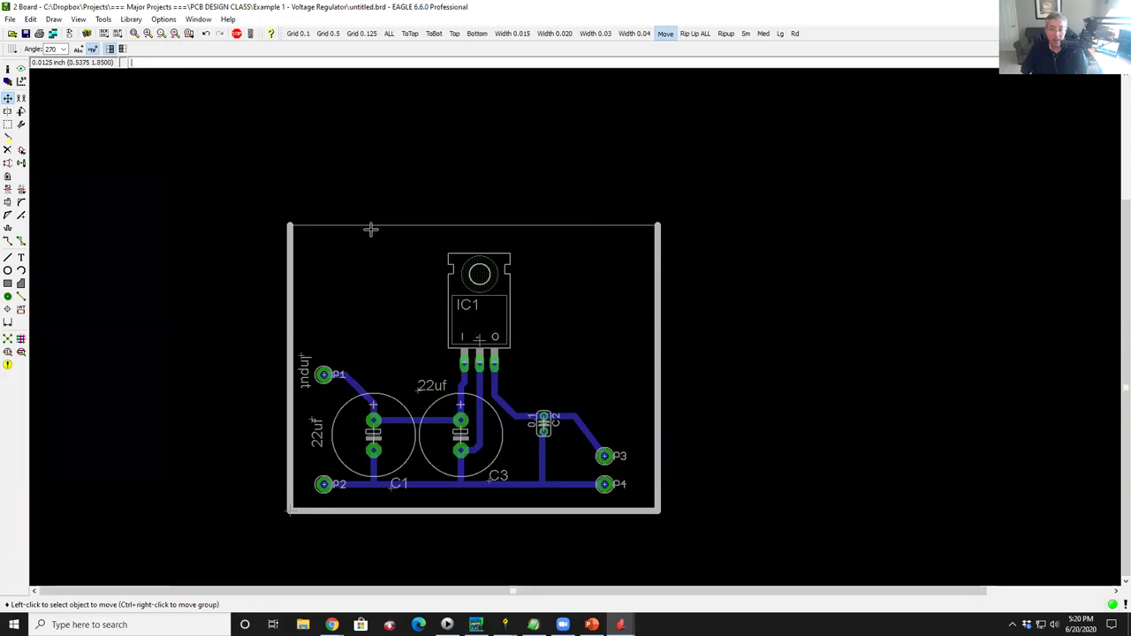
pyautogui.write('ge width')
pyautogui.press('Return')
pyautogui.click(289, 256)
pyautogui.click(433, 511)
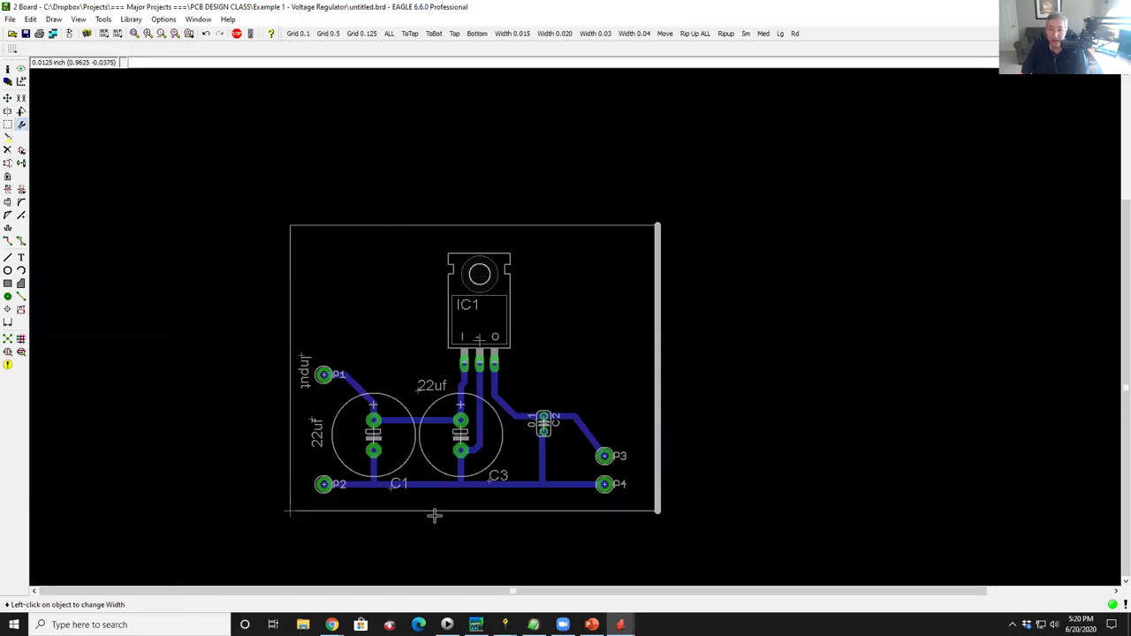
pyautogui.click(658, 392)
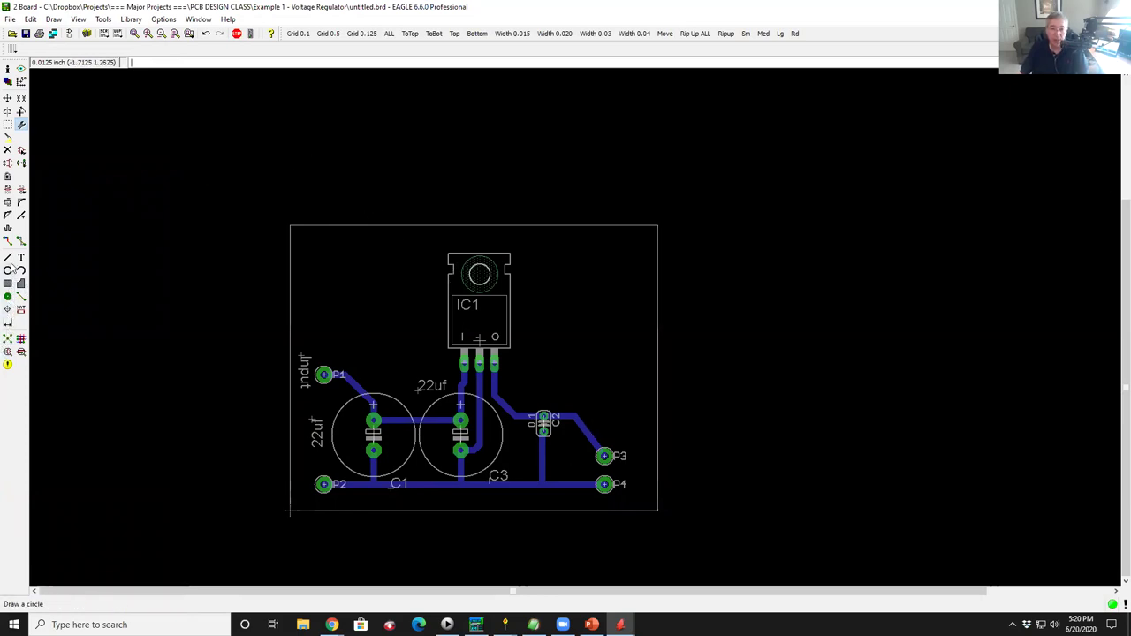
# Split the board's right outline to form a rectangular inward notch near its upper end.
pyautogui.click(8, 216)
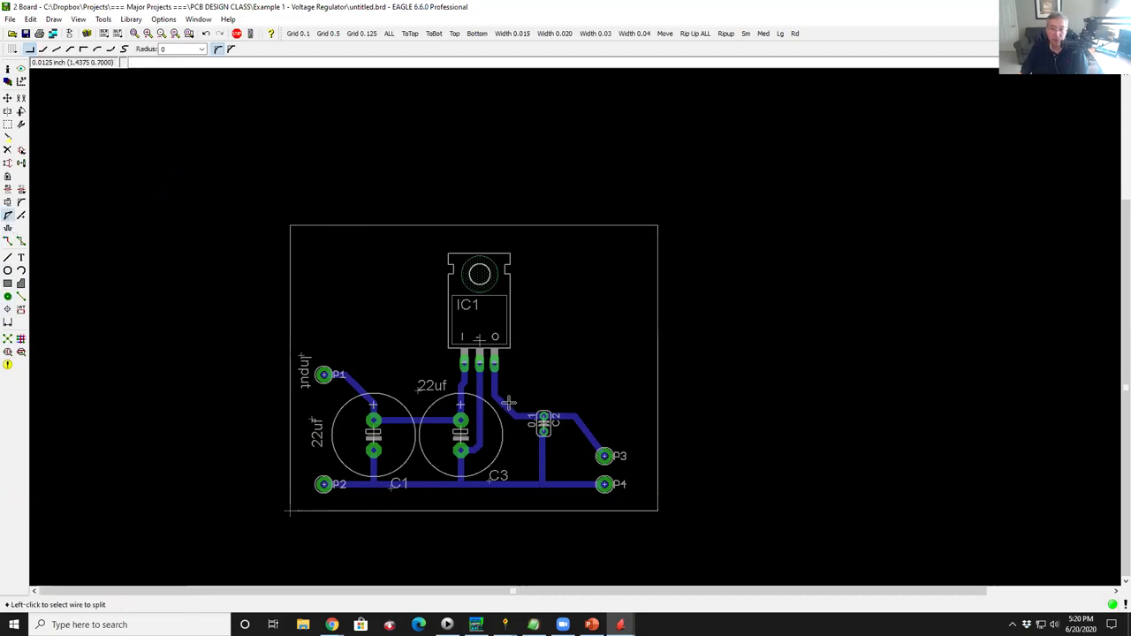
pyautogui.click(658, 386)
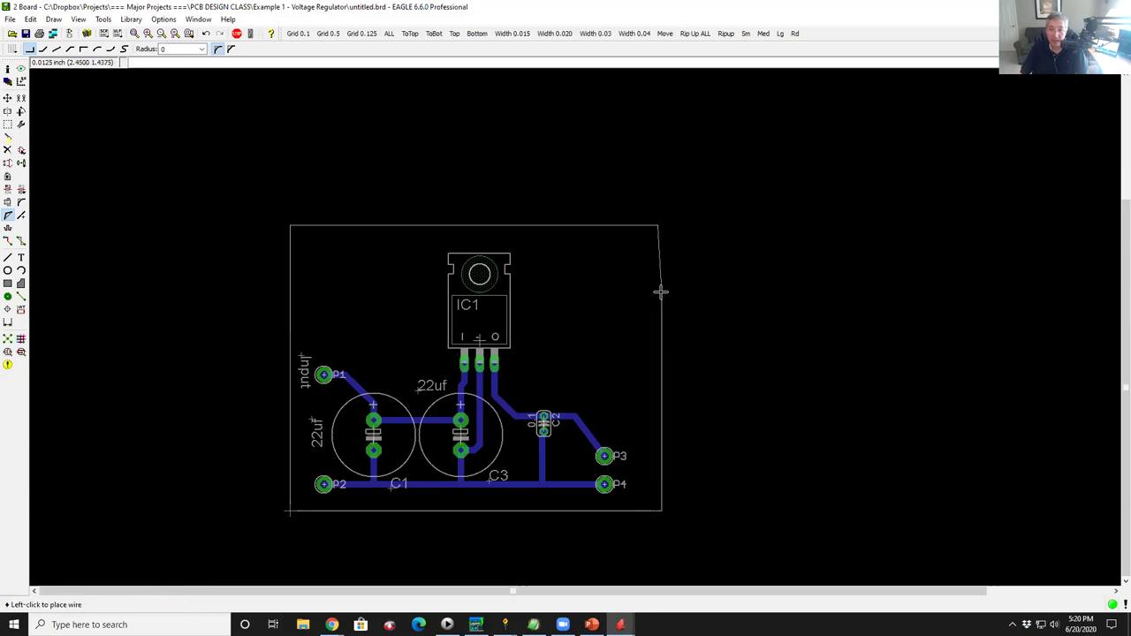
pyautogui.click(602, 288)
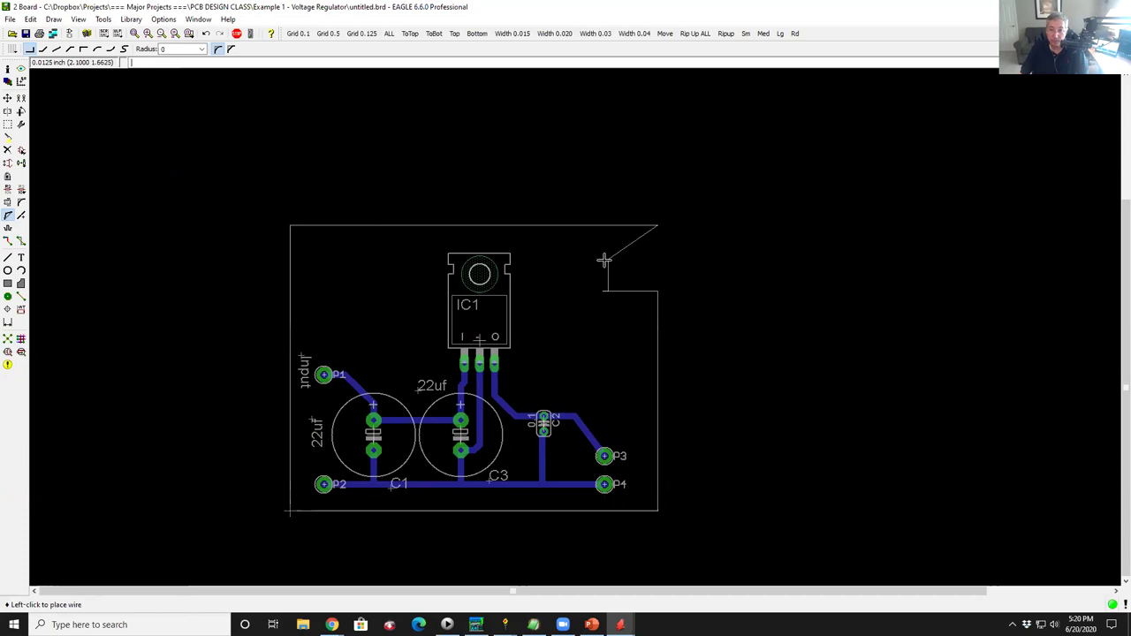
pyautogui.click(657, 263)
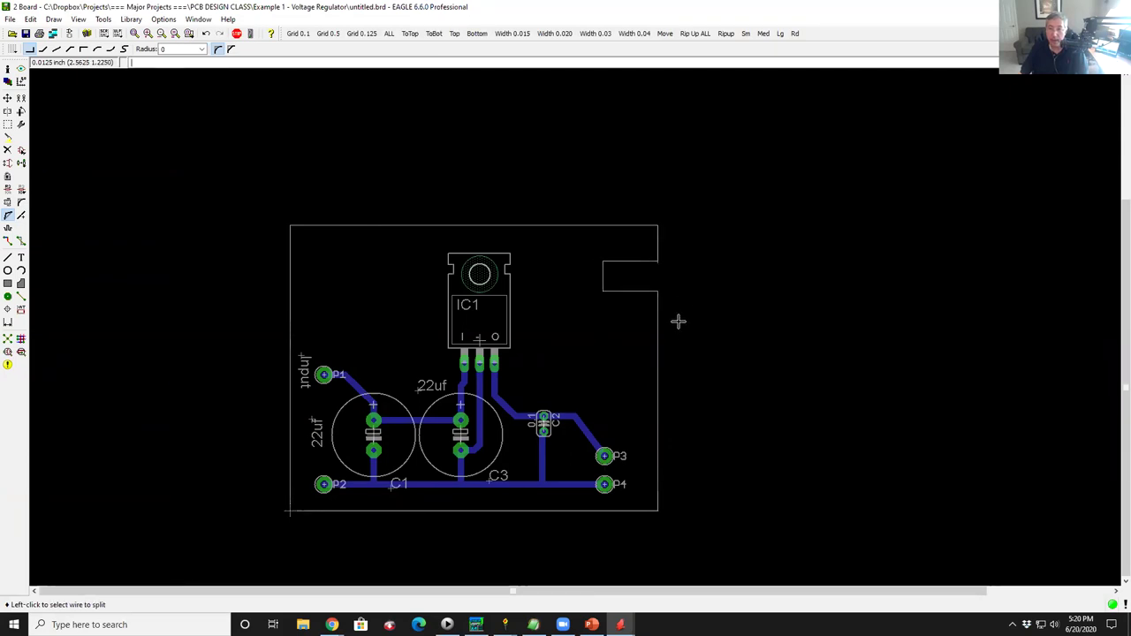
# Draw a filled circle of about 0.21 inch radius with width 0 on the 16 Bottom layer, between IC1 and the board's right edge.
pyautogui.scroll(2, 681, 257)
pyautogui.scroll(-1, 613, 328)
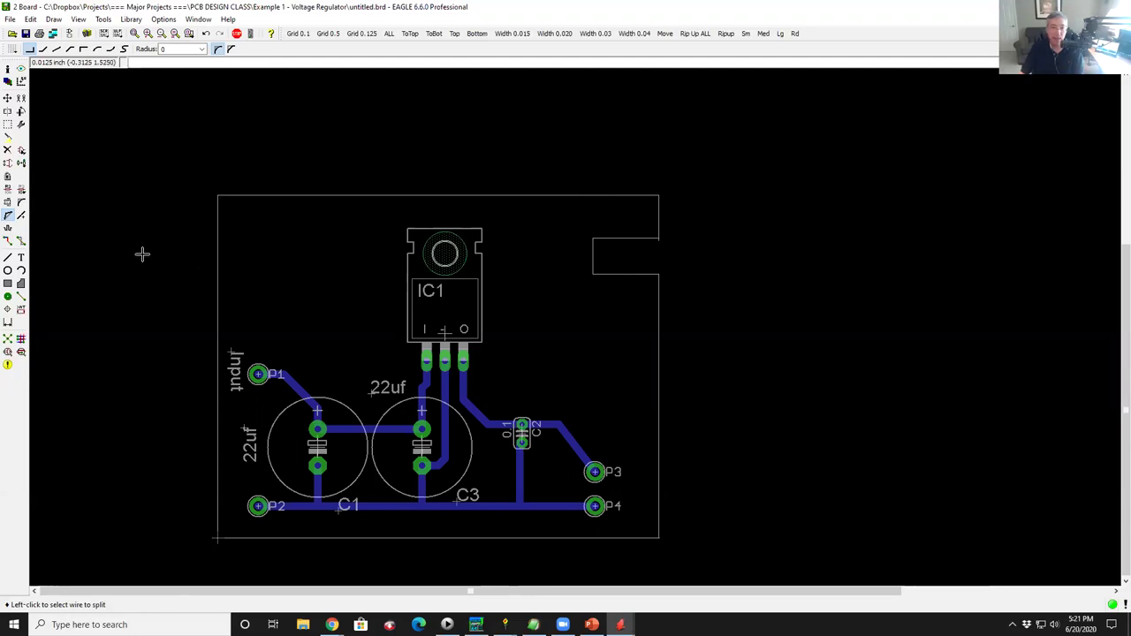
pyautogui.click(8, 271)
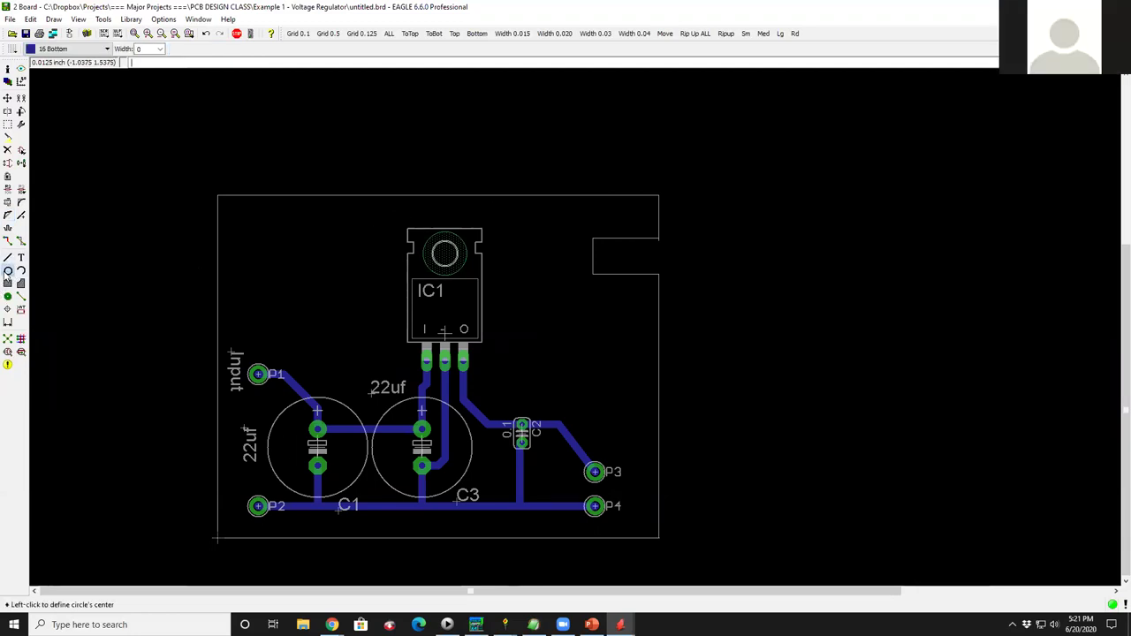
pyautogui.click(558, 329)
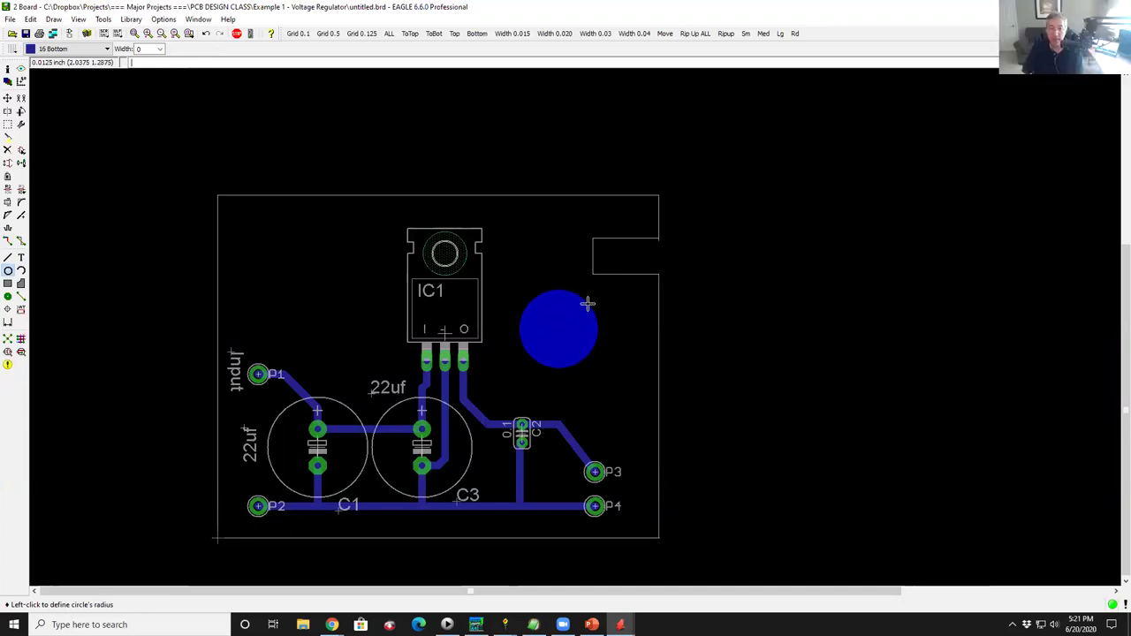
pyautogui.click(587, 303)
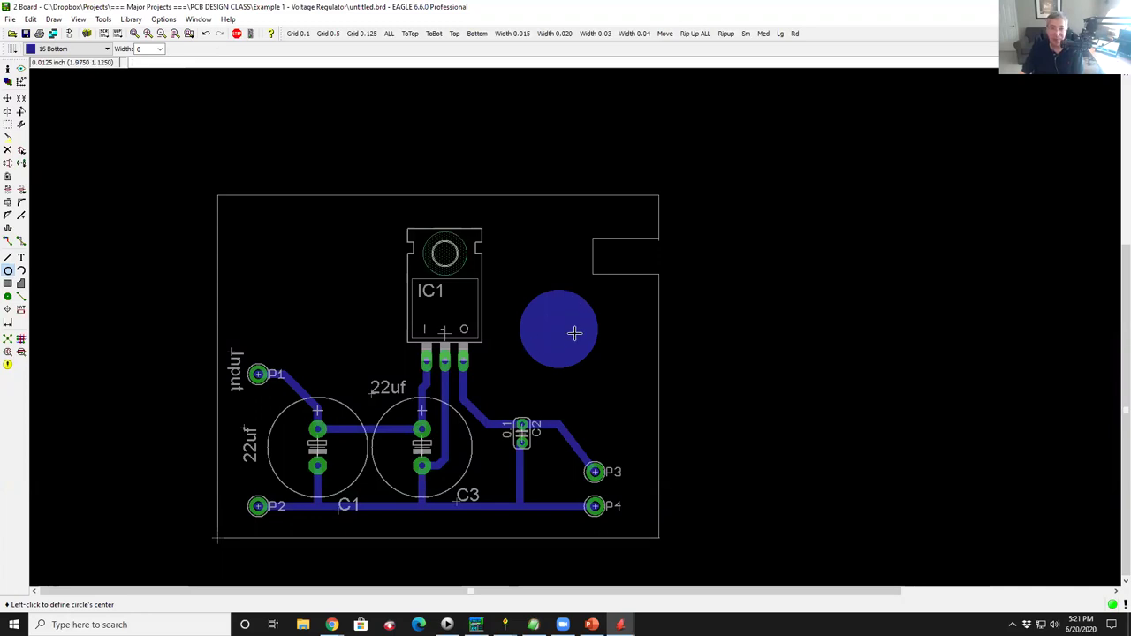
# Change the filled circle's layer to 46 Milling in its properties.
pyautogui.rightClick(562, 333)
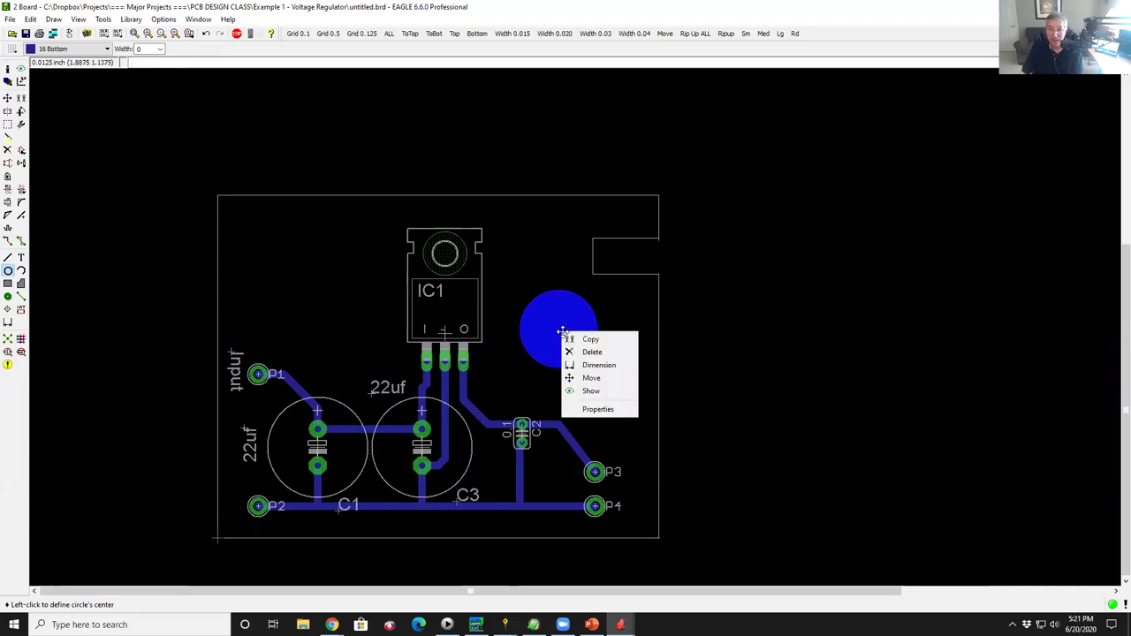
pyautogui.click(597, 410)
pyautogui.click(770, 341)
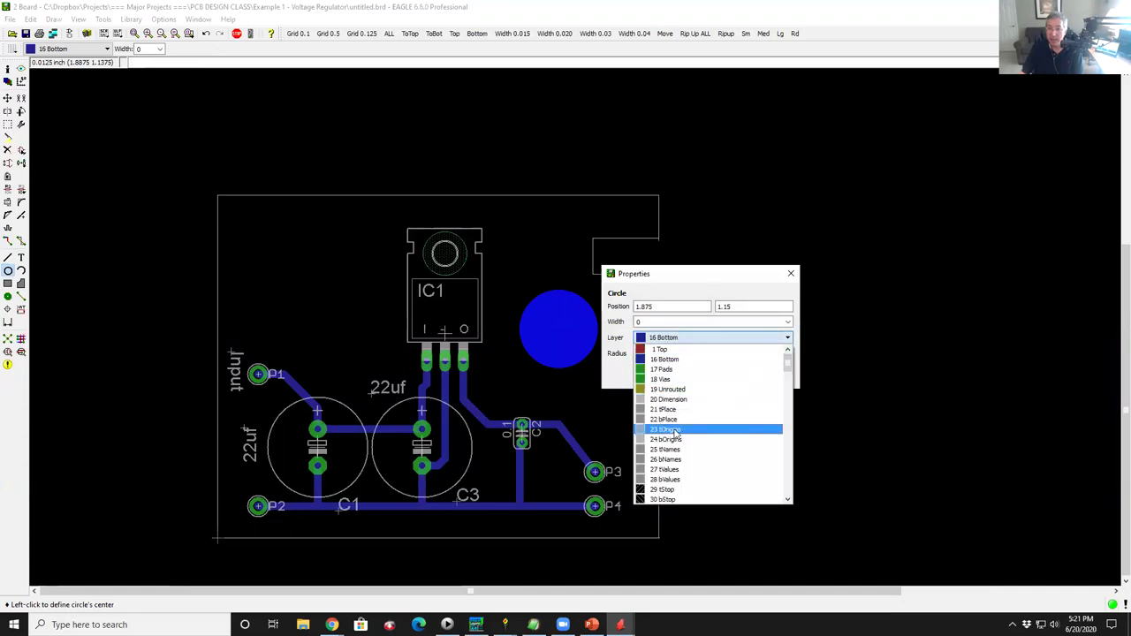
pyautogui.scroll(-5, 695, 467)
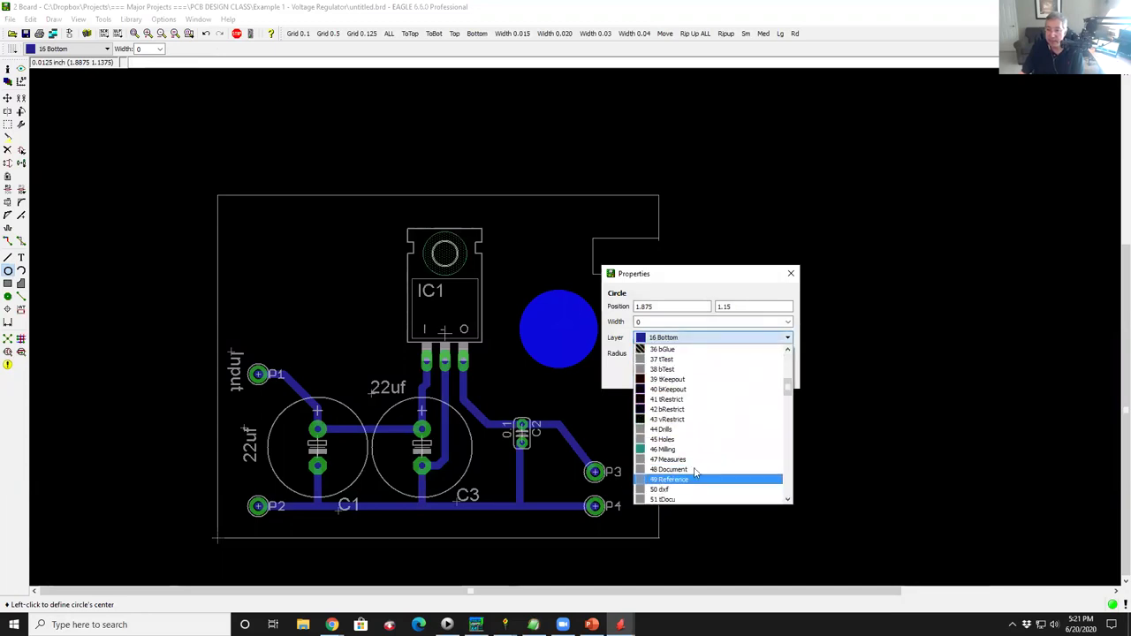
pyautogui.scroll(-3, 696, 469)
pyautogui.scroll(1, 693, 415)
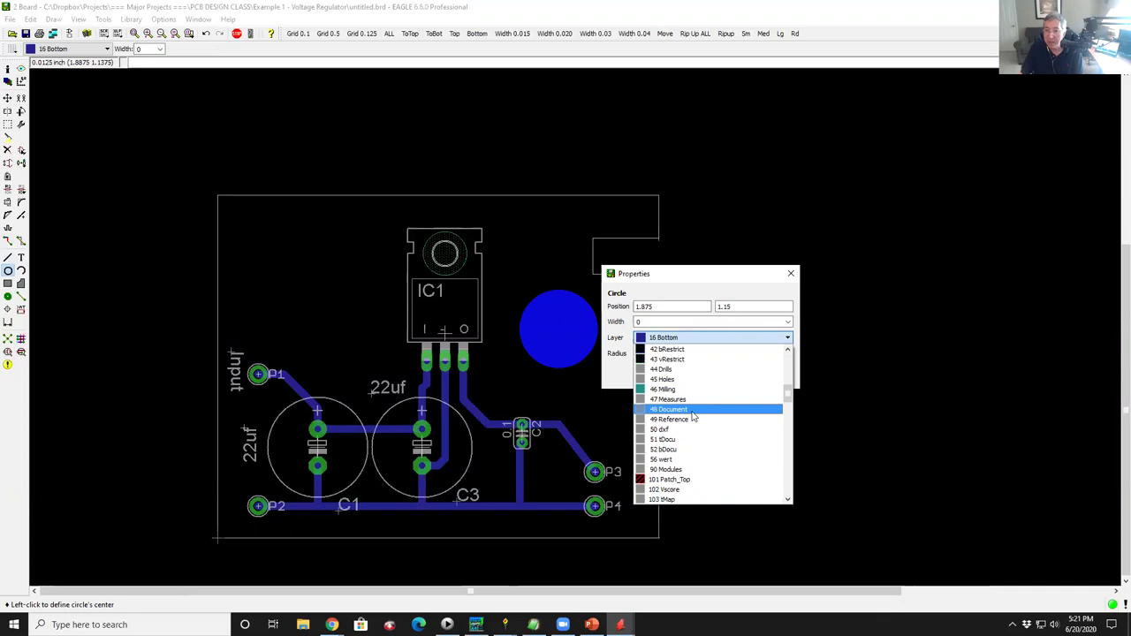
pyautogui.click(681, 389)
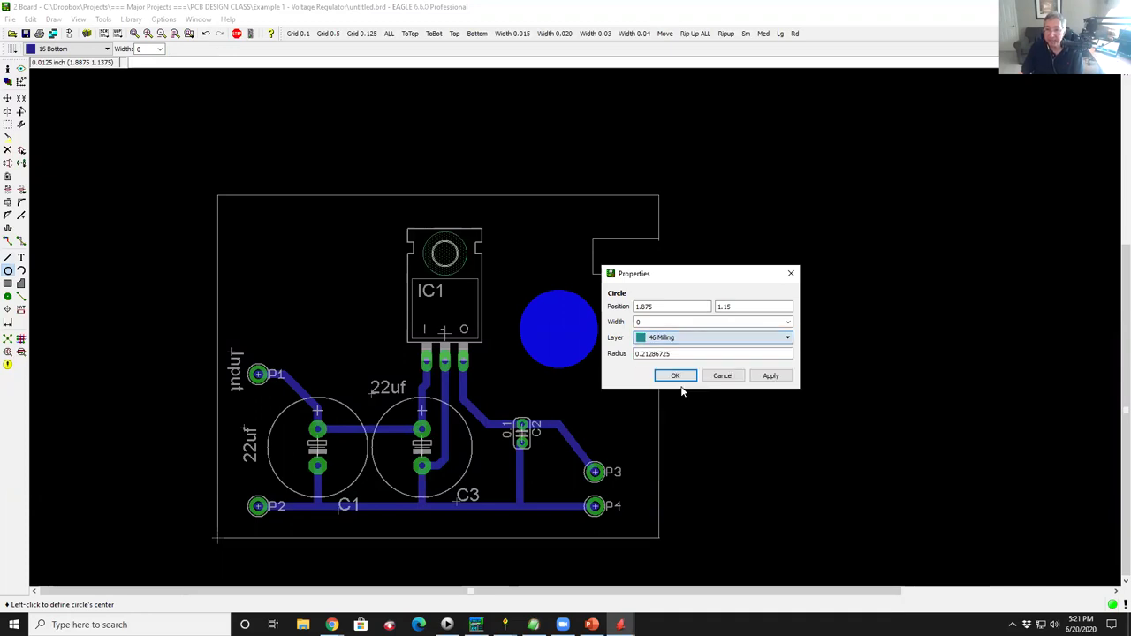
pyautogui.click(676, 375)
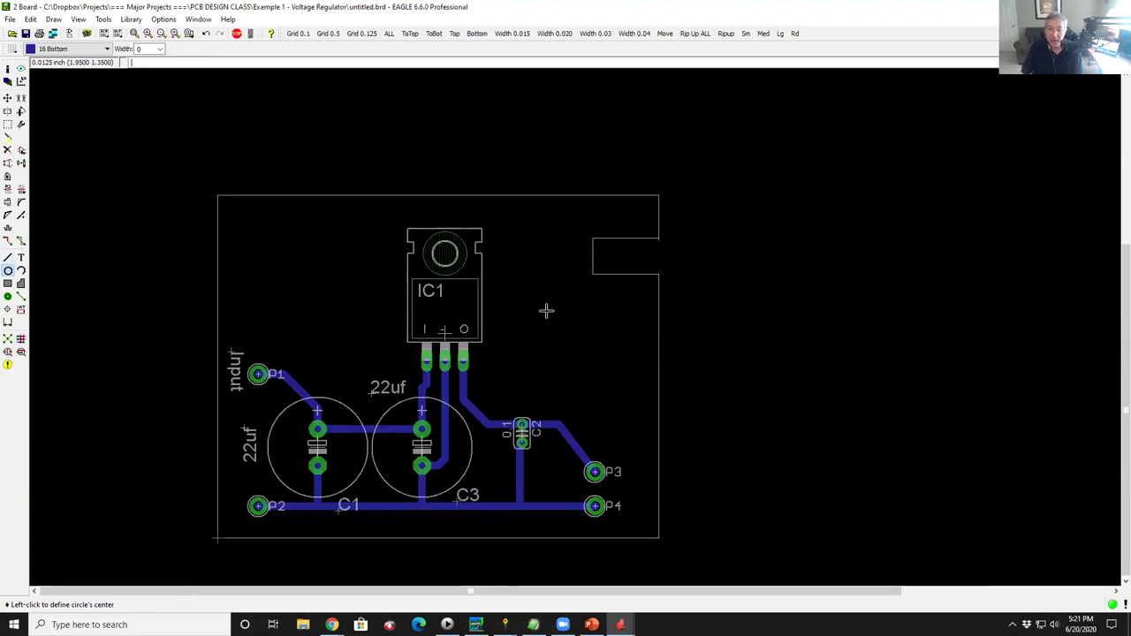
# Turn on display of the 46 Milling layer.
pyautogui.click(8, 81)
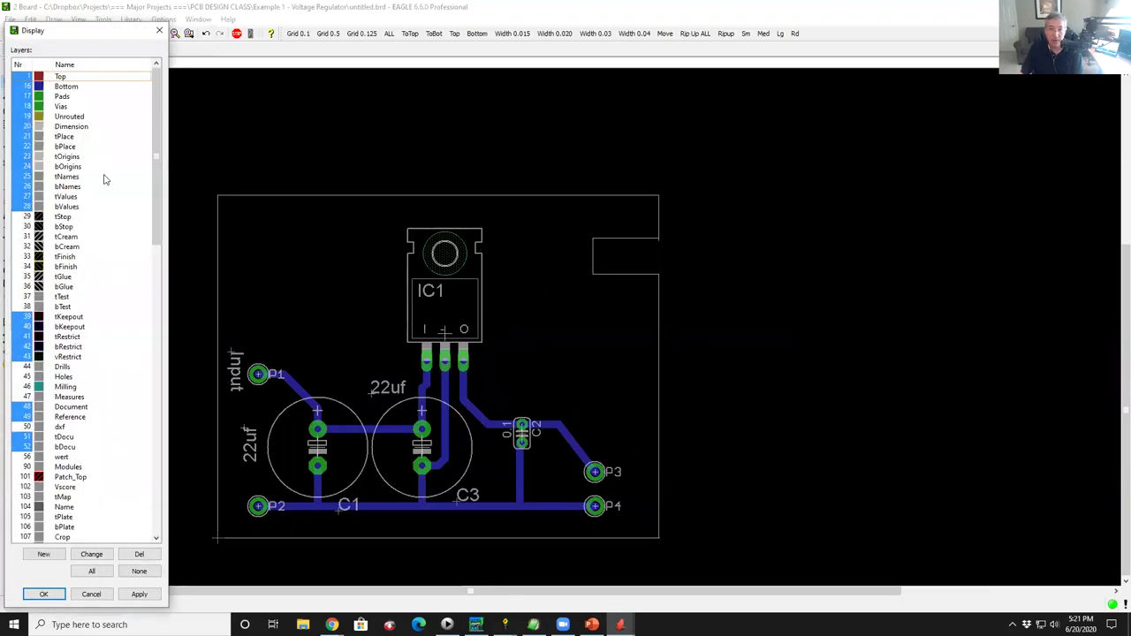
pyautogui.click(24, 389)
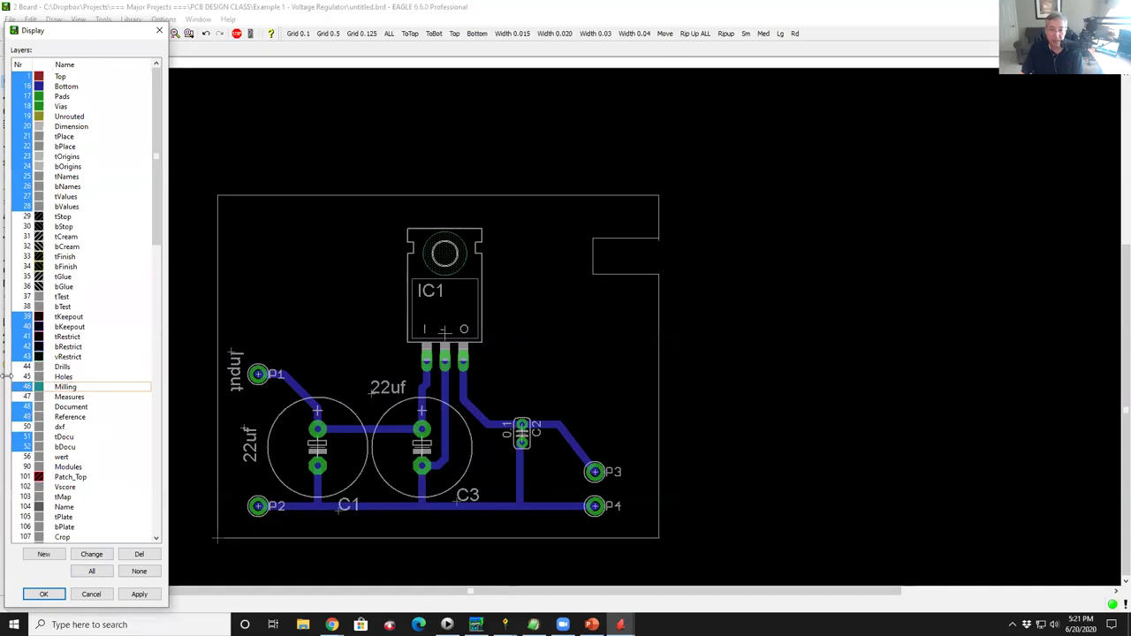
pyautogui.click(128, 594)
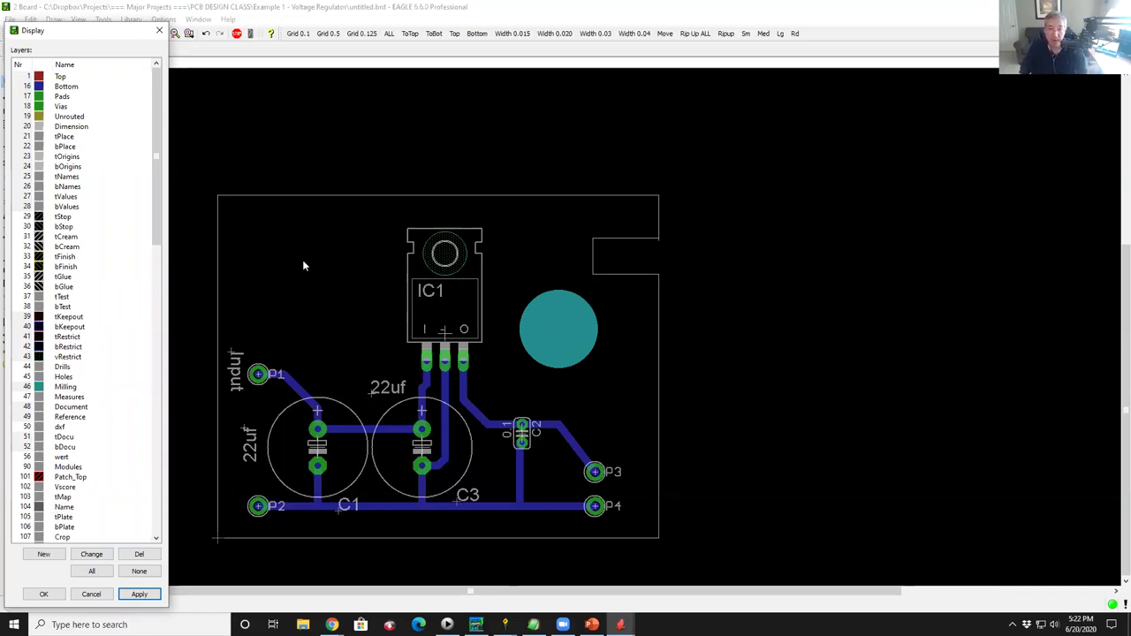
pyautogui.click(89, 595)
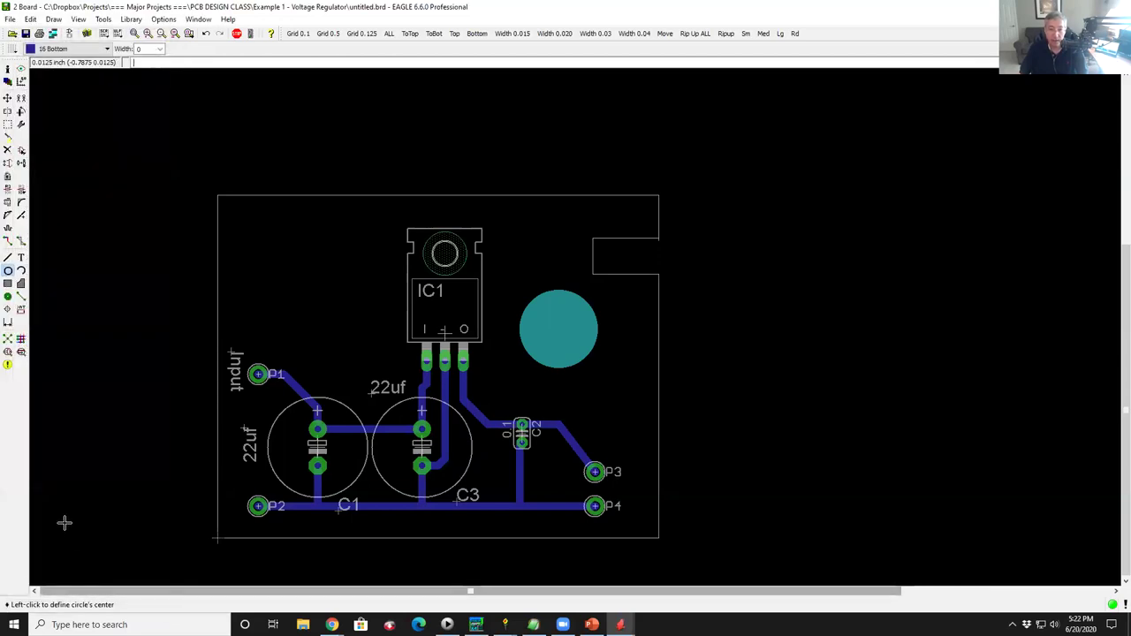
# Place a hole with a 0.02362205 drill near the board's upper-left corner.
pyautogui.click(7, 309)
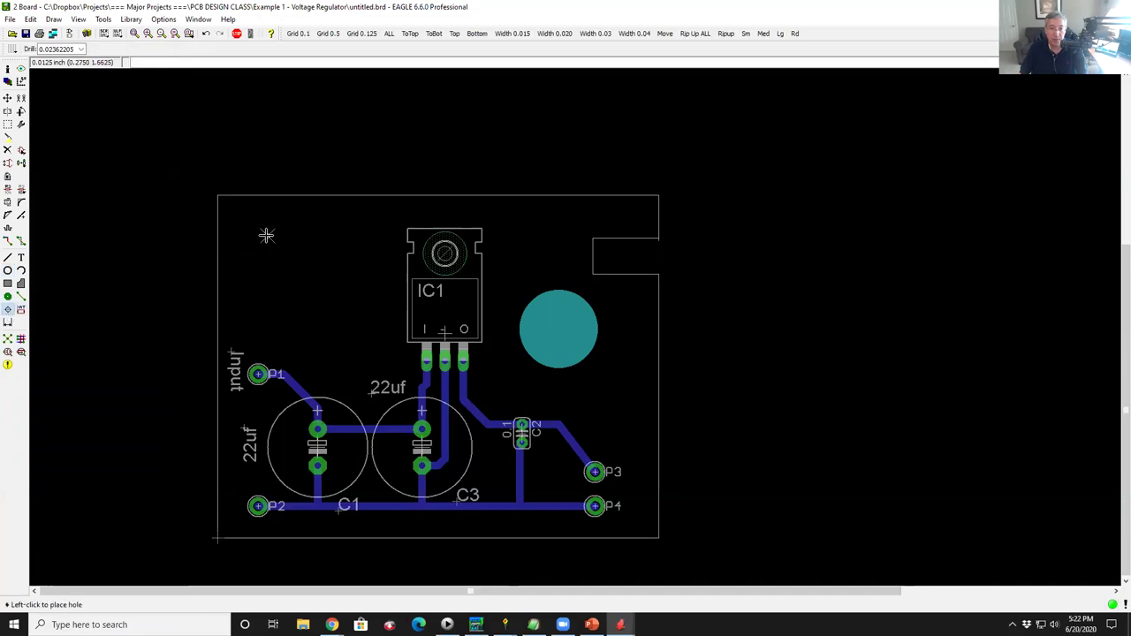
pyautogui.scroll(1, 266, 235)
pyautogui.scroll(3, 268, 235)
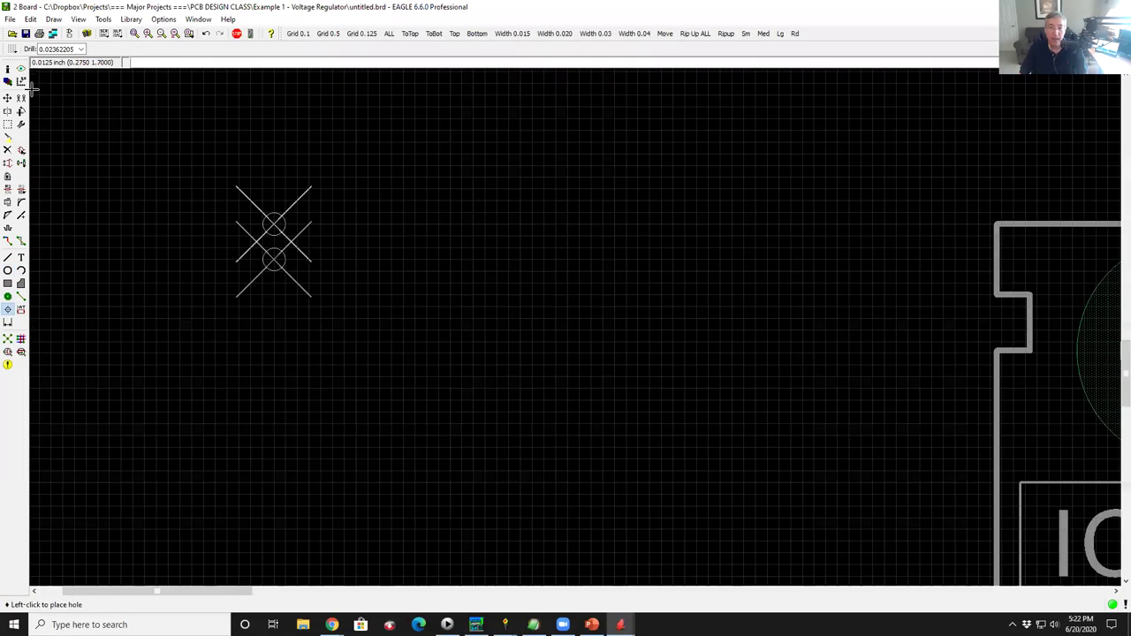
# Set the corner hole's drill diameter to 0.2 inch in its properties.
pyautogui.click(8, 98)
pyautogui.rightClick(274, 258)
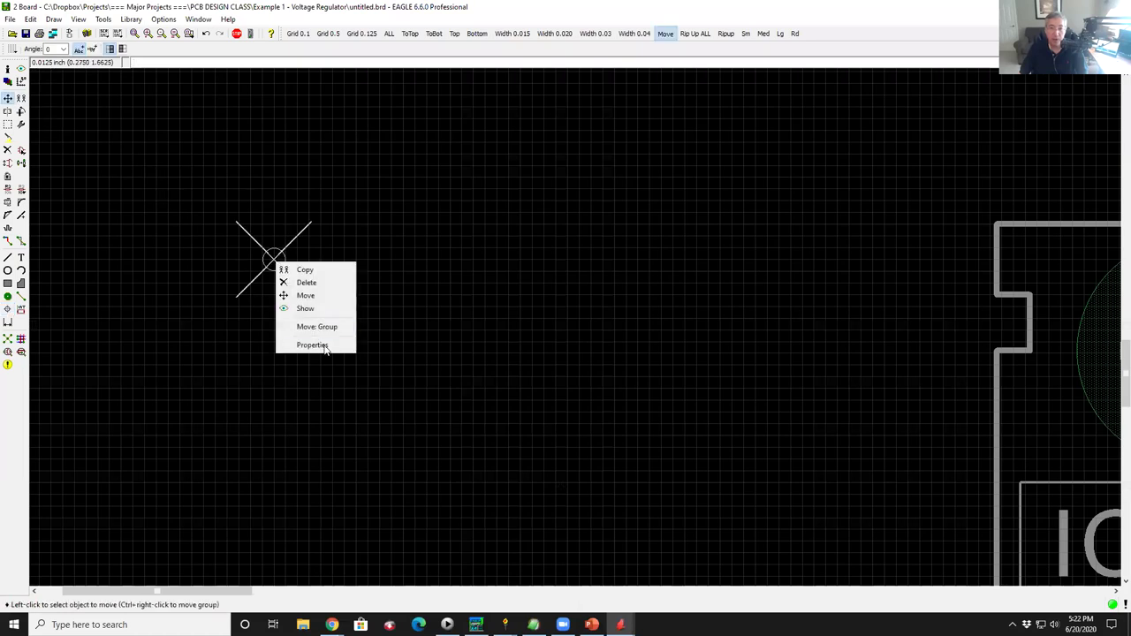
pyautogui.click(325, 347)
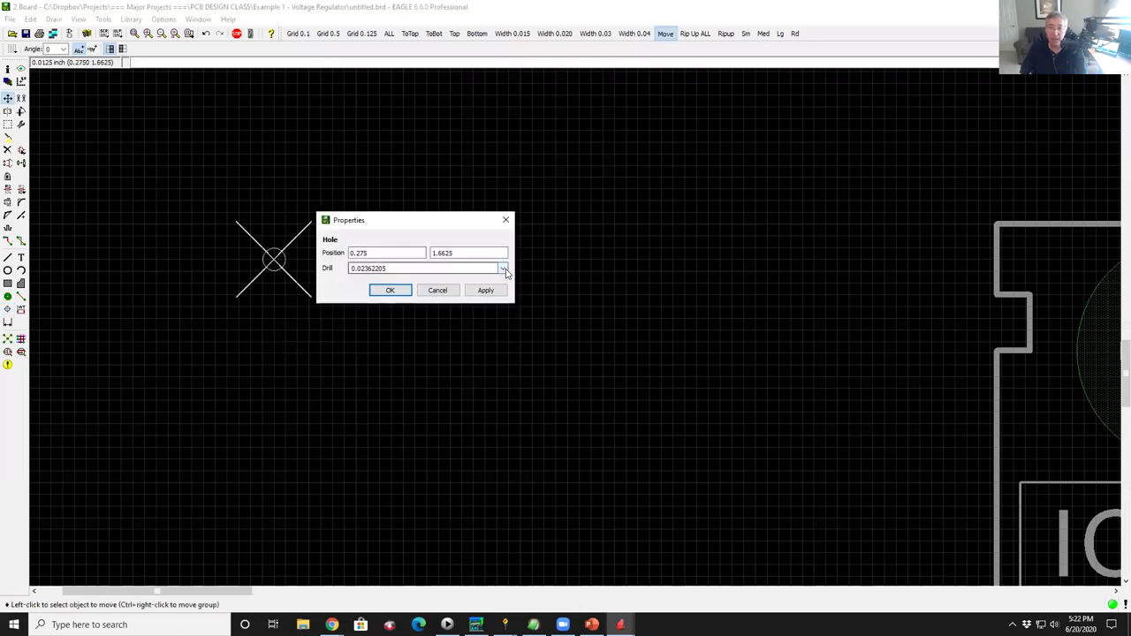
pyautogui.moveTo(444, 266); pyautogui.dragTo(306, 237)
pyautogui.write('.')
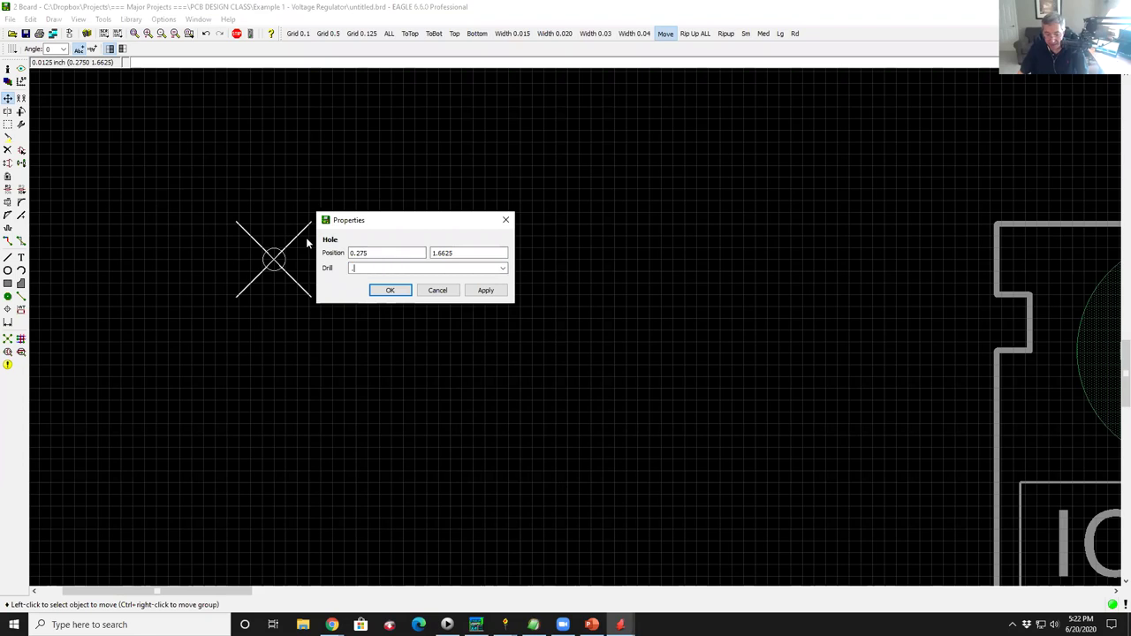
pyautogui.write('2')
pyautogui.press('Return')
pyautogui.scroll(-1, 329, 232)
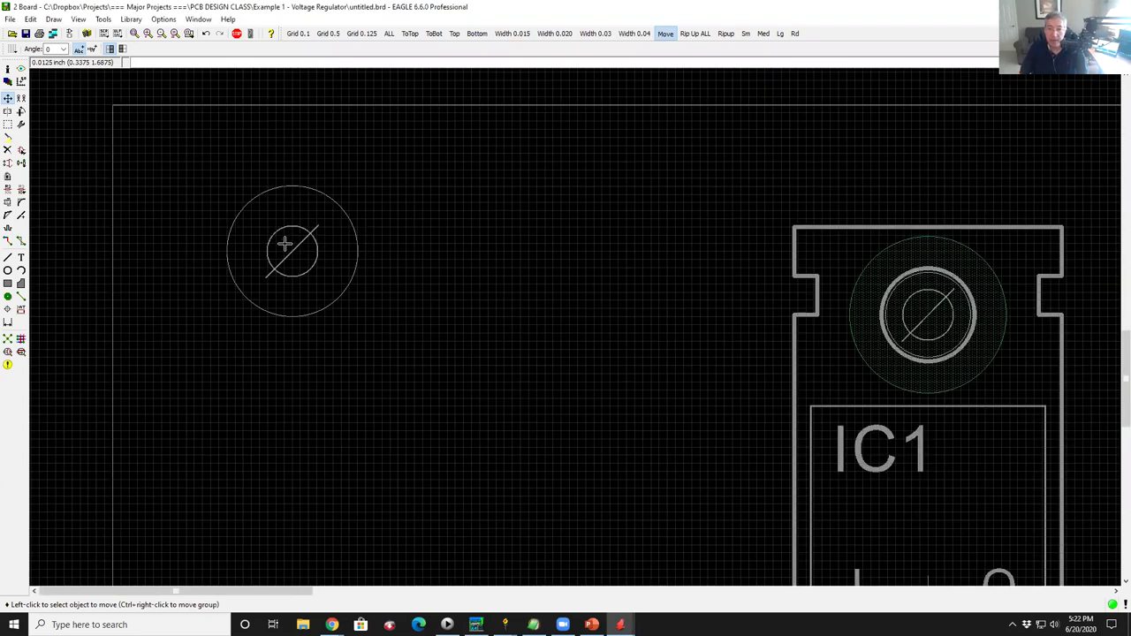
pyautogui.scroll(-1, 283, 244)
pyautogui.scroll(-2, 280, 247)
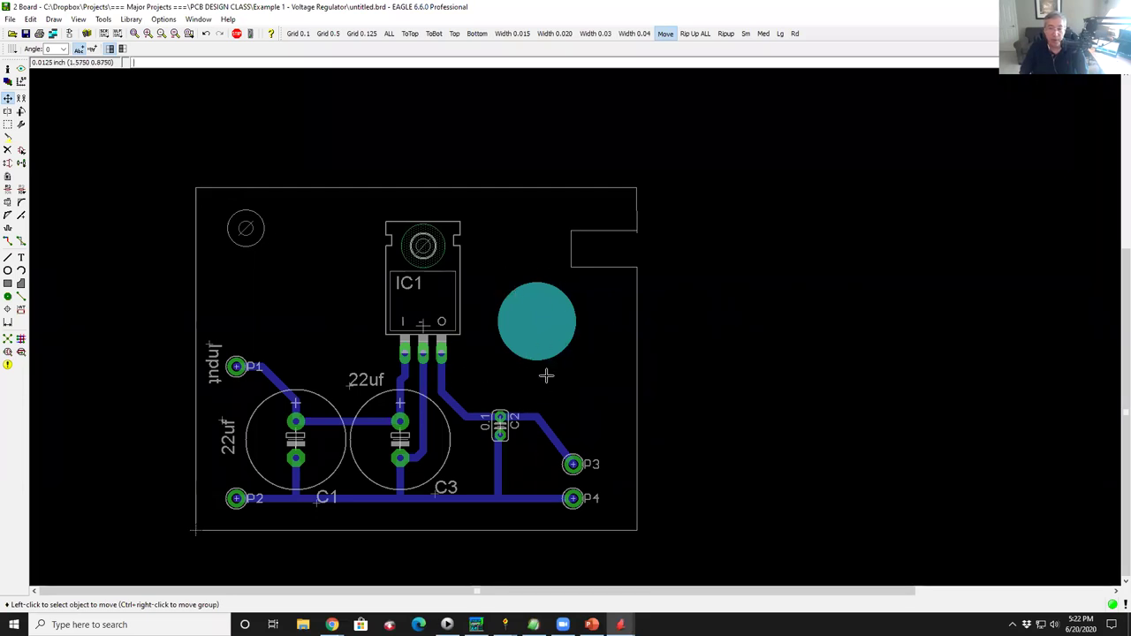
pyautogui.scroll(3, 658, 230)
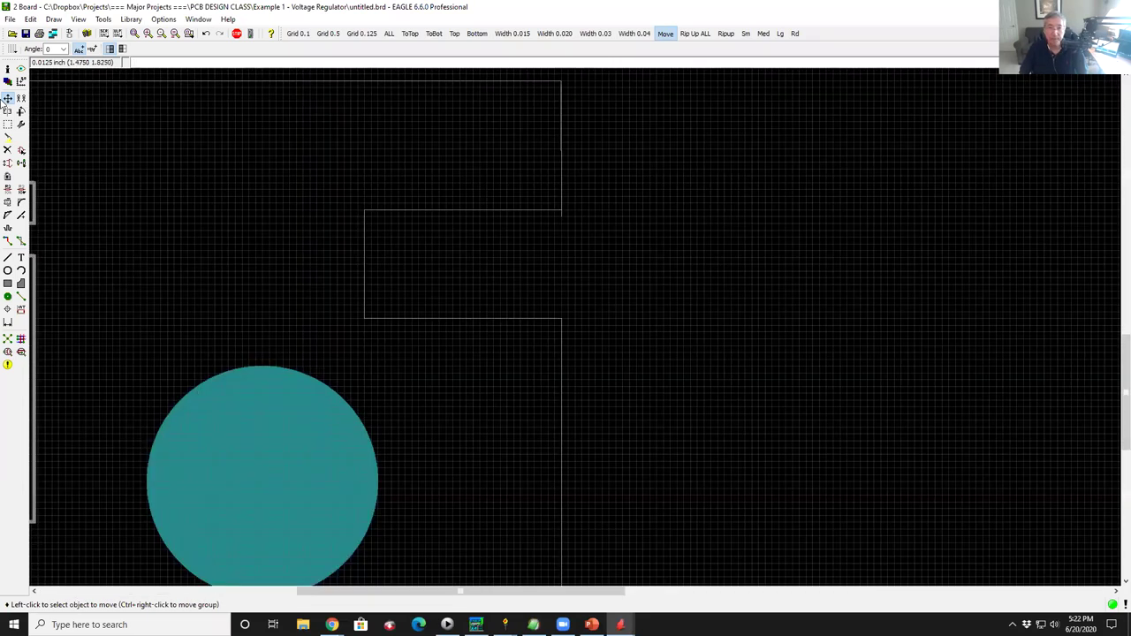
# Move the board outline's segments at the notch's upper-right corner so that the edges meet squarely.
pyautogui.scroll(-1, 421, 306)
pyautogui.scroll(2, 409, 274)
pyautogui.click(409, 274)
pyautogui.click(404, 281)
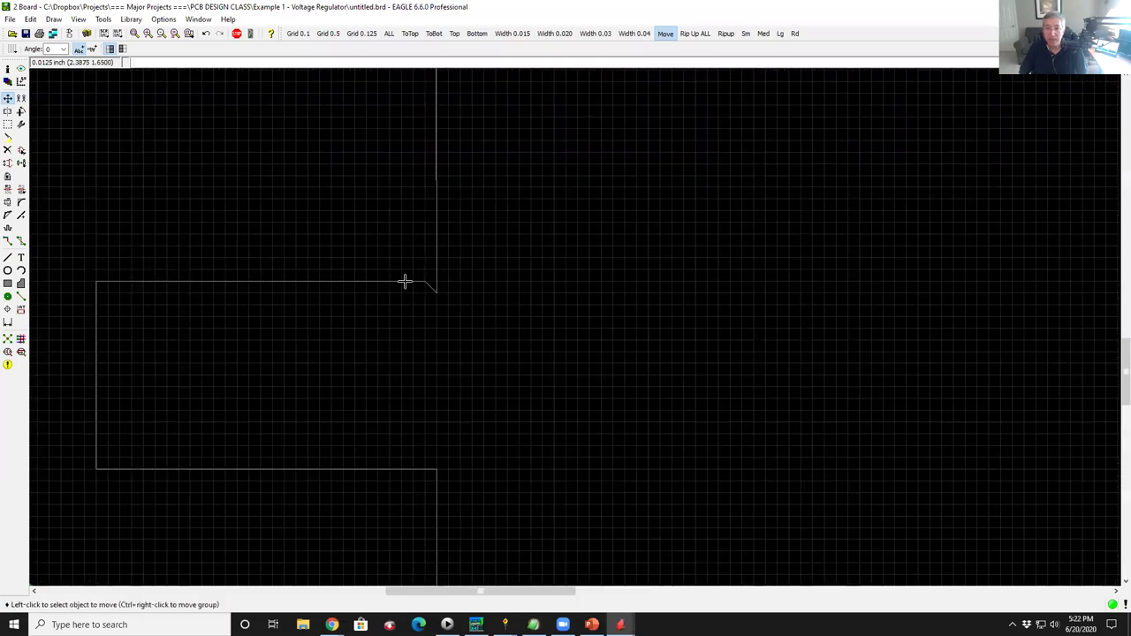
pyautogui.click(436, 289)
pyautogui.click(439, 279)
pyautogui.scroll(-1, 434, 227)
pyautogui.scroll(3, 543, 222)
pyautogui.scroll(-3, 568, 183)
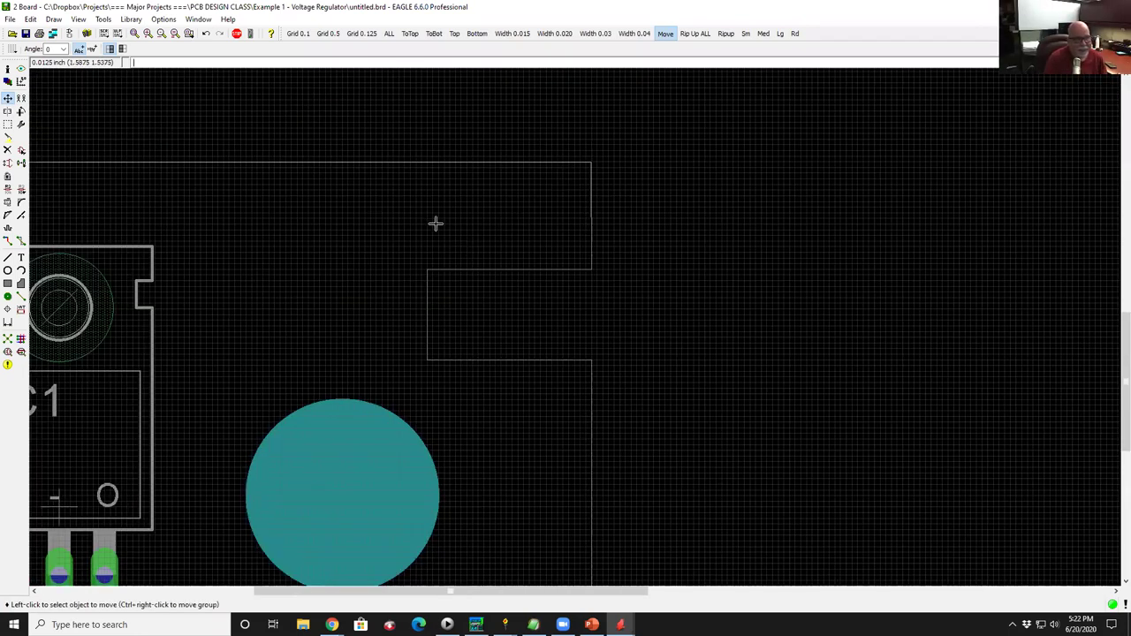
# Save the board under the new file name "hrwb voltage reg rev 1" in the Example 1 - Voltage Regulator folder.
pyautogui.scroll(-4, 434, 221)
pyautogui.scroll(3, 247, 354)
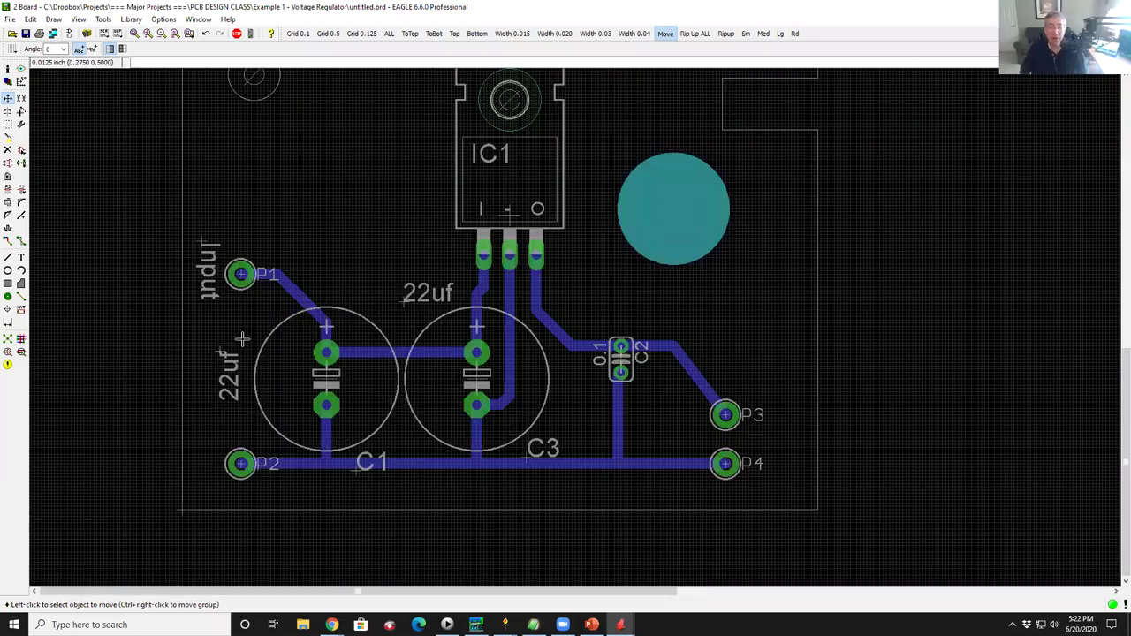
pyautogui.scroll(-2, 247, 353)
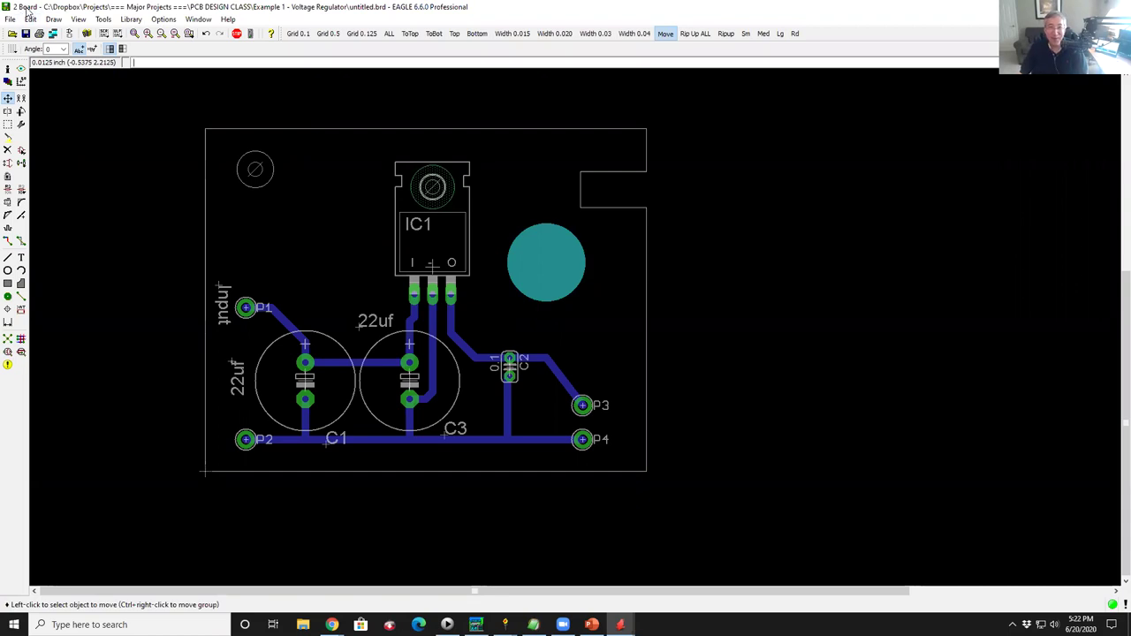
pyautogui.click(10, 19)
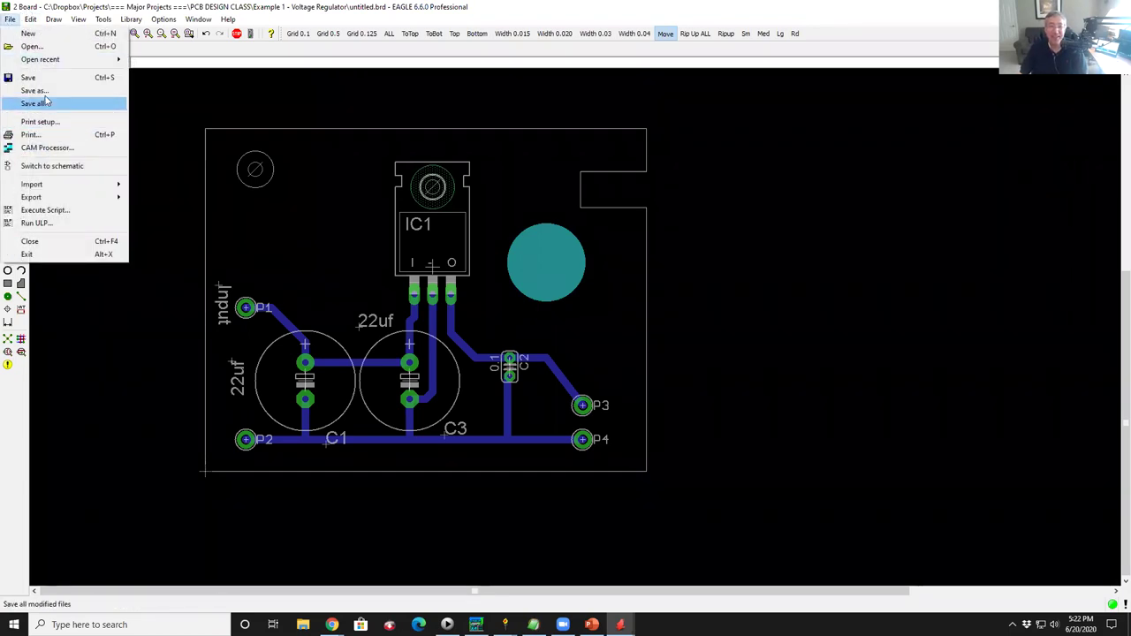
pyautogui.click(35, 90)
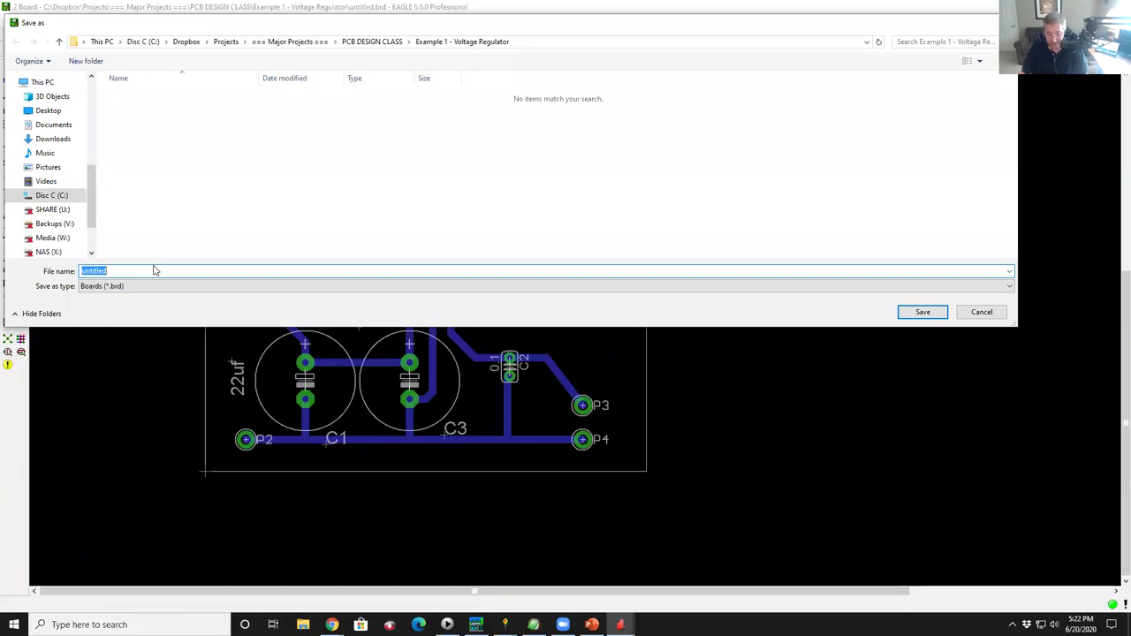
pyautogui.write('Nrwb')
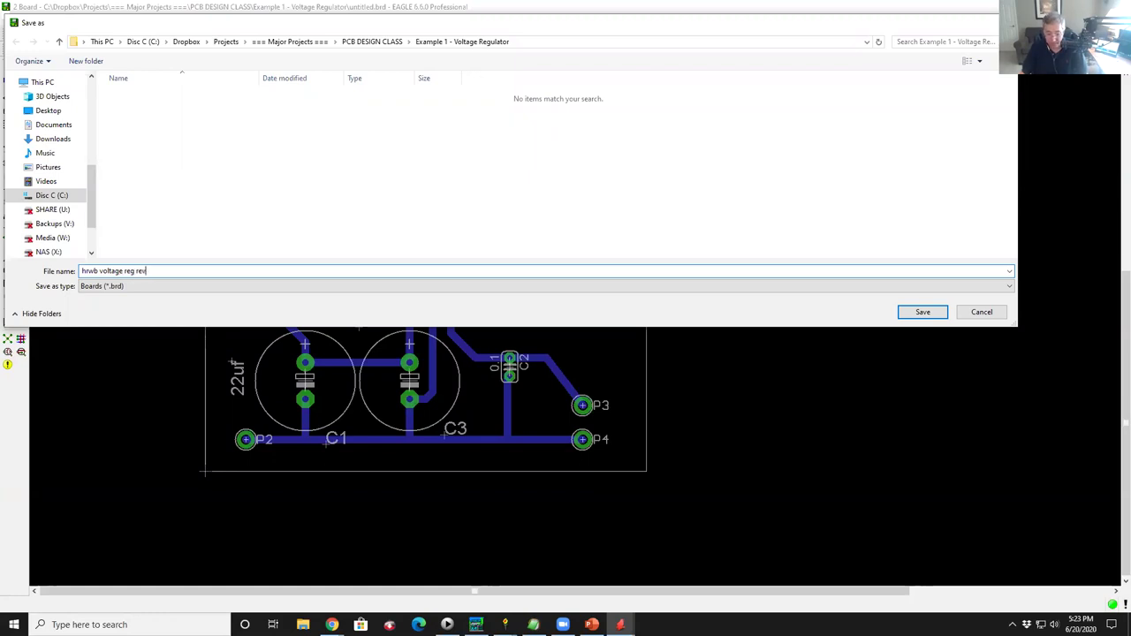
pyautogui.press('Return')
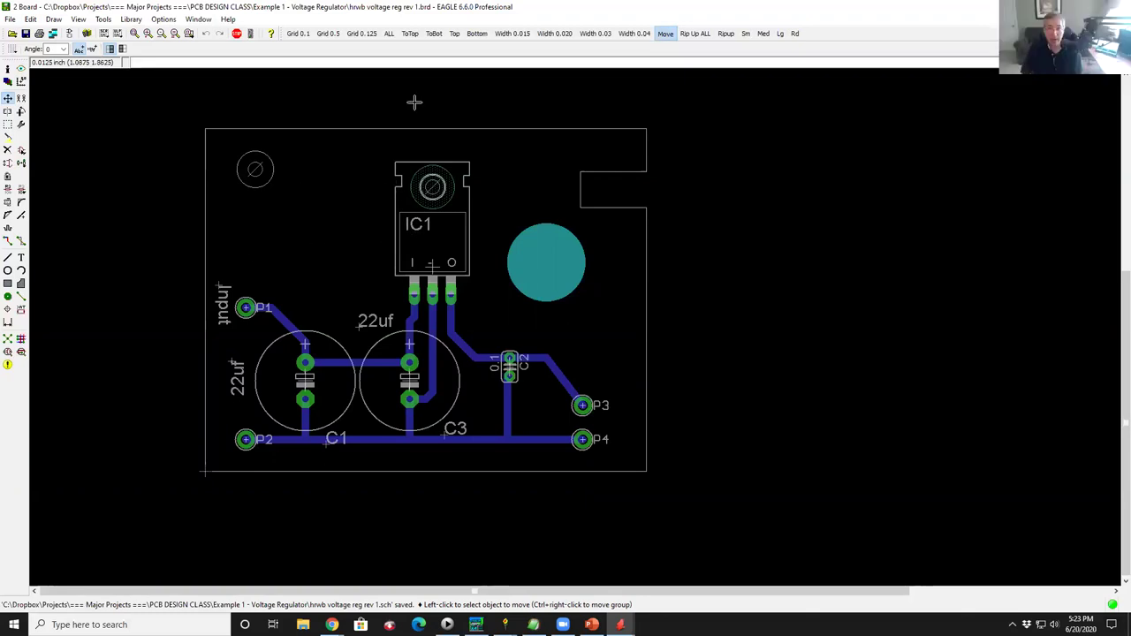
# Show schematic and board side by side, place a 75160P device above the schematic circuit, and undo the addition.
pyautogui.press('super+Down')
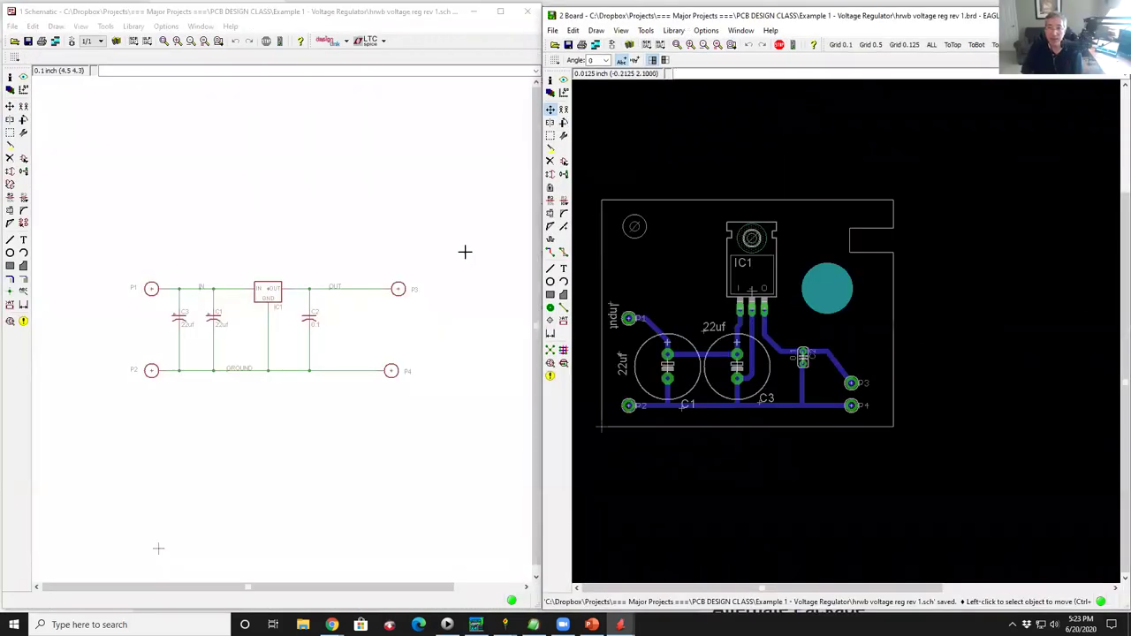
pyautogui.click(24, 159)
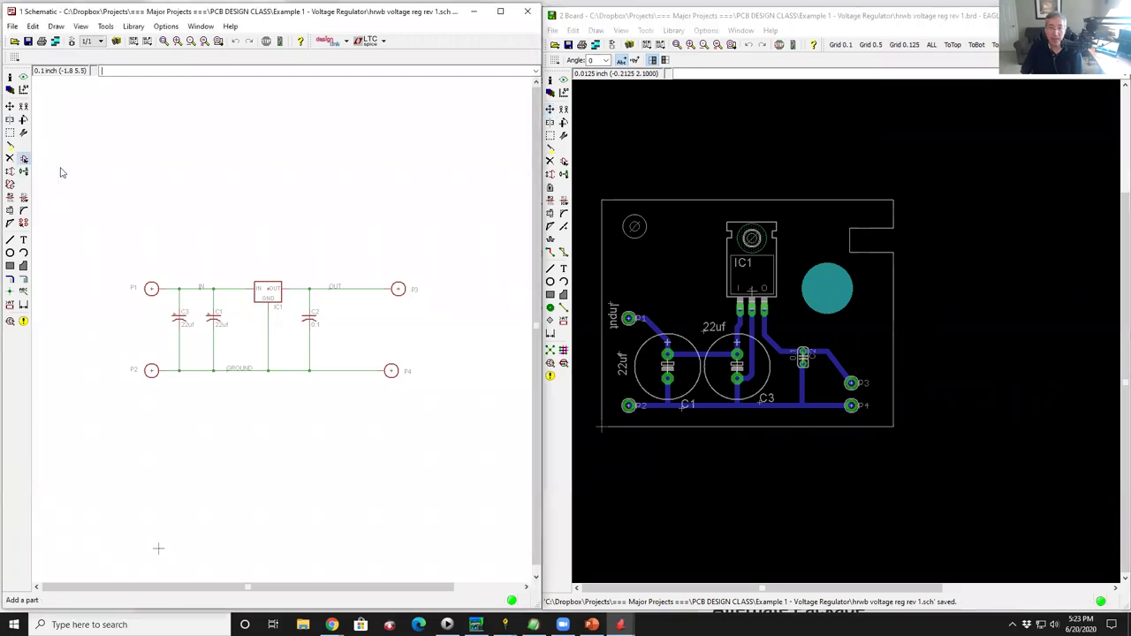
pyautogui.click(78, 191)
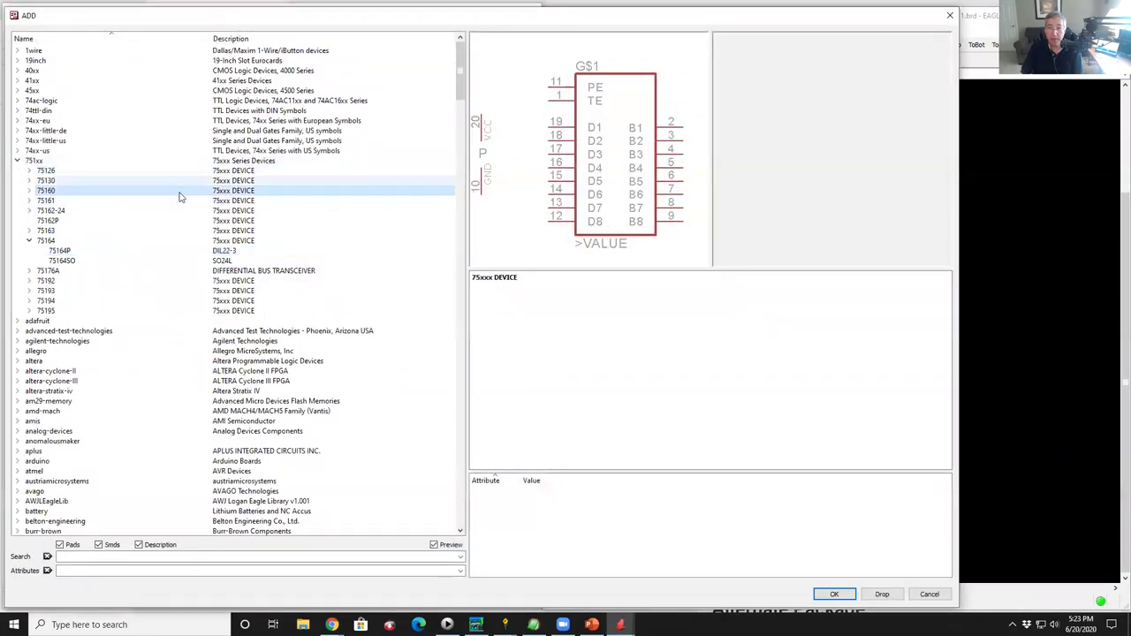
pyautogui.doubleClick(78, 191)
pyautogui.doubleClick(62, 200)
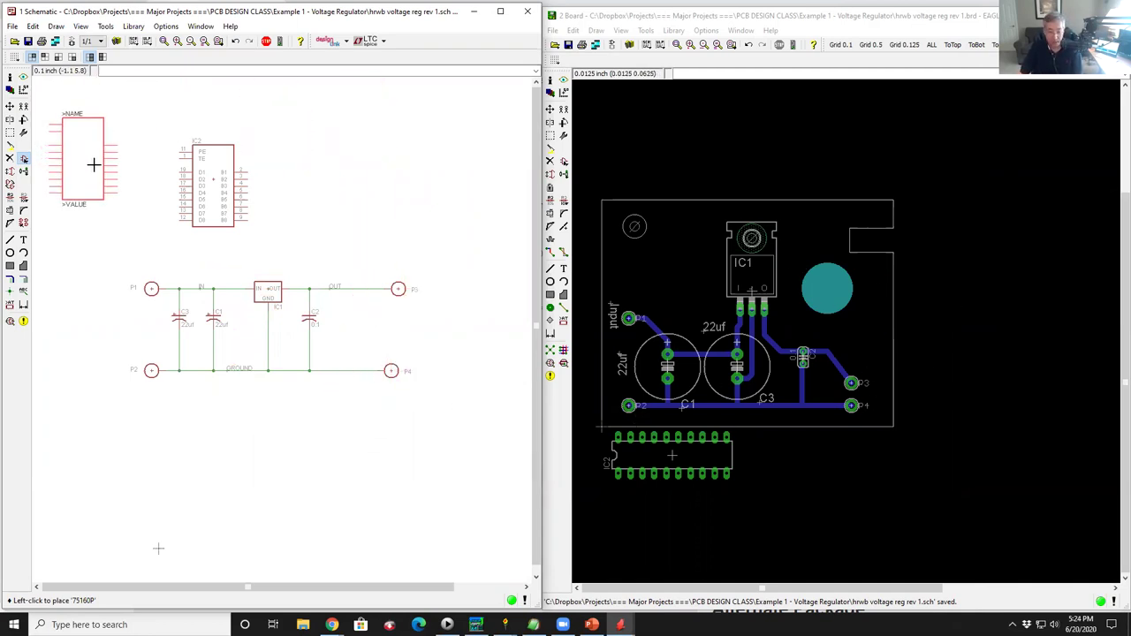
pyautogui.hotkey('ctrl', 'z')
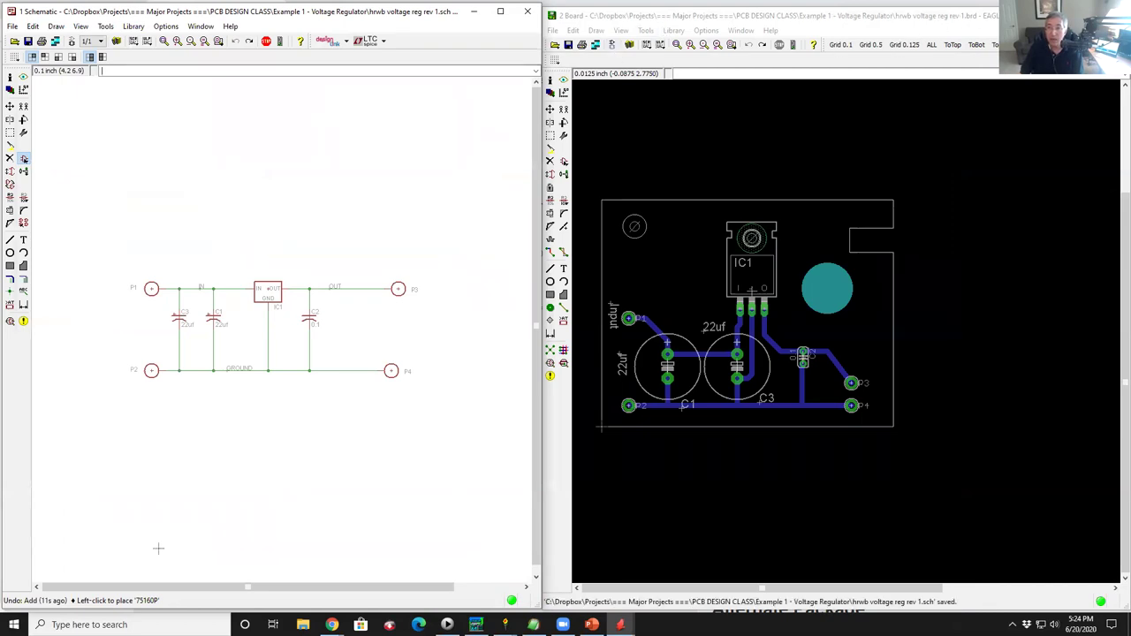
# Maximize the board window and start the CAM Processor for the board, moving its window away from the layout's centre.
pyautogui.doubleClick(569, 16)
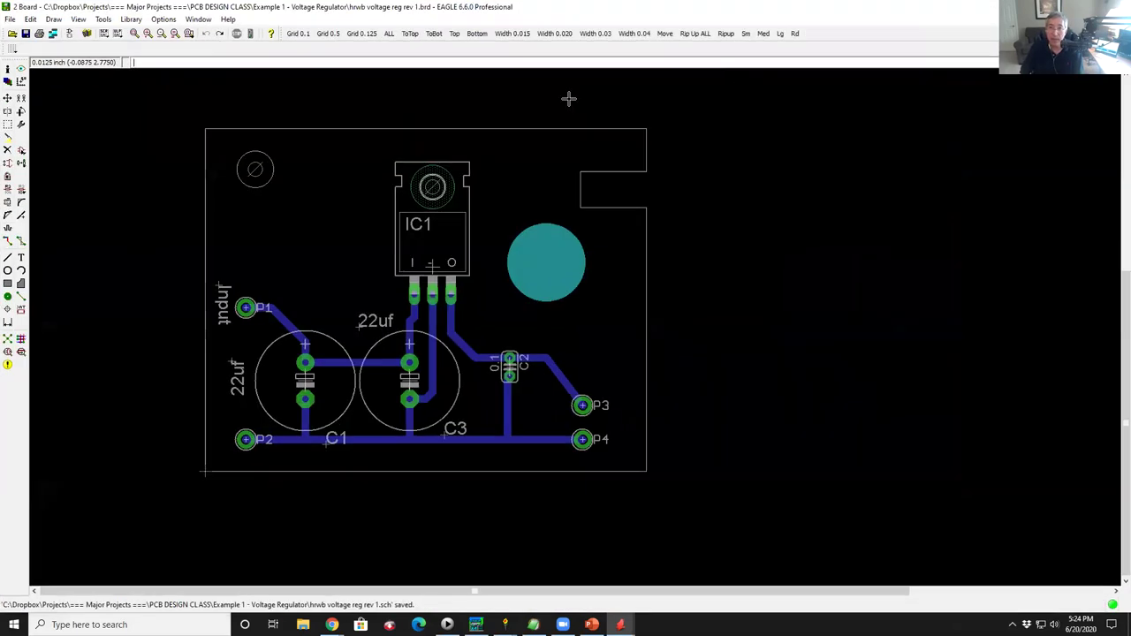
pyautogui.click(53, 36)
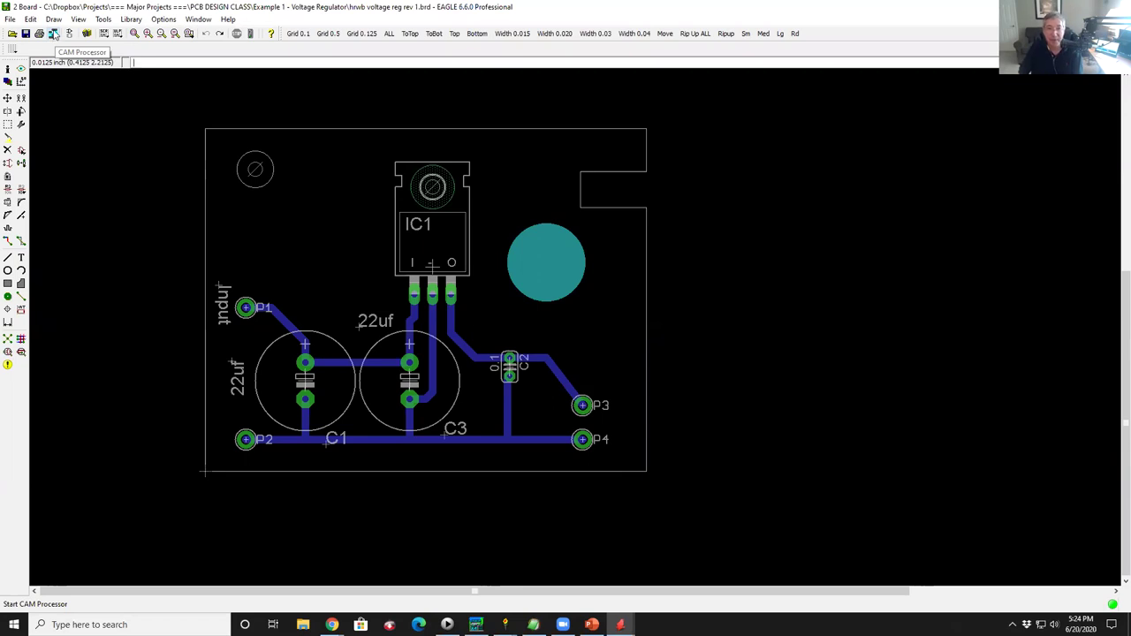
pyautogui.click(53, 34)
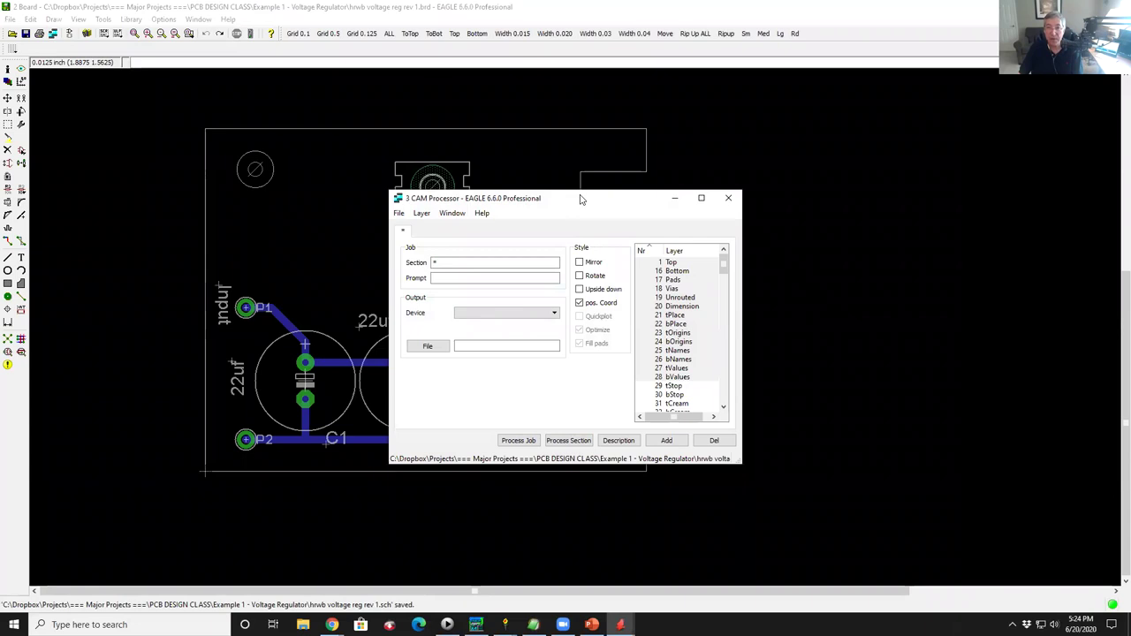
pyautogui.moveTo(579, 200); pyautogui.dragTo(662, 124)
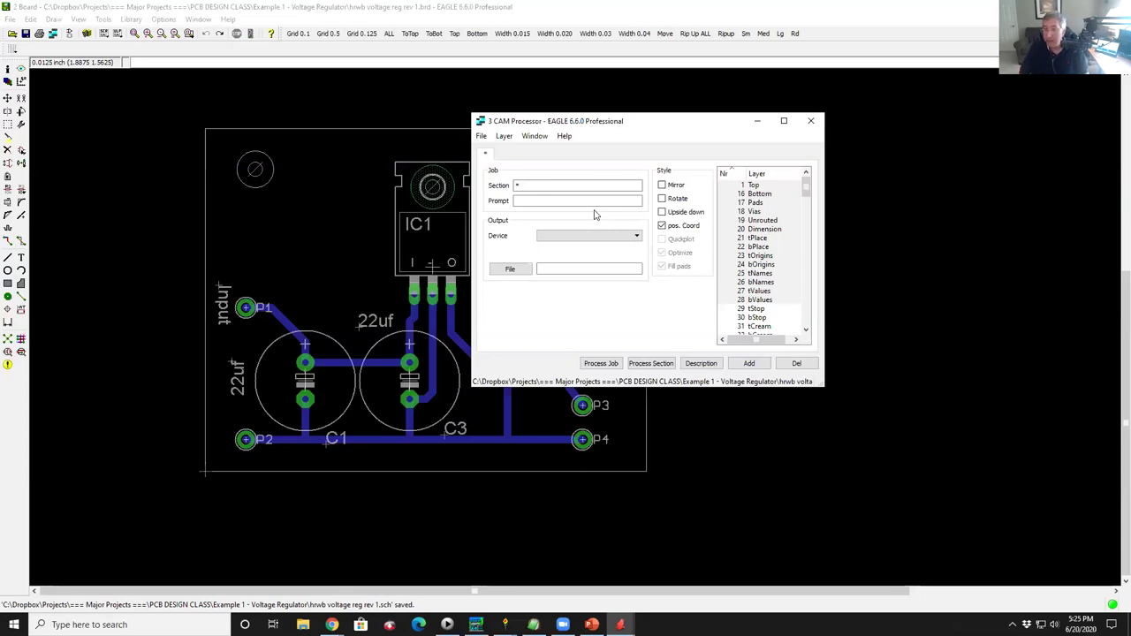
# Load the CAM job "USE THIS GZ 2 LAYER - Seeed_Gerber_Generater_2-layer", process the whole job, and close the CAM Processor.
pyautogui.click(482, 137)
pyautogui.moveTo(501, 152)
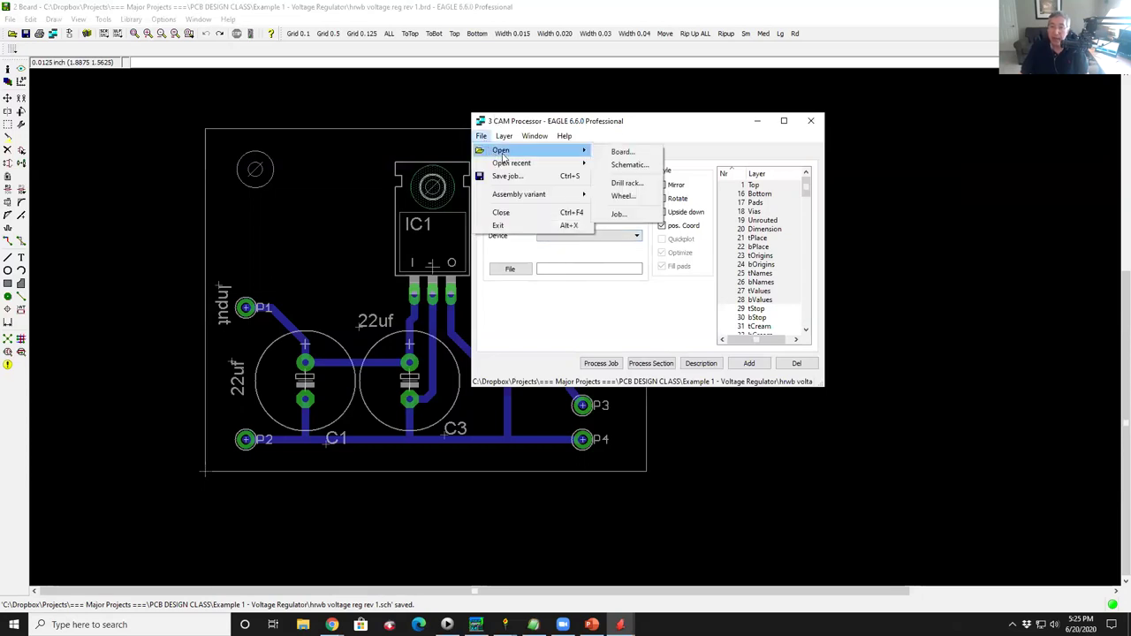
pyautogui.click(631, 216)
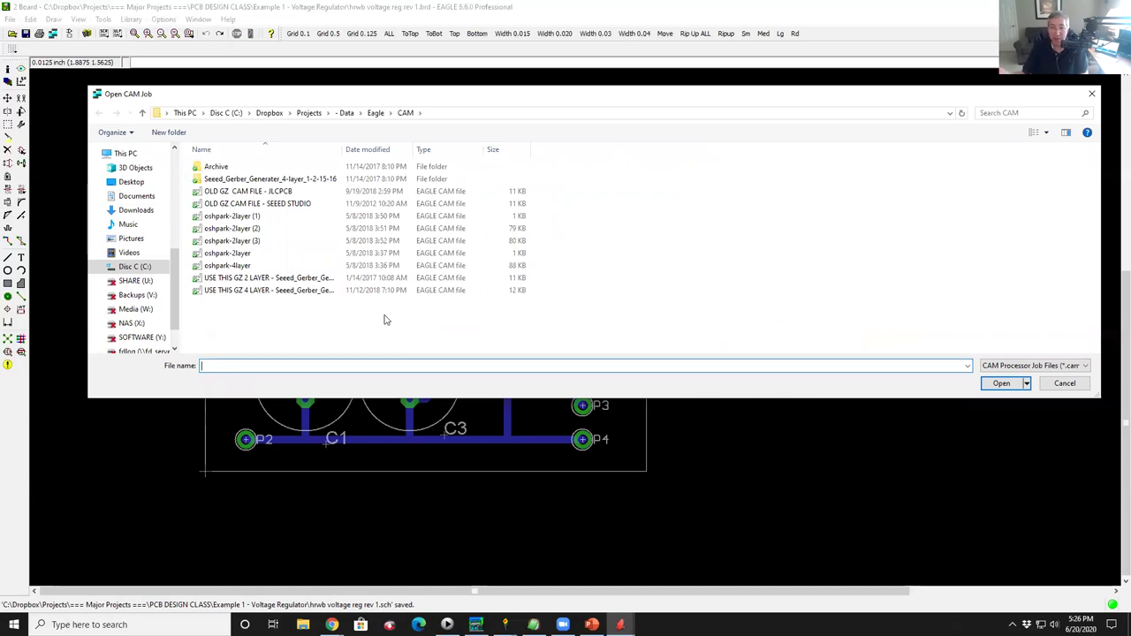
pyautogui.doubleClick(252, 279)
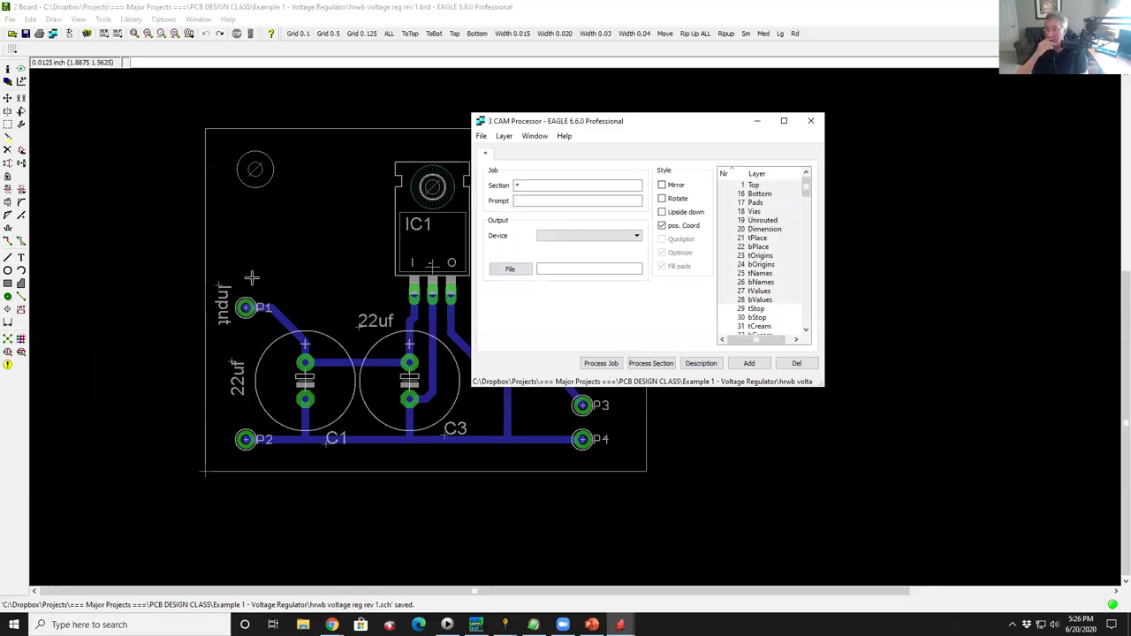
pyautogui.click(606, 364)
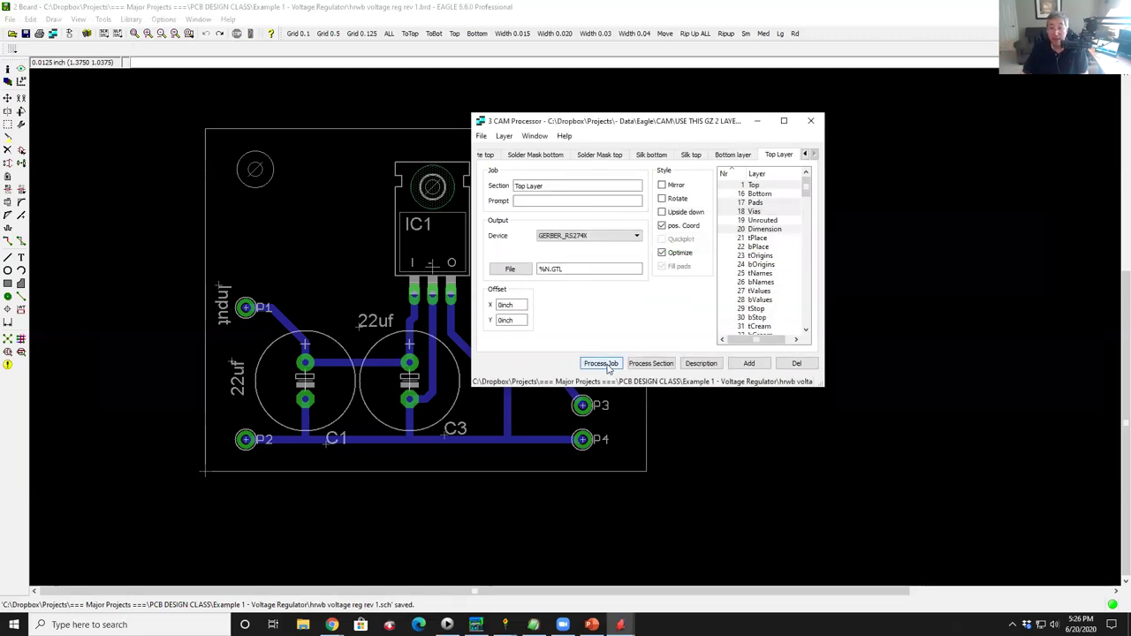
pyautogui.click(811, 121)
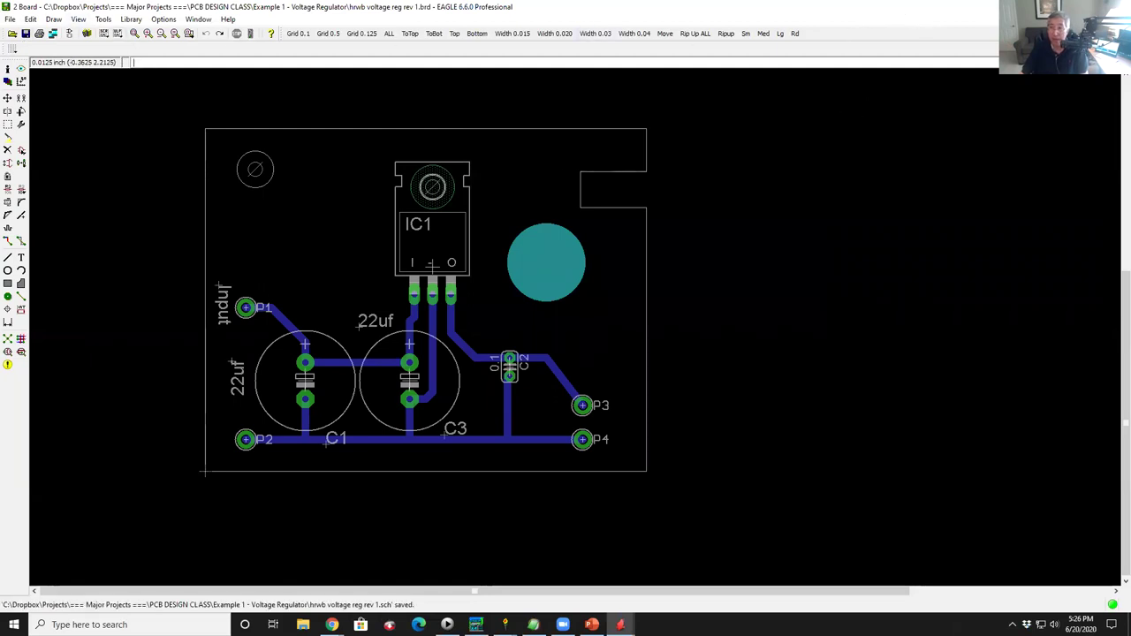
# Close the board and schematic windows.
pyautogui.hotkey('alt', 'F4')
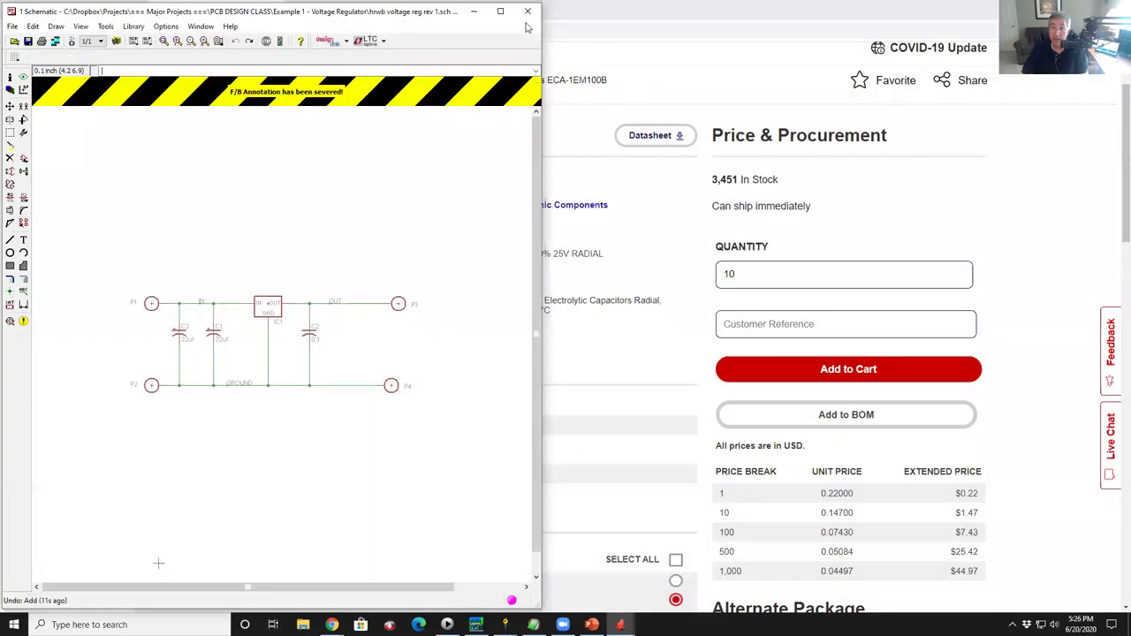
pyautogui.moveTo(499, 21); pyautogui.dragTo(487, 71)
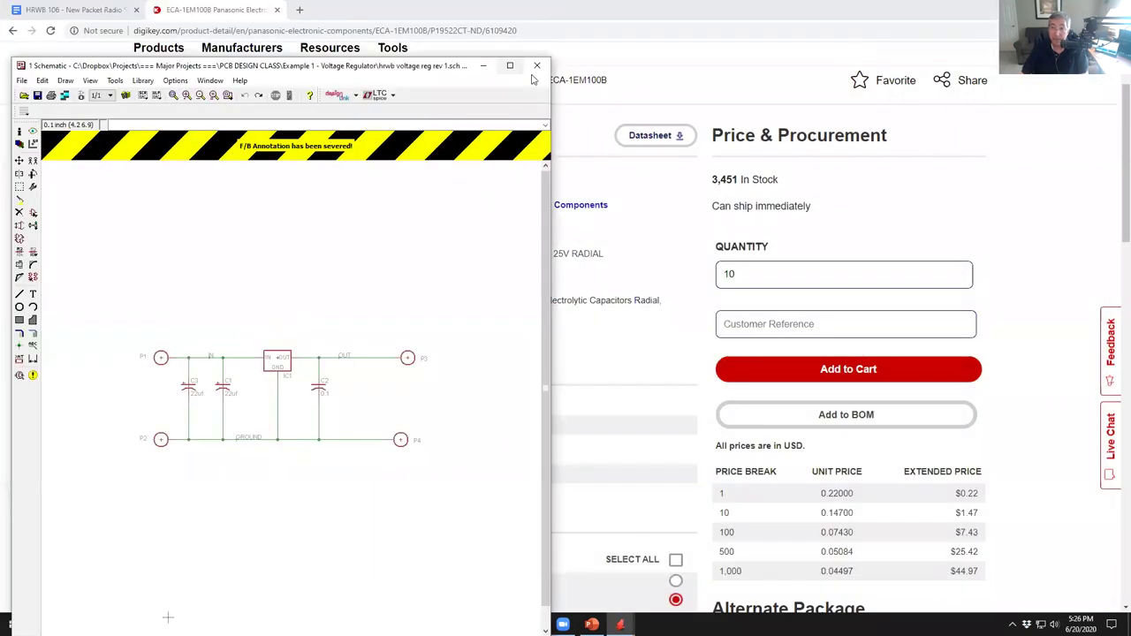
pyautogui.click(537, 66)
pyautogui.hotkey('alt', 'F4')
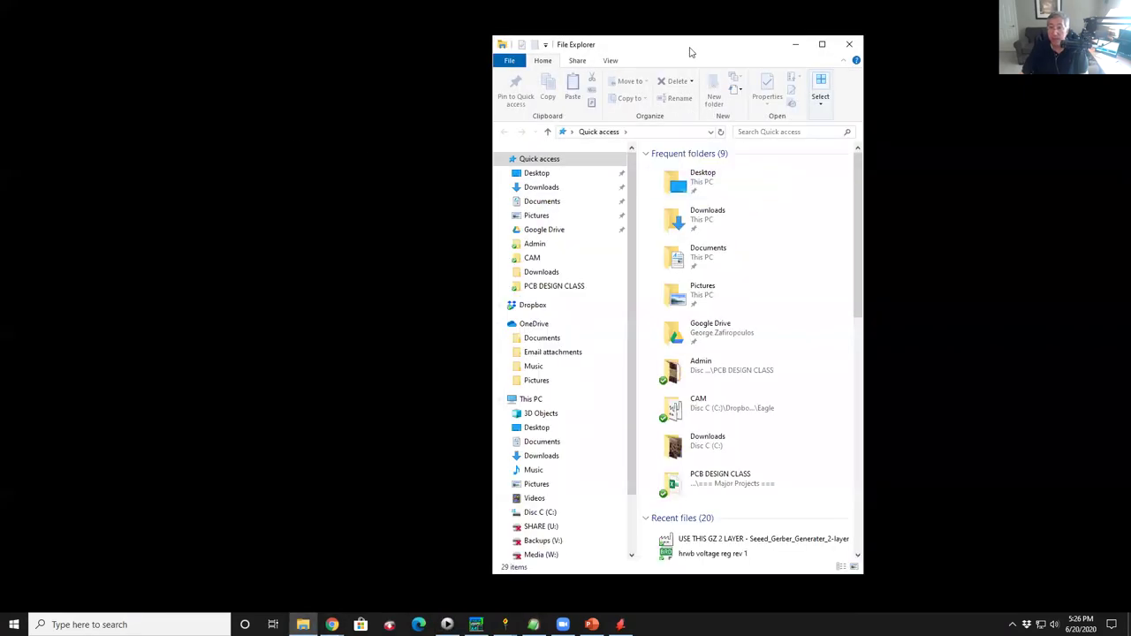
# Switch to File Explorer and open the Projects folder inside Dropbox on Disc C.
pyautogui.moveTo(692, 45); pyautogui.dragTo(486, 13)
pyautogui.scroll(-5, 468, 366)
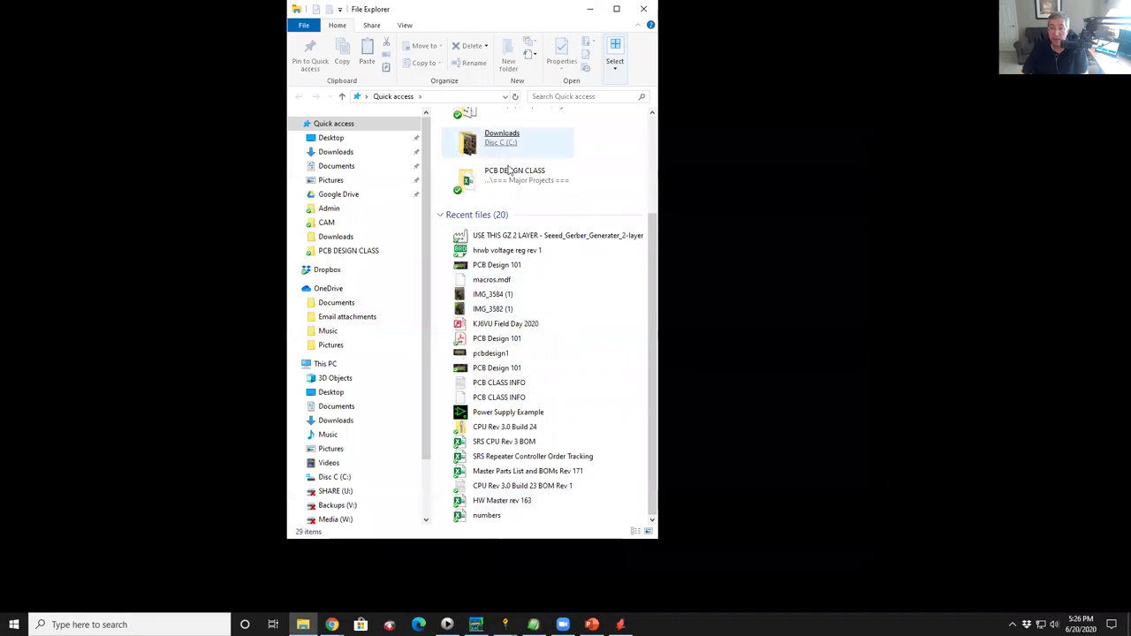
pyautogui.click(297, 478)
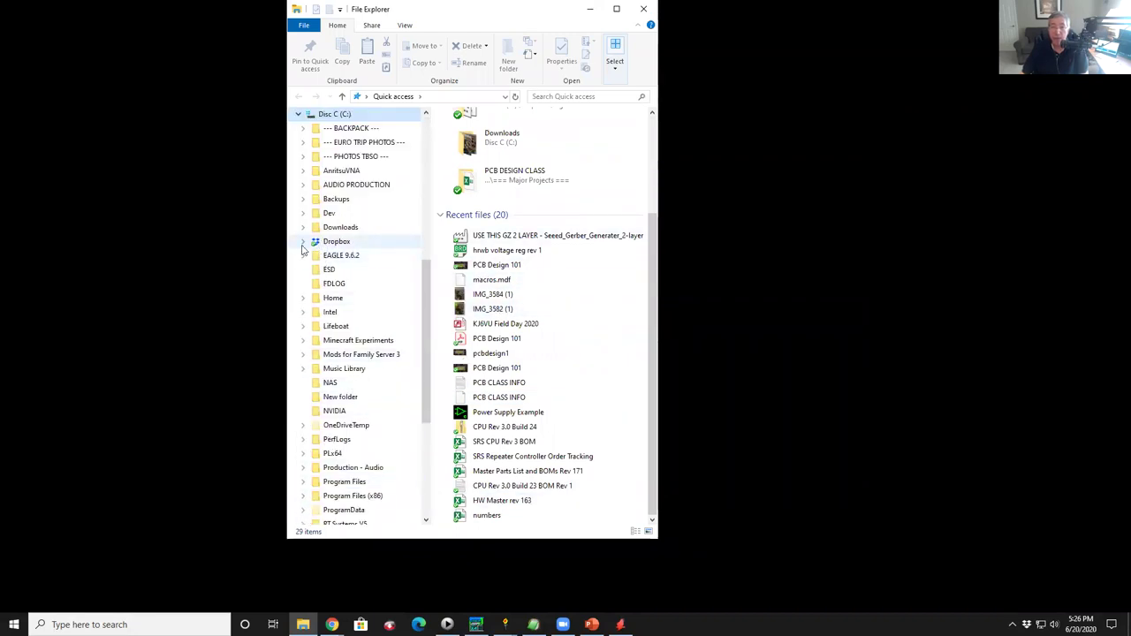
pyautogui.click(303, 241)
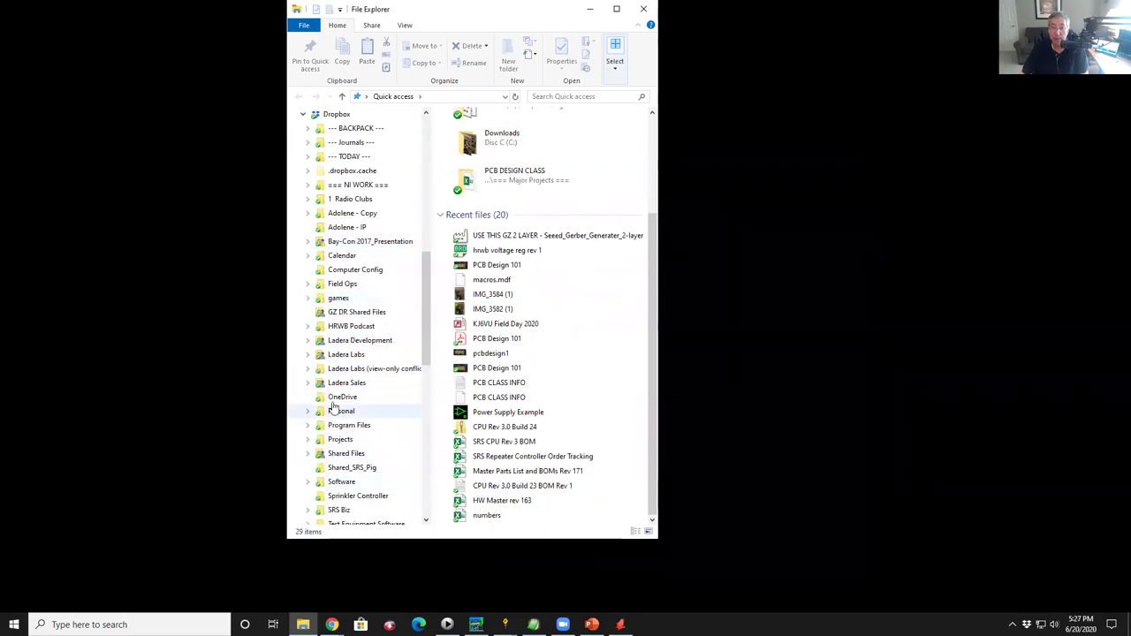
pyautogui.click(336, 441)
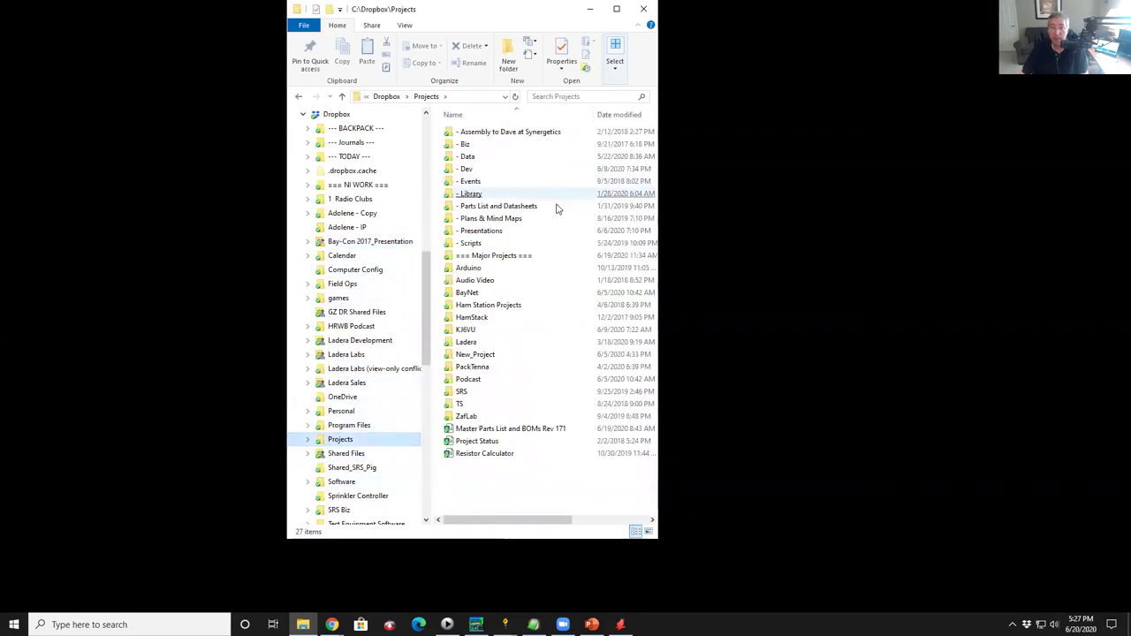
# Open Example 1 - Voltage Regulator under === Major Projects === and PCB DESIGN CLASS, and widen the window to show the file types.
pyautogui.doubleClick(493, 255)
pyautogui.doubleClick(486, 183)
pyautogui.click(512, 146)
pyautogui.doubleClick(513, 147)
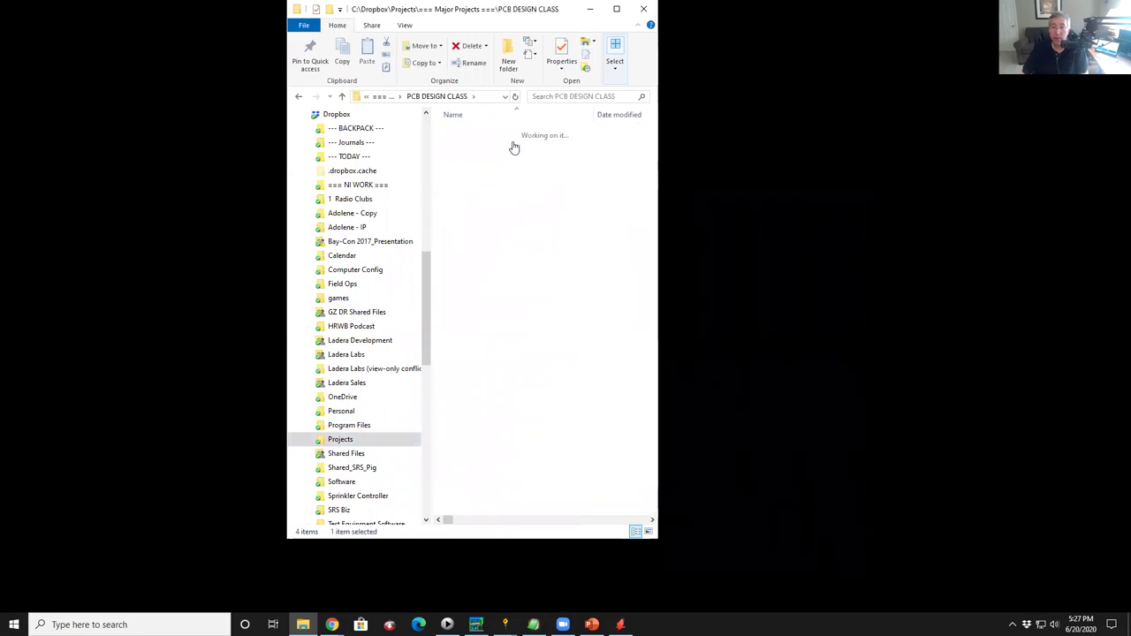
pyautogui.moveTo(852, 393); pyautogui.dragTo(916, 393)
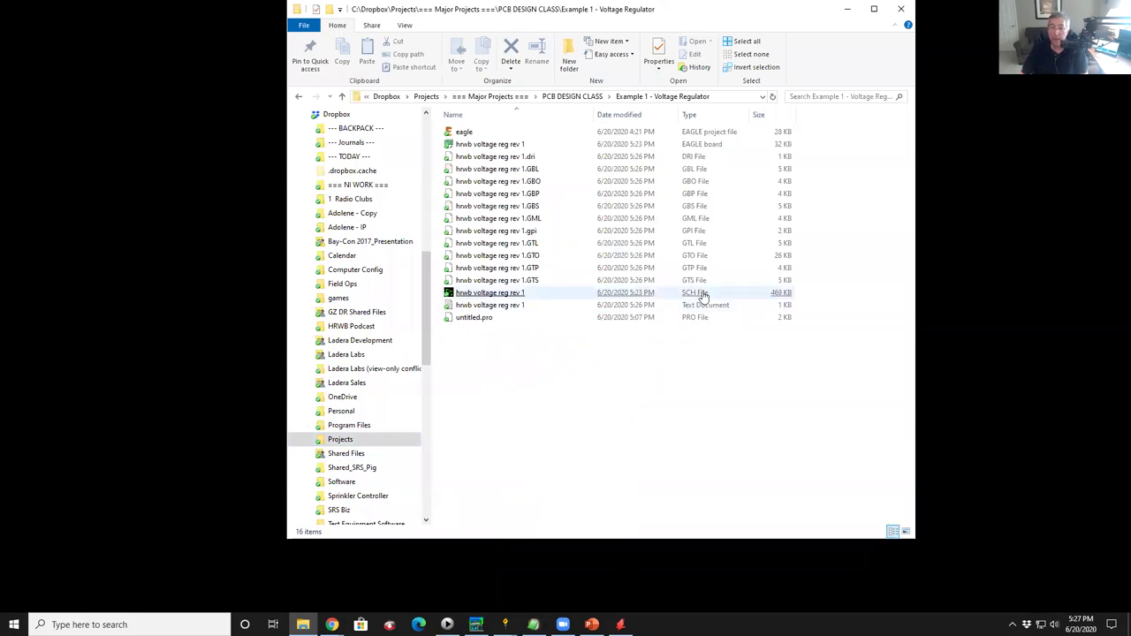
pyautogui.click(483, 296)
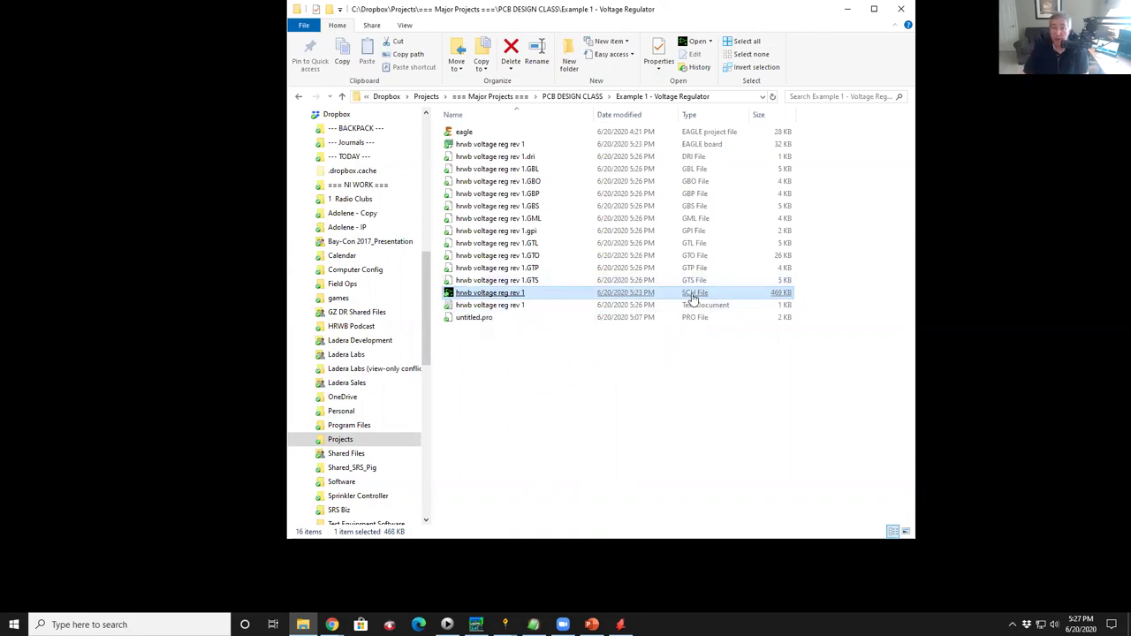
pyautogui.click(718, 155)
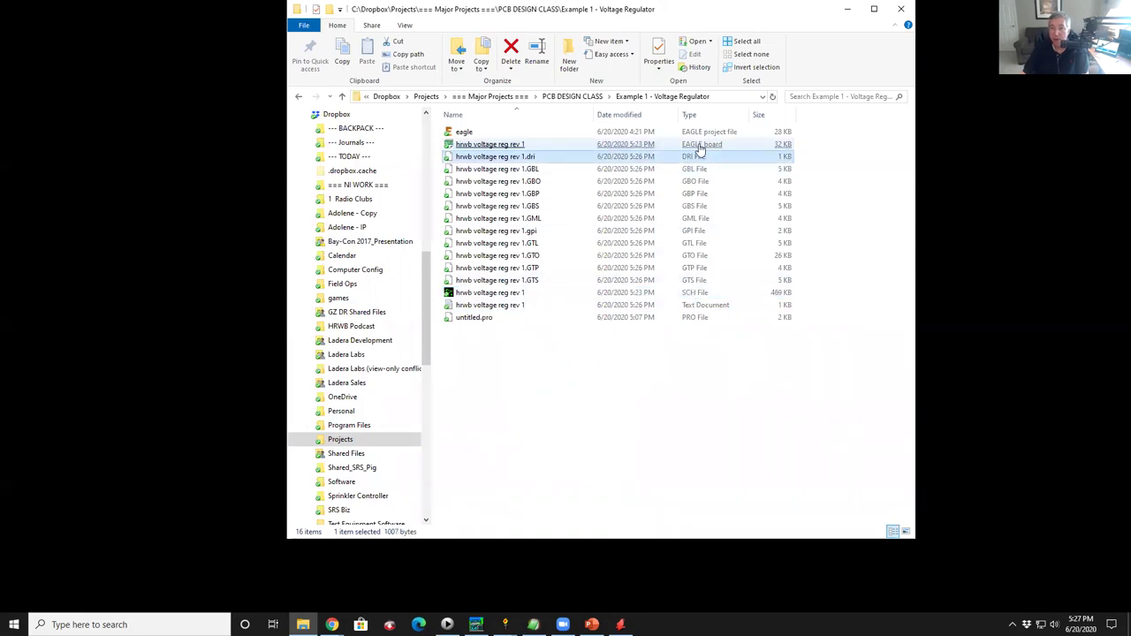
# Create a folder named Source inside Example 1 - Voltage Regulator.
pyautogui.rightClick(485, 361)
pyautogui.moveTo(530, 332)
pyautogui.click(777, 337)
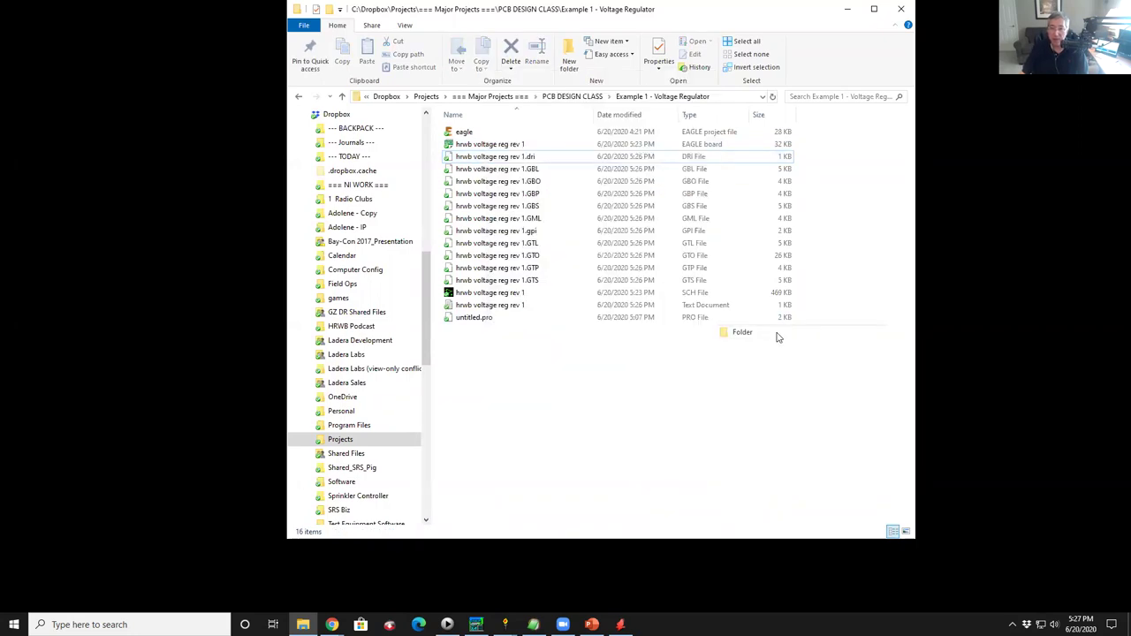
pyautogui.write('Source')
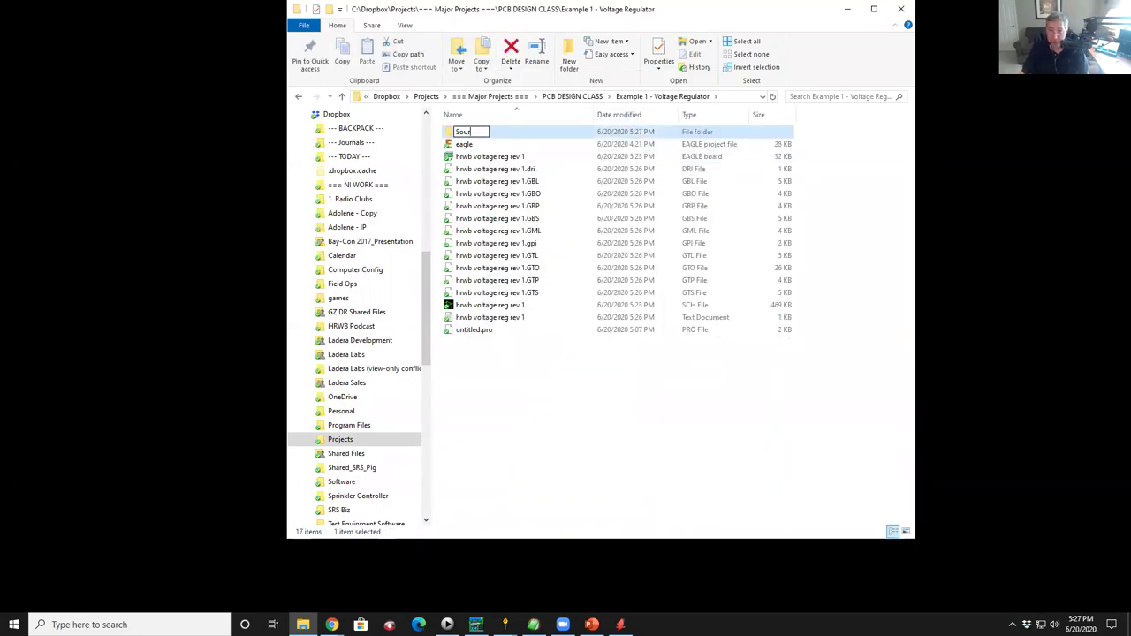
pyautogui.click(737, 426)
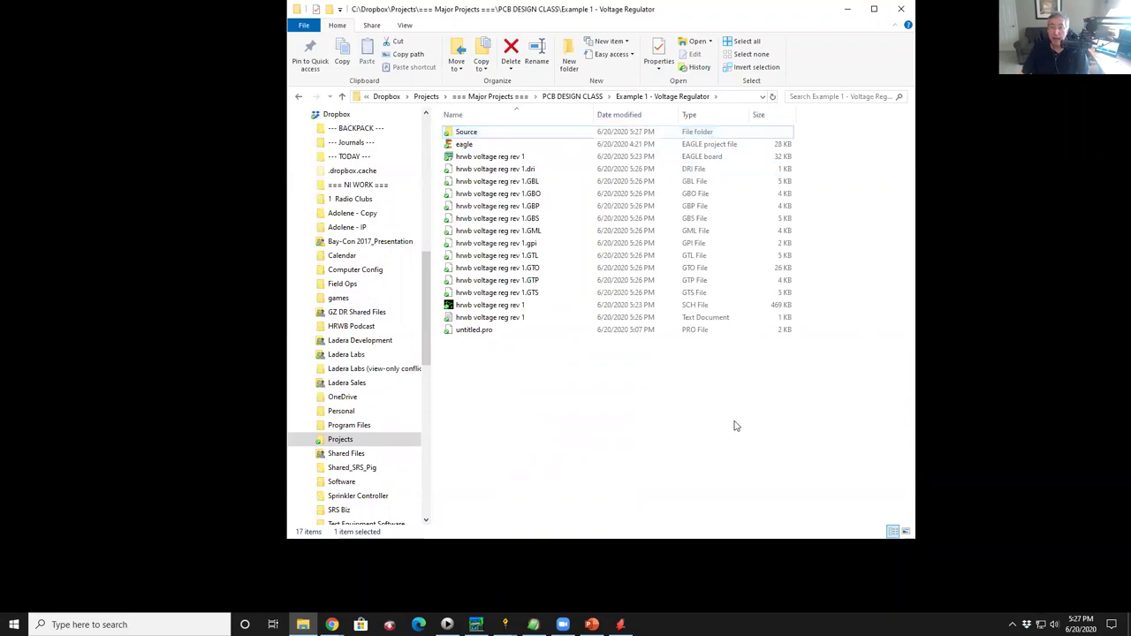
# Move the hrwb voltage reg rev 1 schematic and EAGLE board files into the Source folder.
pyautogui.click(490, 209)
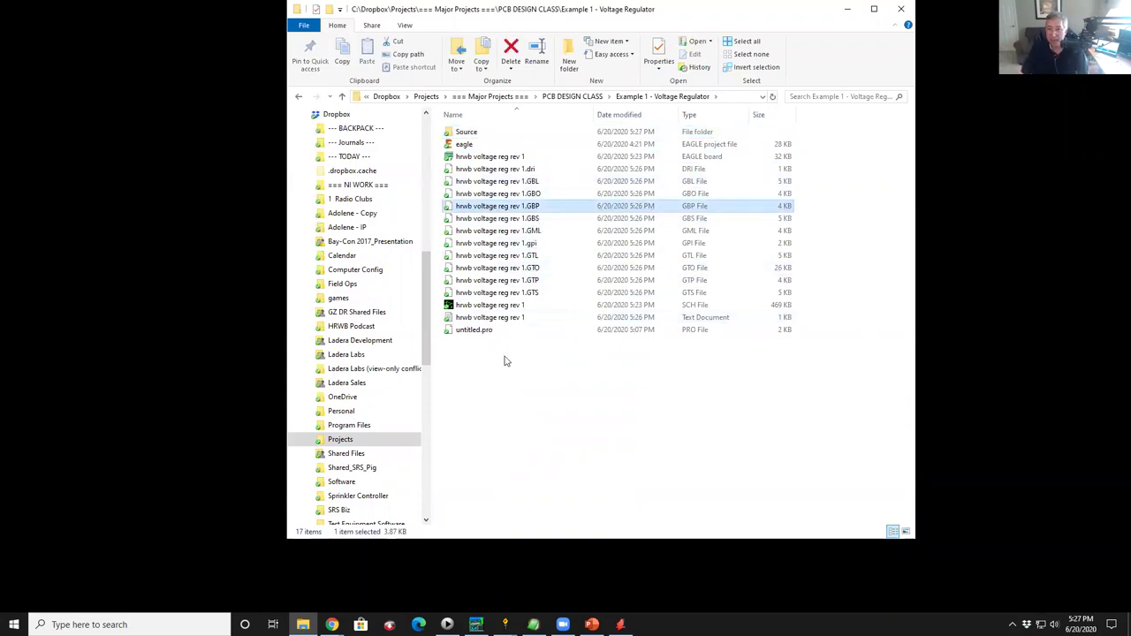
pyautogui.click(480, 309)
pyautogui.moveTo(480, 311); pyautogui.dragTo(482, 134)
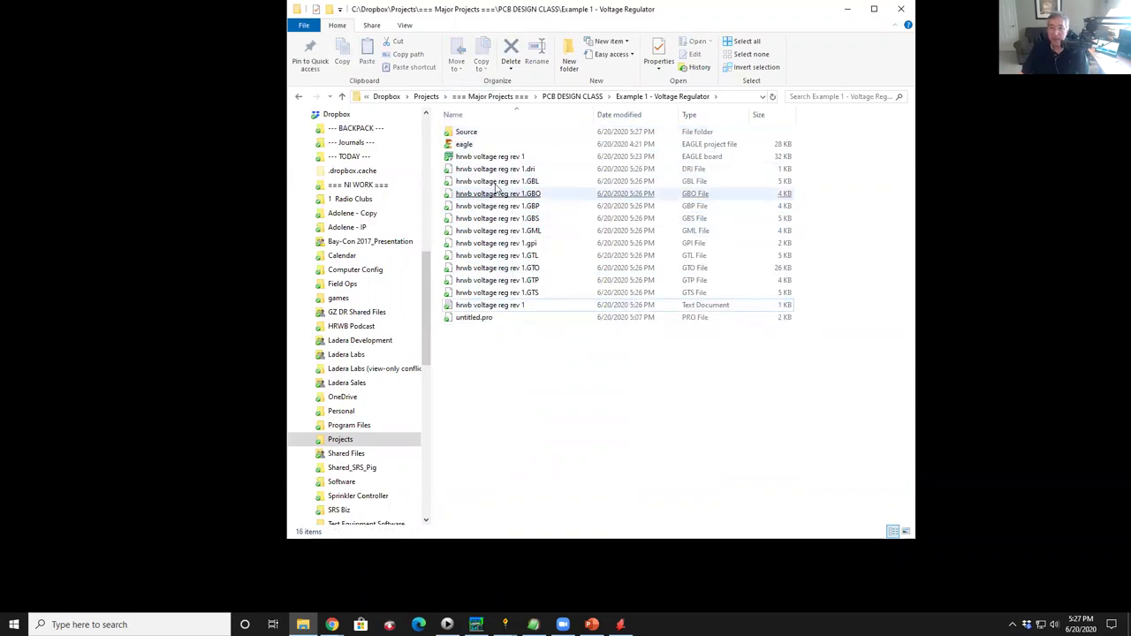
pyautogui.click(471, 156)
pyautogui.moveTo(471, 157); pyautogui.dragTo(467, 132)
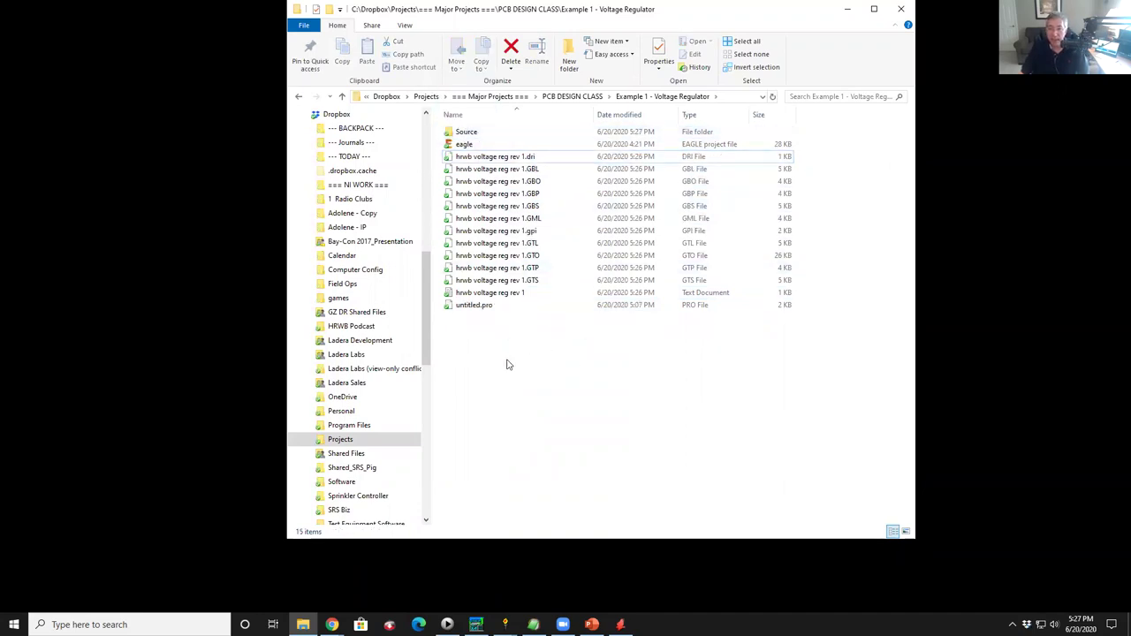
# Create a second folder named Sent to Fab alongside Source.
pyautogui.moveTo(514, 362); pyautogui.dragTo(471, 372)
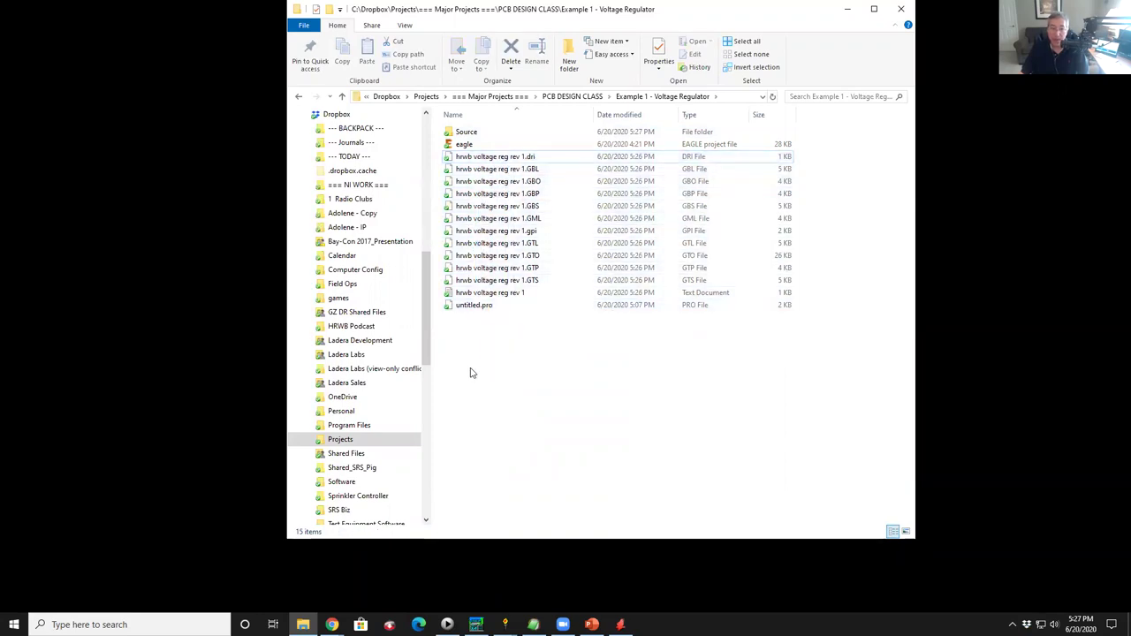
pyautogui.rightClick(492, 342)
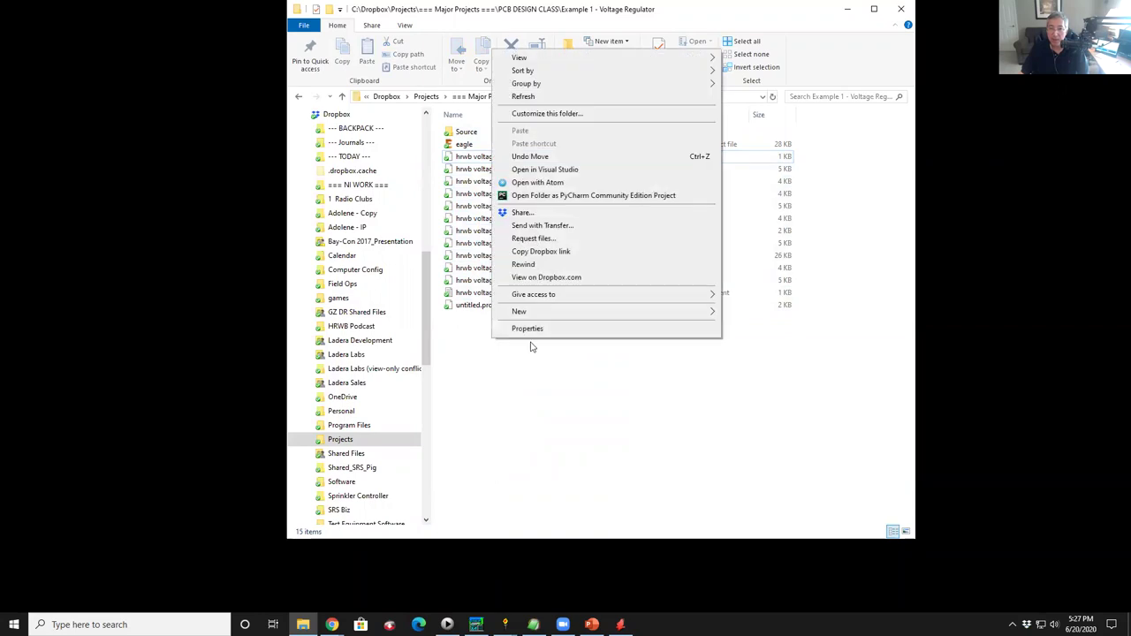
pyautogui.moveTo(608, 312)
pyautogui.click(750, 312)
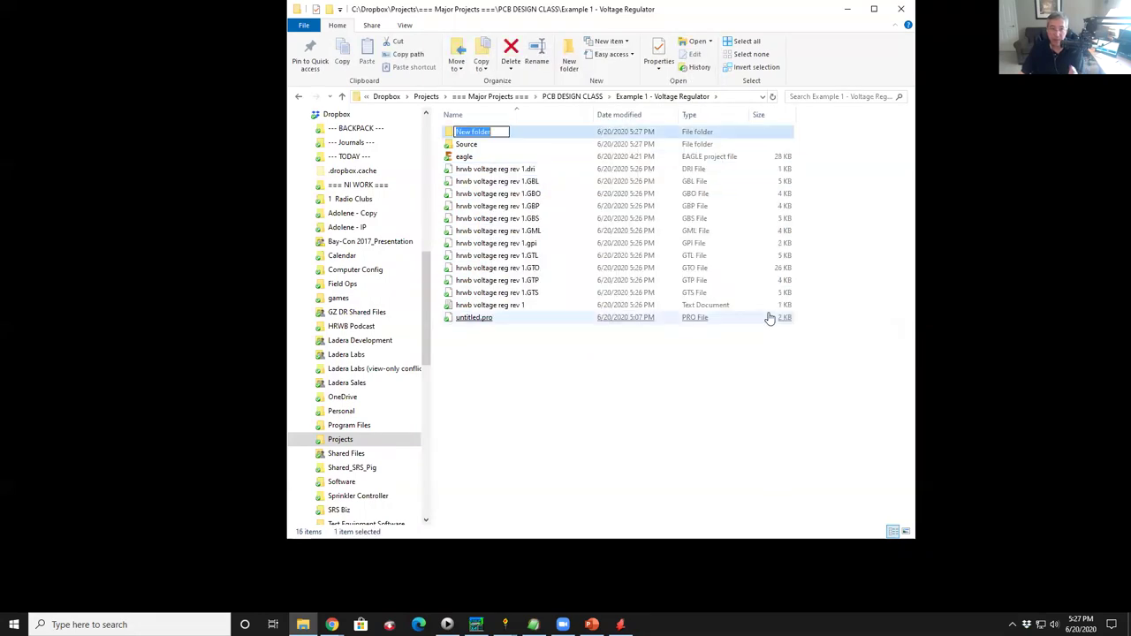
pyautogui.write('Sent to Fab')
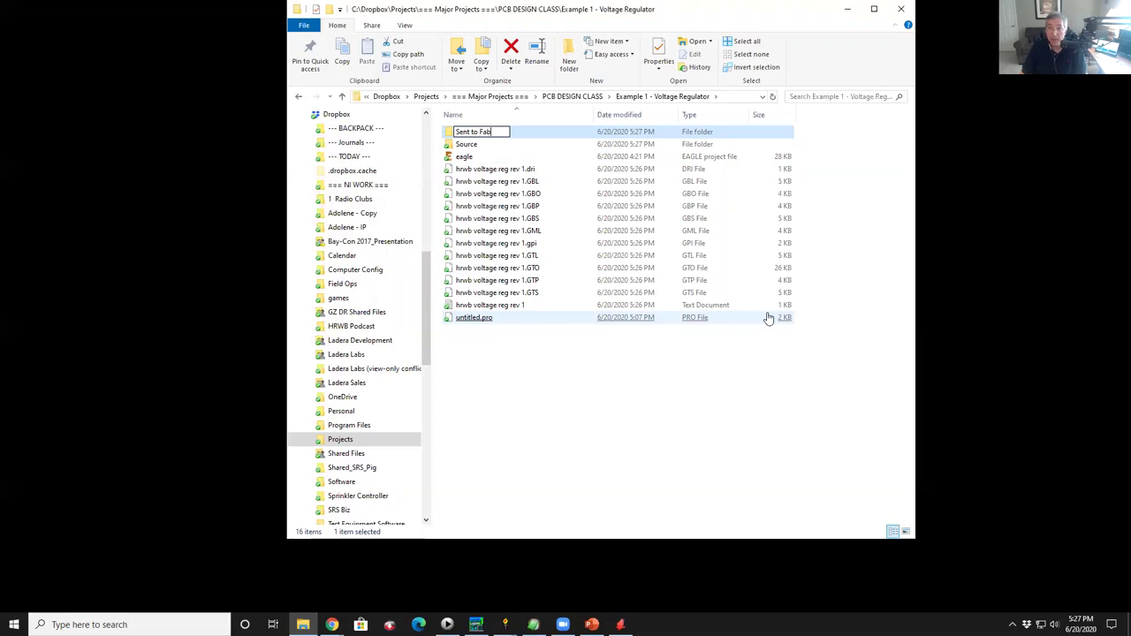
pyautogui.click(707, 410)
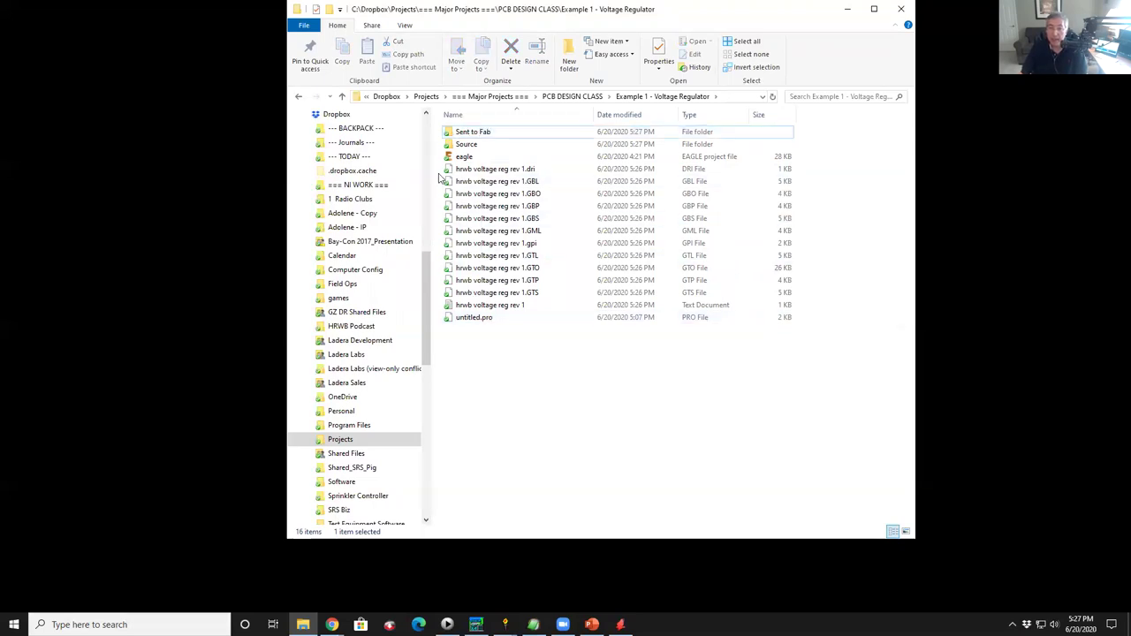
# Move all generated files, from hrwb voltage reg rev 1.dri through the text document, into Sent to Fab, and look through them there.
pyautogui.moveTo(440, 168); pyautogui.dragTo(725, 317)
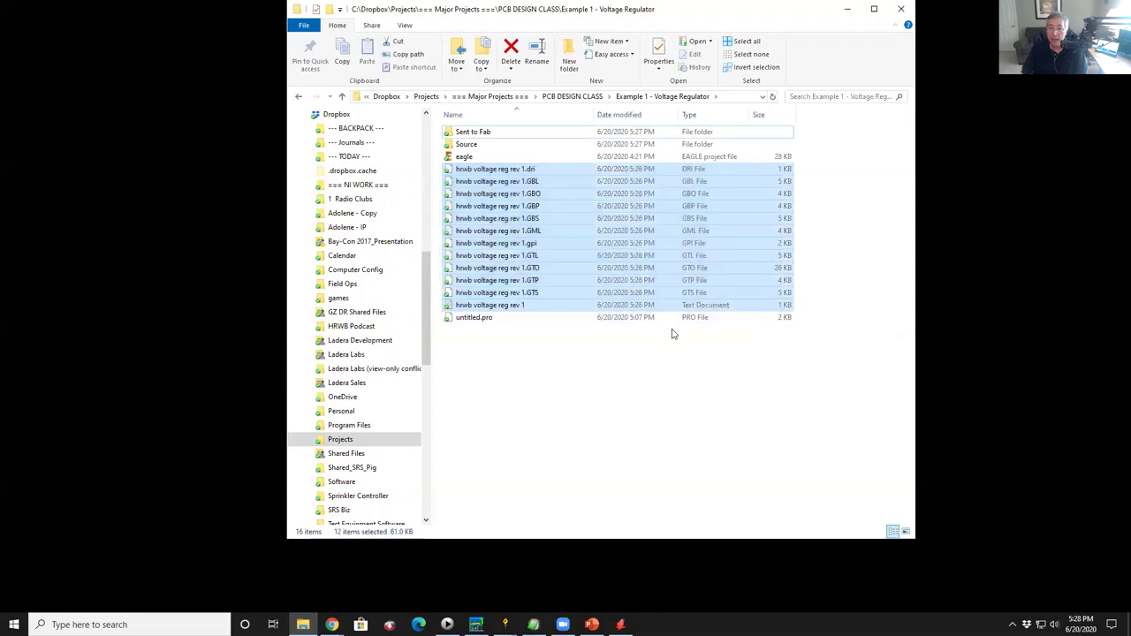
pyautogui.moveTo(529, 256); pyautogui.dragTo(475, 136)
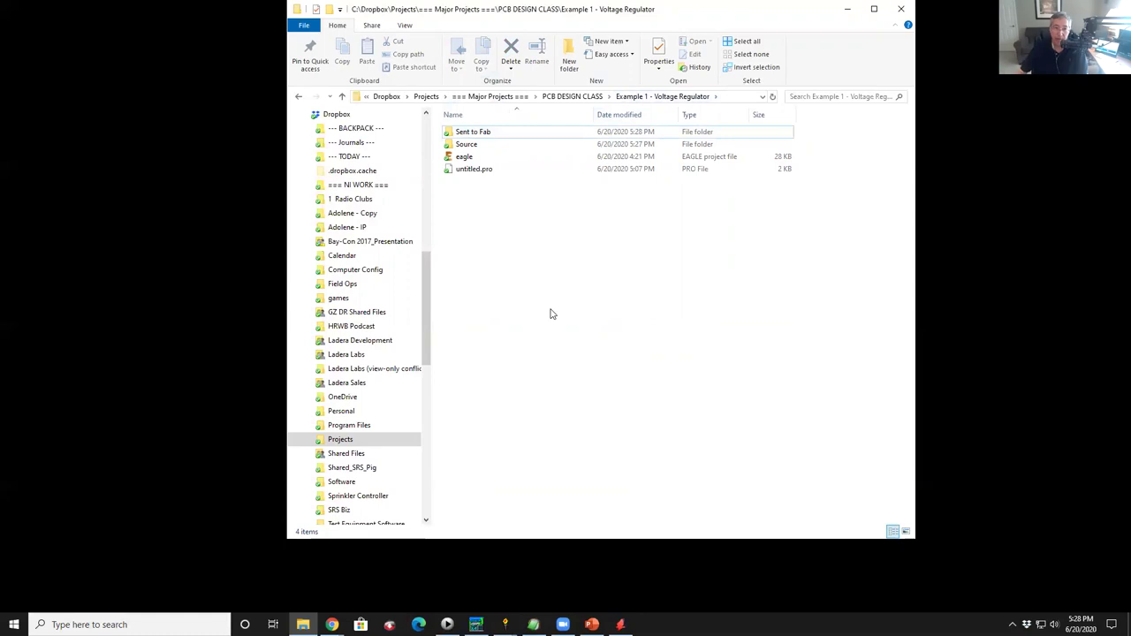
pyautogui.doubleClick(464, 132)
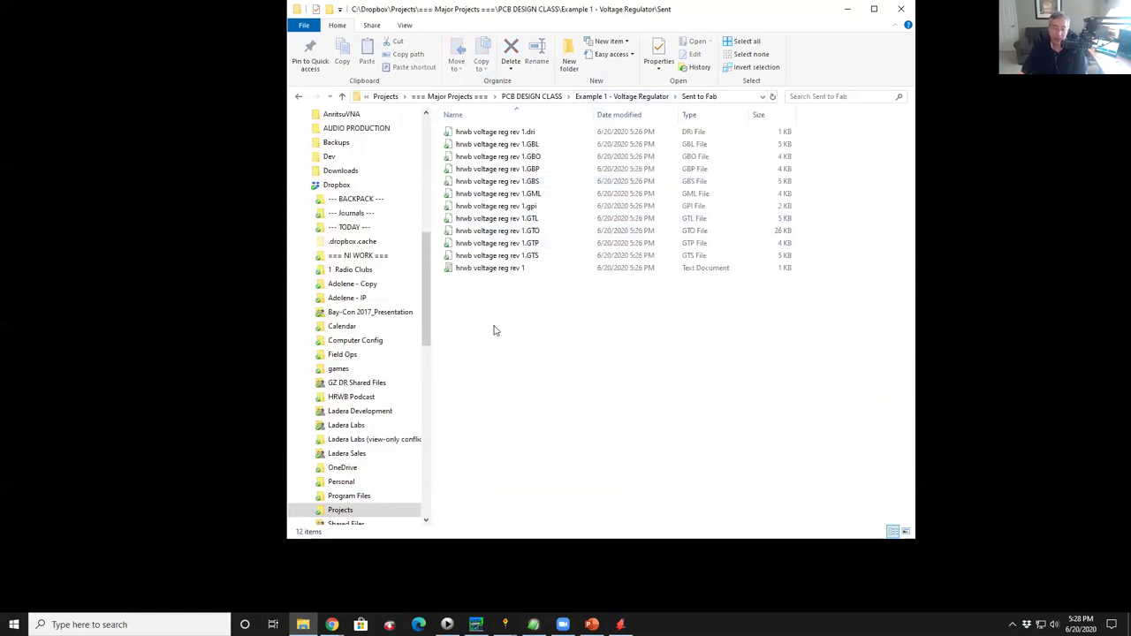
pyautogui.click(682, 183)
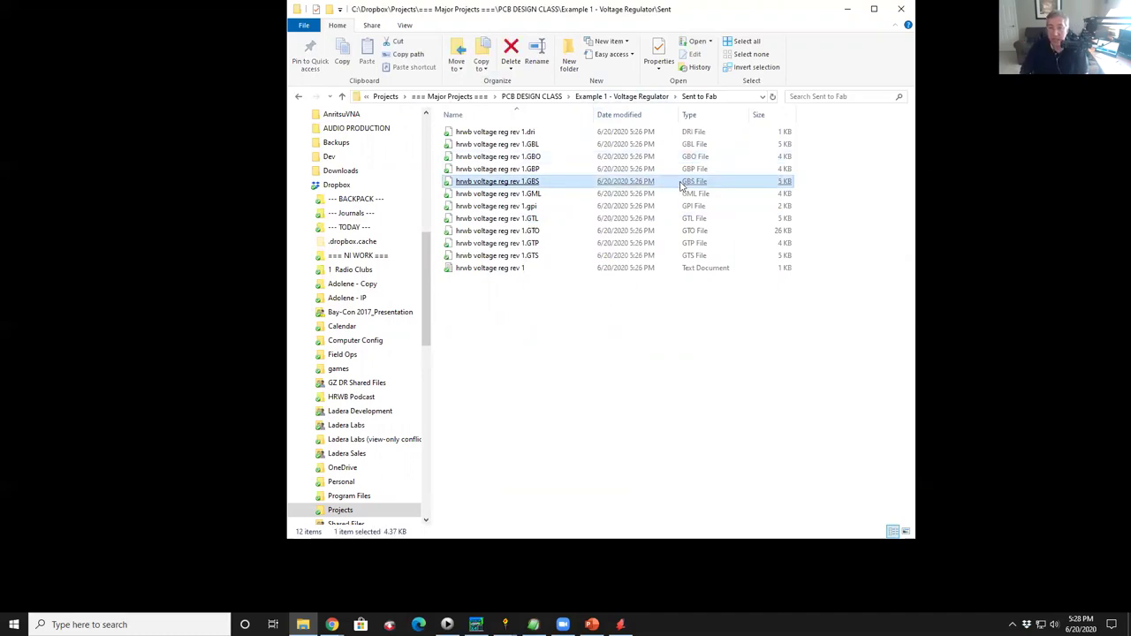
pyautogui.click(532, 146)
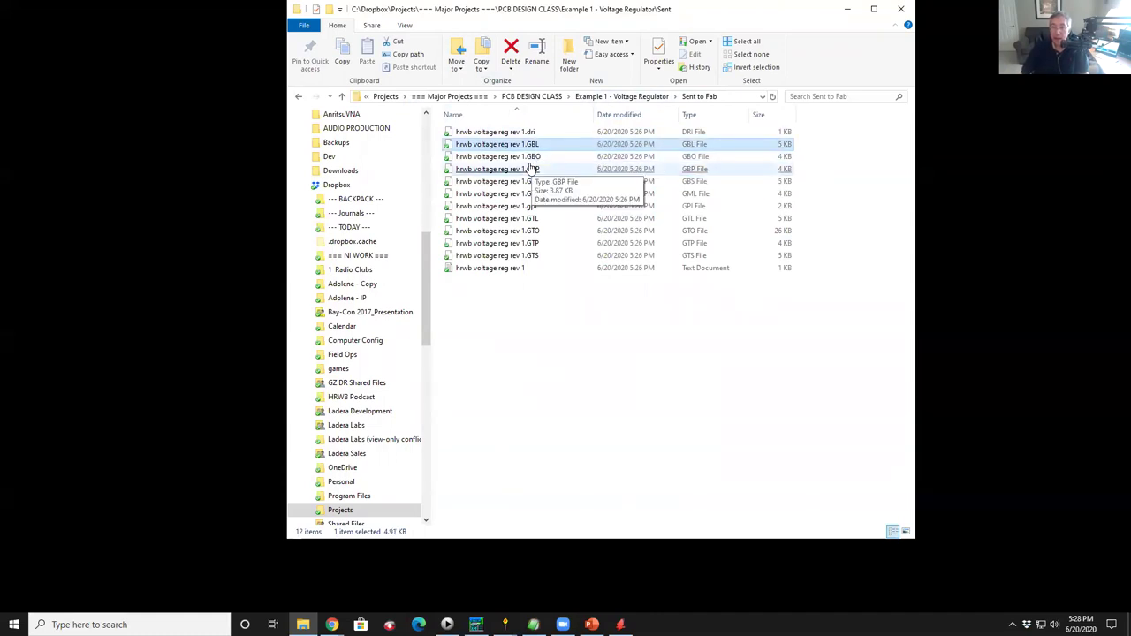
pyautogui.click(534, 158)
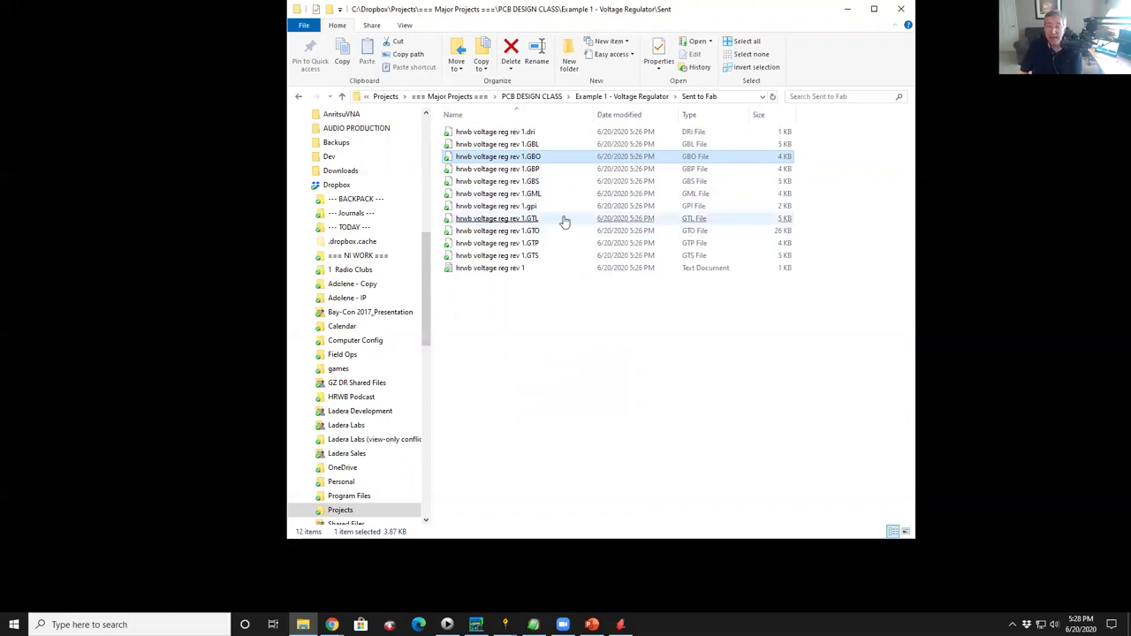
# Compress all files in Sent to Fab into one zip archive, keeping the name hrwb voltage reg rev 1.
pyautogui.click(548, 307)
pyautogui.moveTo(548, 307); pyautogui.dragTo(450, 116)
pyautogui.rightClick(492, 186)
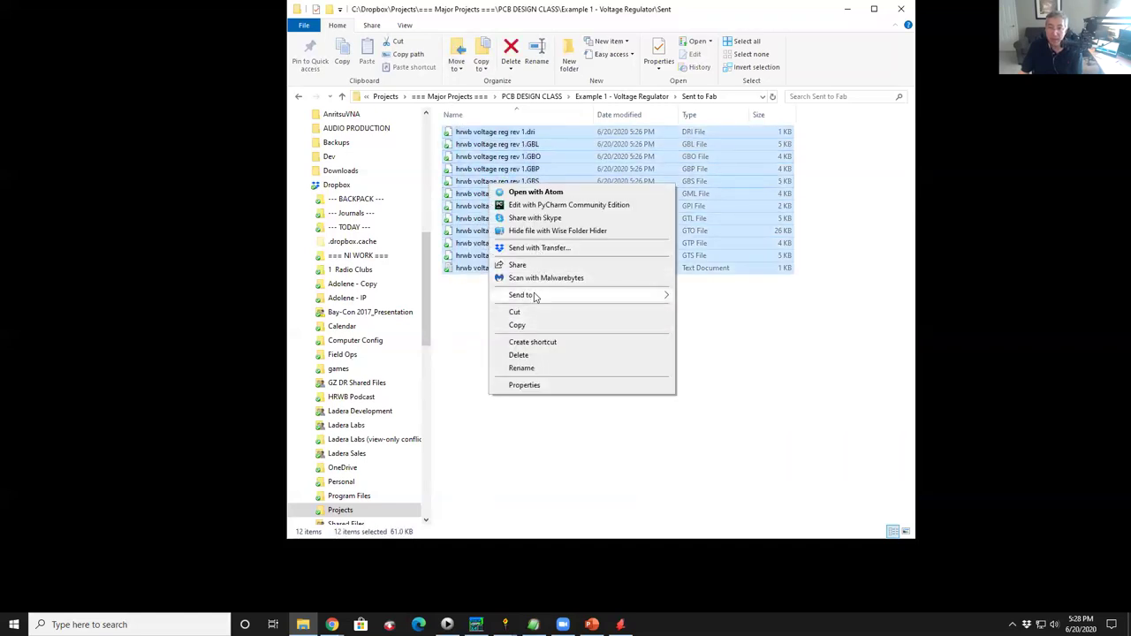
pyautogui.moveTo(536, 297)
pyautogui.click(729, 324)
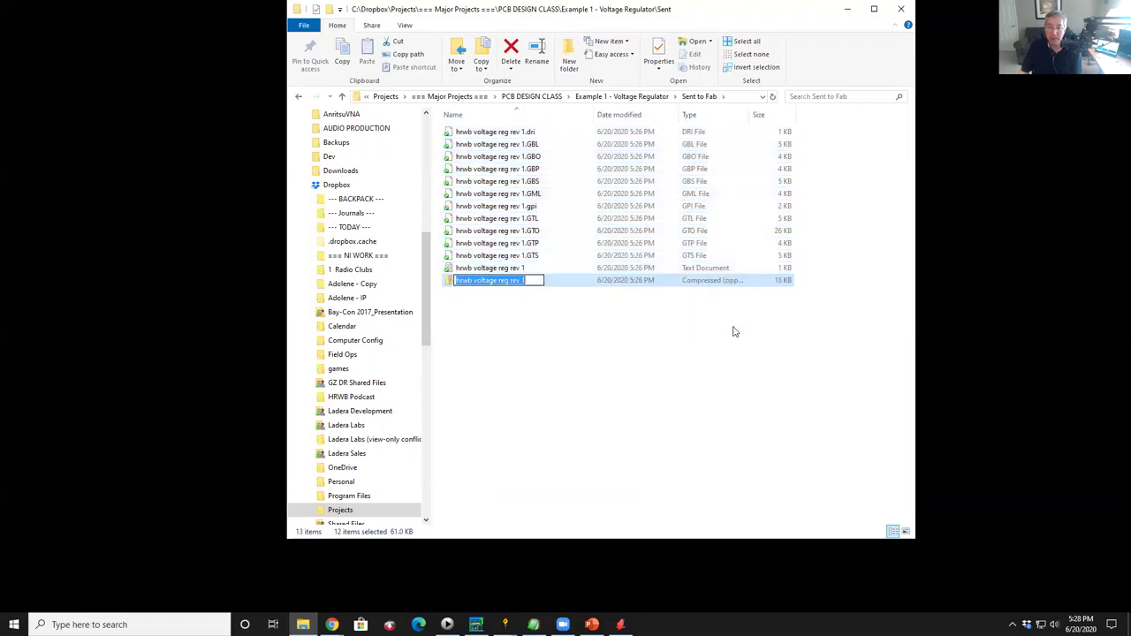
pyautogui.press('Return')
pyautogui.click(604, 381)
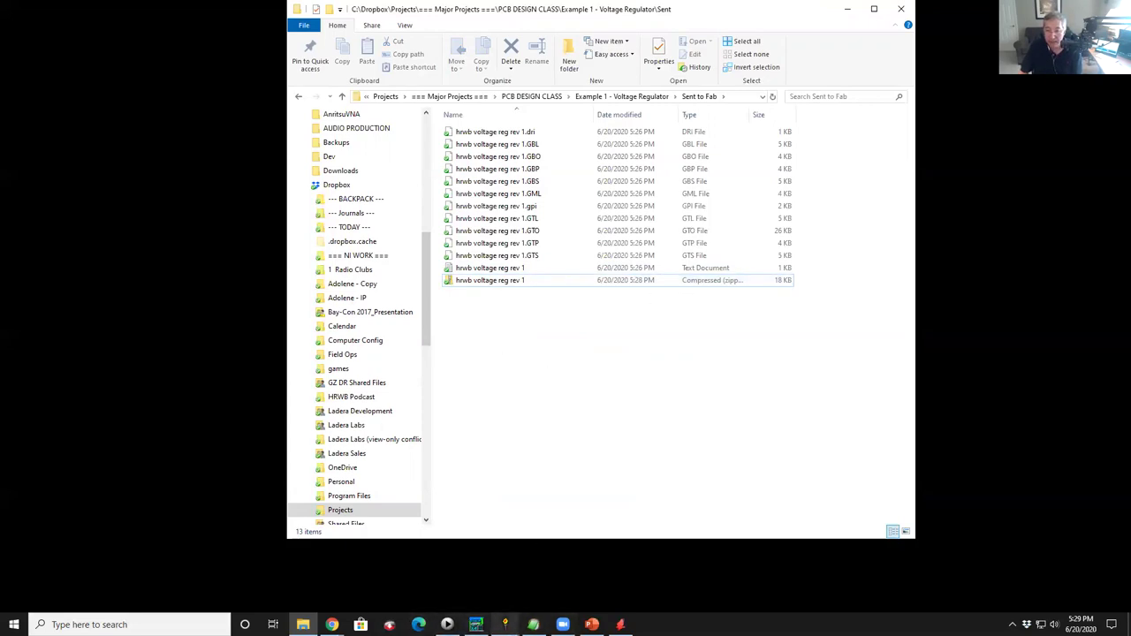
# Switch to the Chrome window showing the Digi-Key capacitor page and load jlcpcb.com in its place.
pyautogui.click(332, 624)
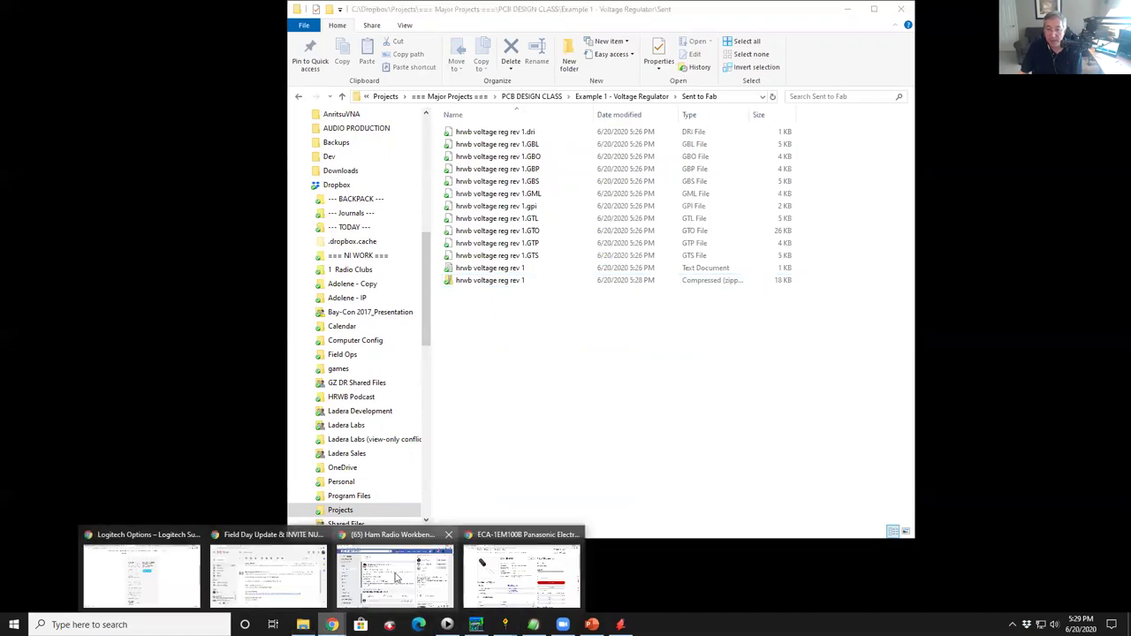
pyautogui.click(501, 591)
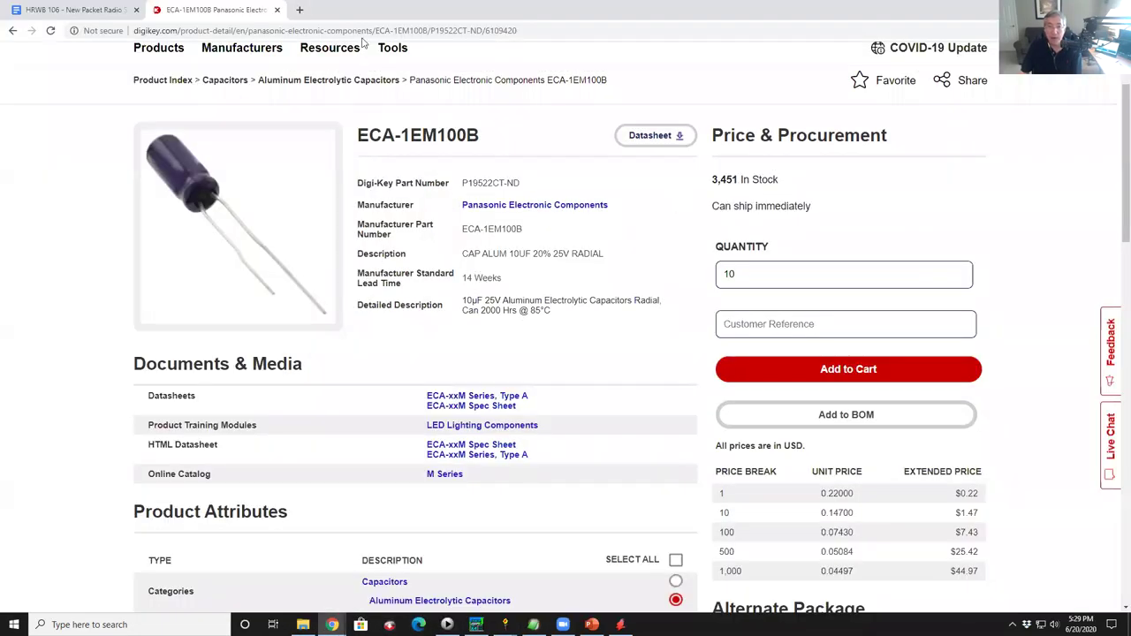
pyautogui.click(409, 32)
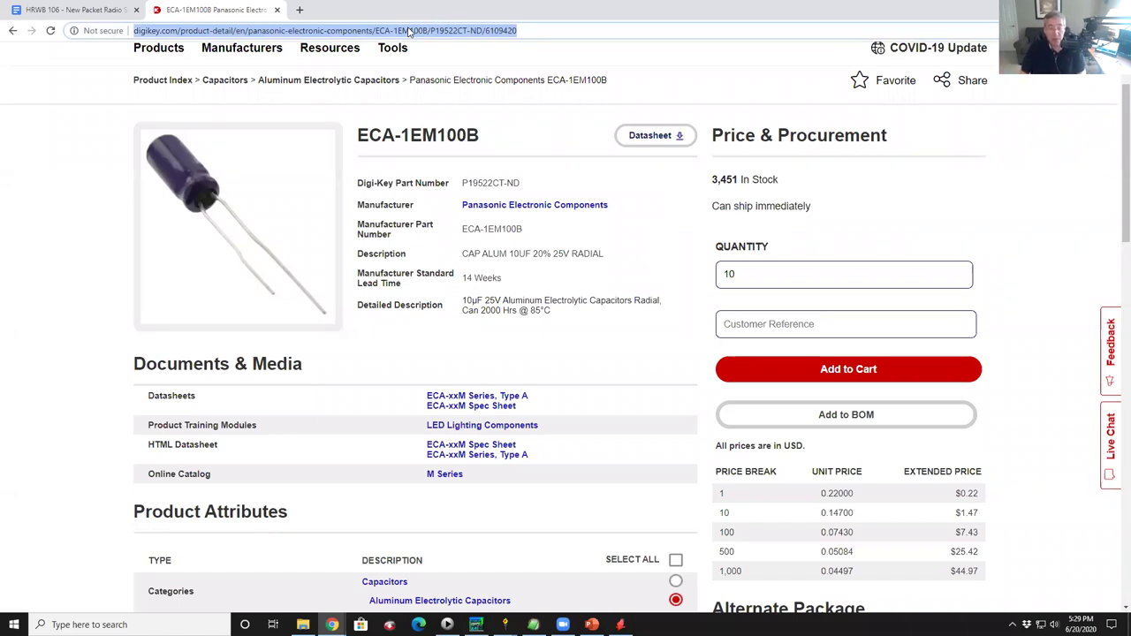
pyautogui.write('jlcpcb')
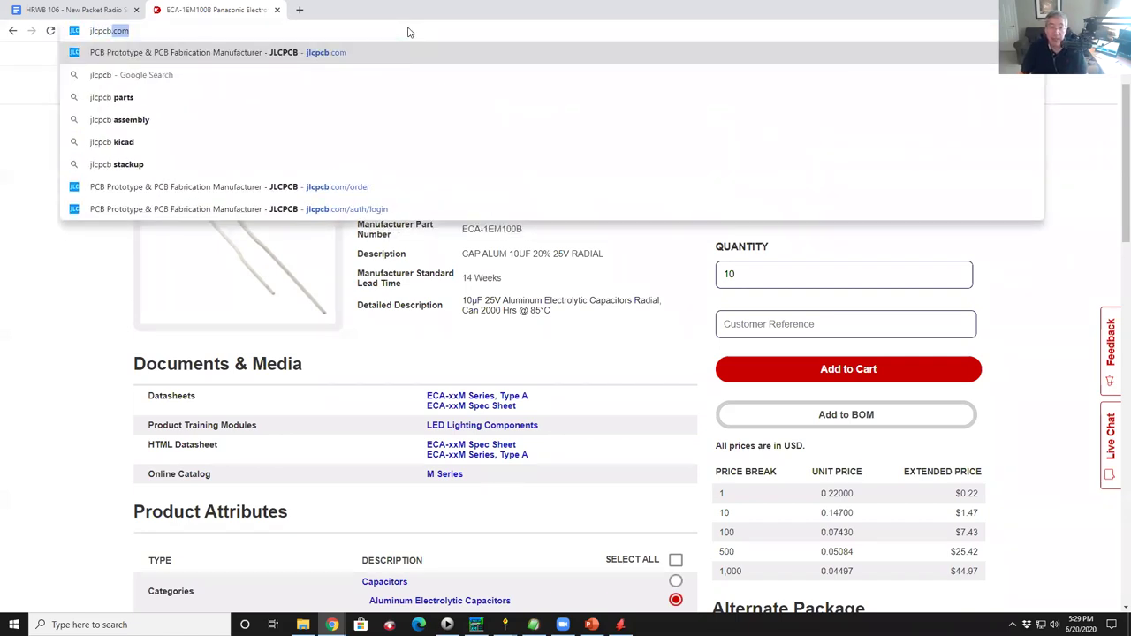
pyautogui.press('Return')
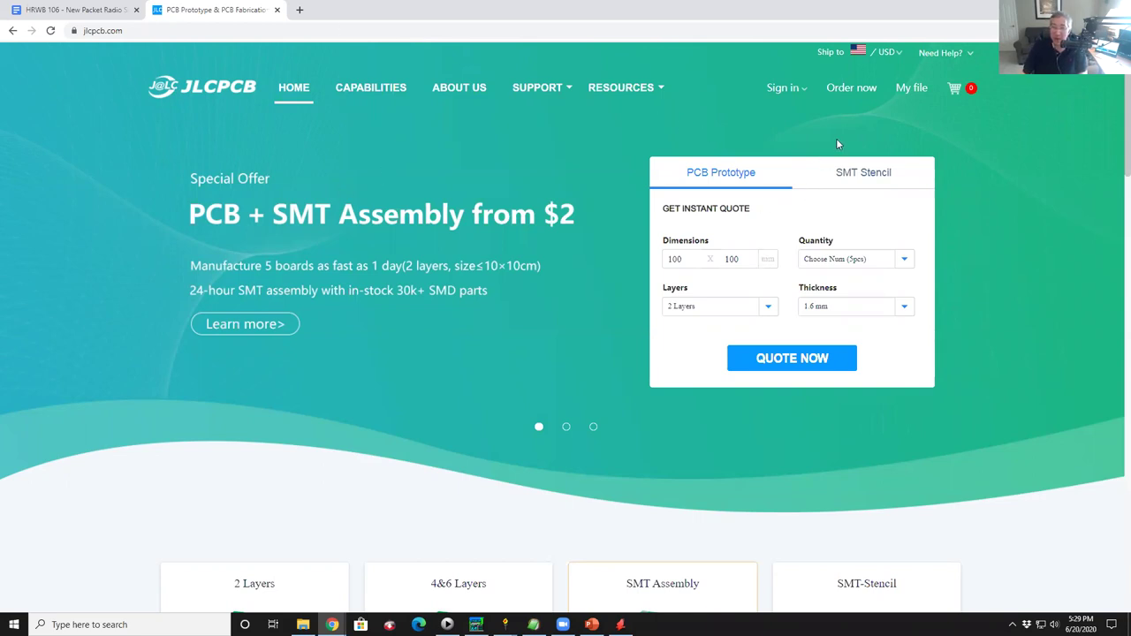
# Sign in to the JLCPCB account and request a quote for a 2-layer PCB prototype.
pyautogui.click(795, 115)
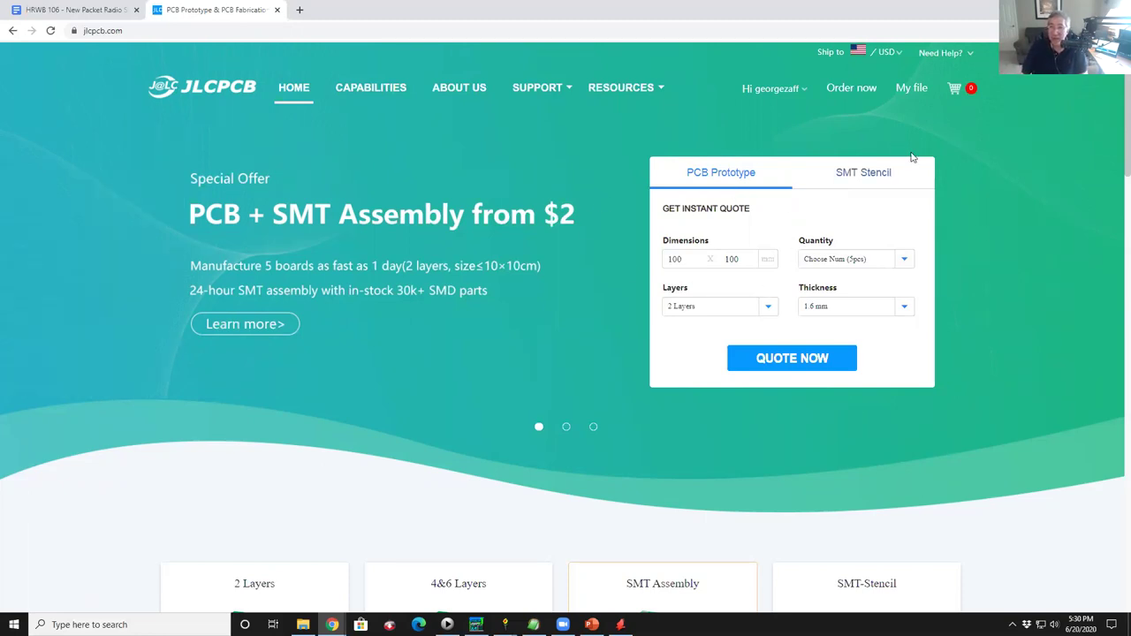
pyautogui.click(793, 359)
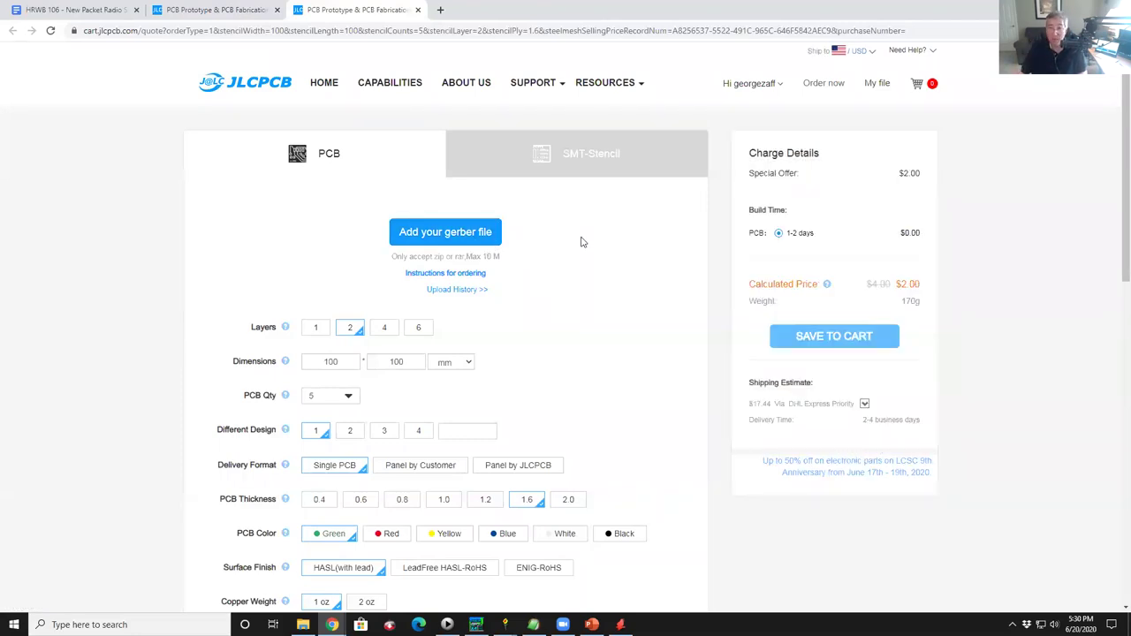
# Start adding the Gerber file and browse Disc C through Dropbox, Projects, === Major Projects === and PCB DESIGN CLASS to Example 1 - Voltage Regulator.
pyautogui.click(438, 233)
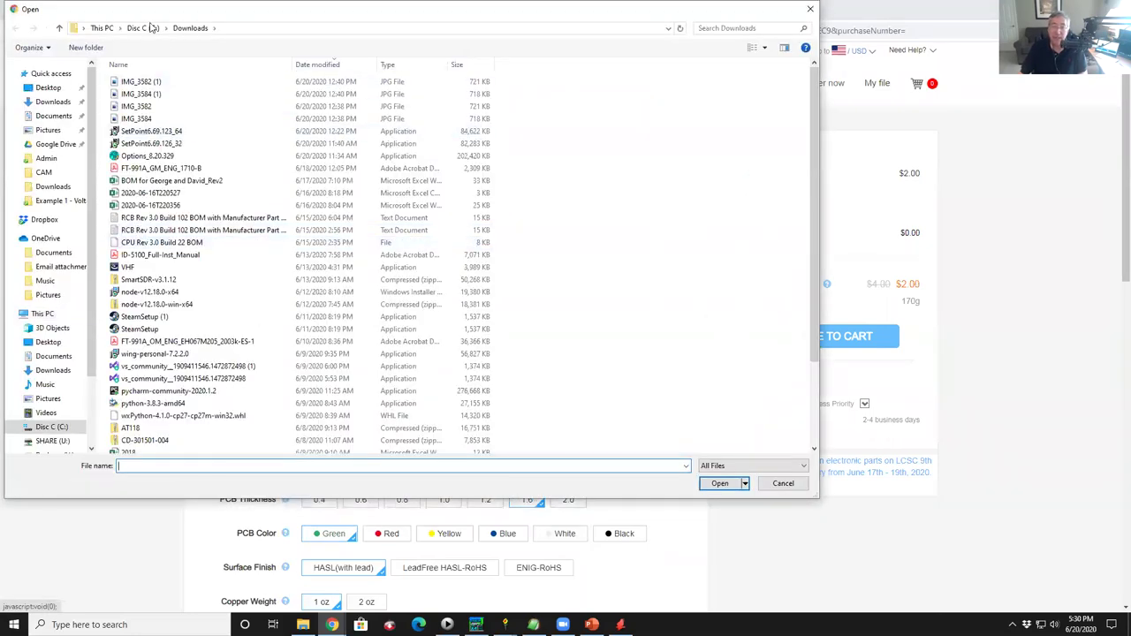
pyautogui.click(146, 27)
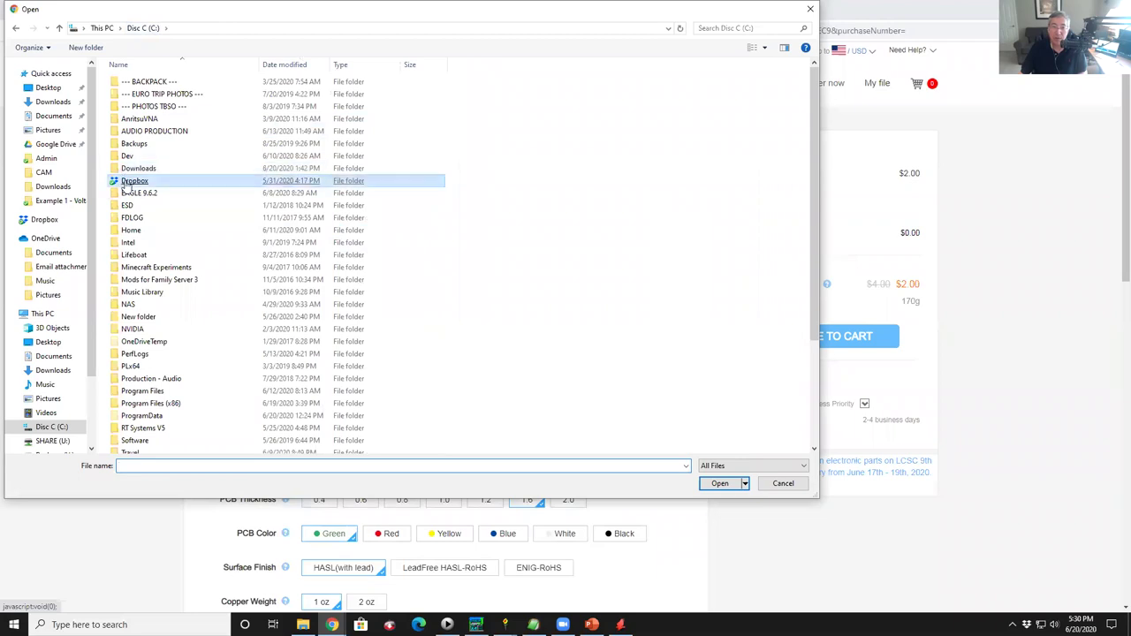
pyautogui.doubleClick(129, 181)
pyautogui.doubleClick(137, 357)
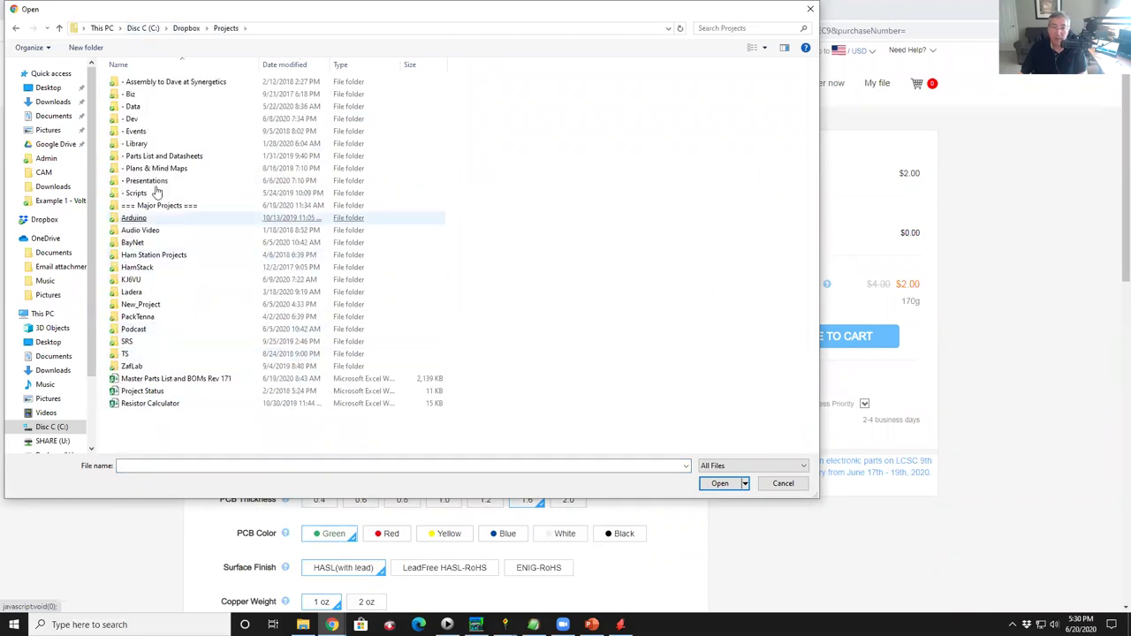
pyautogui.doubleClick(150, 205)
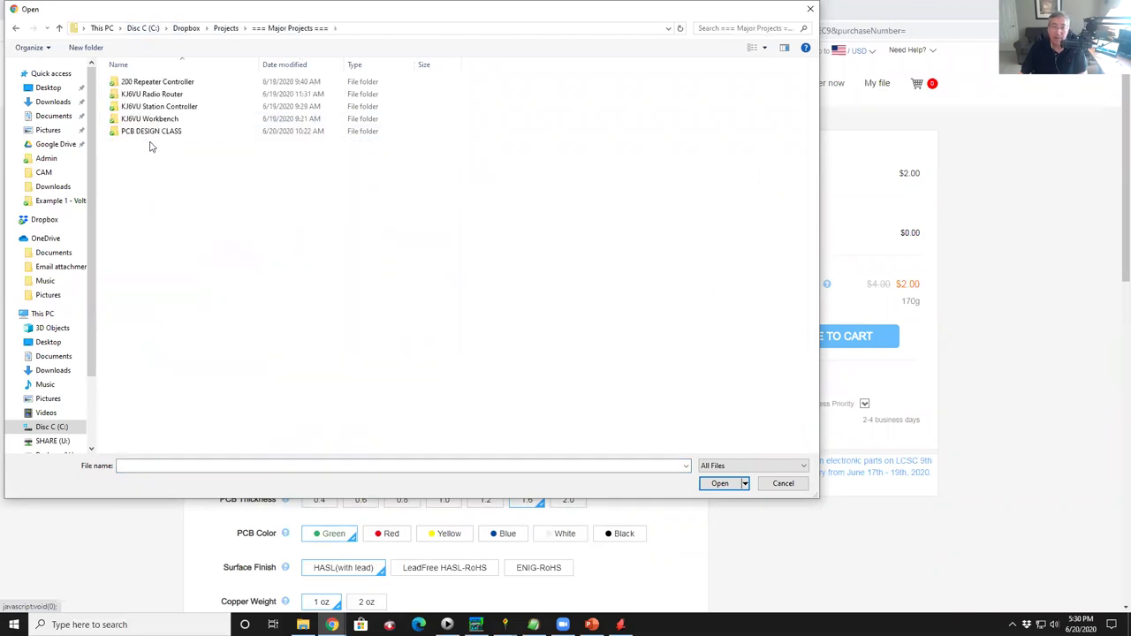
pyautogui.doubleClick(151, 131)
pyautogui.doubleClick(173, 93)
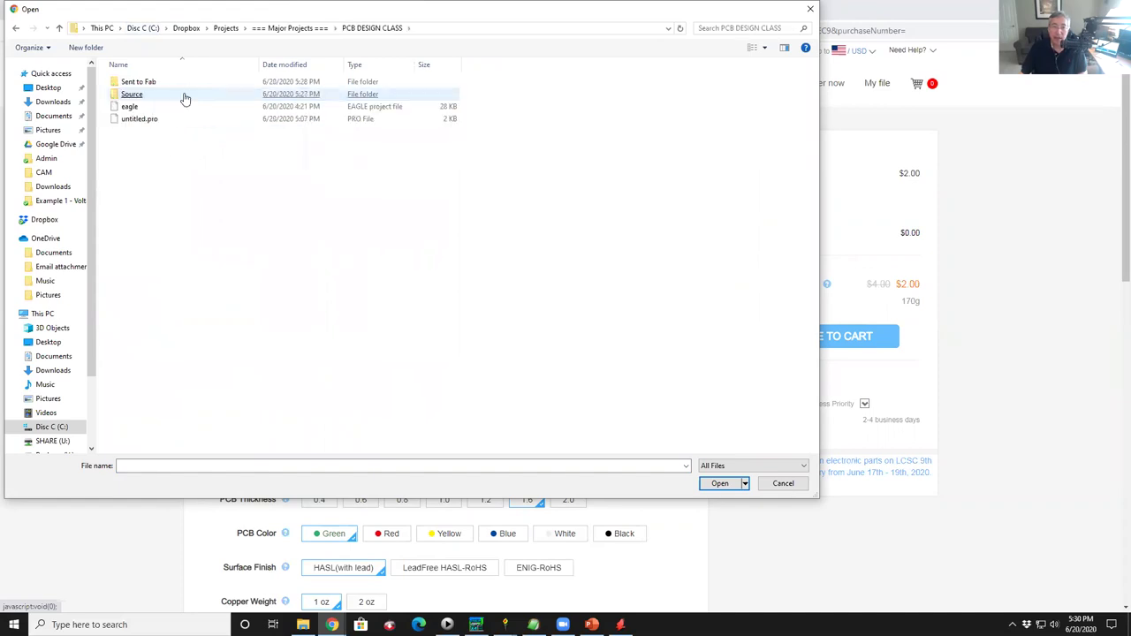
# Upload the hrwb voltage reg rev 1 zip archive from Sent to Fab and open the uploaded board in the Gerber Viewer.
pyautogui.doubleClick(138, 81)
pyautogui.click(155, 230)
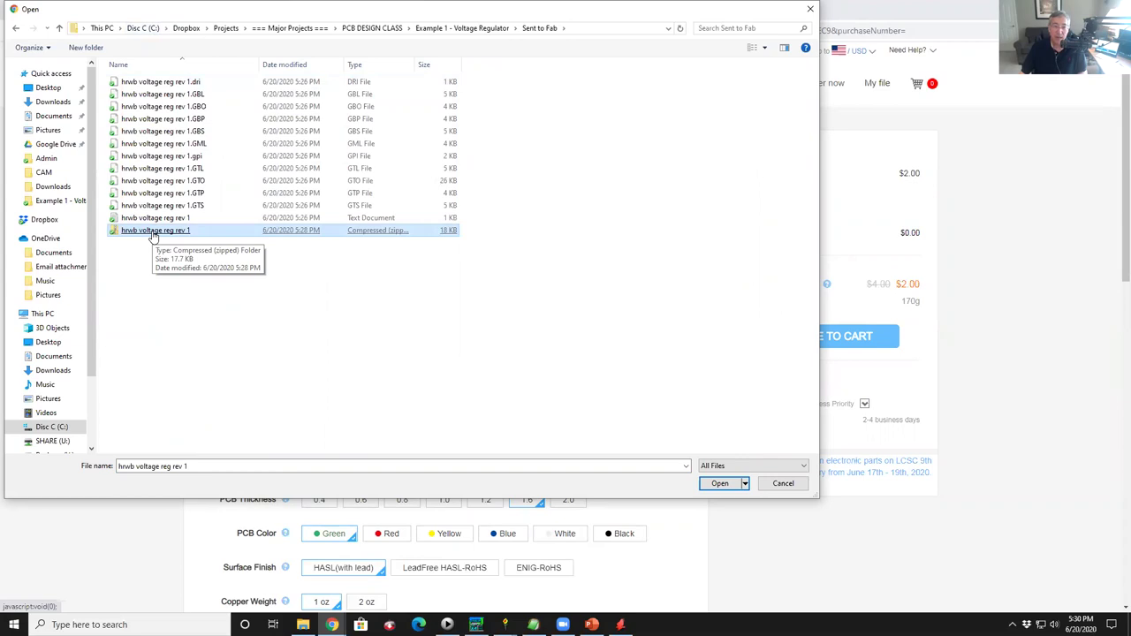
pyautogui.doubleClick(152, 233)
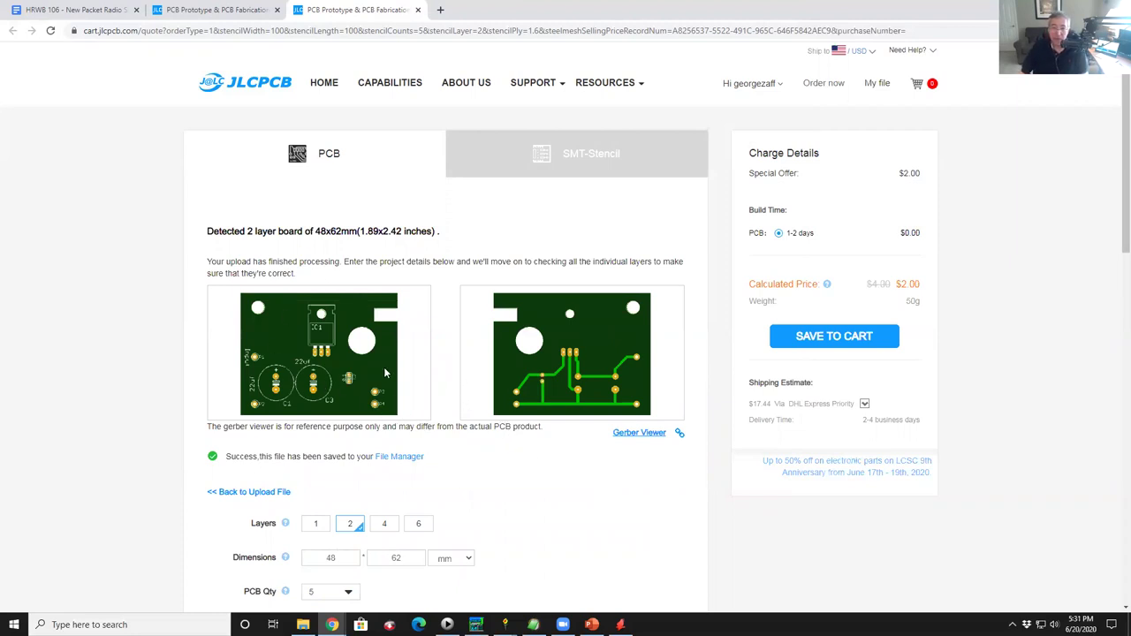
pyautogui.click(638, 433)
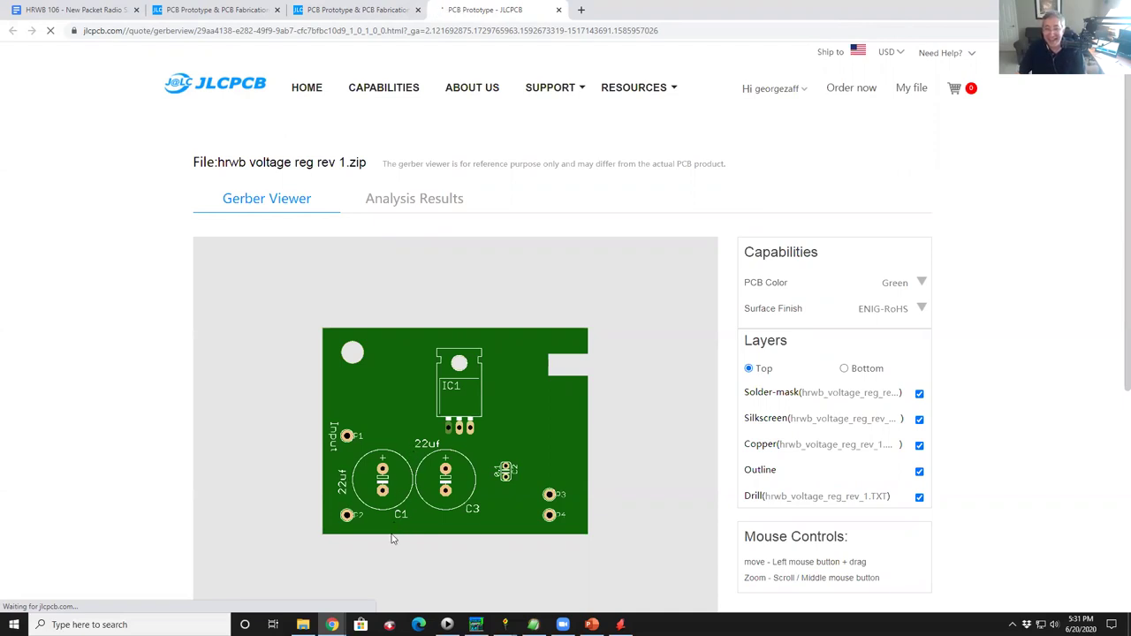
# Inspect the bottom side of the voltage regulator board in the Gerber Viewer, and return to the top side.
pyautogui.scroll(-1, 385, 486)
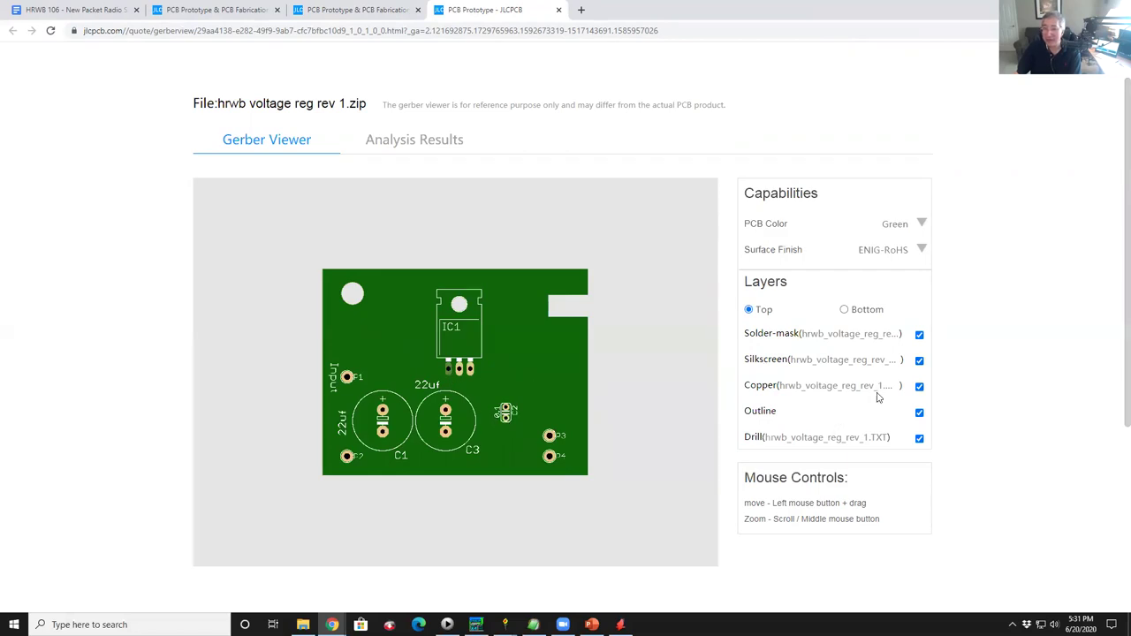
pyautogui.scroll(-3, 880, 397)
pyautogui.scroll(2, 872, 403)
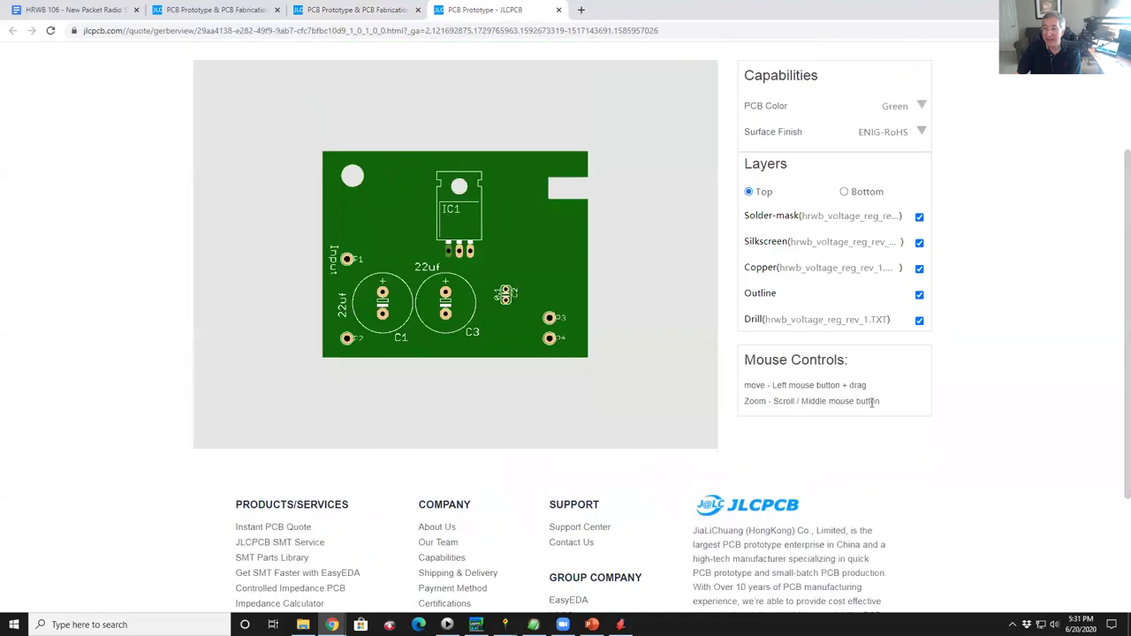
pyautogui.click(865, 195)
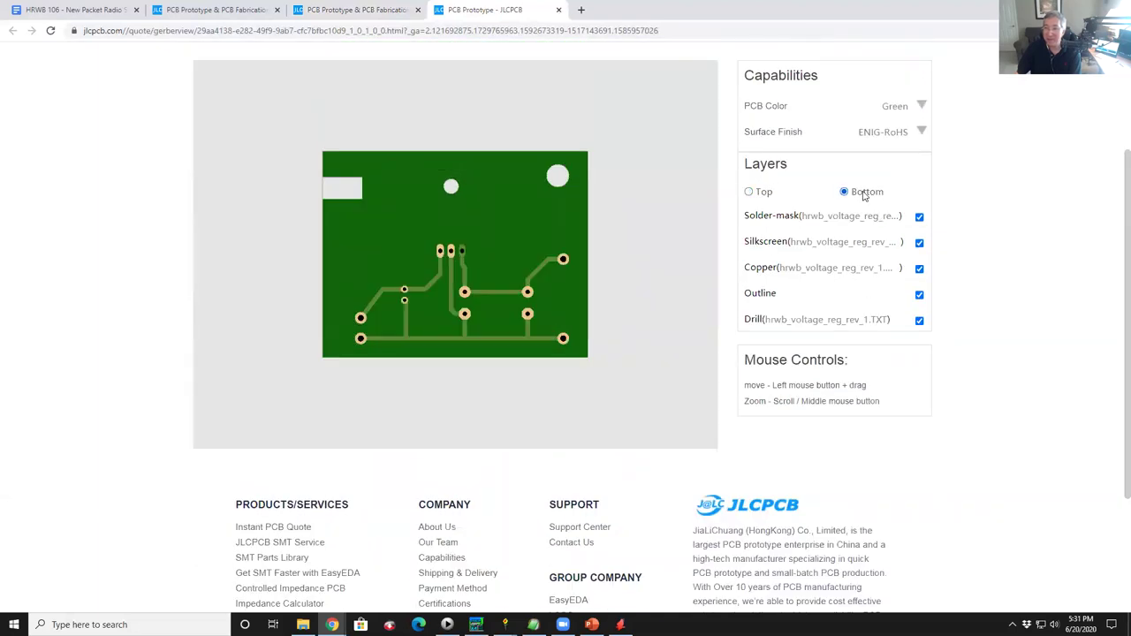
pyautogui.click(745, 192)
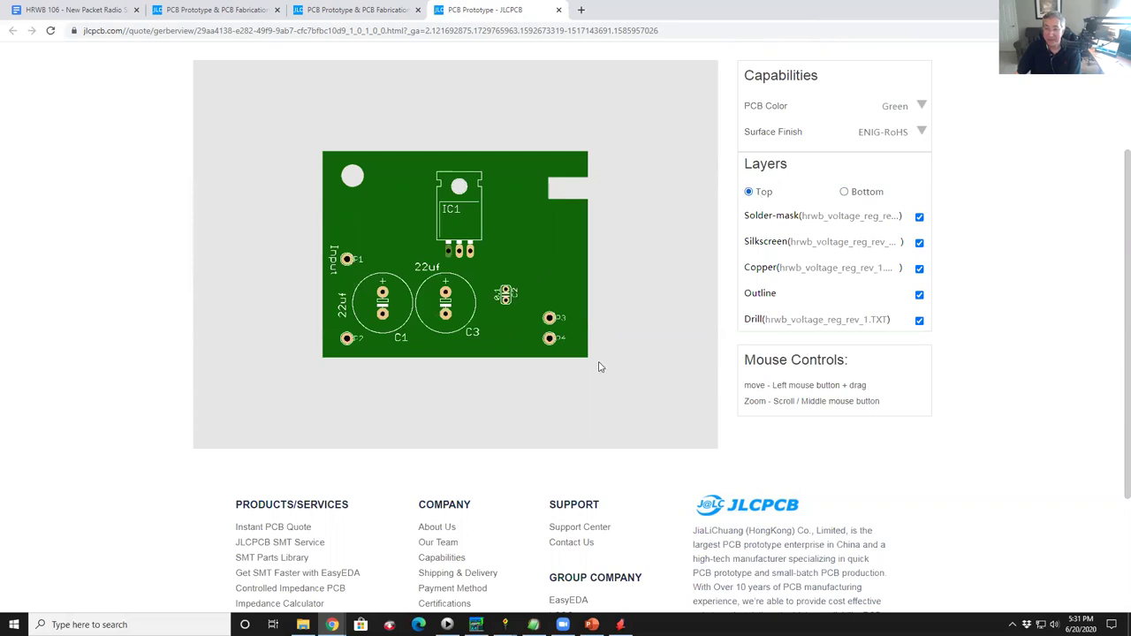
pyautogui.scroll(5, 559, 405)
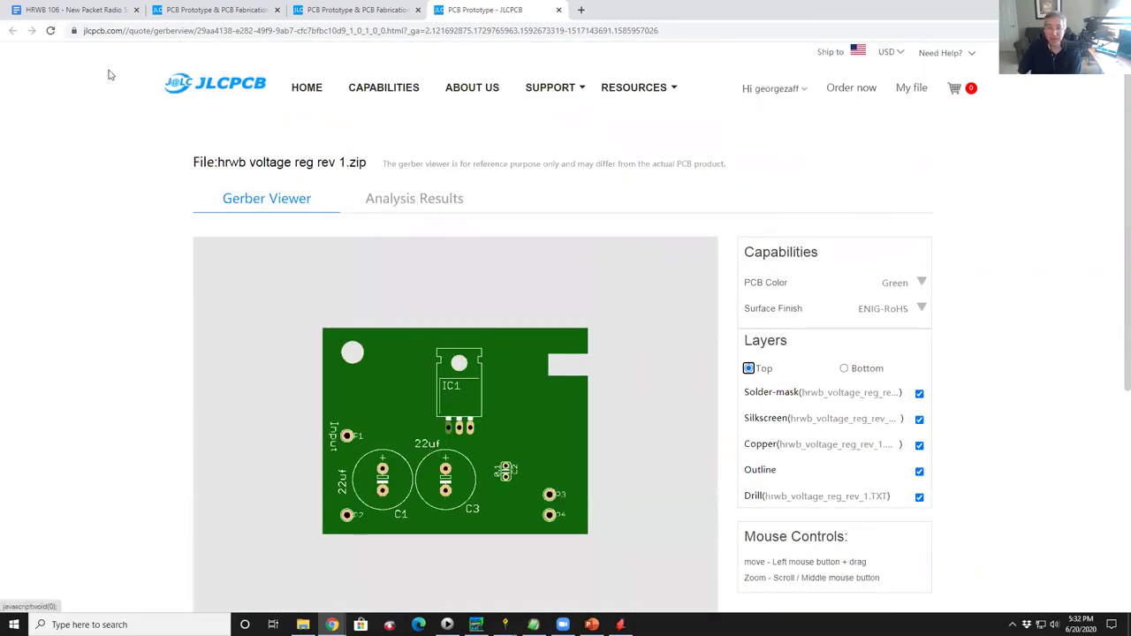
# Go back to the JLCPCB quote page for the uploaded board and review its layer, dimension and quantity options.
pyautogui.click(358, 14)
pyautogui.scroll(-2, 452, 274)
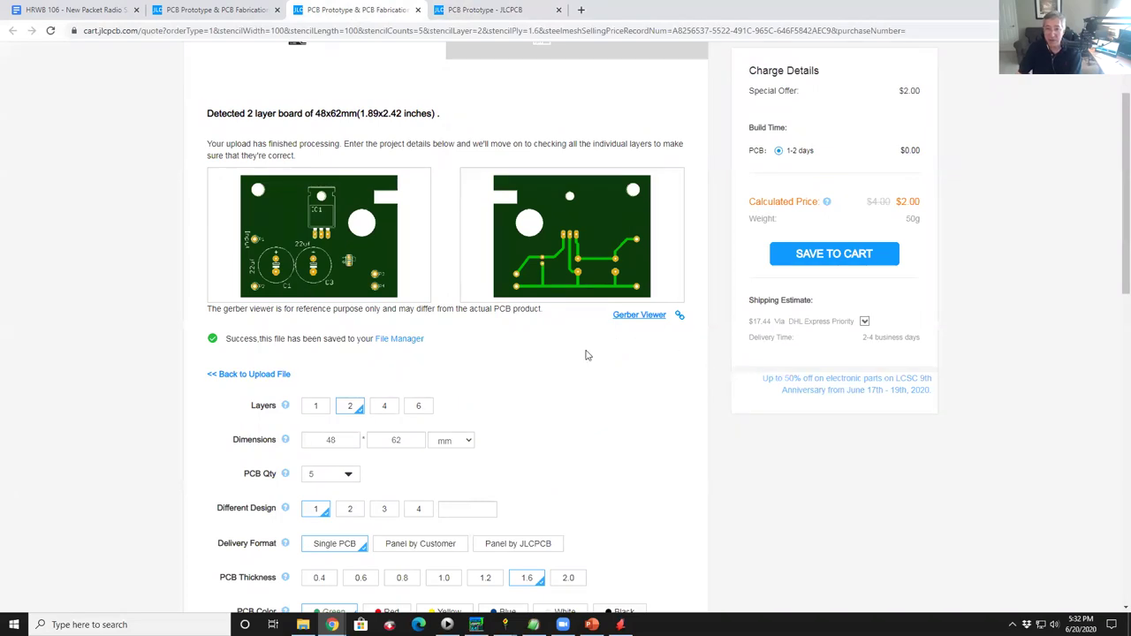
# Examine the enlarged previews of both sides of the uploaded two-layer board.
pyautogui.scroll(-2, 575, 358)
pyautogui.scroll(1, 570, 353)
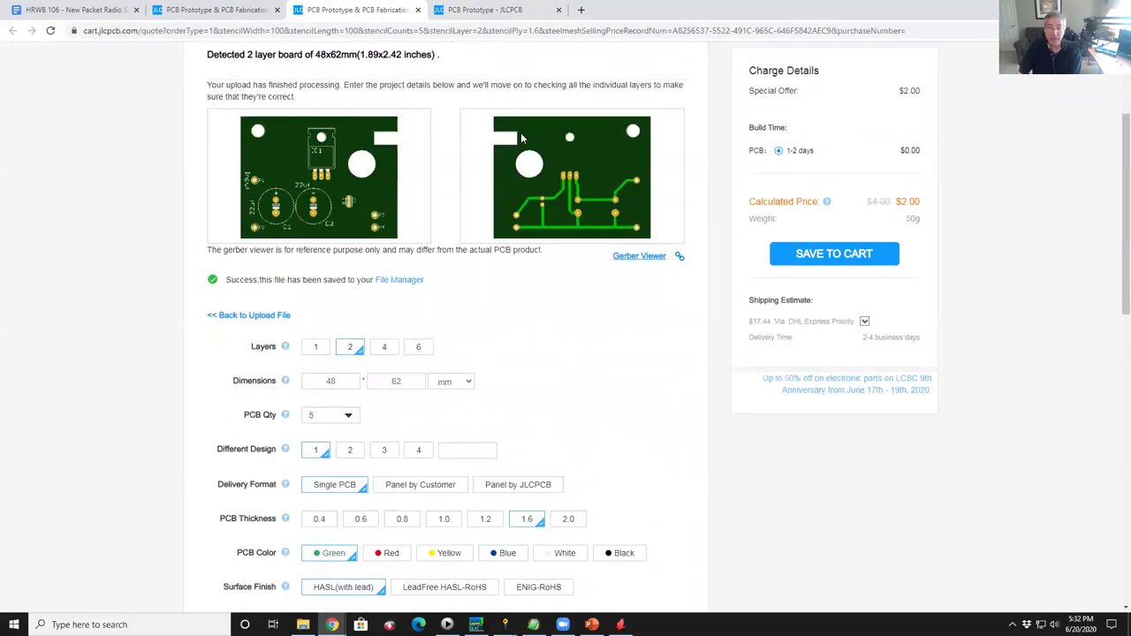
pyautogui.scroll(2, 367, 449)
pyautogui.scroll(-1, 318, 422)
pyautogui.keyDown('ctrl'); pyautogui.scroll(3, 321, 412); pyautogui.keyUp('ctrl')
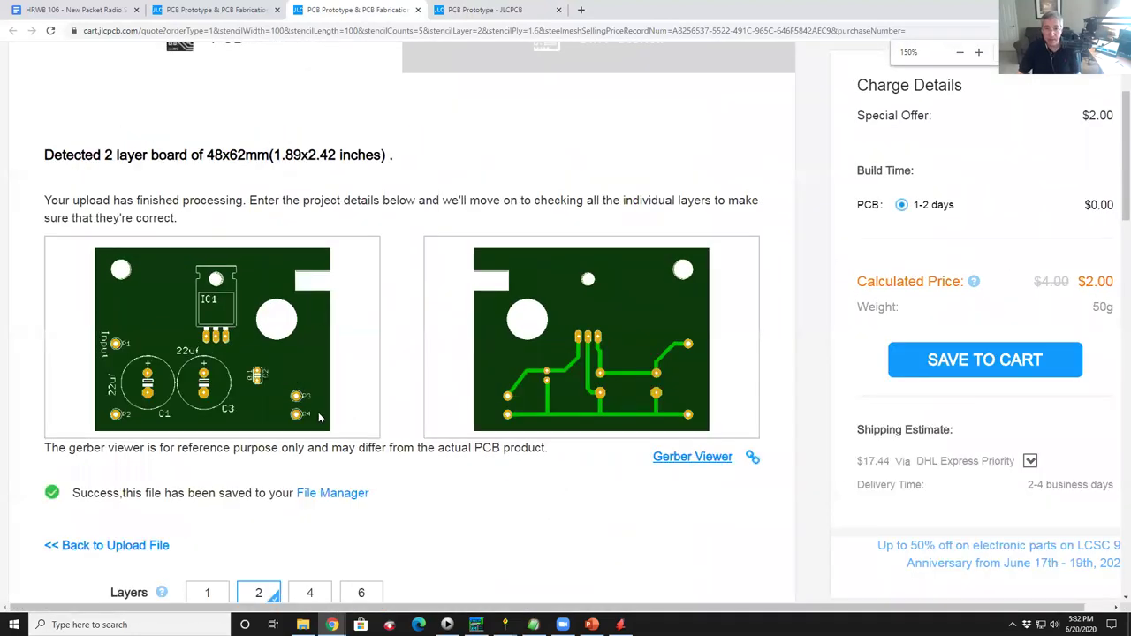
pyautogui.scroll(1, 318, 423)
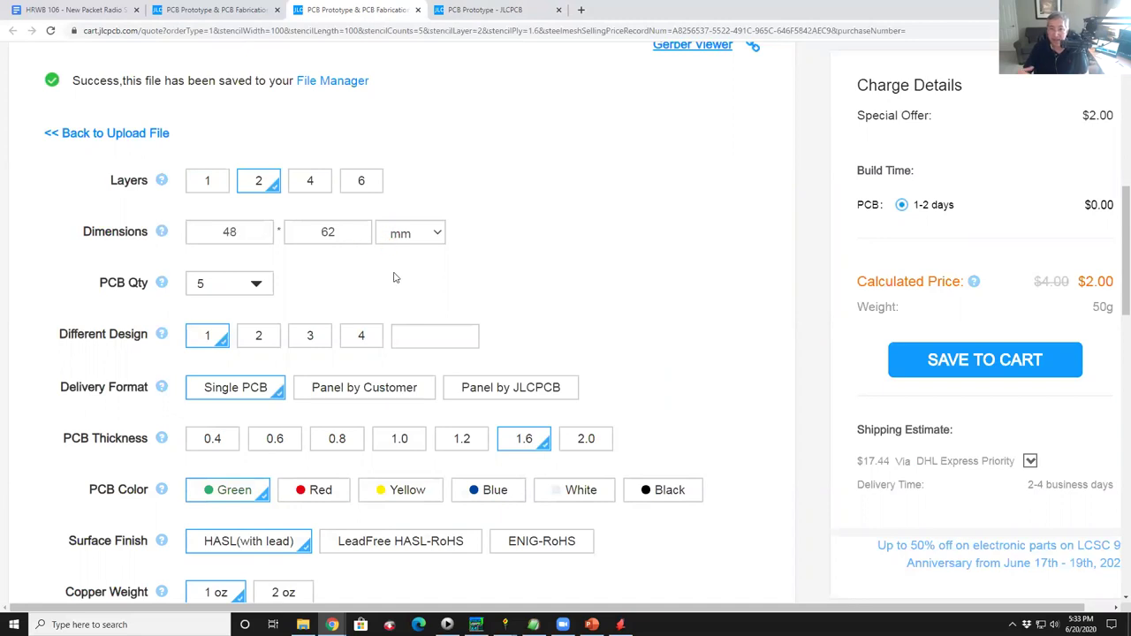
# Review the selectable PCB quantities for the board without choosing a different one.
pyautogui.click(256, 285)
pyautogui.scroll(-3, 731, 264)
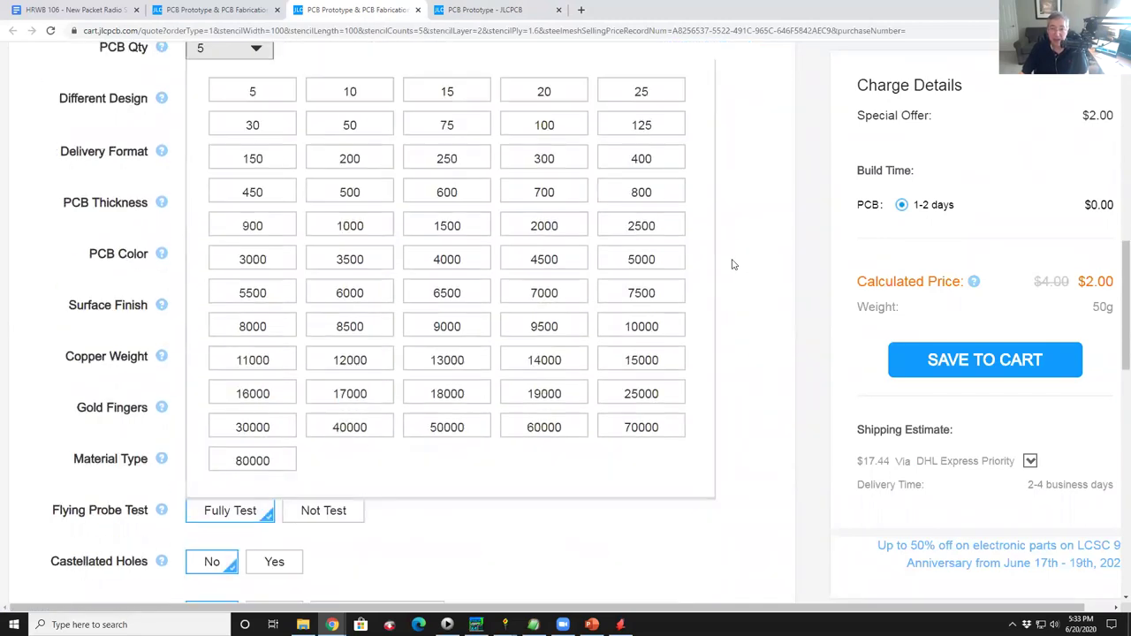
pyautogui.scroll(1, 732, 265)
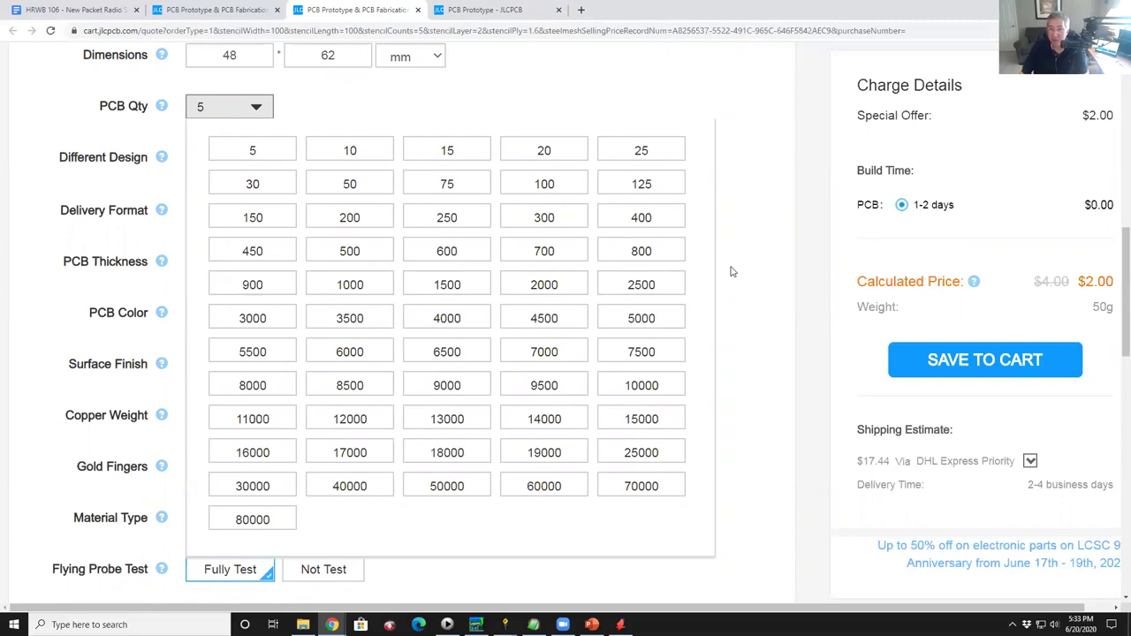
pyautogui.click(451, 97)
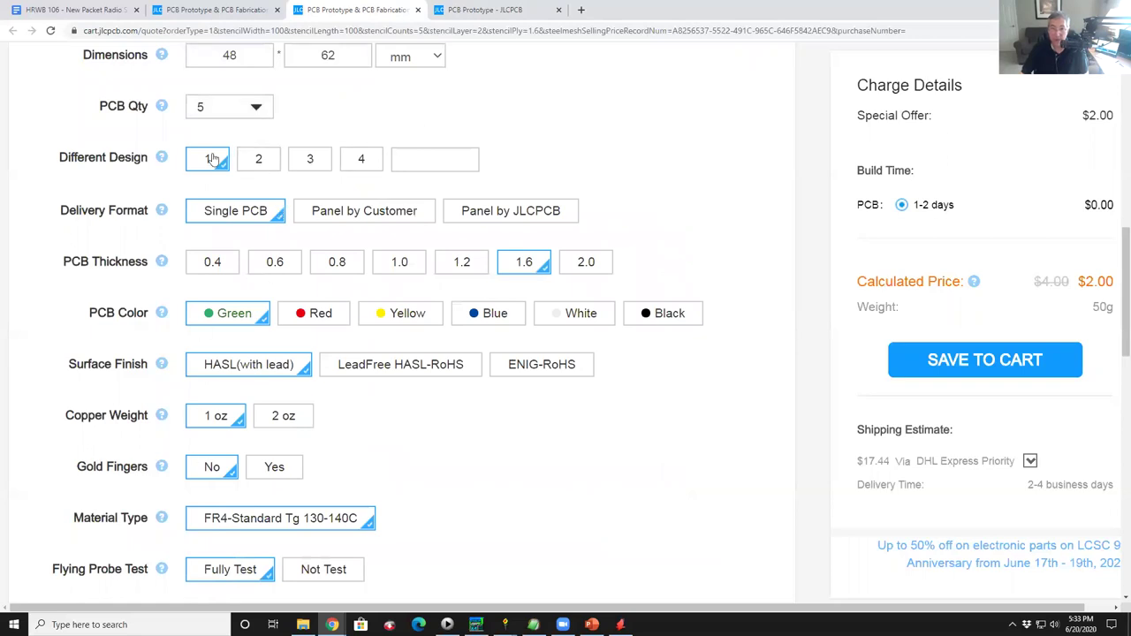
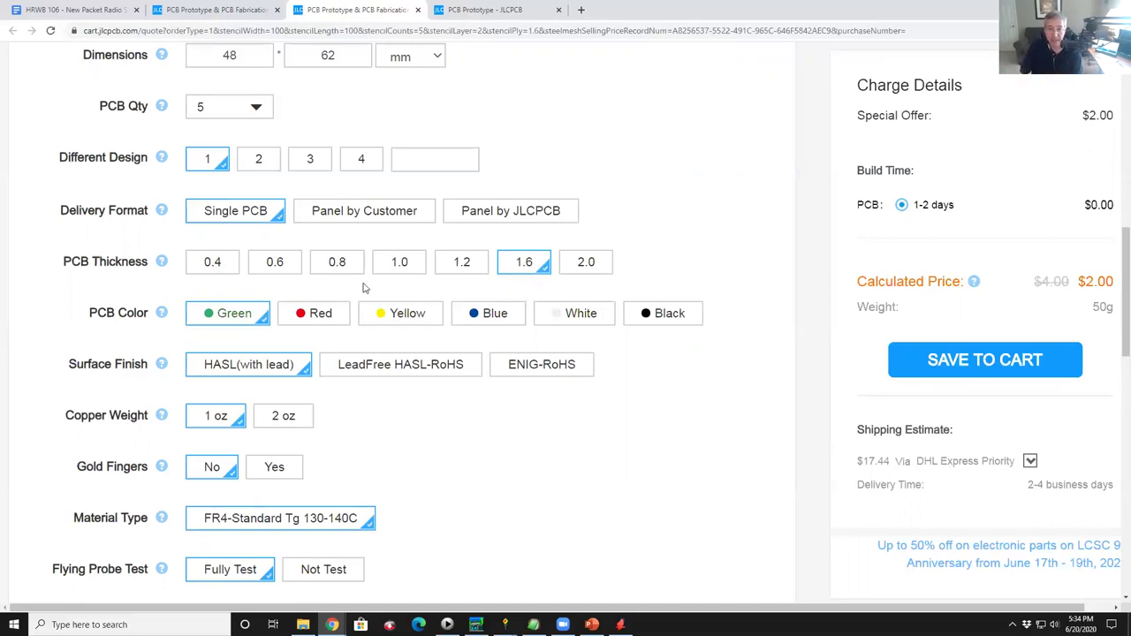
# Try blue as PCB color and LeadFree HASL-RoHS as surface finish, restoring green and HASL(with lead) respectively after each trial.
pyautogui.scroll(-2, 376, 289)
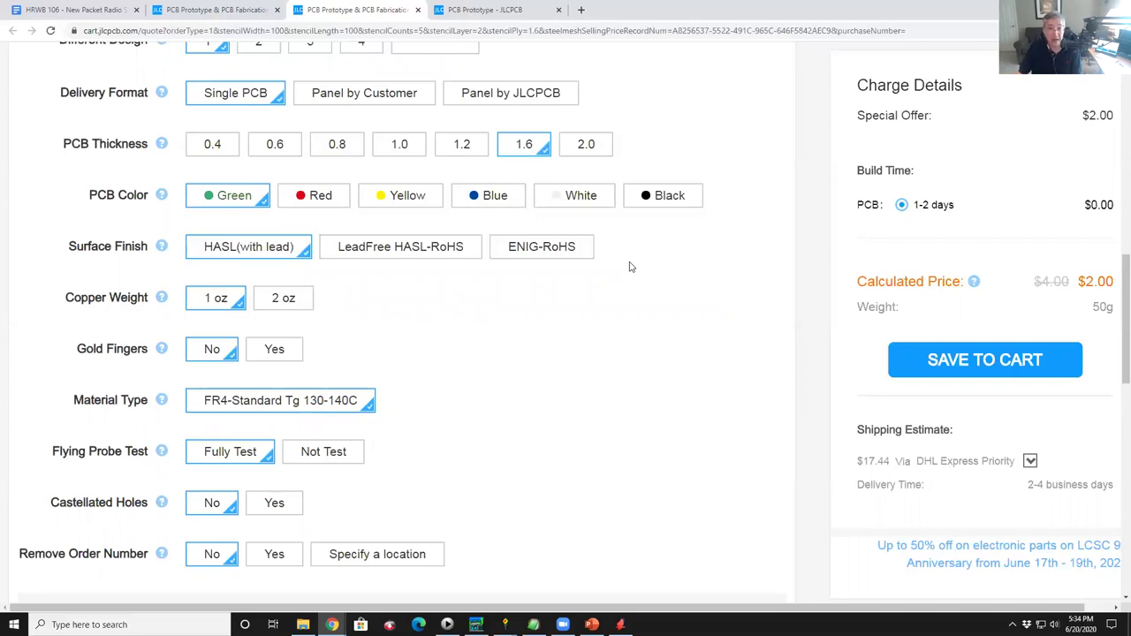
pyautogui.click(492, 202)
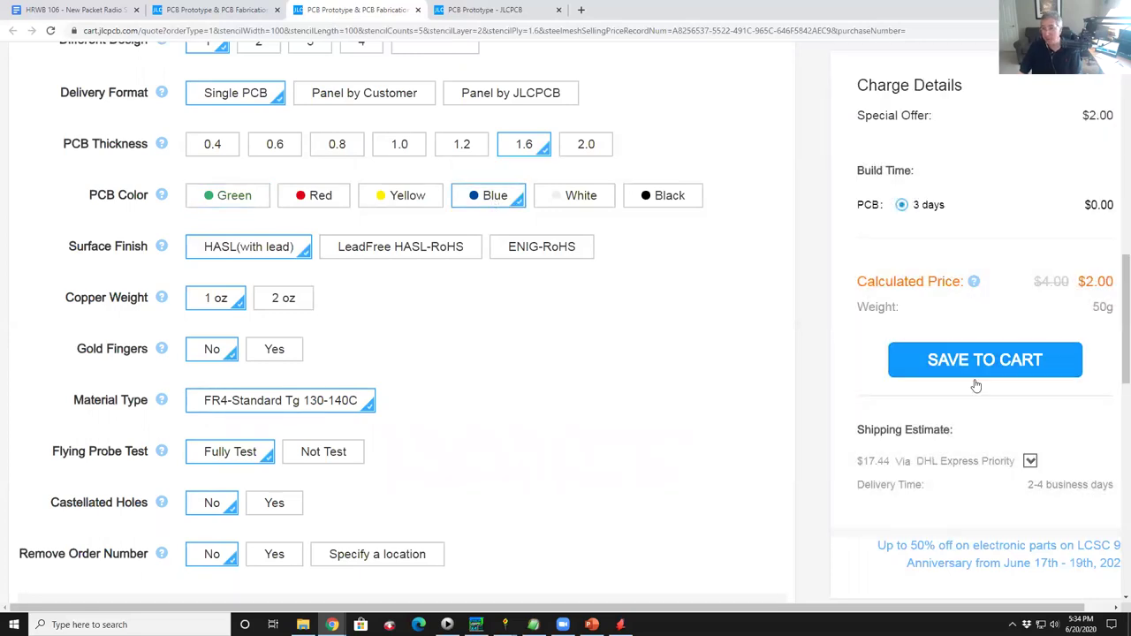
pyautogui.scroll(-3, 829, 433)
pyautogui.scroll(4, 649, 381)
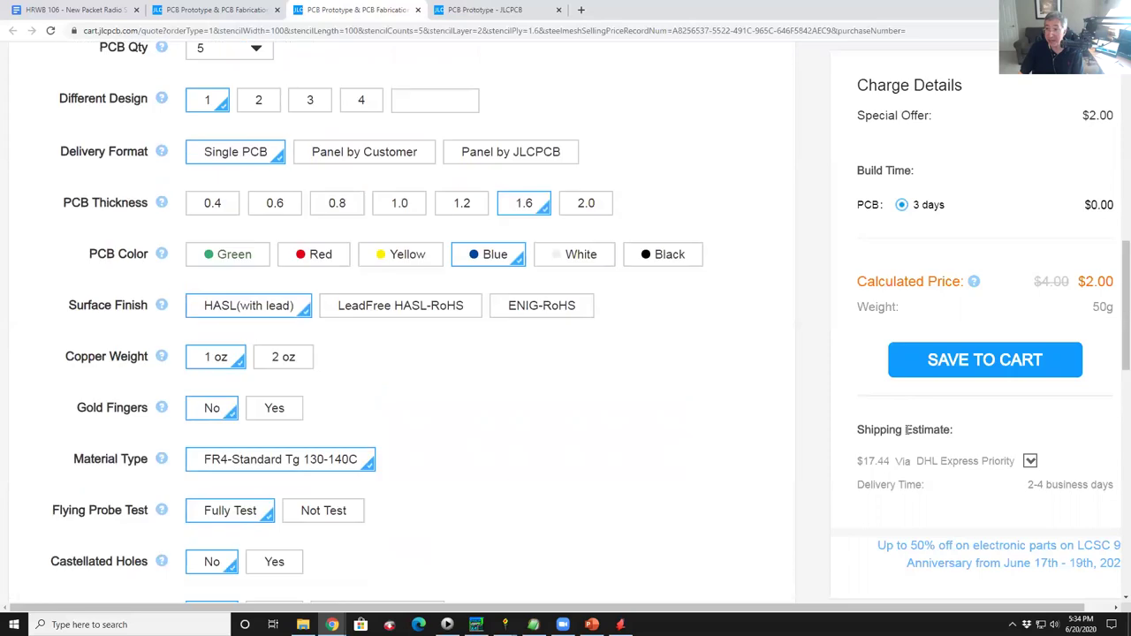
pyautogui.click(231, 257)
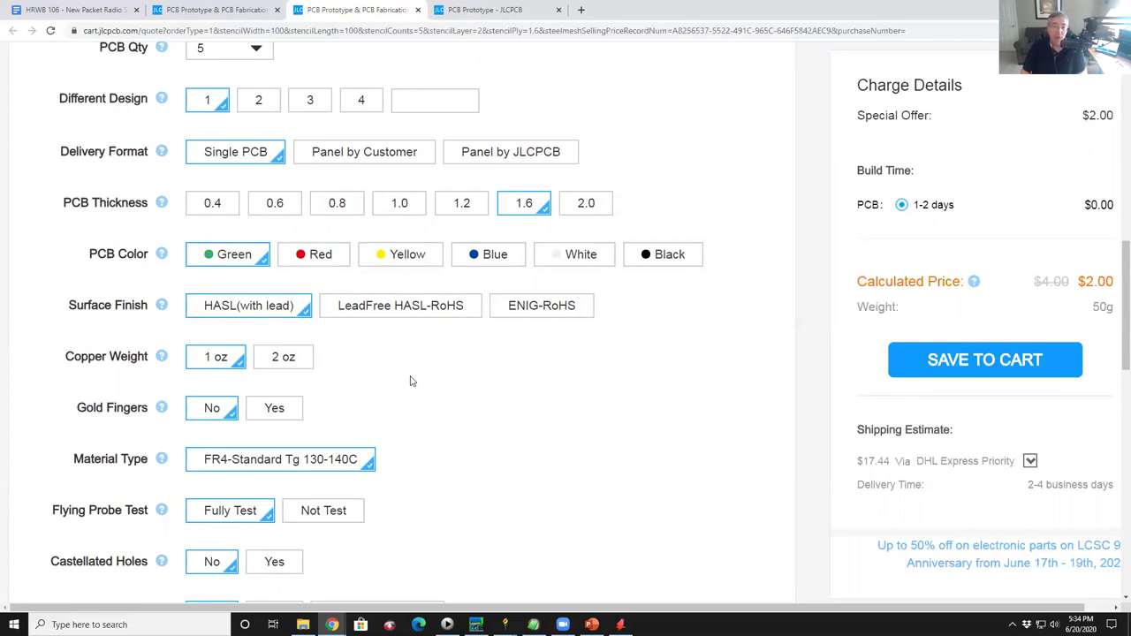
pyautogui.click(398, 311)
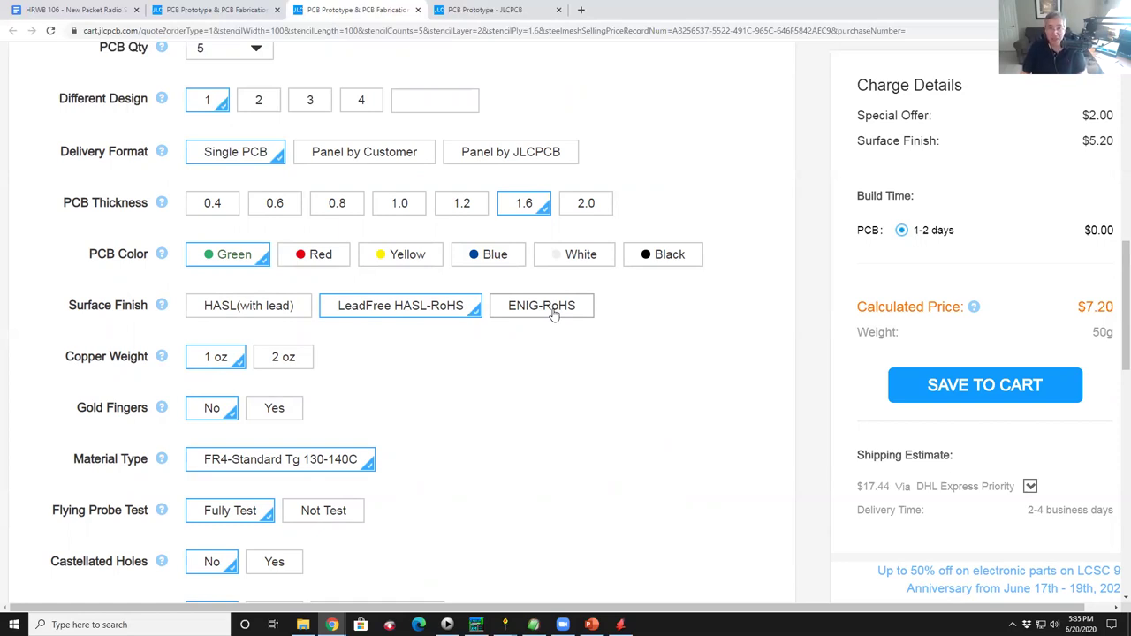
pyautogui.click(290, 305)
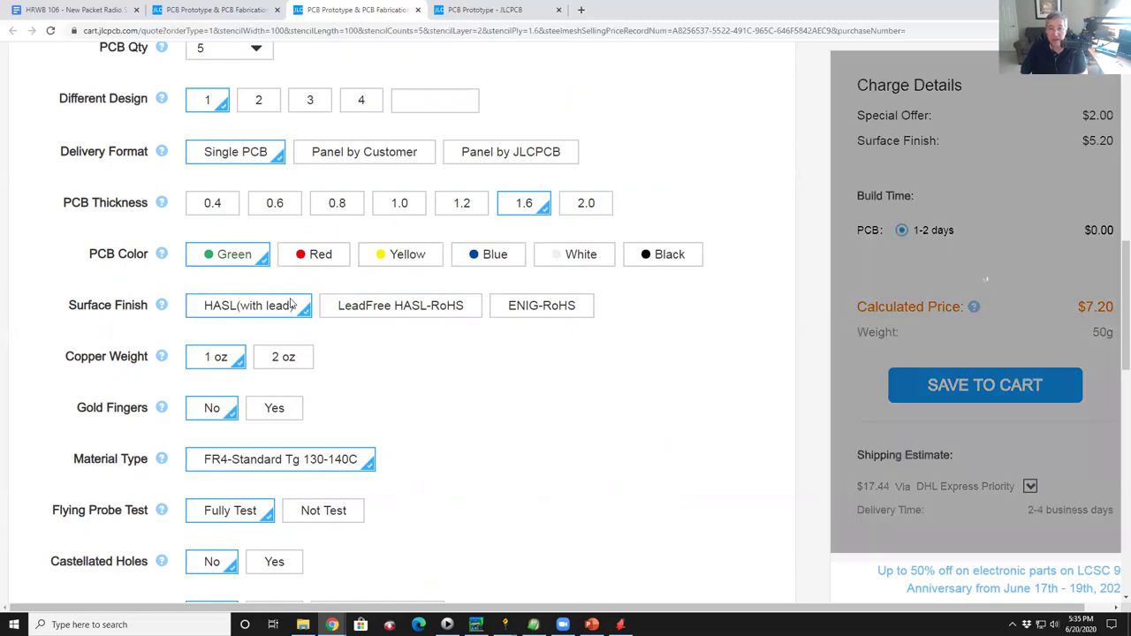
# Review the remaining board options, from copper weight and material type to SMT assembly, along with the charge and shipping details.
pyautogui.scroll(-1, 351, 381)
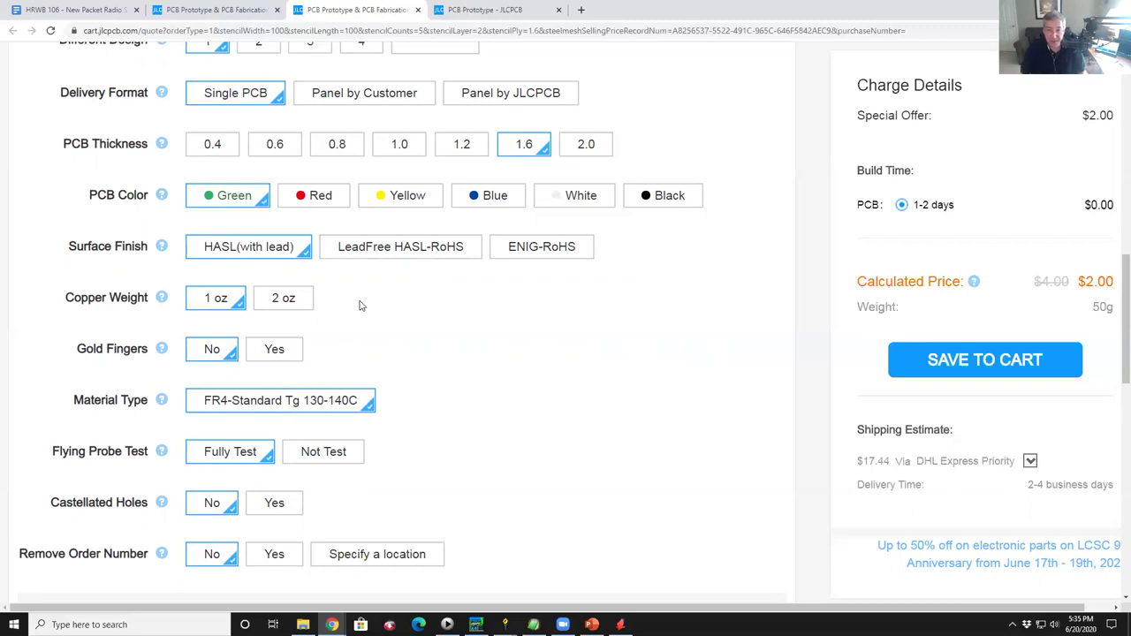
pyautogui.scroll(-2, 324, 371)
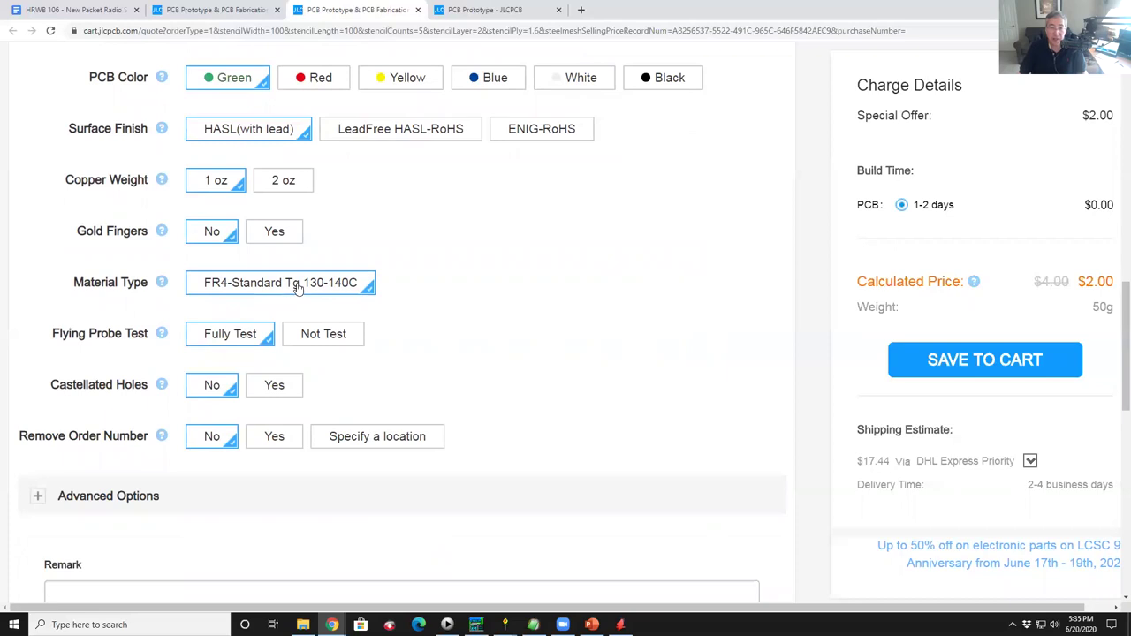
pyautogui.click(298, 289)
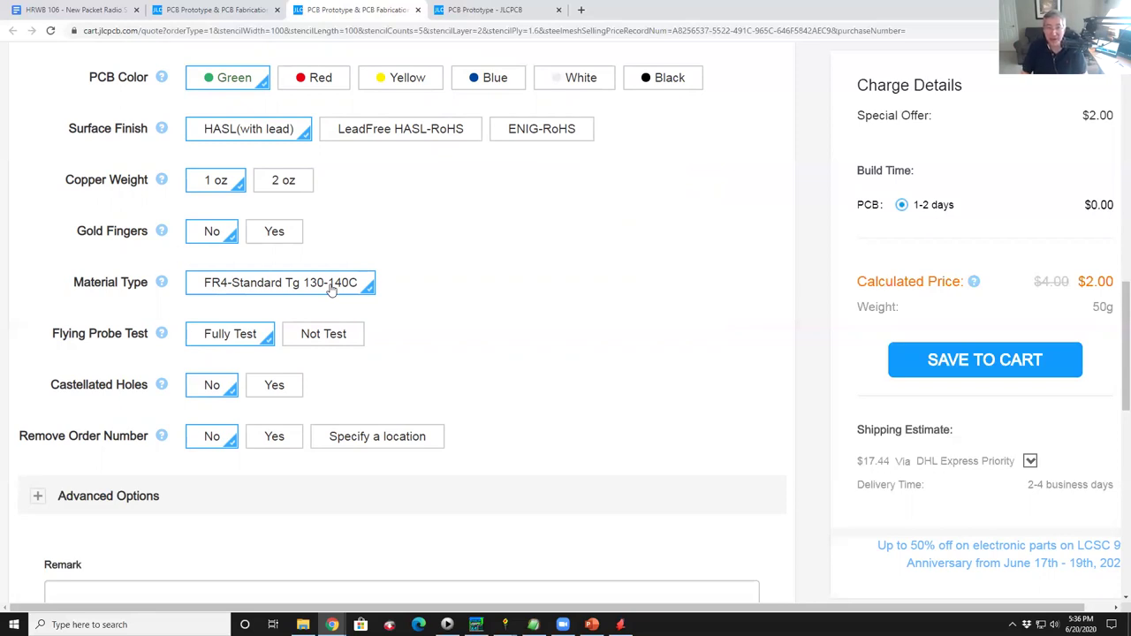
pyautogui.scroll(-3, 402, 344)
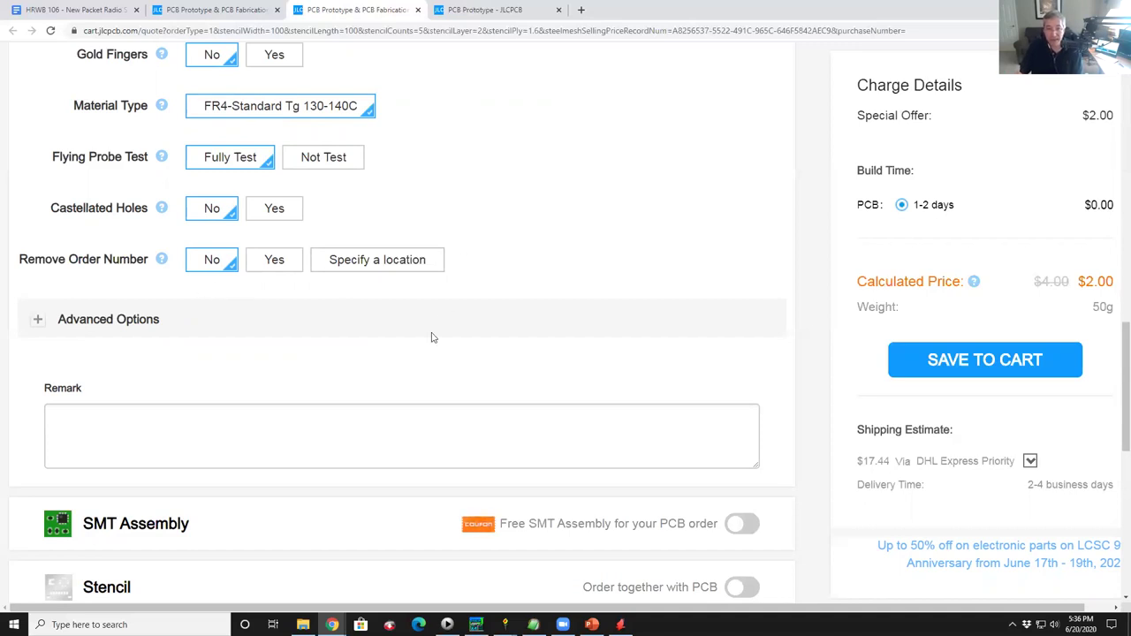
pyautogui.scroll(-3, 399, 368)
pyautogui.scroll(7, 398, 368)
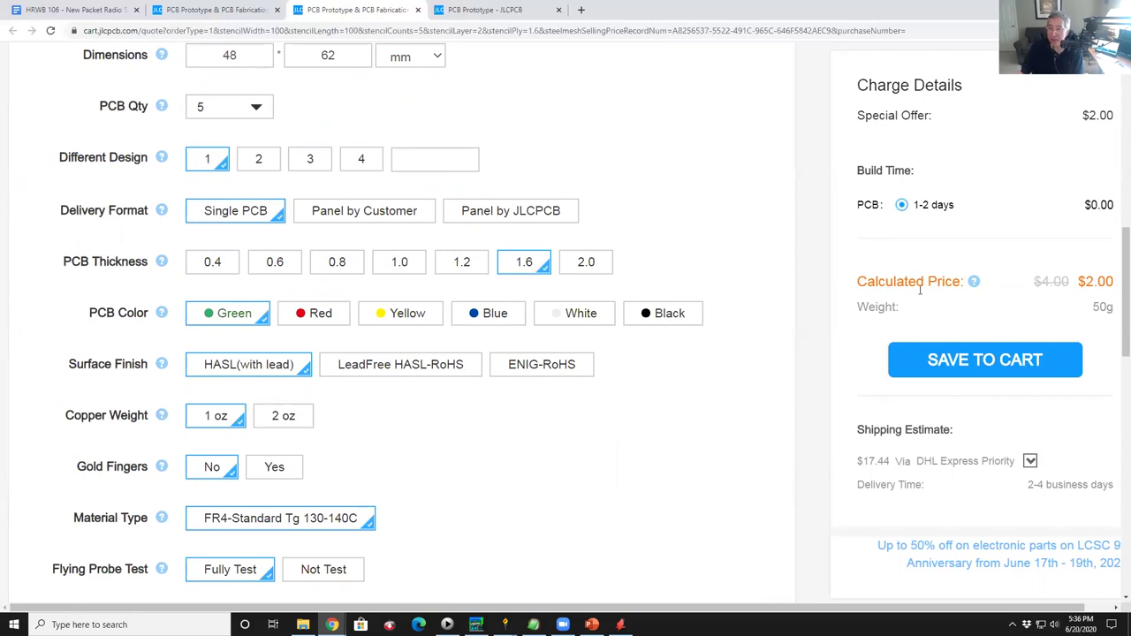
pyautogui.scroll(2, 979, 335)
pyautogui.scroll(-3, 941, 253)
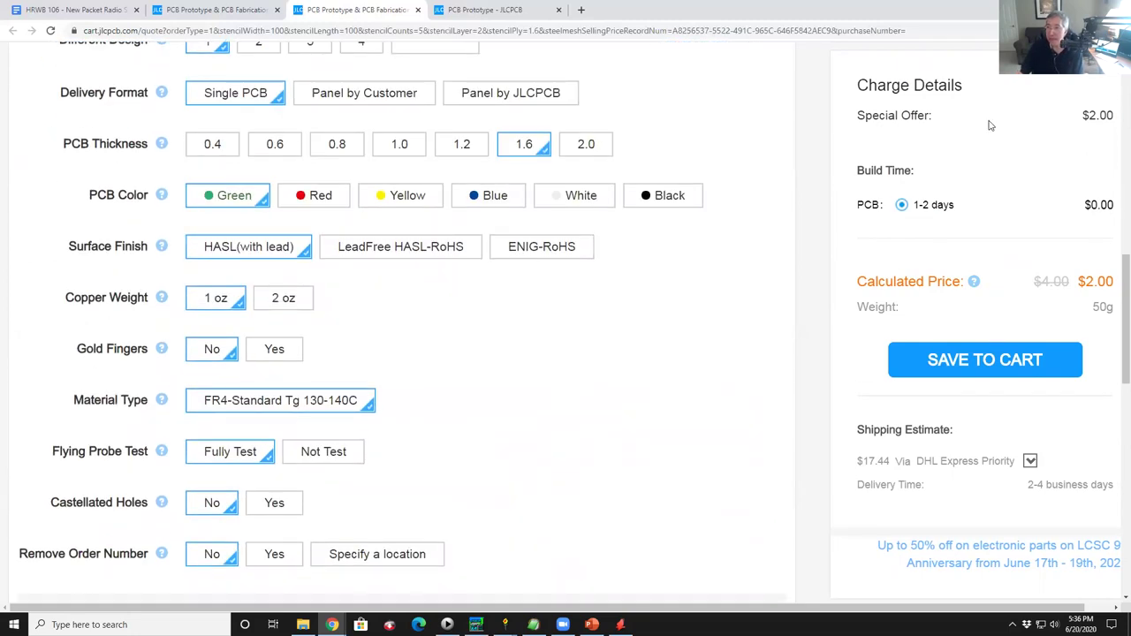
pyautogui.scroll(2, 1047, 108)
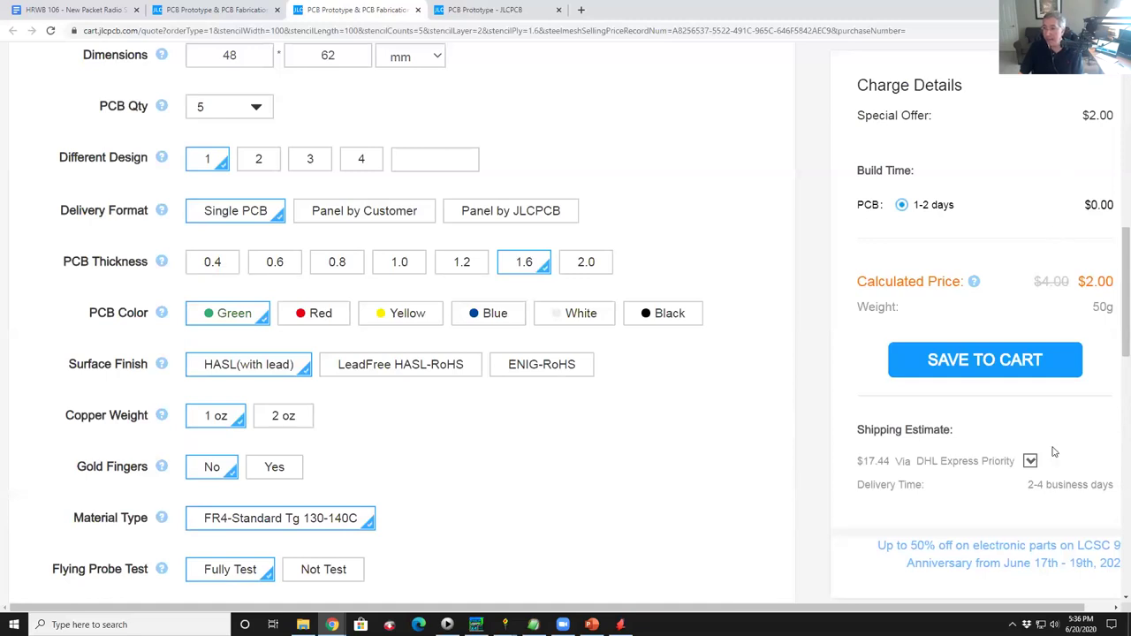
pyautogui.scroll(-1, 955, 482)
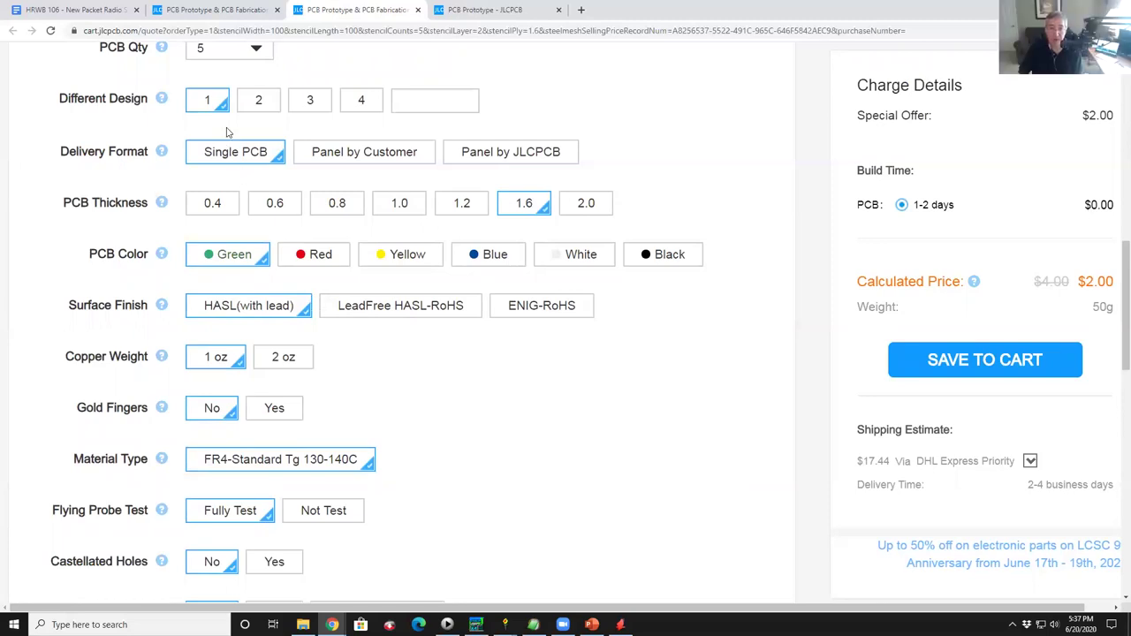
# Set the PCB quantity to 50 and save the configured board to the cart.
pyautogui.click(249, 49)
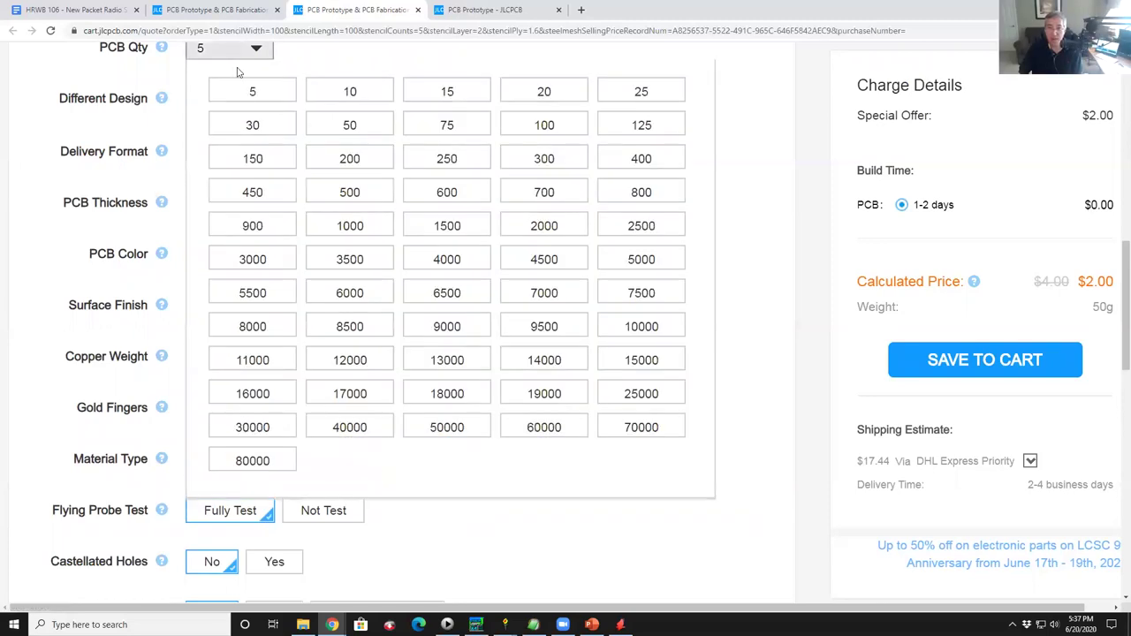
pyautogui.click(349, 125)
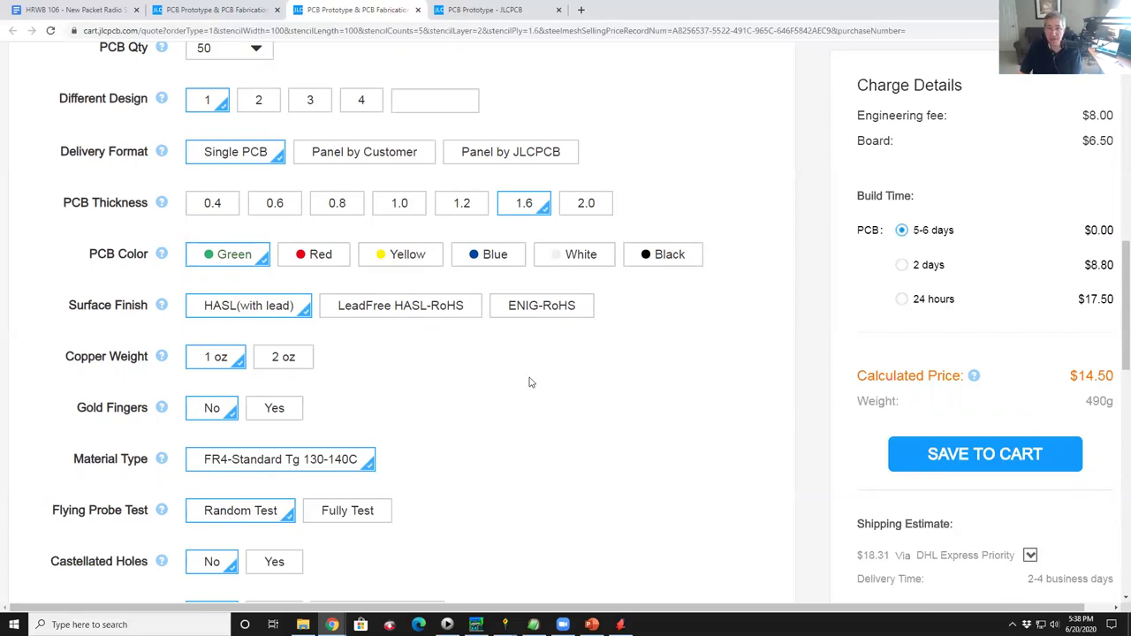
pyautogui.scroll(3, 528, 376)
pyautogui.scroll(3, 549, 347)
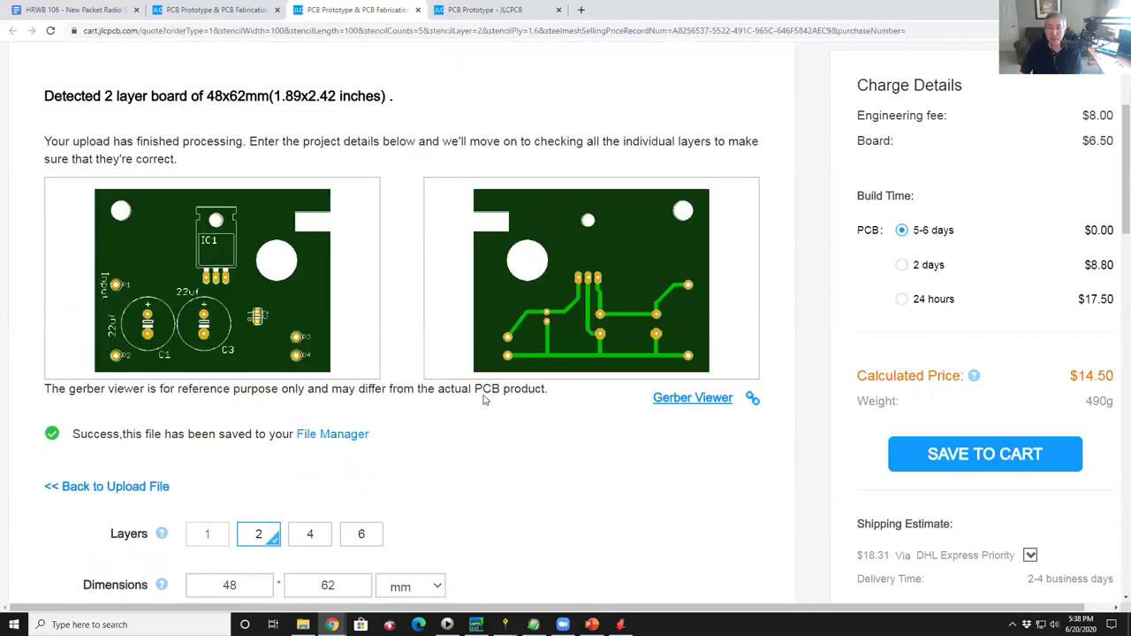
pyautogui.scroll(-5, 486, 402)
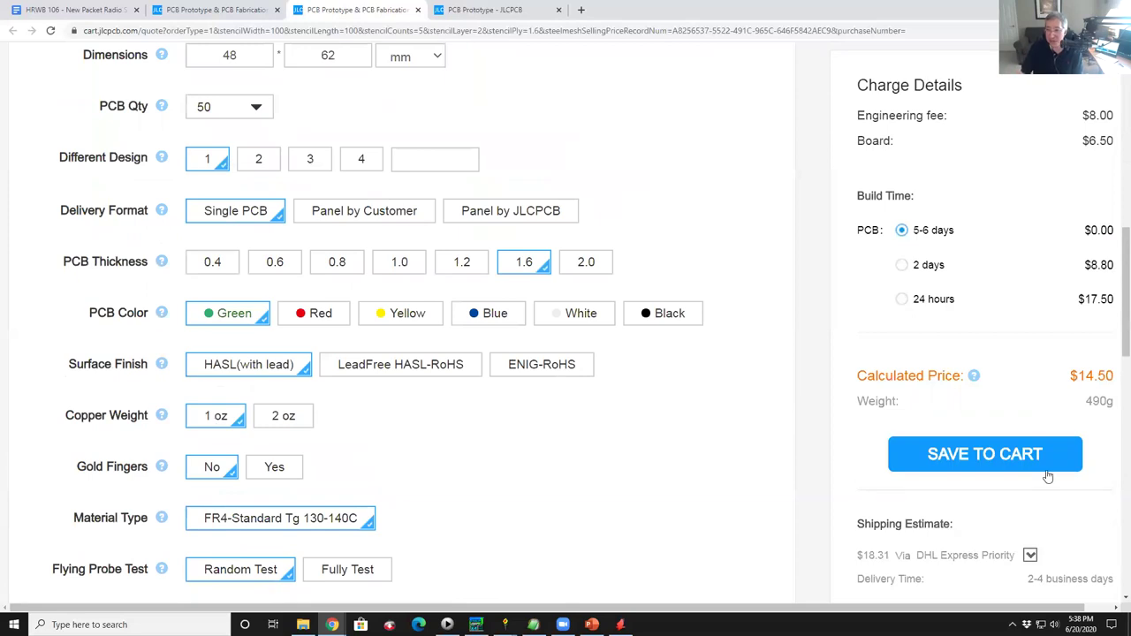
pyautogui.click(999, 458)
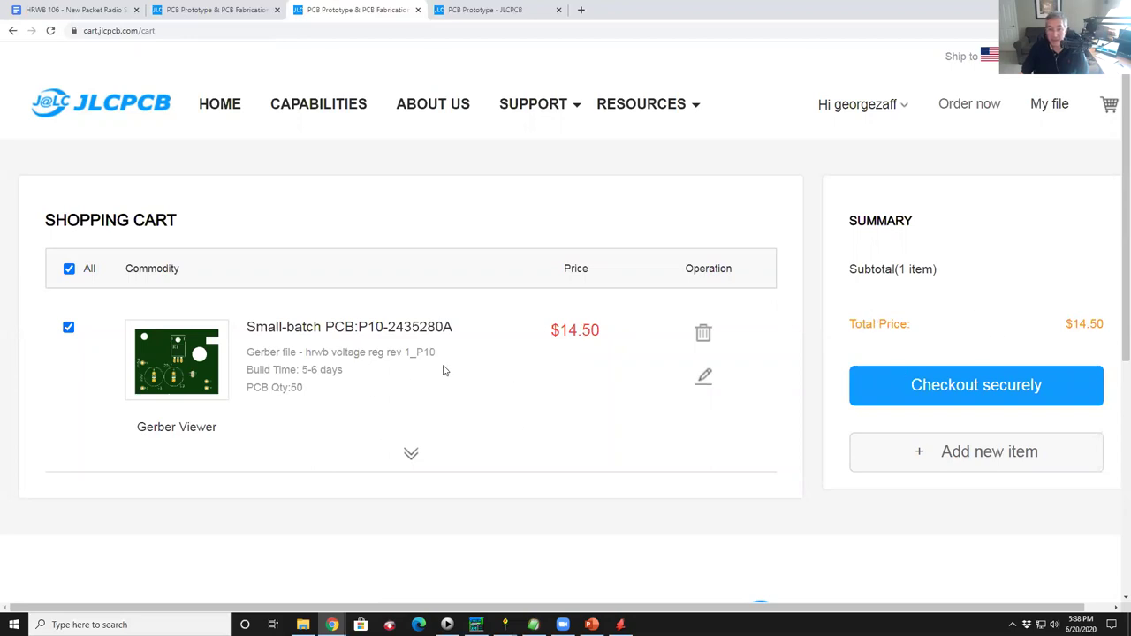
# Review the shopping cart and open the account's order history.
pyautogui.scroll(-1, 531, 367)
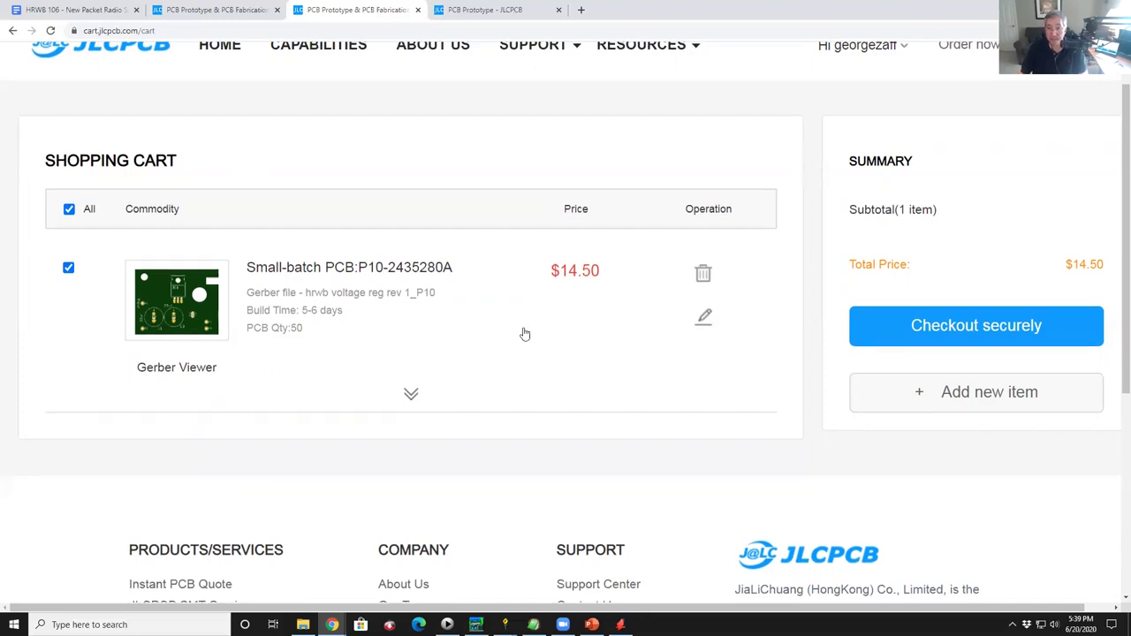
pyautogui.scroll(-4, 524, 331)
pyautogui.scroll(5, 844, 175)
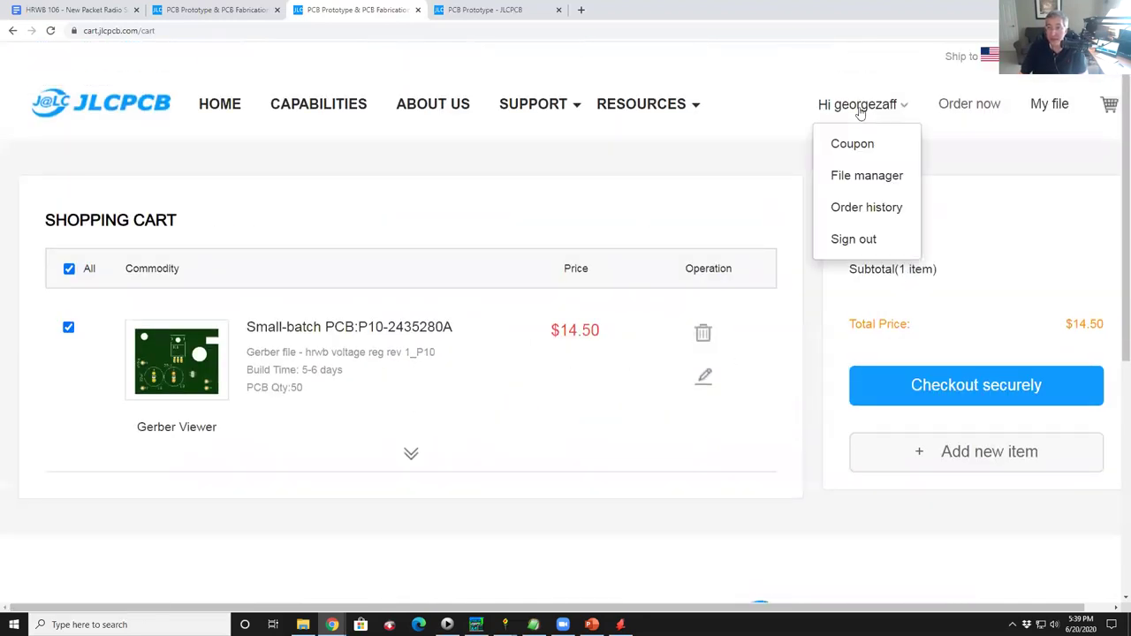
pyautogui.moveTo(873, 108)
pyautogui.click(865, 209)
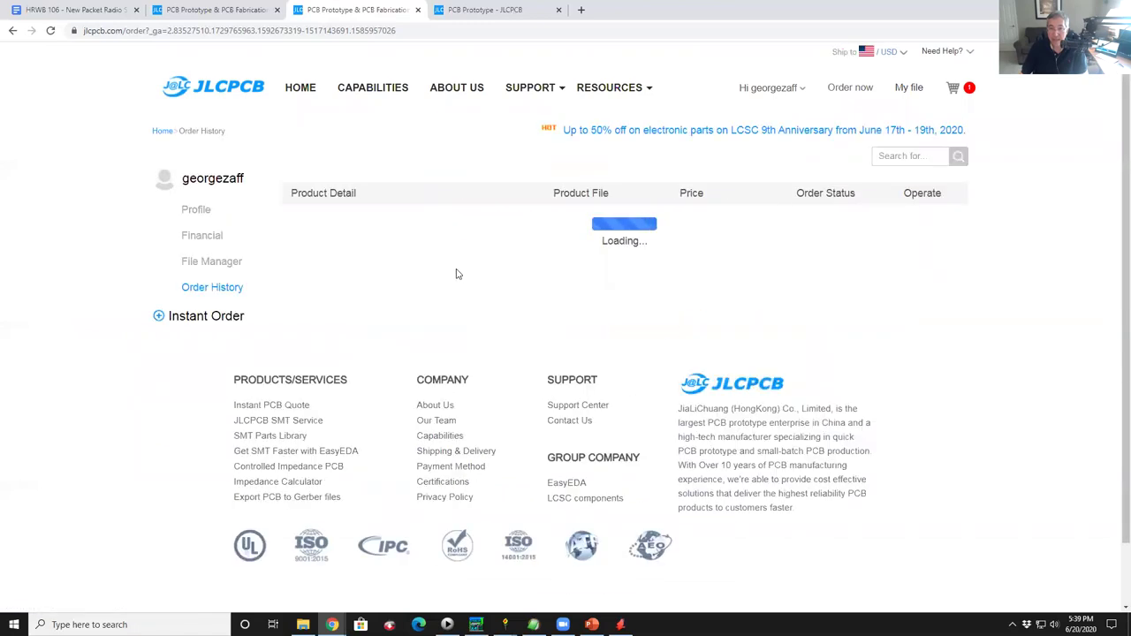
# Browse the past orders and view the 4x2 Remote Antenna Relay board from the 2020-04-08 order in the Gerber viewer.
pyautogui.scroll(-8, 437, 304)
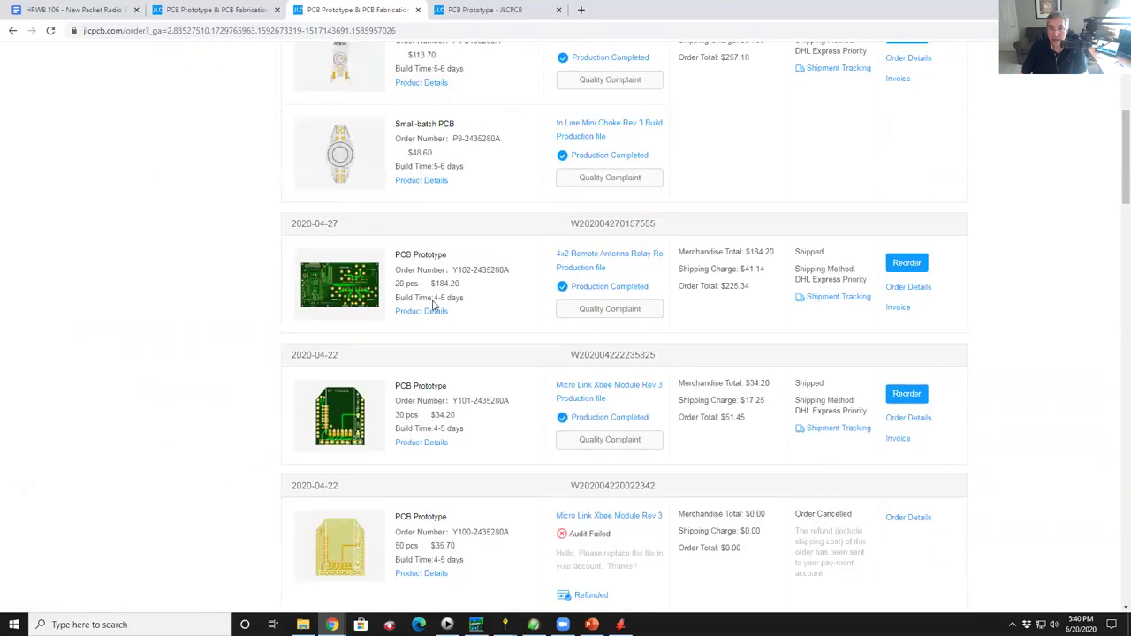
pyautogui.scroll(-15, 433, 305)
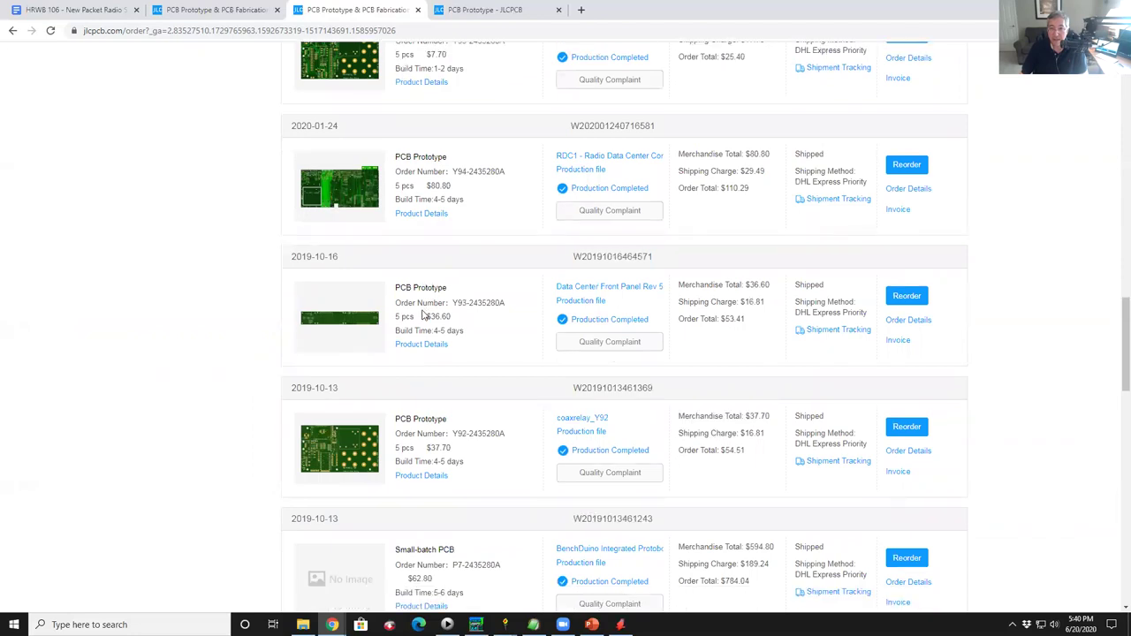
pyautogui.scroll(15, 414, 326)
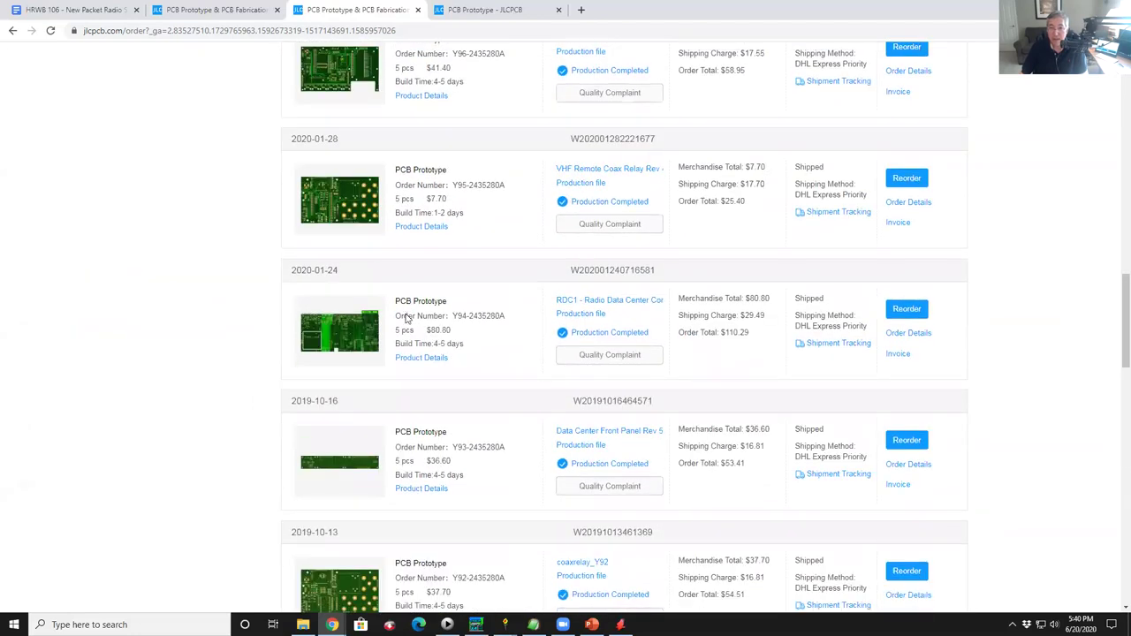
pyautogui.scroll(2, 492, 398)
pyautogui.moveTo(380, 394)
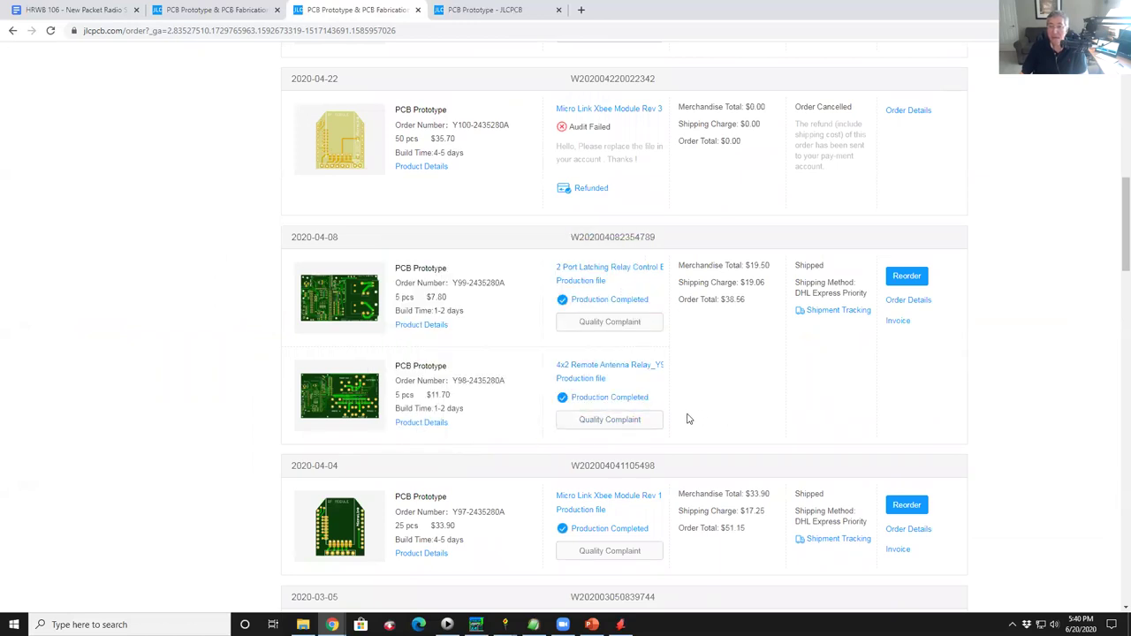
pyautogui.click(336, 404)
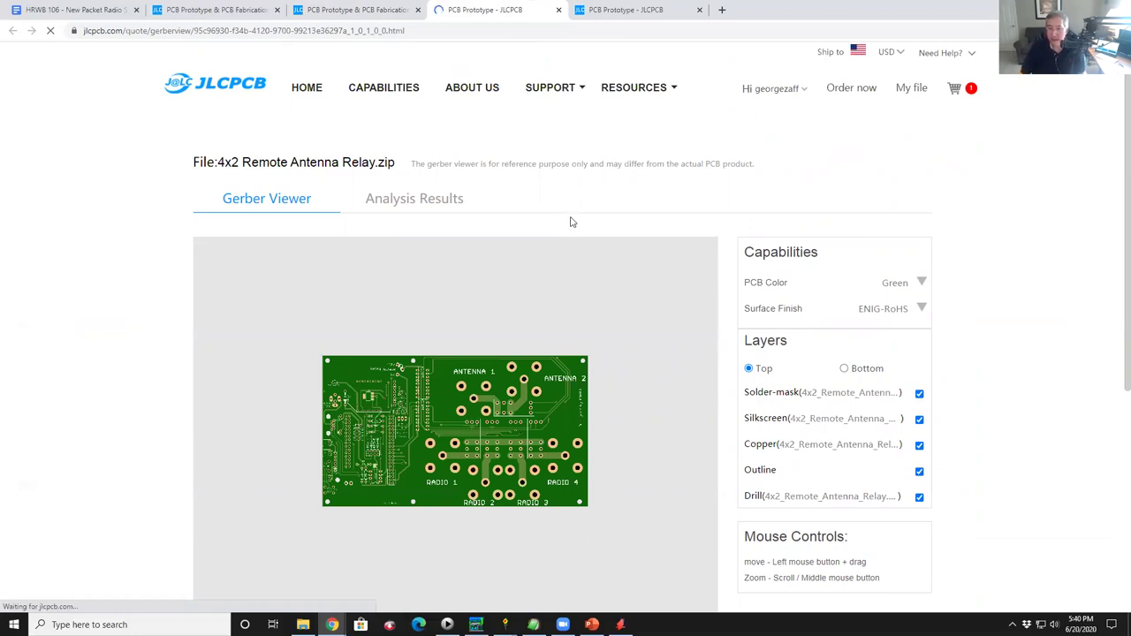
pyautogui.scroll(-4, 568, 221)
pyautogui.scroll(1, 568, 222)
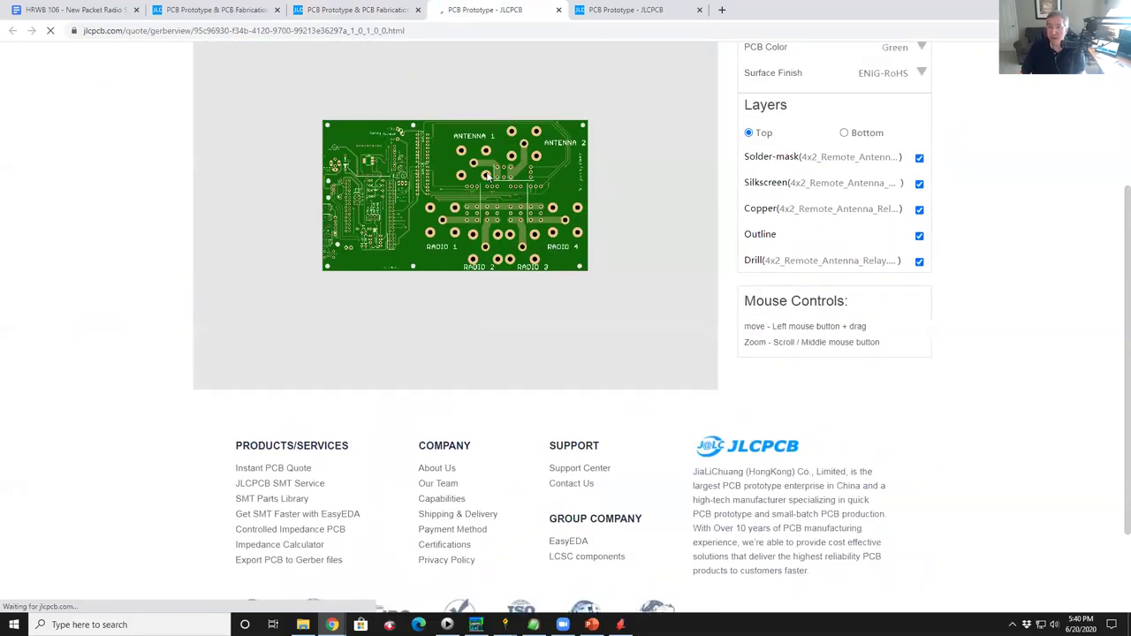
# View the PCB colour options for the 4x2 Remote Antenna Relay board and return to the order history.
pyautogui.scroll(2, 571, 212)
pyautogui.scroll(-4, 863, 198)
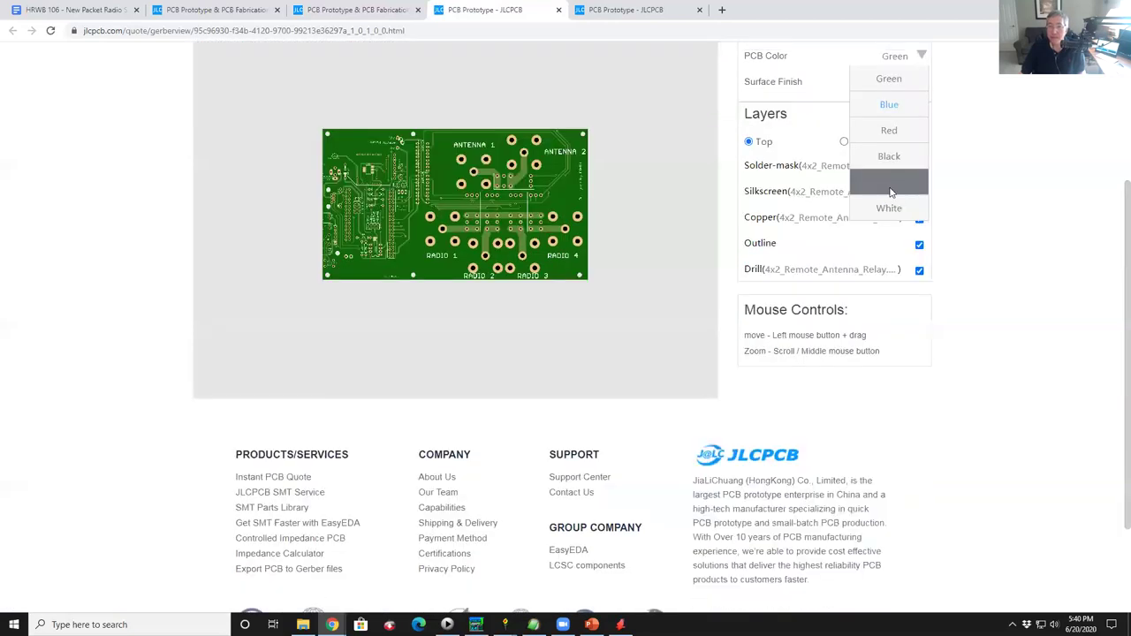
pyautogui.scroll(7, 863, 198)
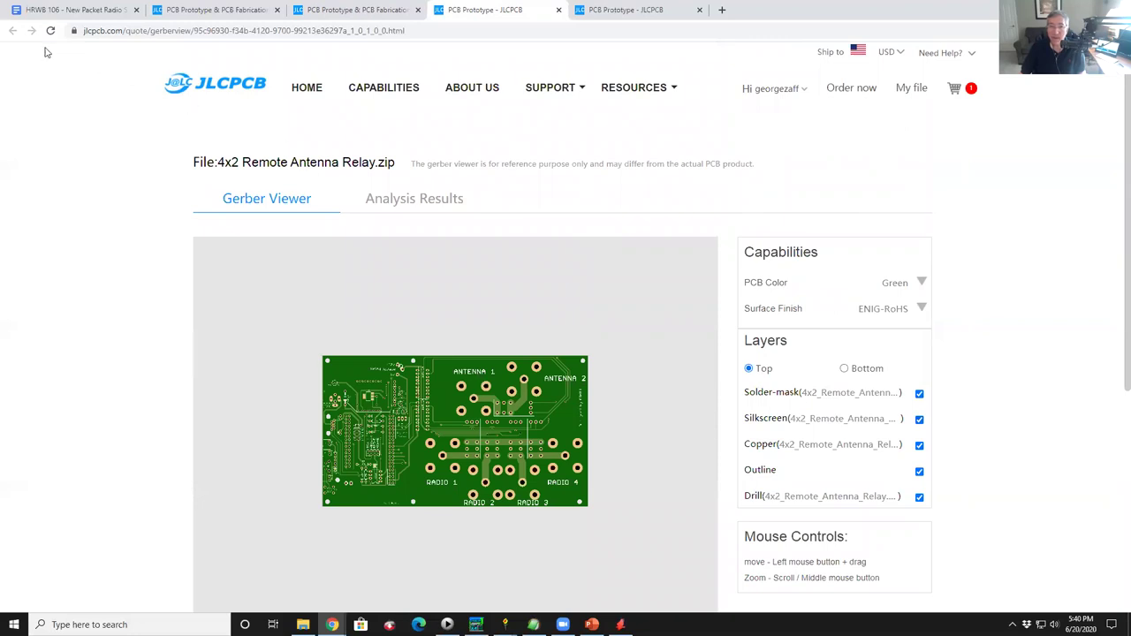
pyautogui.click(221, 9)
pyautogui.hotkey('ctrl', '4')
pyautogui.click(324, 7)
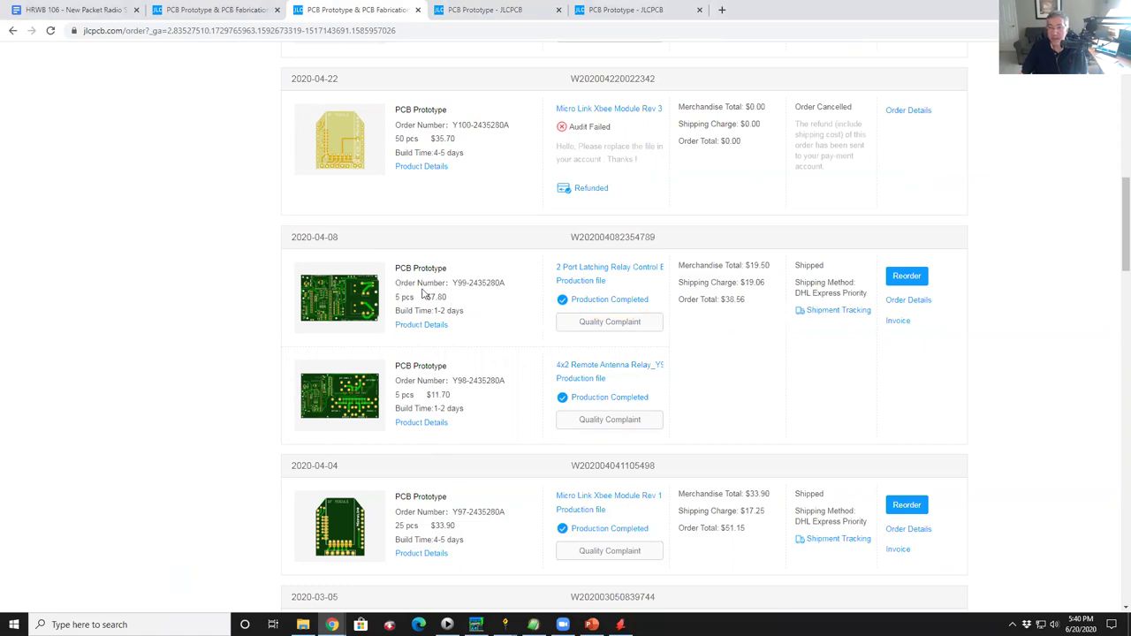
# Browse the older orders, view the RDC1 - Radio Data Center Controller board from 2020-01-24 in the Gerber viewer, and return to the order history.
pyautogui.moveTo(363, 307)
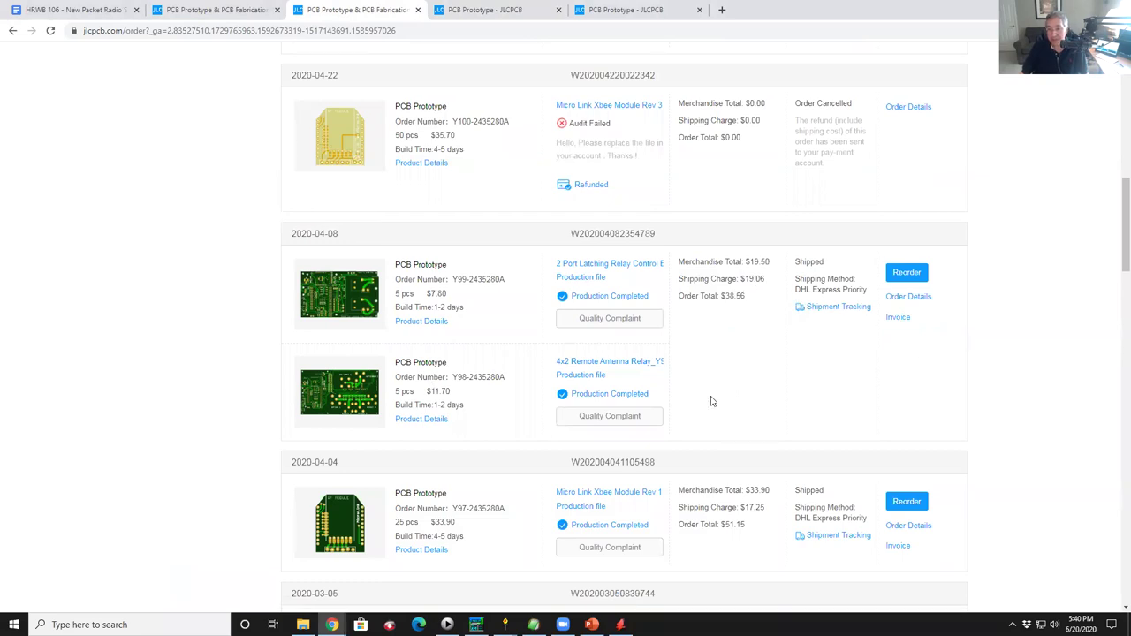
pyautogui.scroll(-2, 711, 396)
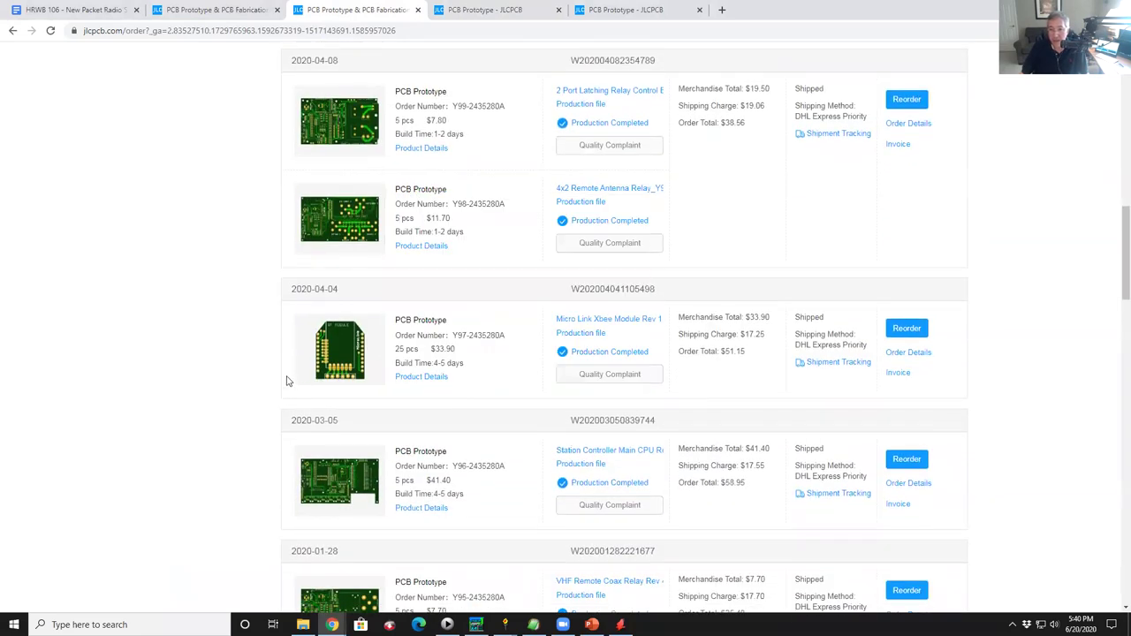
pyautogui.moveTo(340, 358)
pyautogui.scroll(-3, 452, 359)
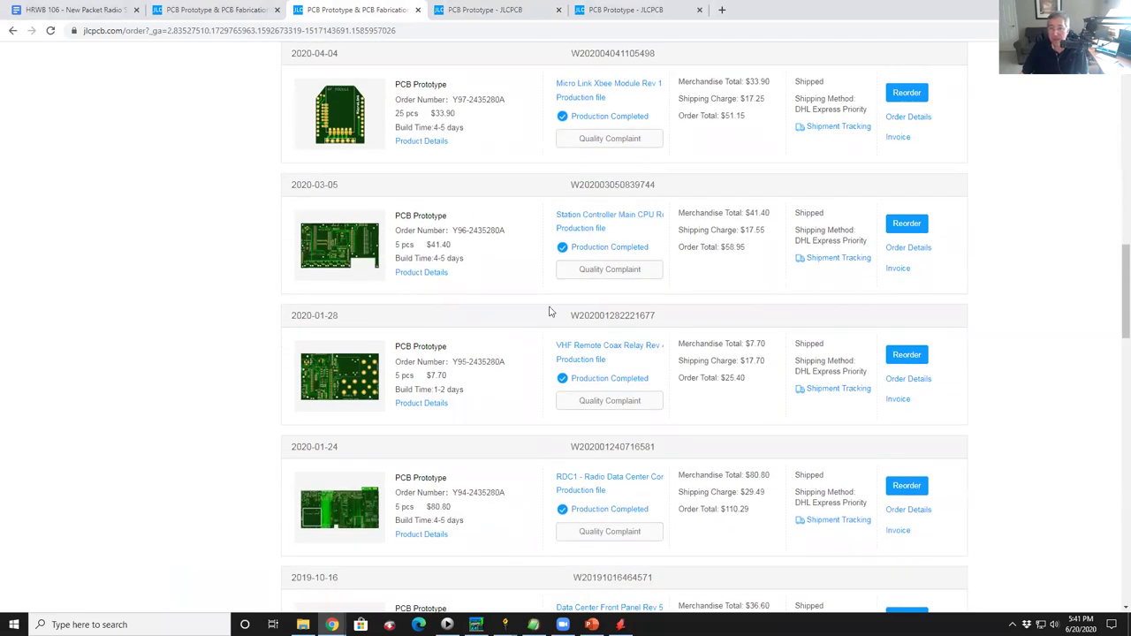
pyautogui.moveTo(336, 505)
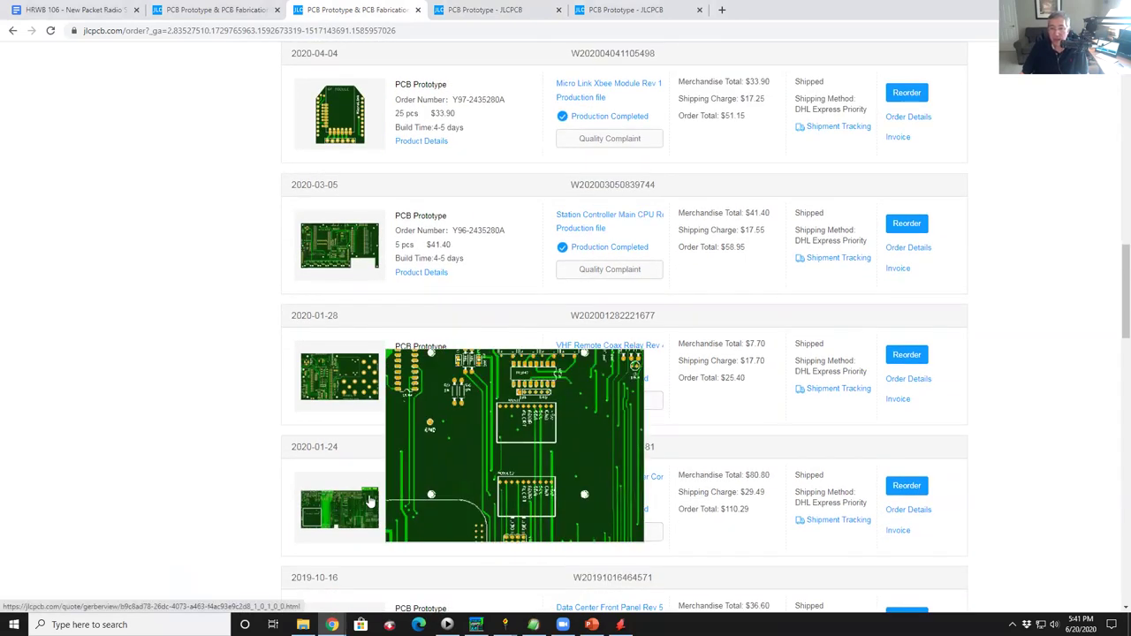
pyautogui.scroll(-3, 336, 506)
pyautogui.scroll(1, 347, 354)
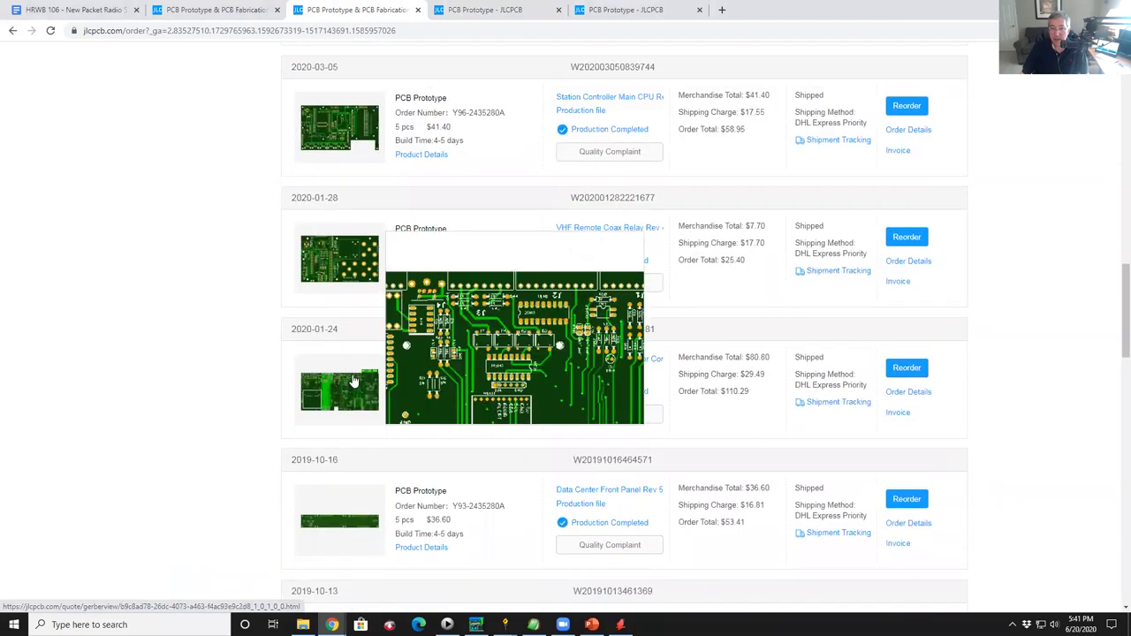
pyautogui.click(356, 391)
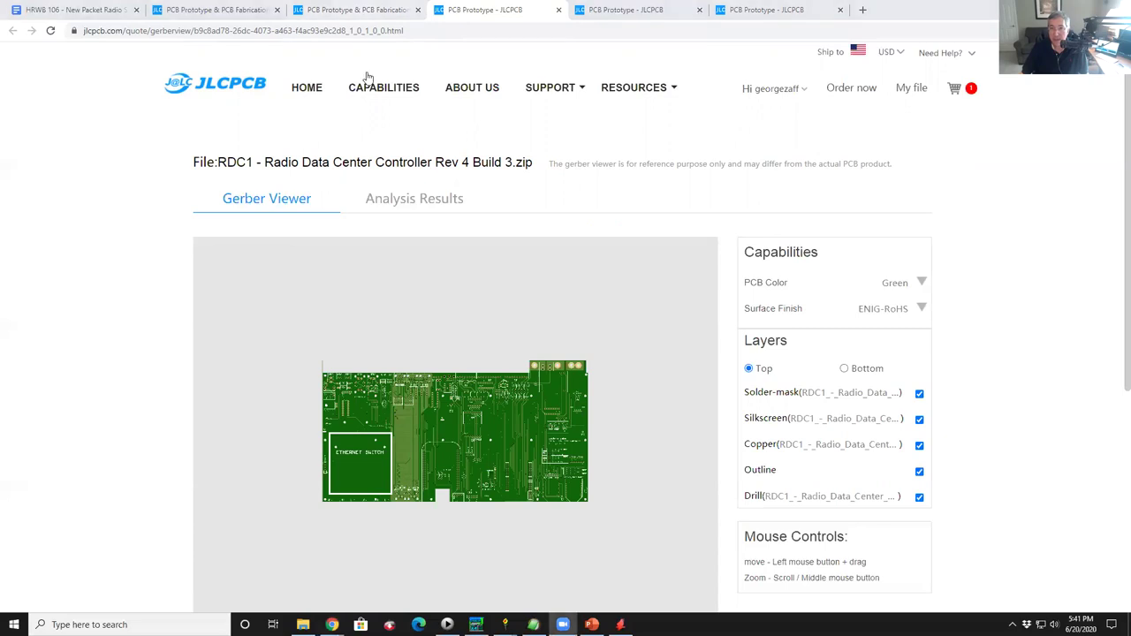
pyautogui.click(380, 10)
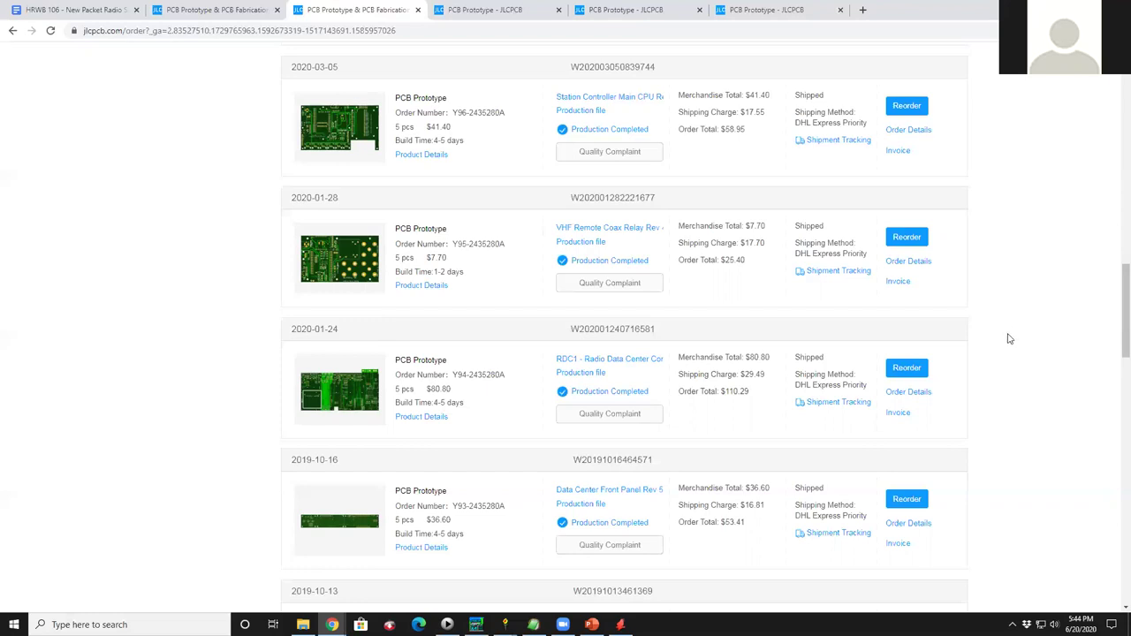
pyautogui.scroll(10, 1007, 338)
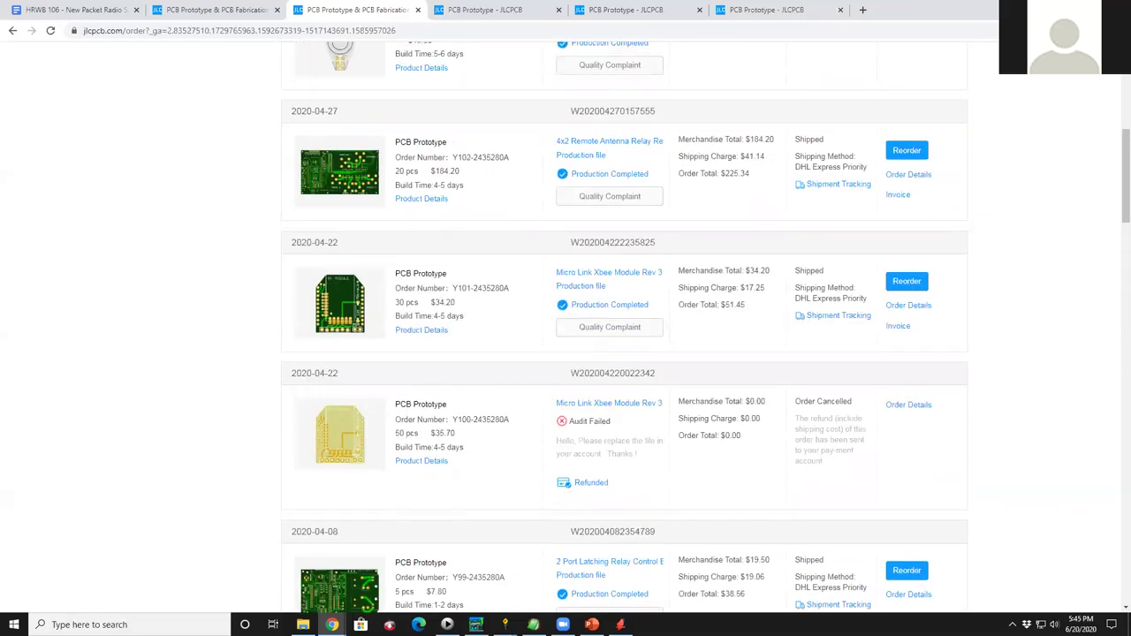
# Switch to EAGLE and open the schematic hrwb voltage reg rev 1.sch from the Source folder of Example 1 - Voltage Regulator.
pyautogui.click(620, 624)
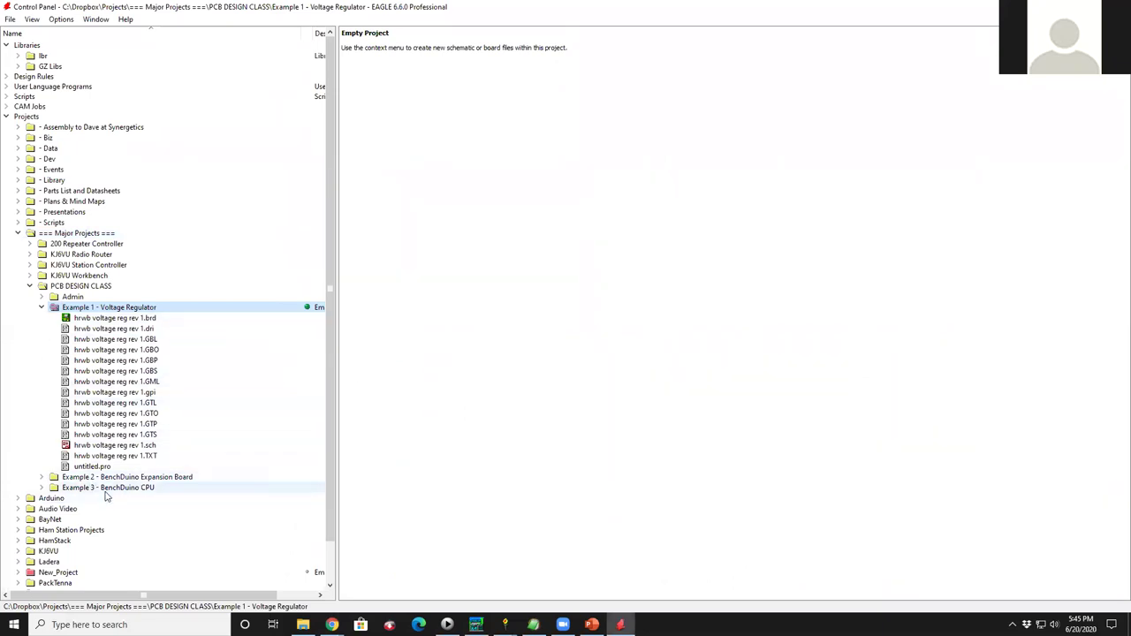
pyautogui.click(40, 308)
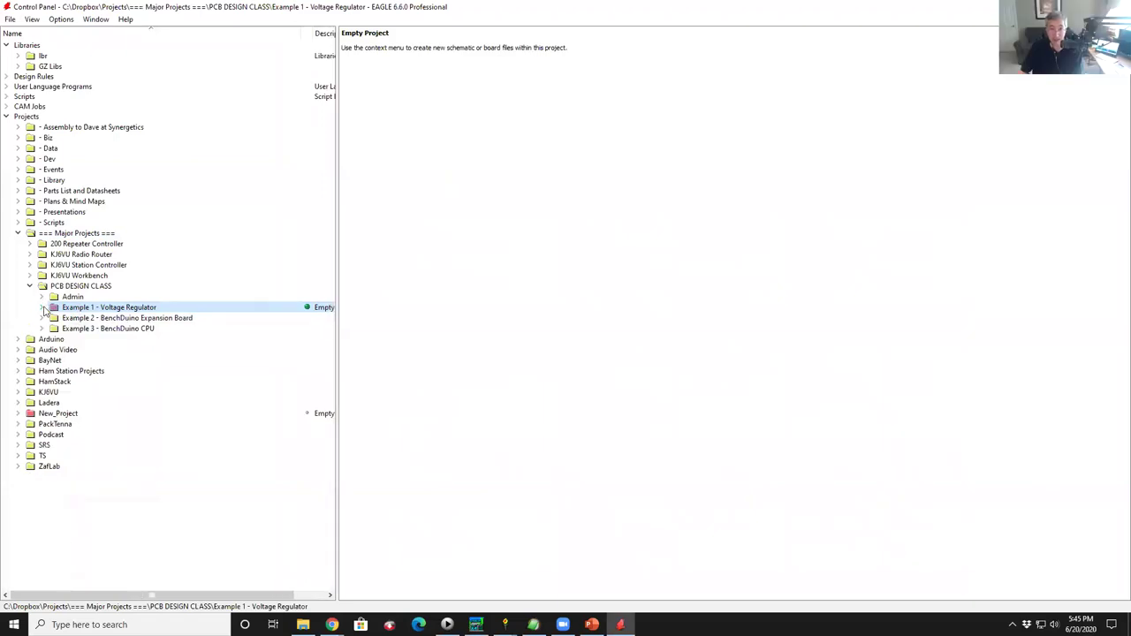
pyautogui.click(41, 308)
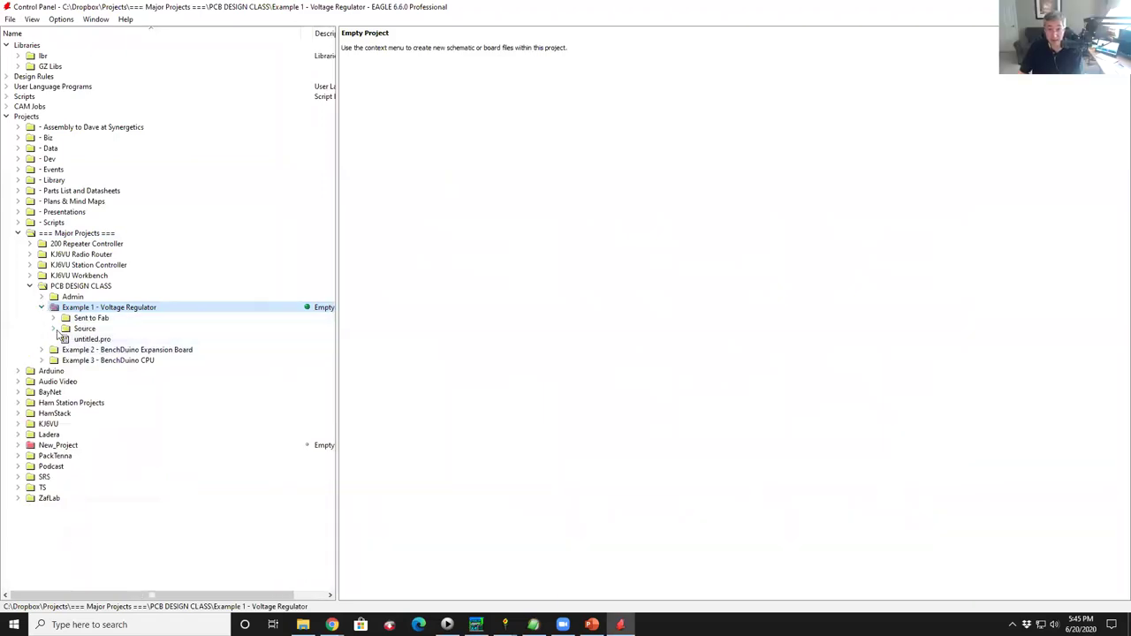
pyautogui.click(55, 330)
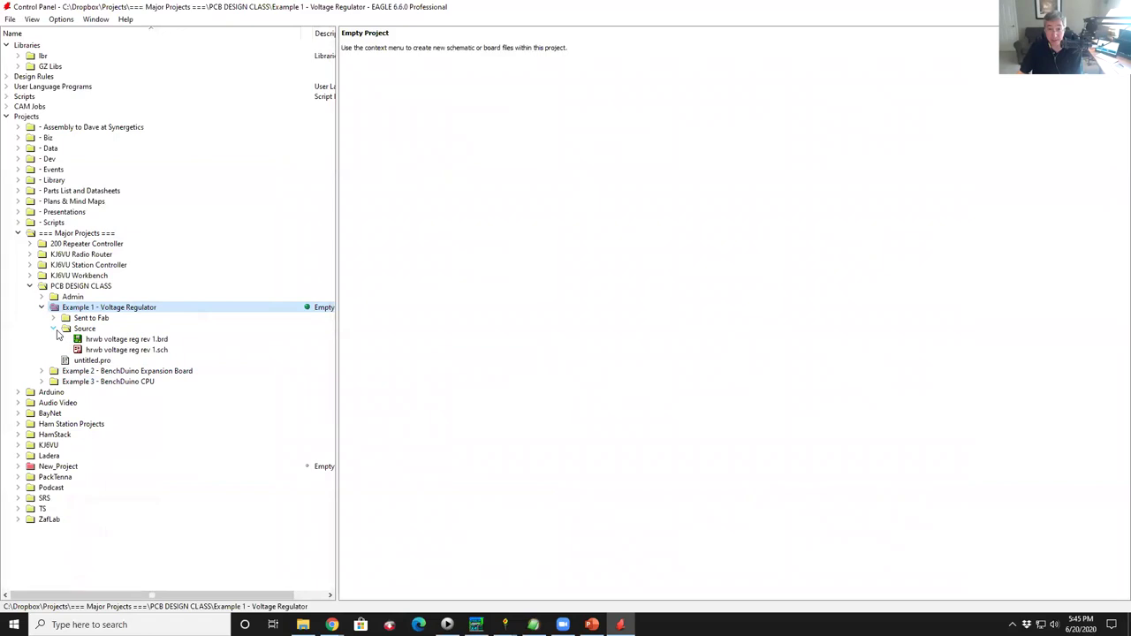
pyautogui.doubleClick(107, 350)
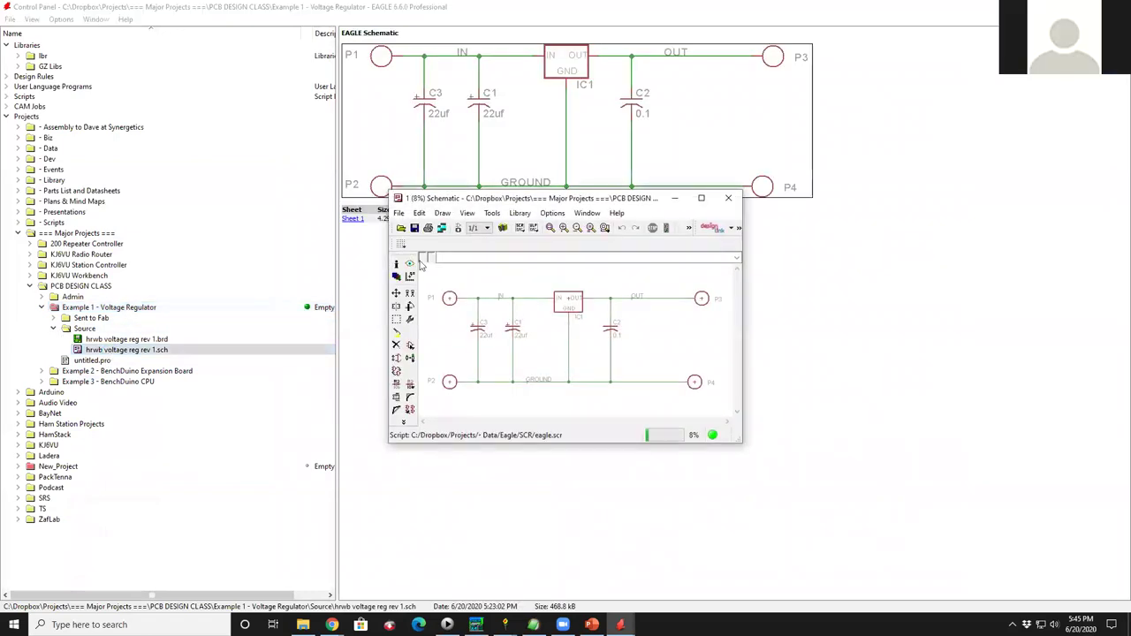
# Open the board layout belonging to the voltage regulator schematic and maximize its window.
pyautogui.click(459, 229)
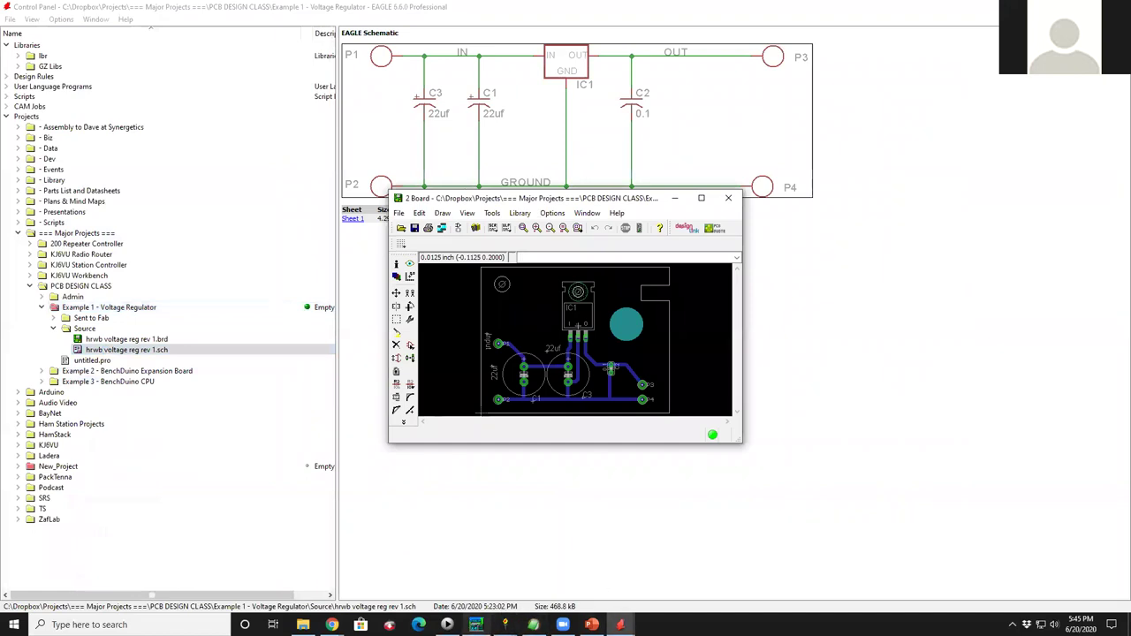
pyautogui.moveTo(448, 625)
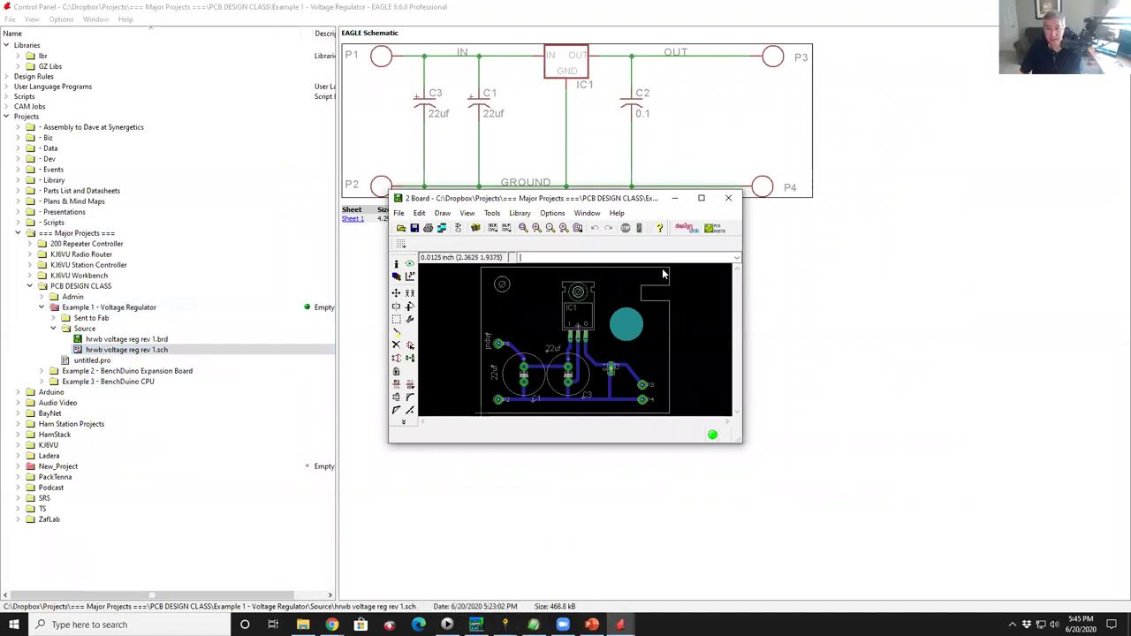
pyautogui.click(701, 199)
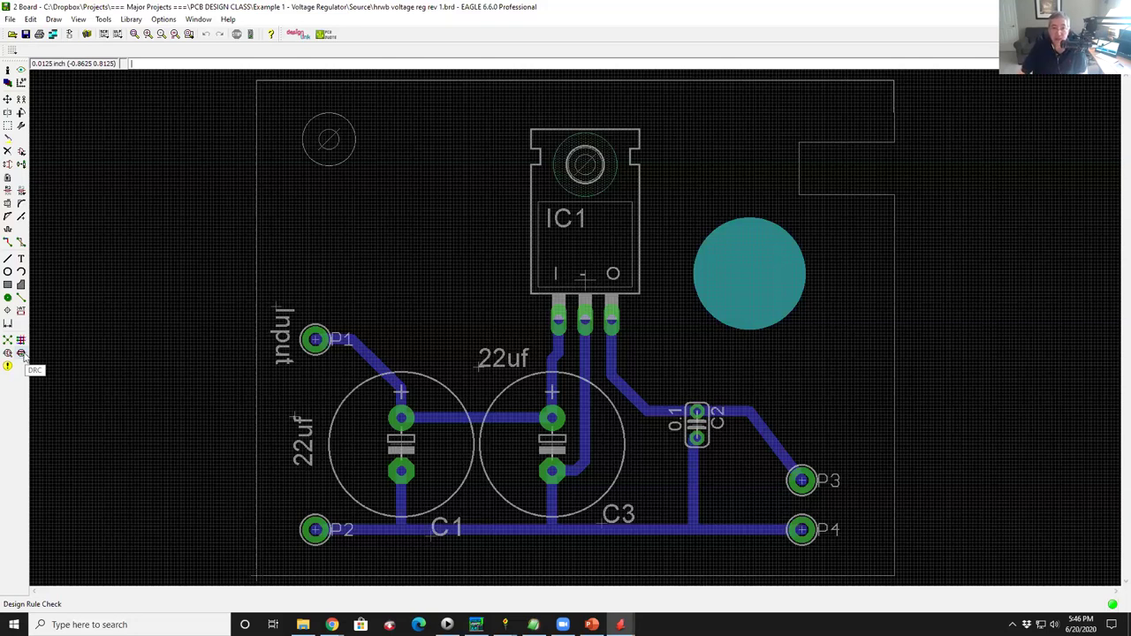
# Group everything on the board, open the Design Rule Check settings, and reposition the dialog over the layout.
pyautogui.click(9, 126)
pyautogui.moveTo(242, 74); pyautogui.dragTo(937, 585)
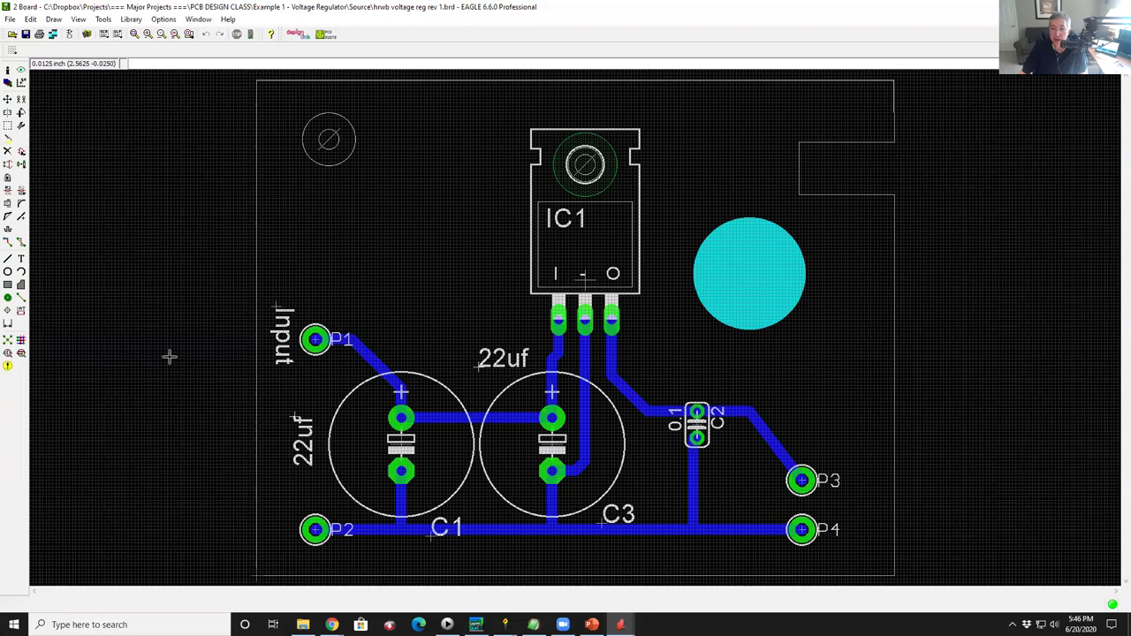
pyautogui.click(22, 354)
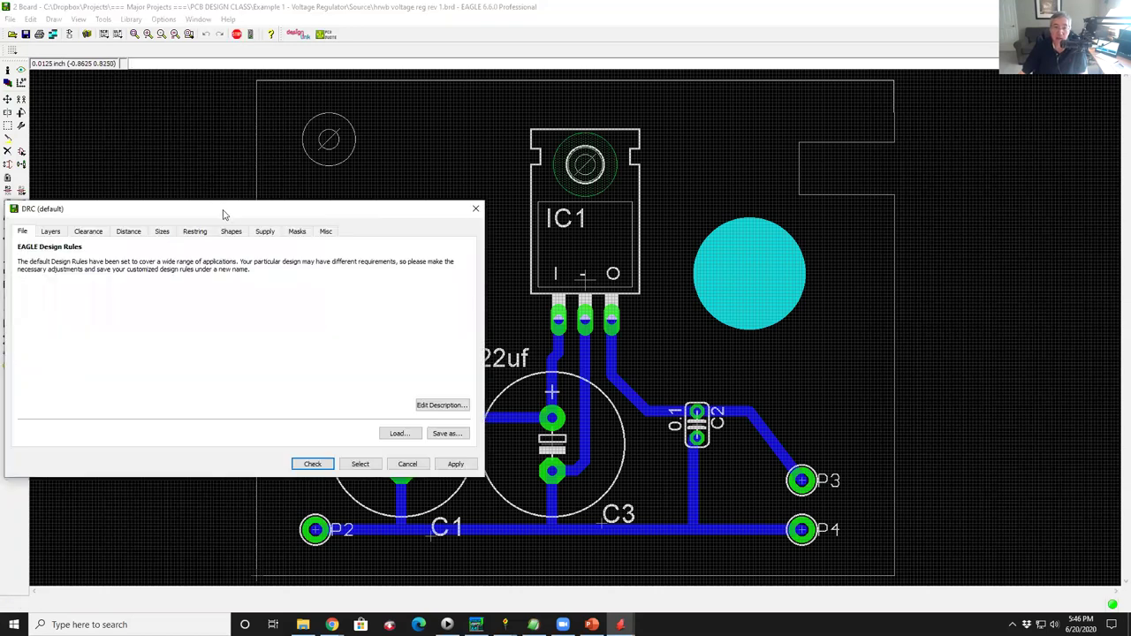
pyautogui.moveTo(235, 209); pyautogui.dragTo(279, 175)
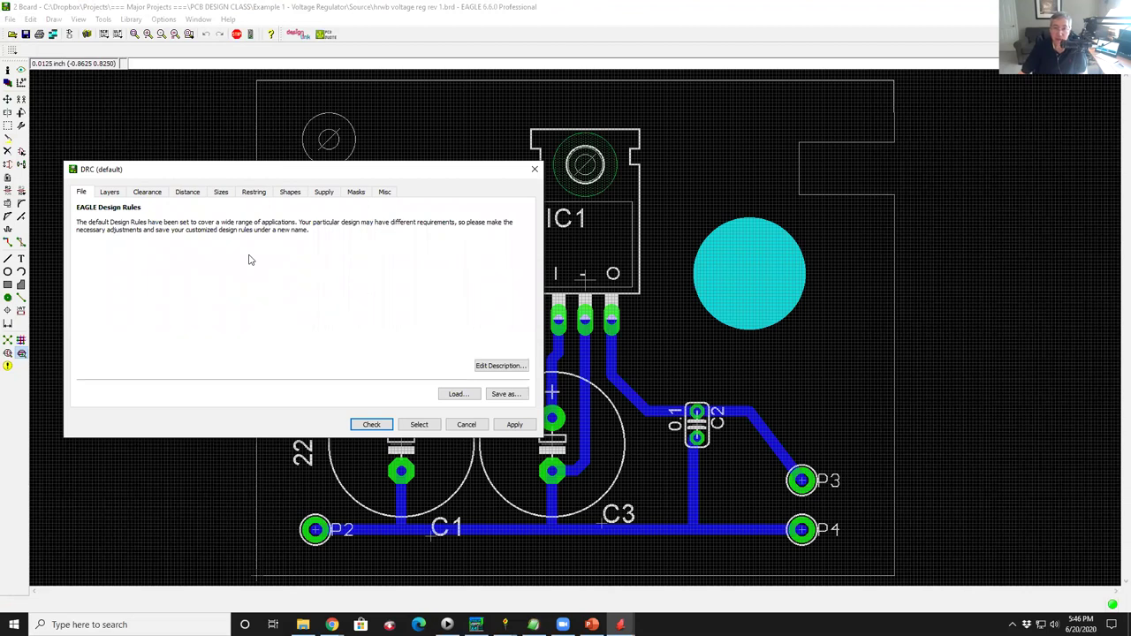
# Review the design rule categories from Layers and Clearance through Masks and Misc, and run the check on the board.
pyautogui.click(109, 193)
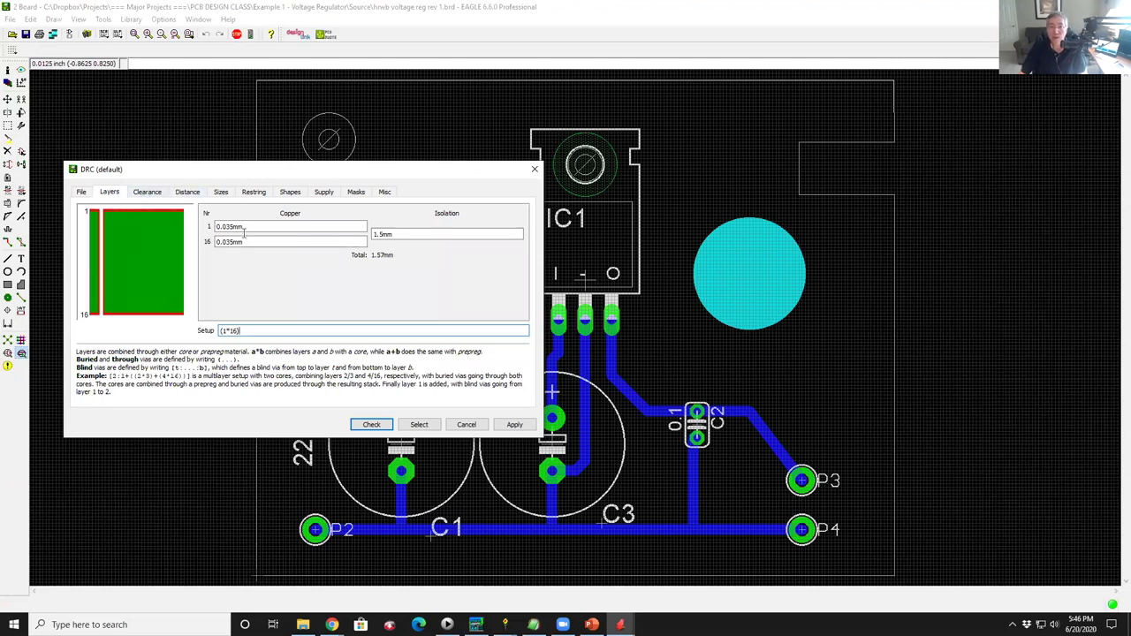
pyautogui.click(158, 194)
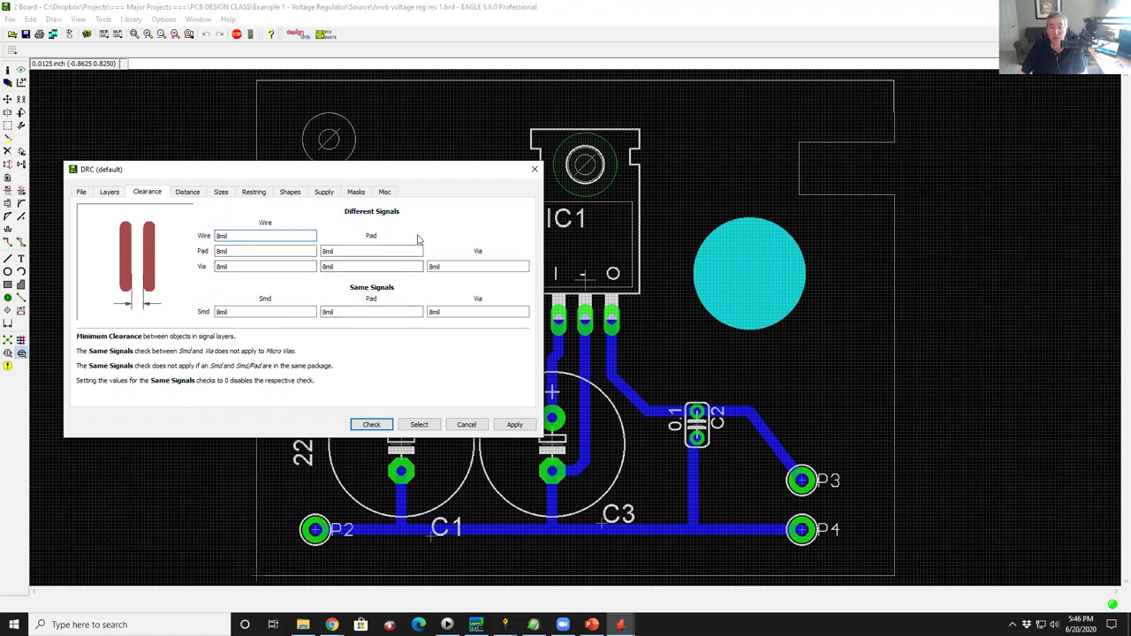
pyautogui.click(200, 196)
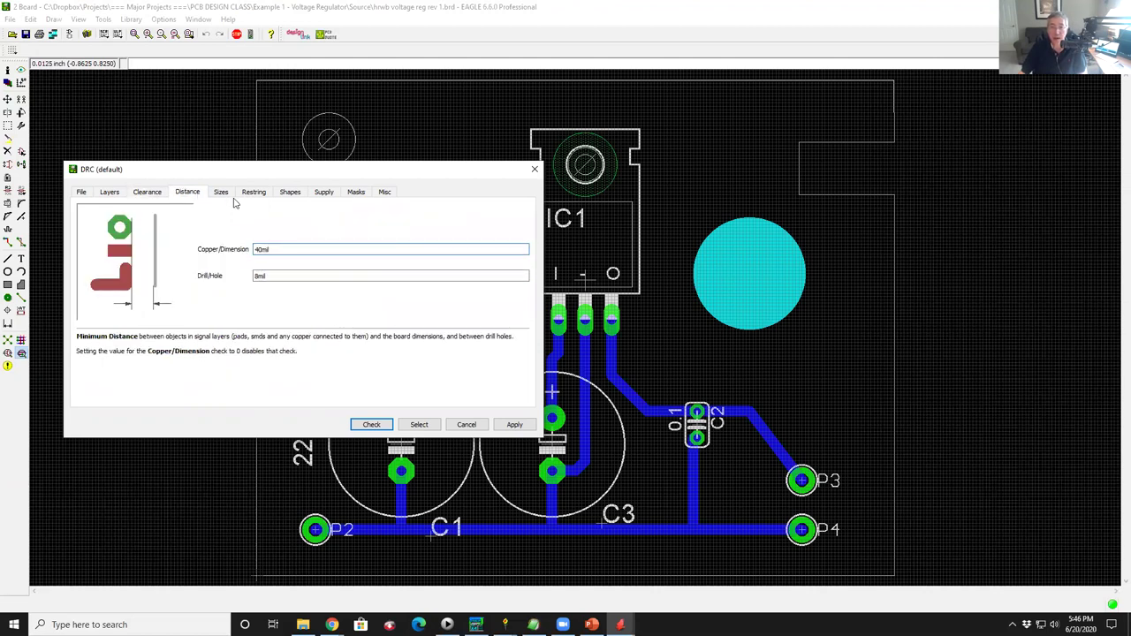
pyautogui.click(222, 193)
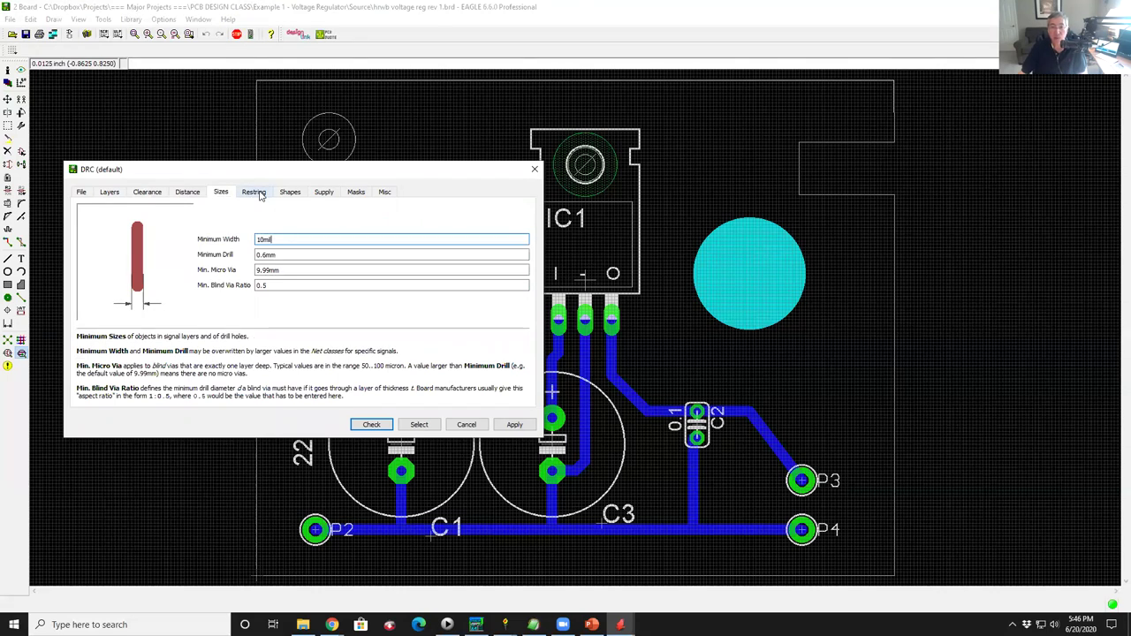
pyautogui.click(254, 192)
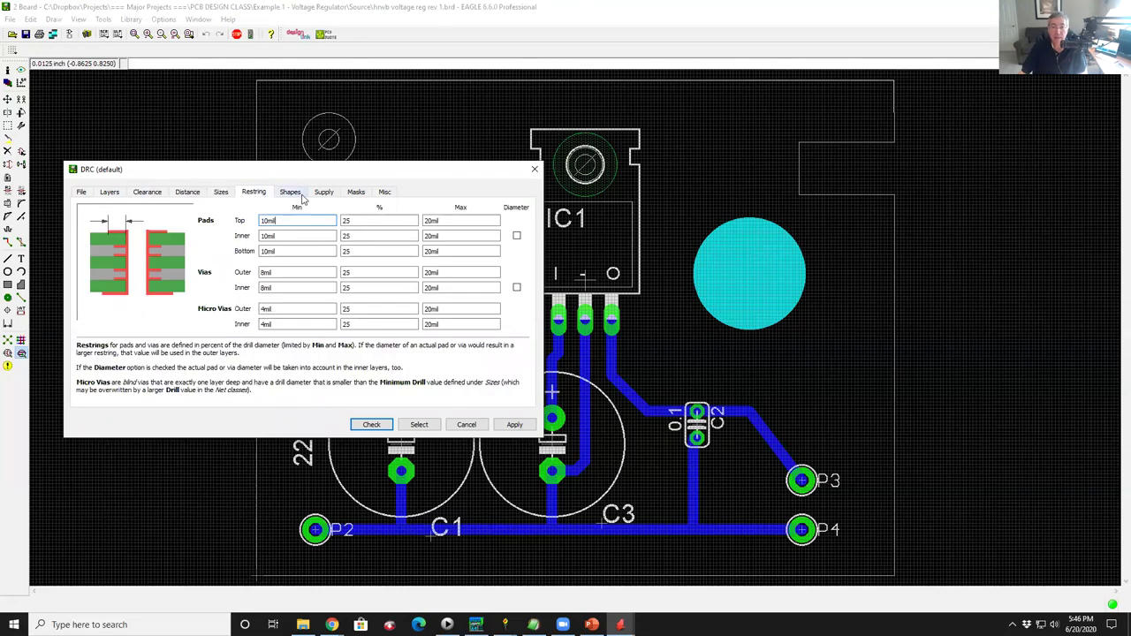
pyautogui.click(292, 194)
pyautogui.click(324, 192)
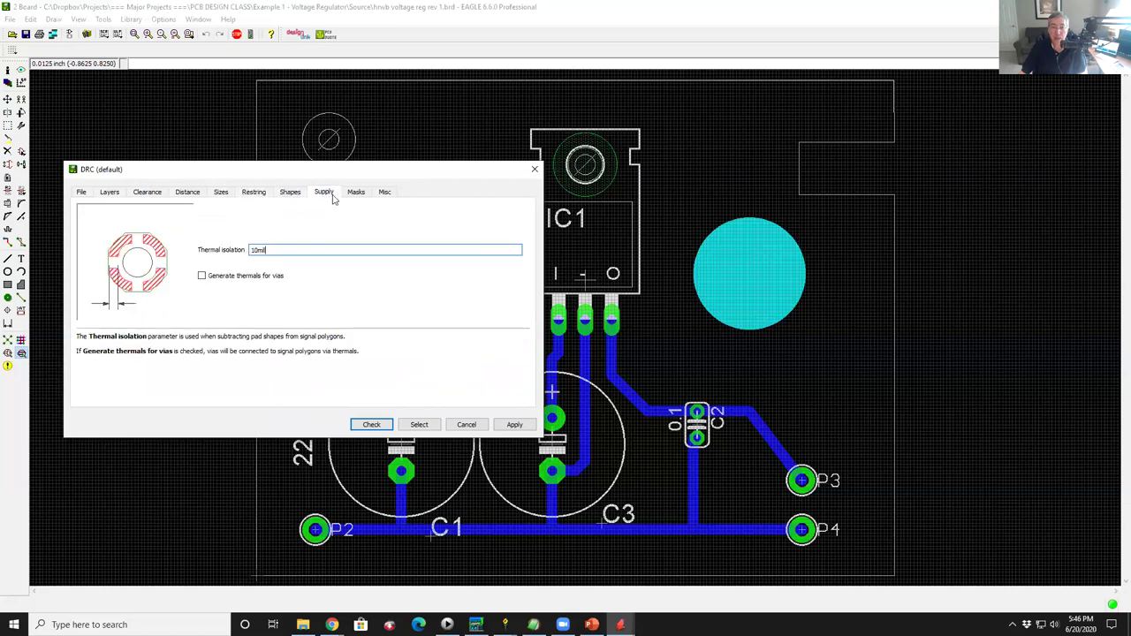
pyautogui.click(357, 194)
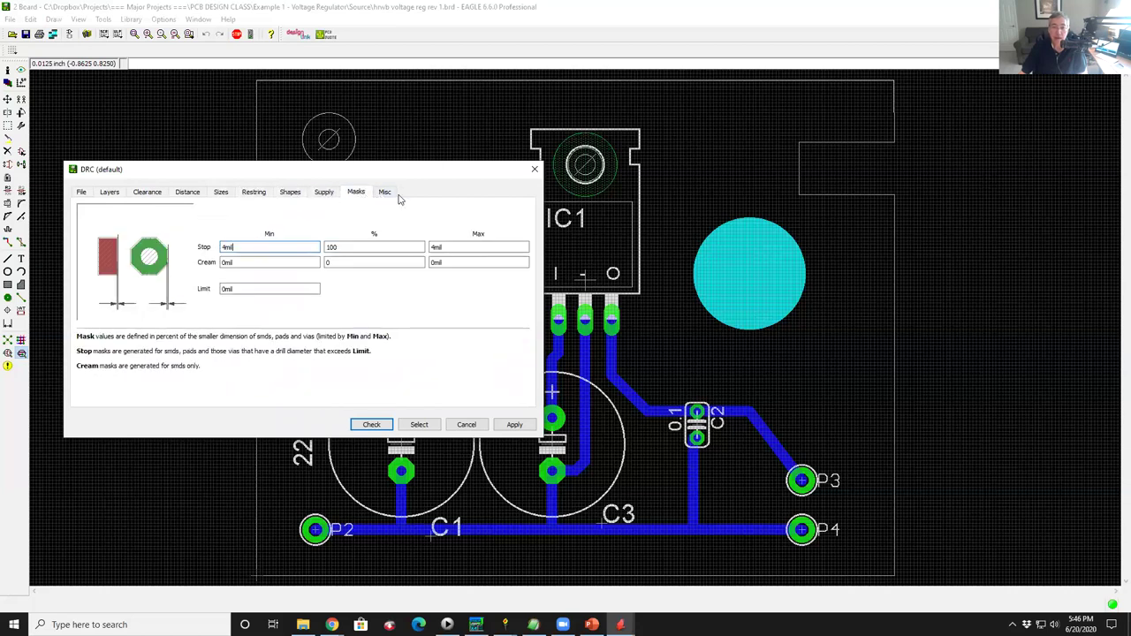
pyautogui.click(385, 194)
pyautogui.click(81, 193)
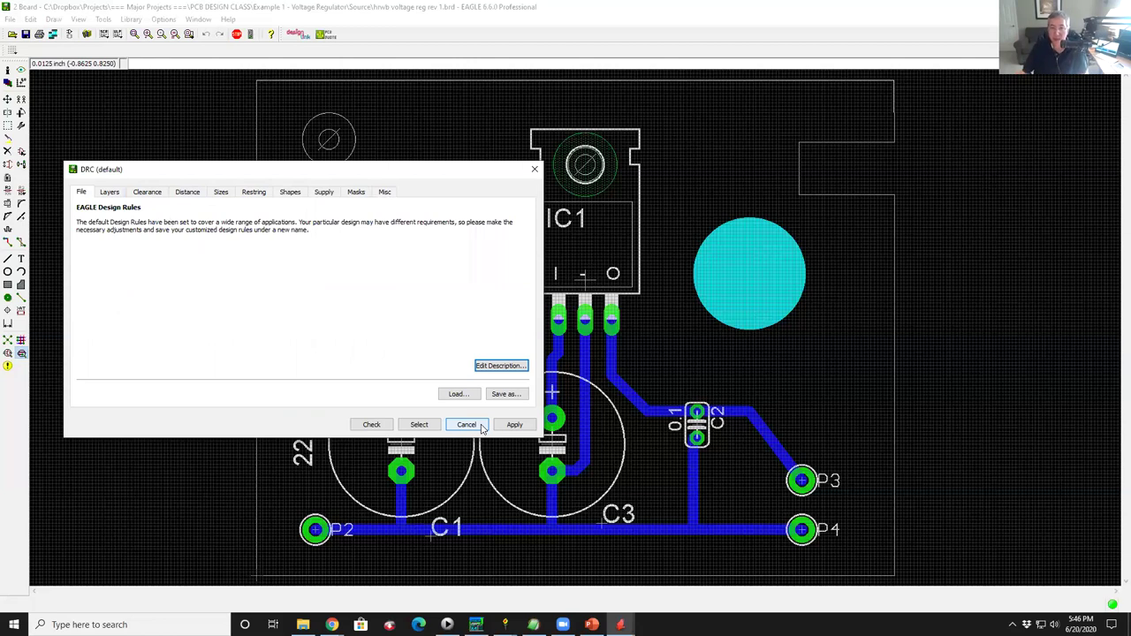
pyautogui.click(371, 425)
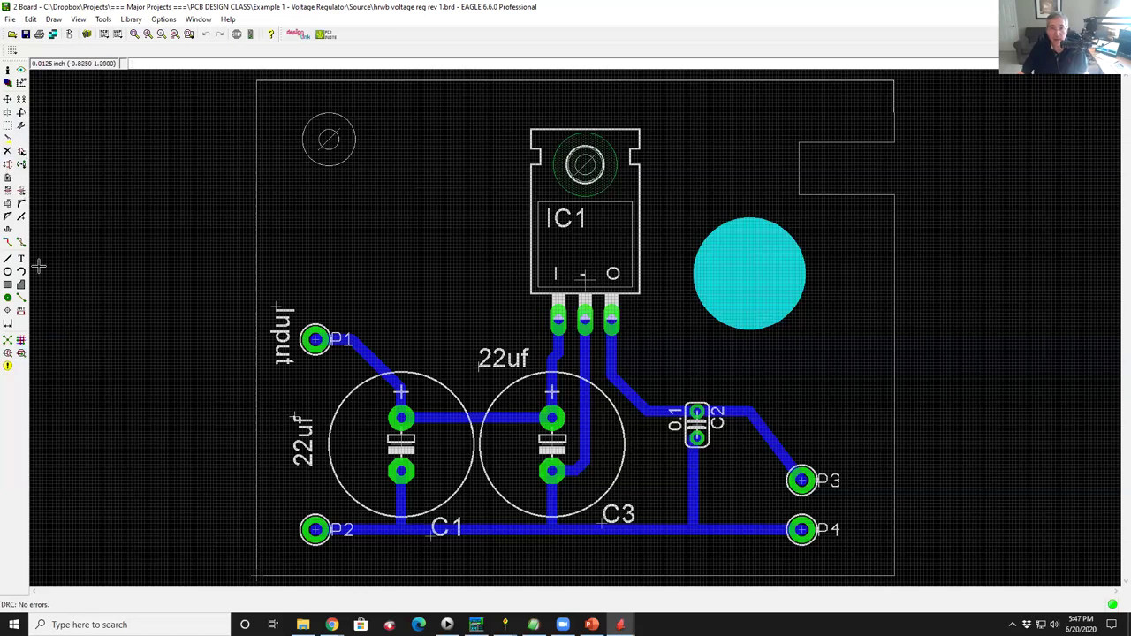
# Move input pad P1 down so that it overlaps pad P2.
pyautogui.click(7, 99)
pyautogui.click(315, 339)
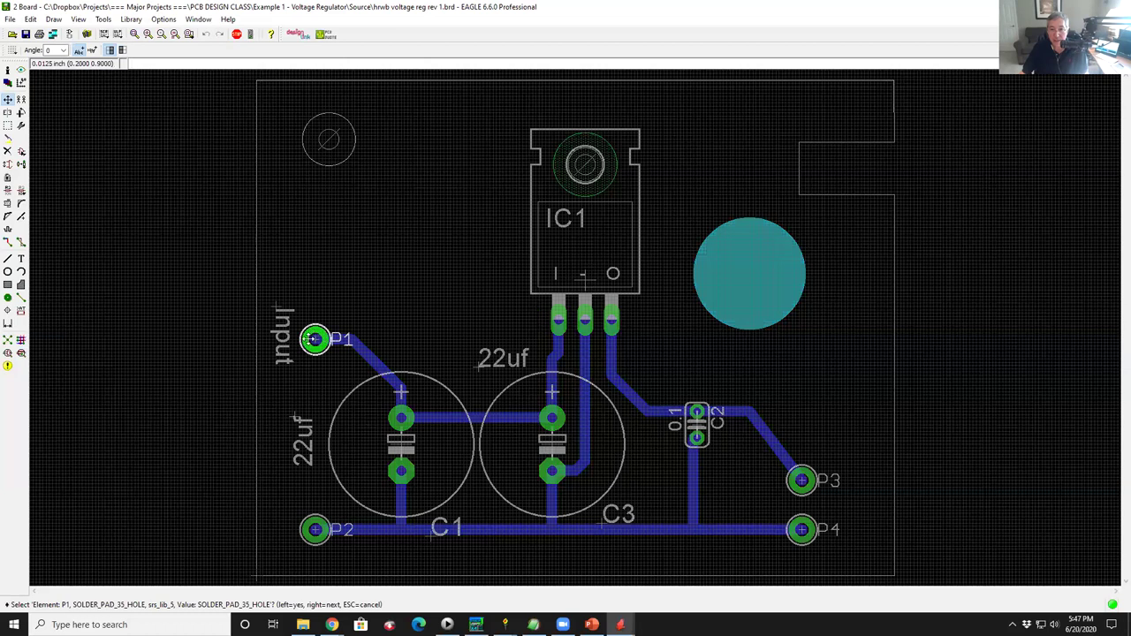
pyautogui.scroll(3, 305, 525)
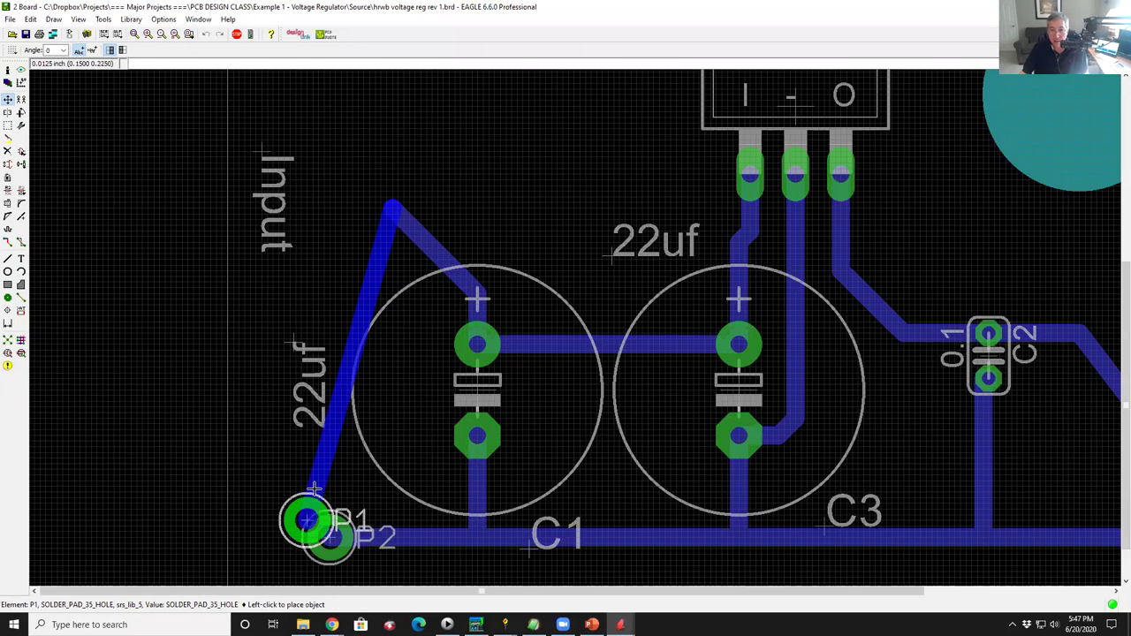
pyautogui.click(329, 502)
pyautogui.scroll(-5, 329, 502)
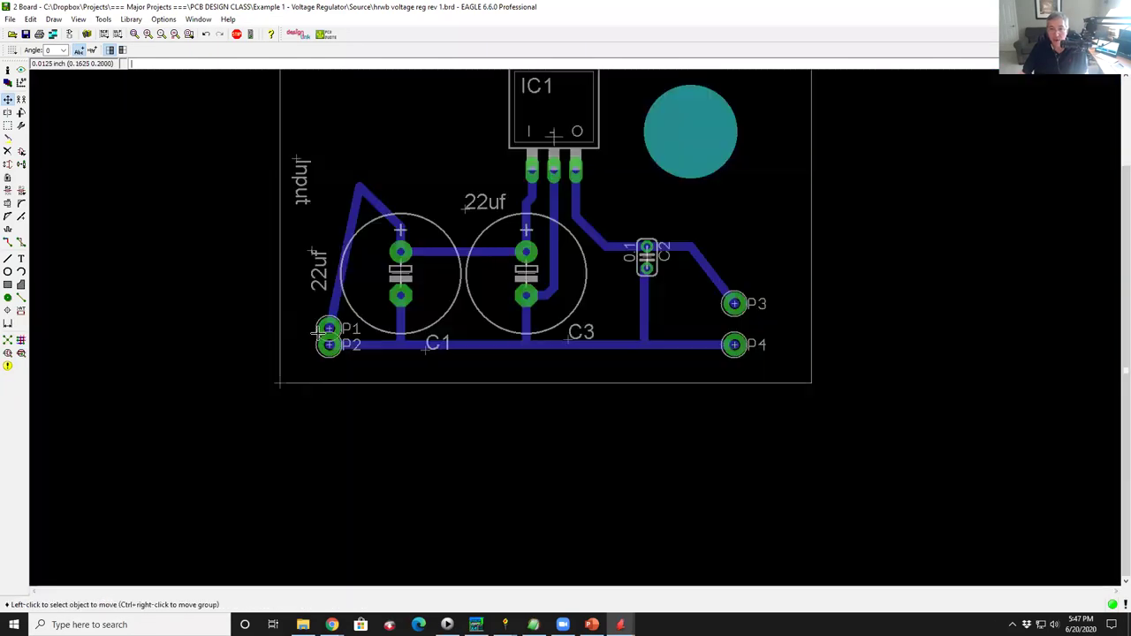
pyautogui.scroll(1, 88, 97)
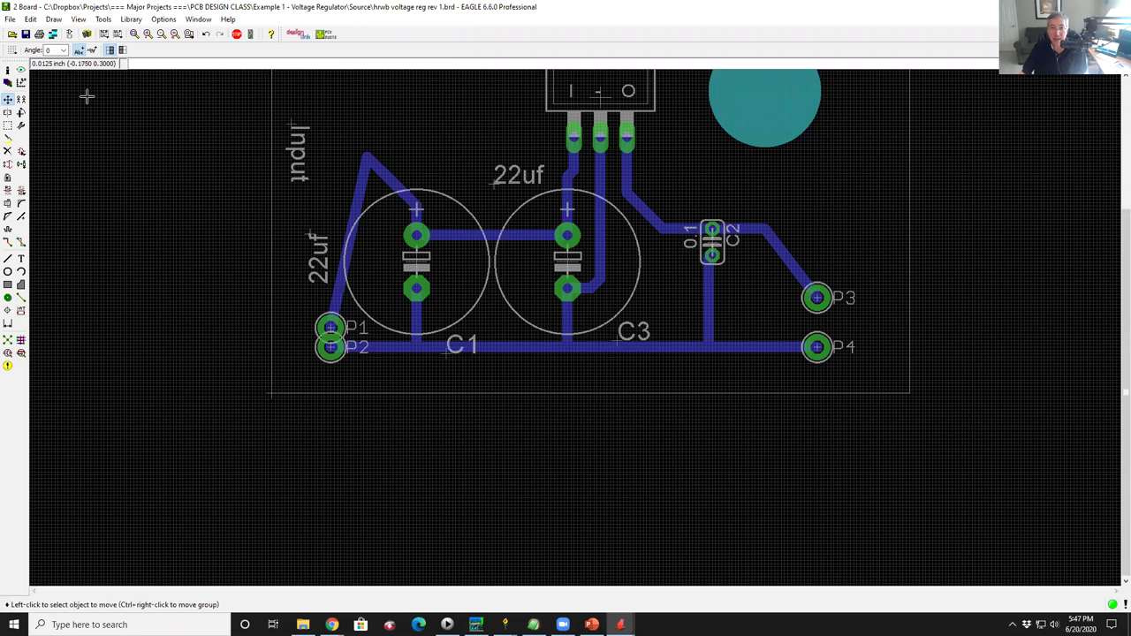
# Run the design rule check on the board and examine the marked overlap between pads P1 and P2 up close.
pyautogui.click(21, 354)
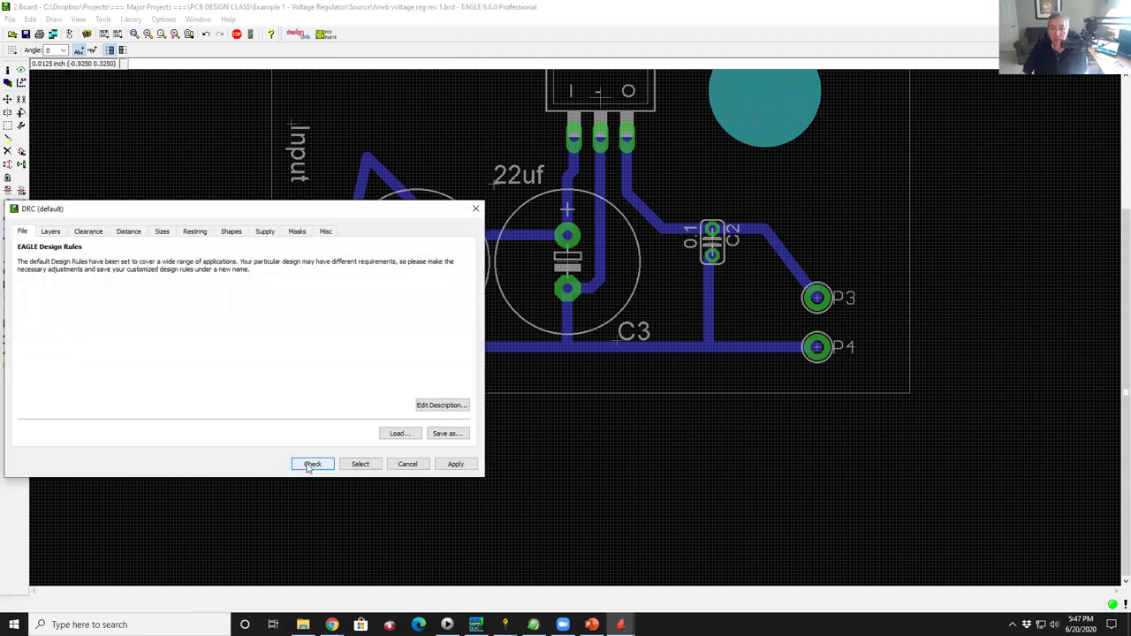
pyautogui.click(307, 463)
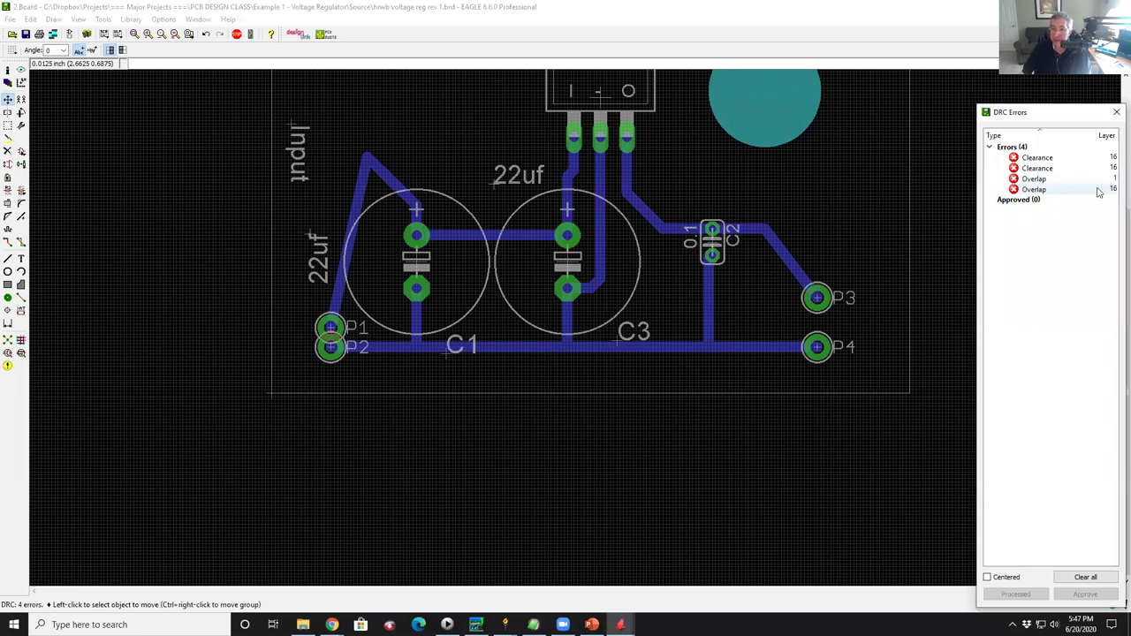
pyautogui.scroll(8, 332, 347)
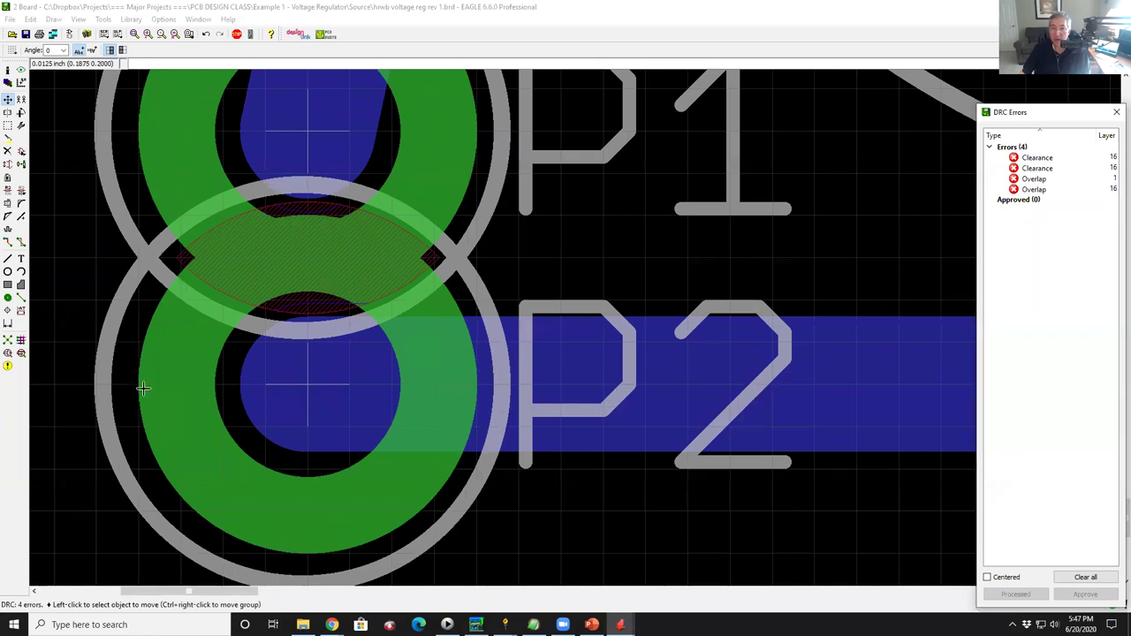
pyautogui.scroll(-3, 144, 382)
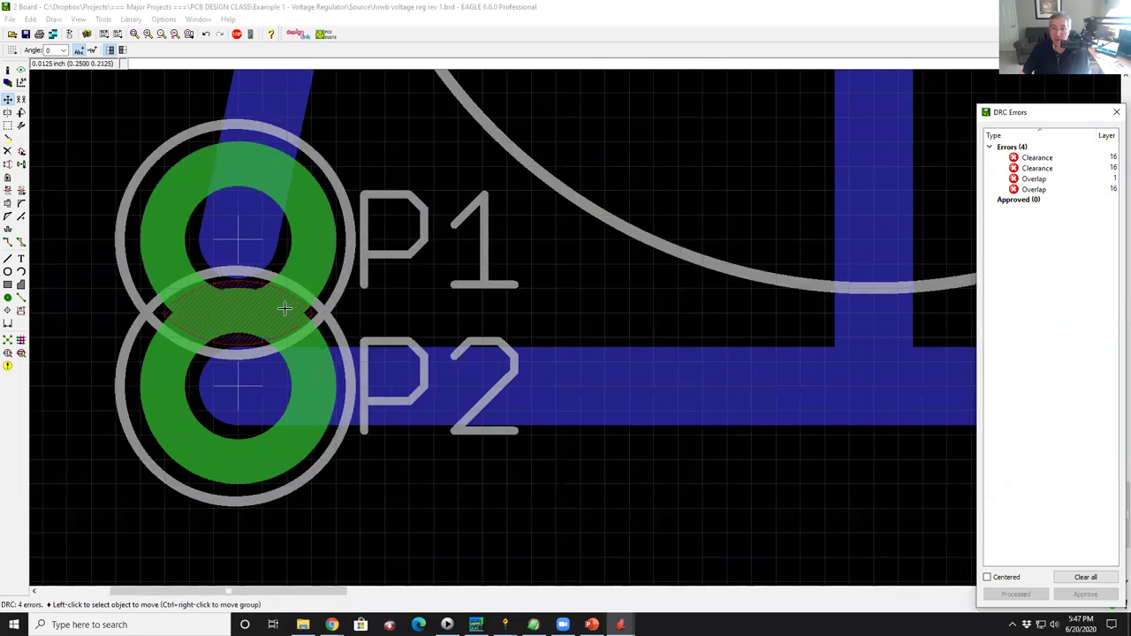
pyautogui.scroll(-2, 449, 306)
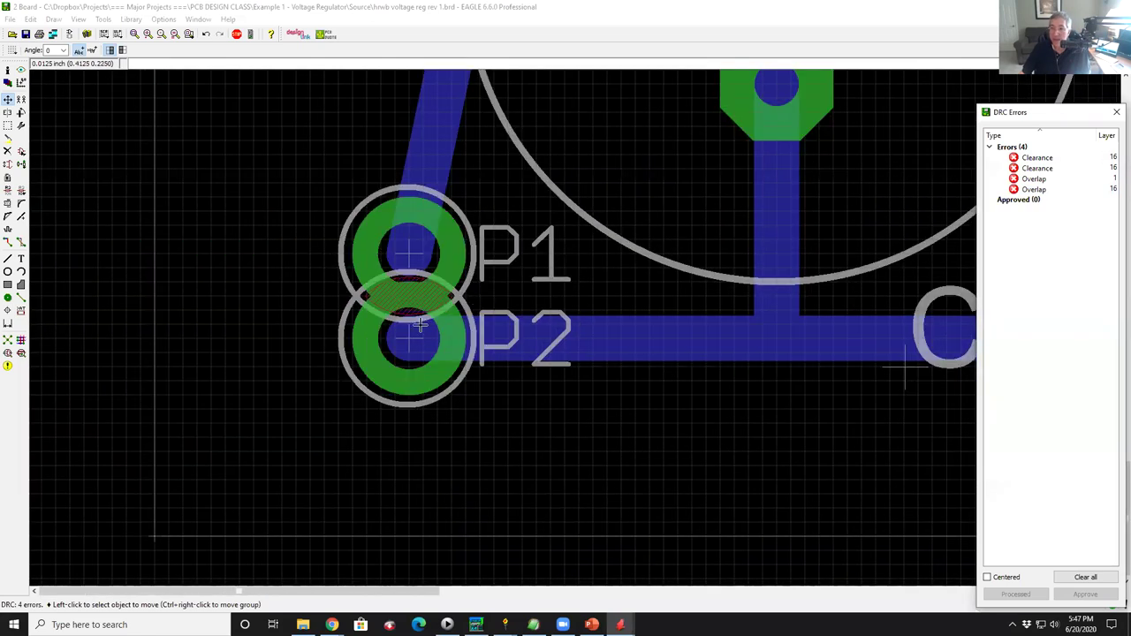
pyautogui.scroll(-5, 449, 306)
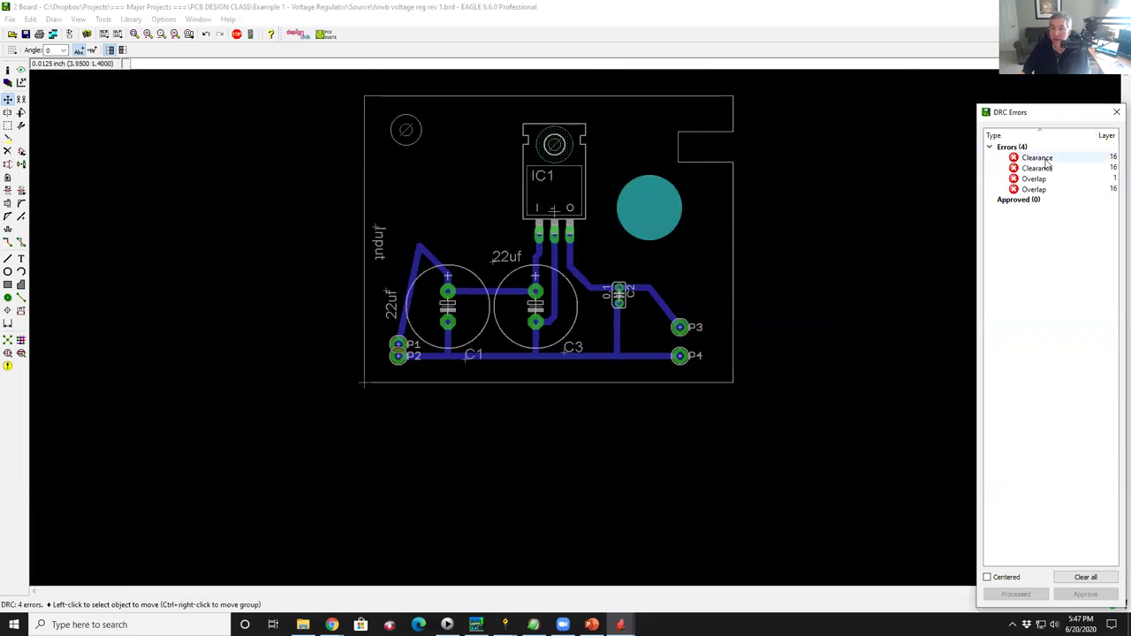
# Go through the two Clearance and two Overlap errors one by one to locate each on the board.
pyautogui.click(1038, 157)
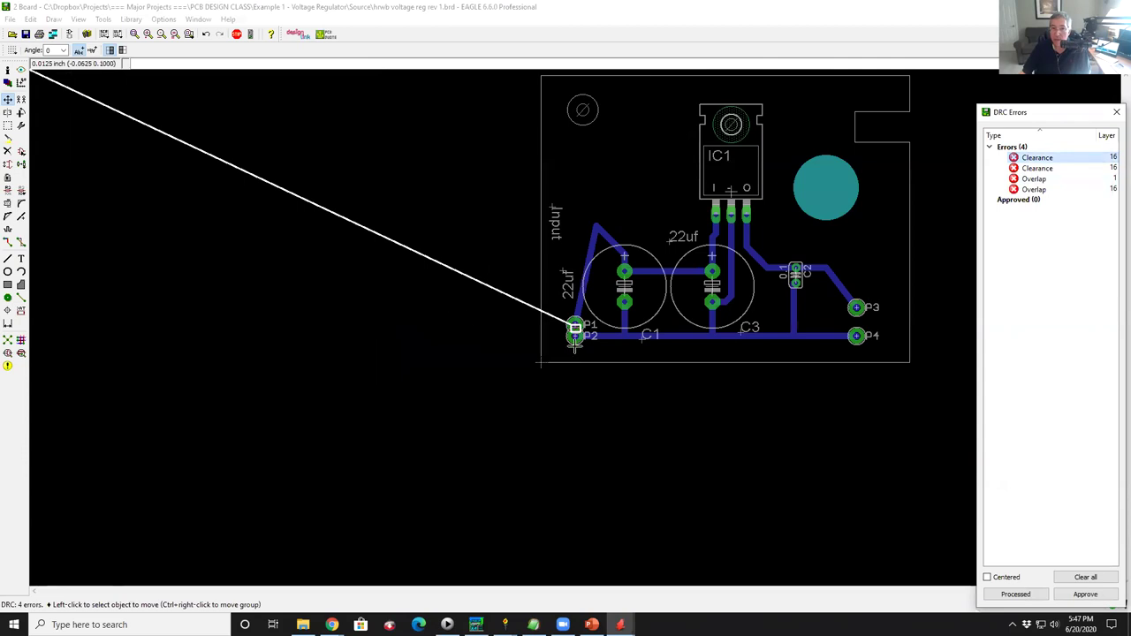
pyautogui.click(1034, 168)
pyautogui.click(1032, 179)
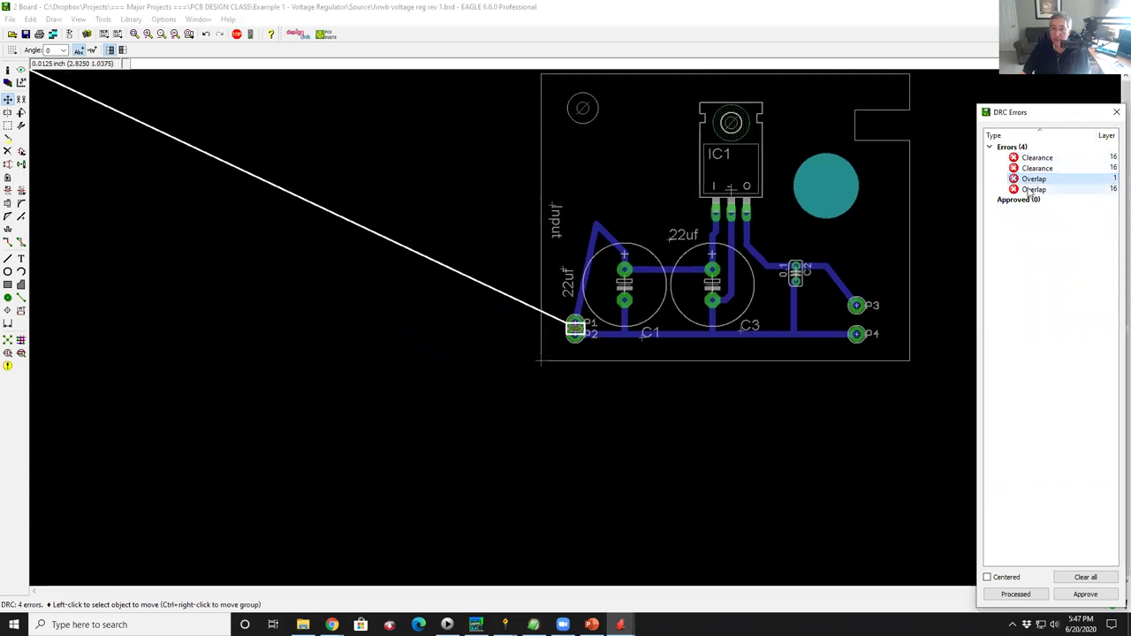
pyautogui.click(1033, 189)
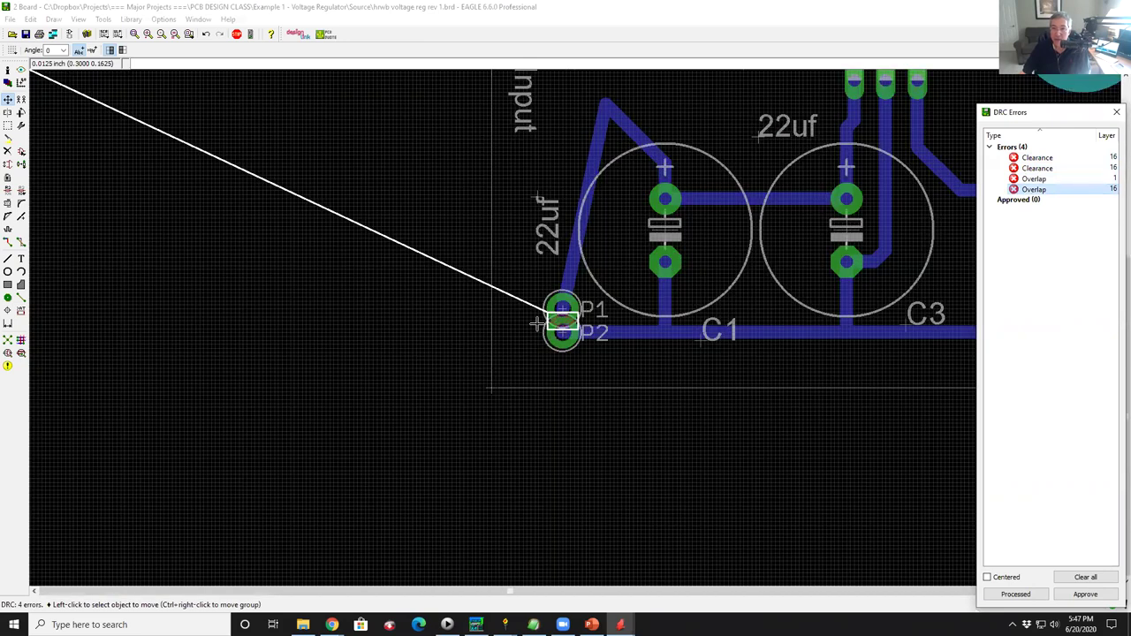
# Move input pad P1 up so that it clears pad P2.
pyautogui.scroll(2, 541, 336)
pyautogui.scroll(2, 542, 336)
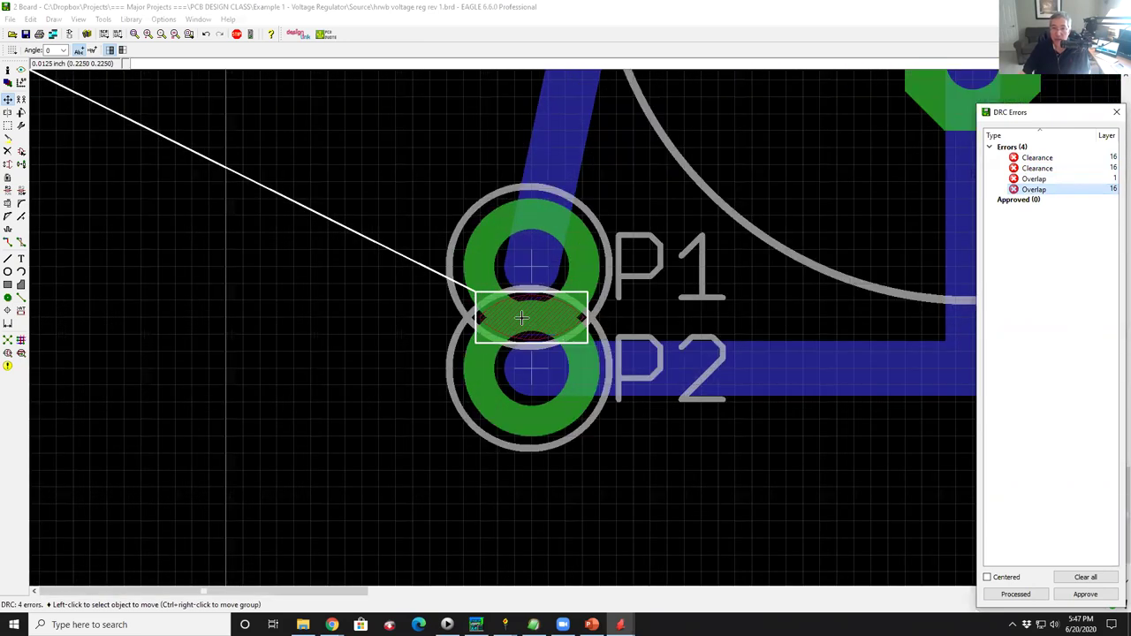
pyautogui.click(527, 257)
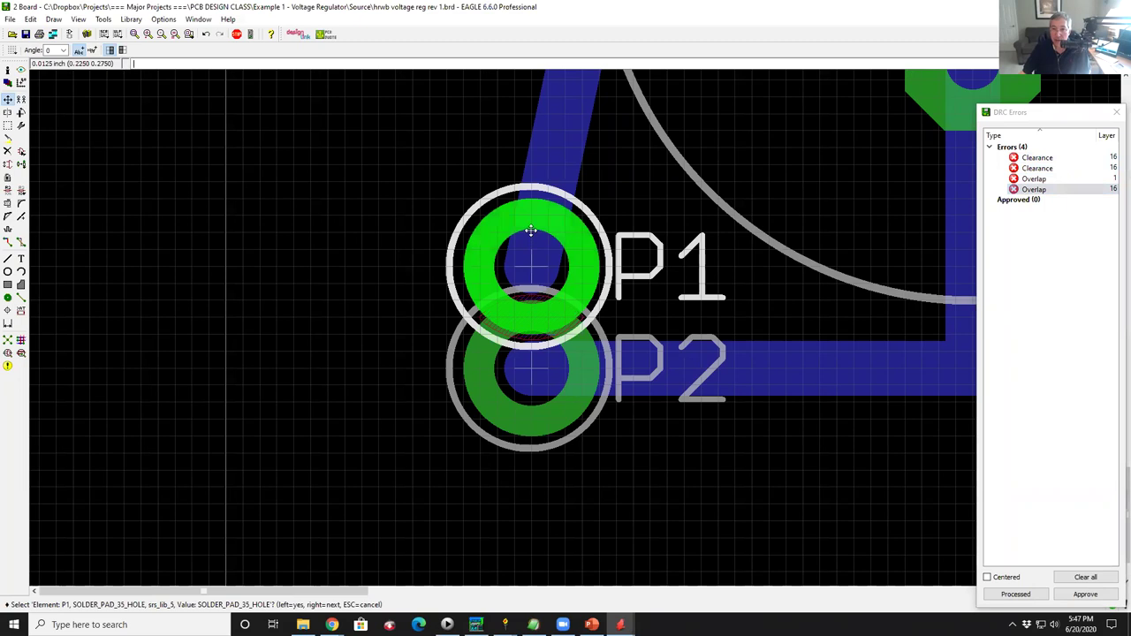
pyautogui.click(526, 253)
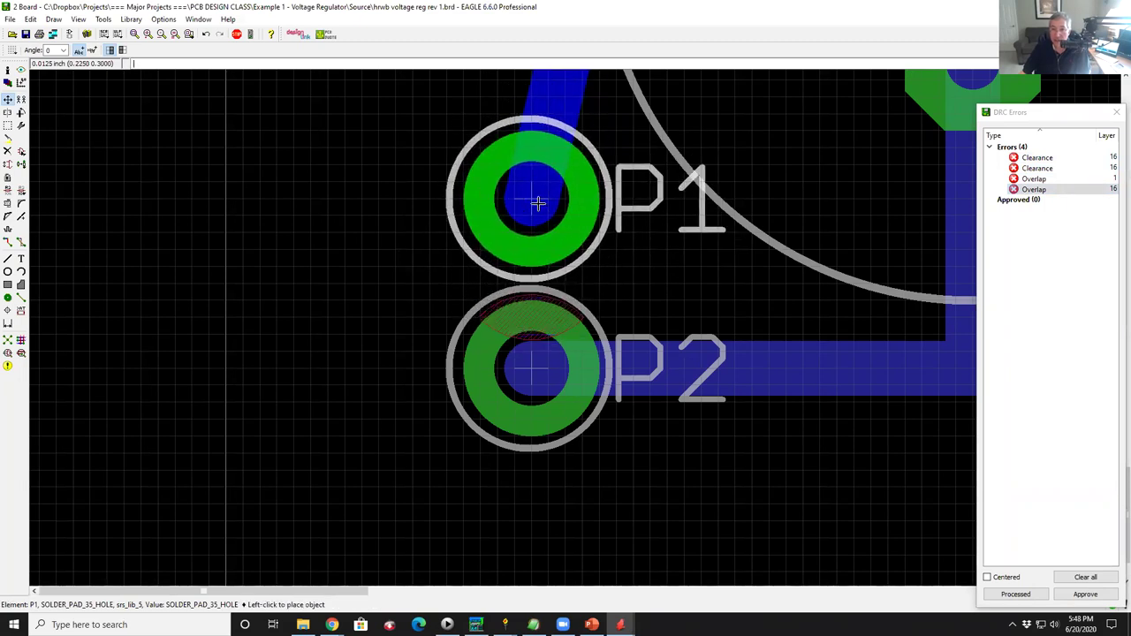
pyautogui.click(538, 203)
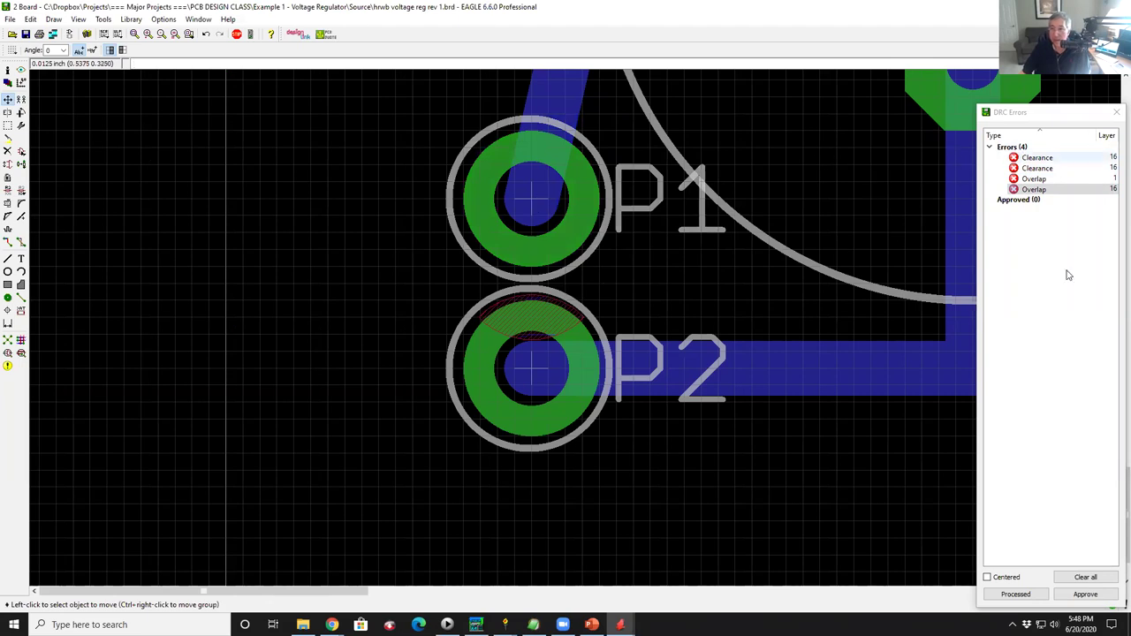
# Approve the layer 16 Overlap error, mark the layer 1 Overlap as processed, and rerun the design rule check.
pyautogui.click(1078, 595)
pyautogui.click(1016, 593)
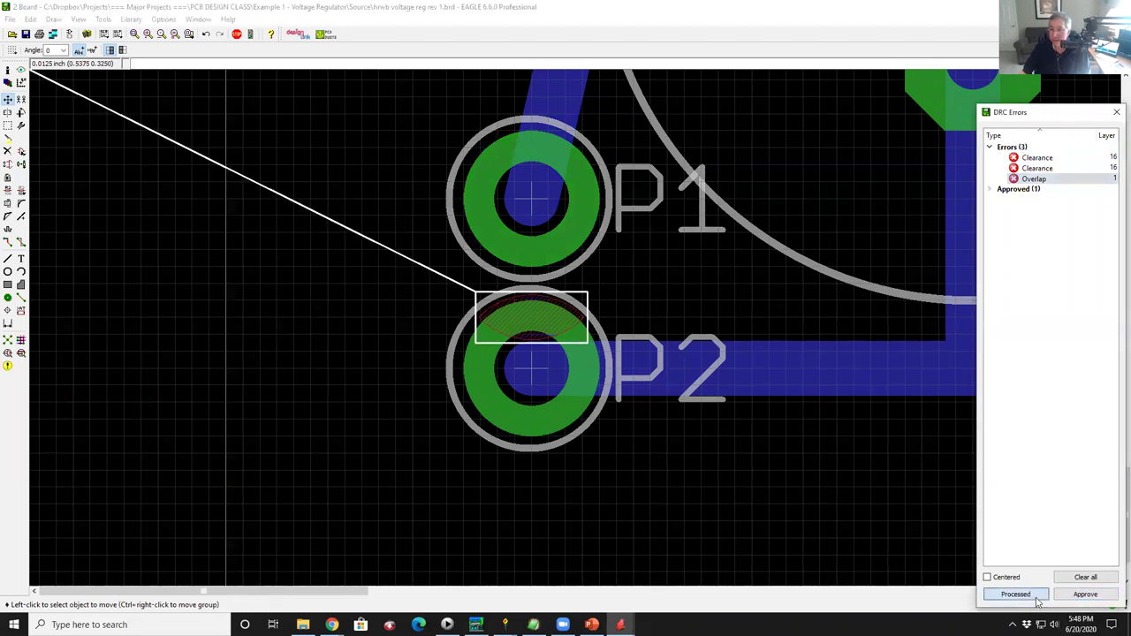
pyautogui.click(1116, 113)
pyautogui.click(21, 353)
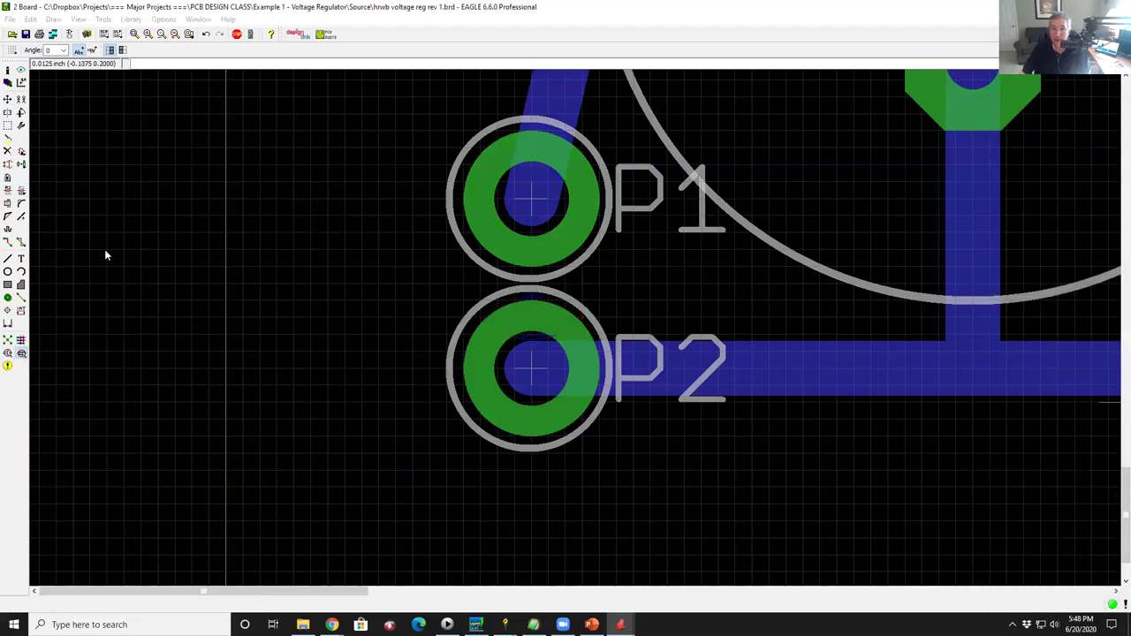
pyautogui.click(312, 465)
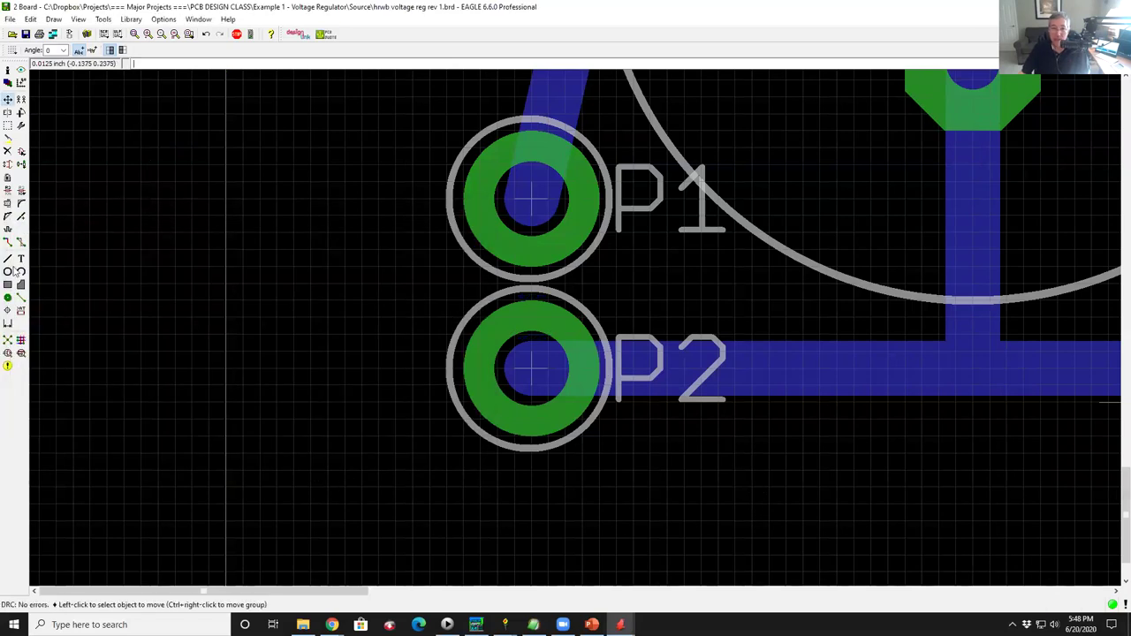
# Rip up the ground trace segment between C1's lower pad and the horizontal ground trace.
pyautogui.scroll(-1, 608, 358)
pyautogui.scroll(-2, 545, 318)
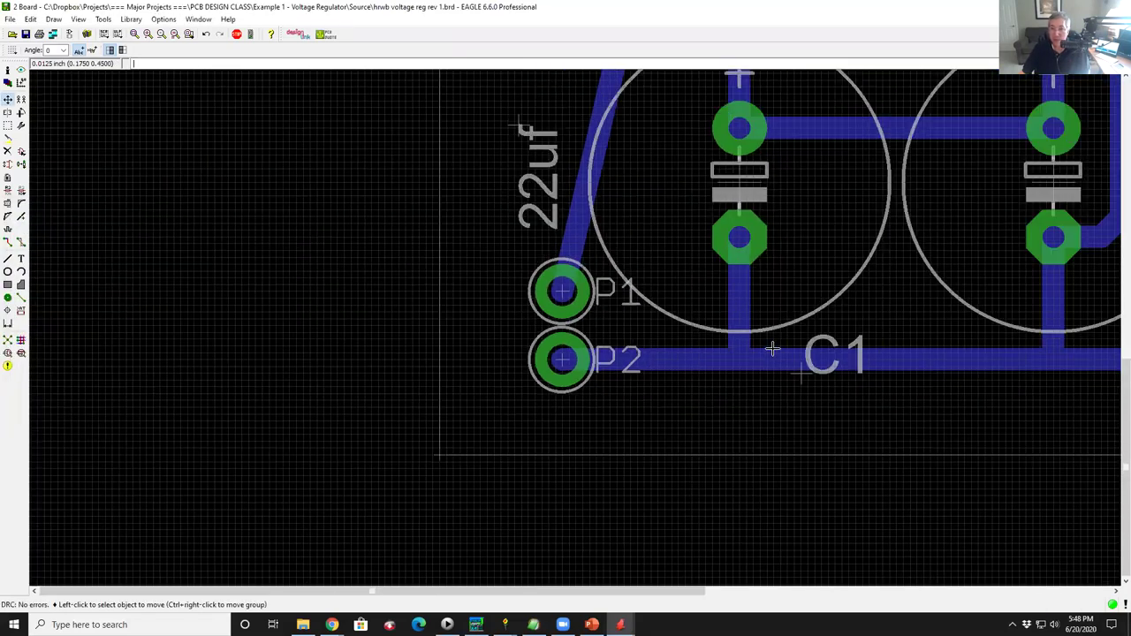
pyautogui.rightClick(745, 303)
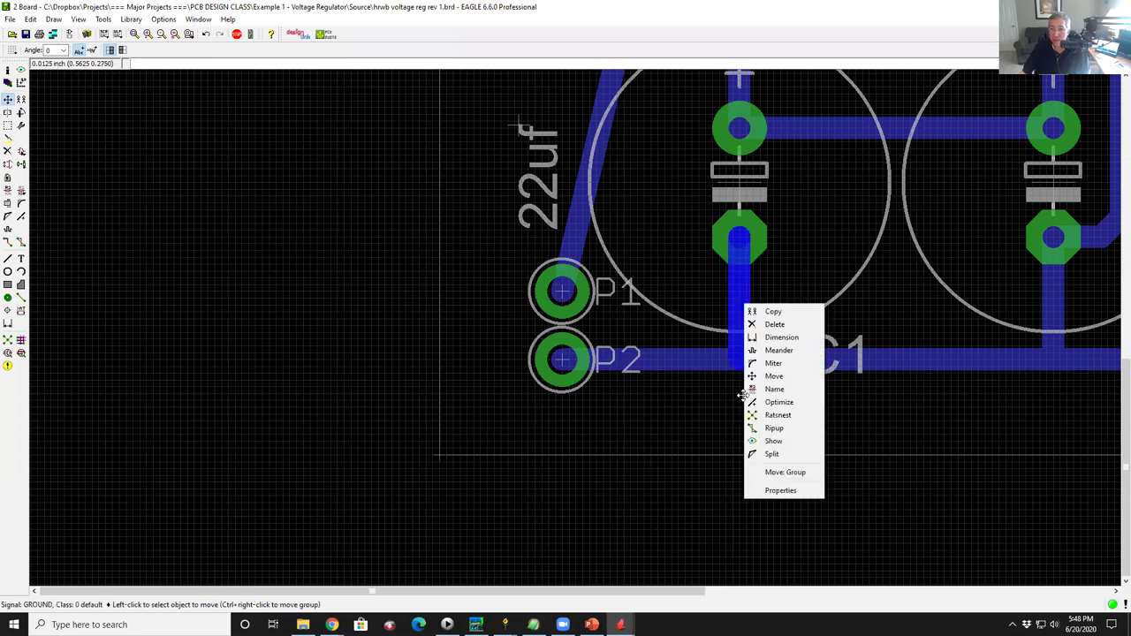
pyautogui.click(774, 428)
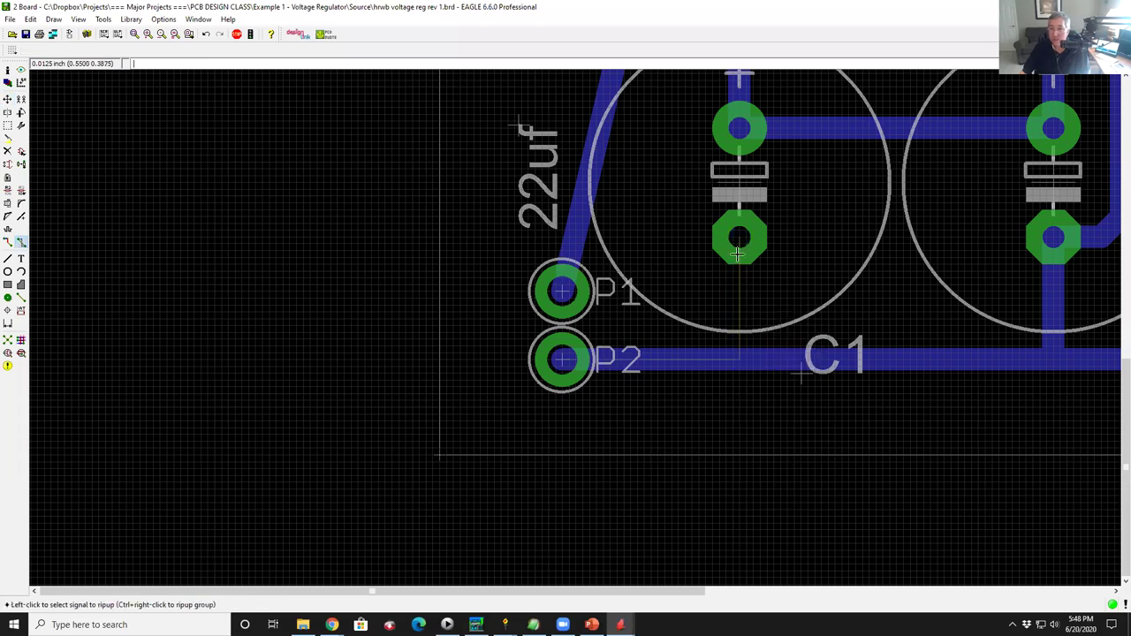
# Route a 0.016 wide ground trace on layer 16 Bottom from C1's lower pad, around P1 and through the gap between P1 and P2.
pyautogui.rightClick(738, 292)
pyautogui.click(767, 374)
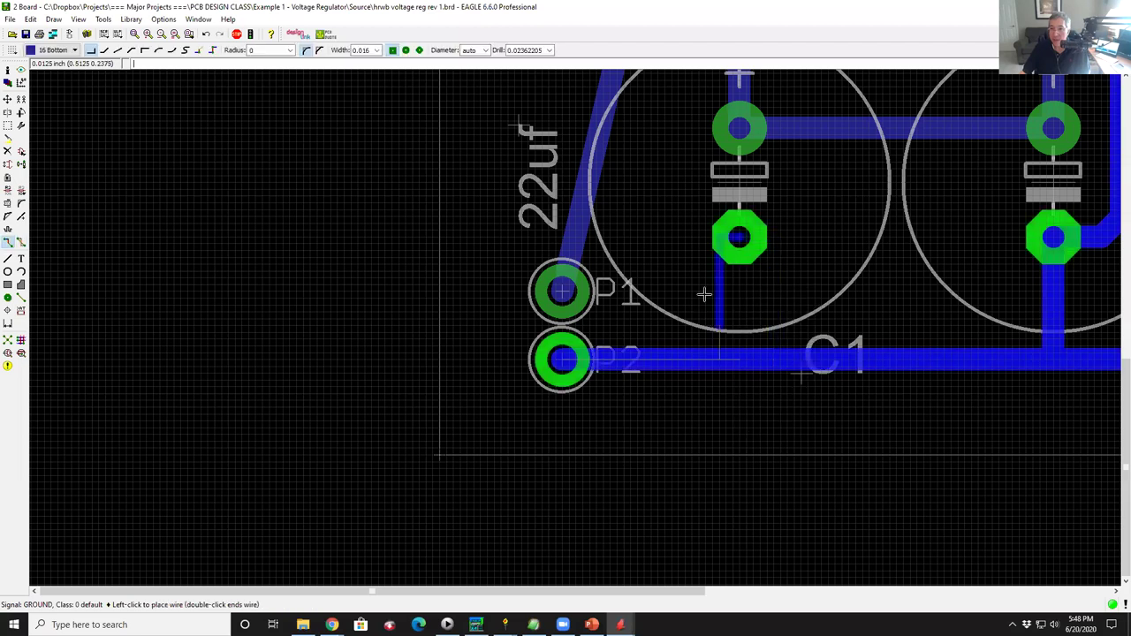
pyautogui.click(103, 51)
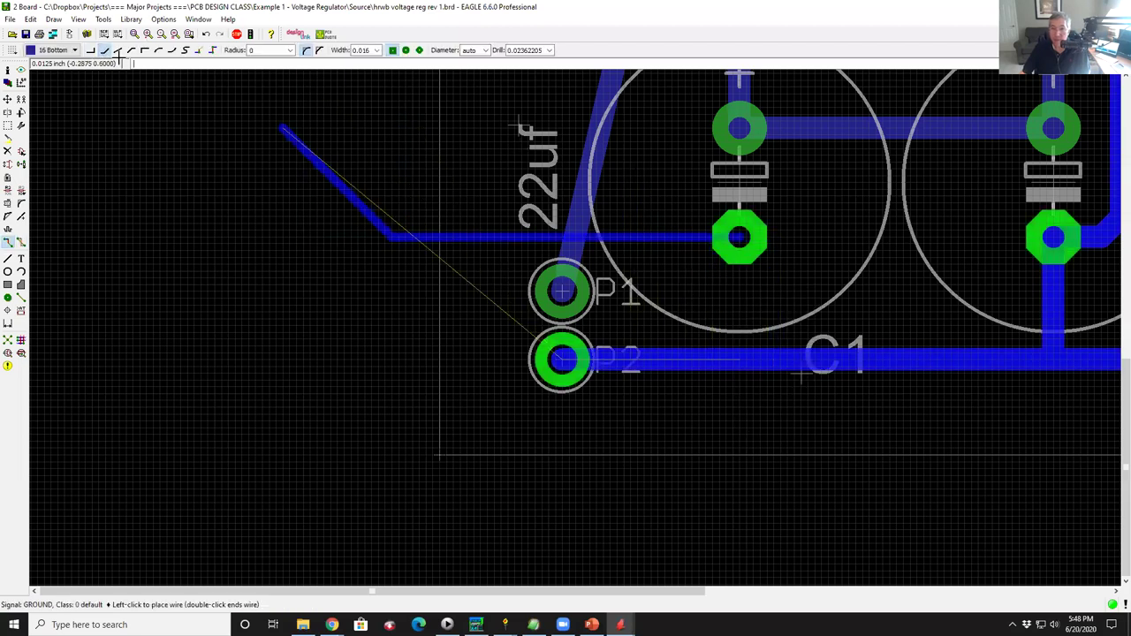
pyautogui.click(648, 216)
pyautogui.click(459, 260)
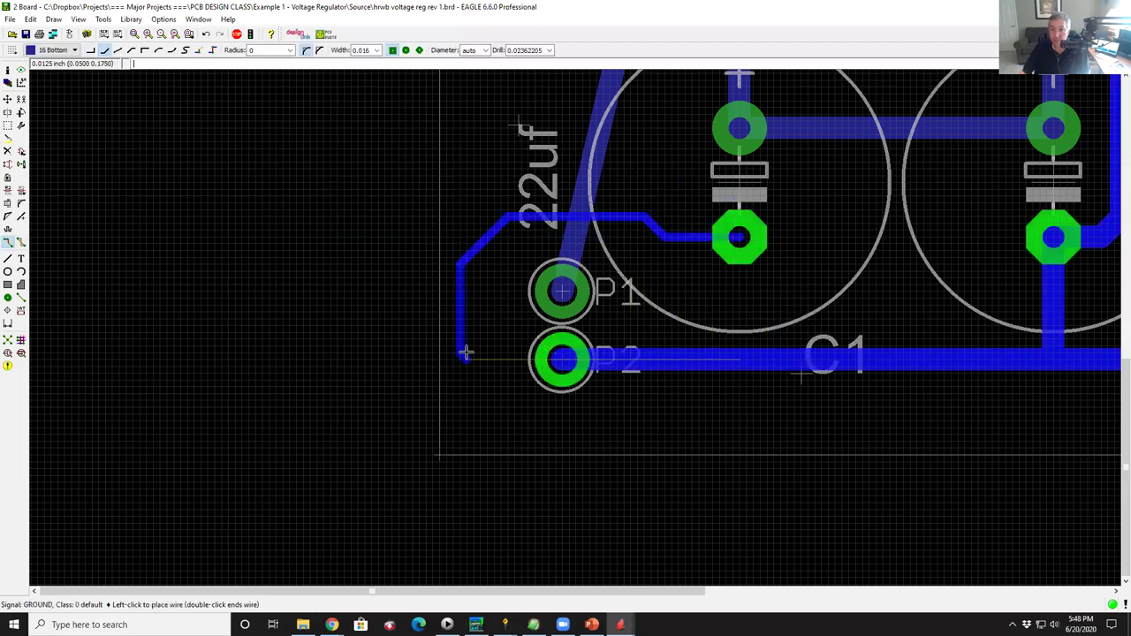
pyautogui.scroll(5, 465, 353)
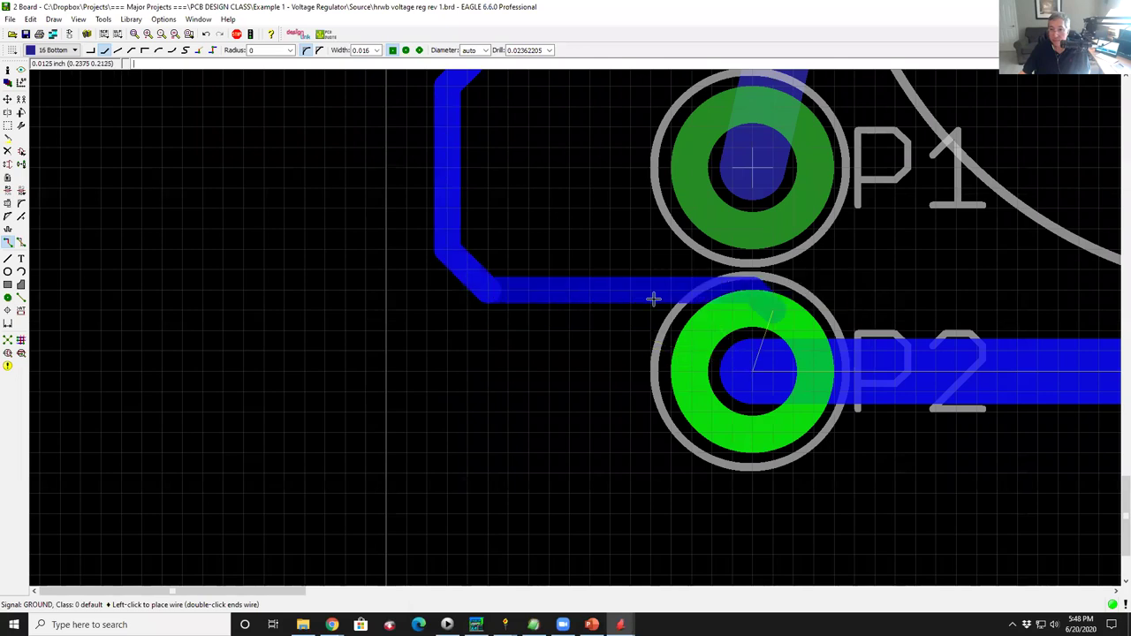
pyautogui.click(573, 290)
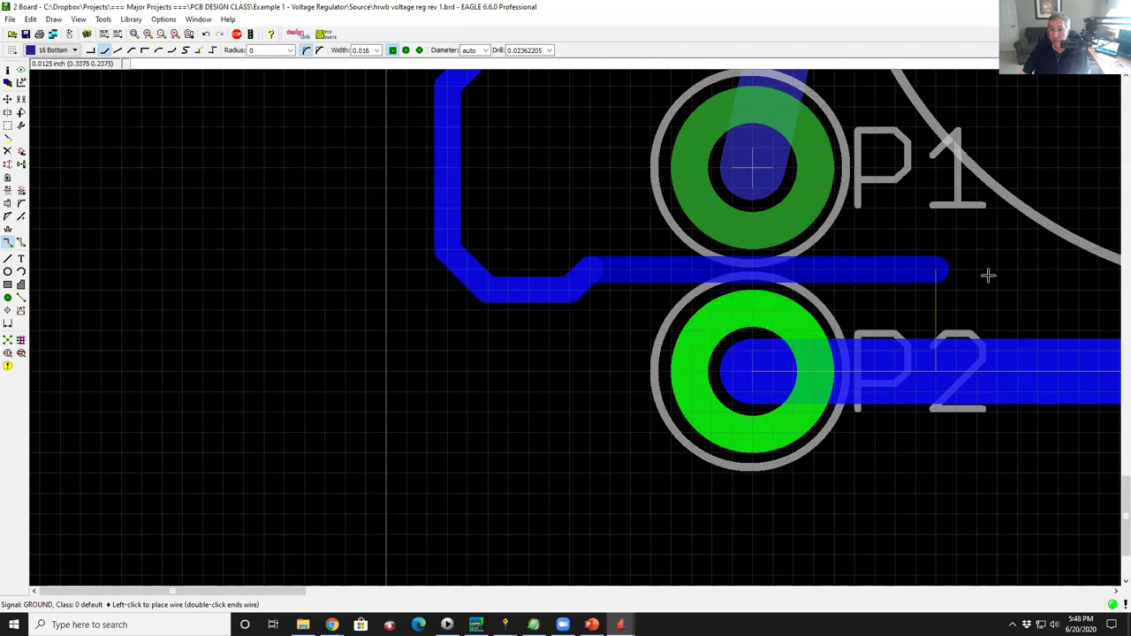
pyautogui.doubleClick(1018, 270)
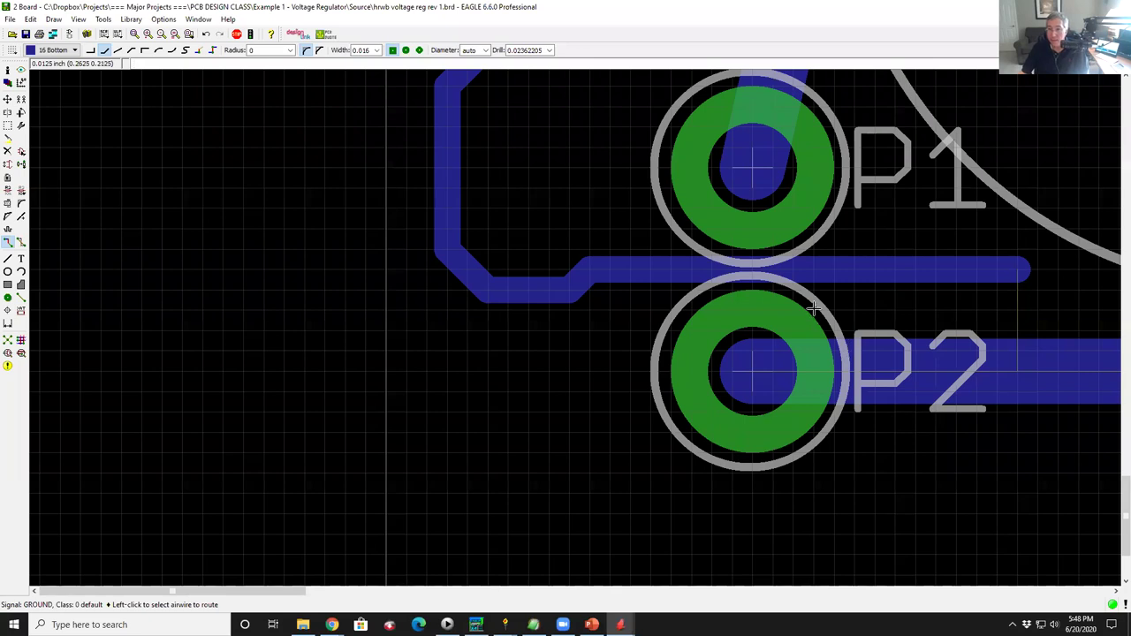
# Examine the spacing between the new ground trace and the copper of pads P1 and P2.
pyautogui.scroll(4, 793, 288)
pyautogui.scroll(-2, 371, 352)
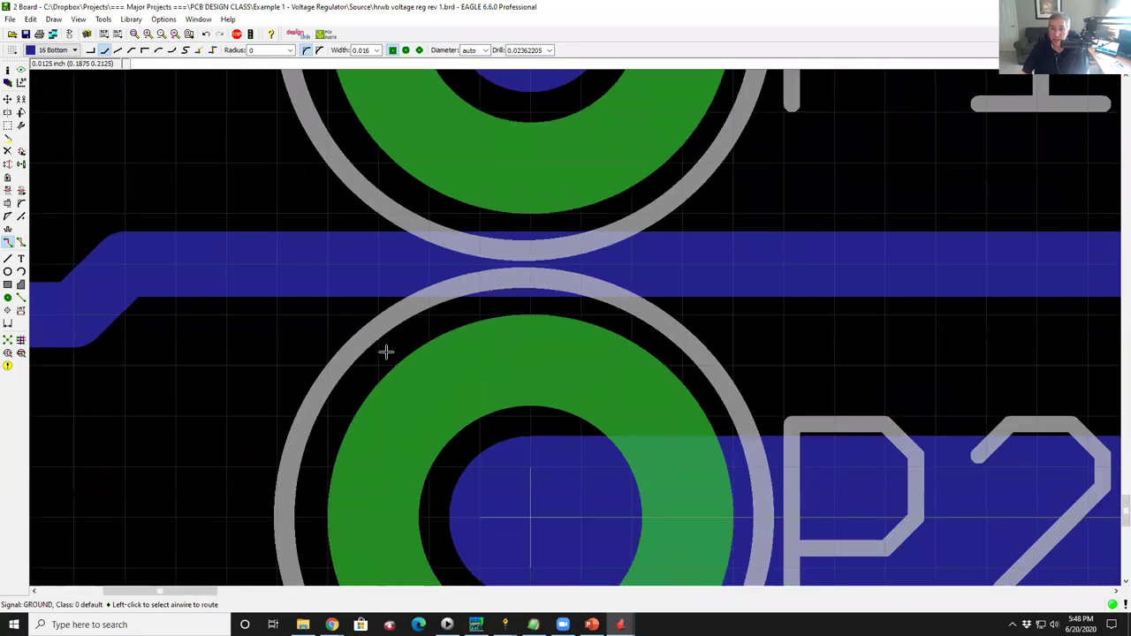
pyautogui.scroll(4, 459, 353)
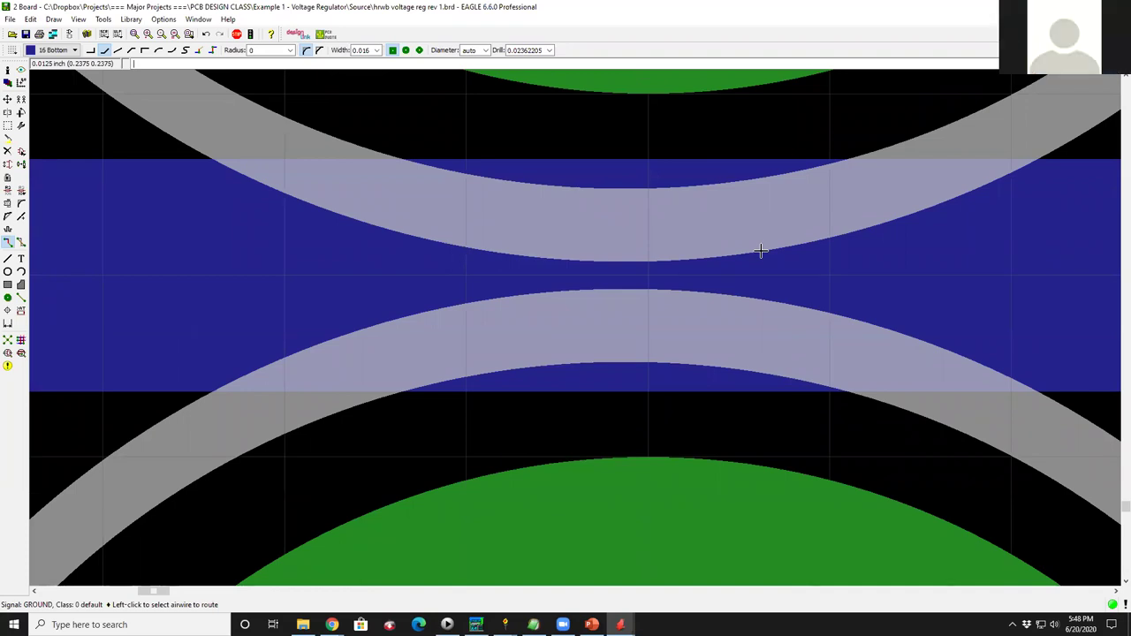
pyautogui.scroll(-3, 623, 237)
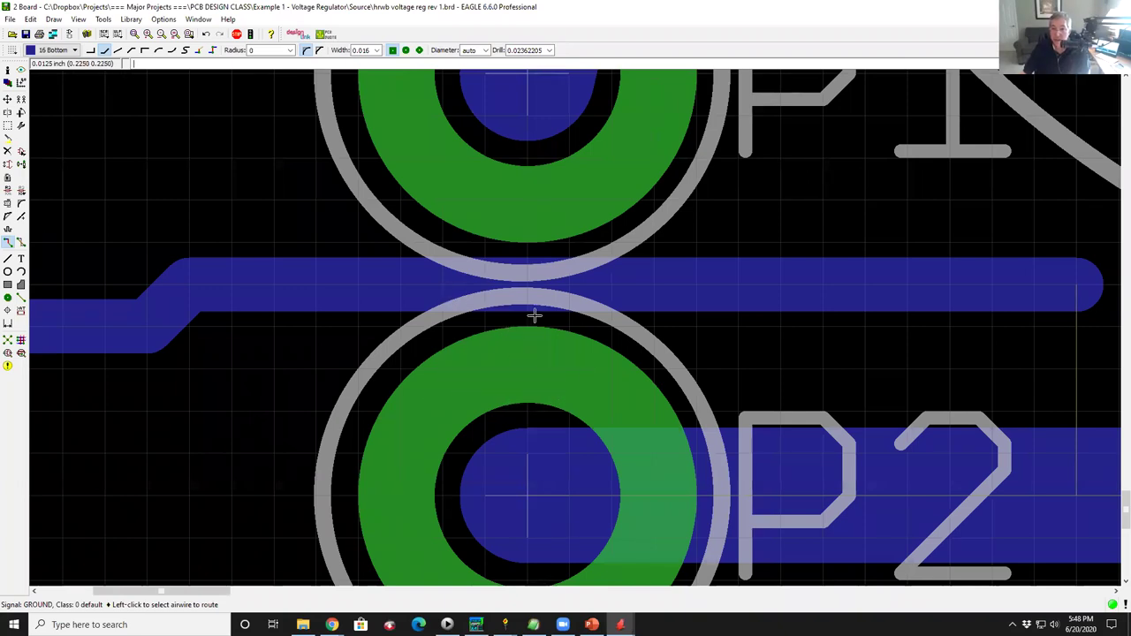
pyautogui.scroll(3, 530, 316)
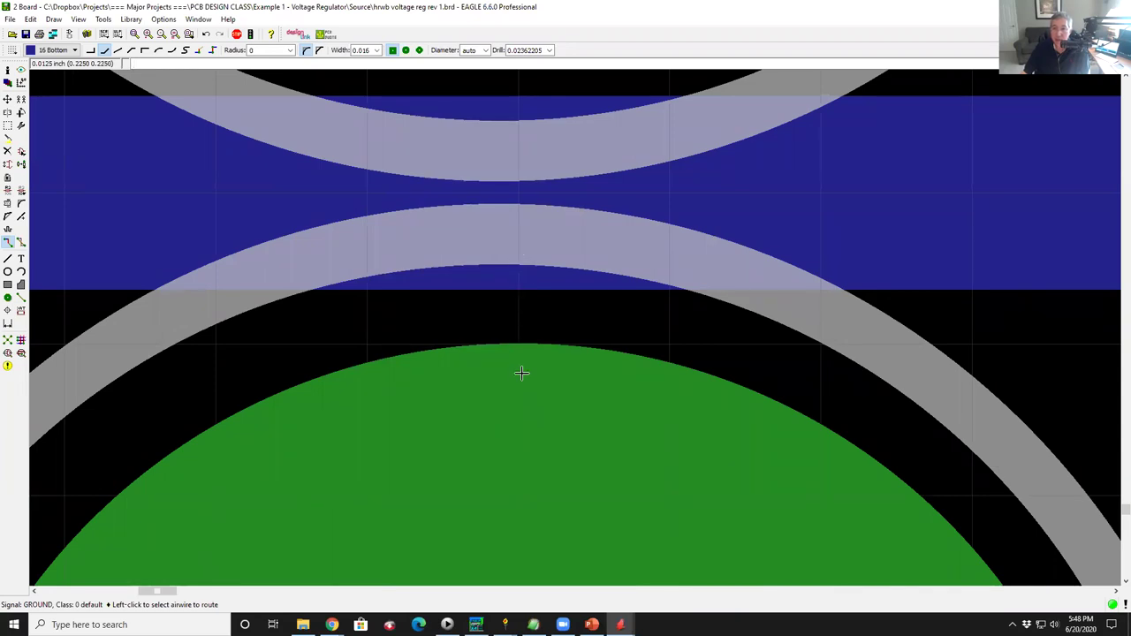
pyautogui.scroll(-3, 523, 374)
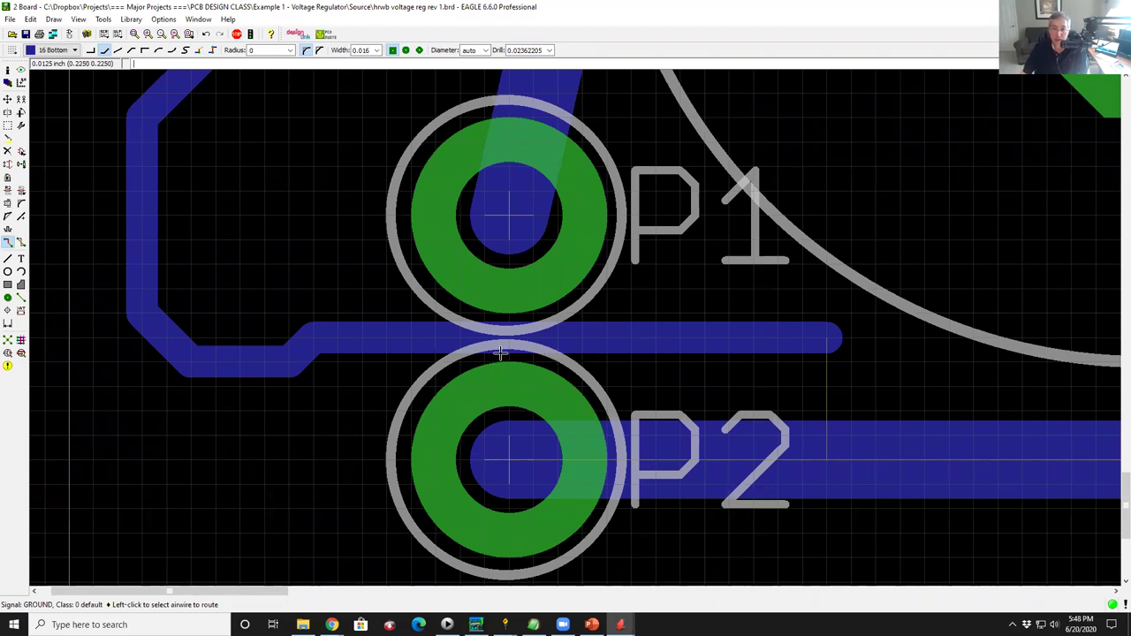
pyautogui.scroll(2, 500, 352)
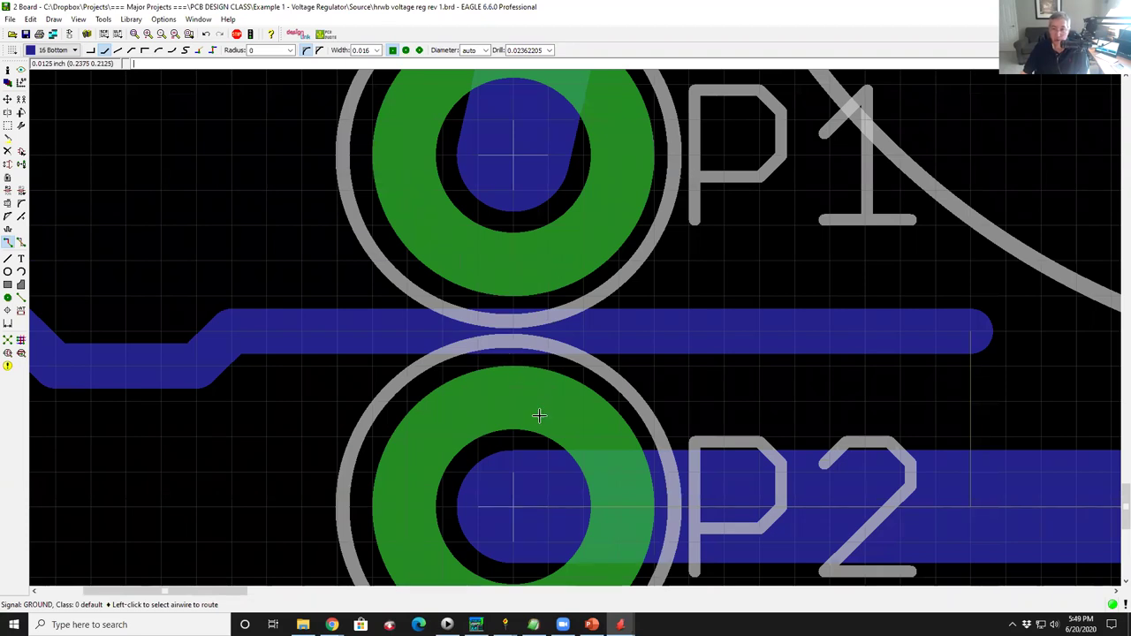
pyautogui.scroll(-2, 512, 323)
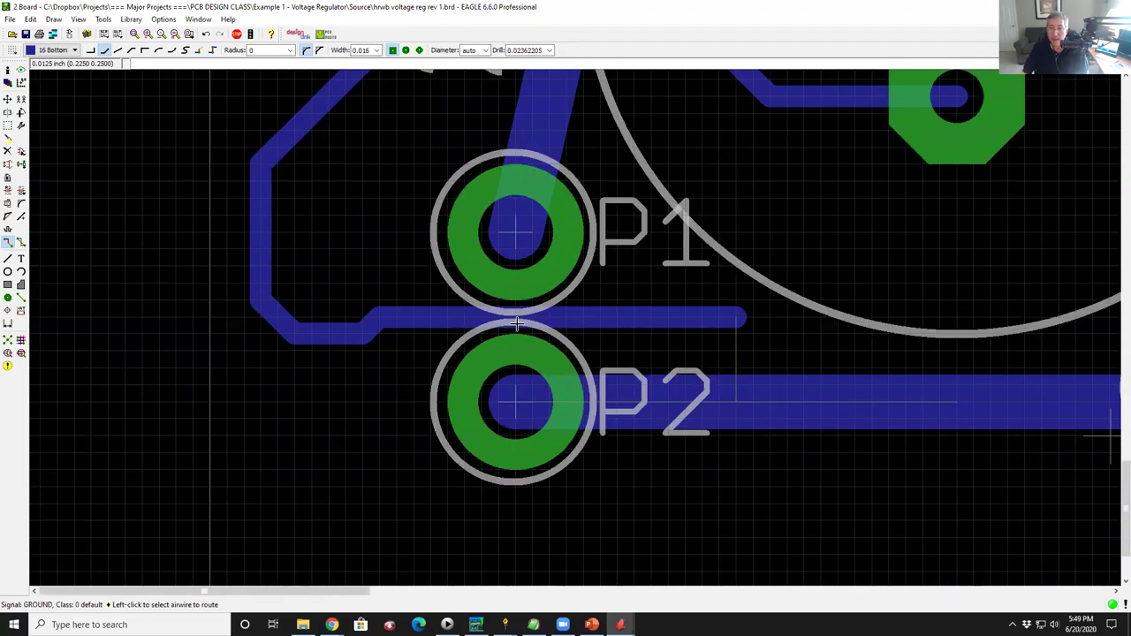
pyautogui.scroll(-1, 512, 324)
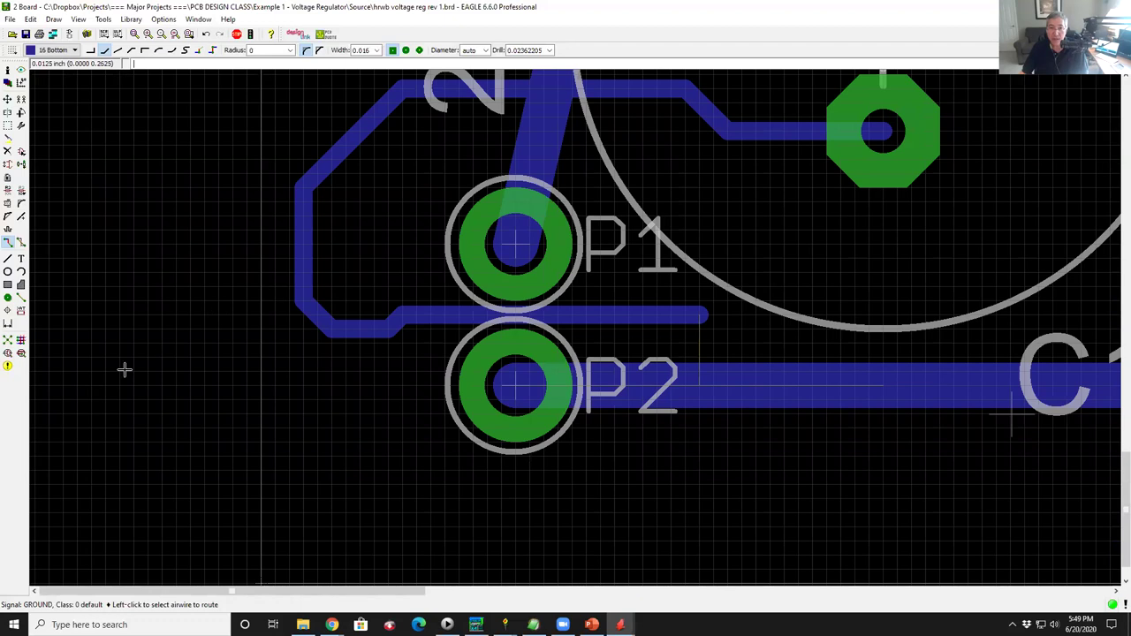
# Rerun the design rule check and locate the Clearance error on the board.
pyautogui.click(21, 353)
pyautogui.click(318, 465)
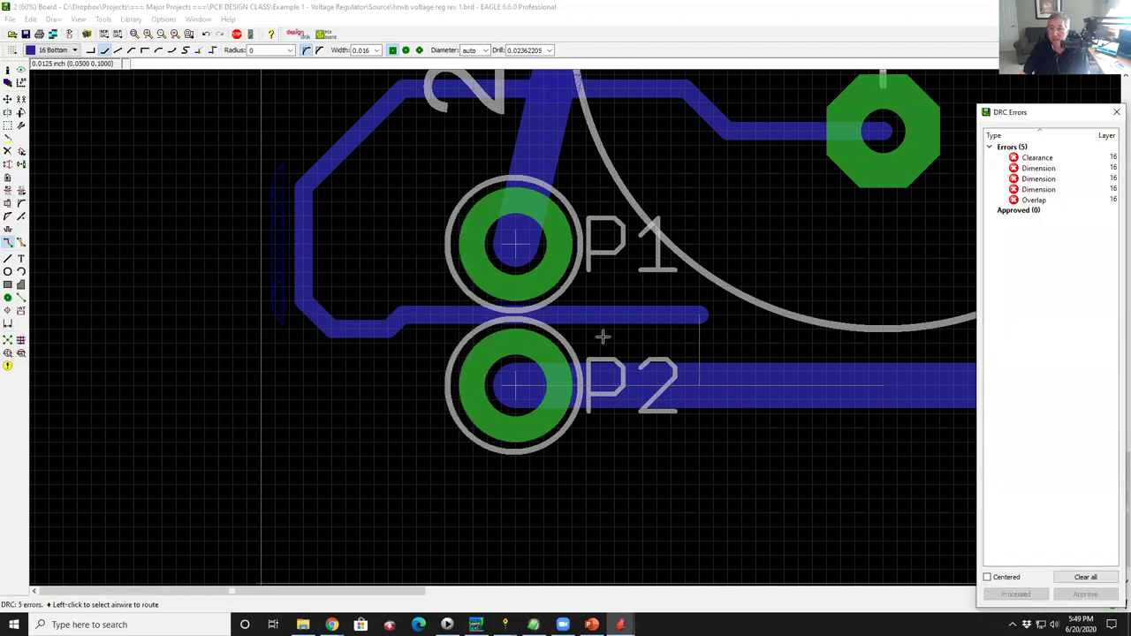
pyautogui.click(1038, 157)
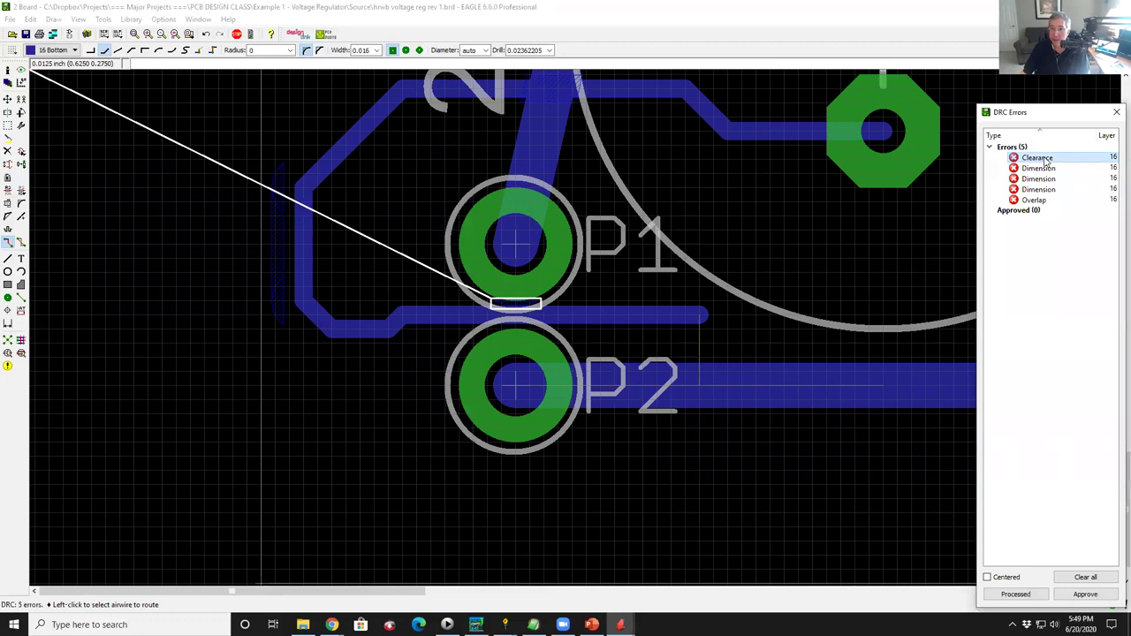
# Inspect the Clearance error below P1 and reduce the width of the ground trace segment running between P1 and P2.
pyautogui.scroll(5, 521, 311)
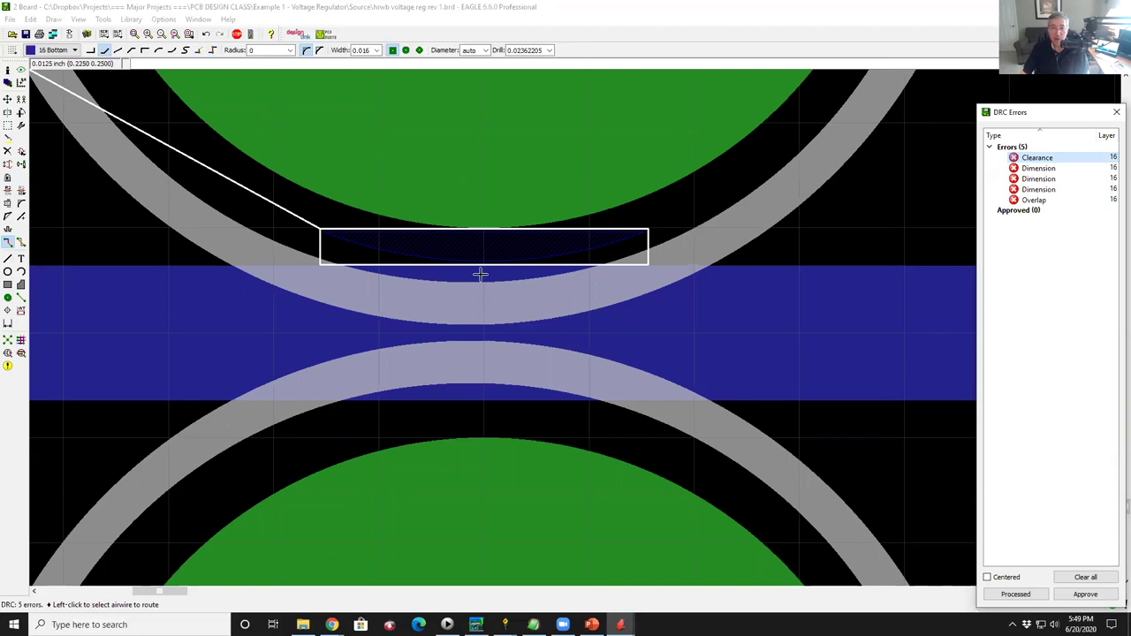
pyautogui.scroll(-4, 417, 275)
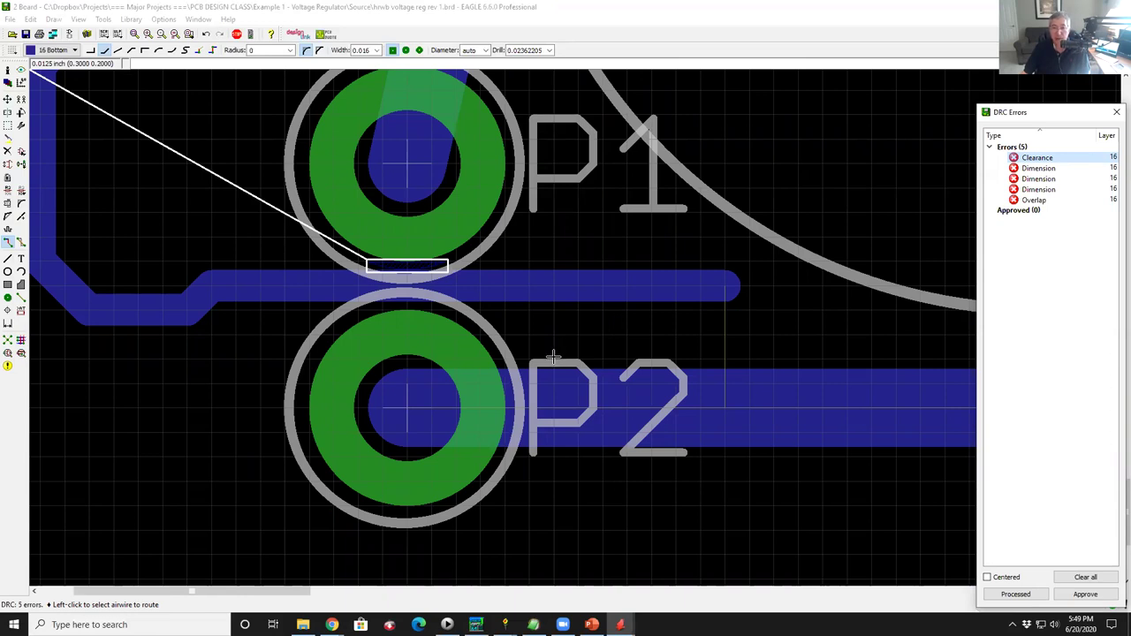
pyautogui.rightClick(529, 284)
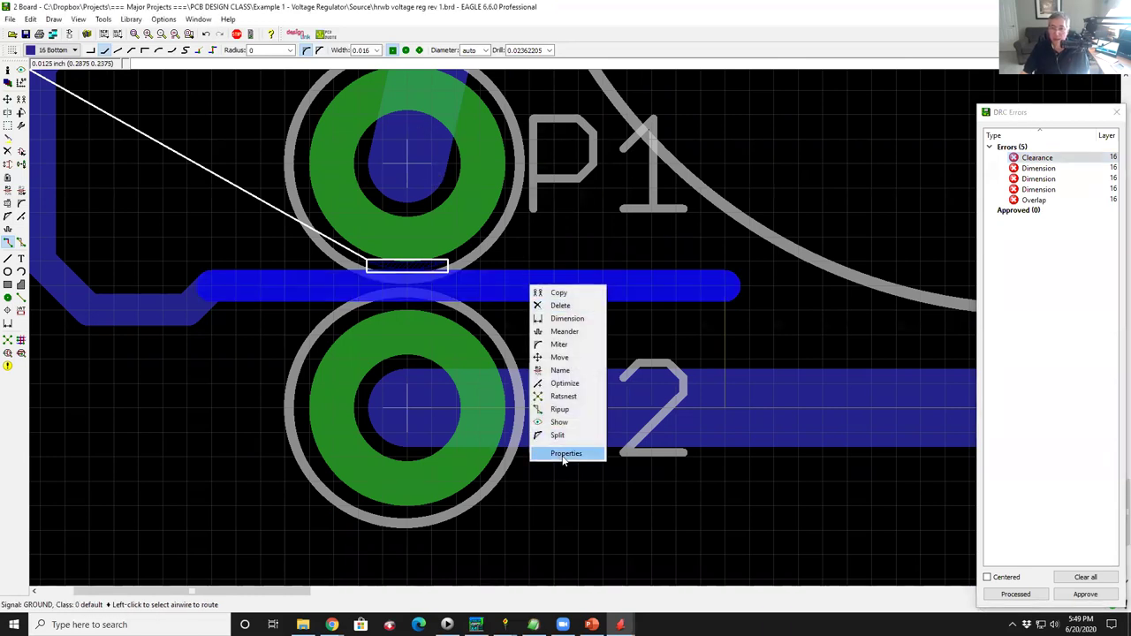
pyautogui.click(566, 459)
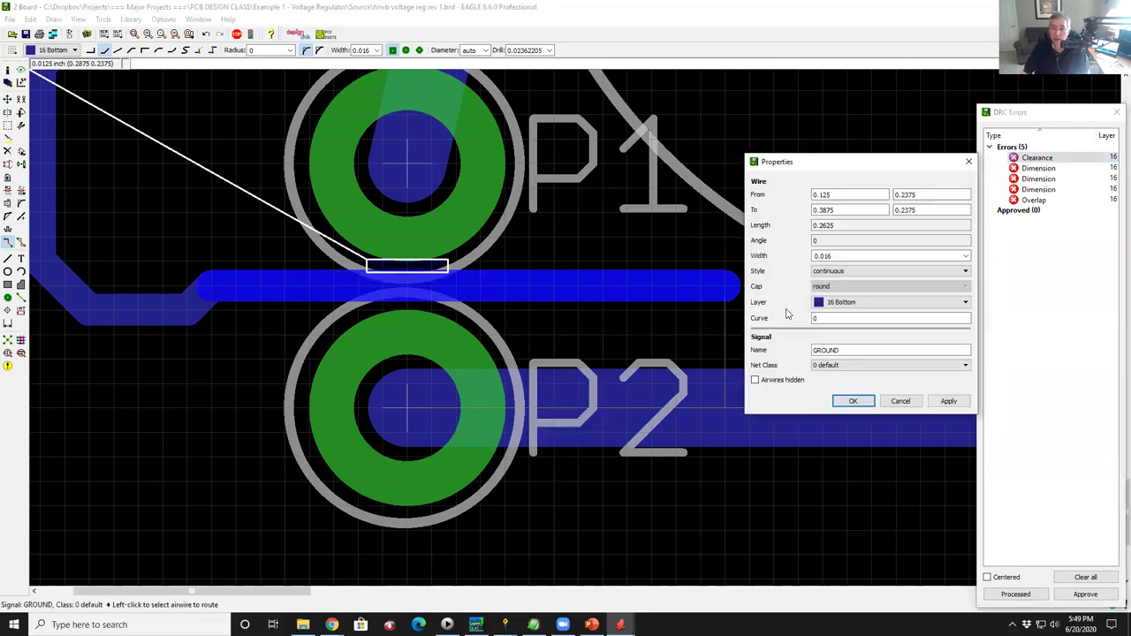
pyautogui.click(965, 255)
pyautogui.click(829, 281)
pyautogui.click(853, 402)
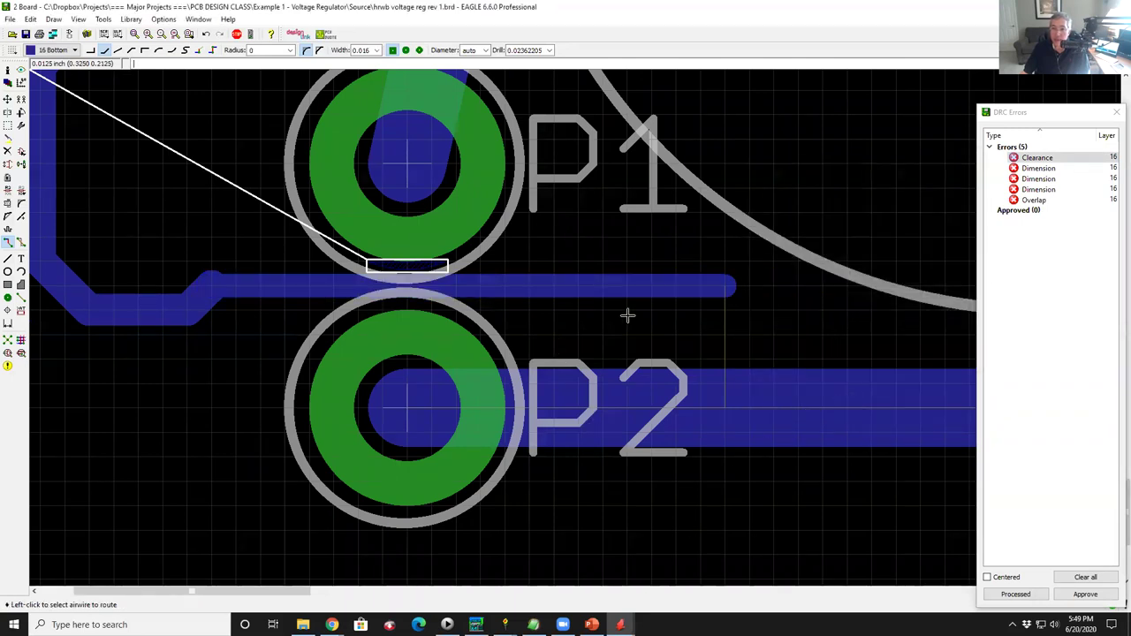
# Rerun the design rule check and examine the spacing between the narrowed ground trace and pad P1.
pyautogui.click(1116, 111)
pyautogui.click(21, 352)
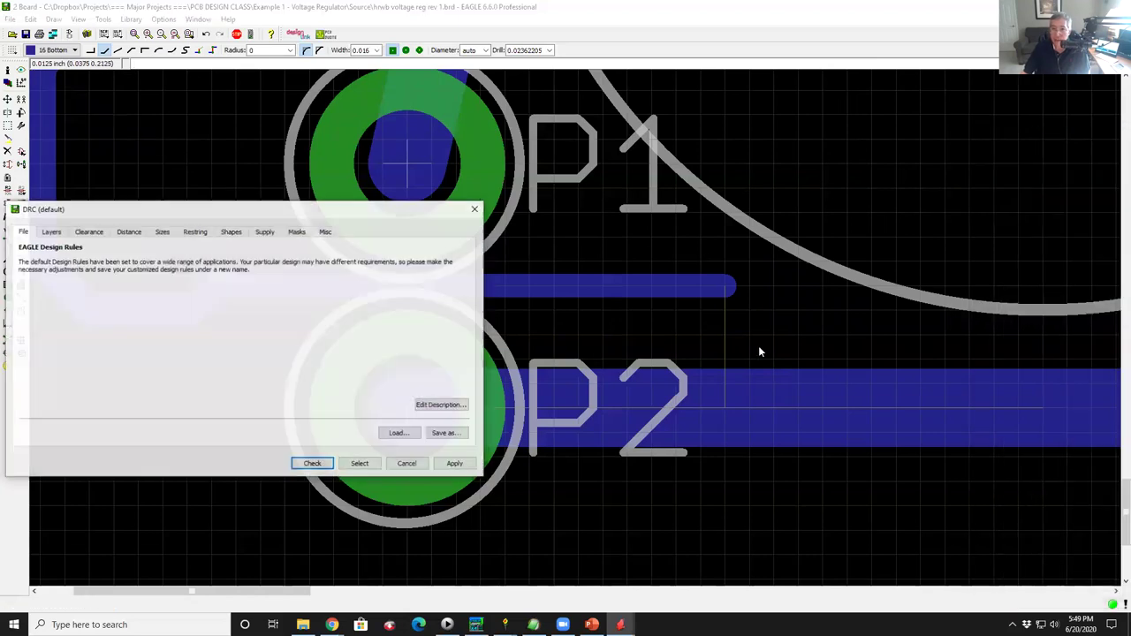
pyautogui.click(320, 466)
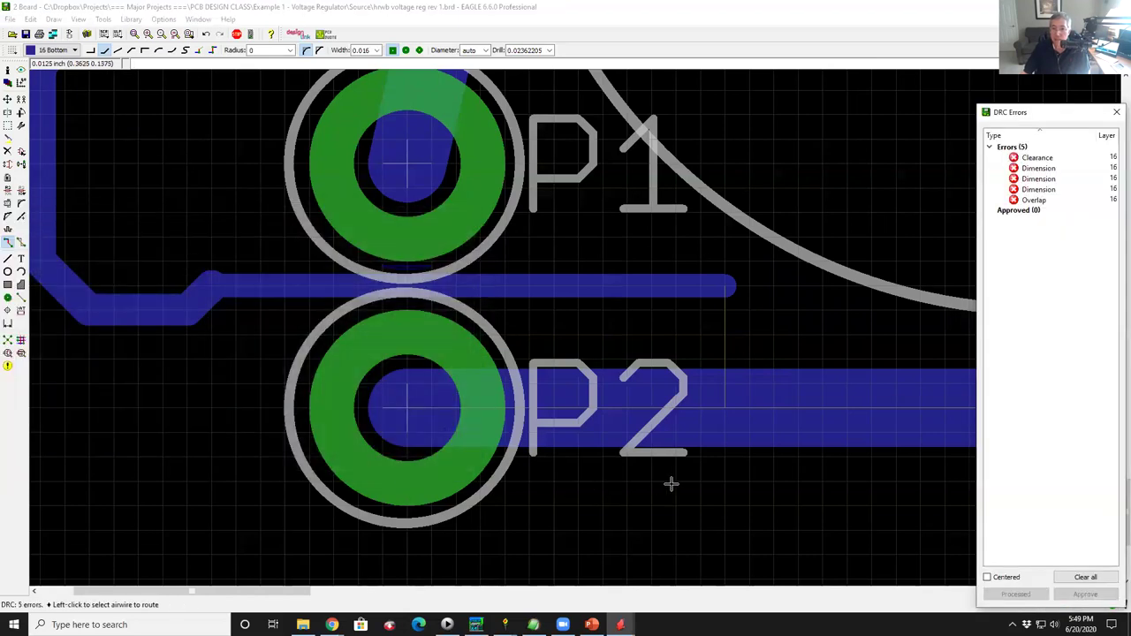
pyautogui.scroll(4, 394, 260)
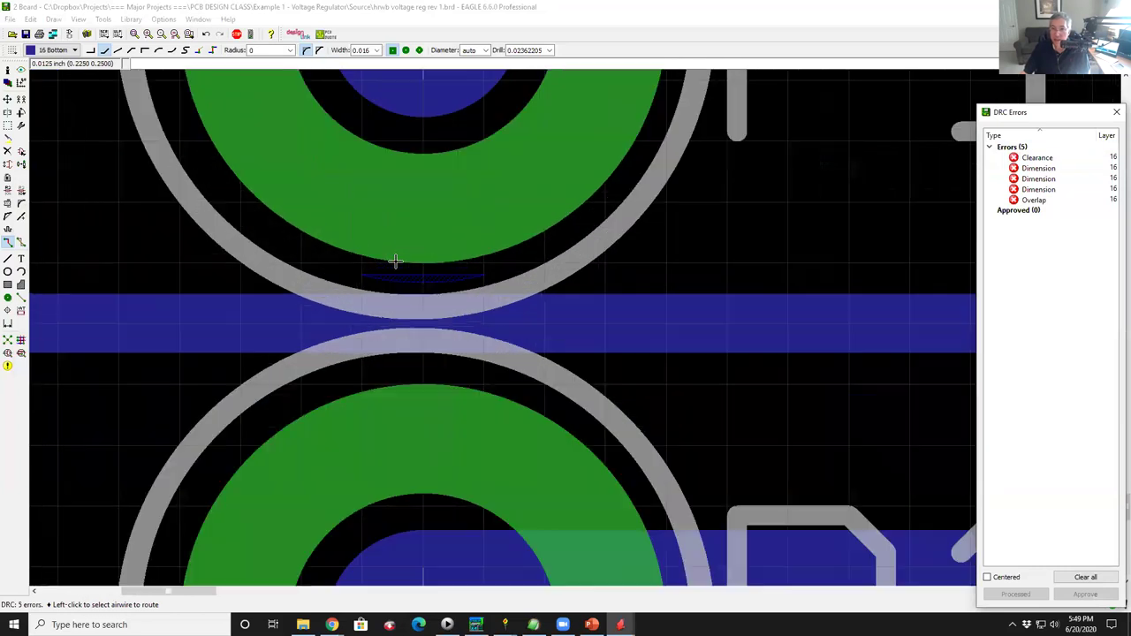
pyautogui.scroll(-2, 224, 283)
pyautogui.scroll(-1, 224, 284)
# Set the width of the ground trace segment between P1 and P2 to 0.005.
pyautogui.rightClick(449, 281)
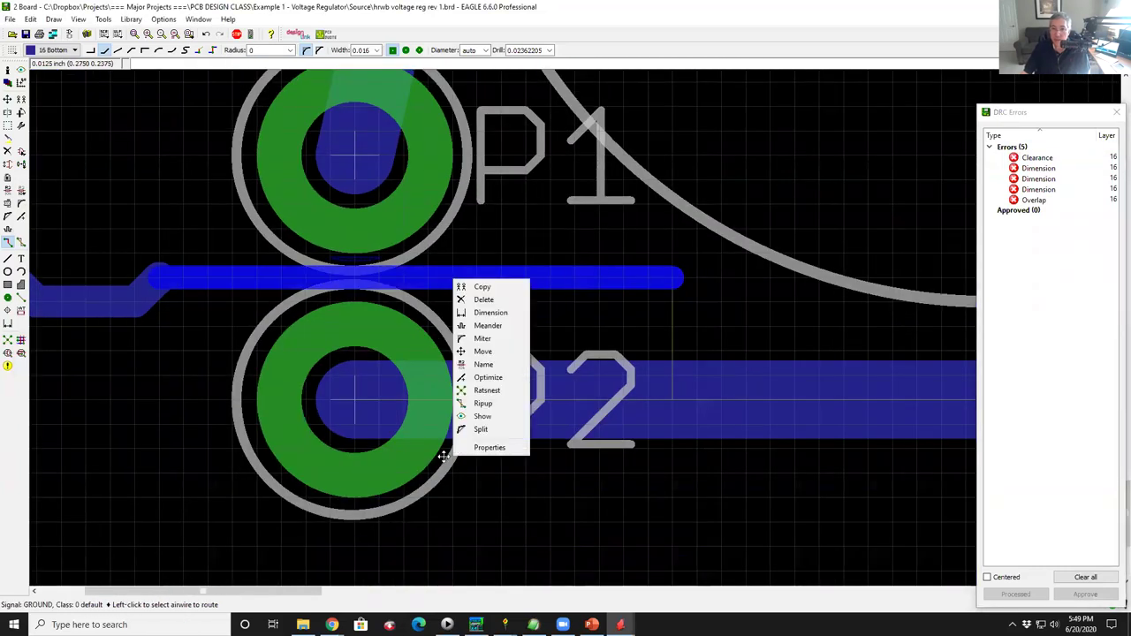
pyautogui.click(487, 446)
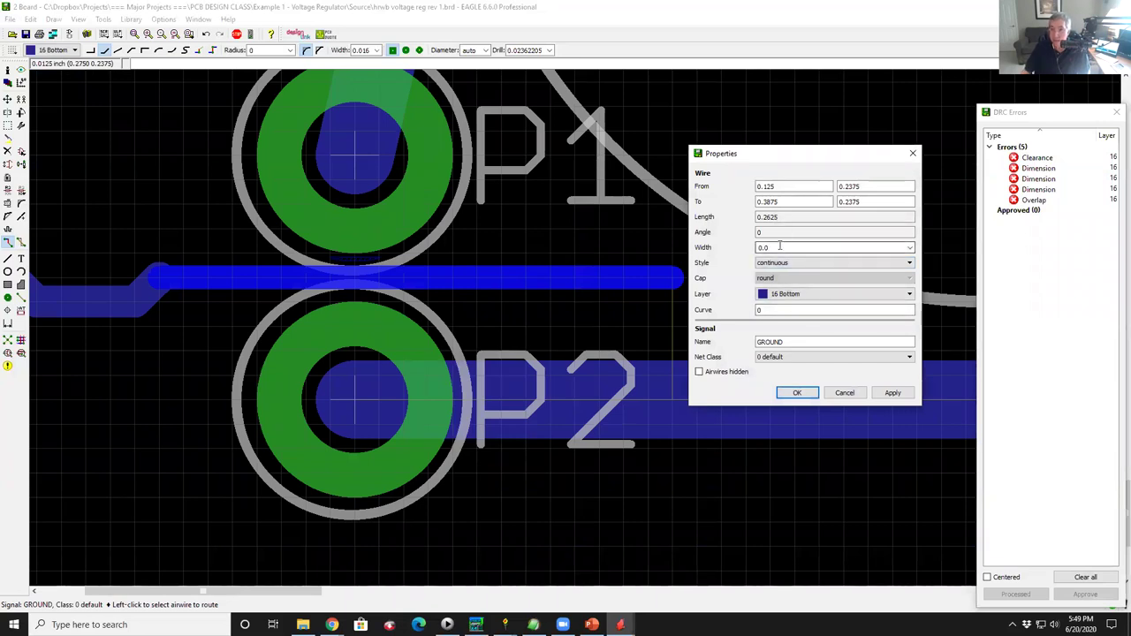
pyautogui.write('05')
pyautogui.press('Return')
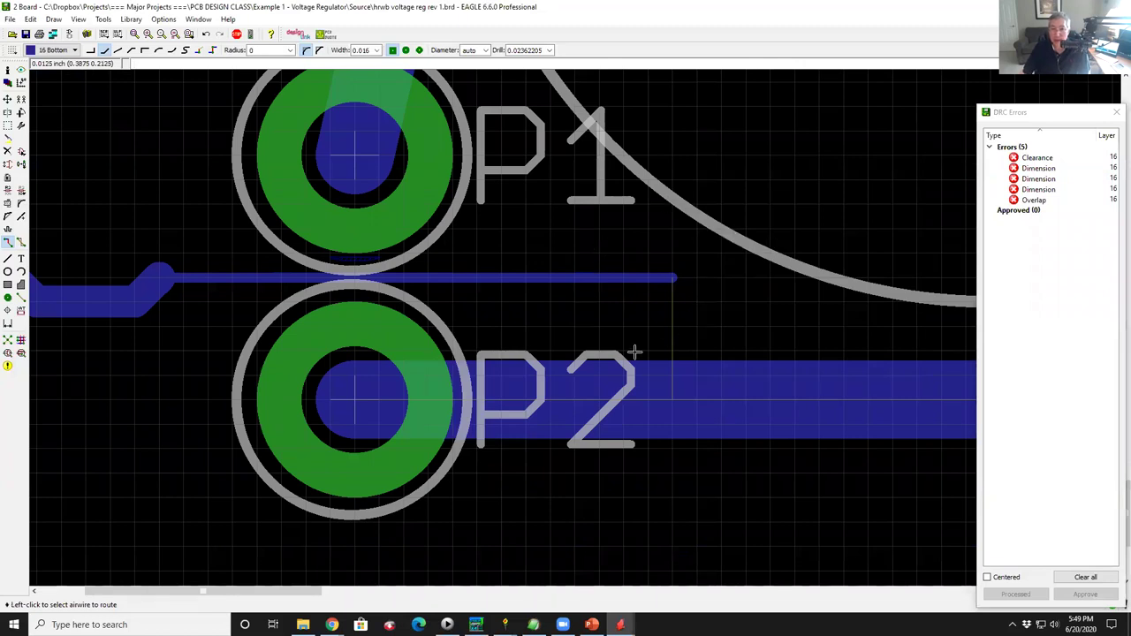
# Rerun the design rule check and go through the listed errors to locate them on the board.
pyautogui.click(1032, 200)
pyautogui.click(22, 354)
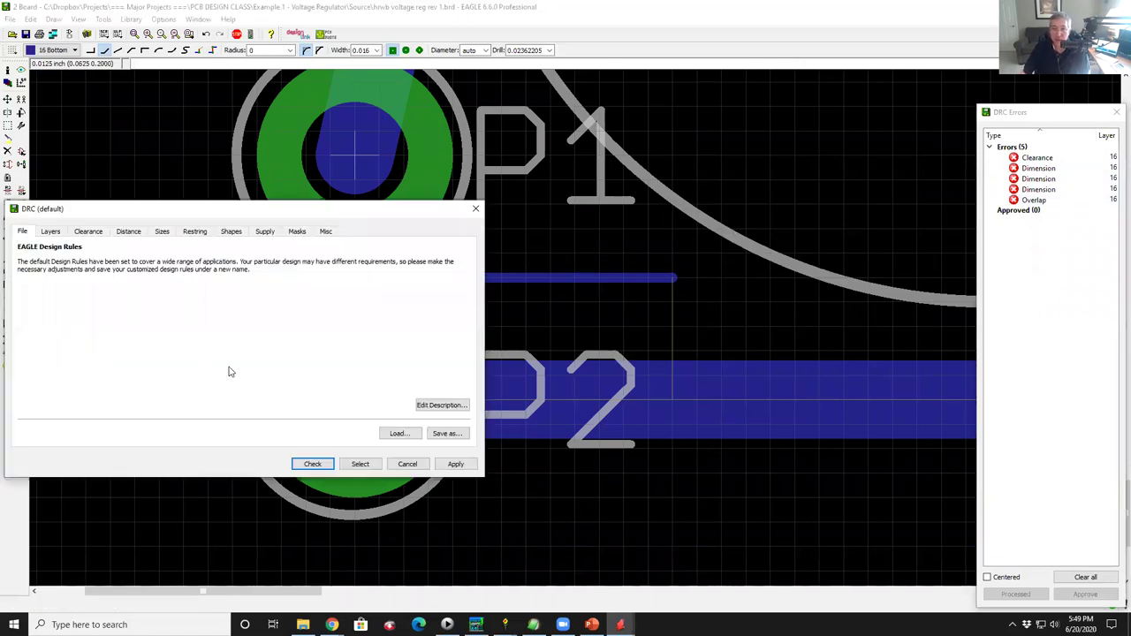
pyautogui.click(315, 468)
pyautogui.click(1032, 157)
pyautogui.click(1034, 168)
pyautogui.click(1038, 178)
pyautogui.click(1039, 188)
pyautogui.click(1036, 168)
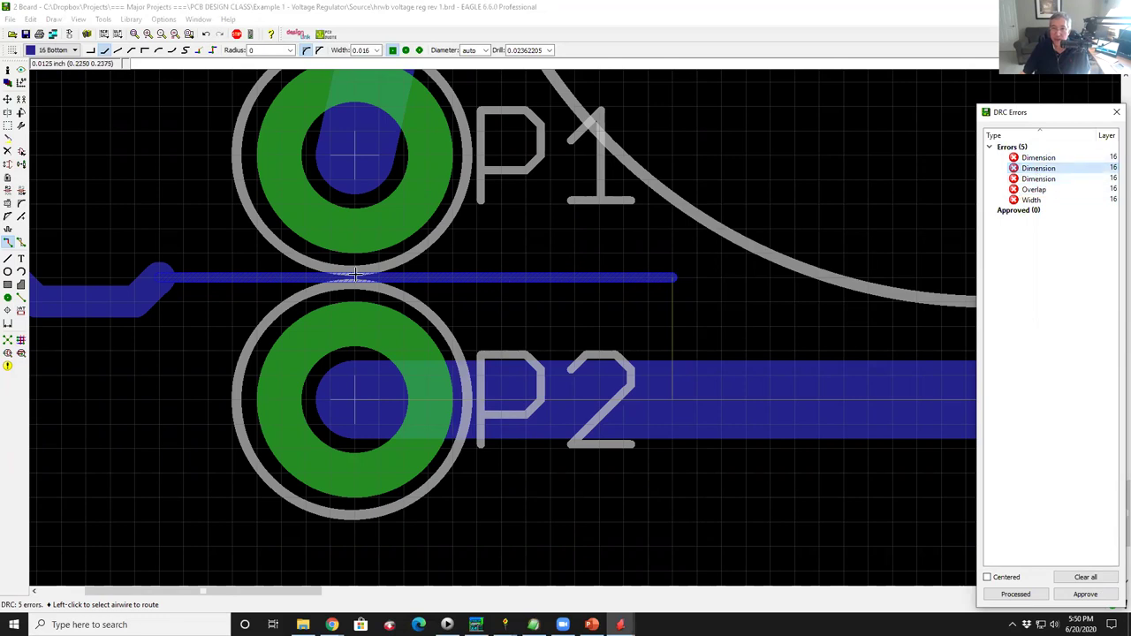
# Move pad P1 two grid steps up, away from P2, and shift the thin ground trace between them one grid step up.
pyautogui.scroll(1, 355, 274)
pyautogui.scroll(-3, 354, 275)
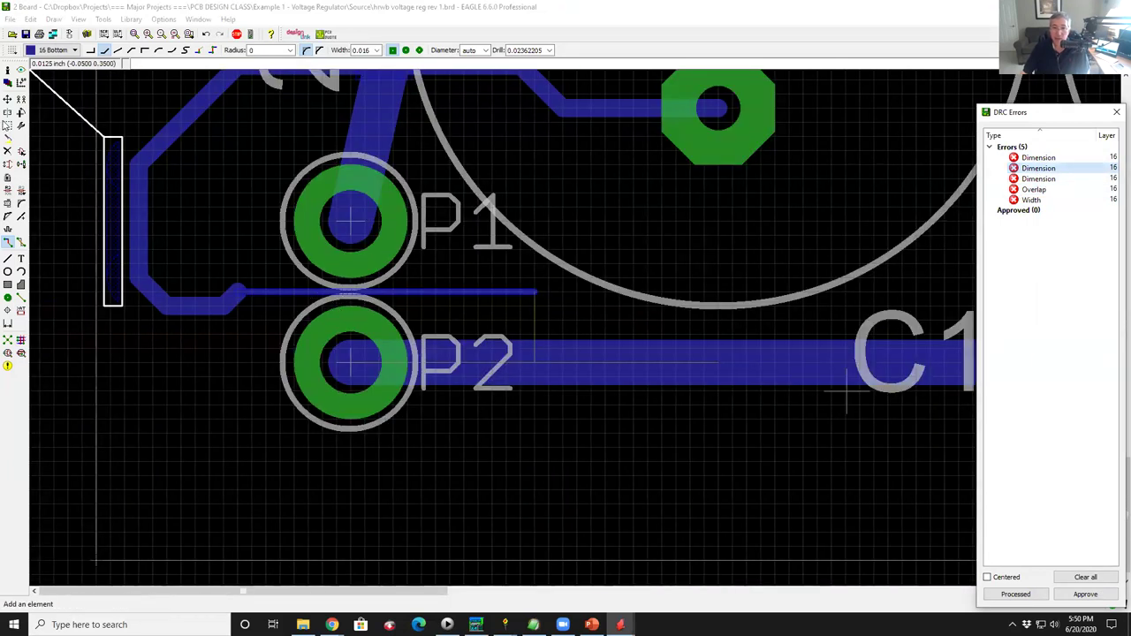
pyautogui.click(7, 99)
pyautogui.click(355, 217)
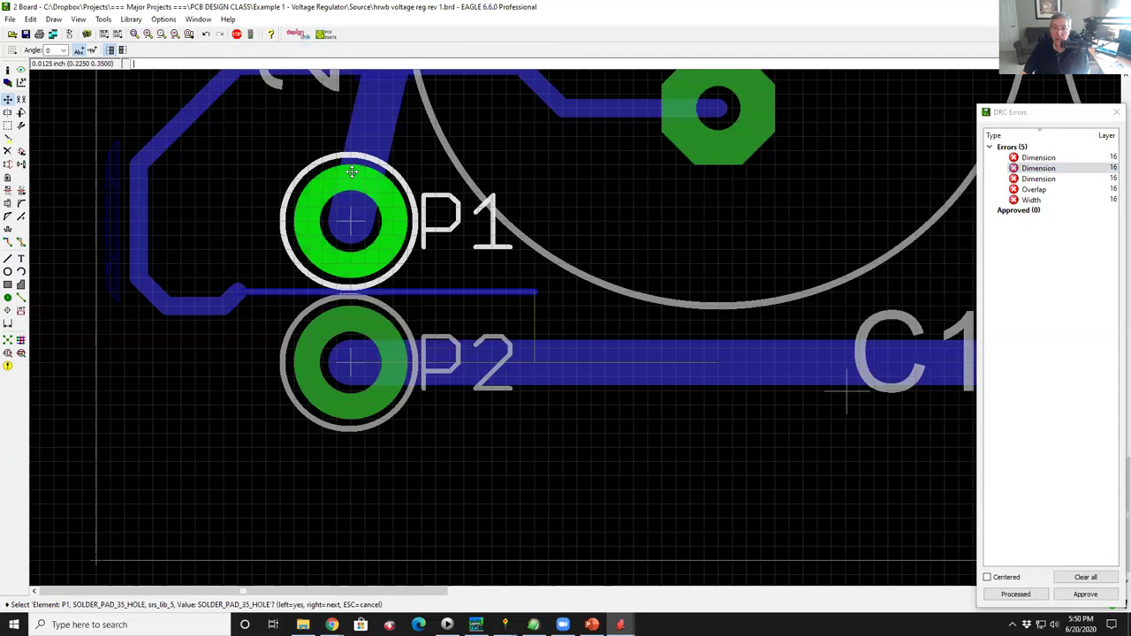
pyautogui.click(351, 166)
pyautogui.click(350, 139)
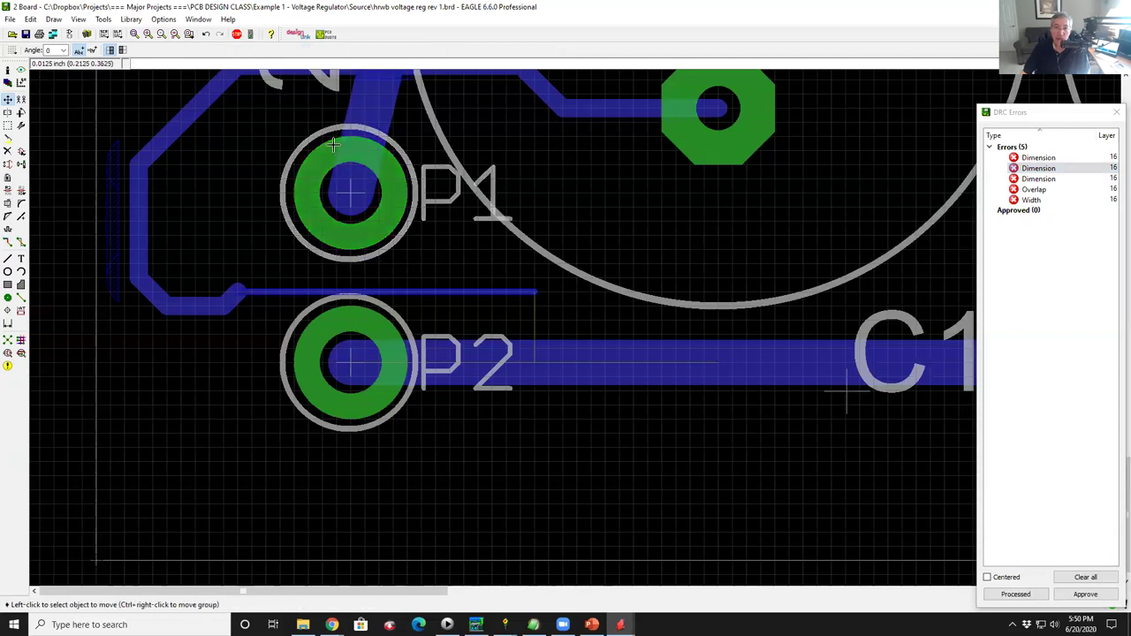
pyautogui.click(360, 302)
pyautogui.click(350, 275)
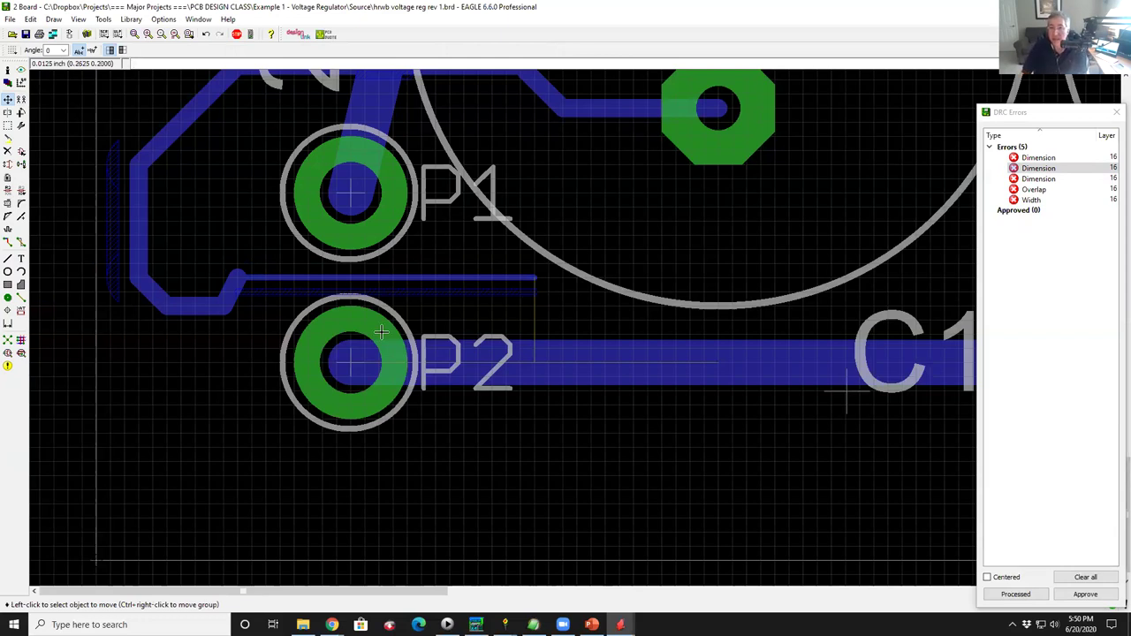
# Close the DRC error list and view the whole board layout.
pyautogui.scroll(-3, 381, 334)
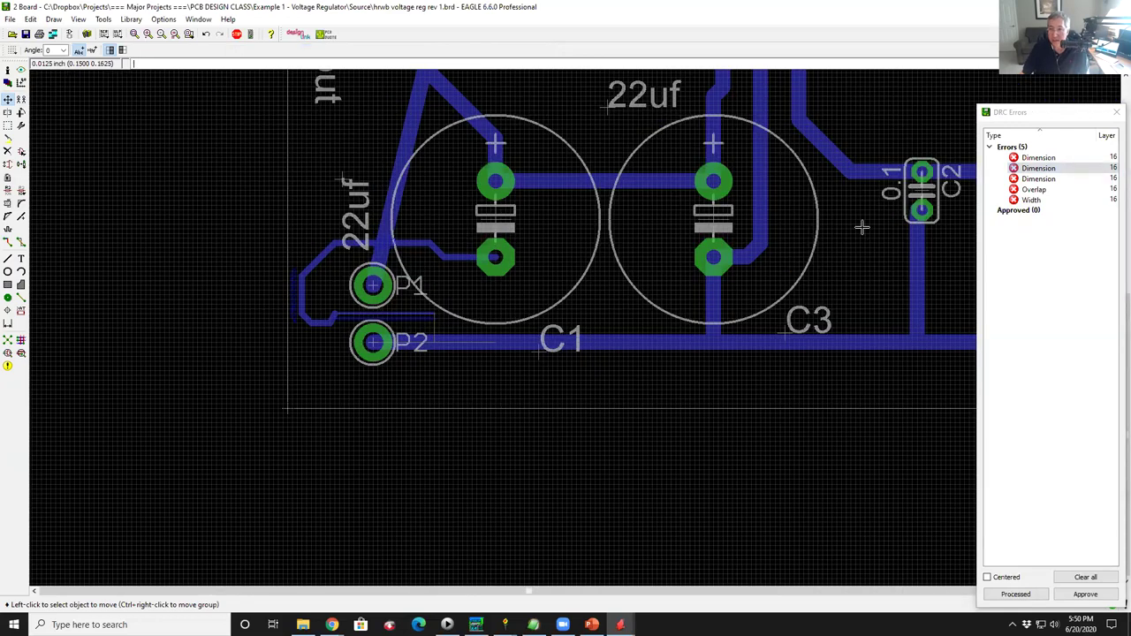
pyautogui.click(1116, 112)
pyautogui.scroll(-5, 495, 300)
pyautogui.scroll(4, 477, 336)
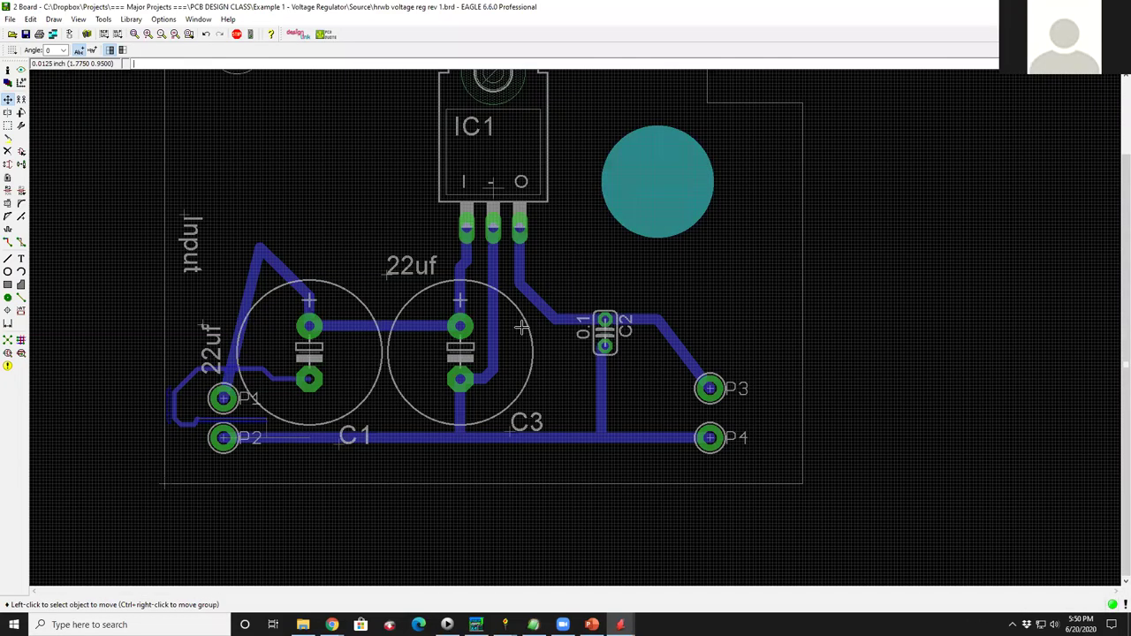
pyautogui.scroll(-2, 464, 354)
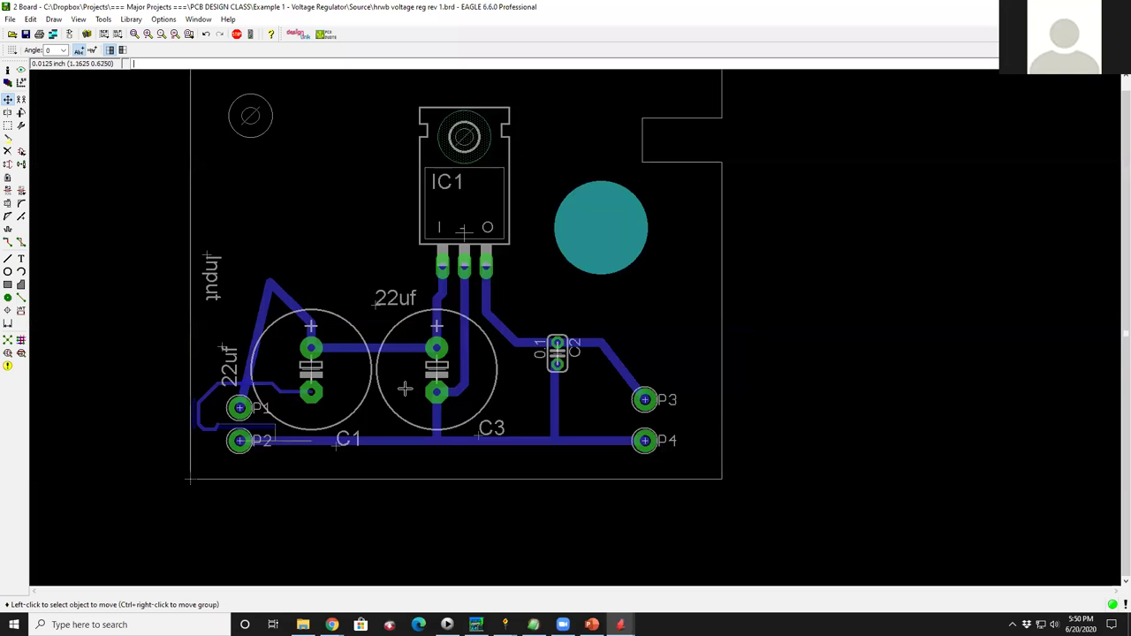
pyautogui.scroll(-2, 407, 380)
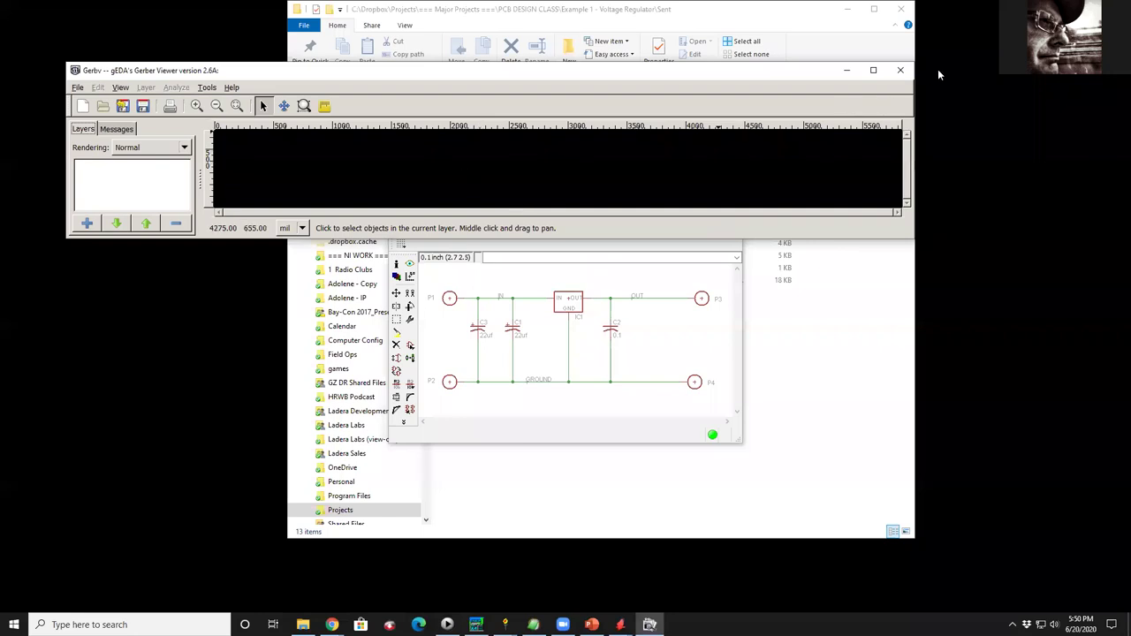
# Put the board layout aside and bring up the voltage regulator schematic.
pyautogui.click(873, 70)
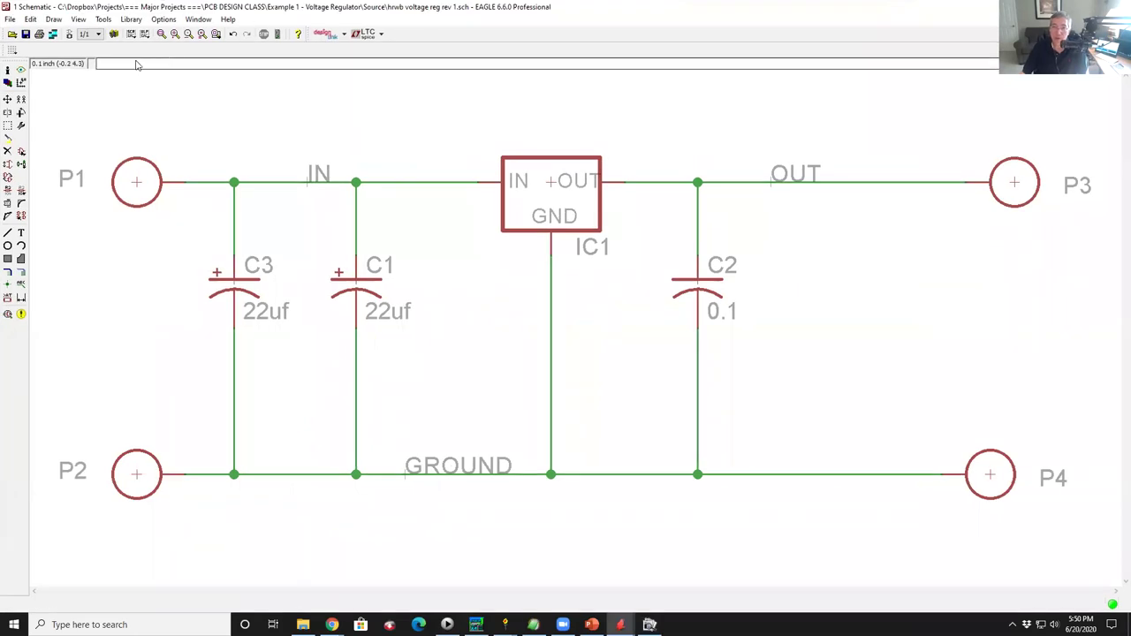
pyautogui.click(69, 34)
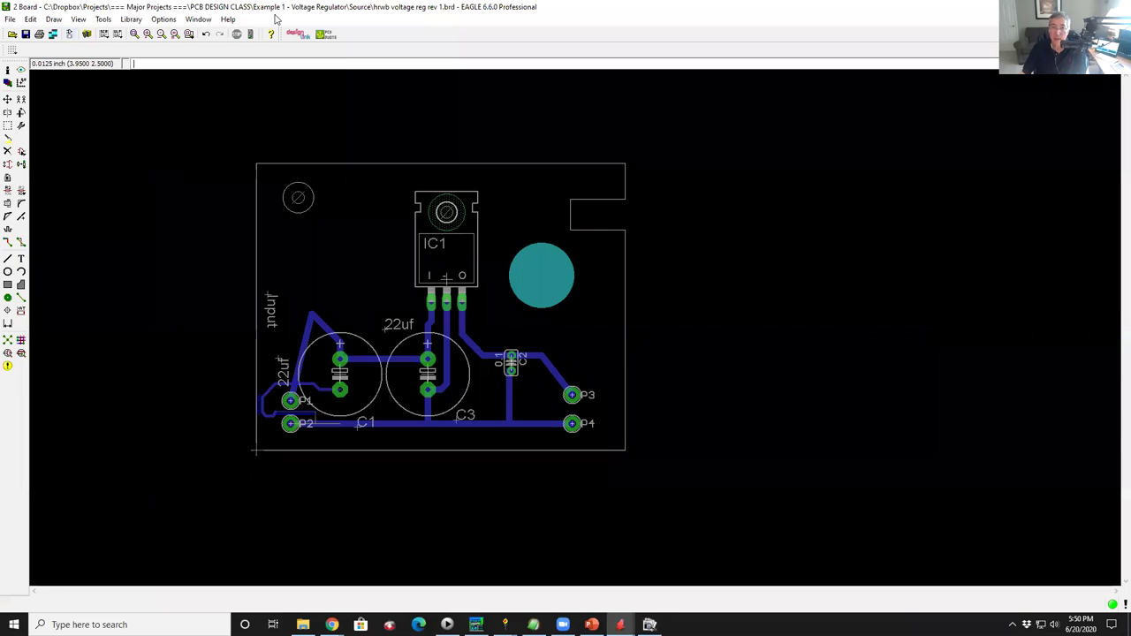
pyautogui.click(1050, 6)
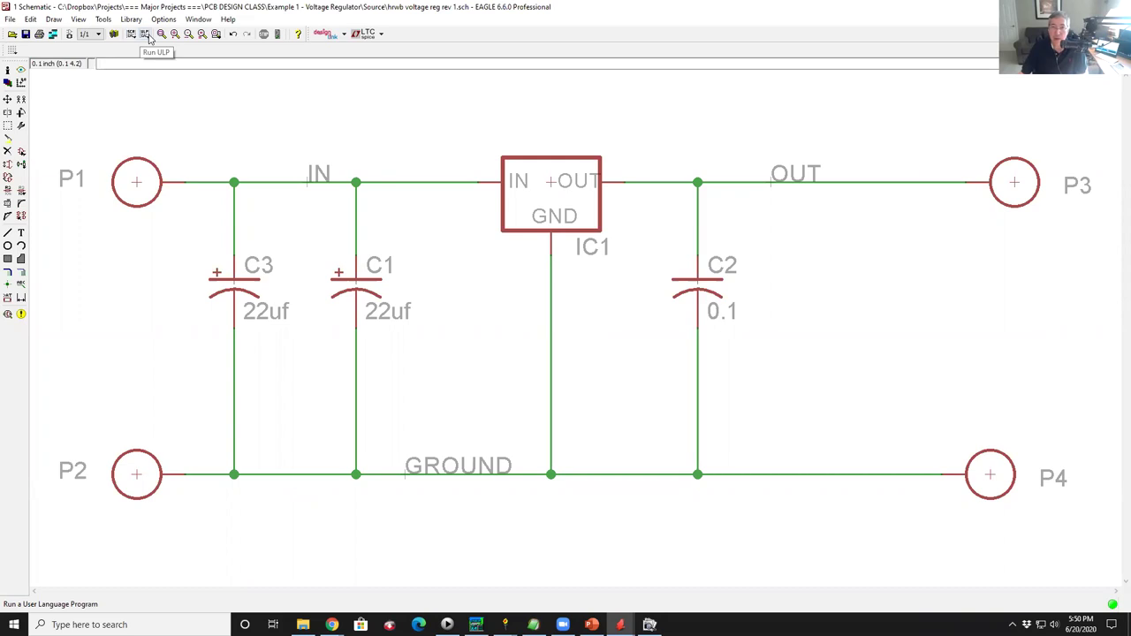
# Run the bom user language program on the schematic to generate its bill of materials.
pyautogui.click(145, 35)
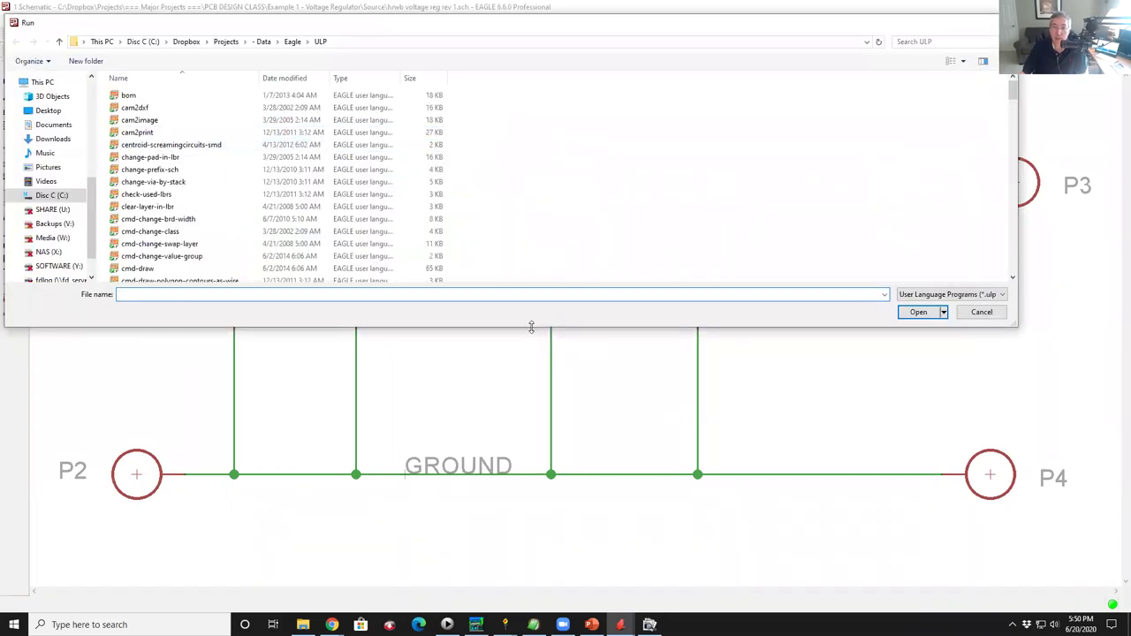
pyautogui.moveTo(531, 327); pyautogui.dragTo(531, 594)
pyautogui.scroll(-20, 210, 345)
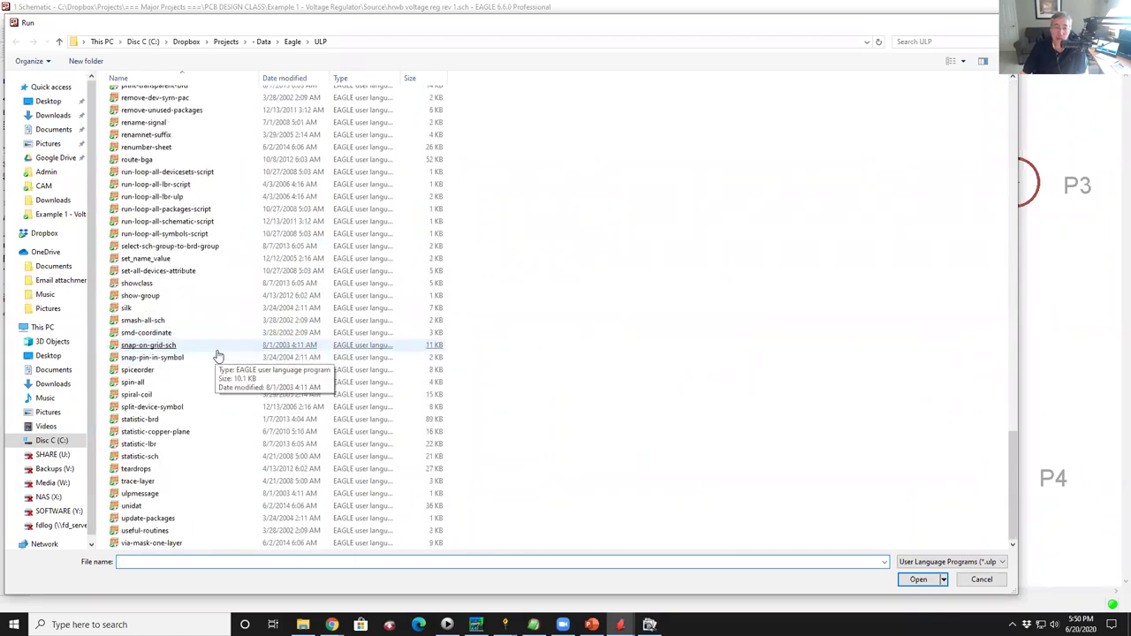
pyautogui.scroll(18, 216, 355)
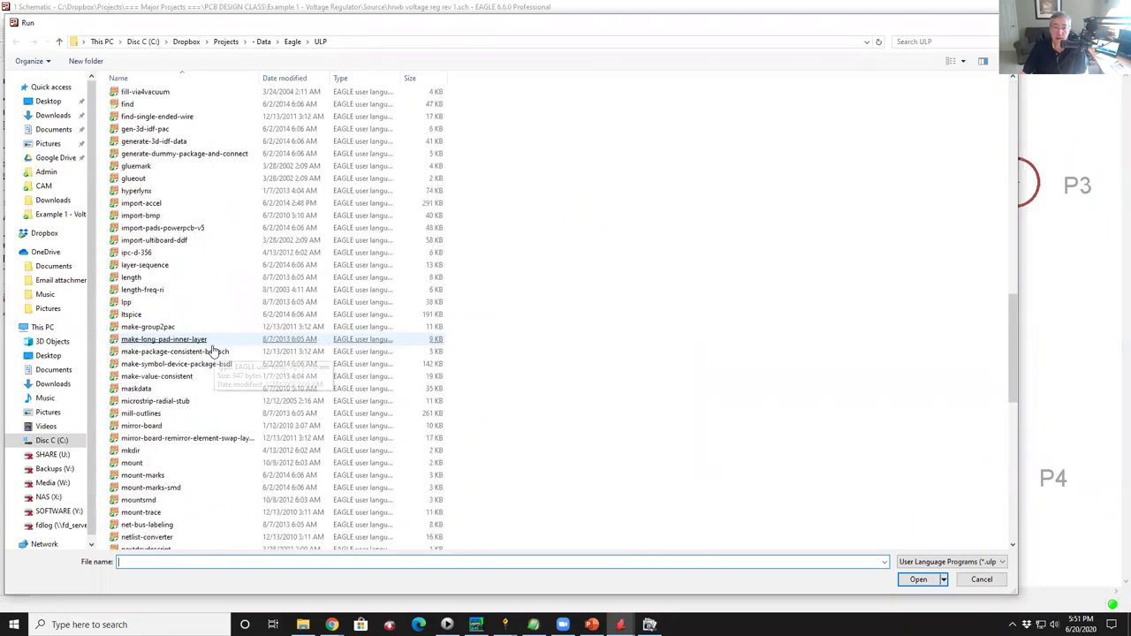
pyautogui.scroll(20, 212, 355)
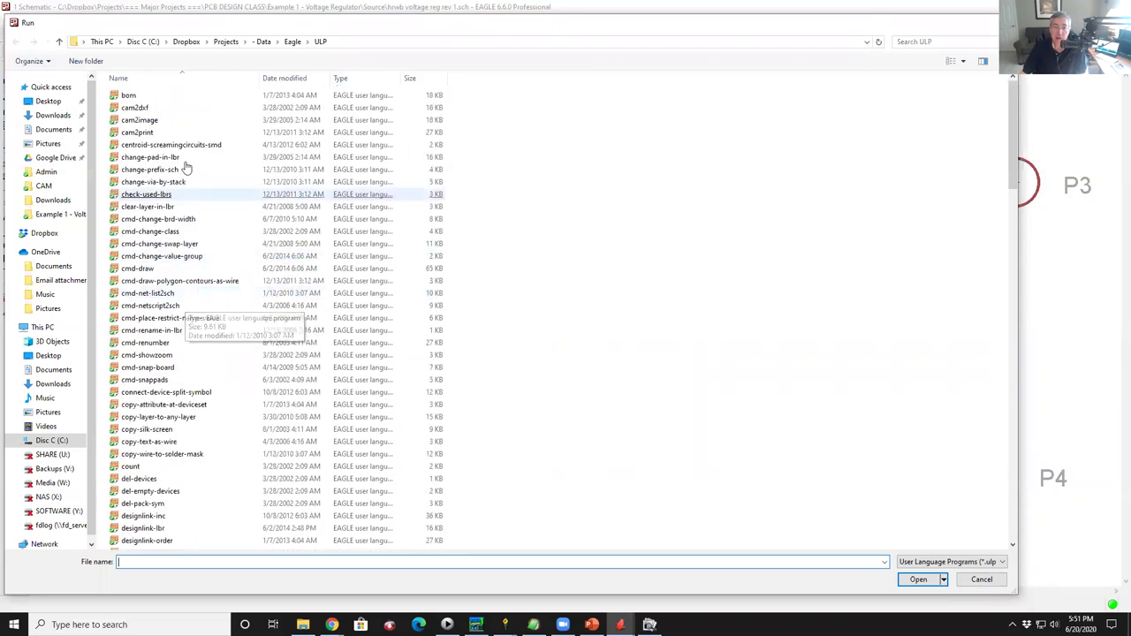
pyautogui.doubleClick(129, 95)
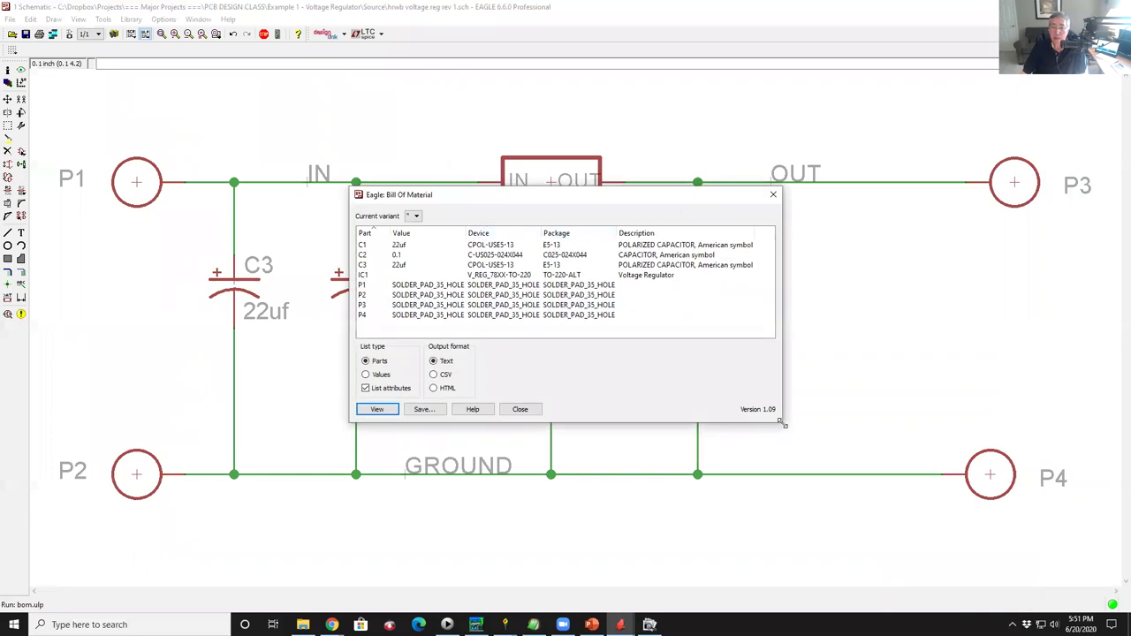
# Enlarge the Bill Of Material window and widen its columns to review each part's value, device, package and description.
pyautogui.moveTo(781, 424); pyautogui.dragTo(1006, 568)
pyautogui.moveTo(683, 203); pyautogui.dragTo(392, 52)
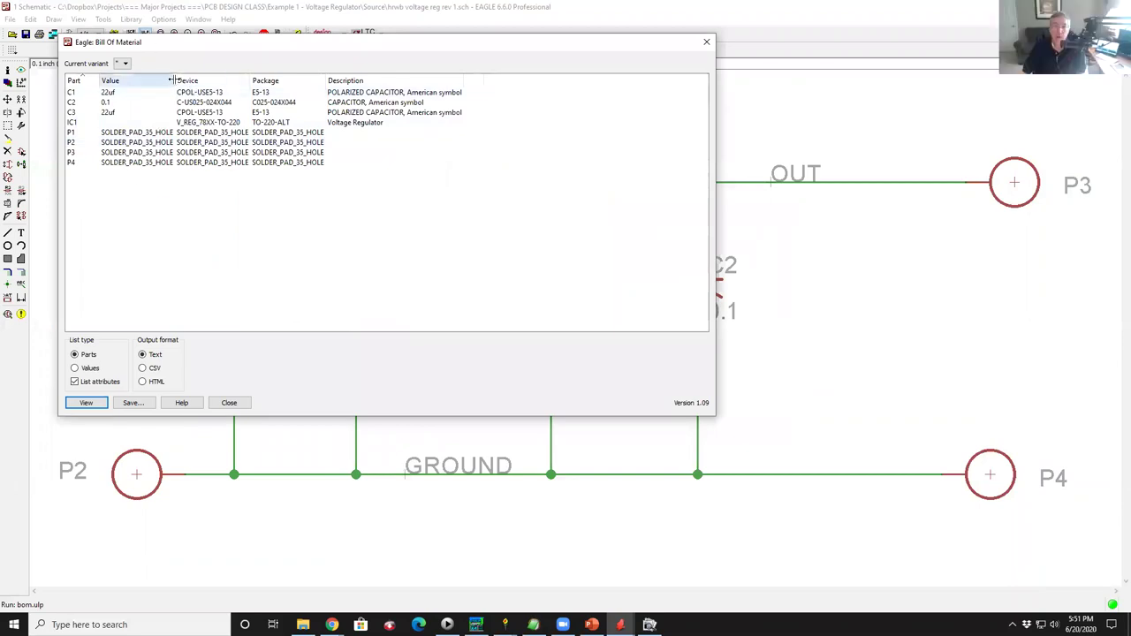
pyautogui.moveTo(175, 86); pyautogui.dragTo(338, 82)
pyautogui.moveTo(411, 80); pyautogui.dragTo(475, 81)
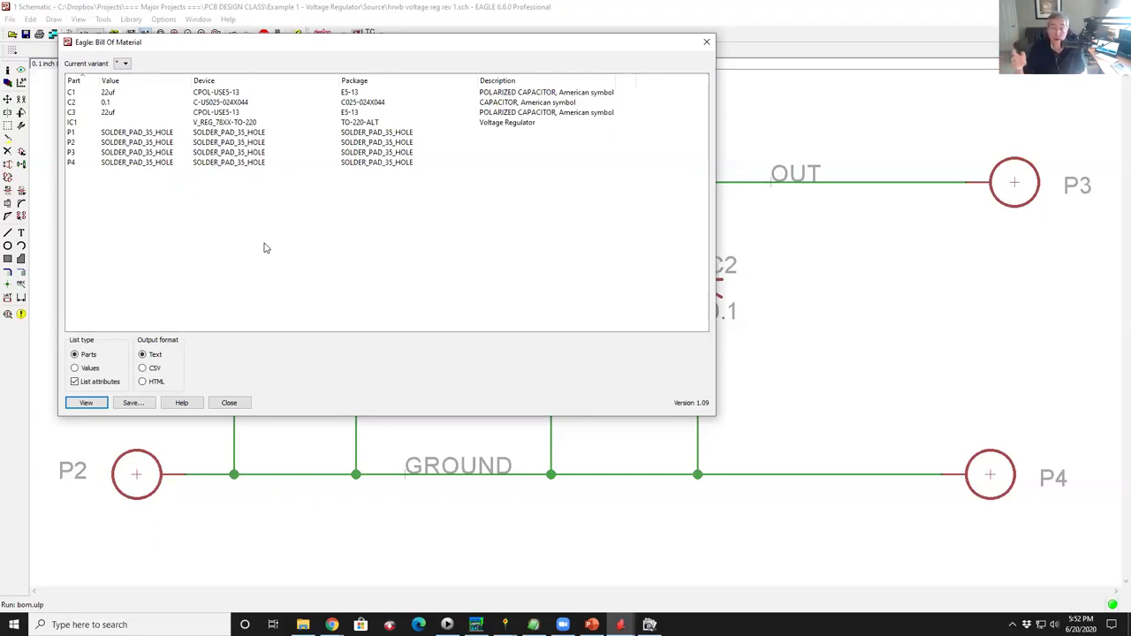
# Move the Bill Of Material window aside to compare it with the schematic, and close it.
pyautogui.moveTo(333, 40); pyautogui.dragTo(333, 55)
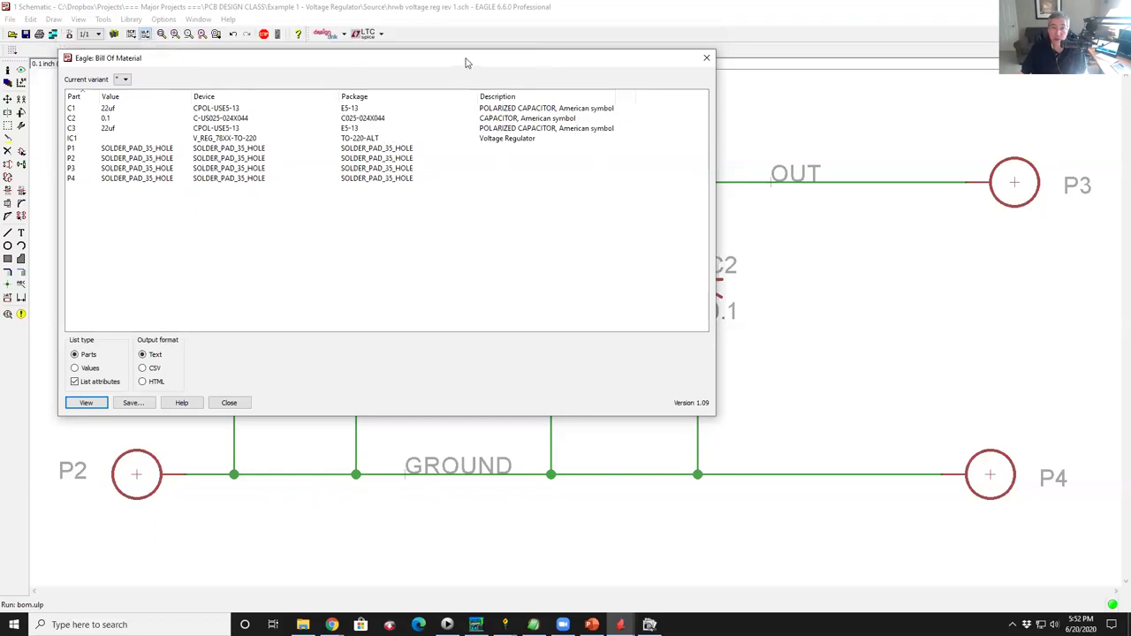
pyautogui.moveTo(473, 65); pyautogui.dragTo(681, 69)
pyautogui.click(922, 63)
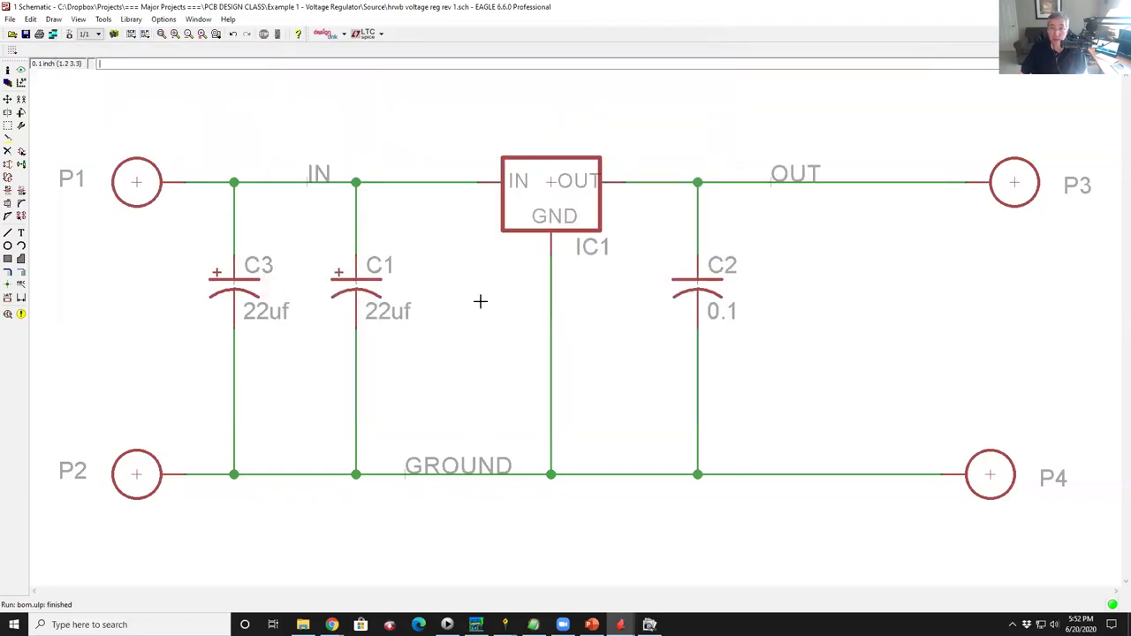
# Review capacitor C3's properties for its device, package, library and value, and close them without changes.
pyautogui.rightClick(234, 285)
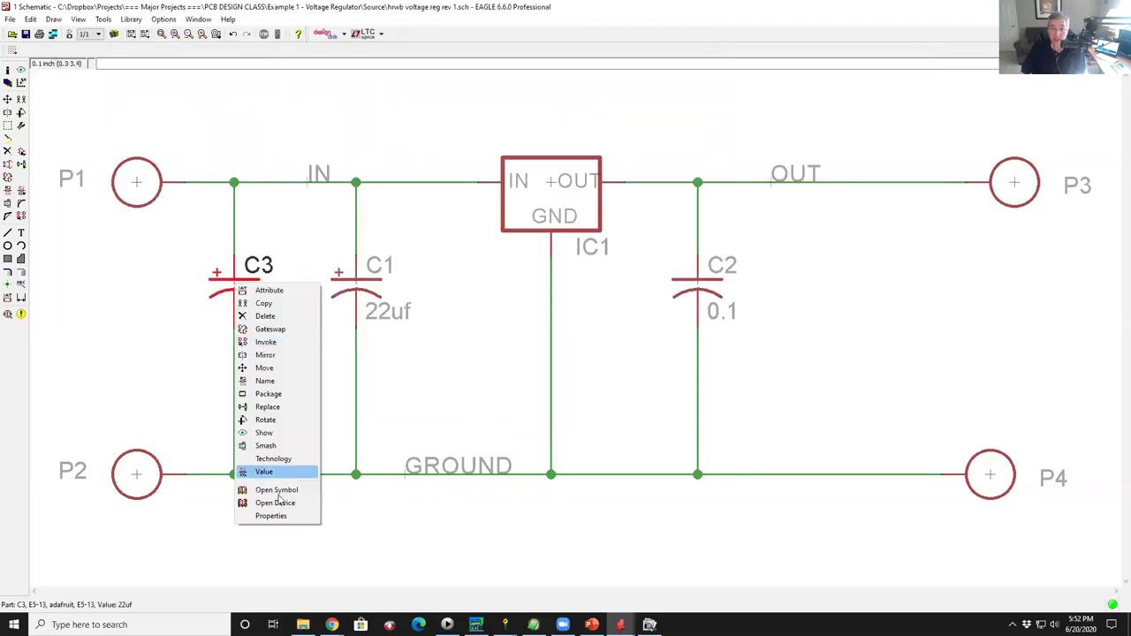
pyautogui.click(271, 516)
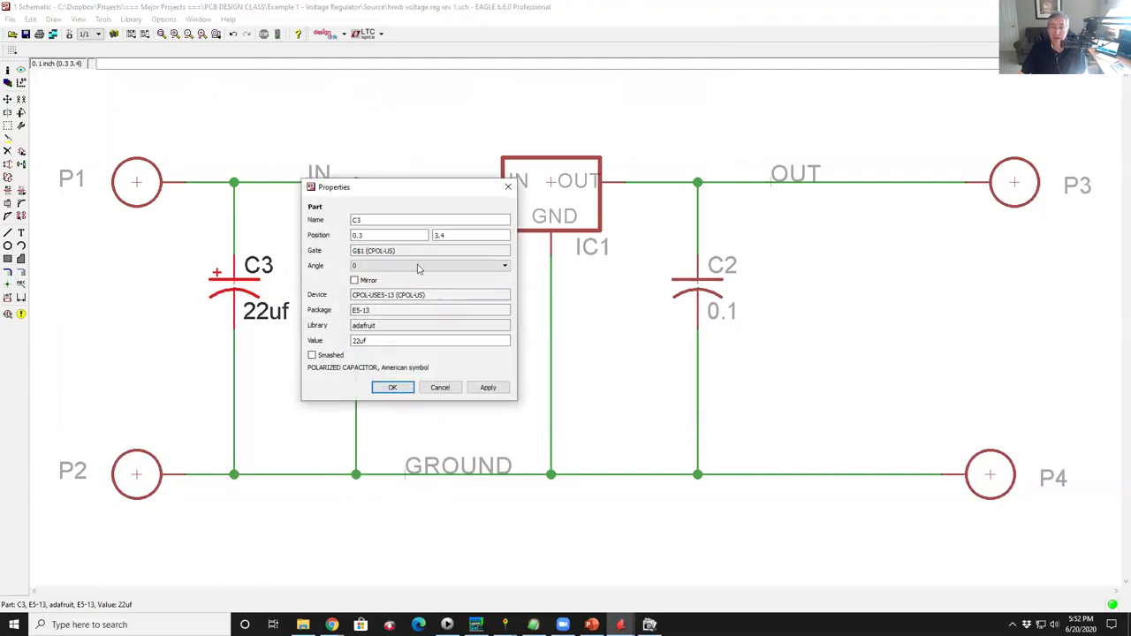
pyautogui.click(440, 388)
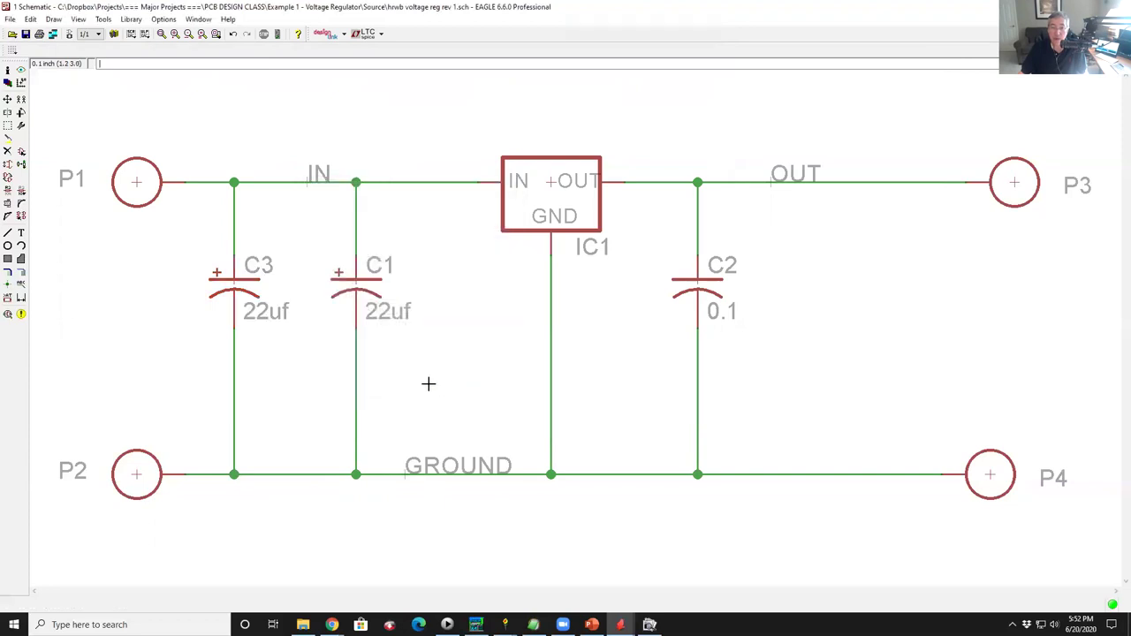
pyautogui.rightClick(230, 276)
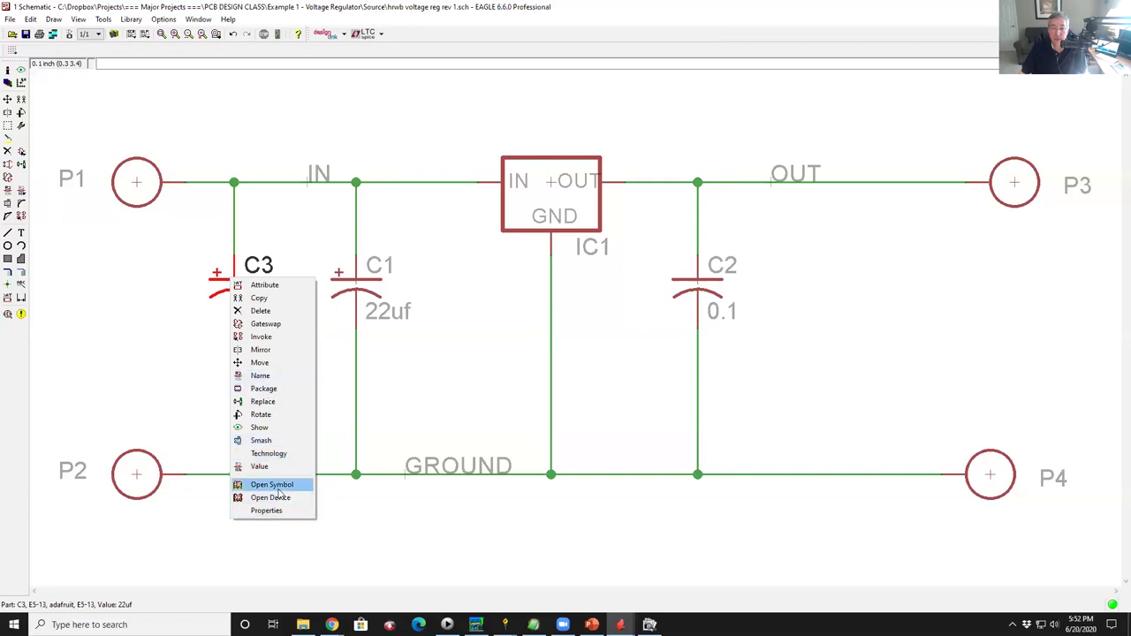
pyautogui.click(206, 529)
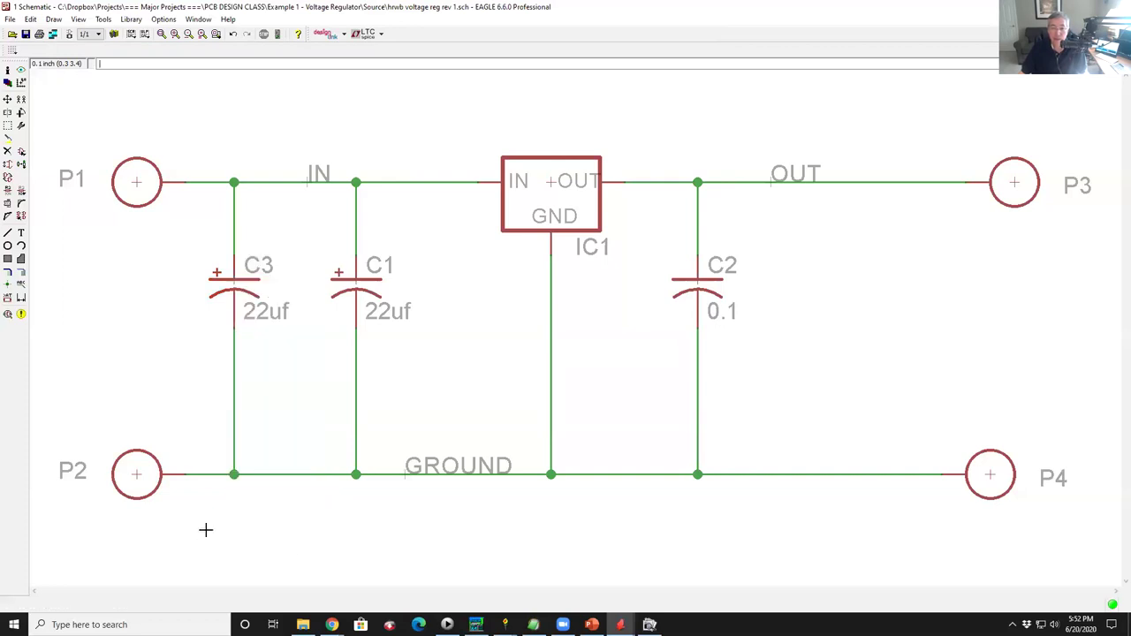
# Add a new attribute named MANUF with the value 123-4567-ND and display off to capacitor C3.
pyautogui.rightClick(210, 288)
pyautogui.click(265, 307)
pyautogui.click(235, 361)
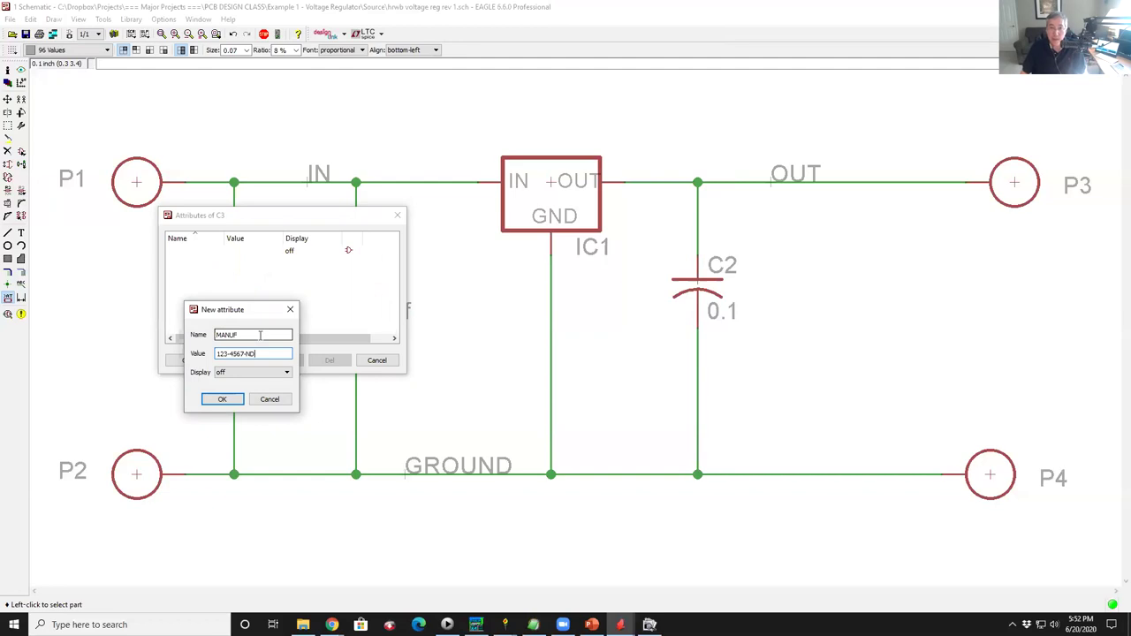
pyautogui.press('Return')
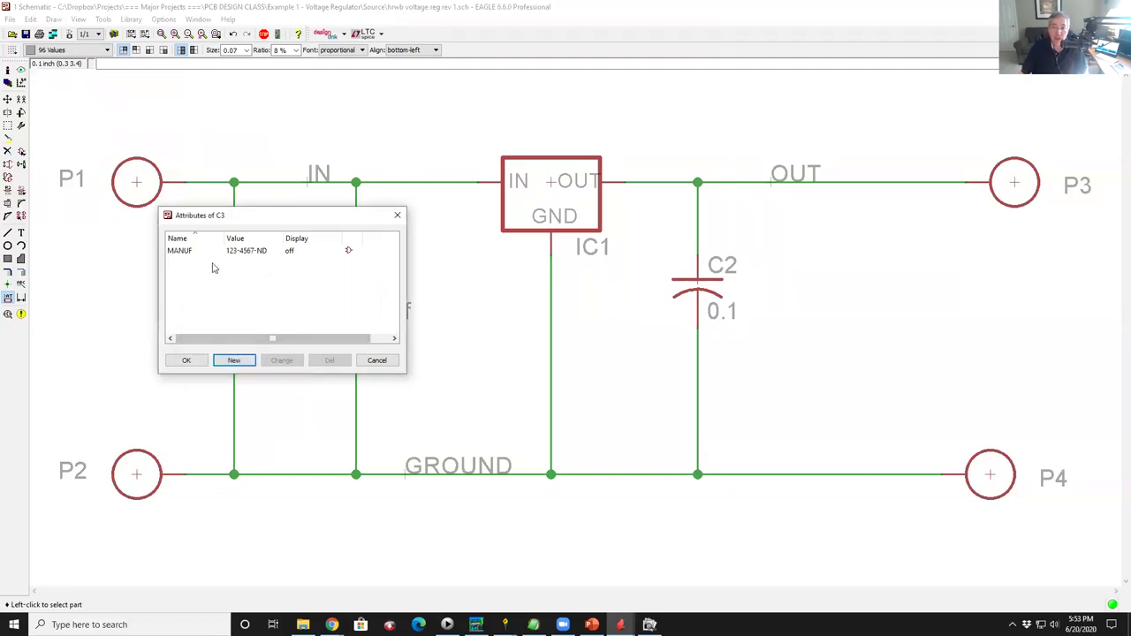
pyautogui.click(187, 361)
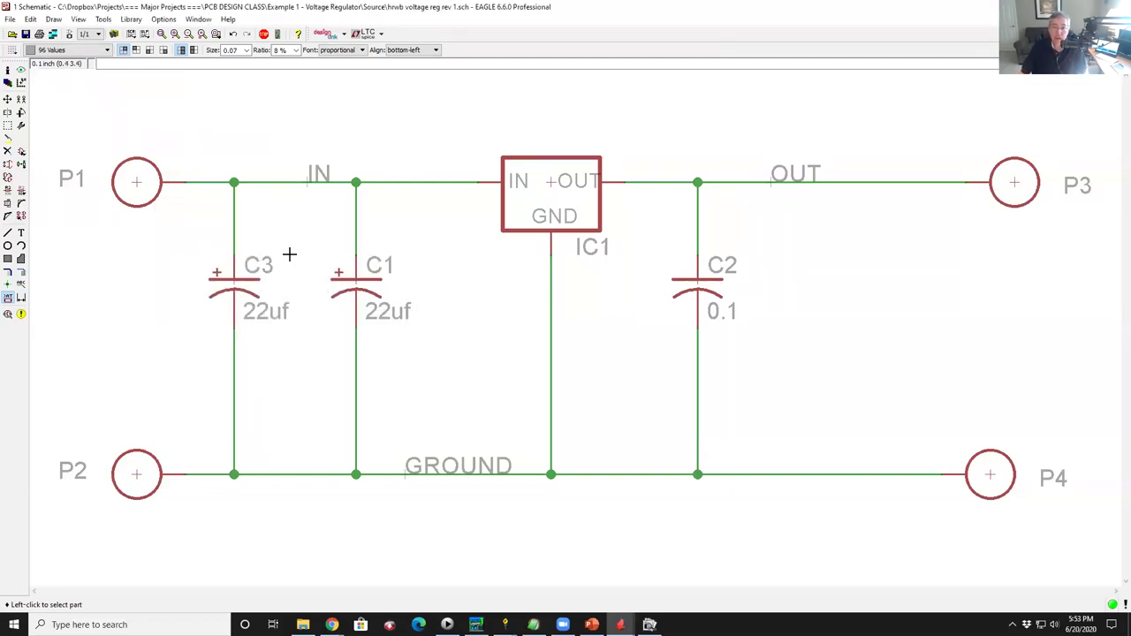
pyautogui.rightClick(224, 277)
pyautogui.click(191, 298)
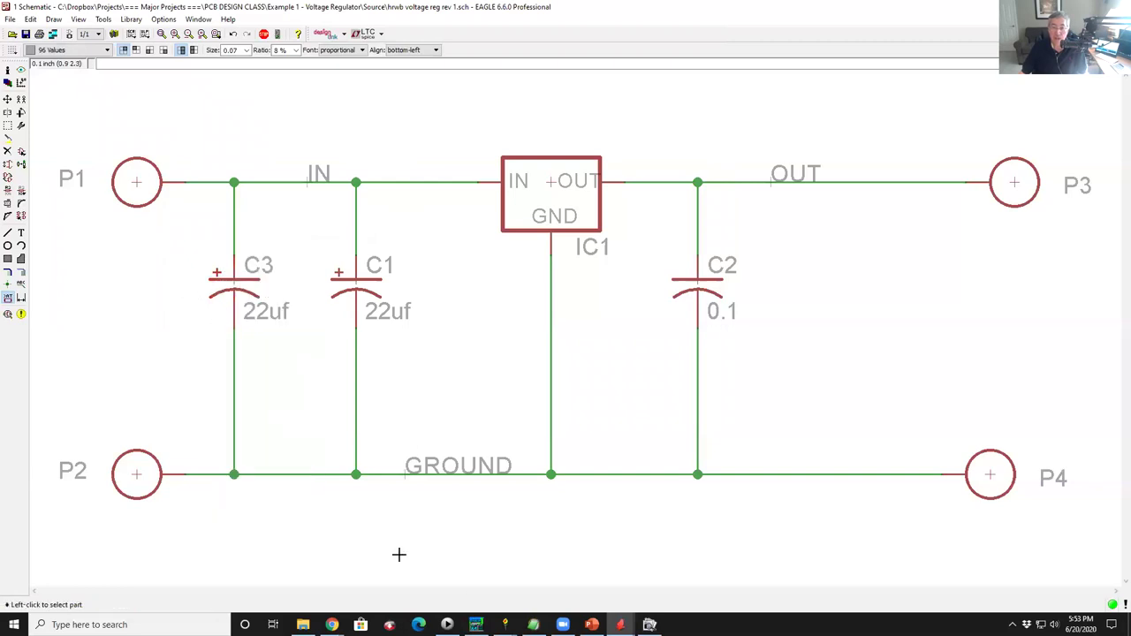
# Rerun the bom program on the schematic, enlarge the list and widen the Description column to check C3's MANUF entry, and close it.
pyautogui.click(146, 35)
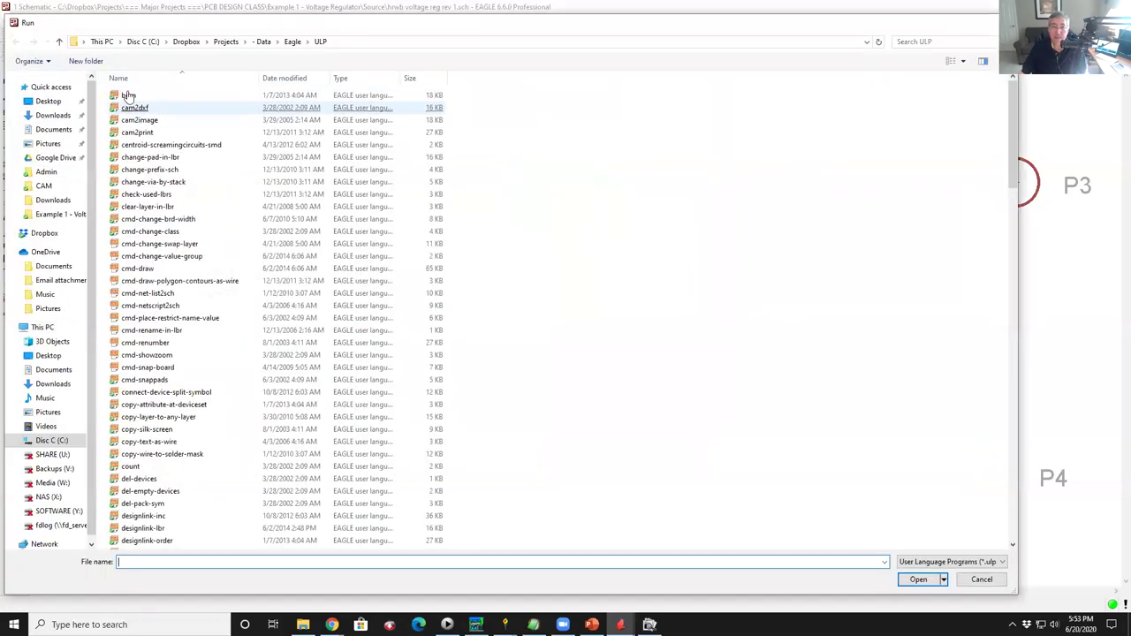
pyautogui.doubleClick(351, 106)
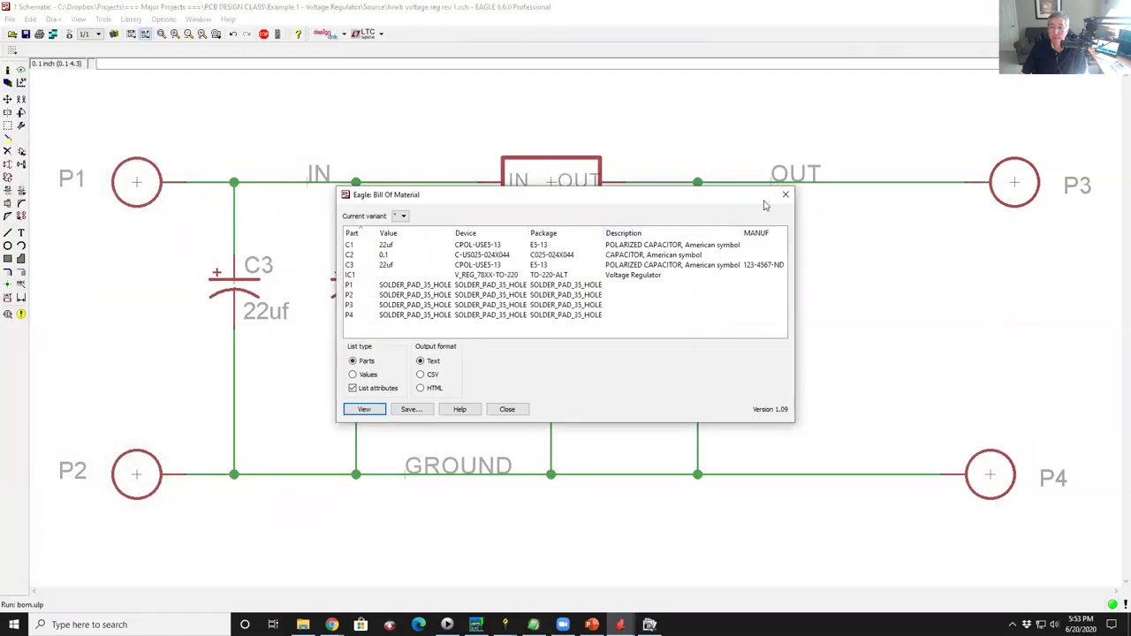
pyautogui.moveTo(795, 428); pyautogui.dragTo(1010, 541)
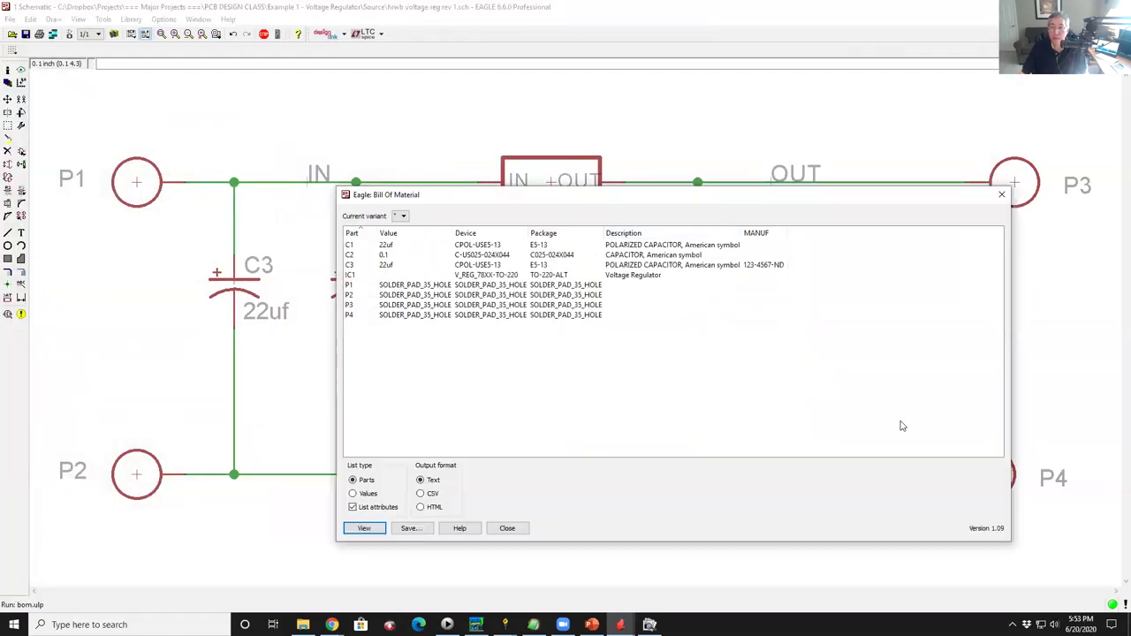
pyautogui.moveTo(626, 202); pyautogui.dragTo(378, 152)
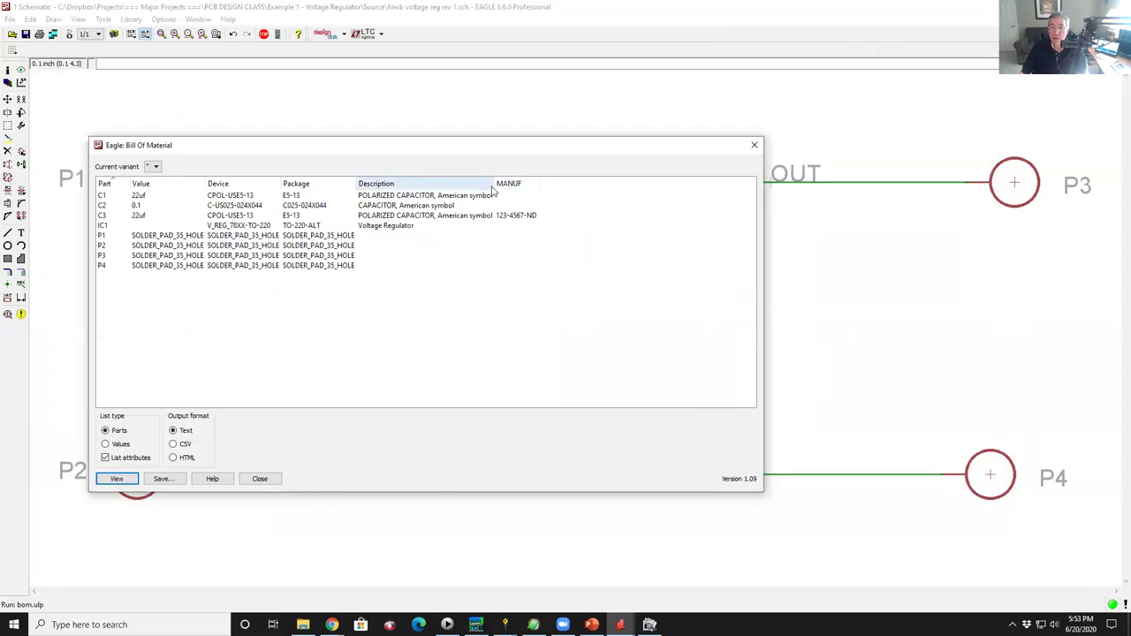
pyautogui.moveTo(491, 183); pyautogui.dragTo(557, 183)
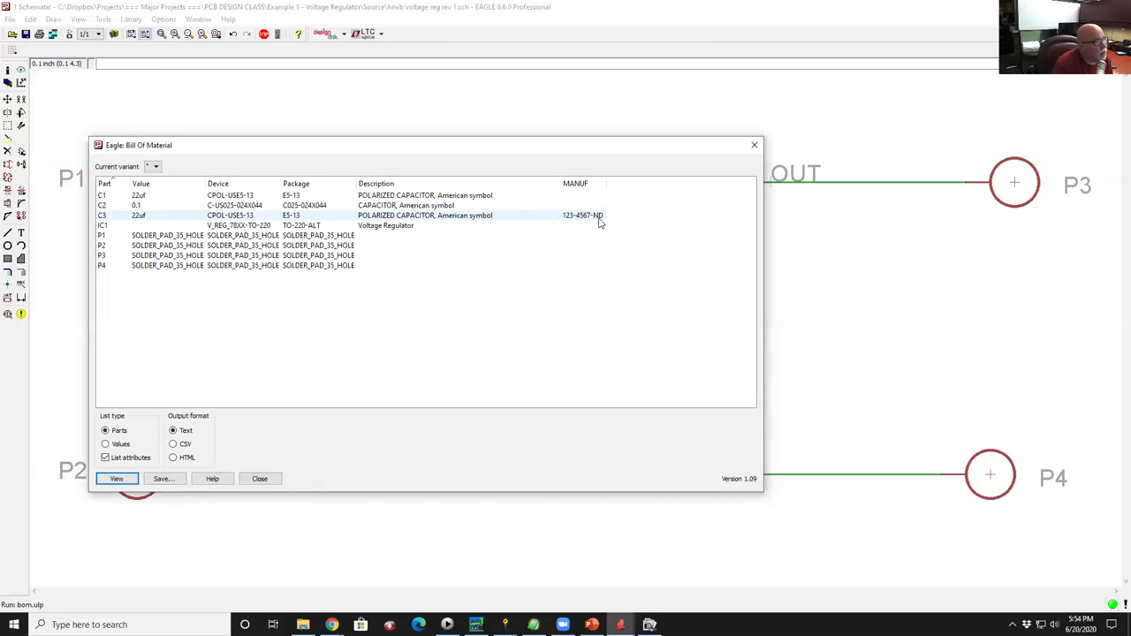
pyautogui.click(754, 145)
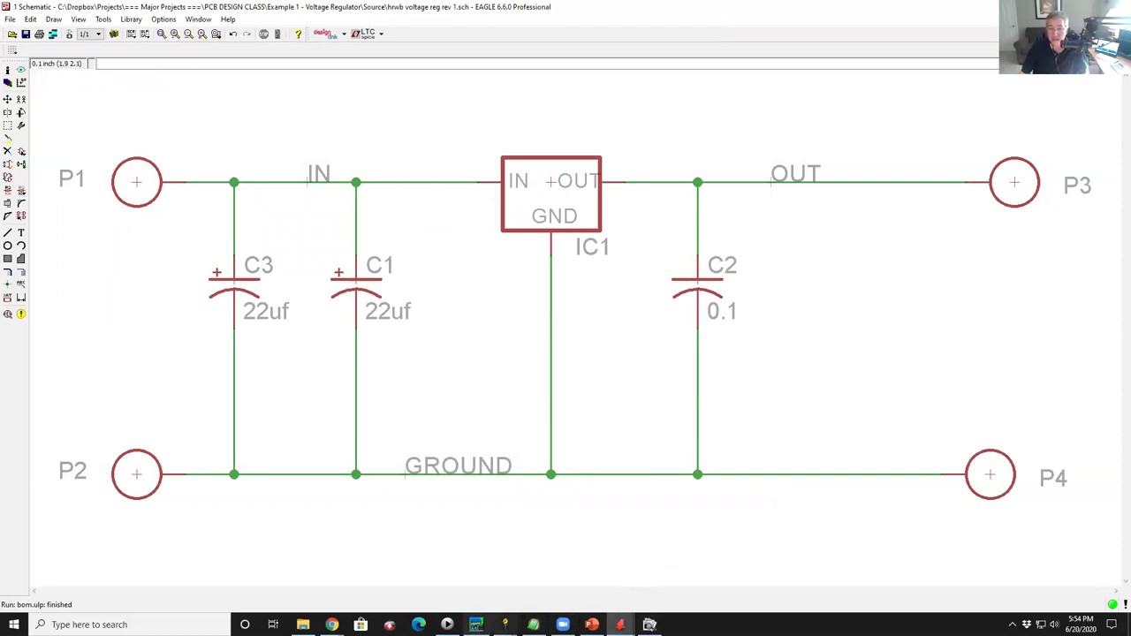
# Bring up the voltage regulator board layout and maximize its window.
pyautogui.moveTo(332, 625)
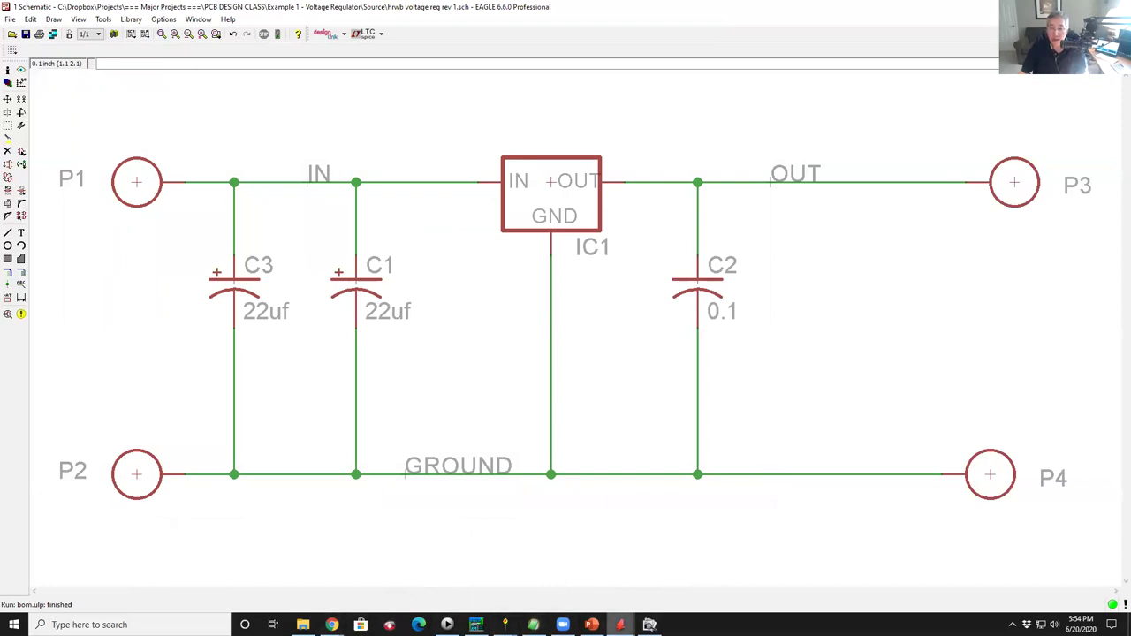
pyautogui.moveTo(620, 625)
pyautogui.click(626, 570)
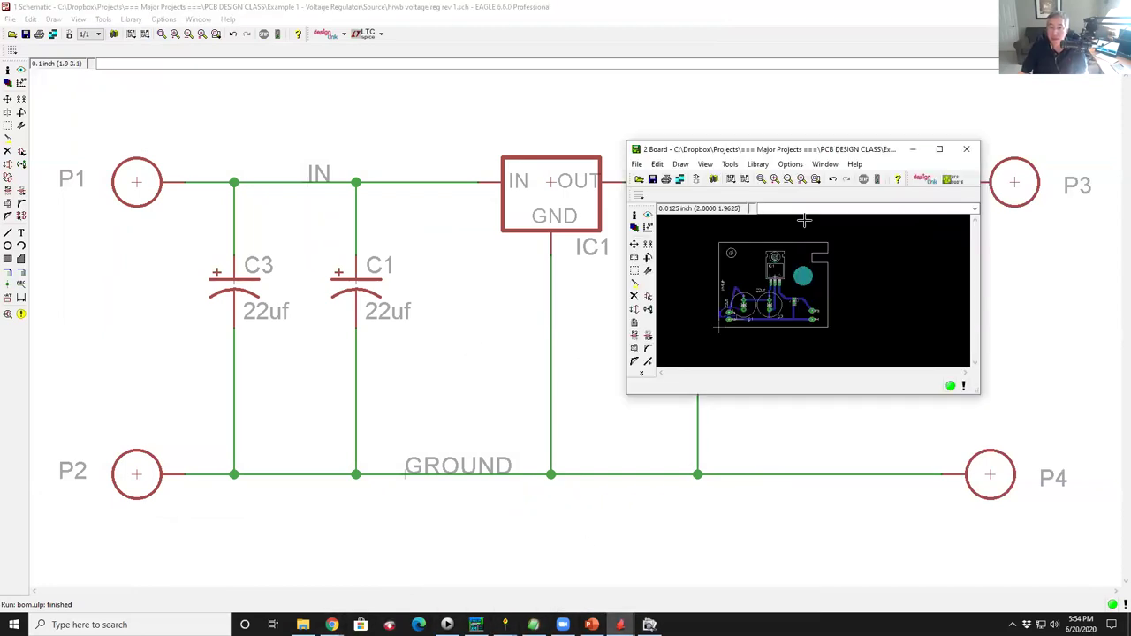
pyautogui.click(940, 149)
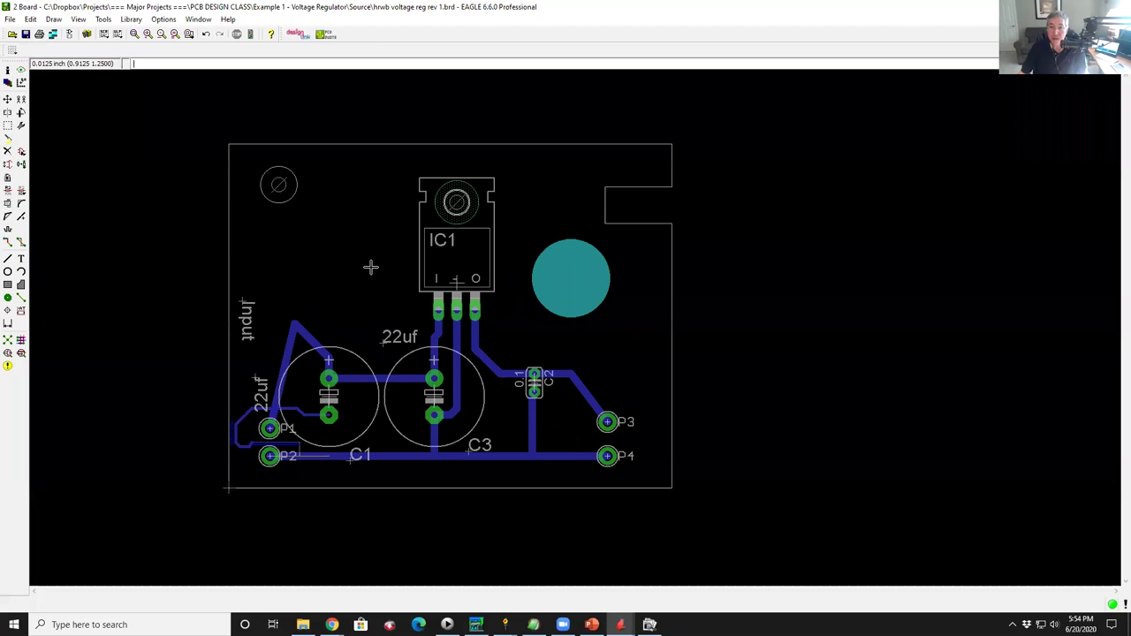
# Change the board grid's unit to mm and set its size to 1.
pyautogui.scroll(3, 370, 267)
pyautogui.click(79, 19)
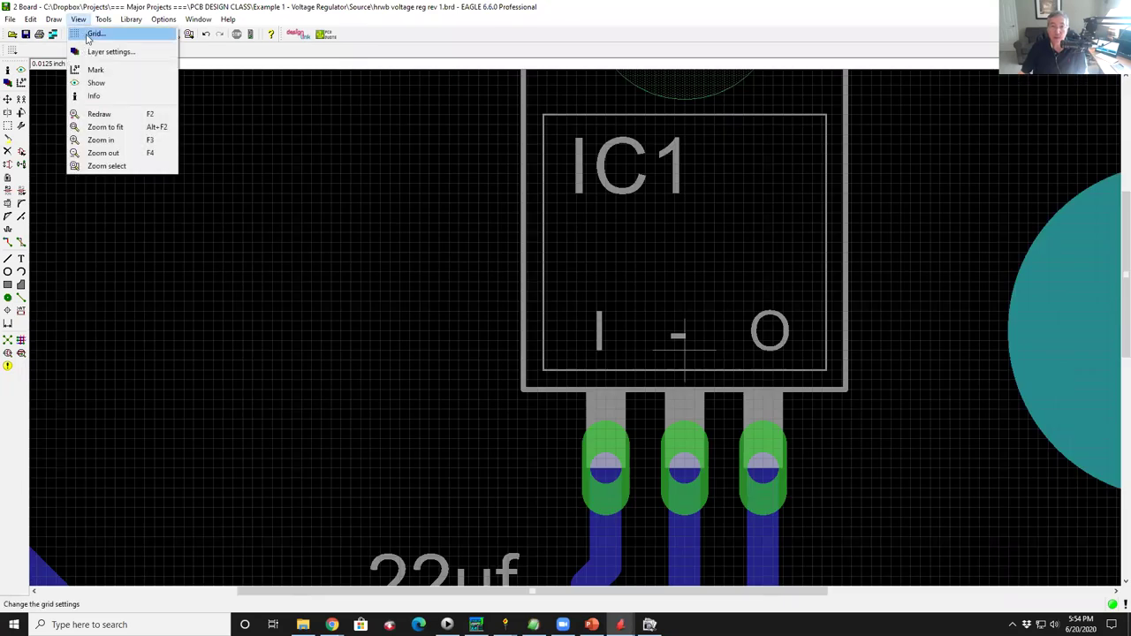
pyautogui.click(95, 33)
pyautogui.click(130, 64)
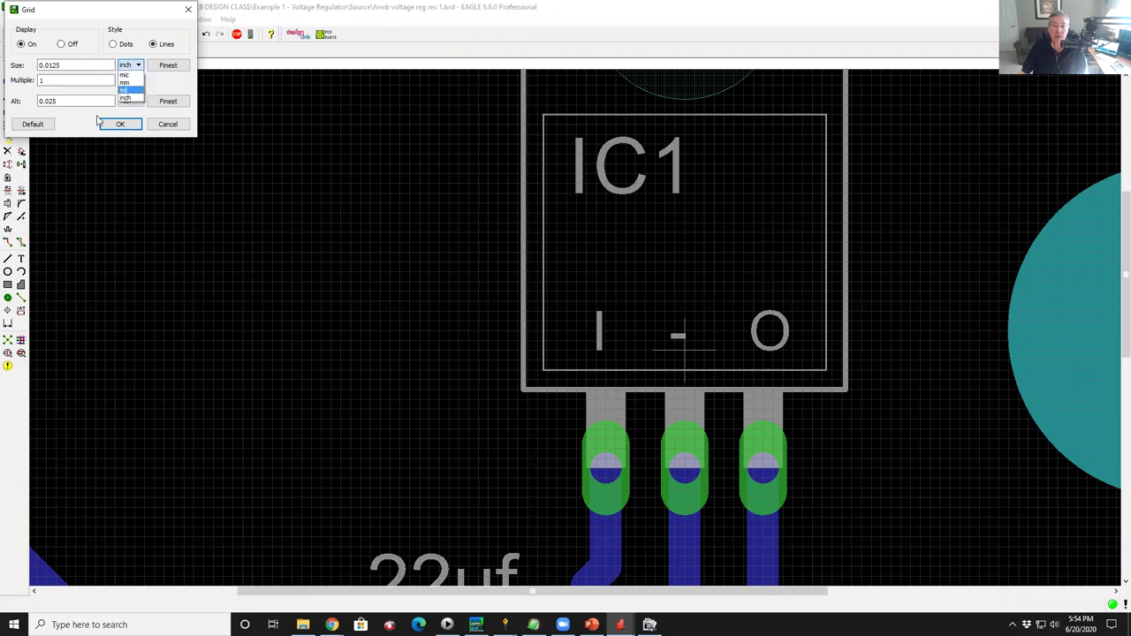
pyautogui.click(125, 82)
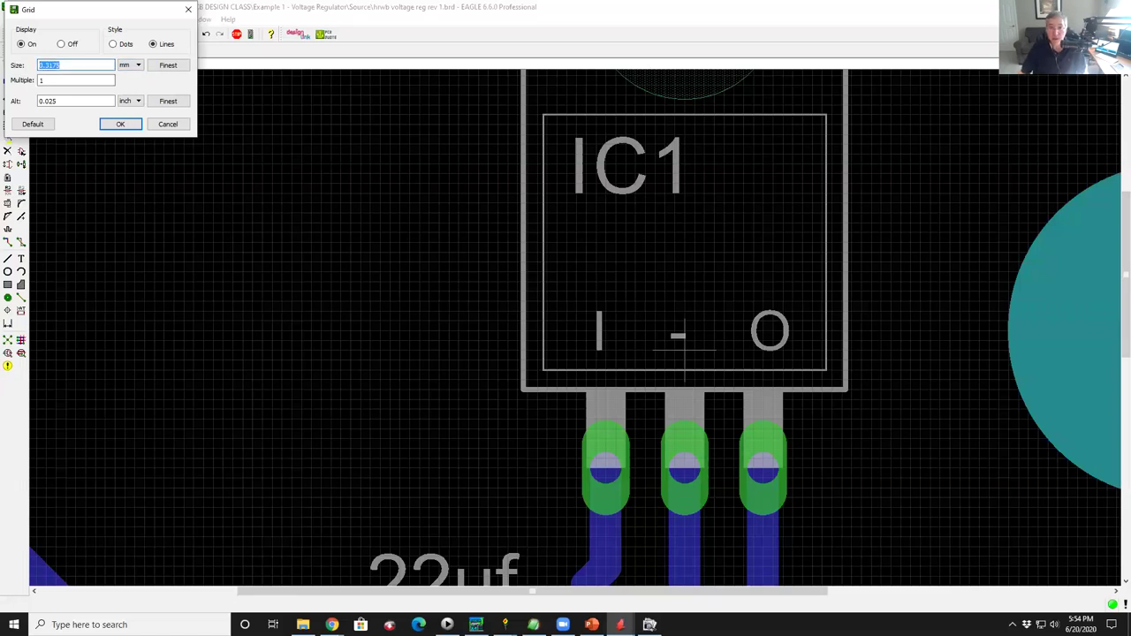
pyautogui.write('1')
pyautogui.press('Return')
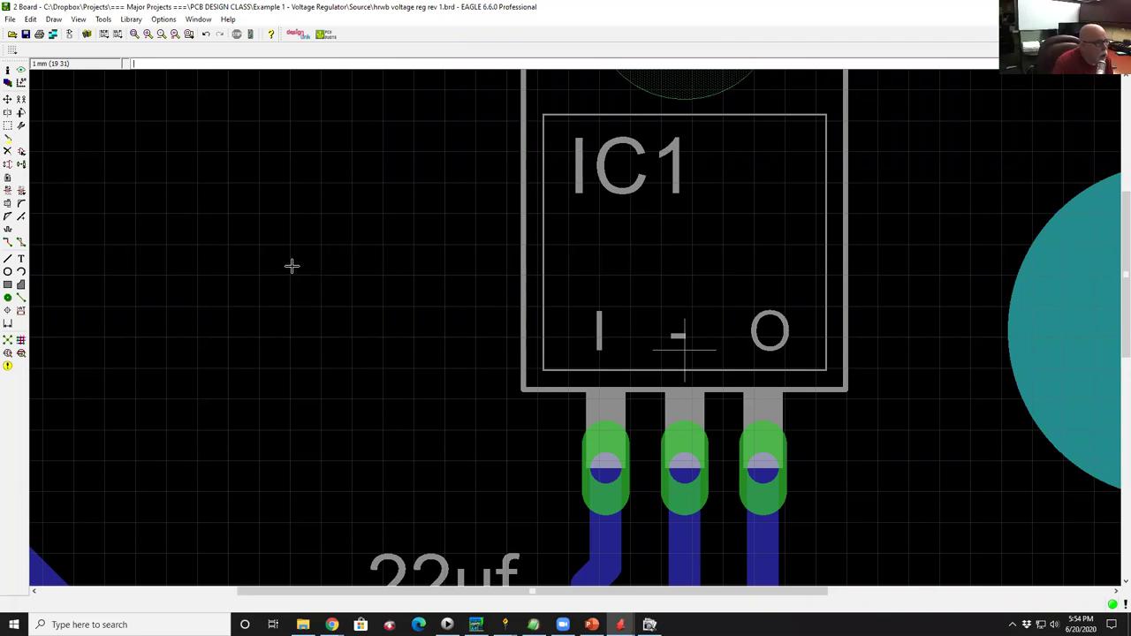
pyautogui.scroll(-4, 318, 230)
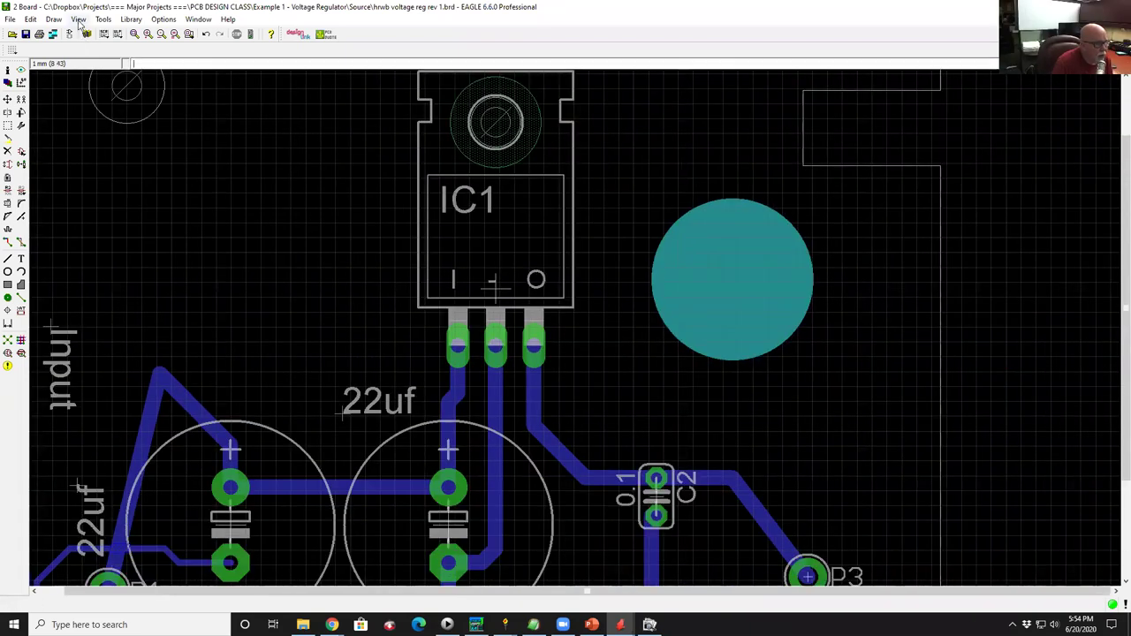
# Leave the board layout, switch to the Gerbv Gerber viewer and maximize its window.
pyautogui.hotkey('alt', 'Tab')
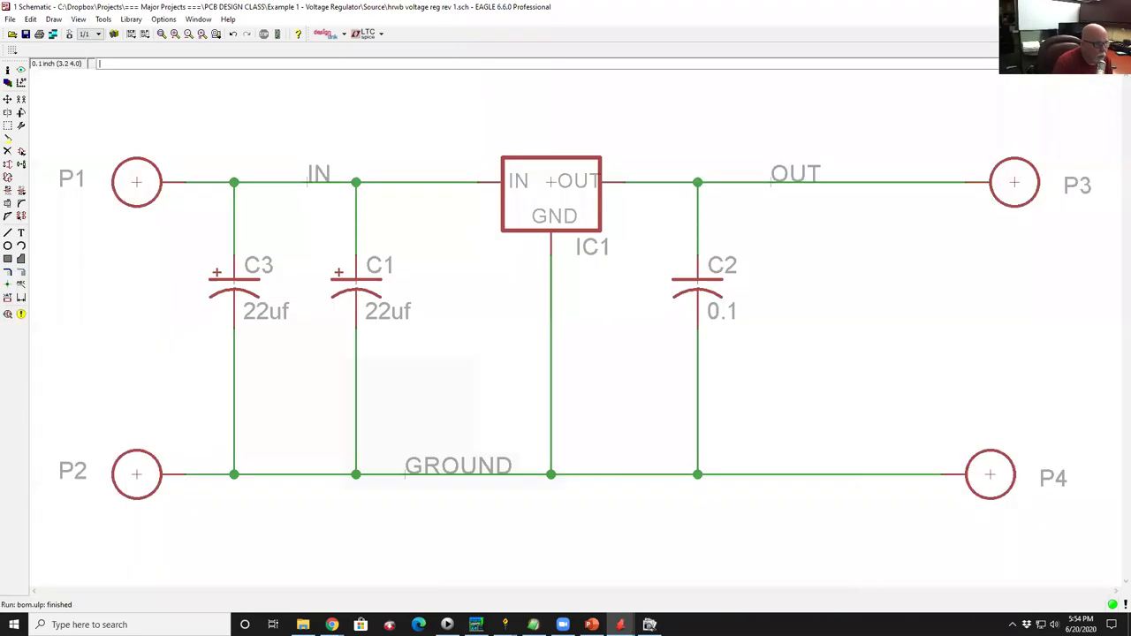
pyautogui.click(650, 625)
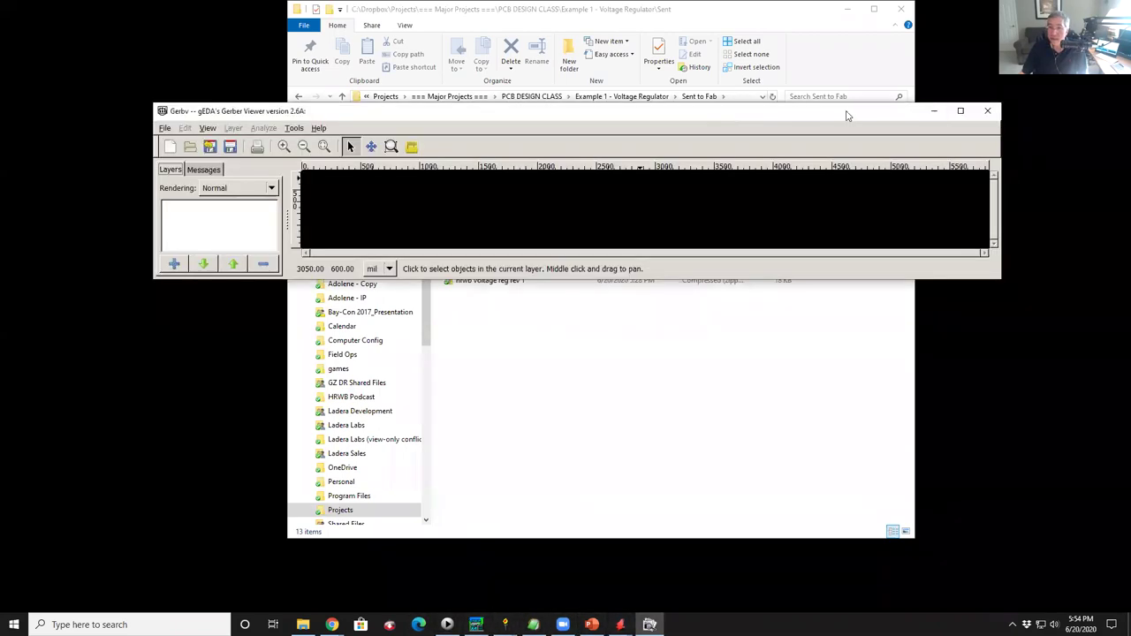
pyautogui.click(959, 108)
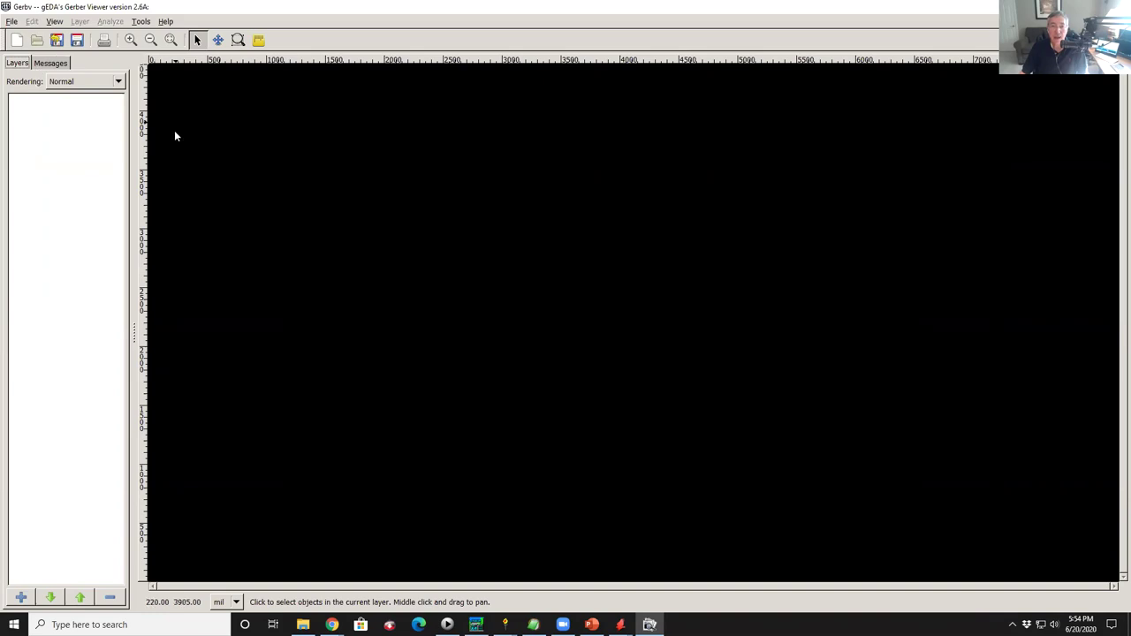
# Start opening Gerber layers and browse to the Dropbox folder on Disc C.
pyautogui.click(12, 23)
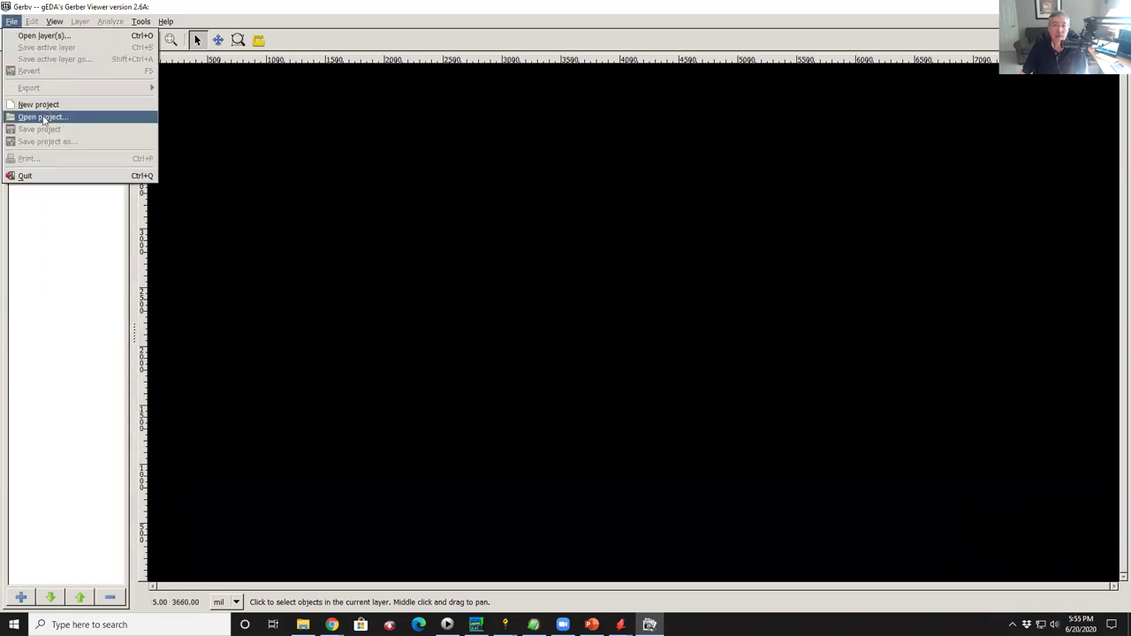
pyautogui.click(44, 36)
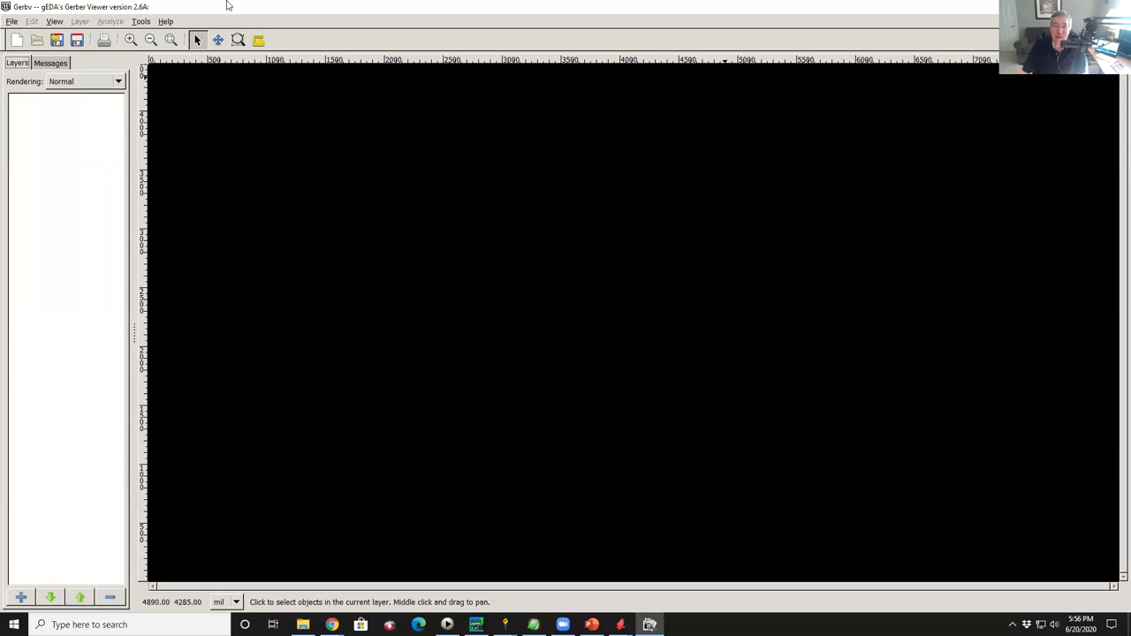
pyautogui.click(12, 23)
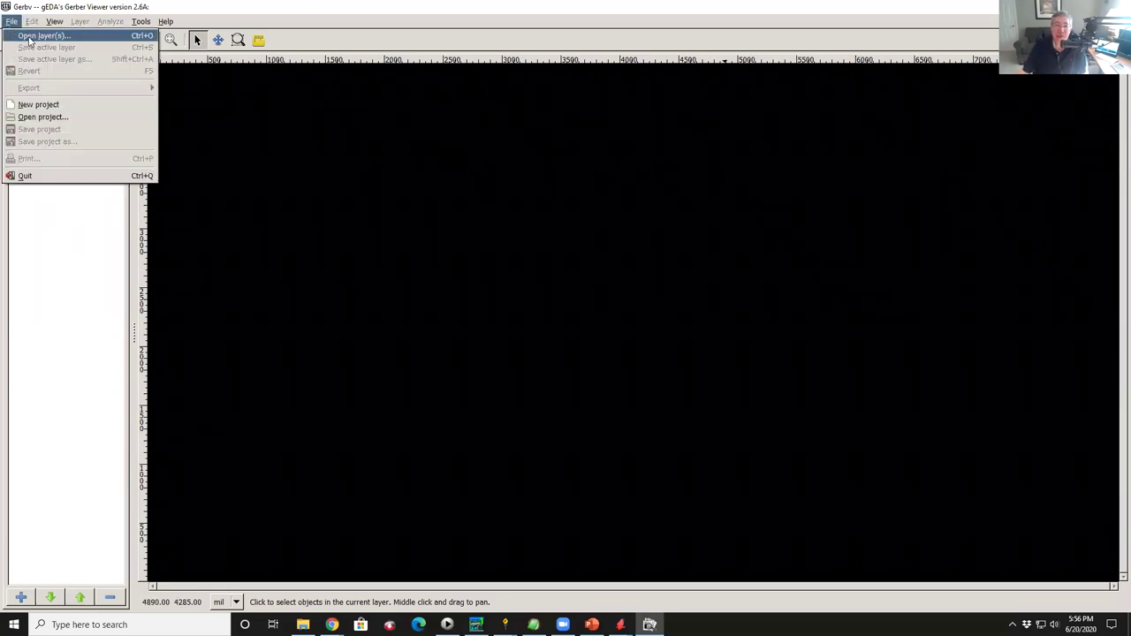
pyautogui.click(35, 36)
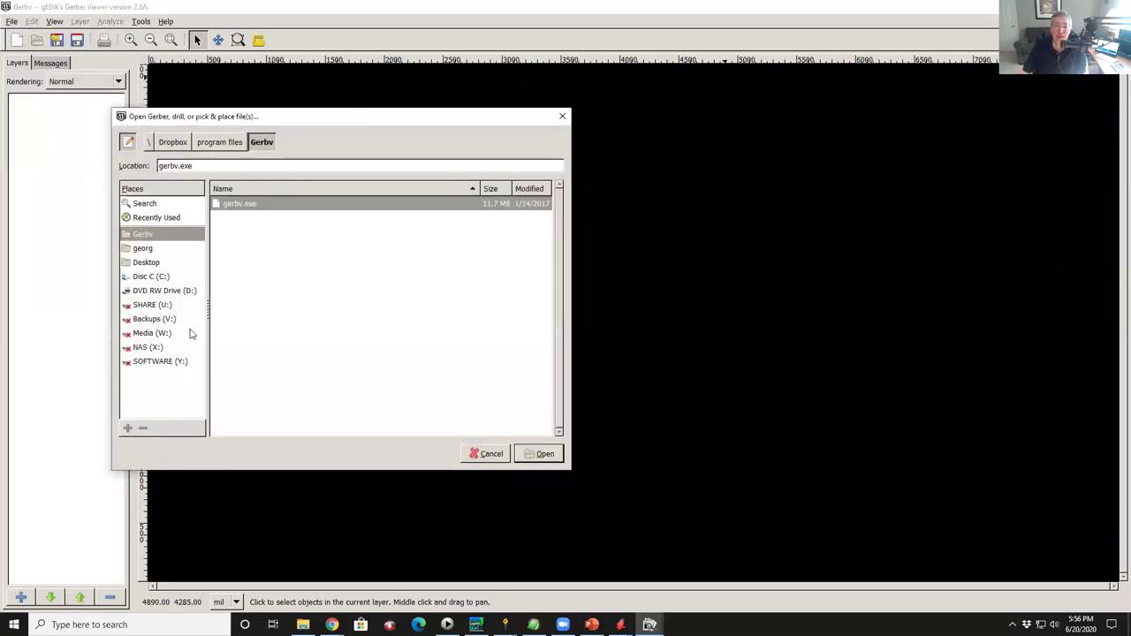
pyautogui.click(150, 277)
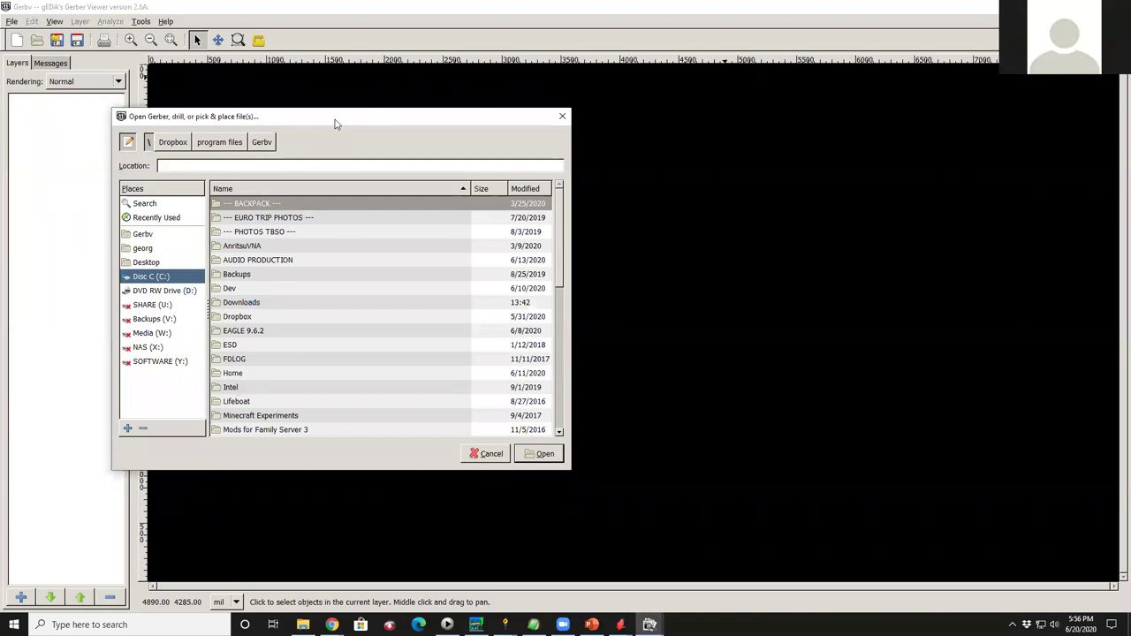
pyautogui.moveTo(333, 126); pyautogui.dragTo(372, 91)
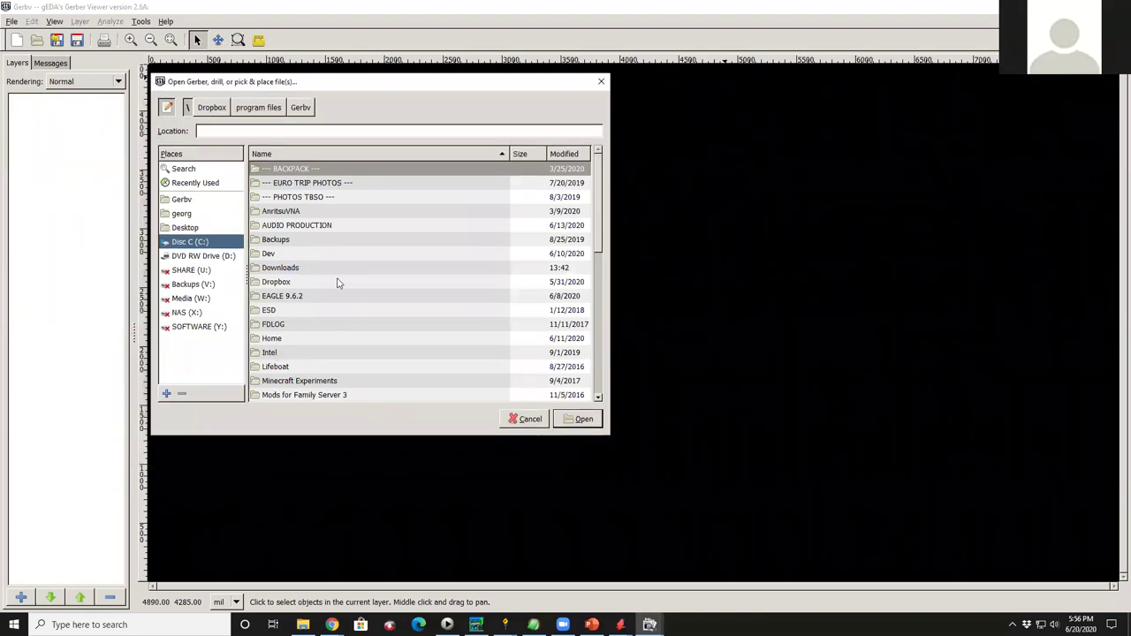
pyautogui.doubleClick(288, 283)
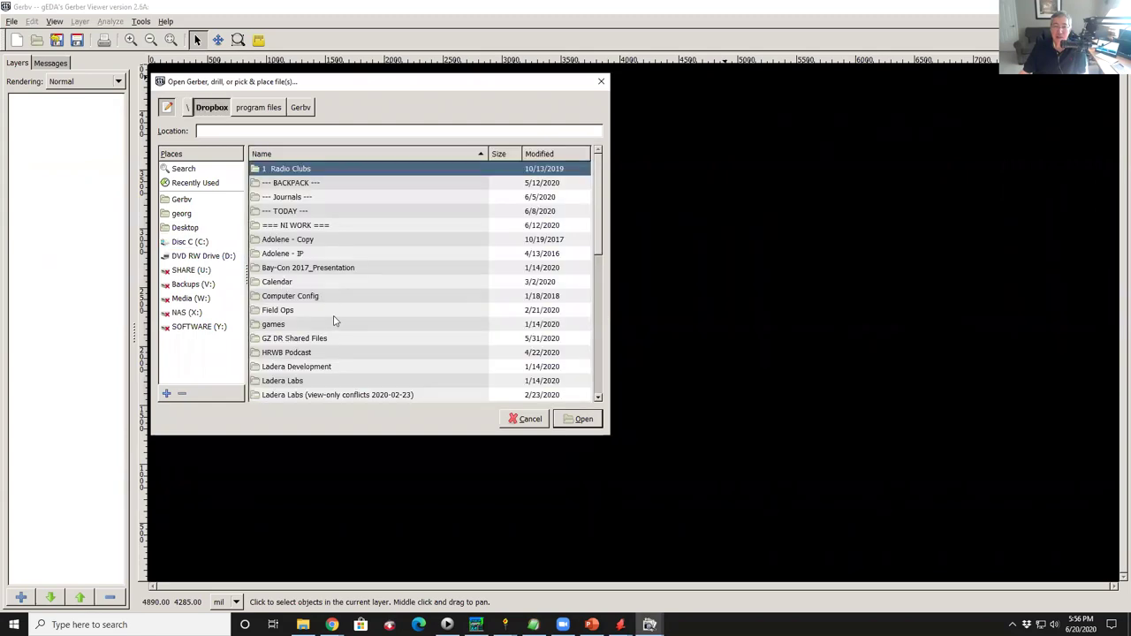
# Browse through Projects, === Major Projects ===, PCB DESIGN CLASS and Example 1 - Voltage Regulator to the Sent to Fab folder.
pyautogui.click(598, 354)
pyautogui.doubleClick(270, 250)
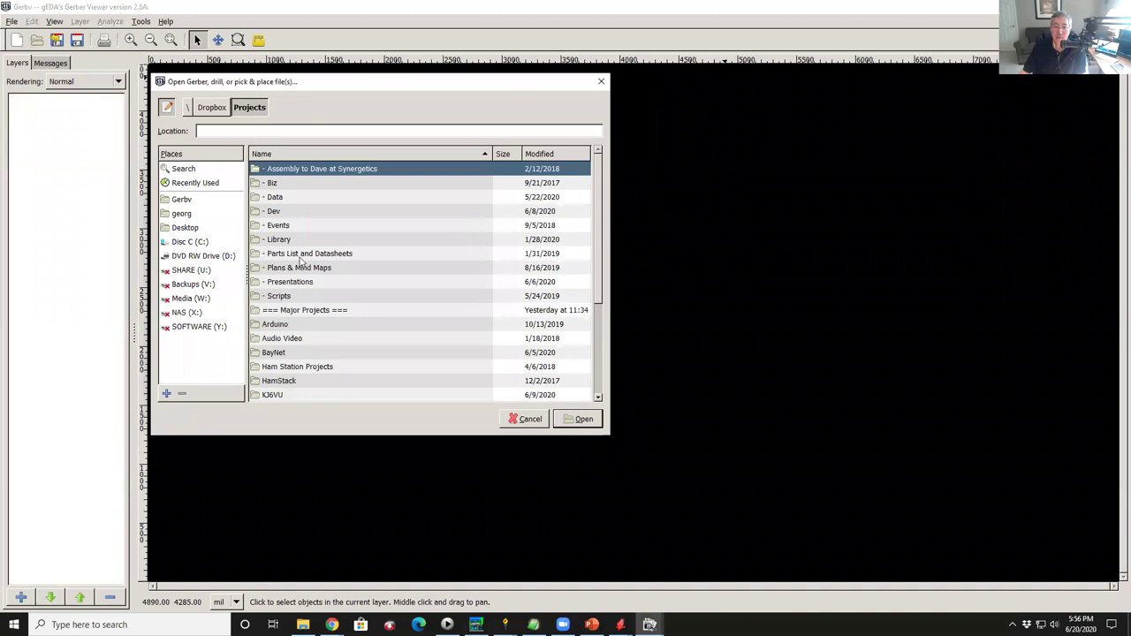
pyautogui.doubleClick(292, 310)
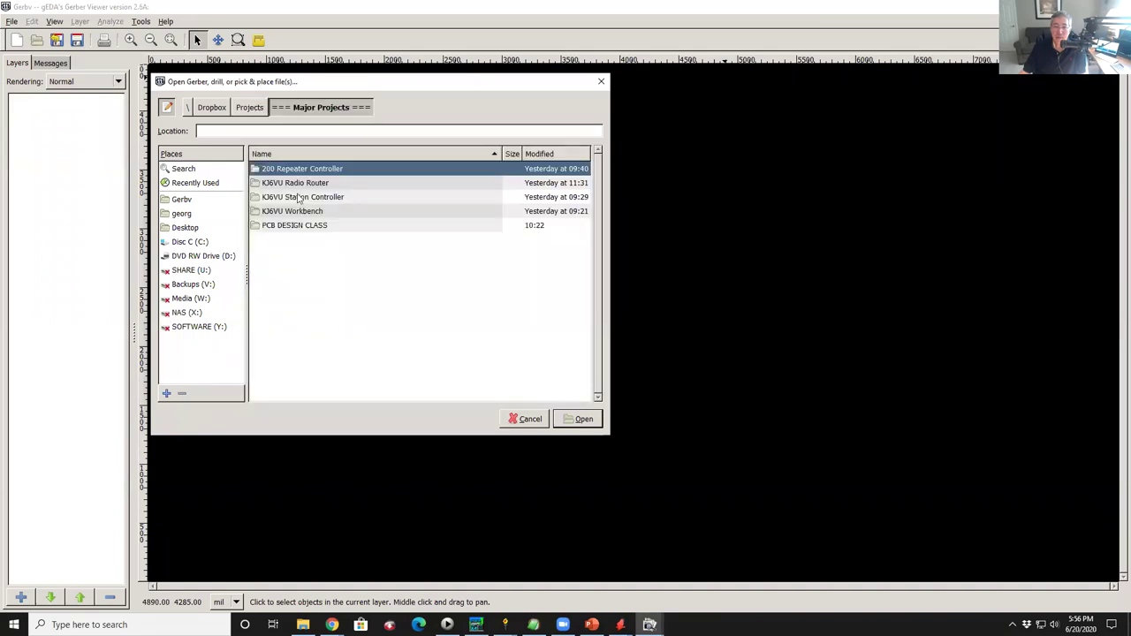
pyautogui.doubleClick(299, 225)
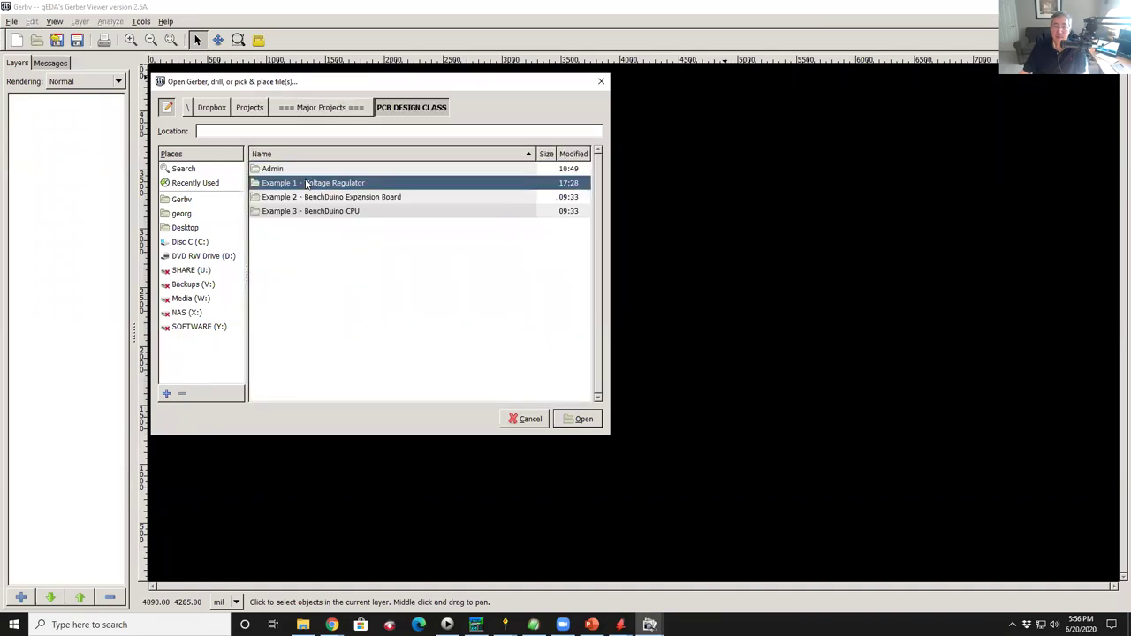
pyautogui.doubleClick(305, 184)
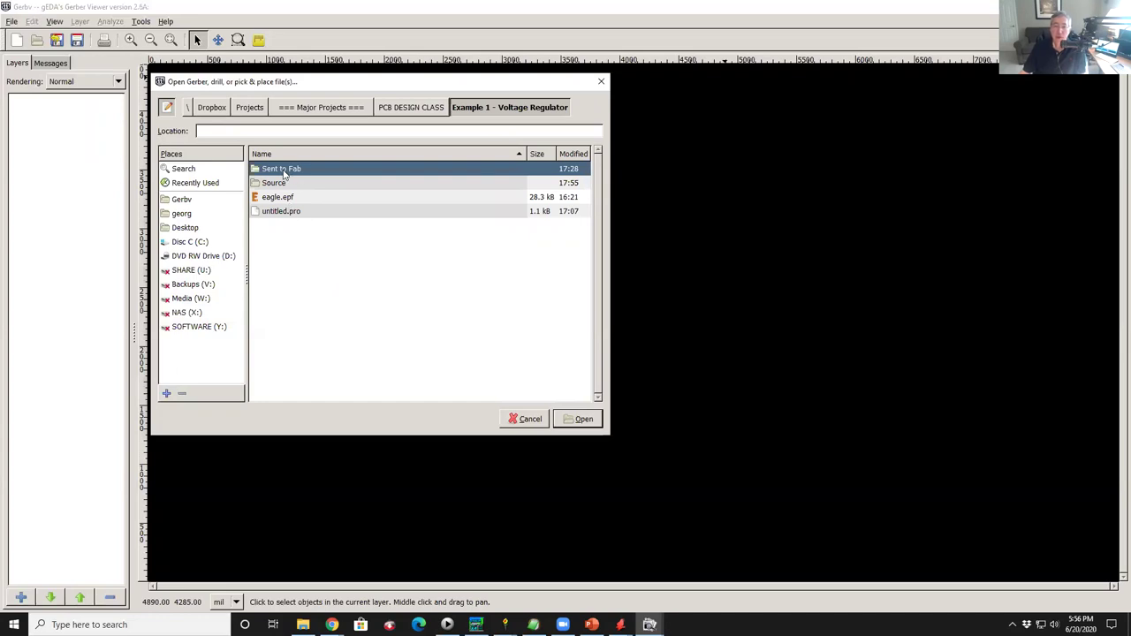
pyautogui.doubleClick(286, 169)
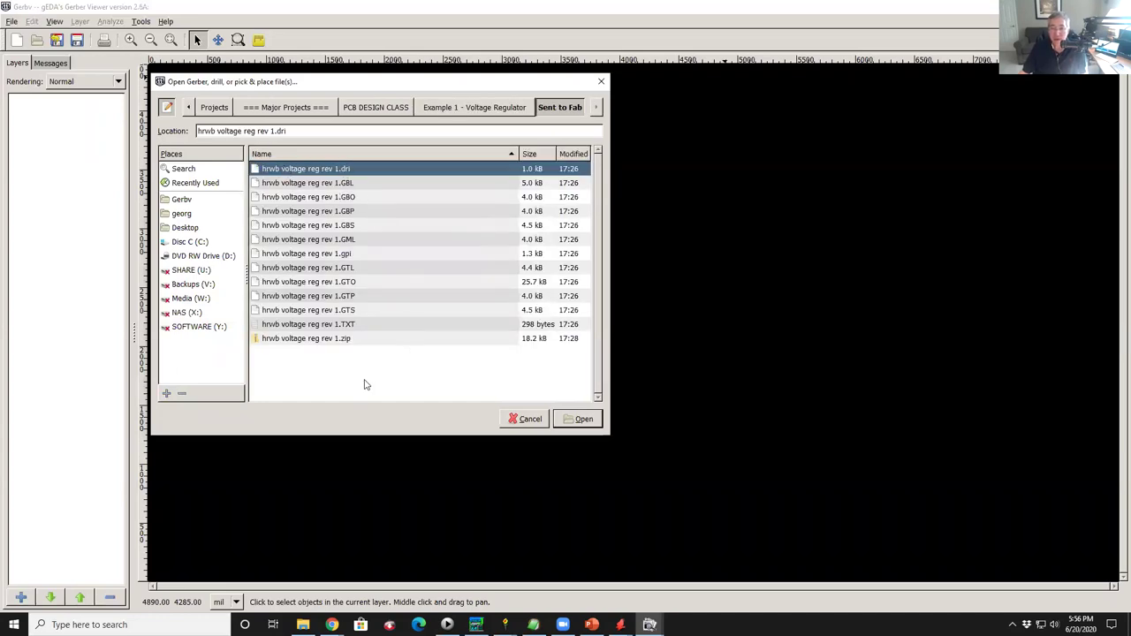
# Try to load hrwb voltage reg rev 1.dri as a layer and return to the layer list.
pyautogui.click(582, 419)
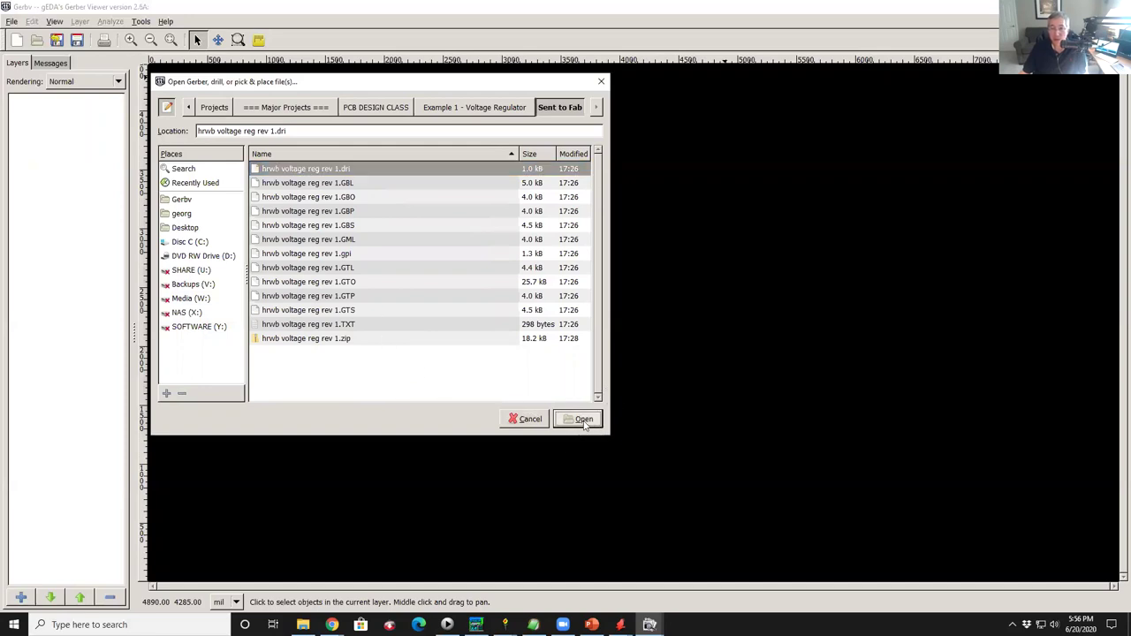
pyautogui.click(583, 421)
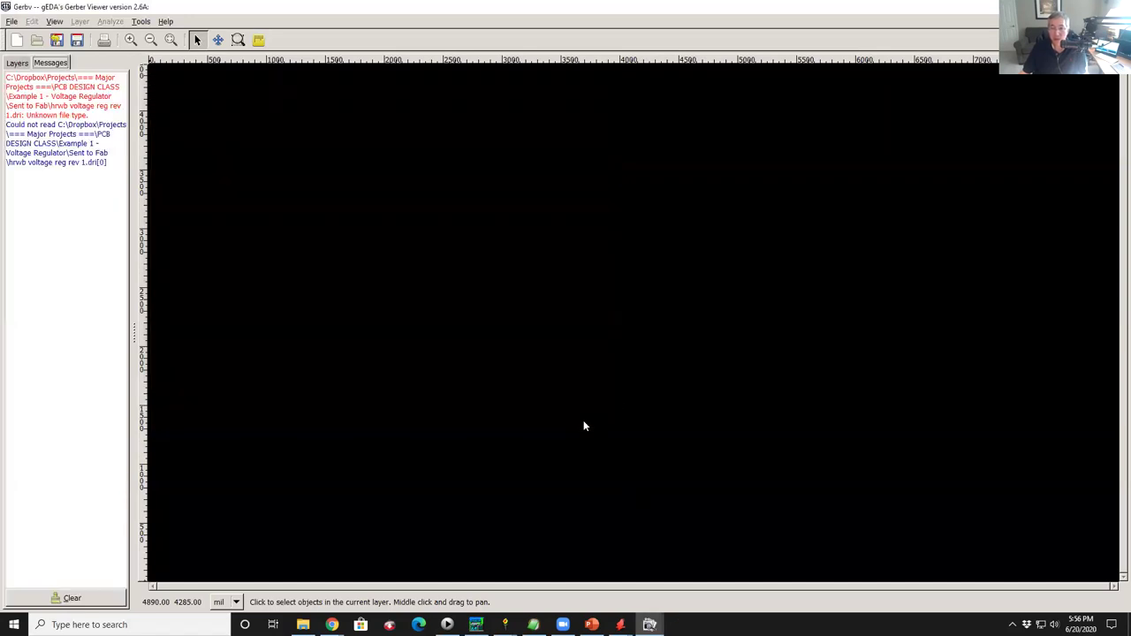
pyautogui.click(16, 63)
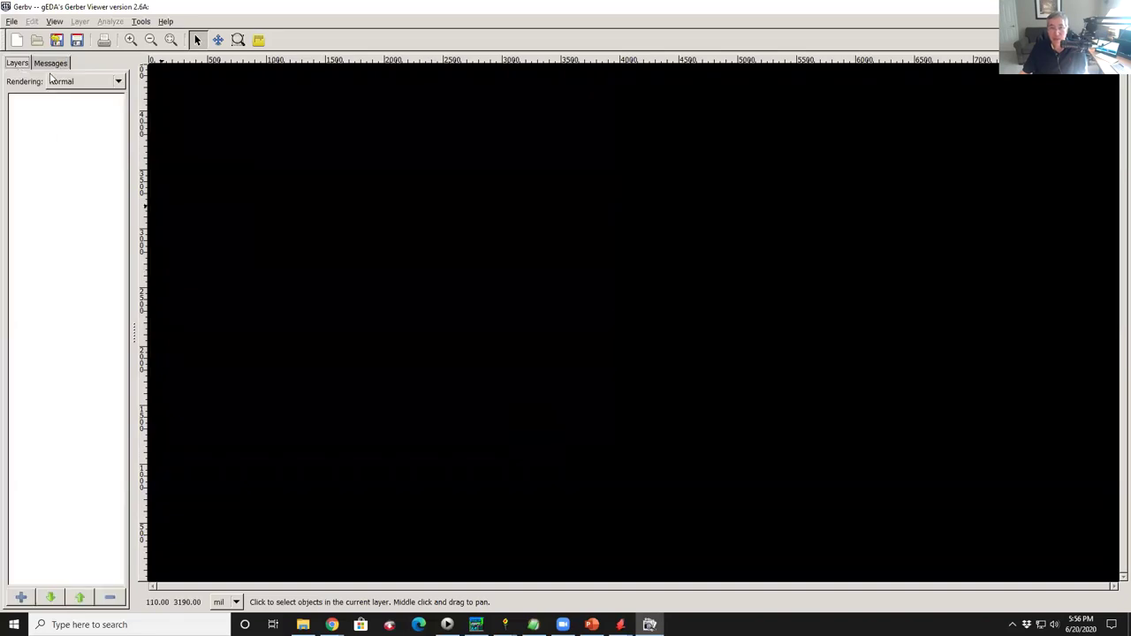
# Load all files of the Sent to Fab folder, from hrwb voltage reg rev 1.dri to the zip, and show the layer list.
pyautogui.click(12, 22)
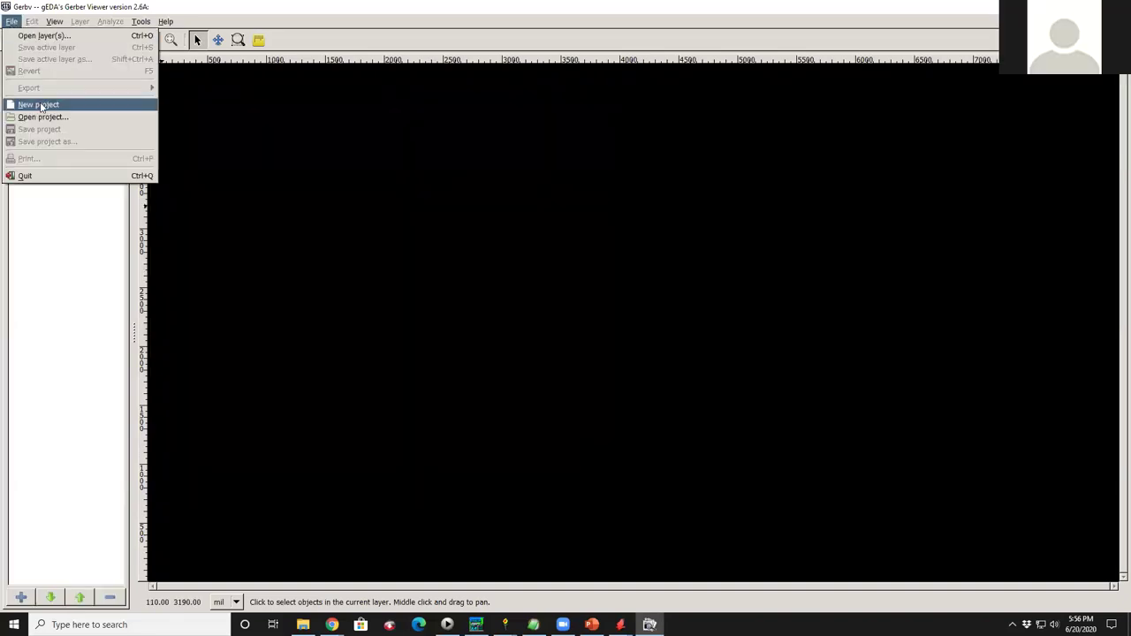
pyautogui.click(43, 36)
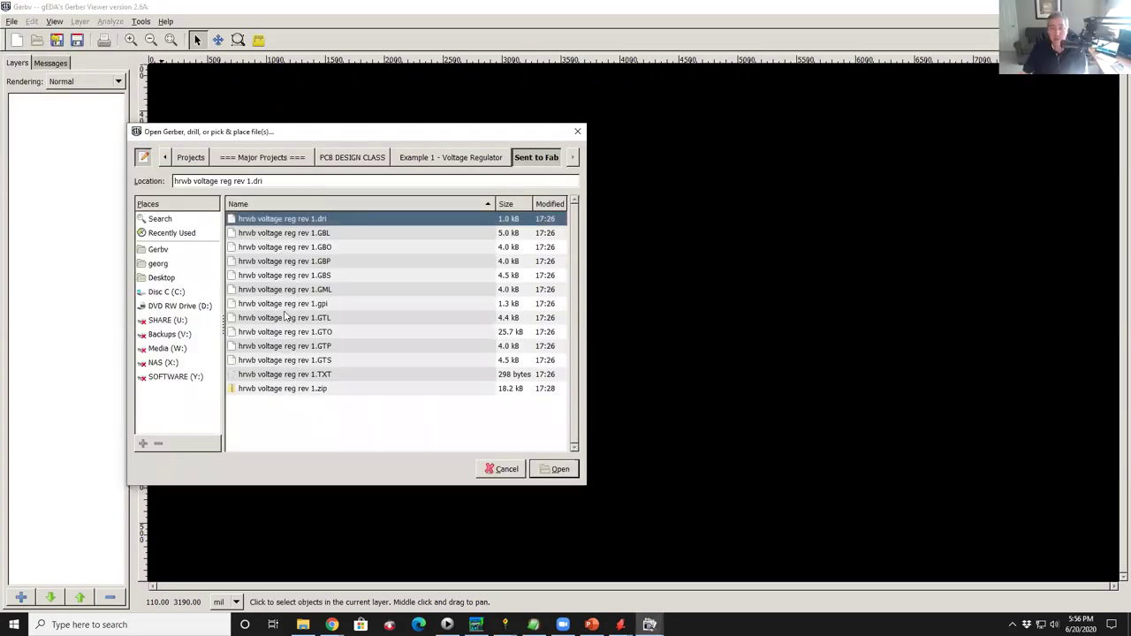
pyautogui.keyDown('shift'); pyautogui.click(275, 389); pyautogui.keyUp('shift')
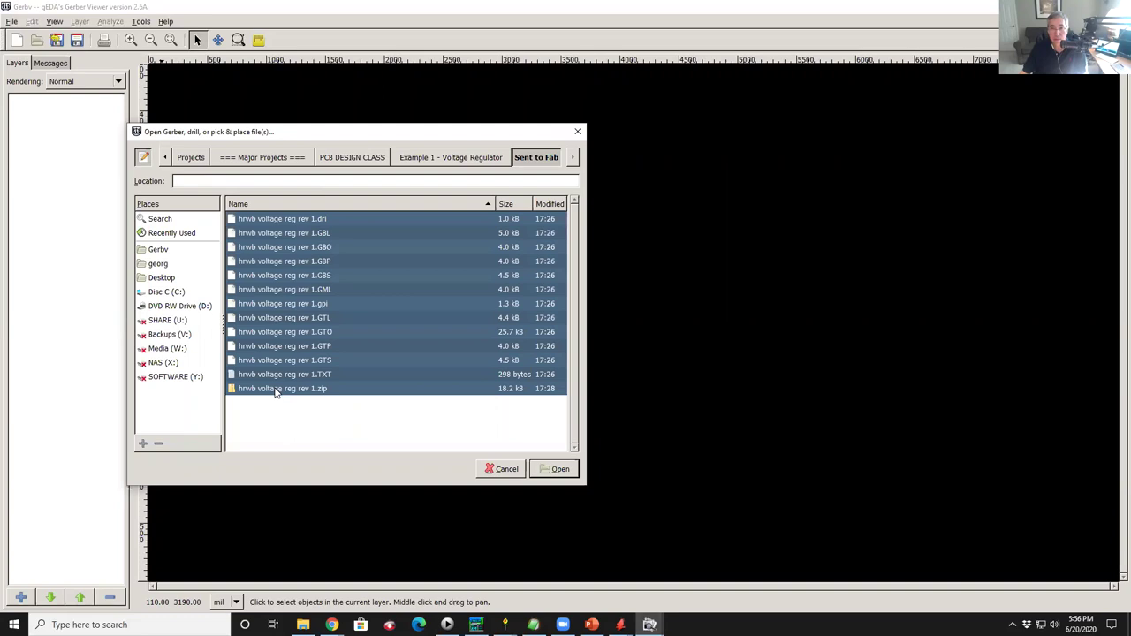
pyautogui.click(561, 469)
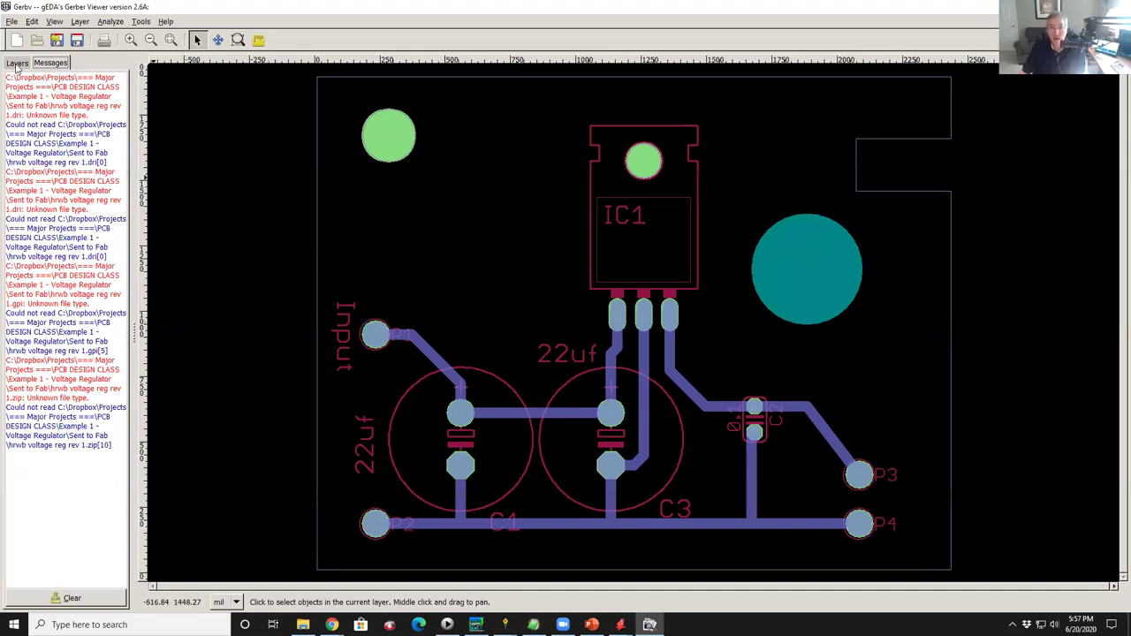
pyautogui.click(16, 64)
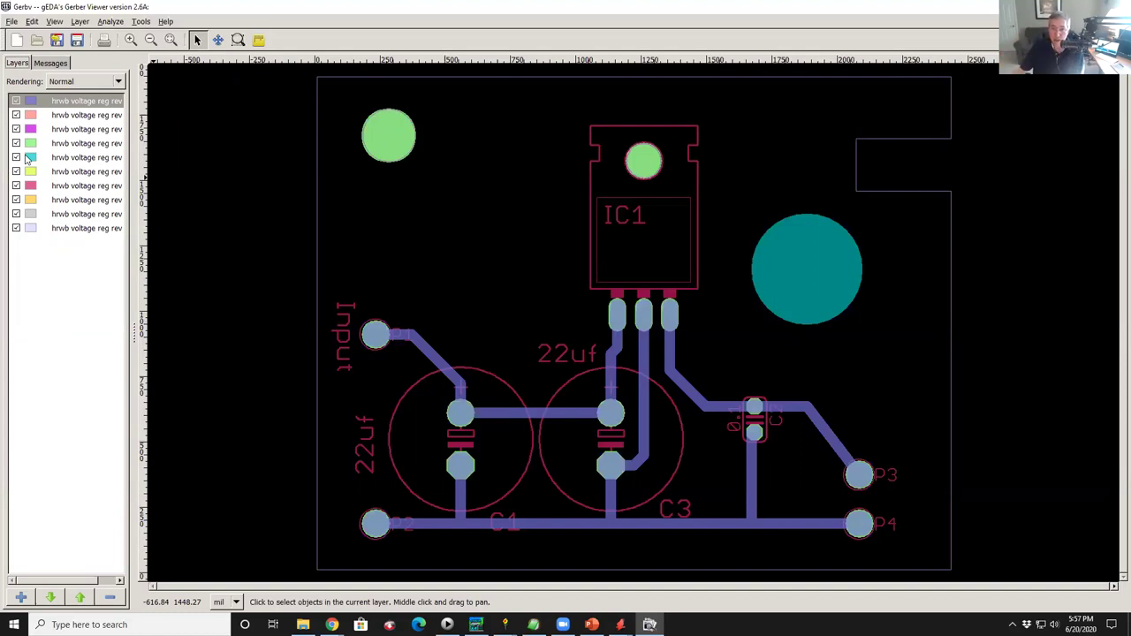
# Hide the second through tenth layers so that only the first layer's traces are displayed for inspection.
pyautogui.click(16, 115)
pyautogui.click(16, 129)
pyautogui.click(16, 143)
pyautogui.click(16, 157)
pyautogui.click(16, 172)
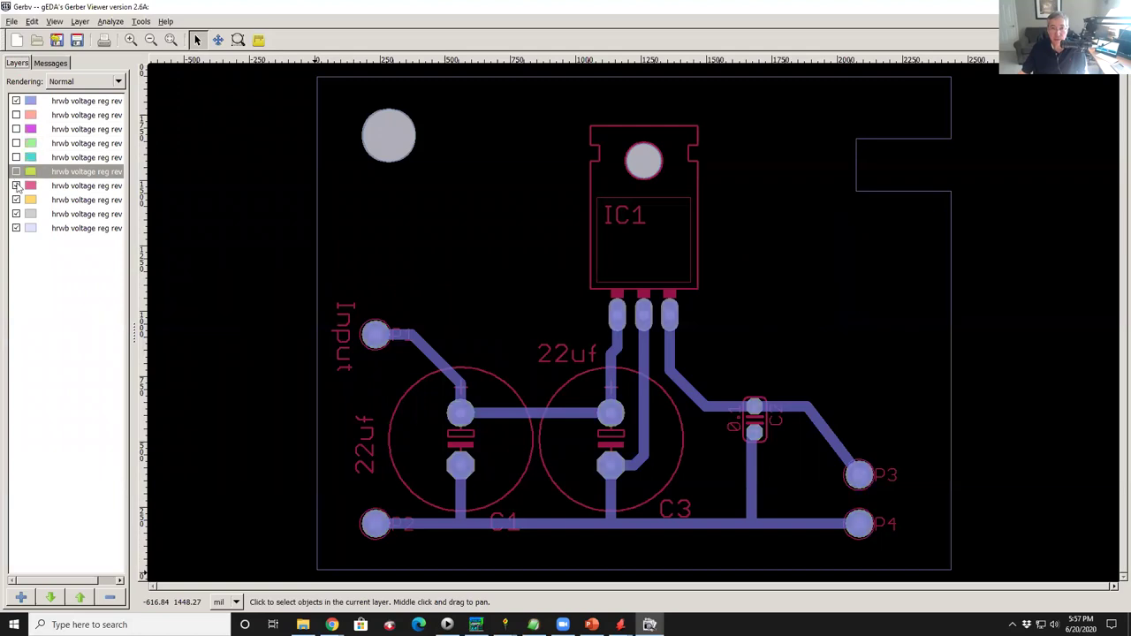
pyautogui.click(16, 186)
pyautogui.click(16, 200)
pyautogui.click(16, 214)
pyautogui.click(16, 228)
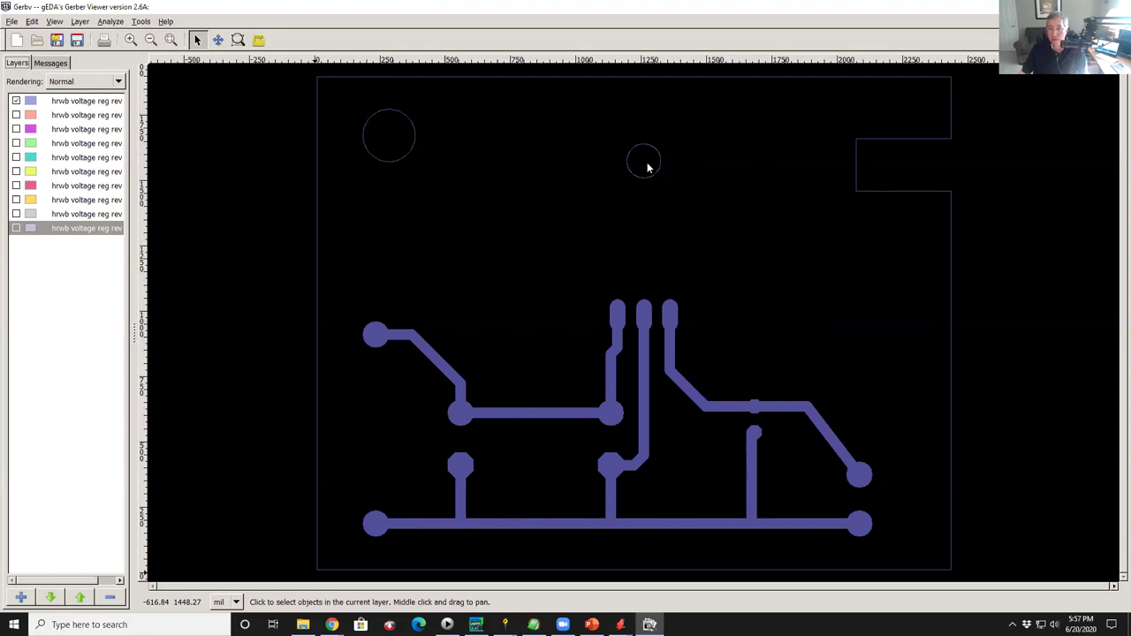
# Hide the first layer and inspect the second, third and fourth layers one at a time, hiding each again.
pyautogui.click(16, 101)
pyautogui.click(16, 115)
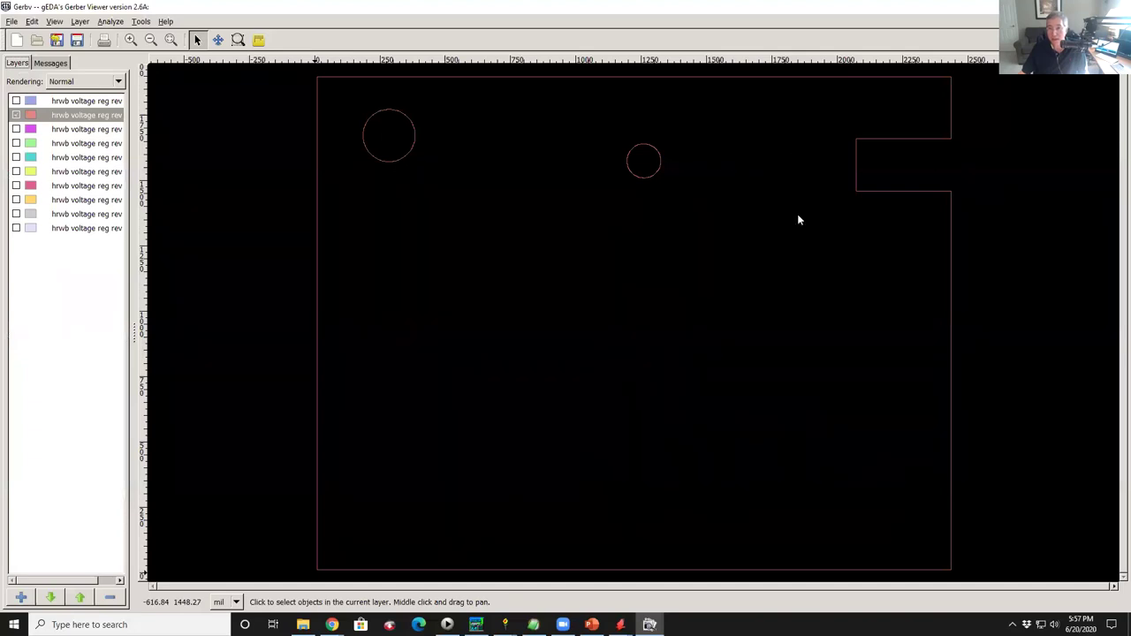
pyautogui.click(16, 114)
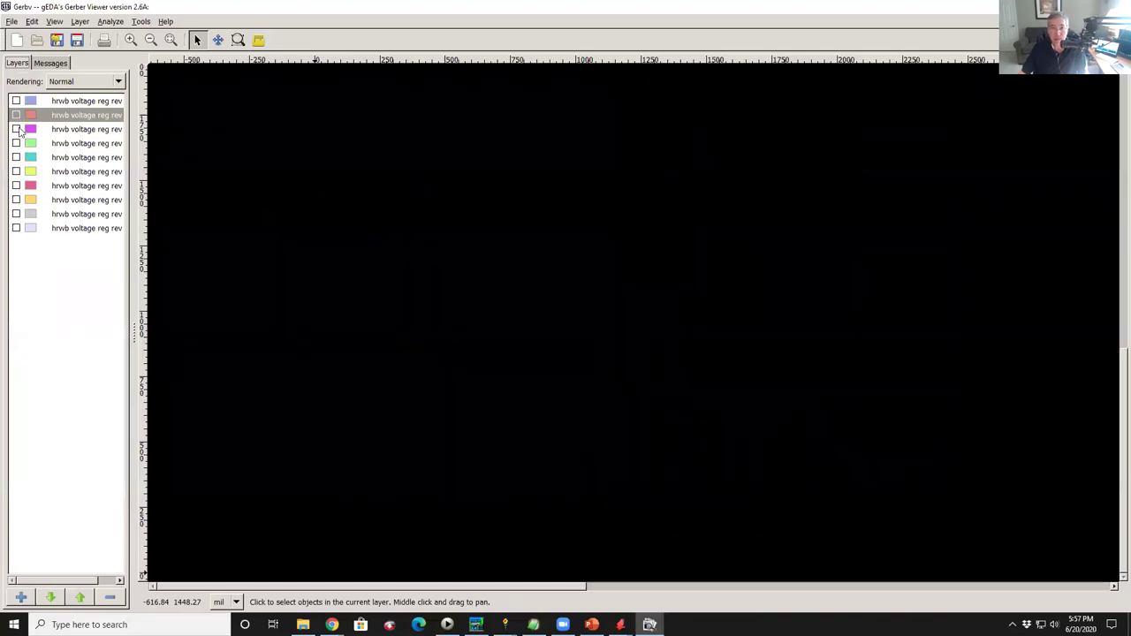
pyautogui.click(16, 129)
pyautogui.click(16, 129)
pyautogui.click(16, 143)
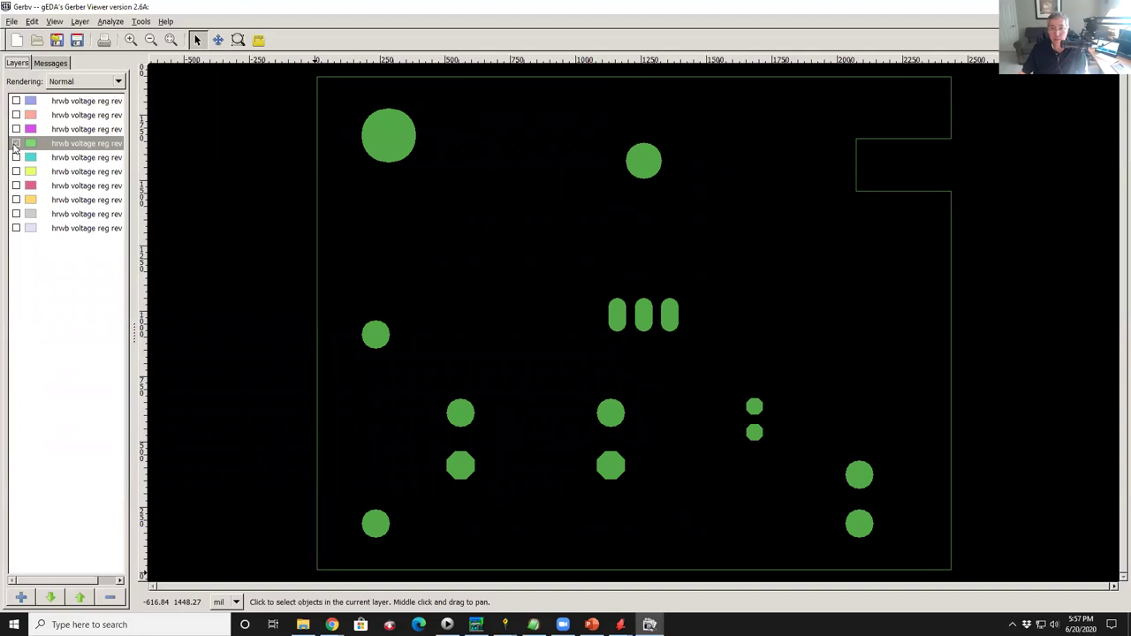
pyautogui.click(16, 143)
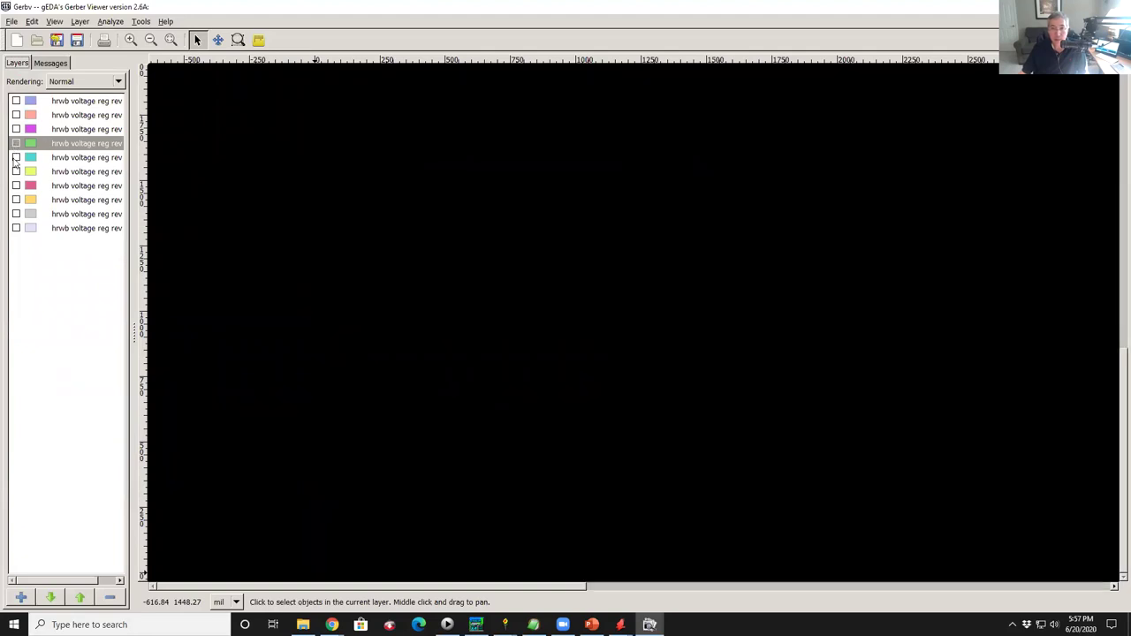
# Inspect the fifth, sixth and seventh layers individually, hiding each one again after viewing it.
pyautogui.click(16, 158)
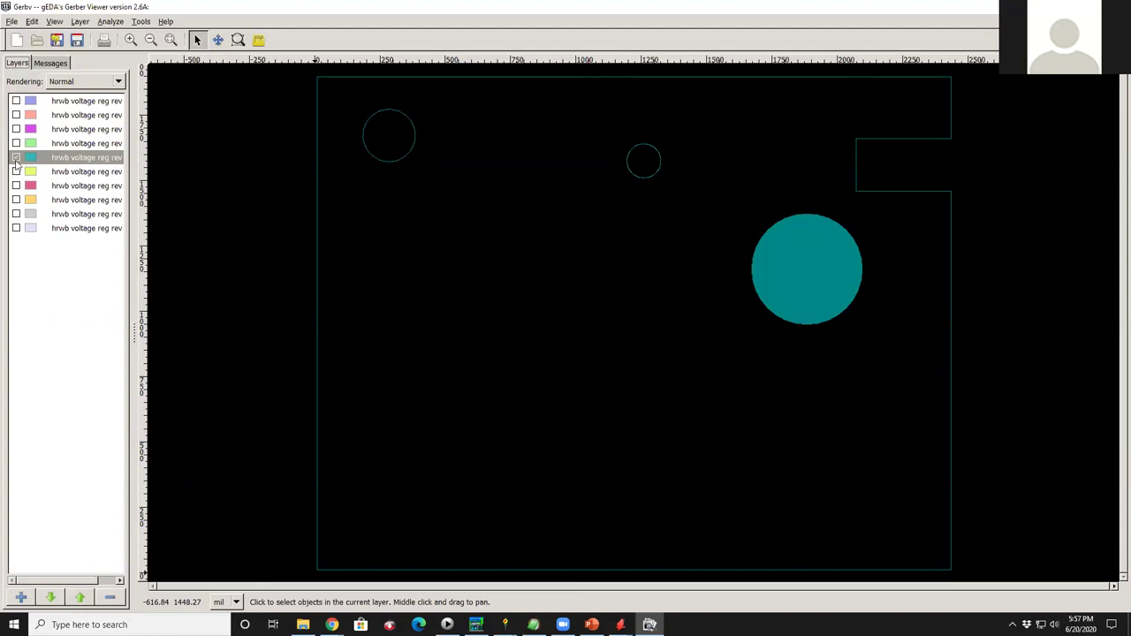
pyautogui.click(16, 157)
pyautogui.click(16, 172)
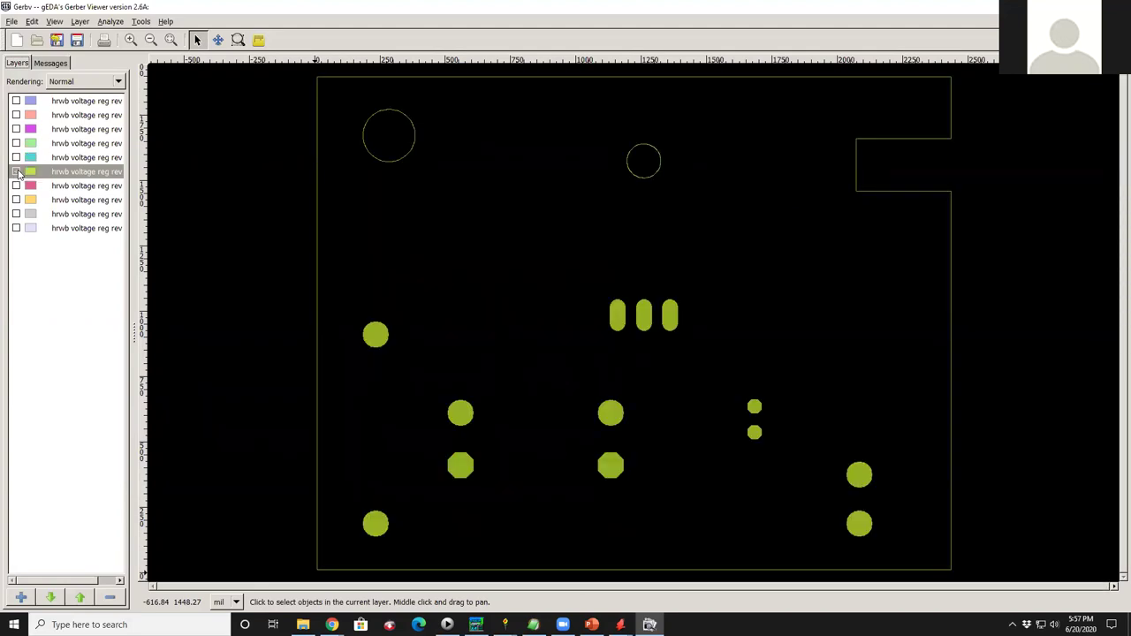
pyautogui.click(16, 171)
pyautogui.click(16, 185)
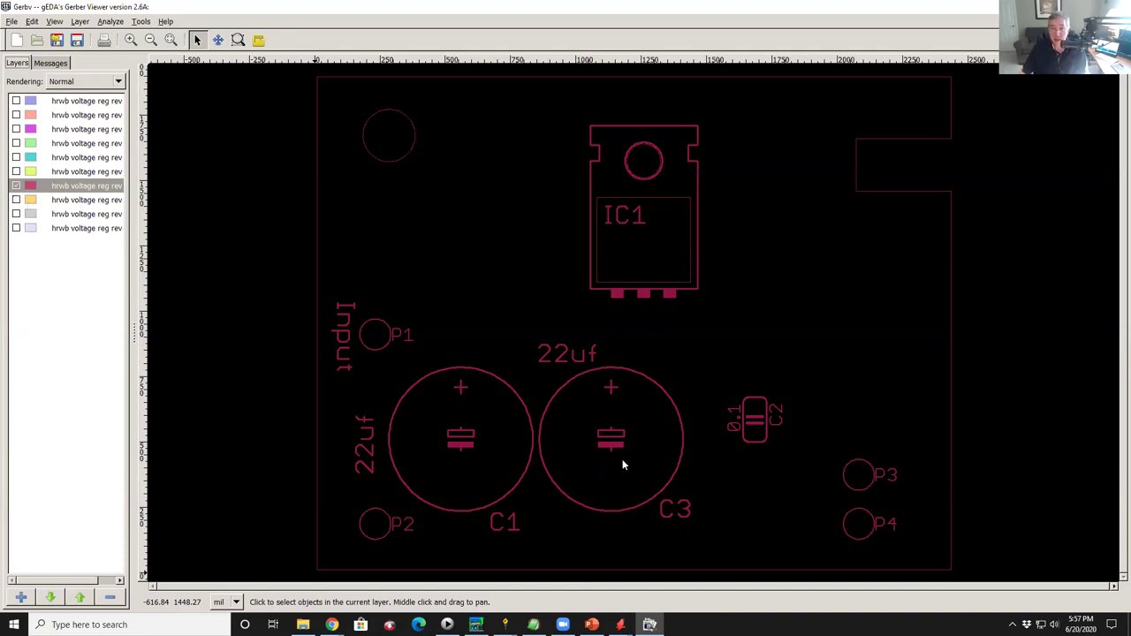
pyautogui.click(16, 185)
# Inspect the eighth and ninth layers and the last layer with the drill holes individually, hiding each again.
pyautogui.click(16, 200)
pyautogui.click(16, 200)
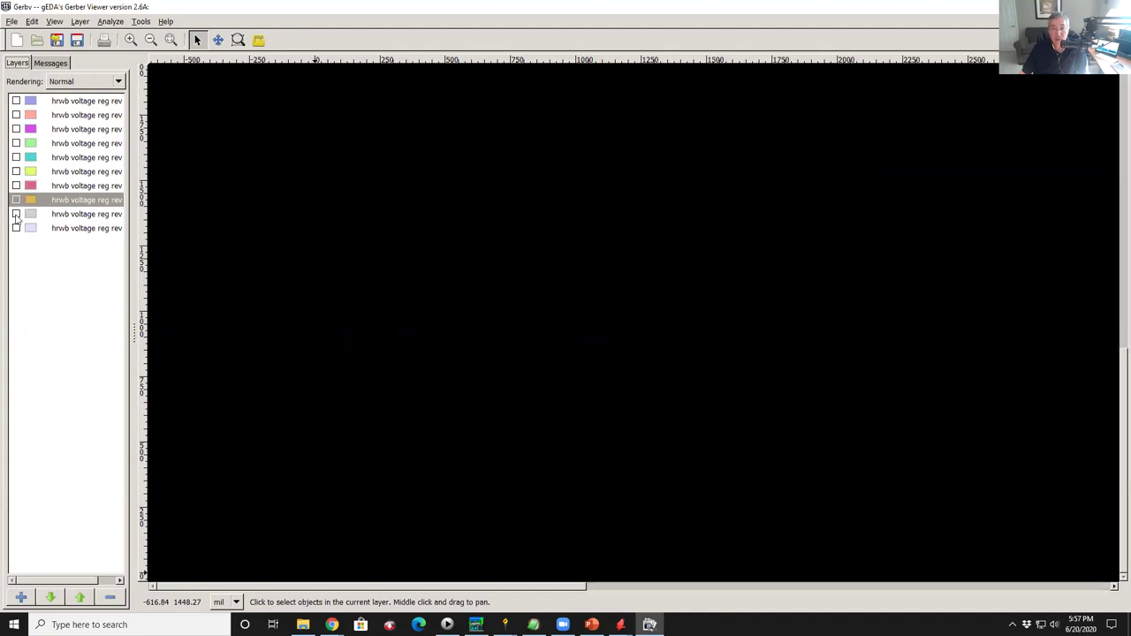
pyautogui.click(16, 214)
pyautogui.click(16, 214)
pyautogui.click(16, 228)
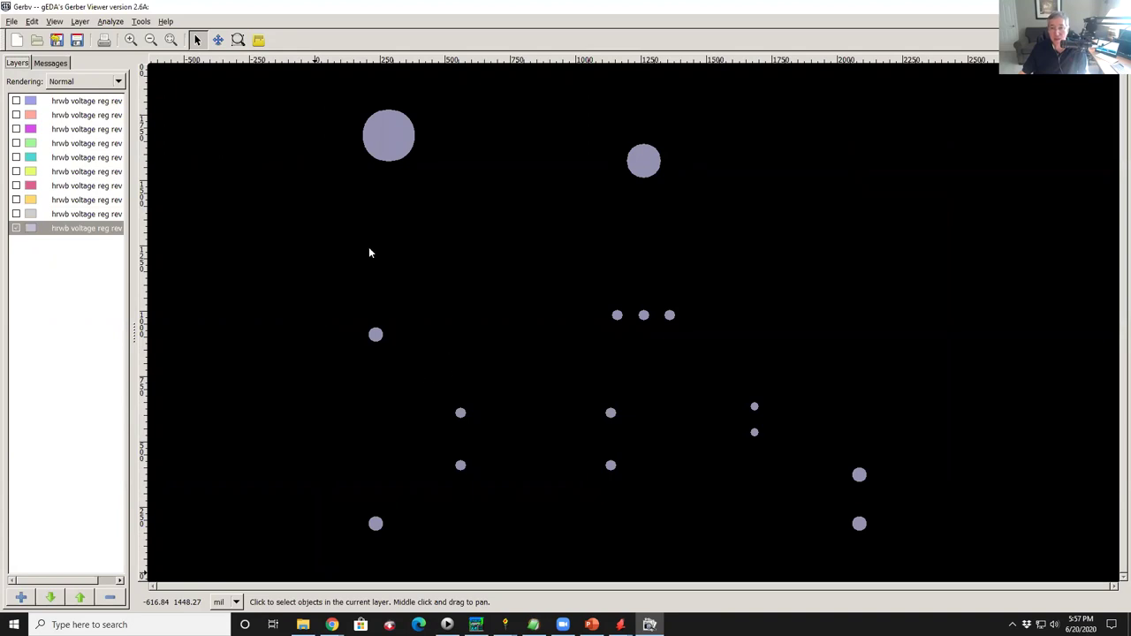
pyautogui.click(16, 228)
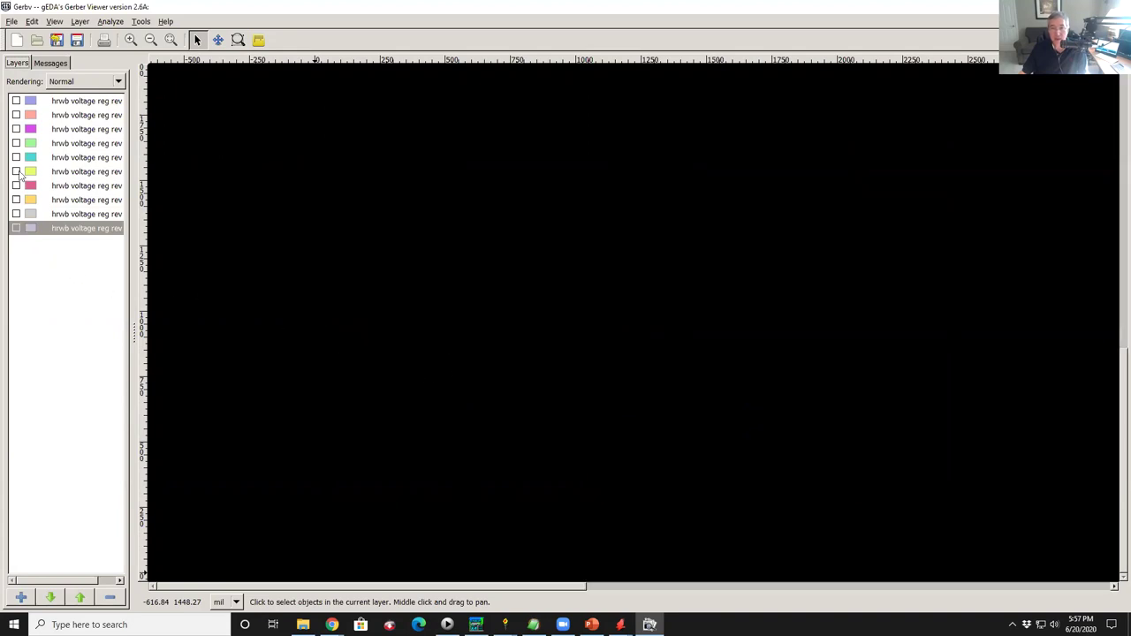
# Turn all ten layers of the voltage regulator board back on.
pyautogui.click(16, 101)
pyautogui.click(15, 115)
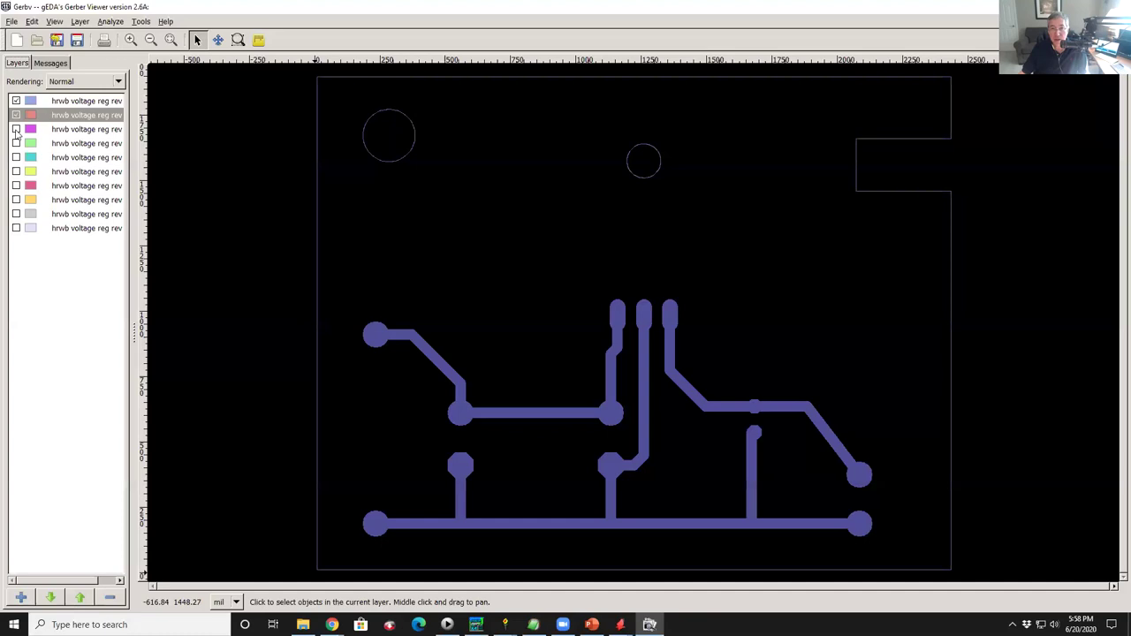
pyautogui.click(16, 129)
pyautogui.click(15, 143)
pyautogui.click(16, 157)
pyautogui.click(16, 172)
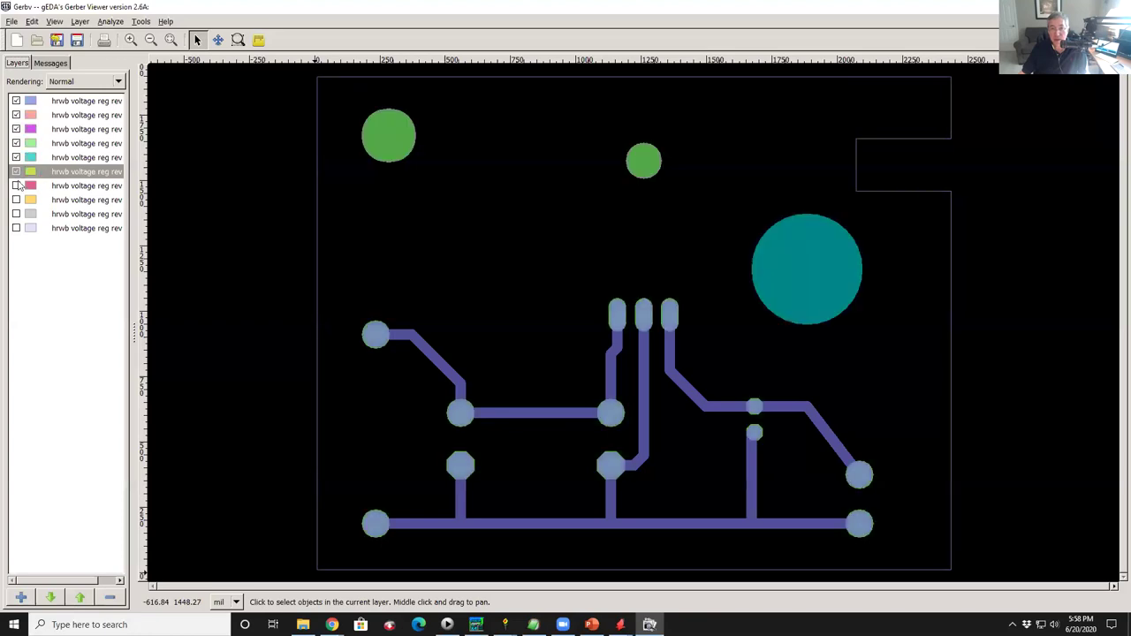
pyautogui.click(16, 186)
pyautogui.click(16, 200)
pyautogui.click(16, 214)
pyautogui.click(16, 228)
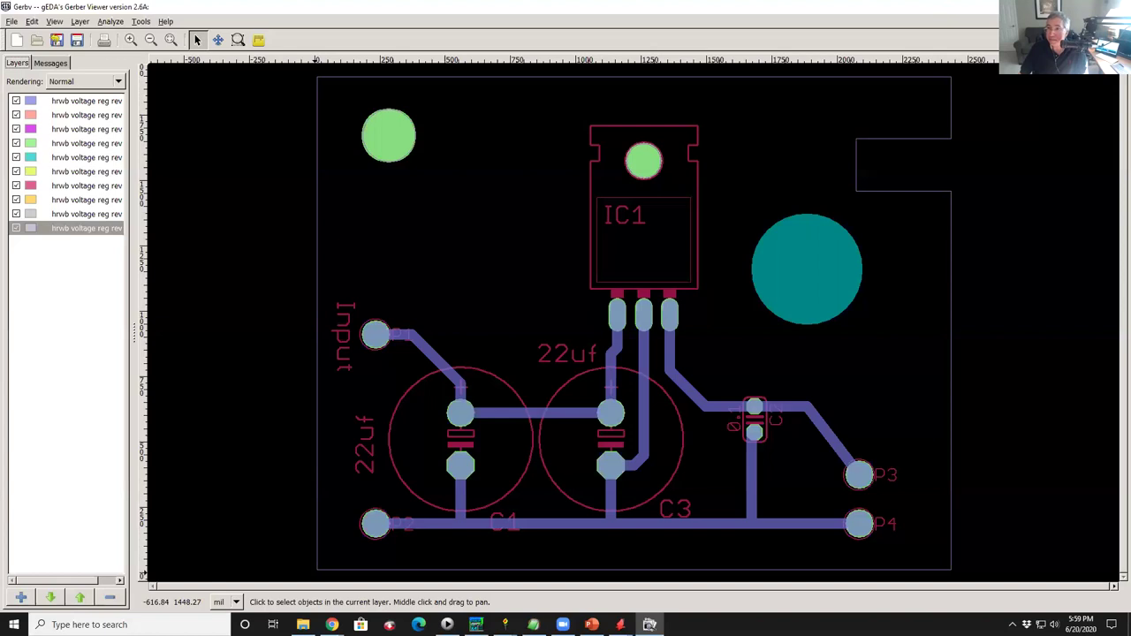
# Close the Gerber viewer and the Sent to Fab folder window.
pyautogui.hotkey('alt', 'F4')
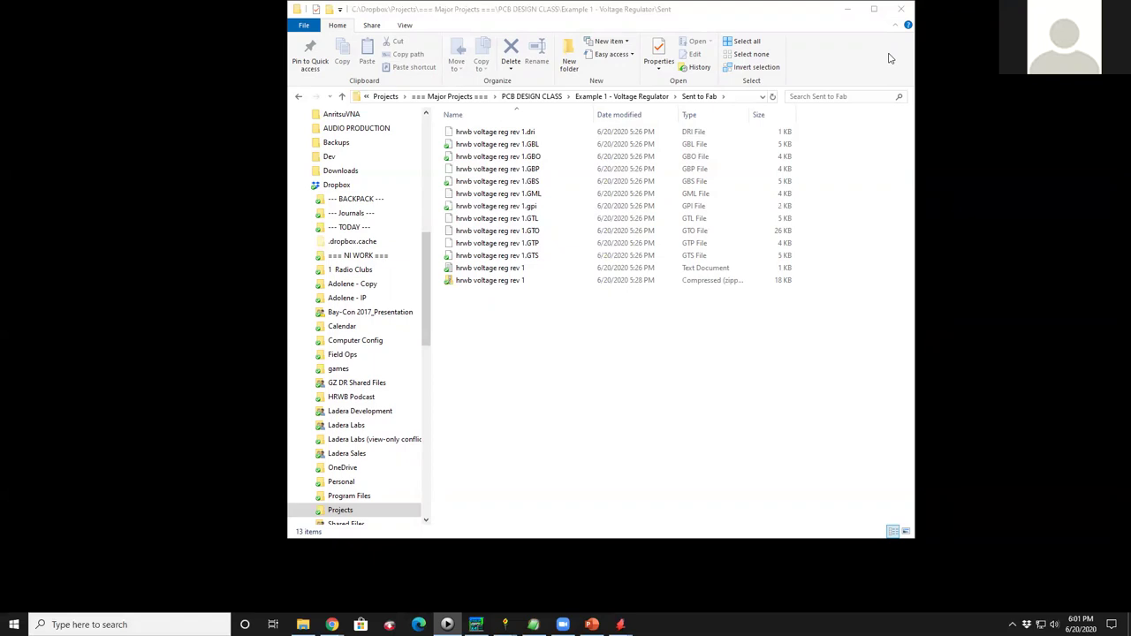
pyautogui.click(903, 9)
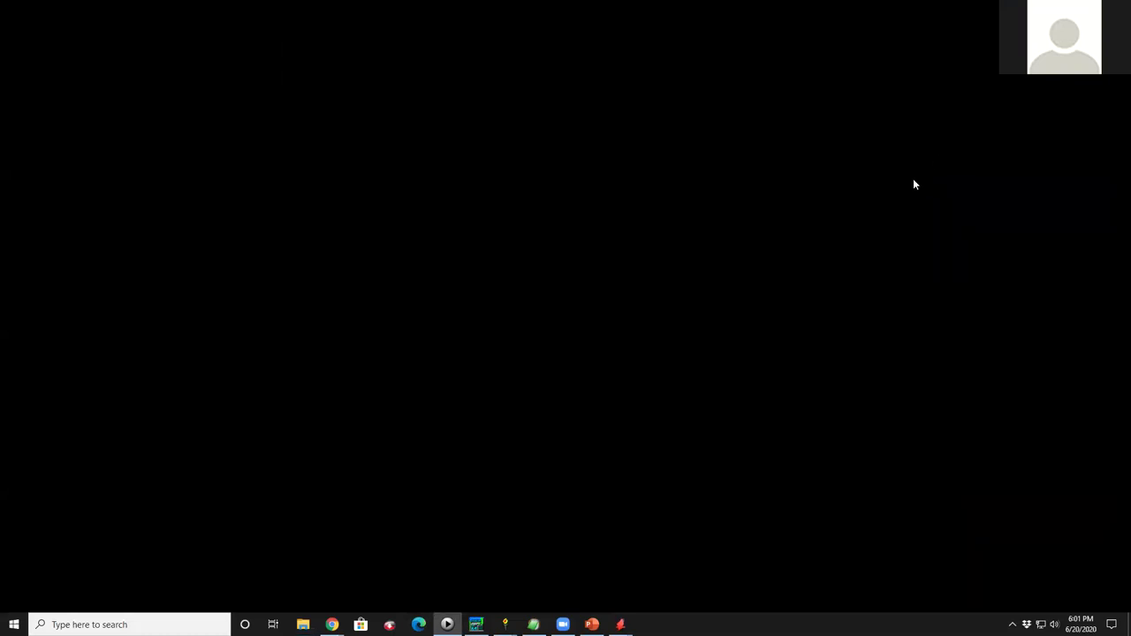
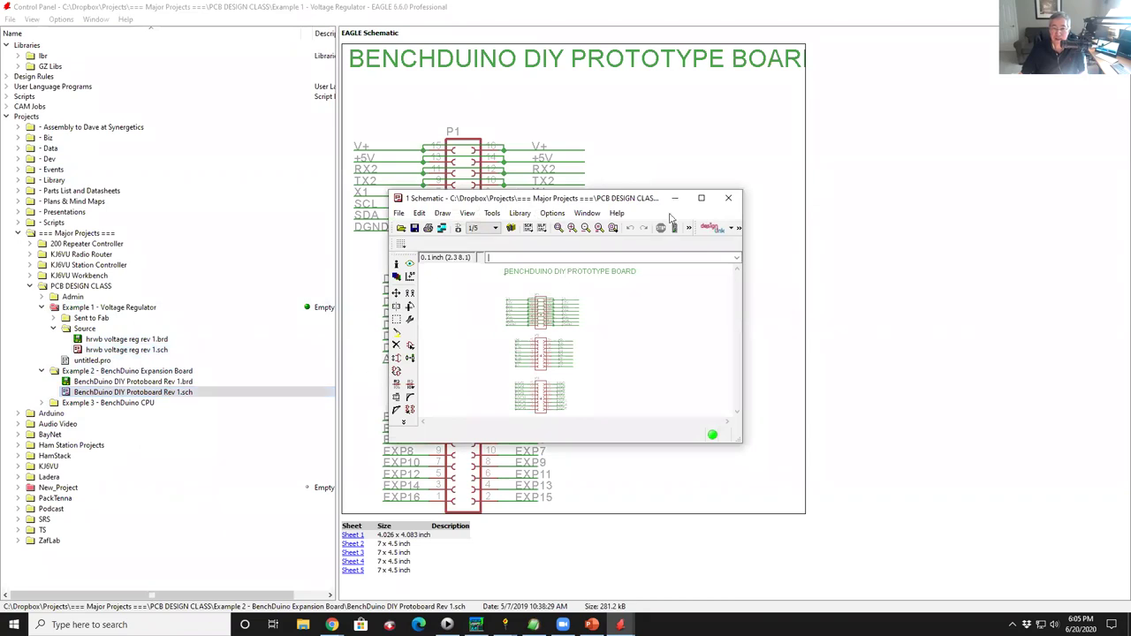
# Enlarge the BenchDuino protoboard schematic to full screen and examine its P1, P2 and P3 header connectors.
pyautogui.click(700, 198)
pyautogui.scroll(-4, 252, 222)
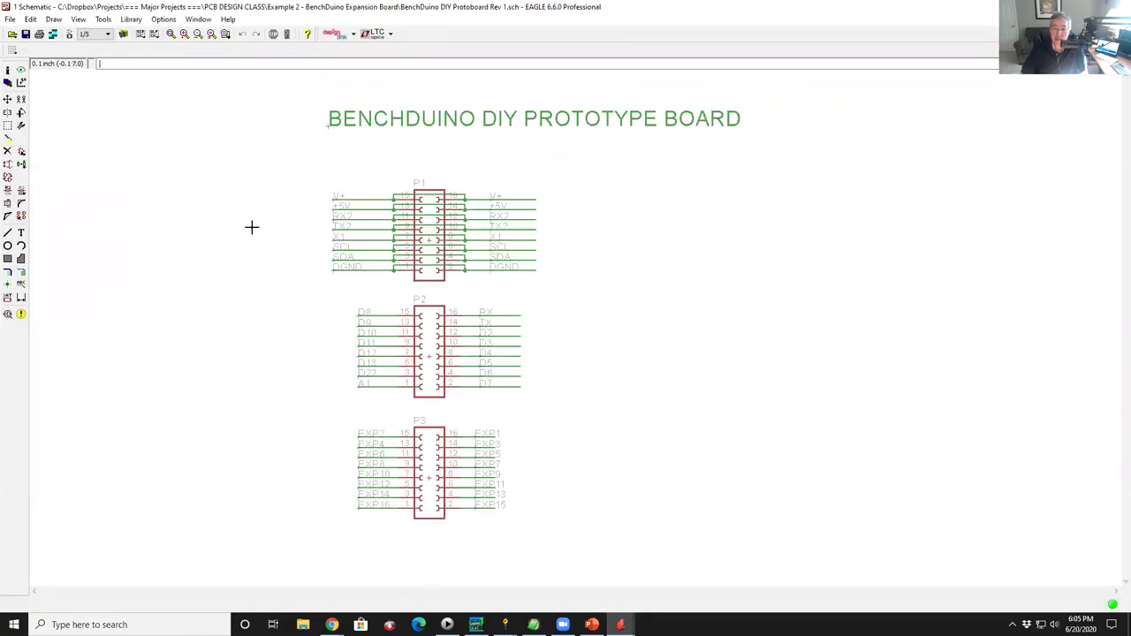
pyautogui.scroll(5, 342, 275)
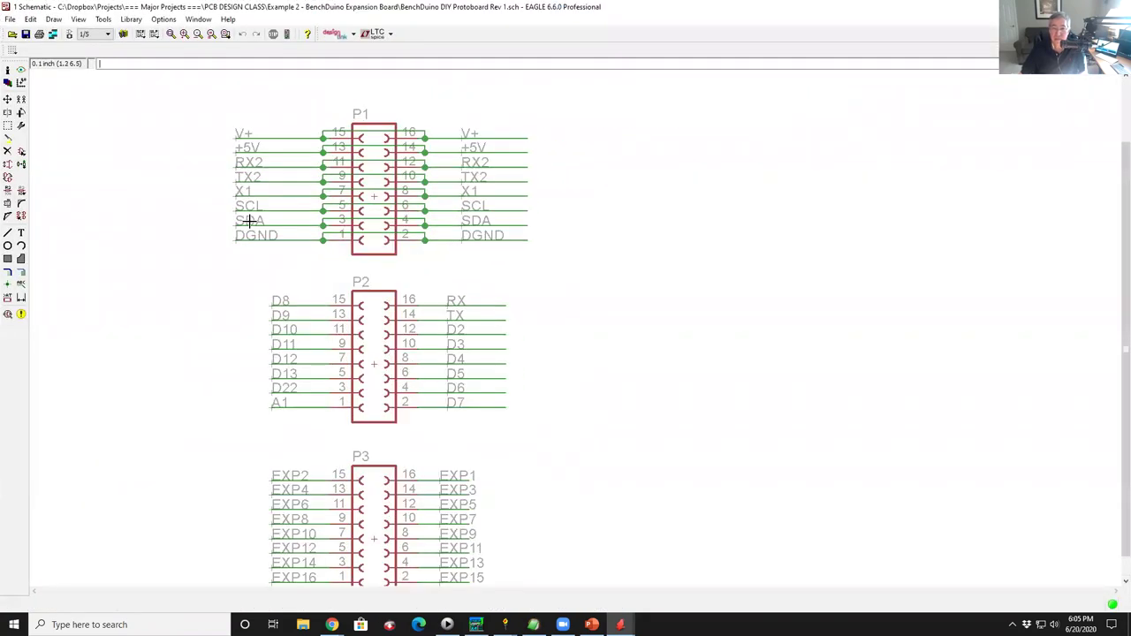
# Open the matching BenchDuino board layout and arrange the schematic and board windows side by side, schematic first.
pyautogui.click(69, 34)
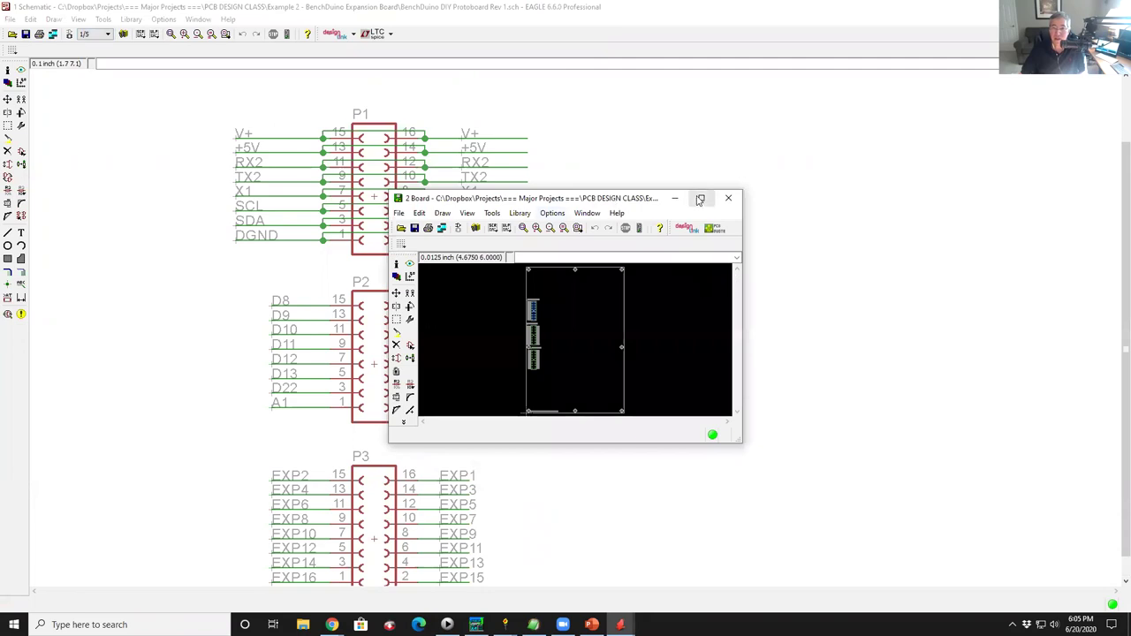
pyautogui.moveTo(630, 201); pyautogui.dragTo(1006, 22)
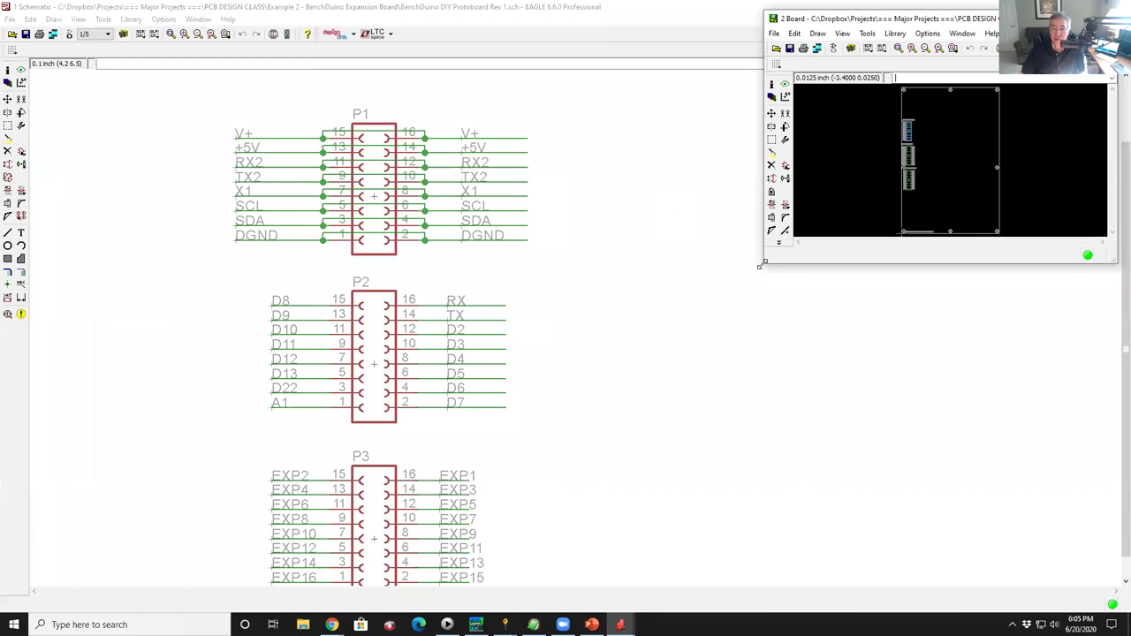
pyautogui.moveTo(760, 265); pyautogui.dragTo(560, 601)
pyautogui.click(134, 306)
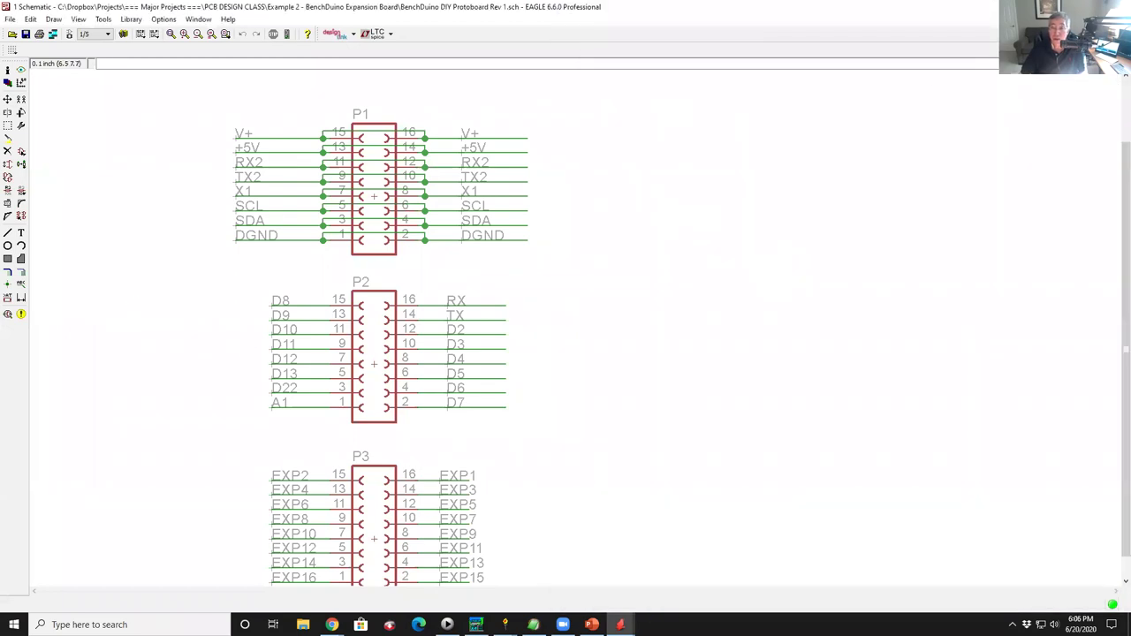
pyautogui.doubleClick(618, 6)
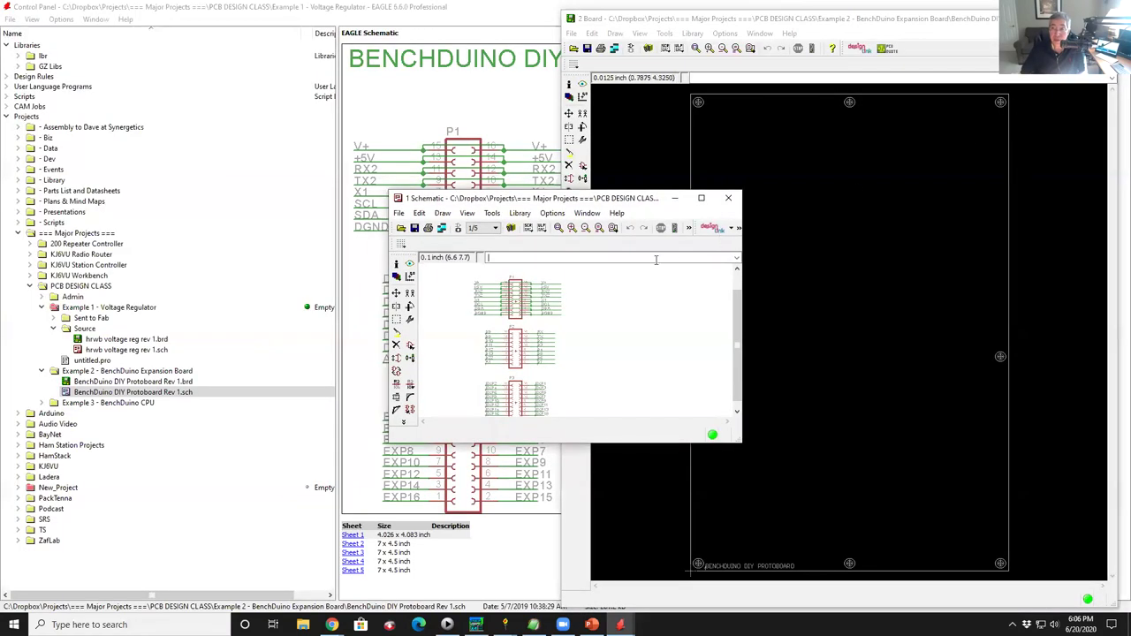
pyautogui.moveTo(618, 201); pyautogui.dragTo(213, 7)
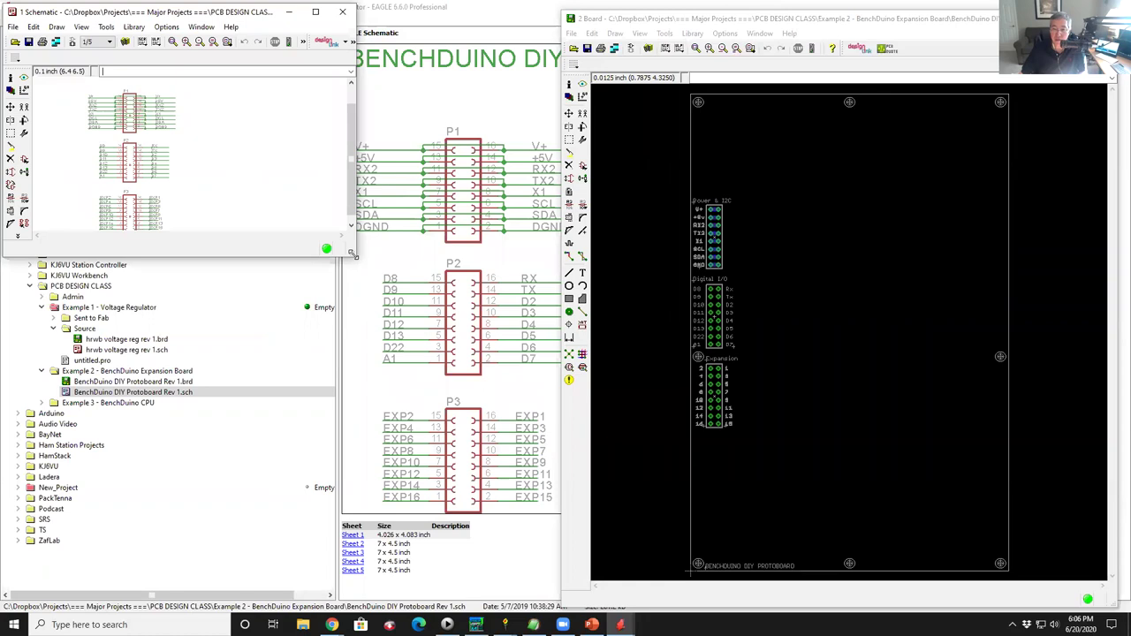
pyautogui.moveTo(352, 253); pyautogui.dragTo(557, 608)
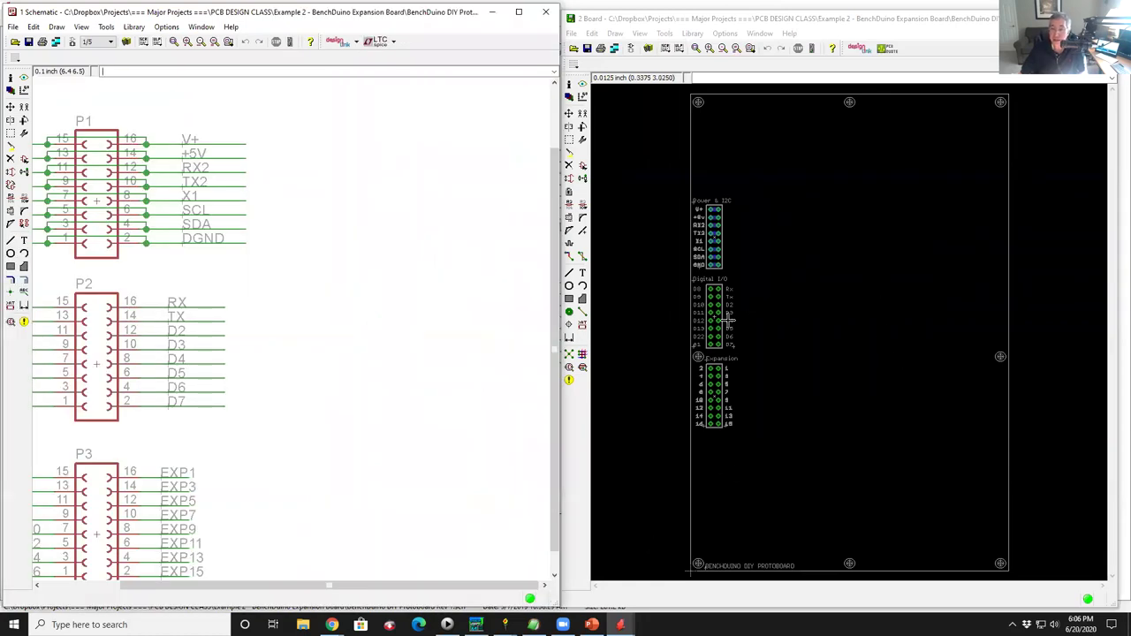
# Inspect the Power & I2C, Digital I/O and Expansion headers along the edge of the board layout.
pyautogui.scroll(3, 717, 324)
pyautogui.scroll(1, 716, 324)
pyautogui.scroll(-2, 747, 262)
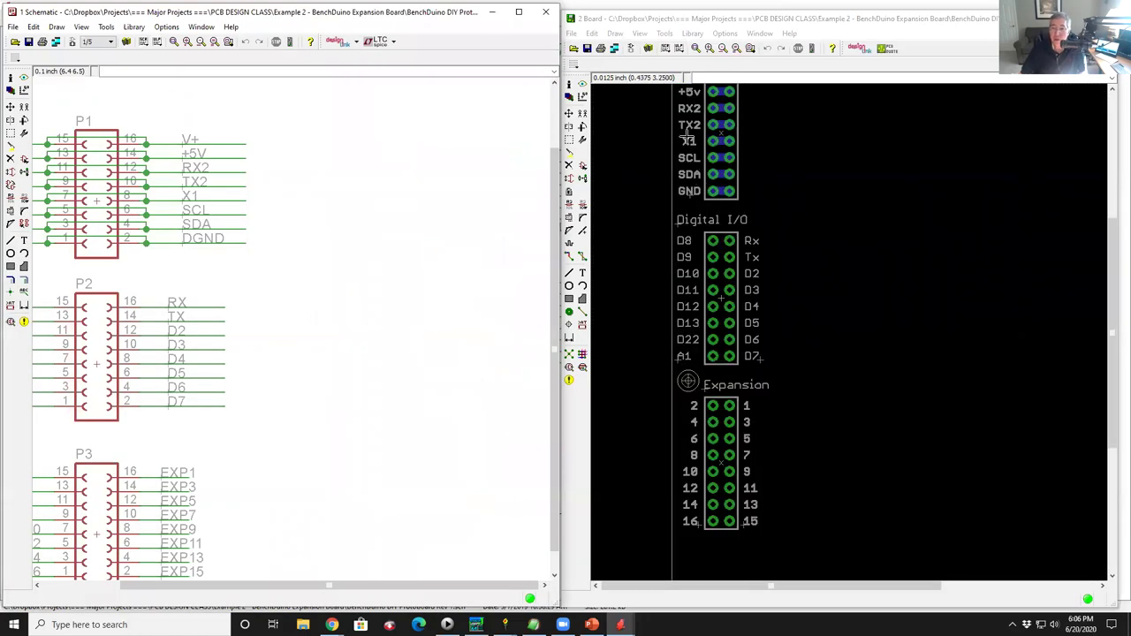
pyautogui.scroll(-3, 721, 216)
pyautogui.scroll(2, 719, 228)
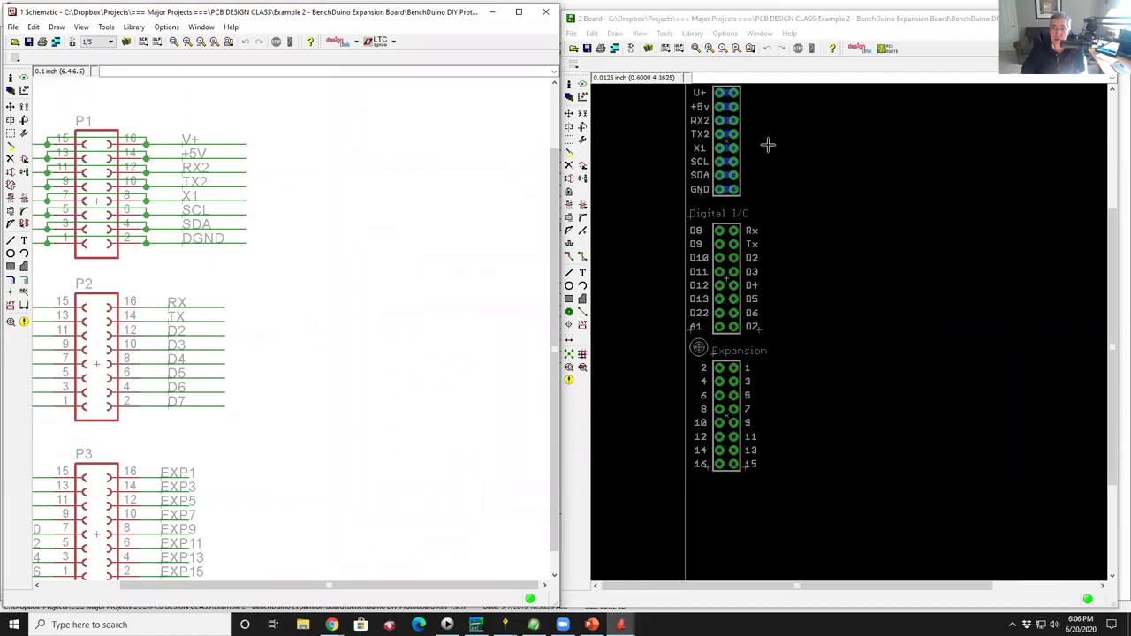
pyautogui.scroll(-3, 296, 257)
pyautogui.scroll(-1, 296, 257)
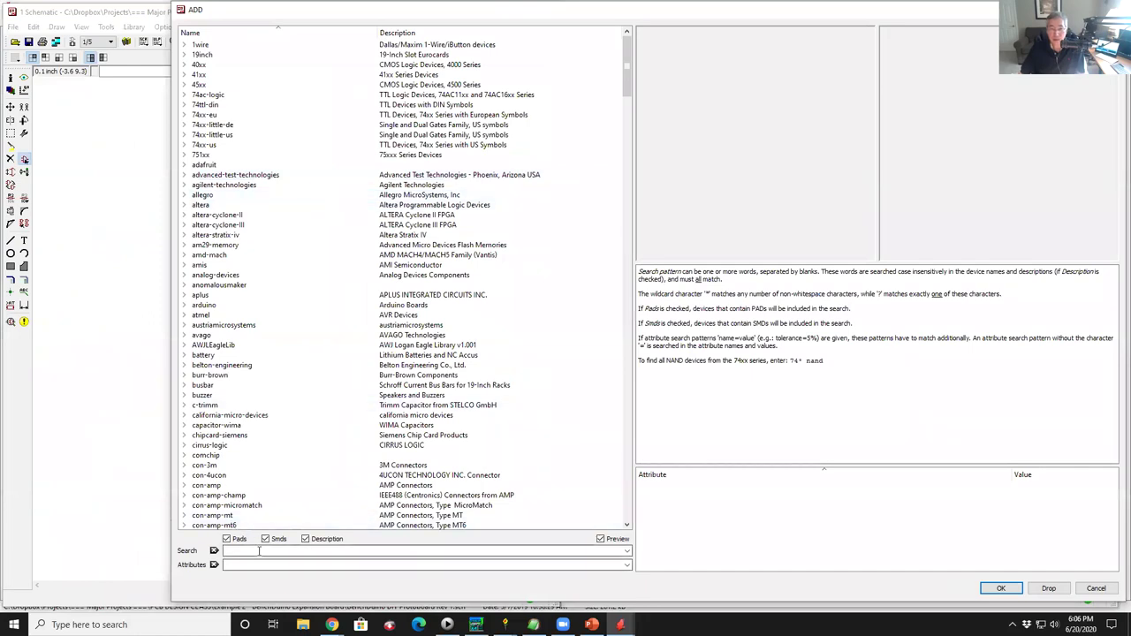
# Search the part libraries for "relay" and browse the relay devices, previewing a surface mount reed relay.
pyautogui.click(261, 551)
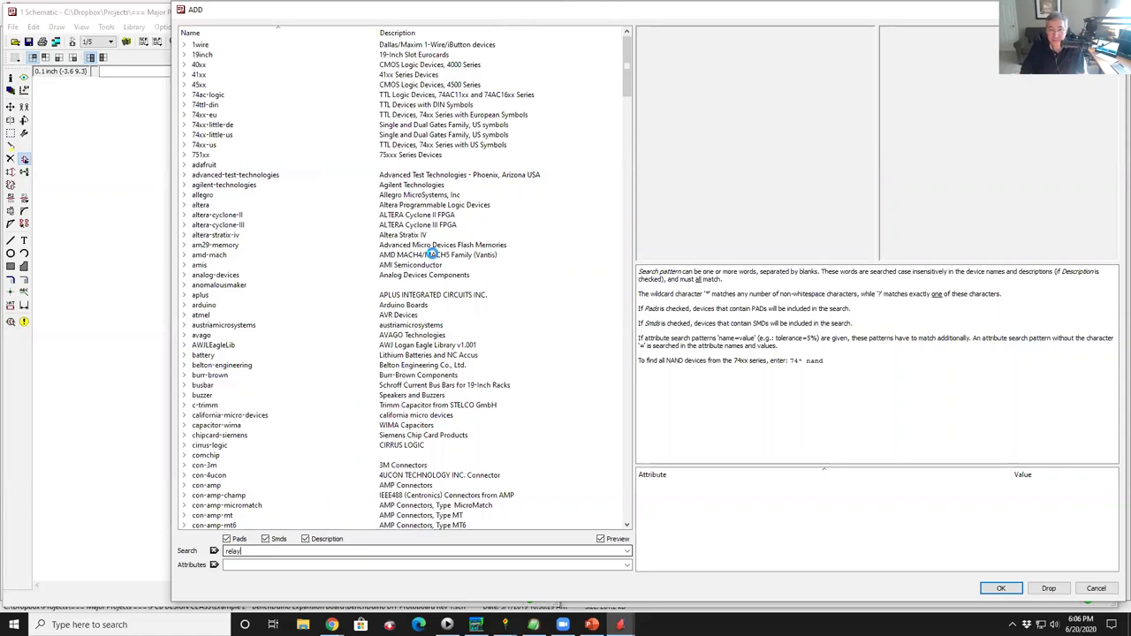
pyautogui.press('Return')
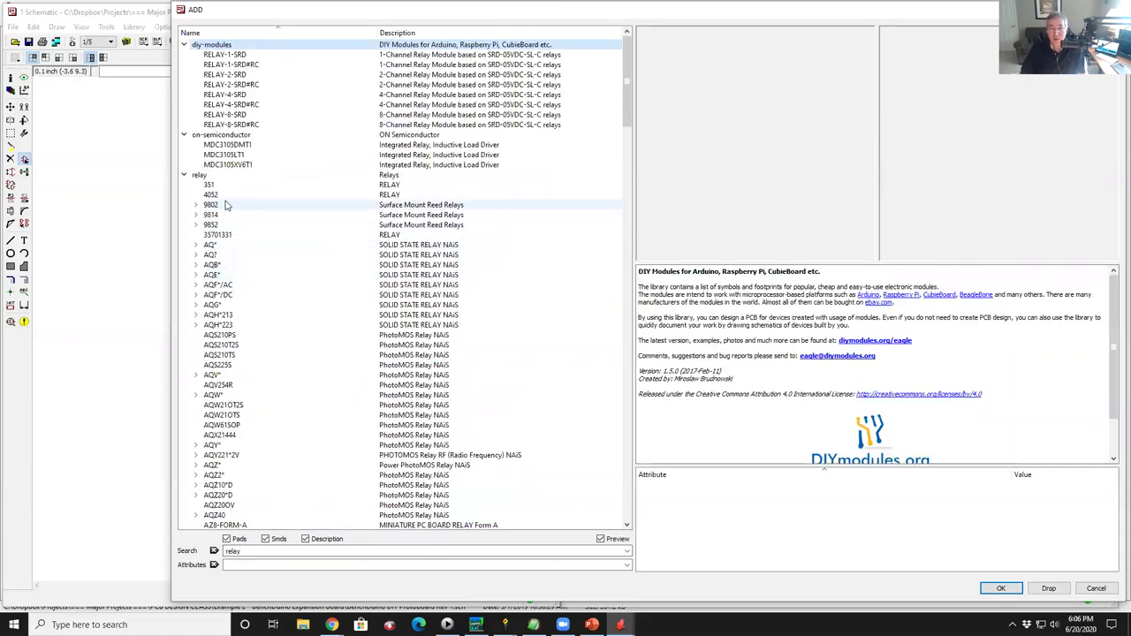
pyautogui.click(225, 205)
pyautogui.scroll(-20, 226, 221)
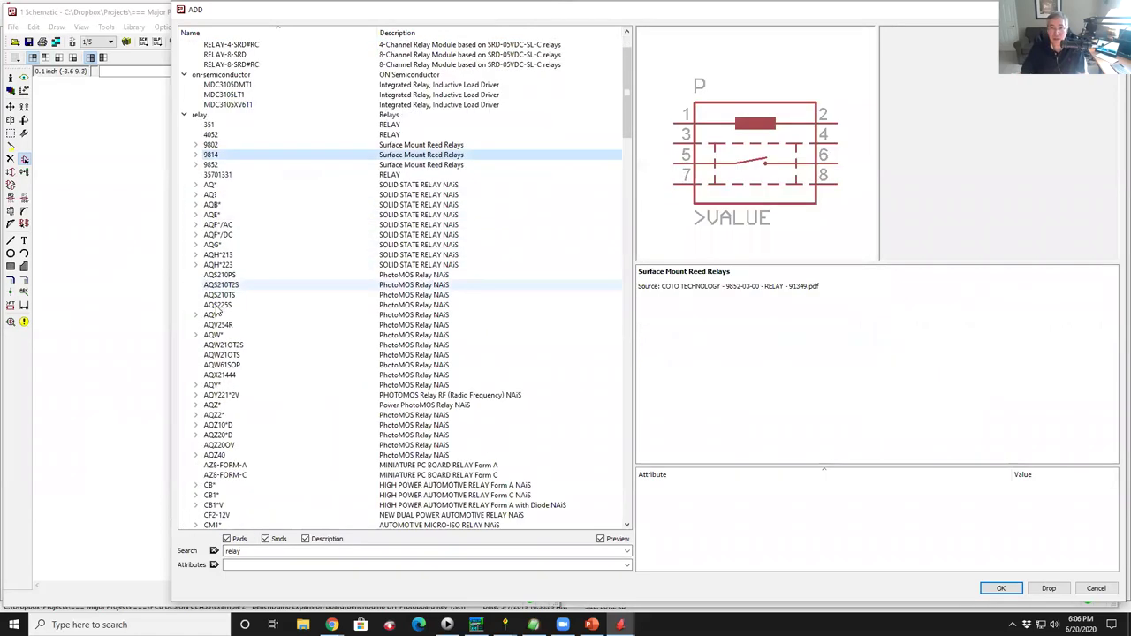
pyautogui.scroll(-20, 221, 362)
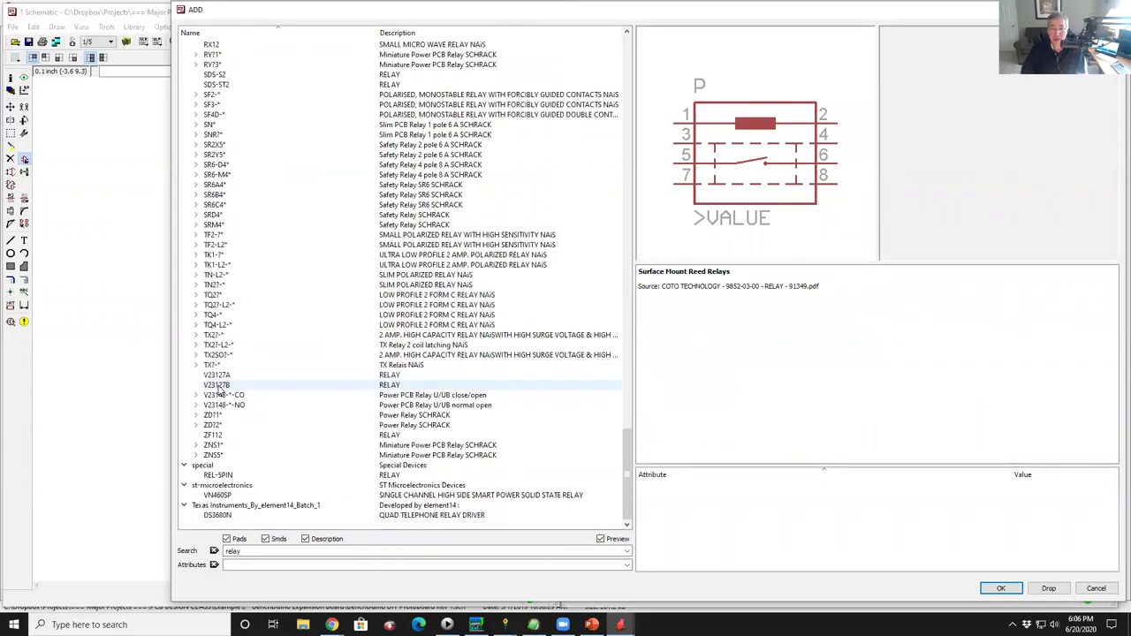
pyautogui.scroll(20, 234, 431)
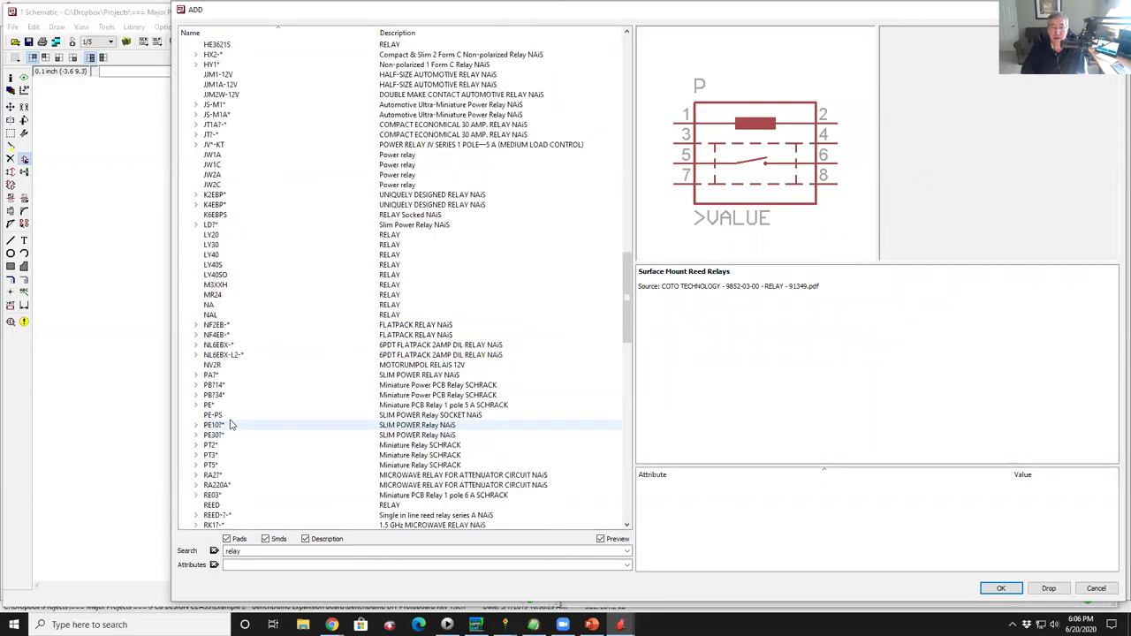
pyautogui.scroll(8, 228, 425)
pyautogui.scroll(-2, 230, 495)
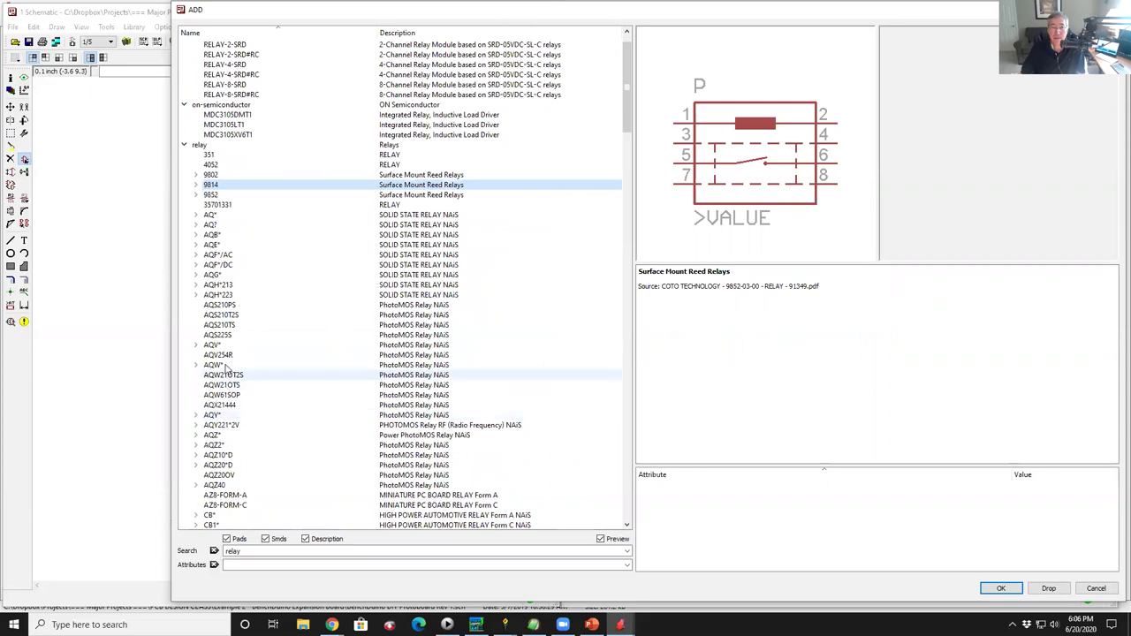
pyautogui.click(248, 550)
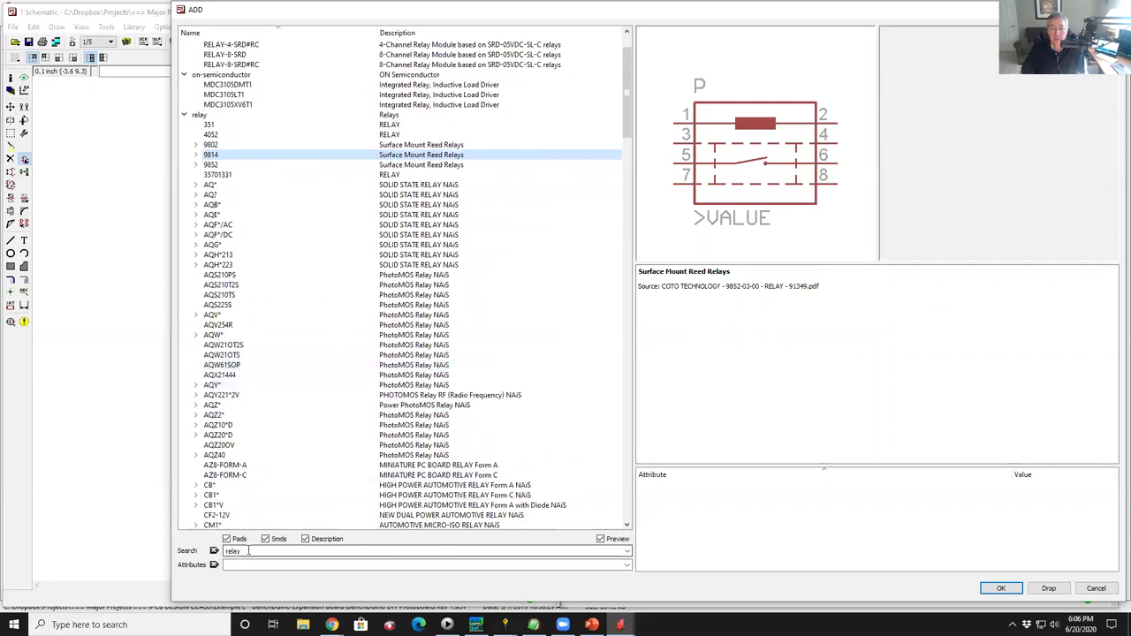
pyautogui.scroll(-13, 609, 185)
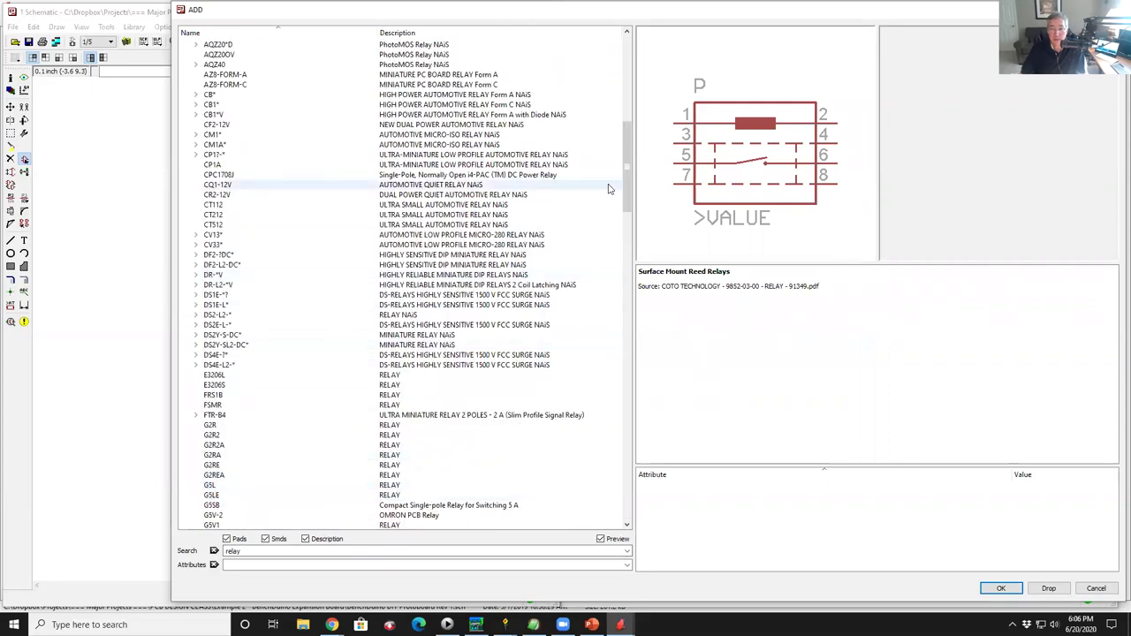
pyautogui.moveTo(633, 196); pyautogui.dragTo(638, 442)
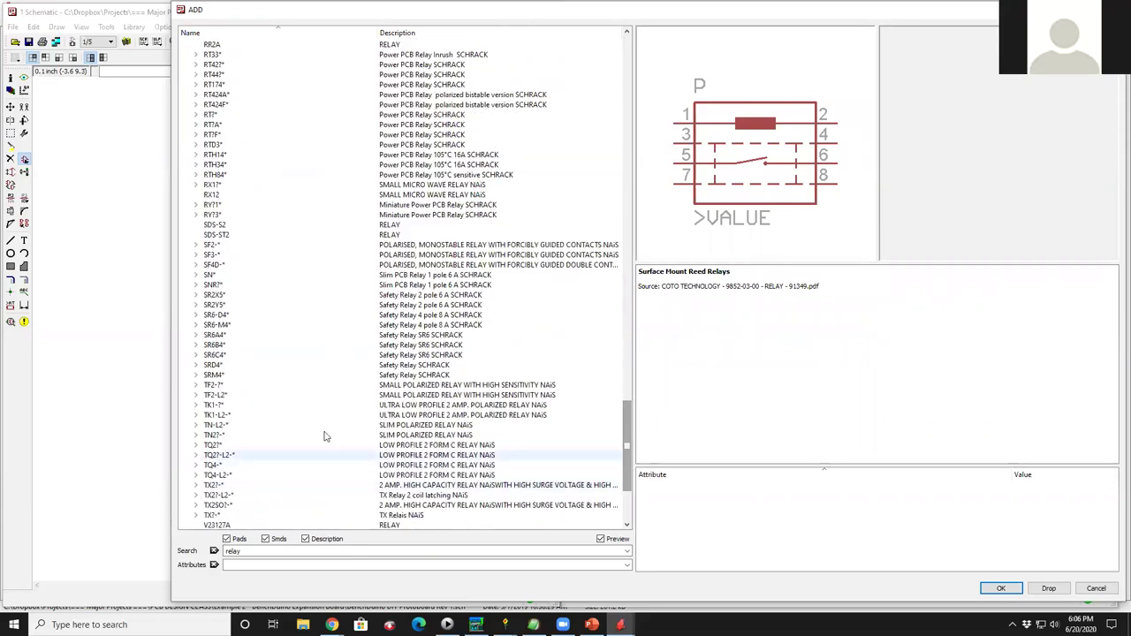
# Add the TQ2-SL-5V relay from the low profile 2 Form C group, placing it beside the P2 connector in the schematic.
pyautogui.click(212, 446)
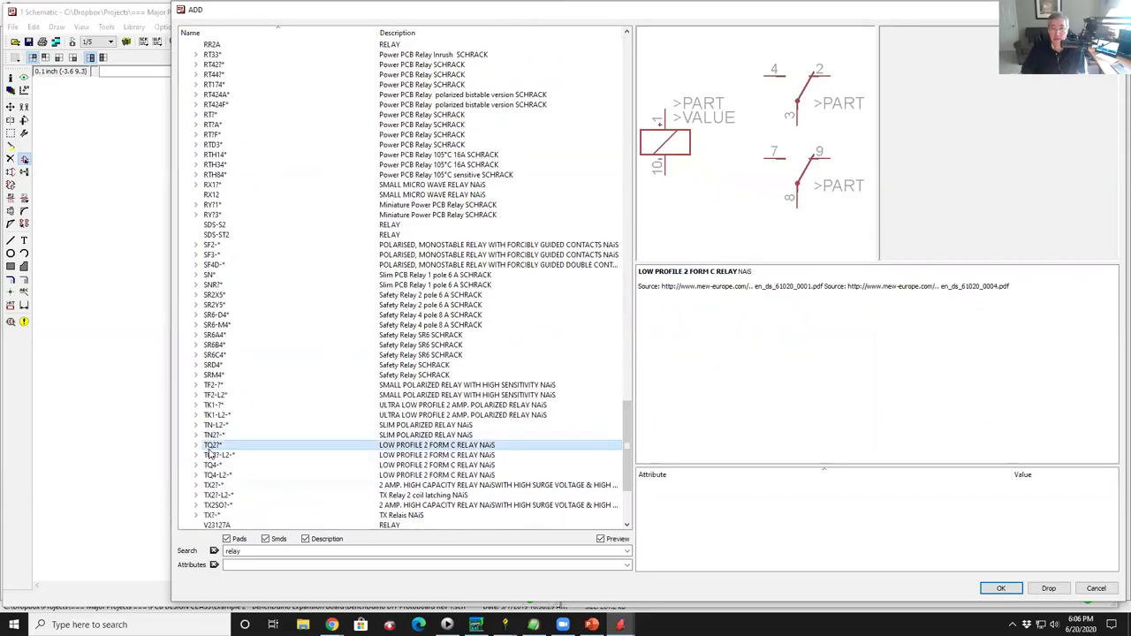
pyautogui.doubleClick(210, 447)
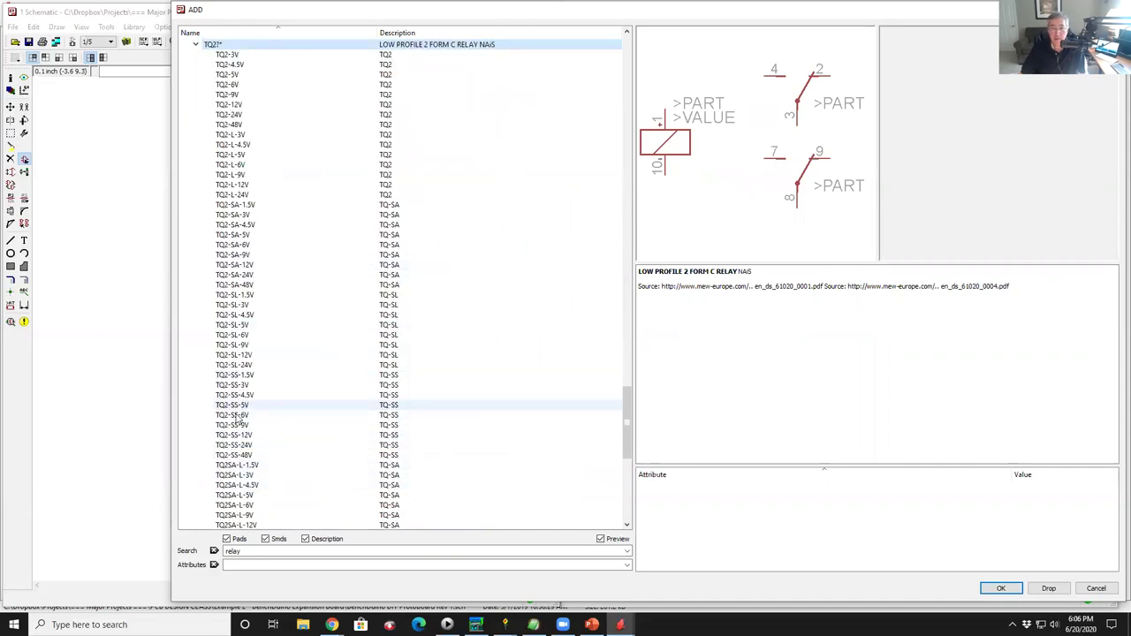
pyautogui.doubleClick(231, 325)
pyautogui.click(441, 288)
pyautogui.click(520, 374)
# Examine the new relay's surface mount footprint just below the board outline and end the relay placement.
pyautogui.scroll(-5, 858, 315)
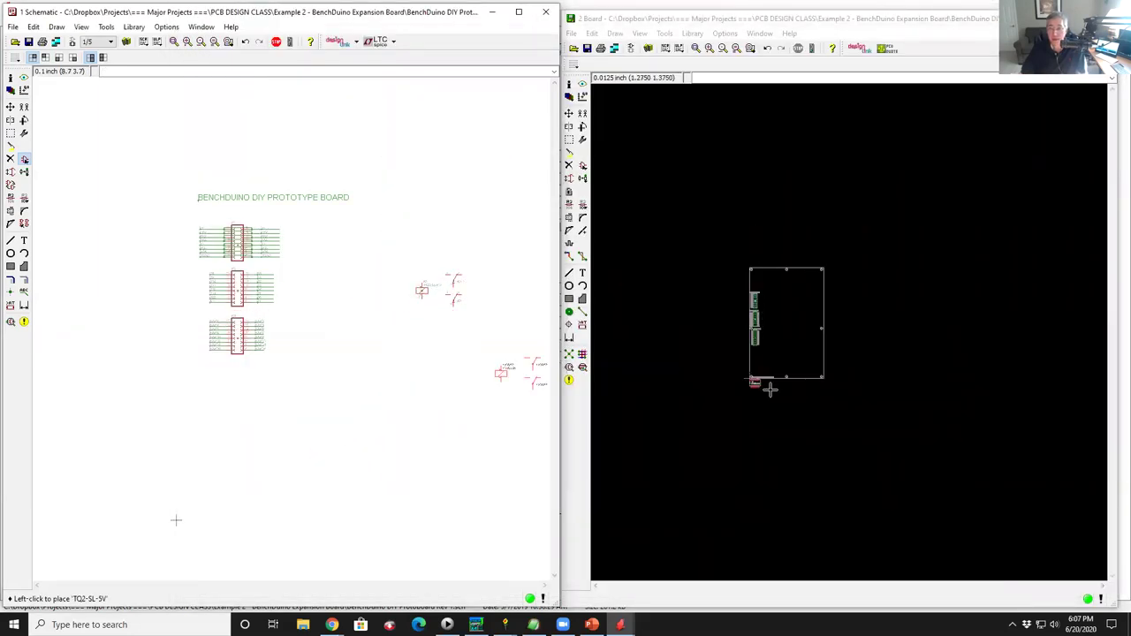
pyautogui.scroll(5, 769, 389)
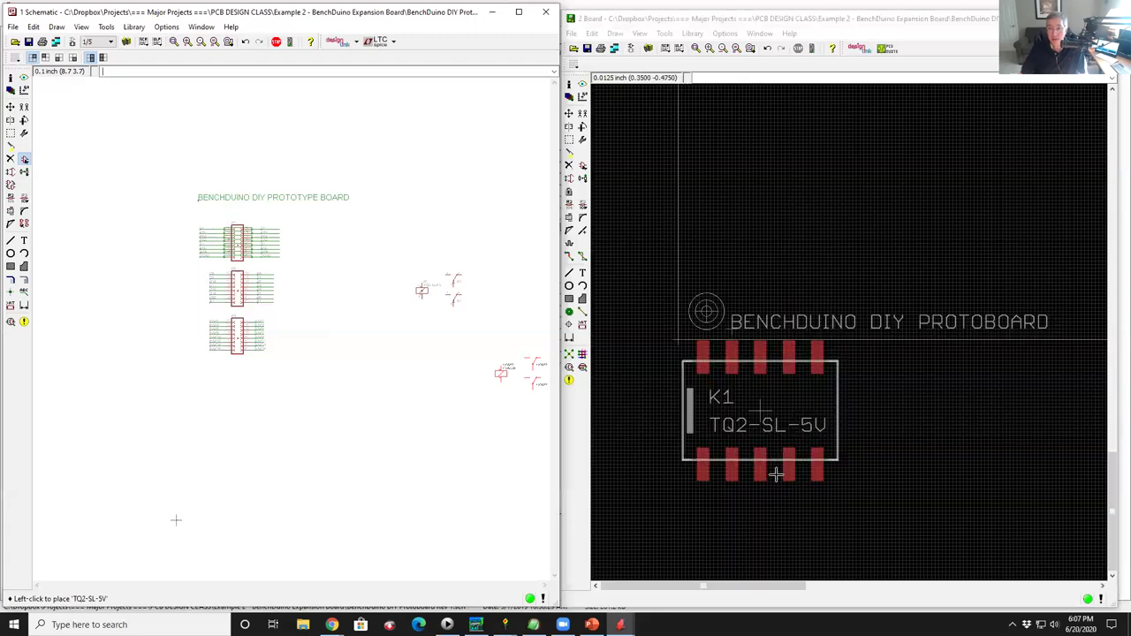
pyautogui.scroll(2, 775, 475)
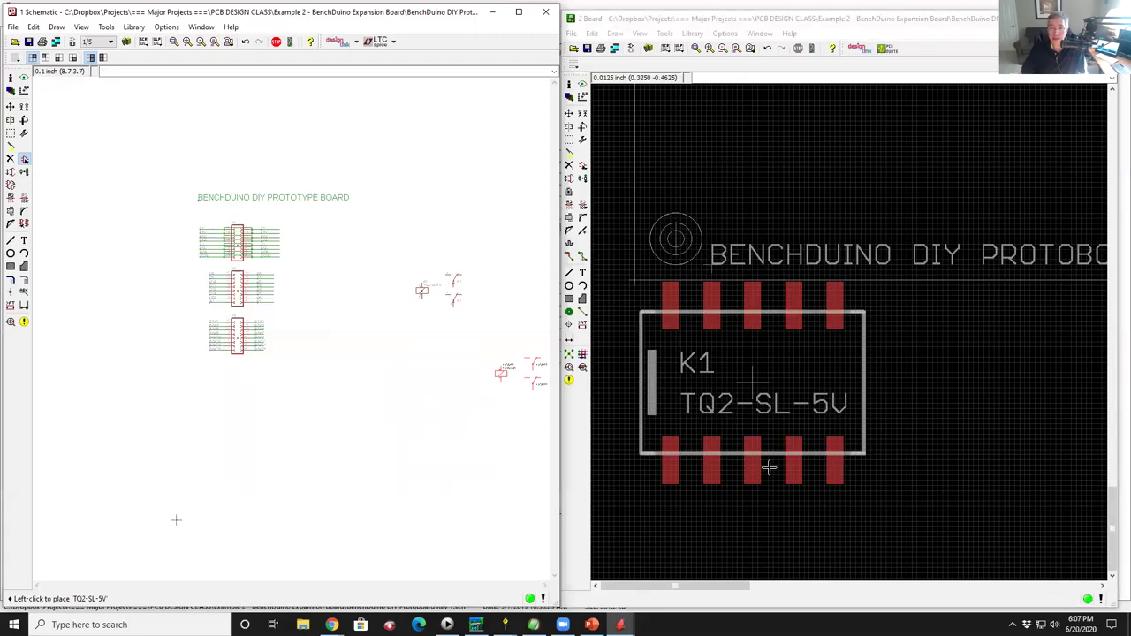
pyautogui.click(10, 106)
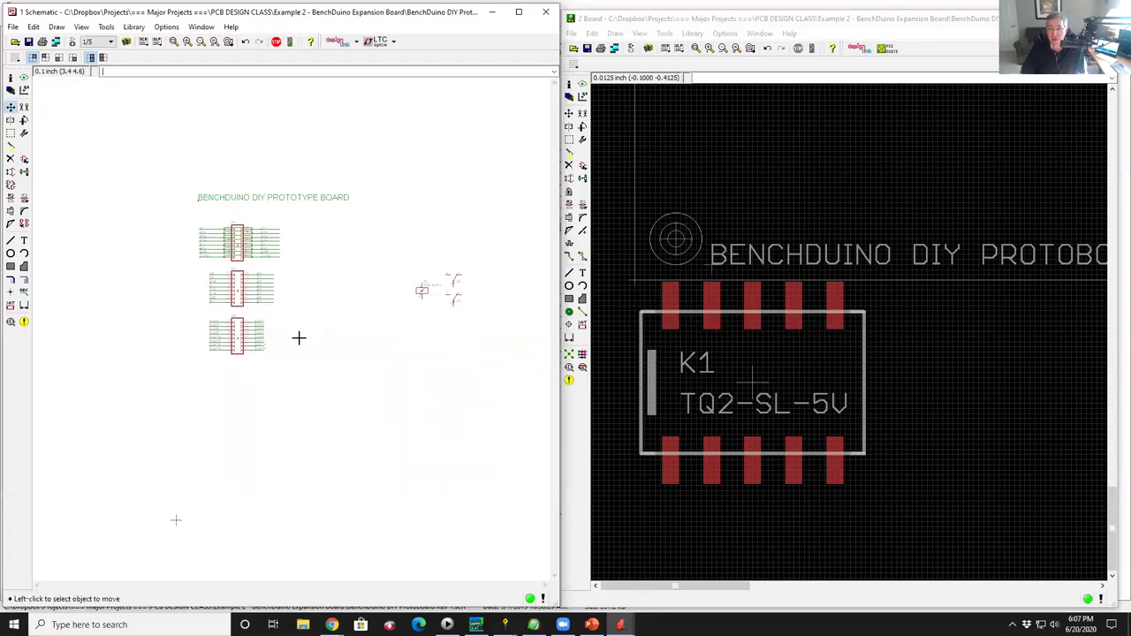
# Search the part libraries for "2n2222" to find a transistor.
pyautogui.click(24, 159)
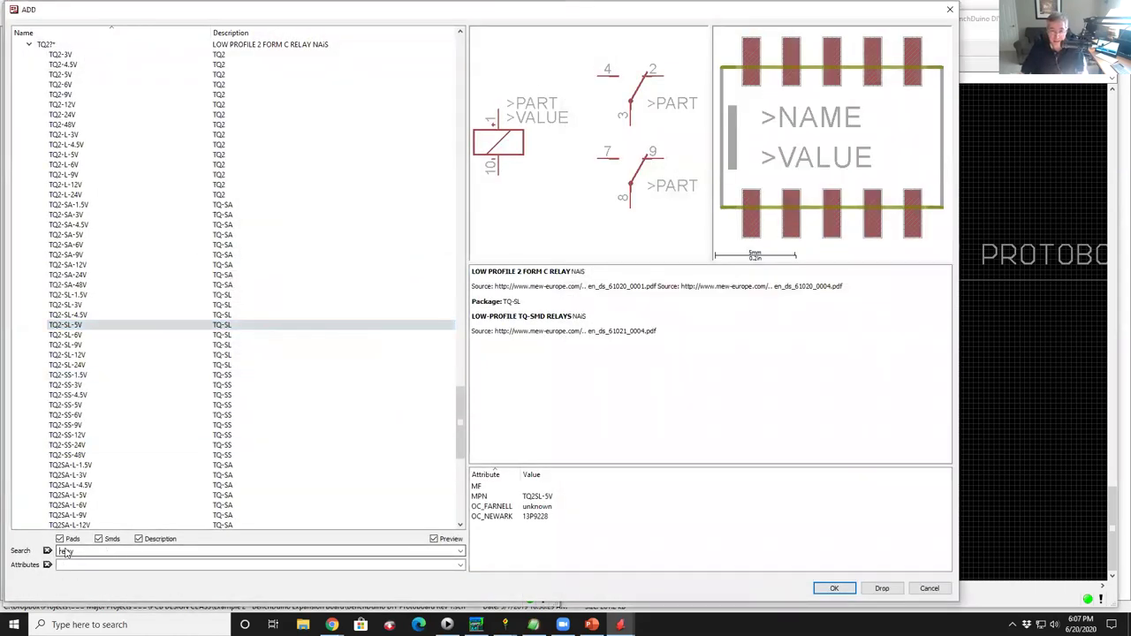
pyautogui.write('2n2222')
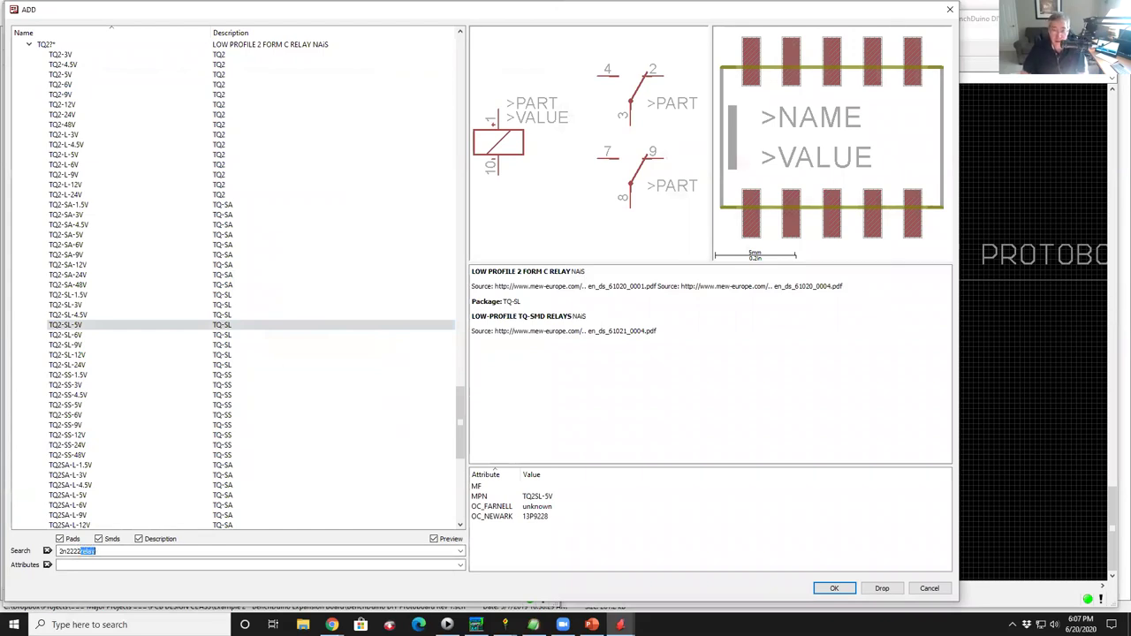
pyautogui.press('Delete')
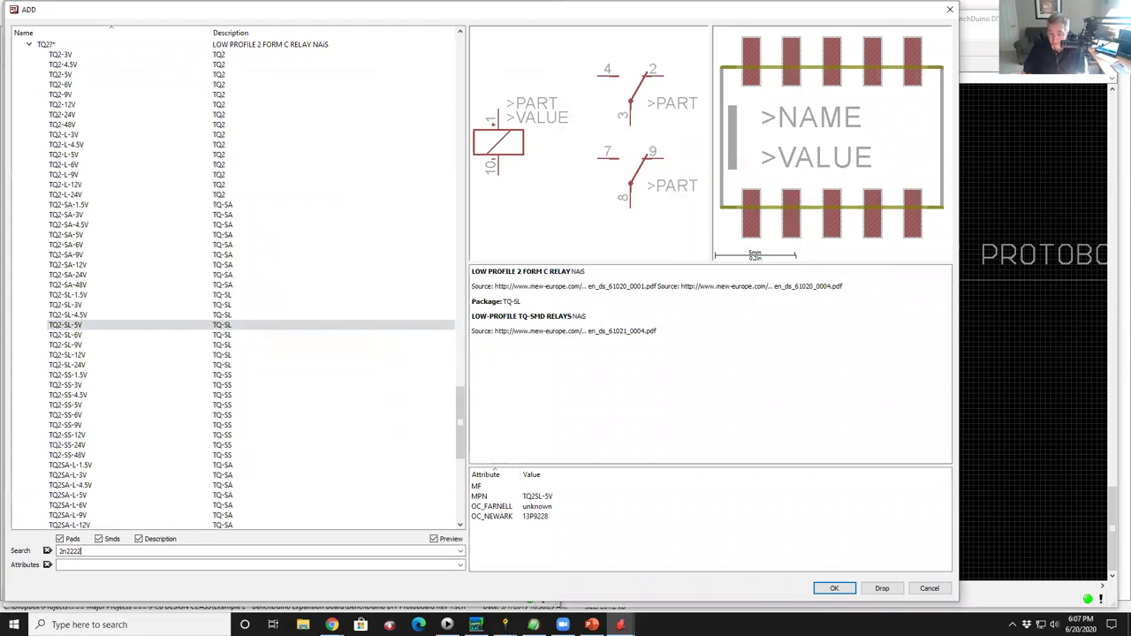
pyautogui.press('Return')
# Add the TO18 2N2222 from the transistor-npn library, placing it between the connectors and relay K1 in the schematic.
pyautogui.click(49, 157)
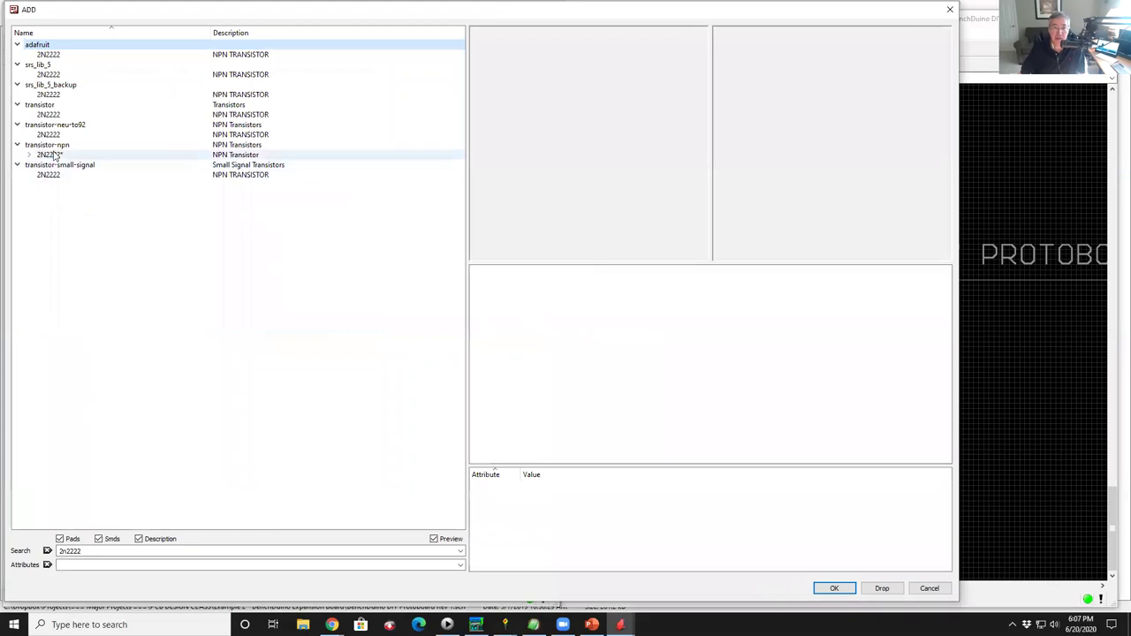
pyautogui.doubleClick(48, 156)
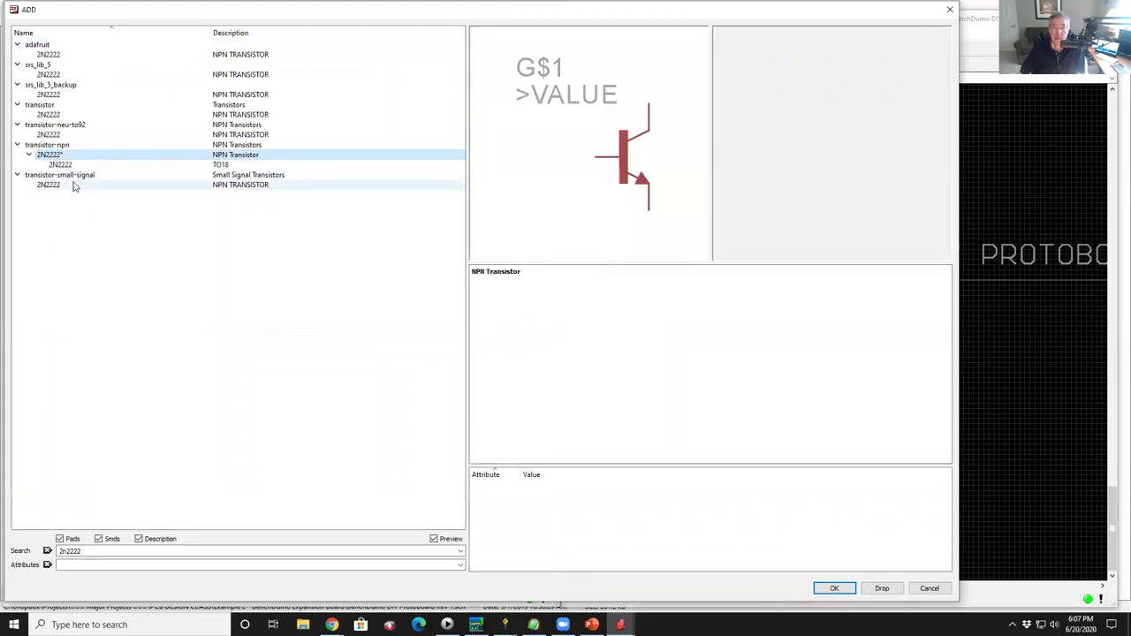
pyautogui.doubleClick(56, 165)
pyautogui.scroll(-3, 389, 257)
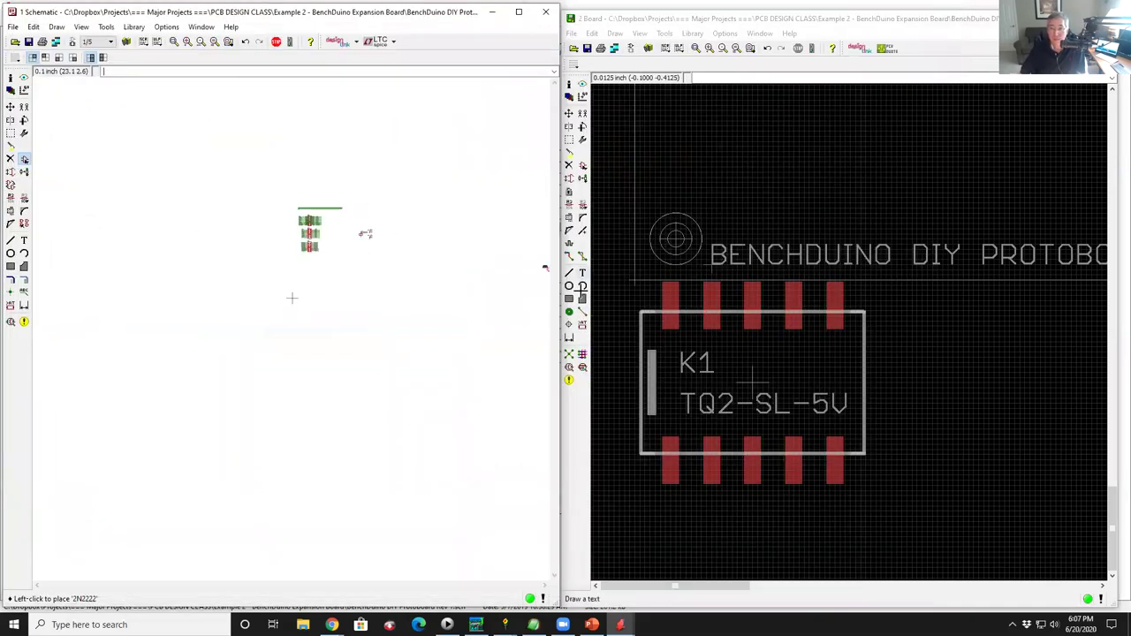
pyautogui.scroll(5, 353, 241)
pyautogui.scroll(2, 355, 180)
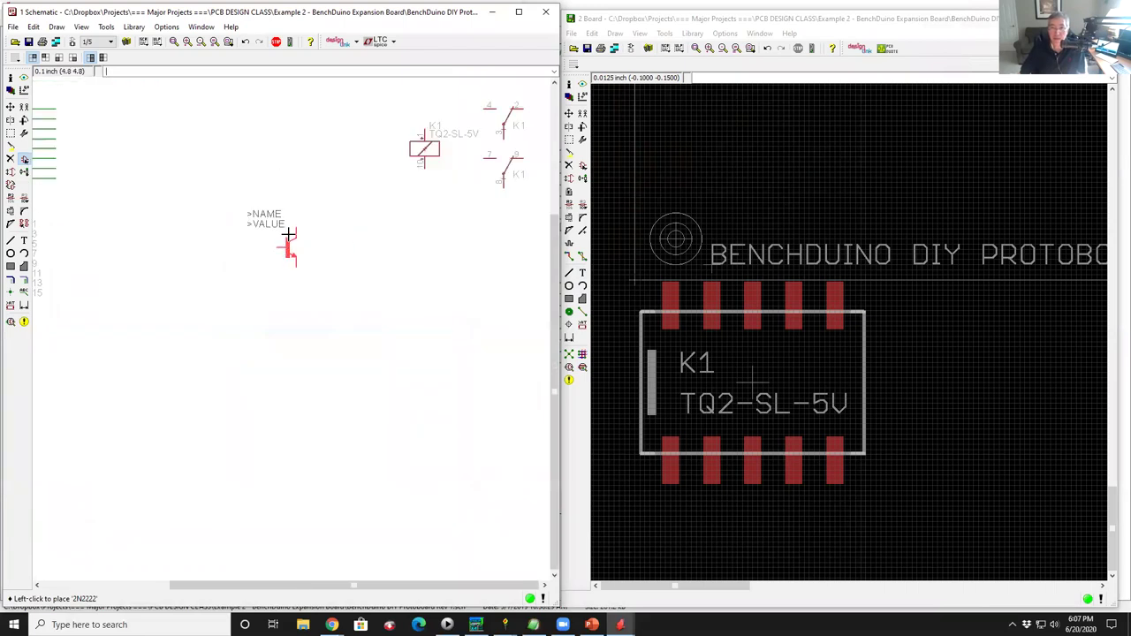
pyautogui.click(298, 207)
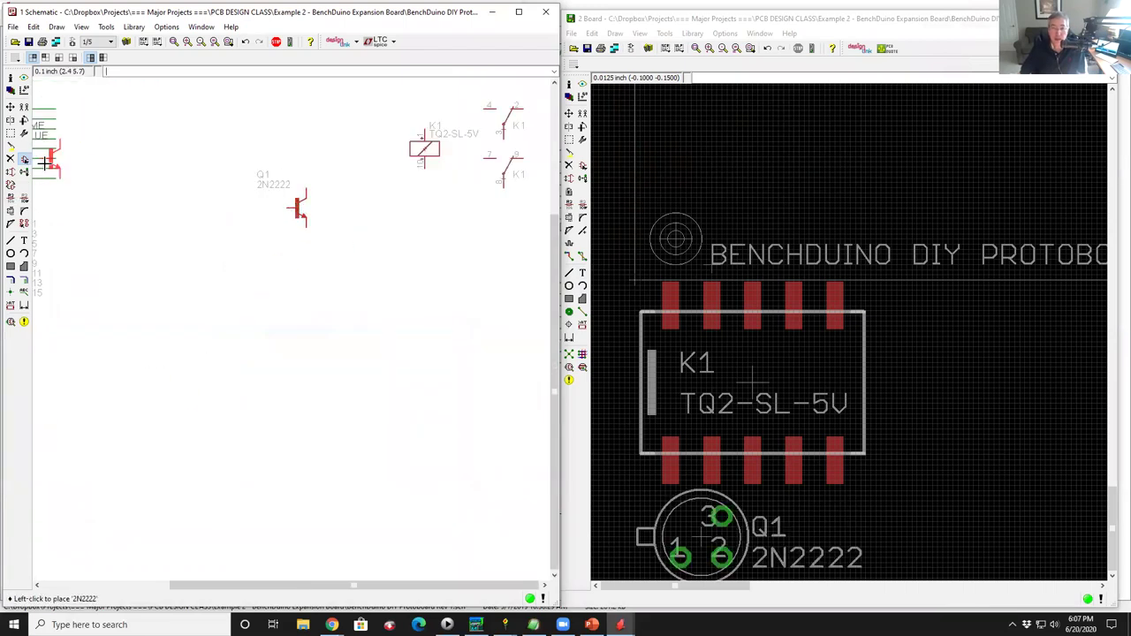
pyautogui.press('Escape')
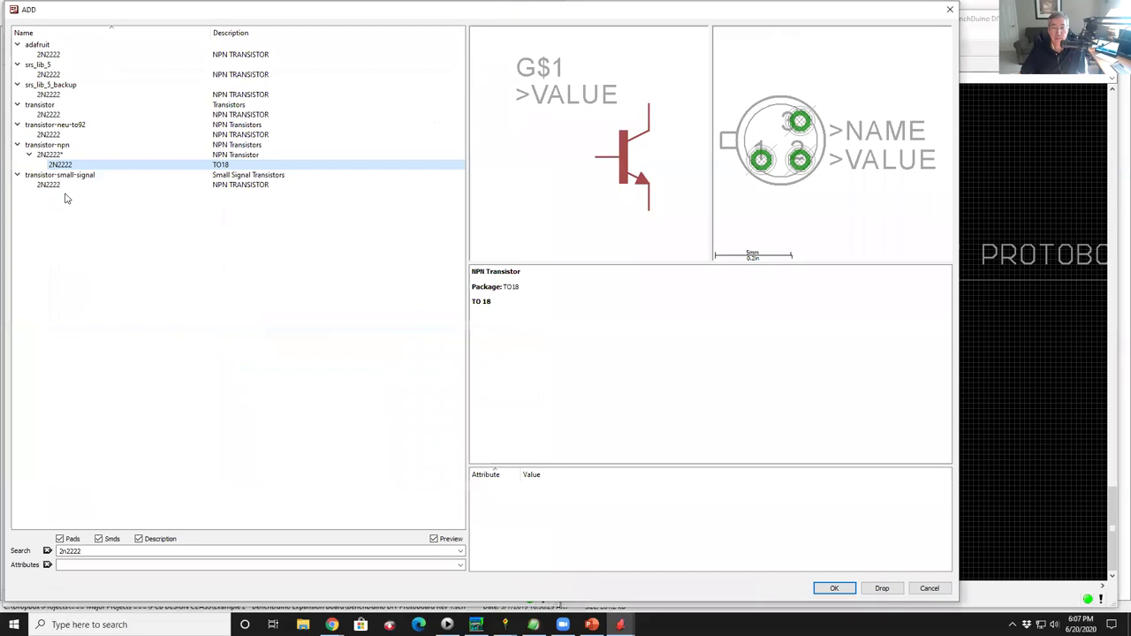
# Search the part libraries for "resistor" and find the rcl library's resistor devices.
pyautogui.doubleClick(101, 553)
pyautogui.write('resistor')
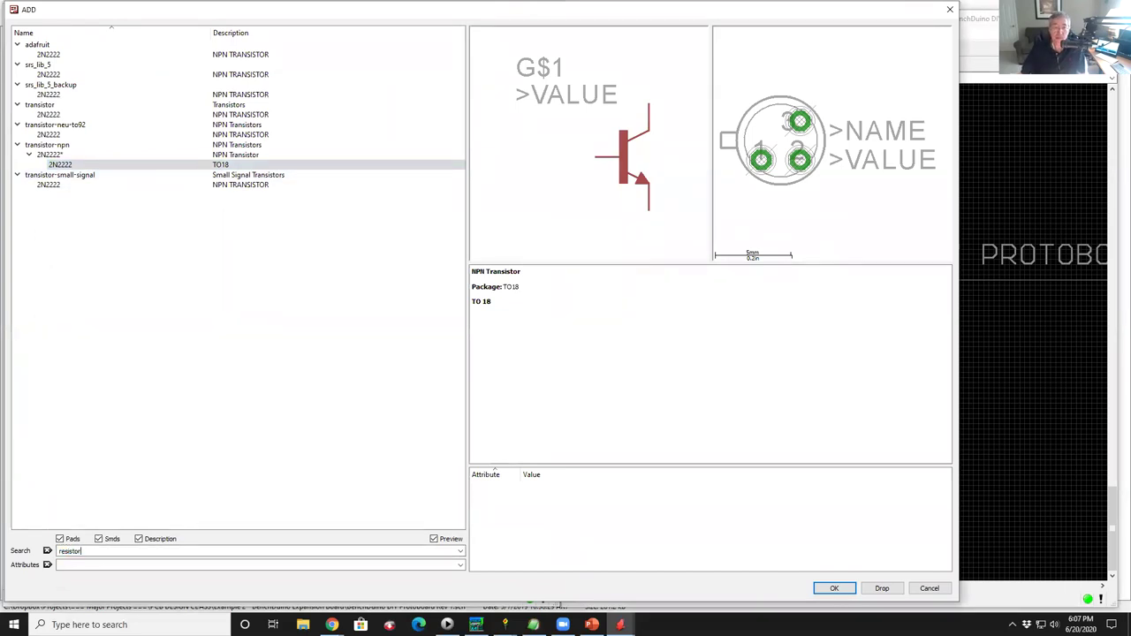
pyautogui.press('Return')
pyautogui.scroll(-15, 64, 442)
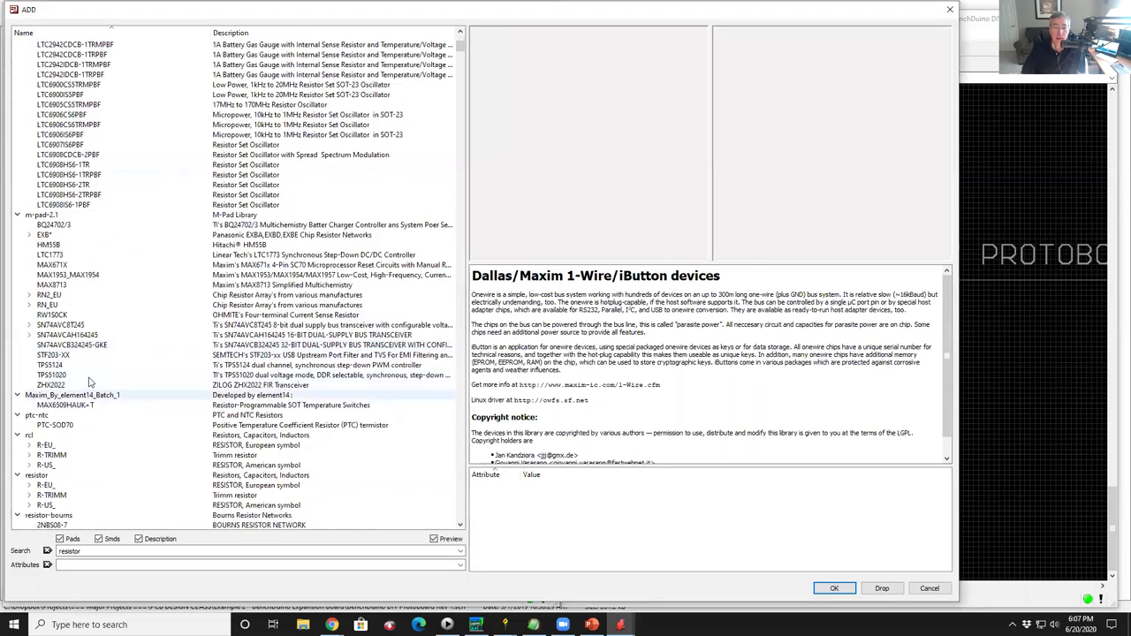
# Add the American-symbol resistor R-US_0204/7 from the rcl library, placing it above and to the left of Q1.
pyautogui.click(46, 446)
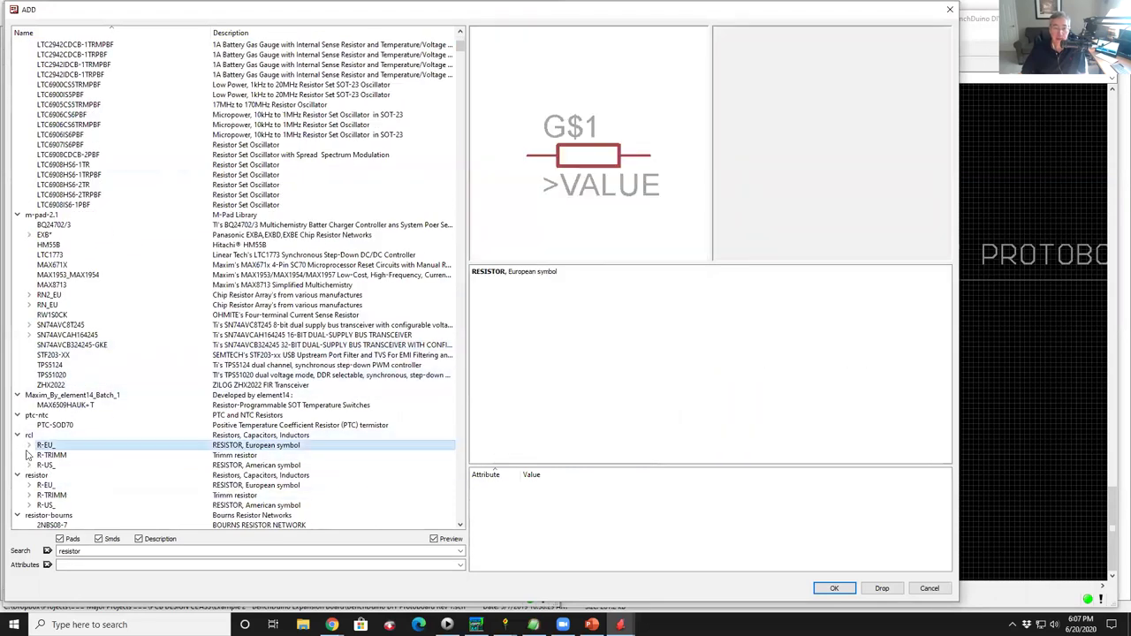
pyautogui.doubleClick(32, 466)
pyautogui.click(40, 465)
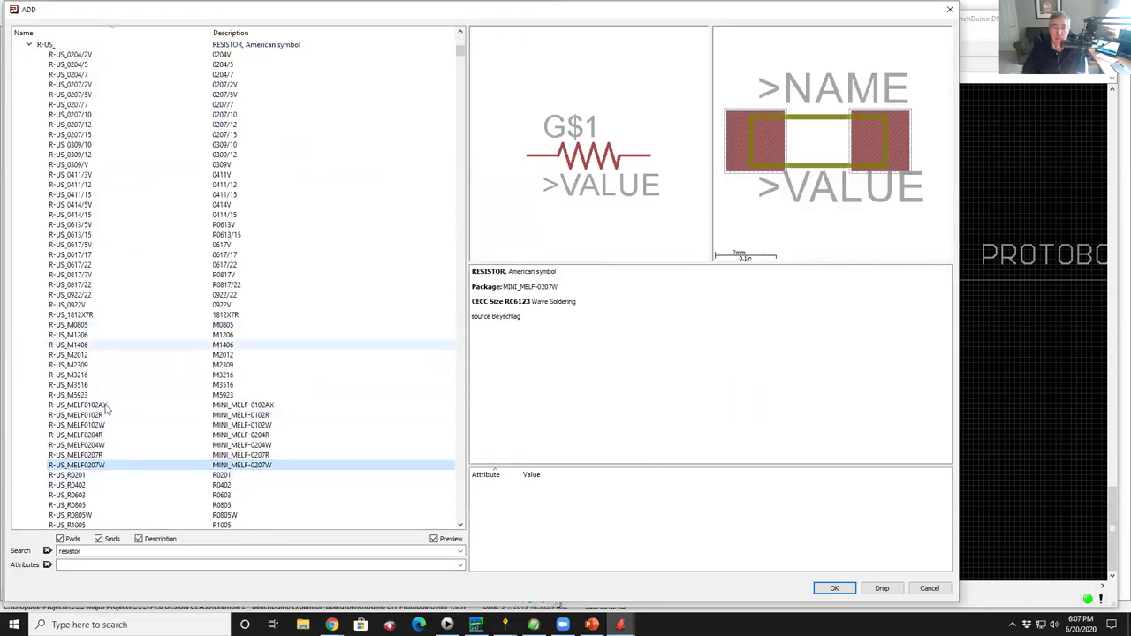
pyautogui.click(98, 235)
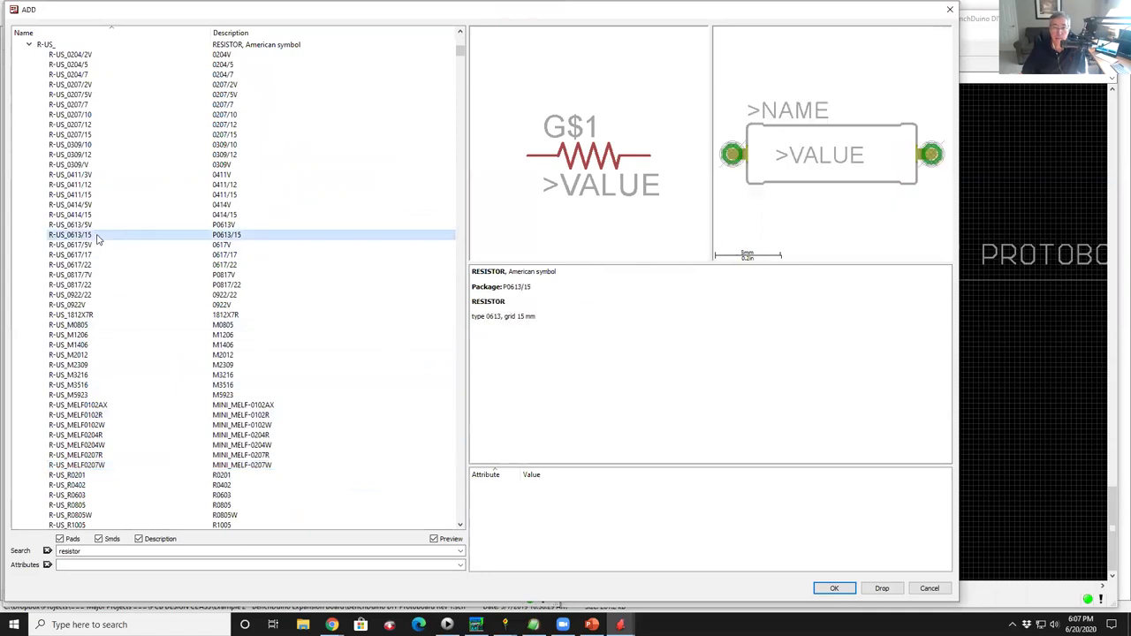
pyautogui.click(89, 76)
pyautogui.doubleClick(89, 76)
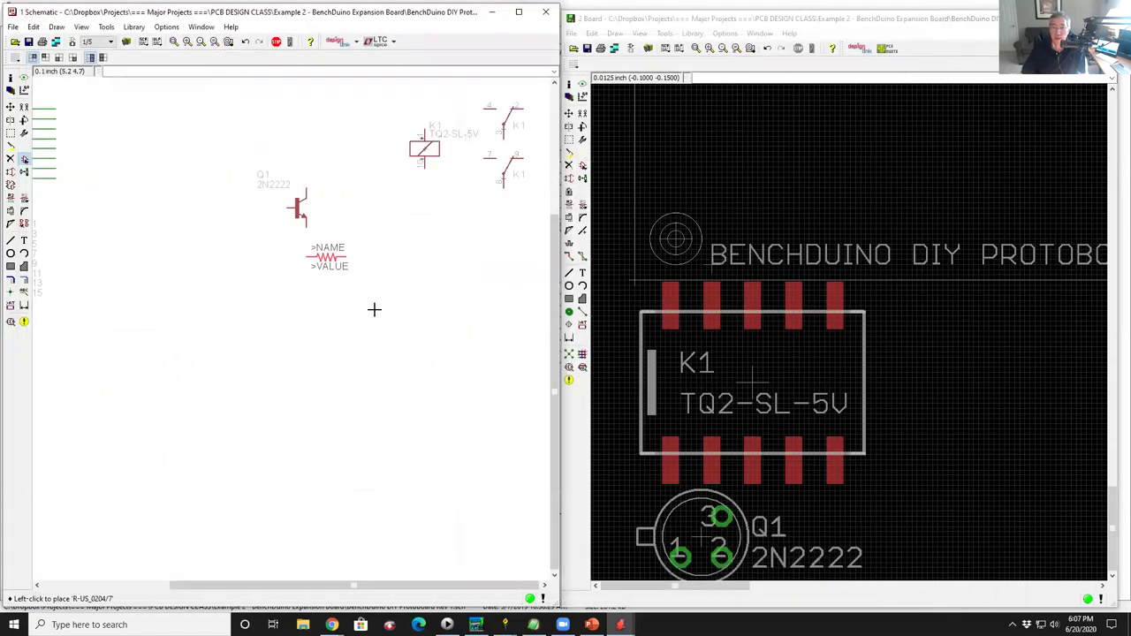
pyautogui.click(217, 157)
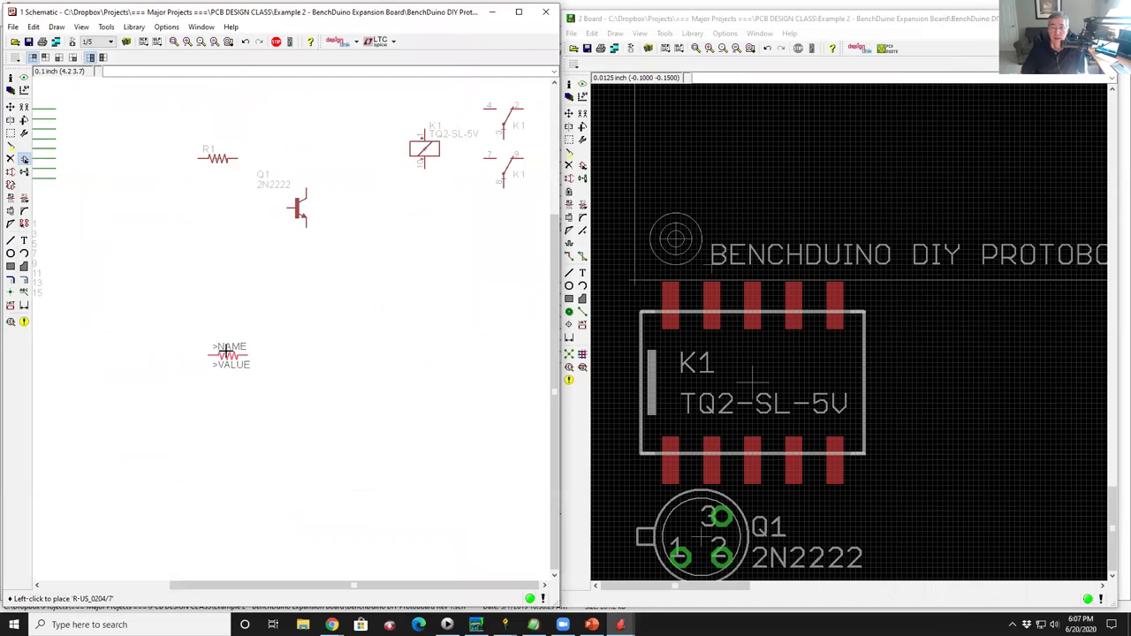
pyautogui.press('Escape')
pyautogui.press('Escape')
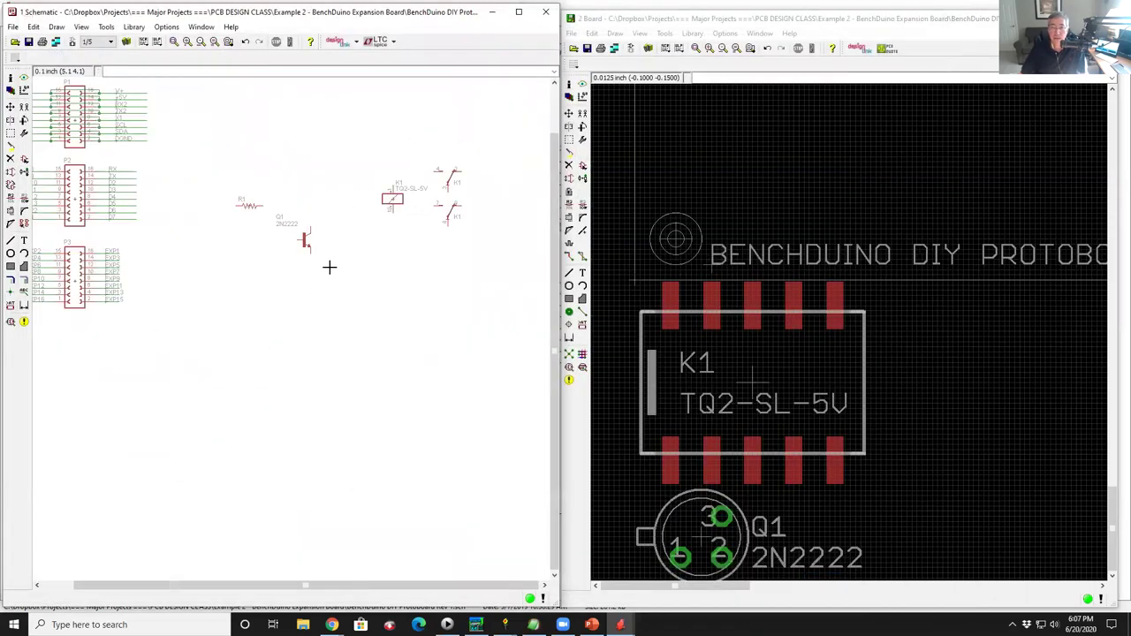
# Maximize the schematic window and move resistor R1 beside connector P2, close to the end of the D3 net.
pyautogui.click(519, 12)
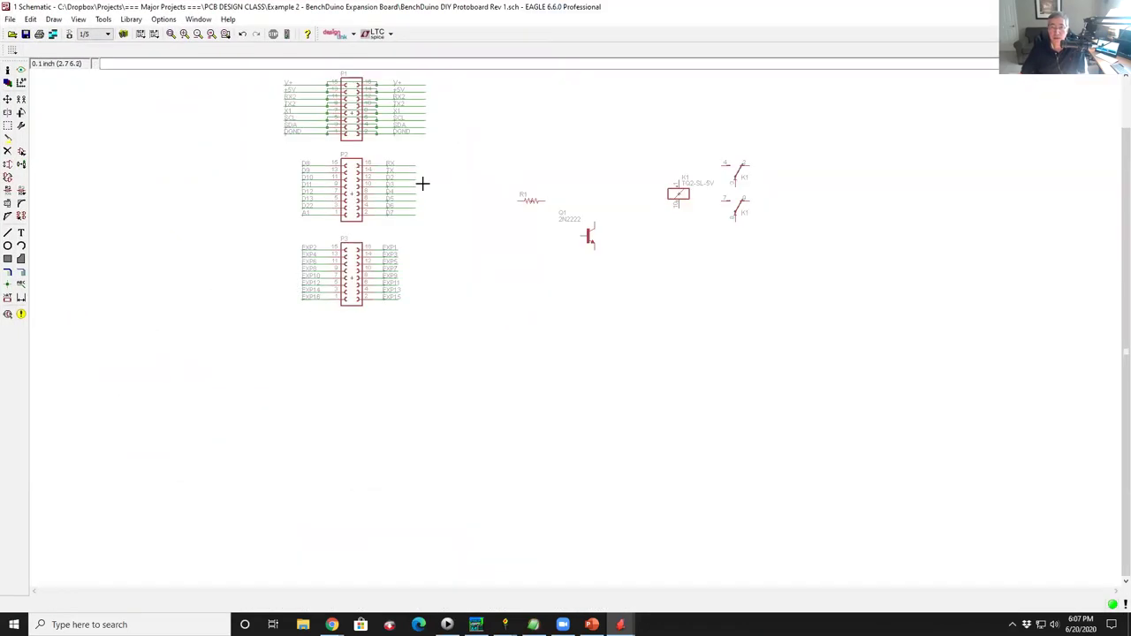
pyautogui.scroll(3, 582, 190)
pyautogui.click(7, 99)
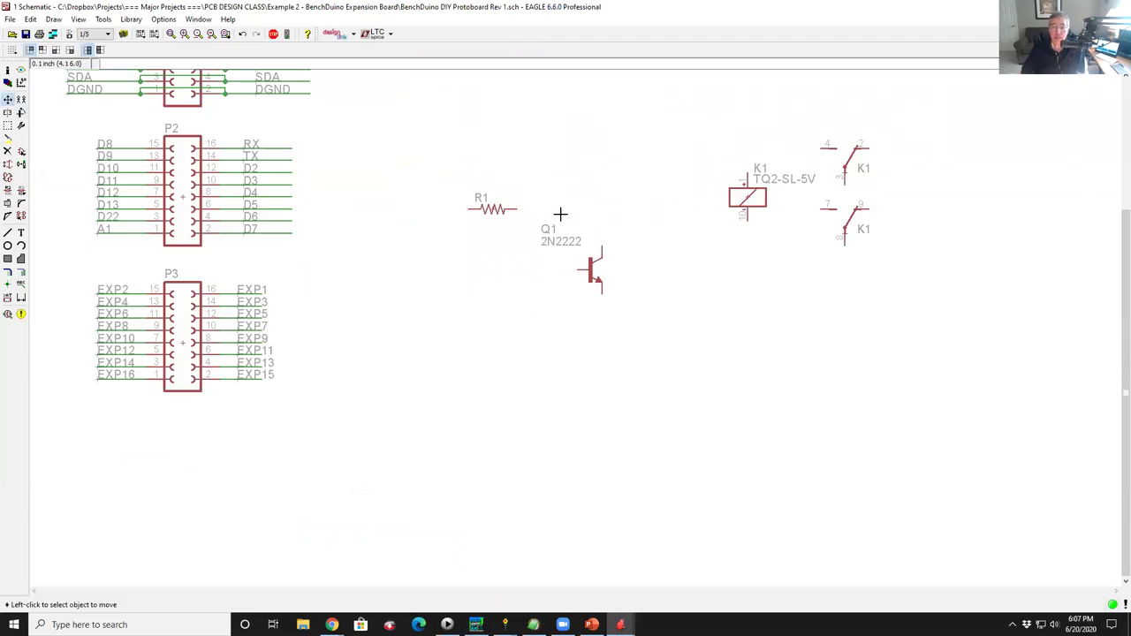
pyautogui.click(493, 211)
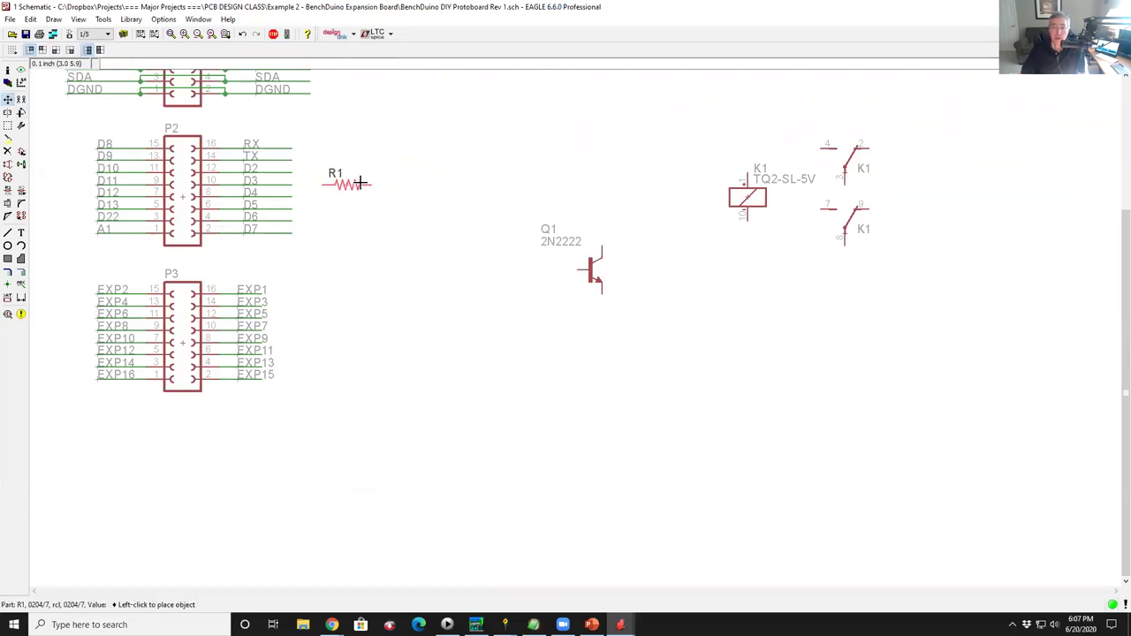
pyautogui.click(348, 183)
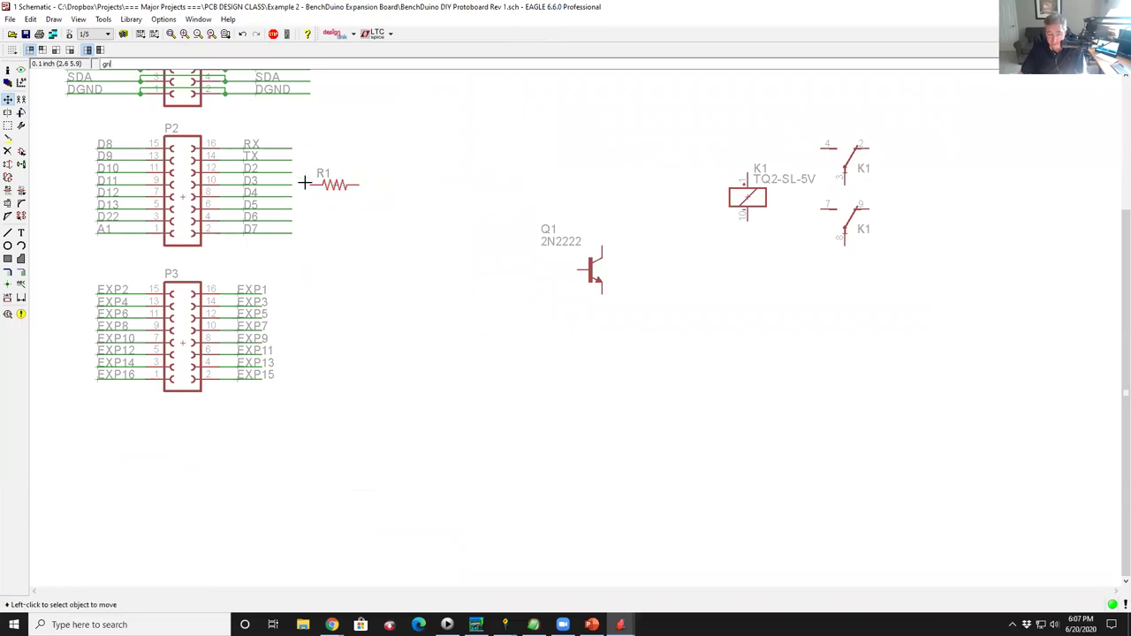
# Set the grid to 0.05 inch and join R1 to P2's D3 net, pulling it away to extend the wire.
pyautogui.scroll(2, 309, 185)
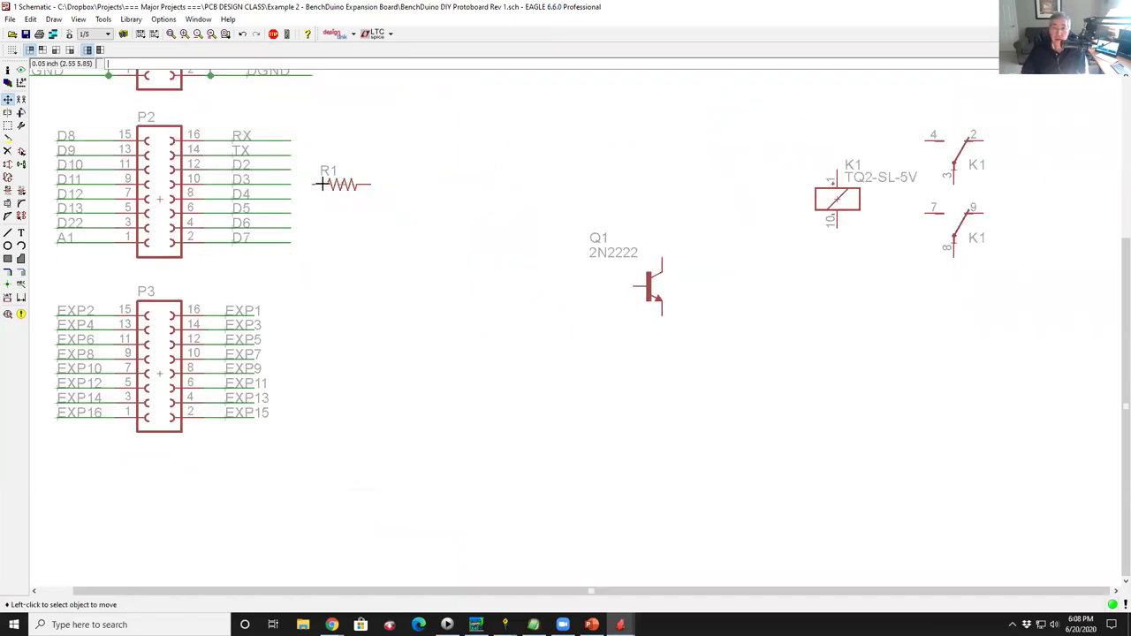
pyautogui.click(351, 183)
pyautogui.click(340, 183)
pyautogui.click(314, 183)
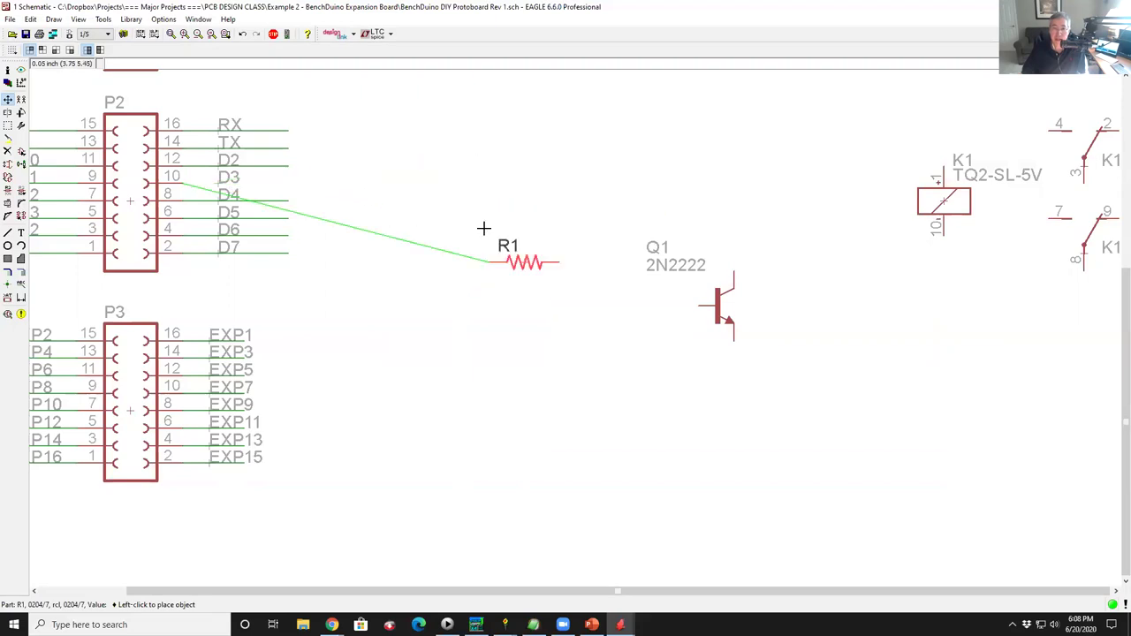
pyautogui.click(575, 202)
# Join Q1's base to the free end of R1 and pull the transistor away to stretch a connecting wire.
pyautogui.click(729, 306)
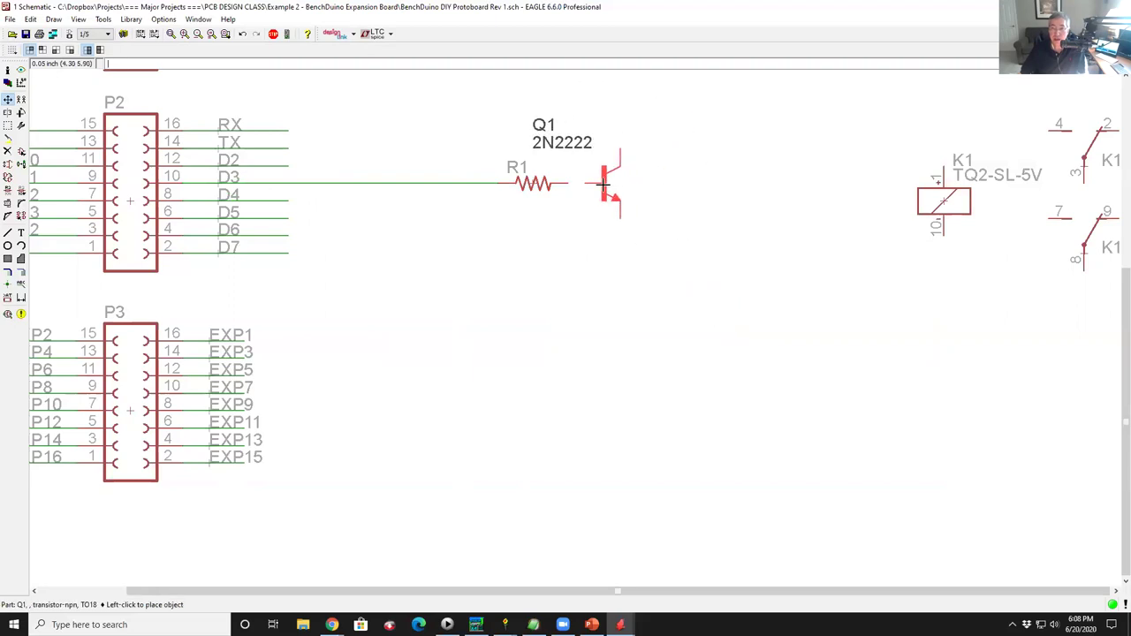
pyautogui.click(592, 188)
pyautogui.click(591, 187)
pyautogui.click(688, 187)
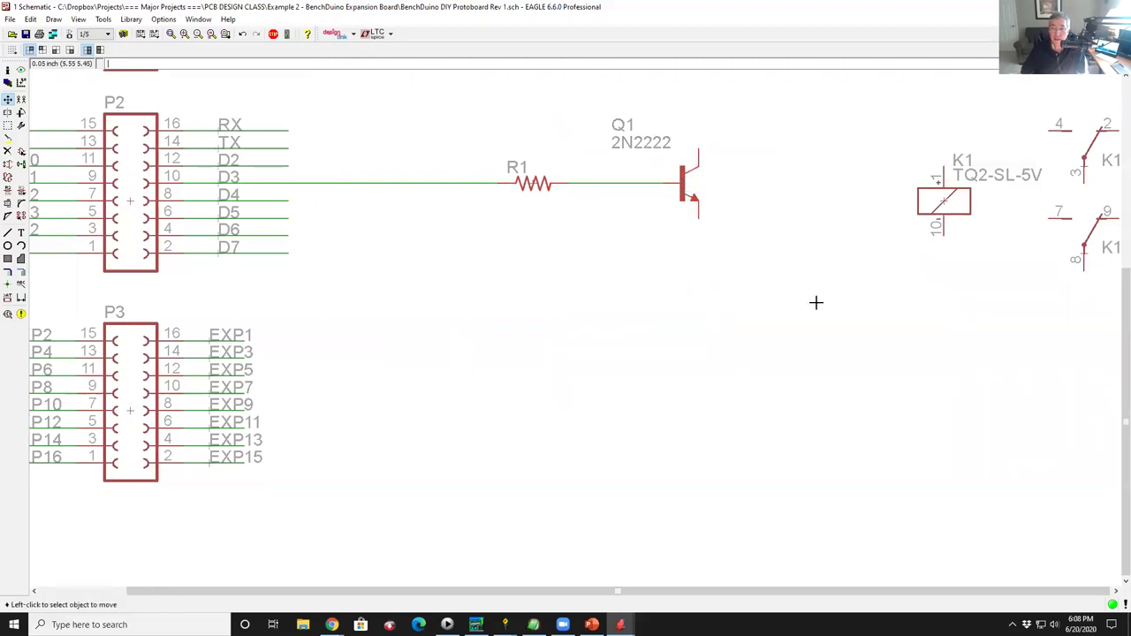
# Draw a short net wire straight down from Q1's emitter.
pyautogui.click(21, 272)
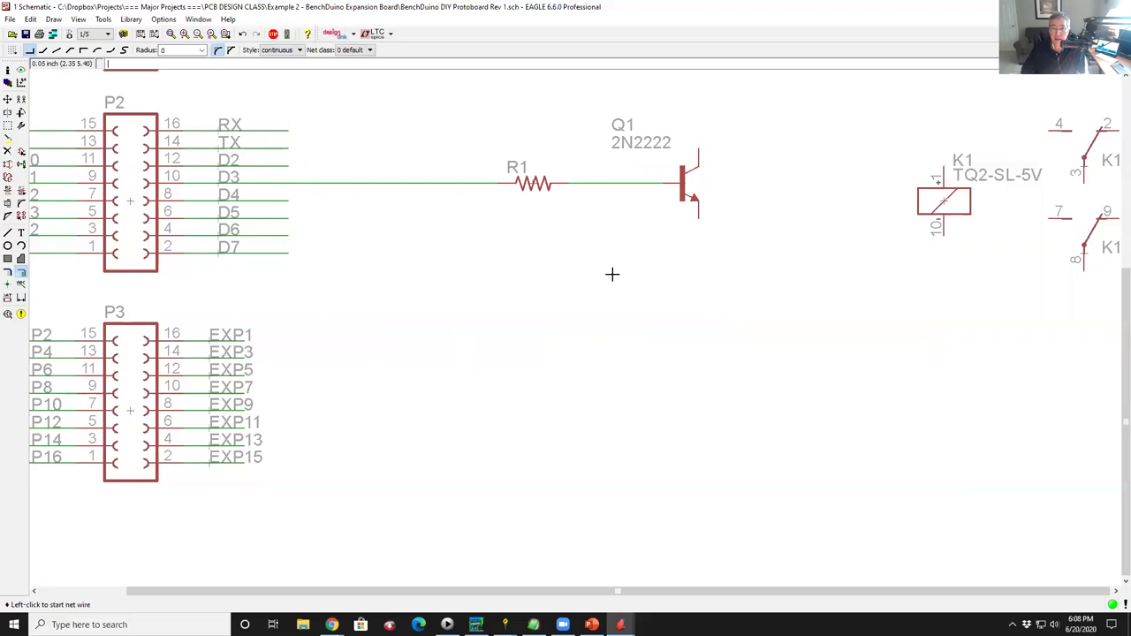
pyautogui.click(698, 221)
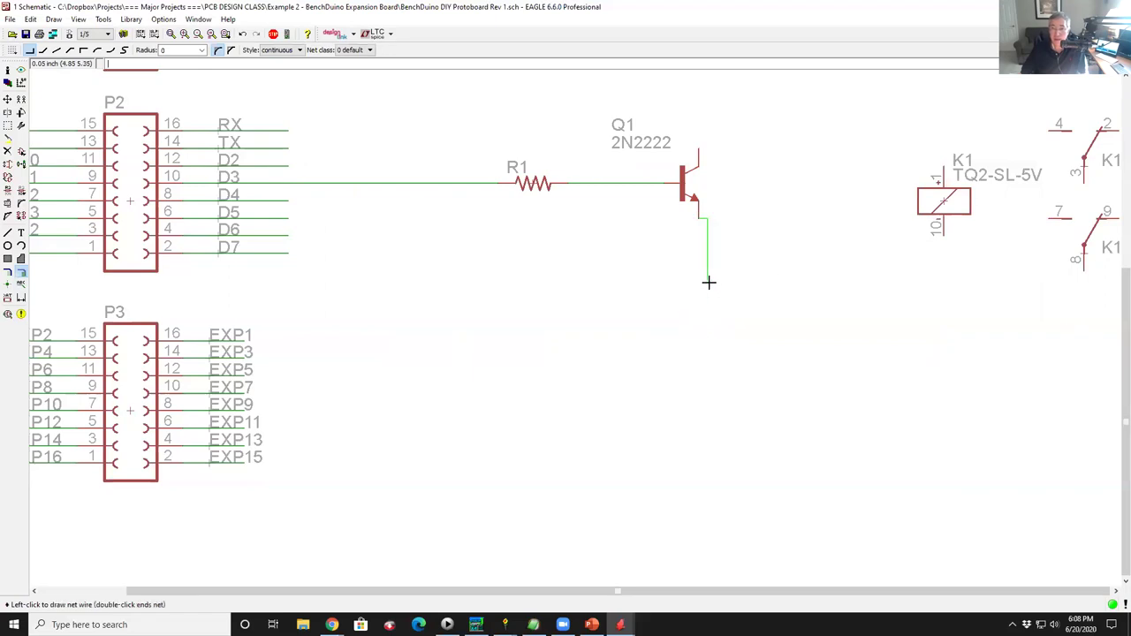
pyautogui.scroll(-2, 706, 292)
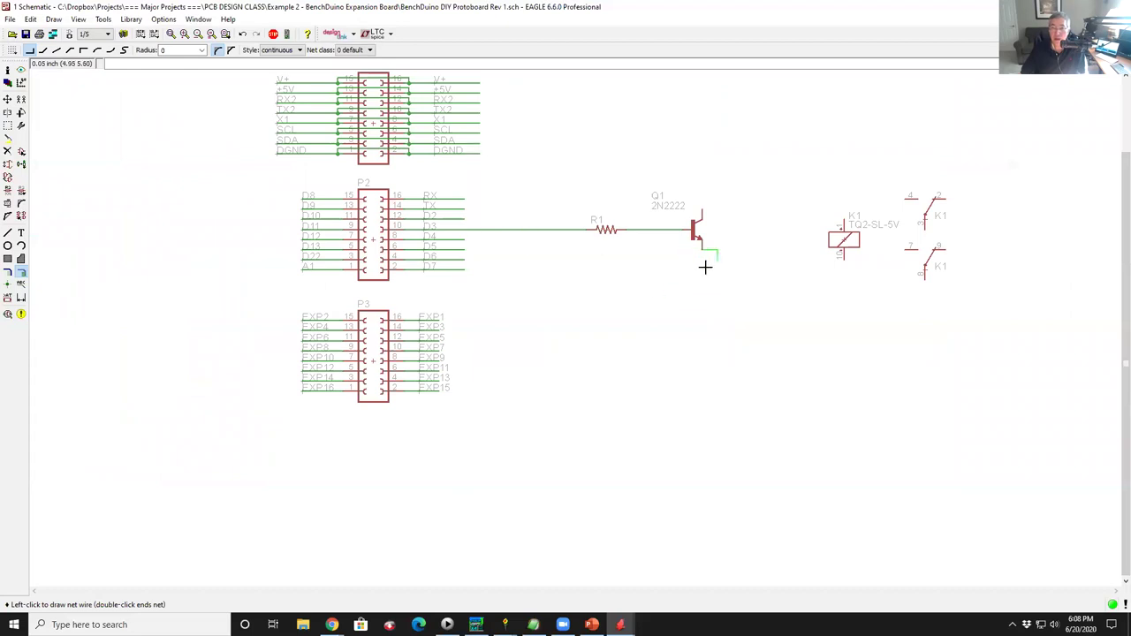
pyautogui.doubleClick(699, 274)
pyautogui.scroll(3, 722, 265)
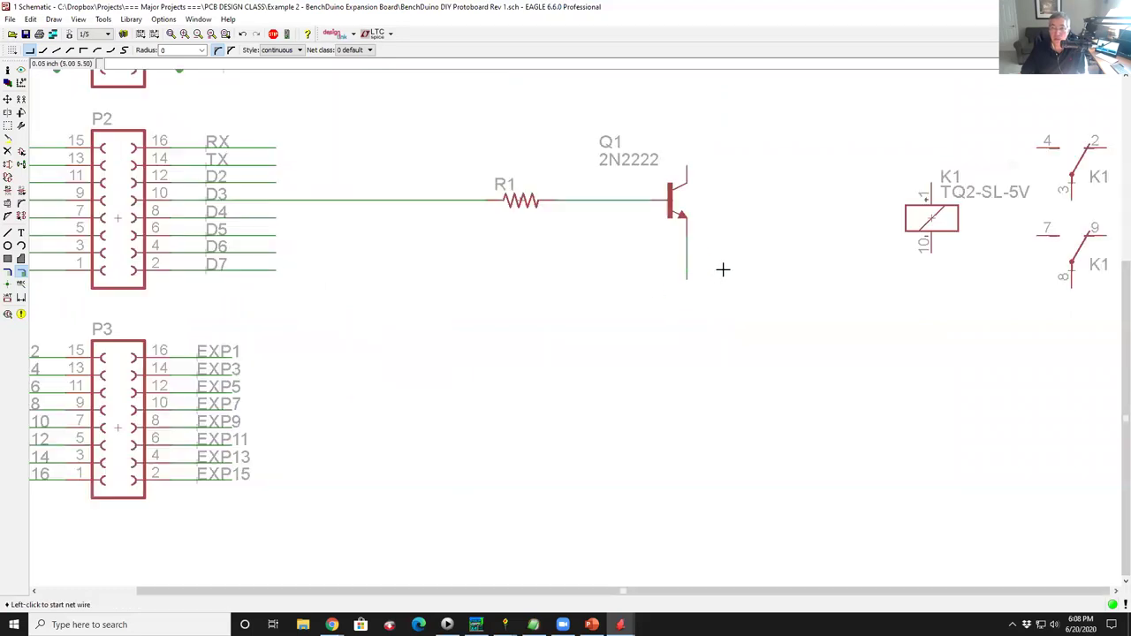
# Label Q1's emitter net and rename it DGND, connecting it to the existing ground net.
pyautogui.rightClick(669, 267)
pyautogui.click(698, 315)
pyautogui.click(646, 307)
pyautogui.rightClick(674, 257)
pyautogui.click(718, 343)
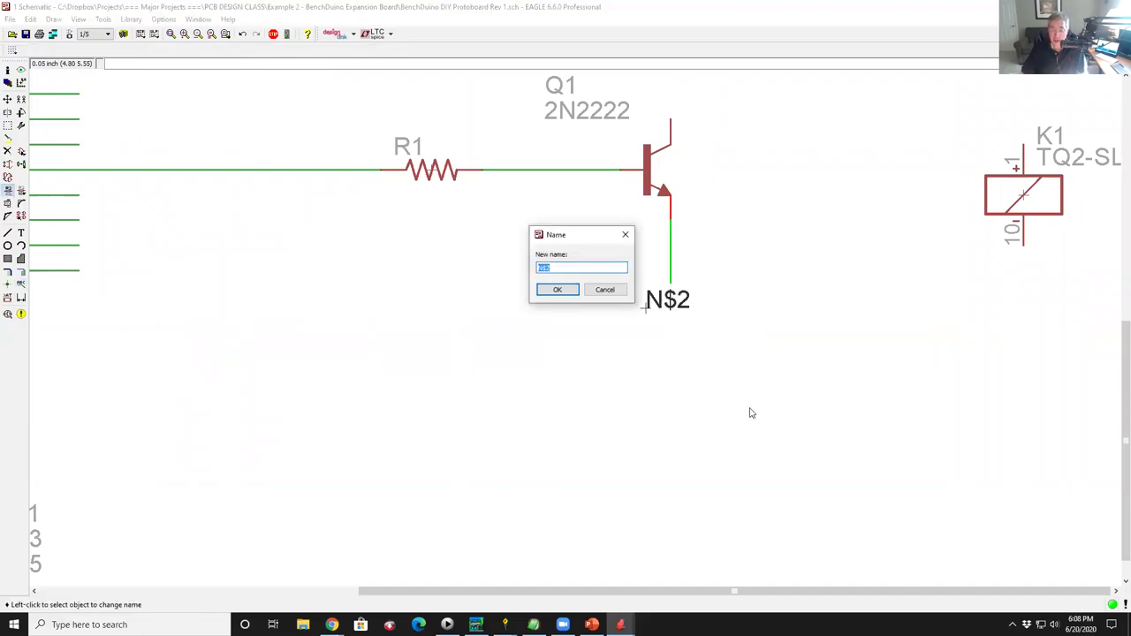
pyautogui.write('DGND')
pyautogui.press('Return')
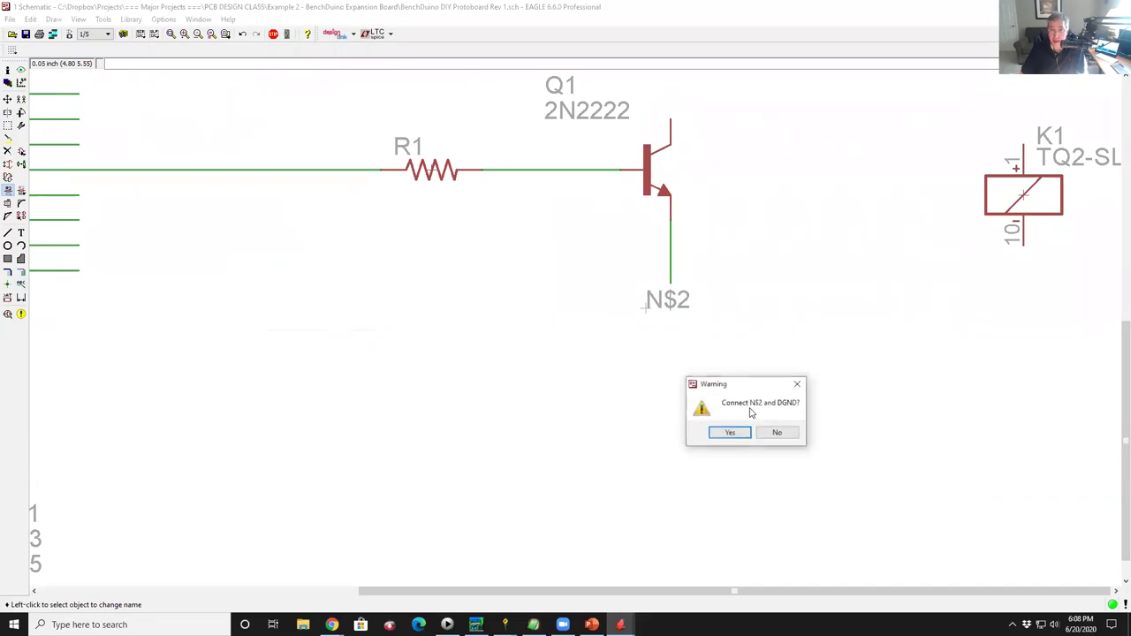
pyautogui.press('Return')
# Examine the supply and signal nets on connectors P1 and P2 and the still unconnected relay K1.
pyautogui.scroll(-2, 508, 316)
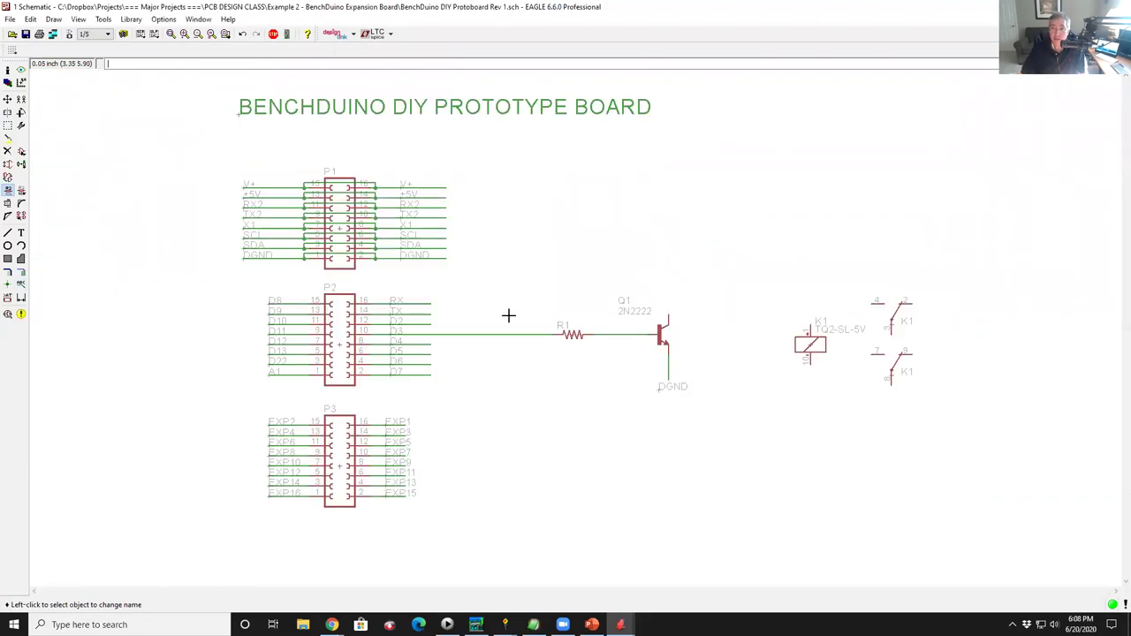
pyautogui.scroll(2, 416, 262)
pyautogui.scroll(-1, 318, 262)
pyautogui.scroll(1, 292, 268)
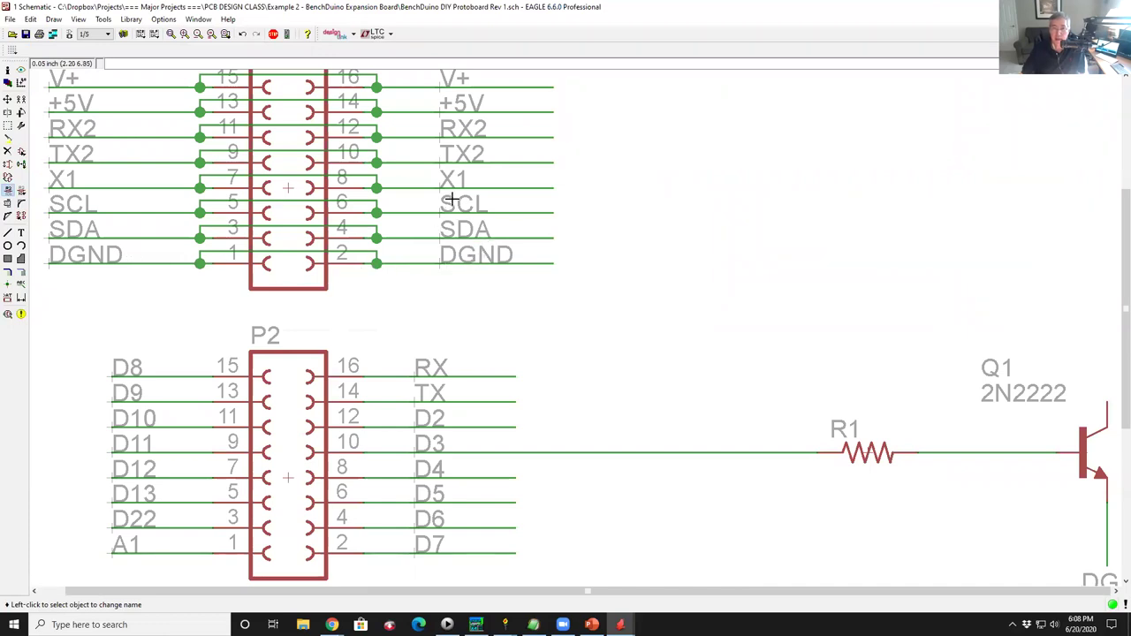
pyautogui.scroll(-1, 517, 281)
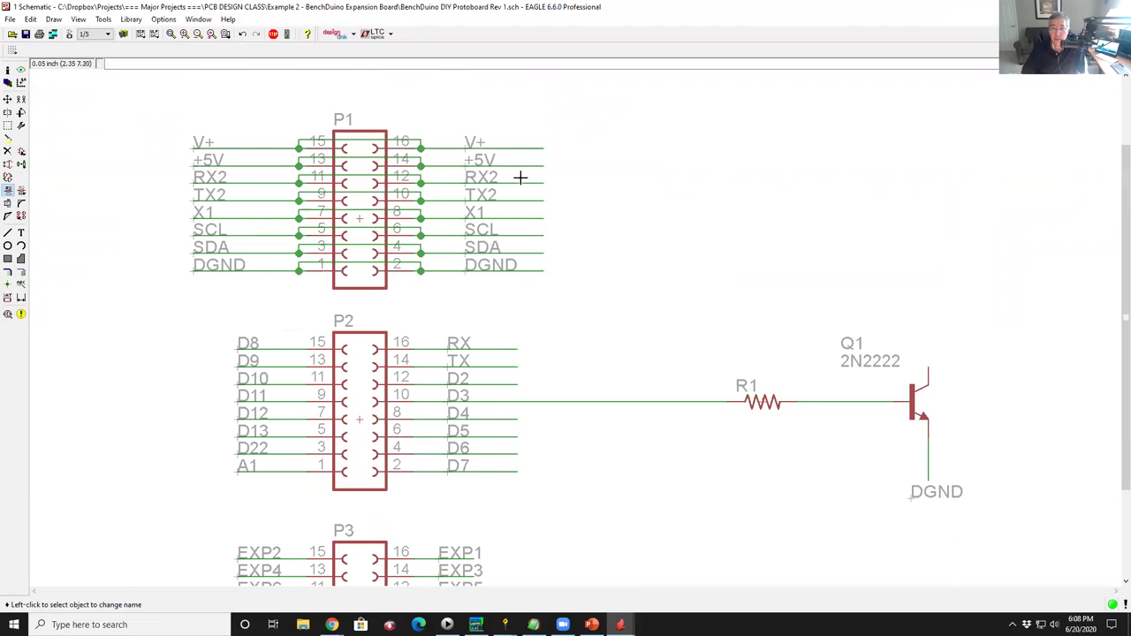
pyautogui.scroll(-1, 433, 295)
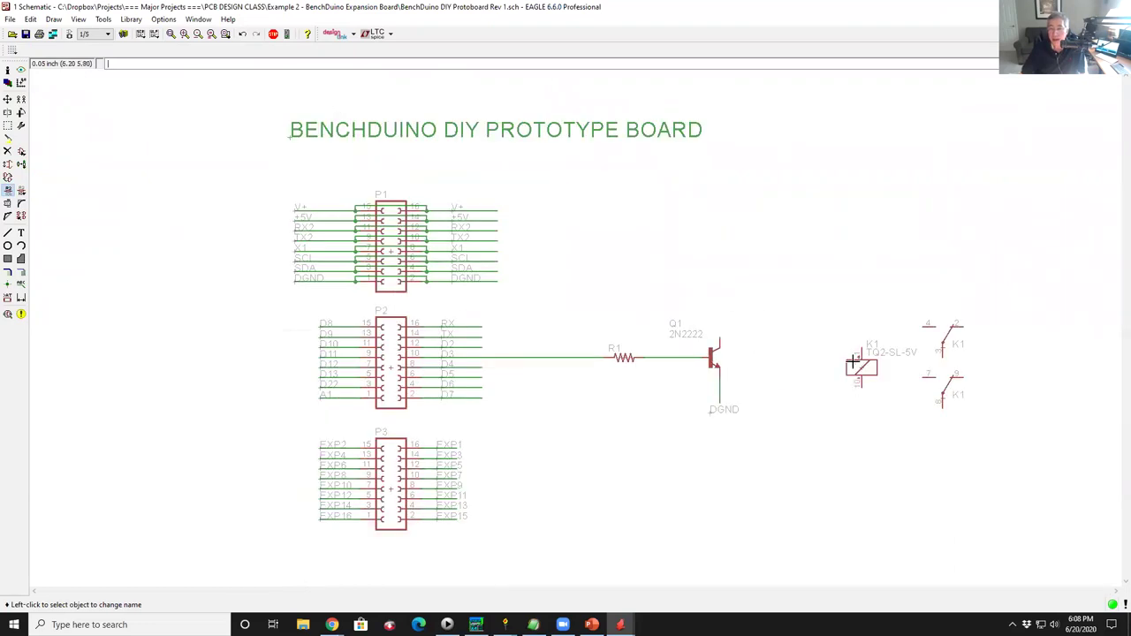
# Draw a net wire from Q1's collector, routed down and around to relay coil K1's pin 10.
pyautogui.scroll(1, 854, 362)
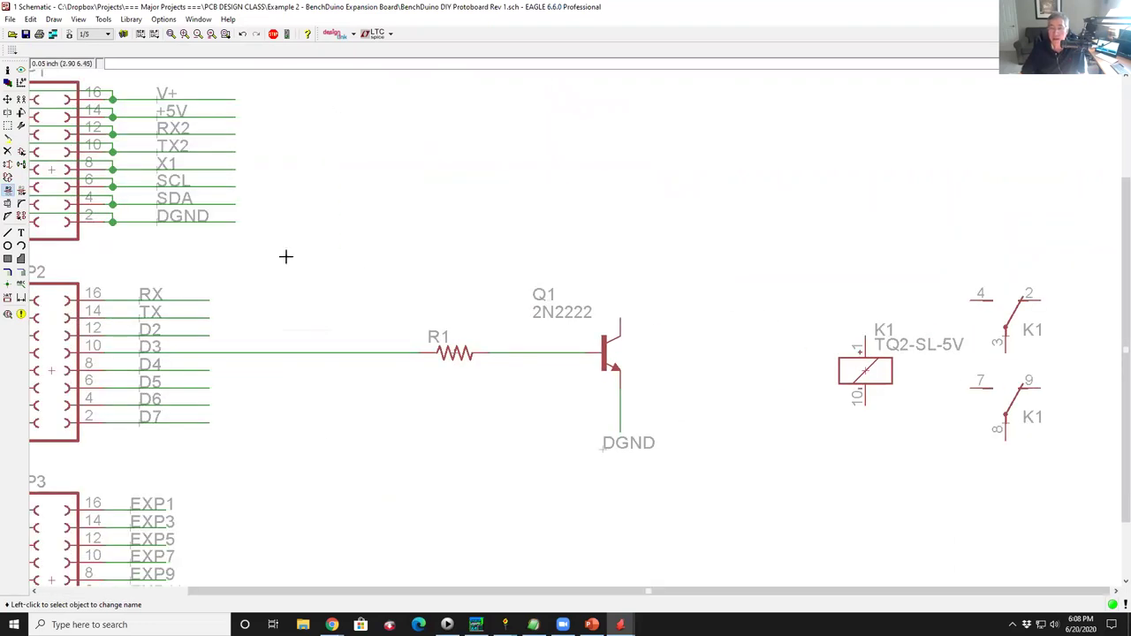
pyautogui.click(21, 273)
pyautogui.scroll(3, 617, 320)
pyautogui.click(618, 312)
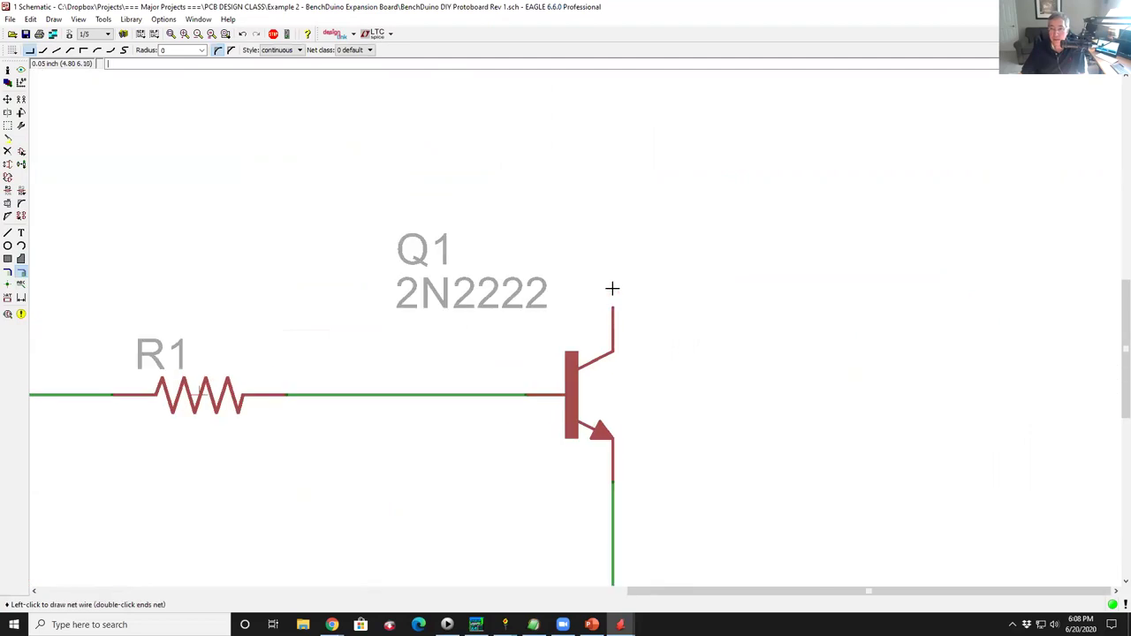
pyautogui.scroll(-3, 725, 244)
pyautogui.scroll(3, 769, 260)
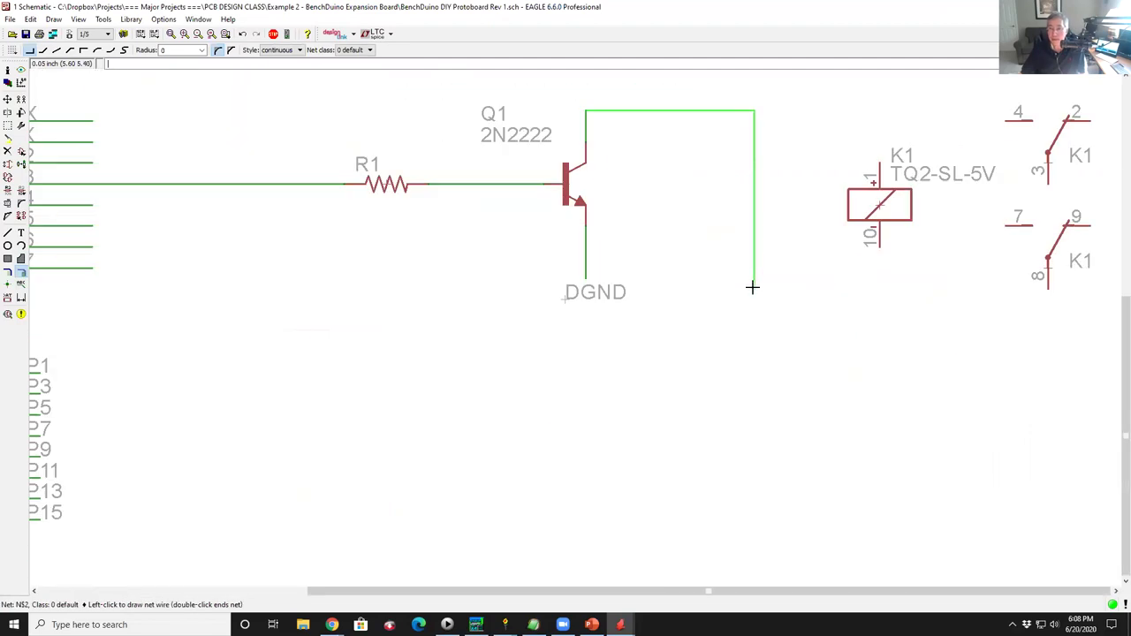
pyautogui.click(775, 311)
pyautogui.click(881, 249)
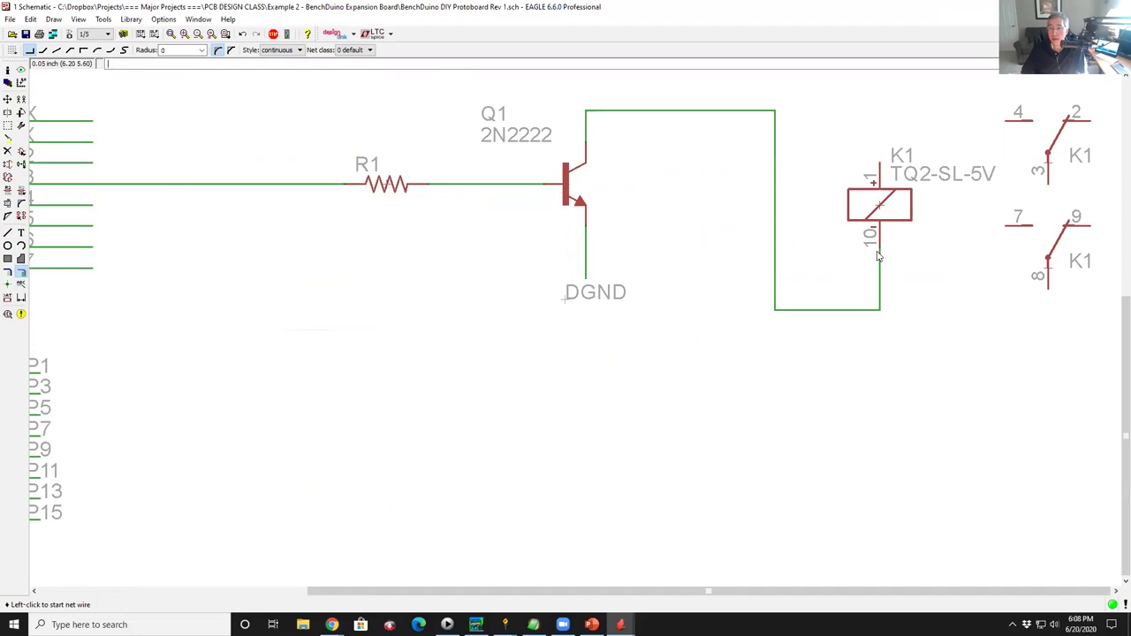
# Draw a net wire from relay coil K1's pin 1 up and across to the +5V net on P1's pin 14 side.
pyautogui.click(877, 160)
pyautogui.scroll(-3, 852, 198)
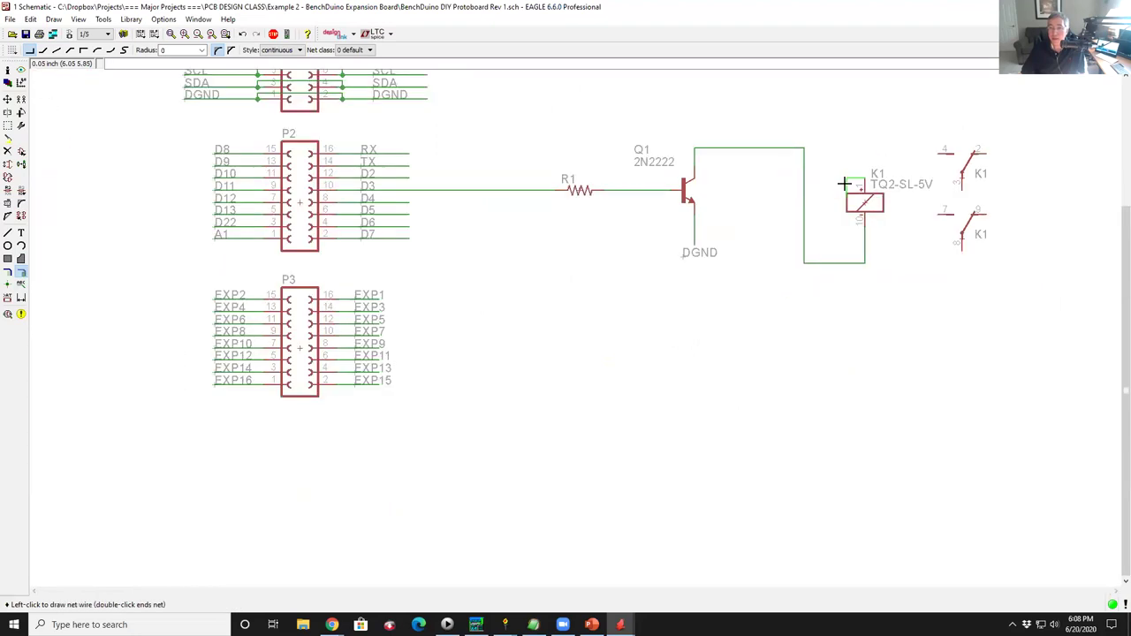
pyautogui.click(865, 103)
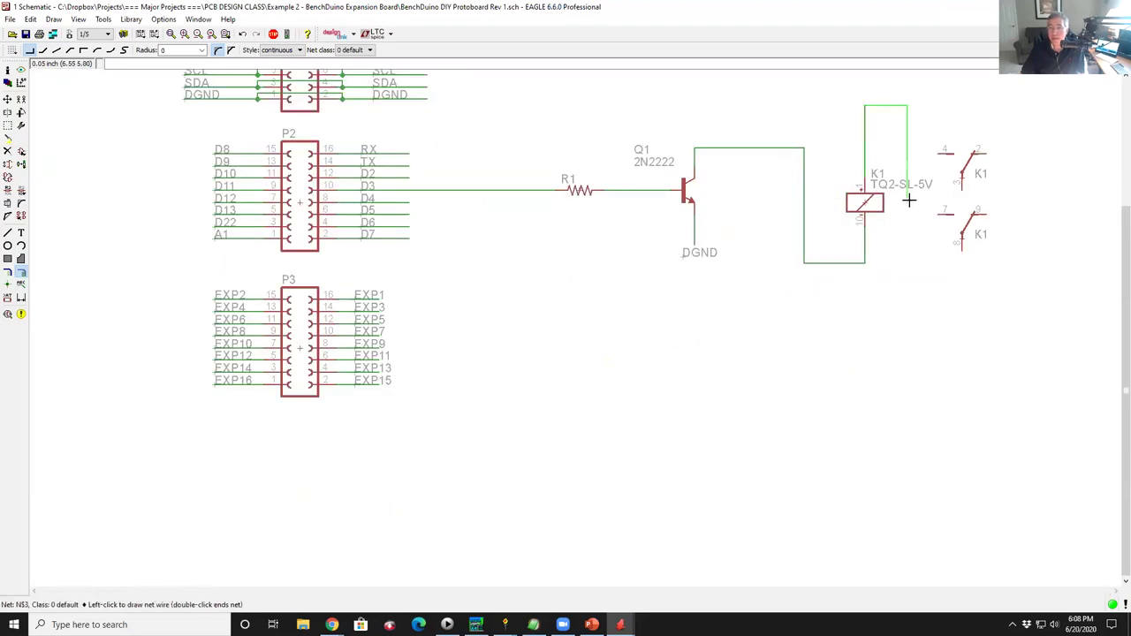
pyautogui.scroll(-3, 773, 126)
pyautogui.scroll(5, 667, 122)
pyautogui.click(592, 150)
pyautogui.click(574, 152)
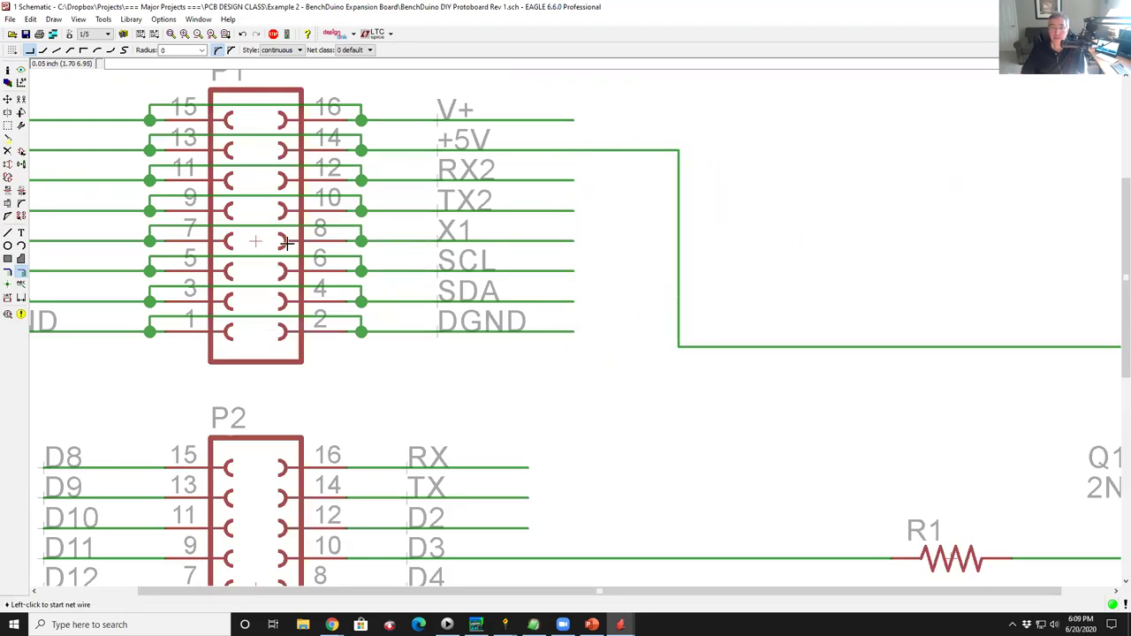
pyautogui.scroll(-5, 335, 227)
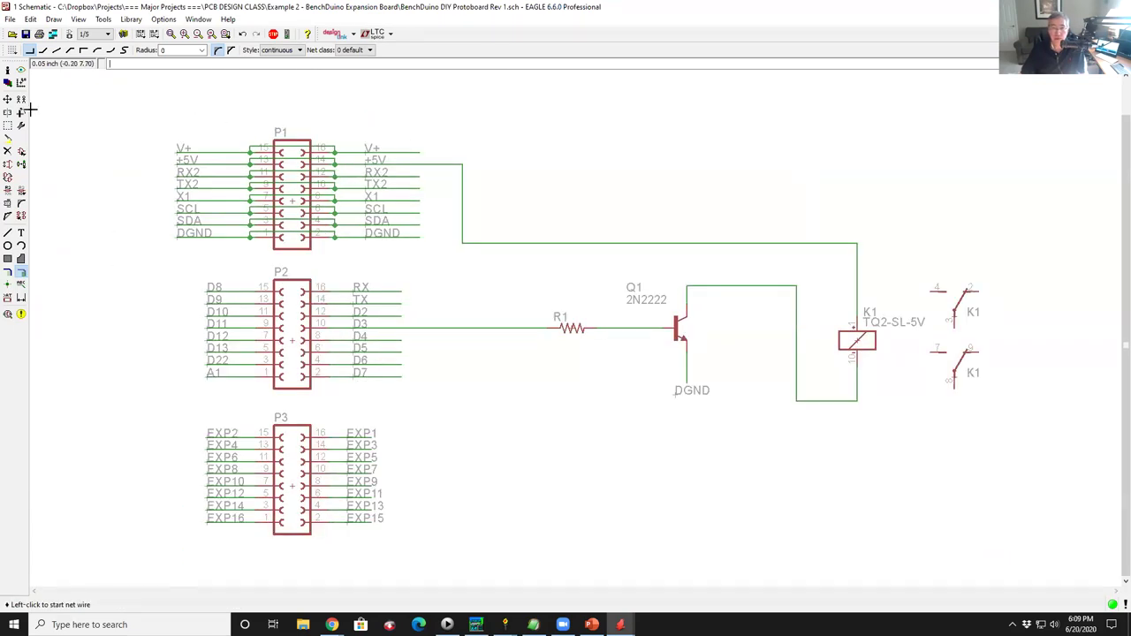
# Move the long horizontal segment of the relay's supply wire up into line with P1's +5V wire.
pyautogui.click(8, 99)
pyautogui.click(634, 243)
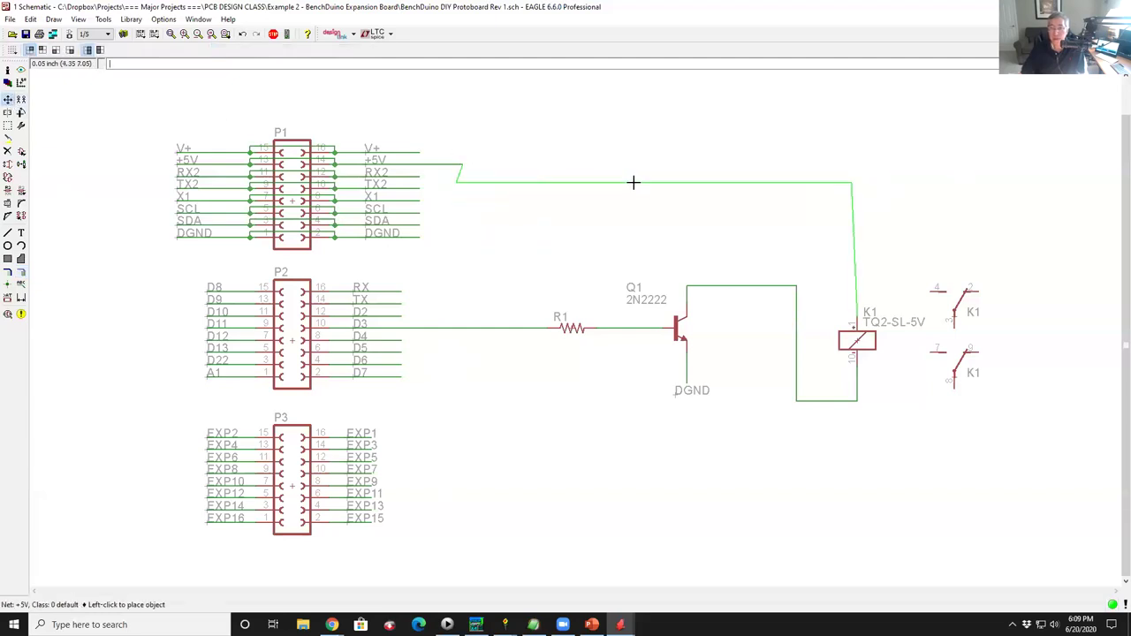
pyautogui.click(637, 170)
pyautogui.click(634, 172)
pyautogui.click(633, 171)
pyautogui.scroll(3, 667, 312)
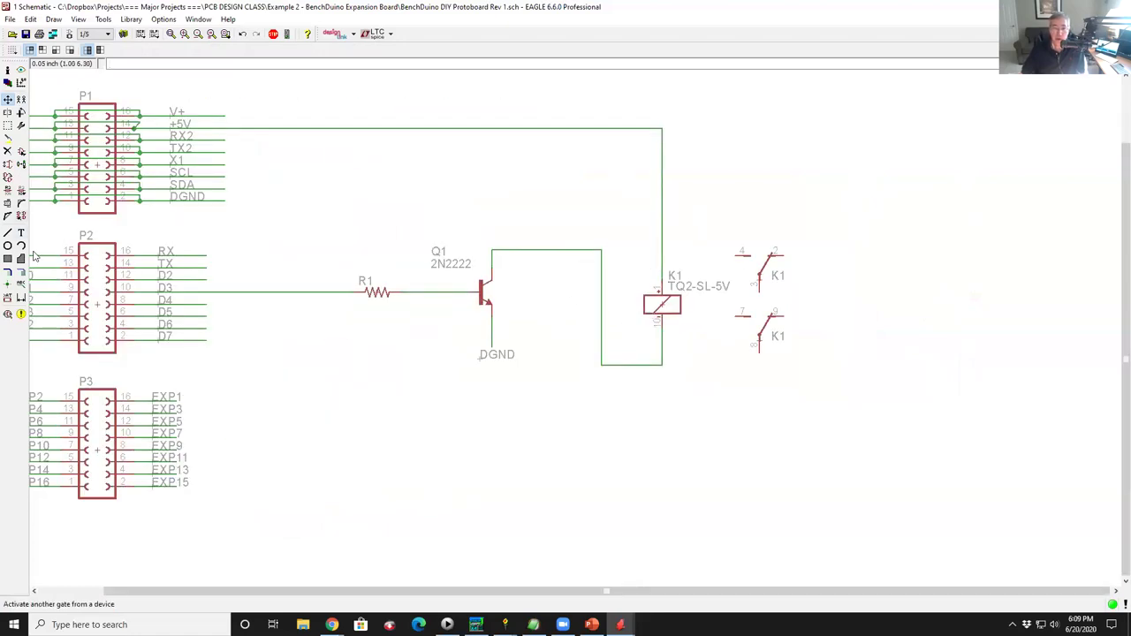
# Add a 1N4004 from the diode library and place it between Q1's collector wire and K1's +5V wire.
pyautogui.click(22, 152)
pyautogui.doubleClick(69, 550)
pyautogui.write('1n')
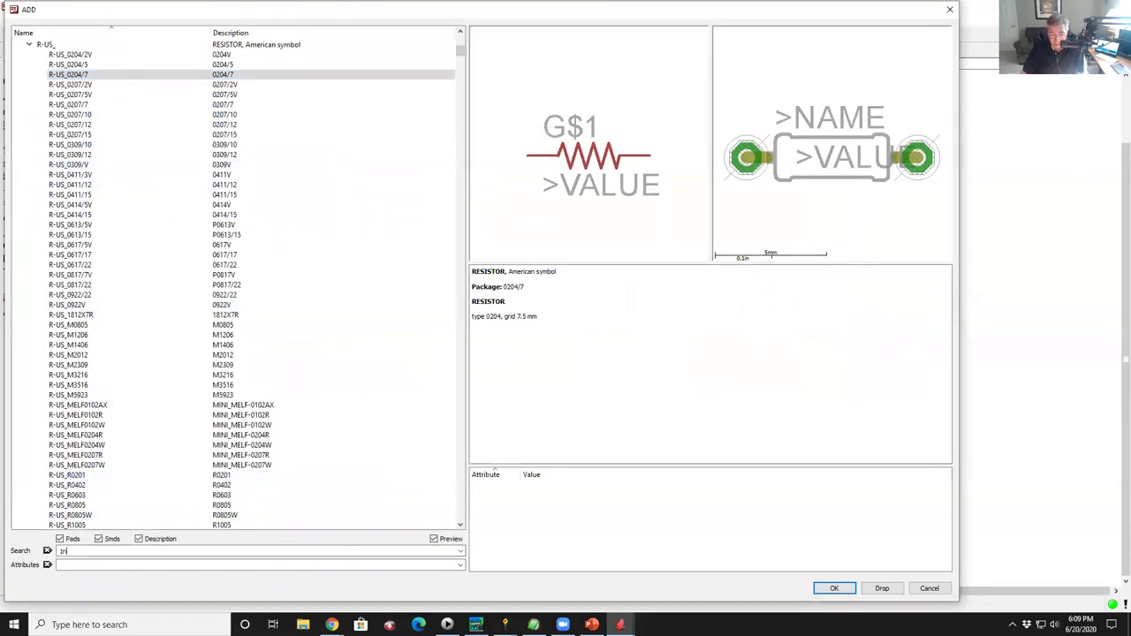
pyautogui.write('4004')
pyautogui.press('Return')
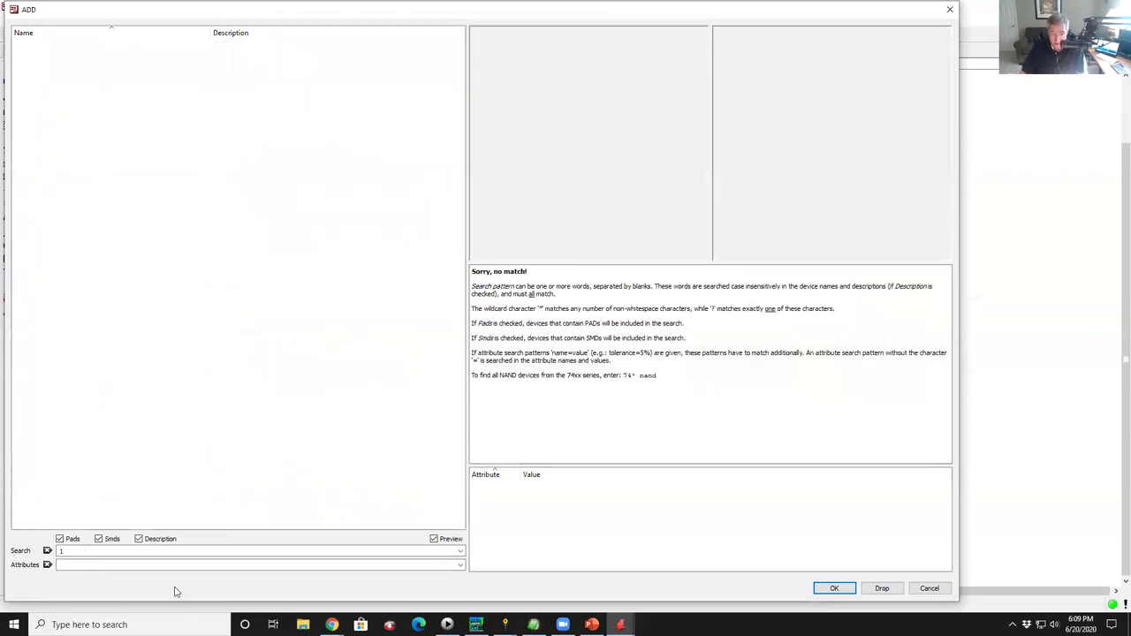
pyautogui.press('Return')
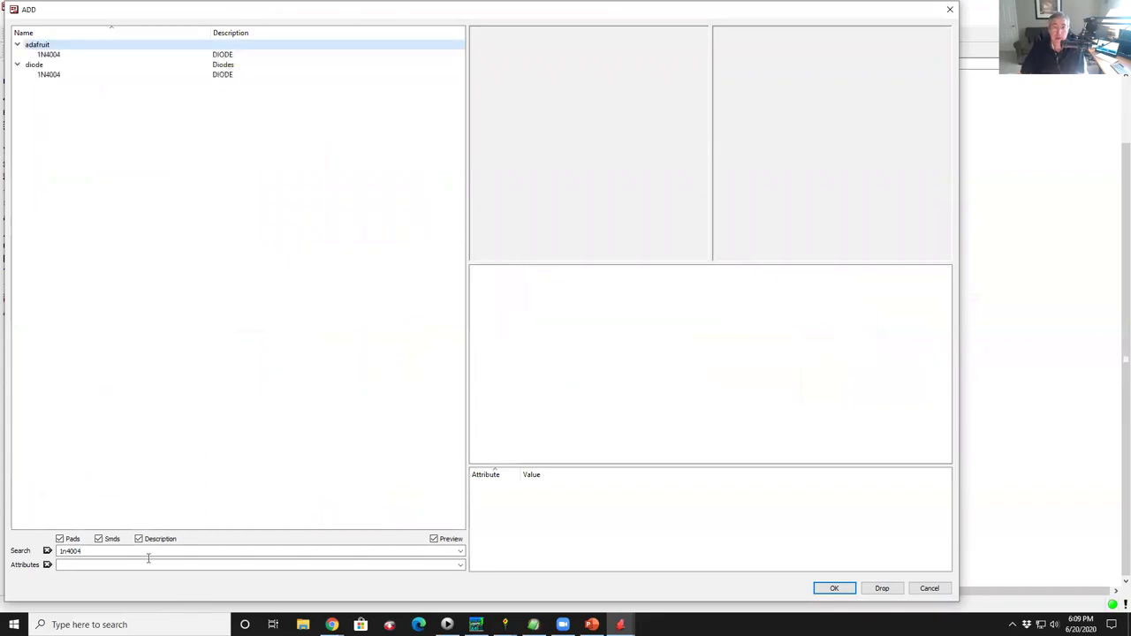
pyautogui.doubleClick(48, 74)
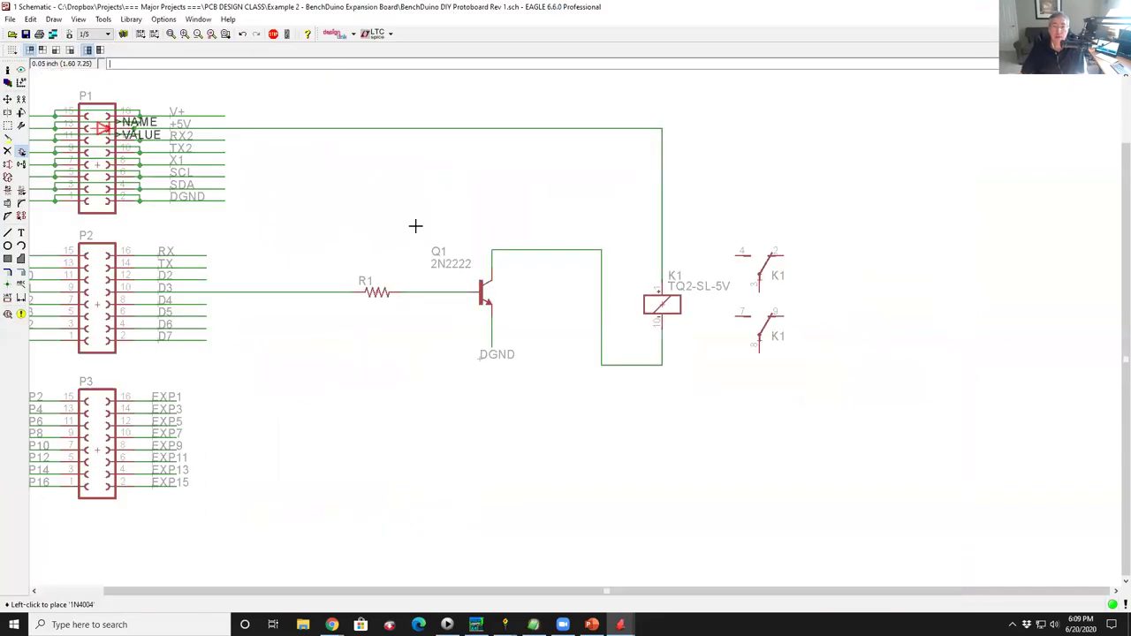
pyautogui.scroll(2, 647, 345)
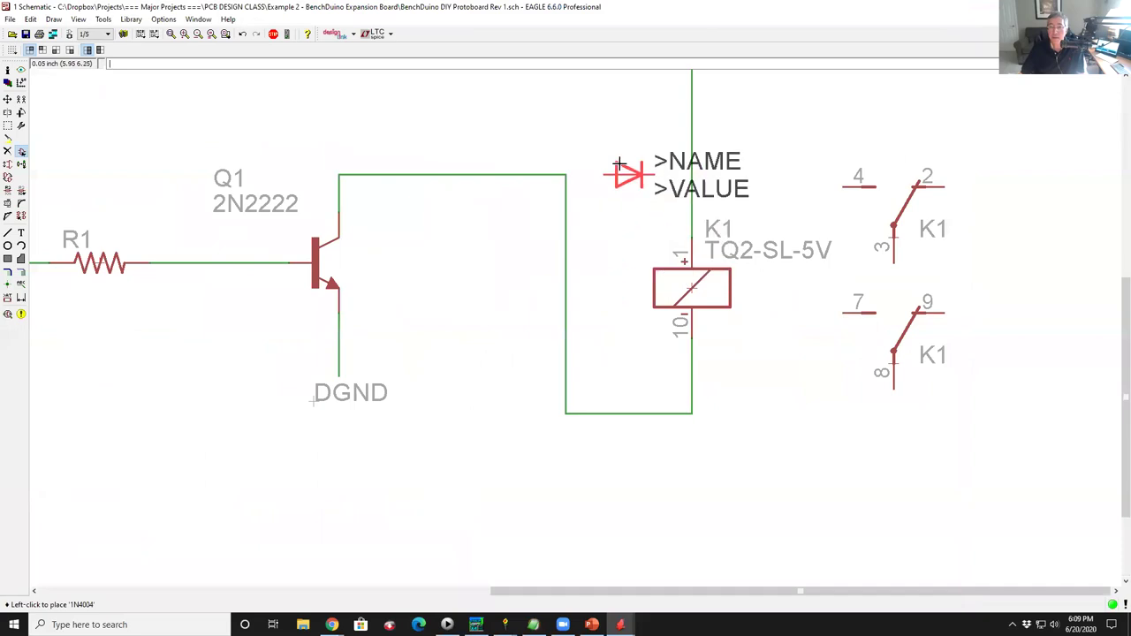
pyautogui.click(631, 250)
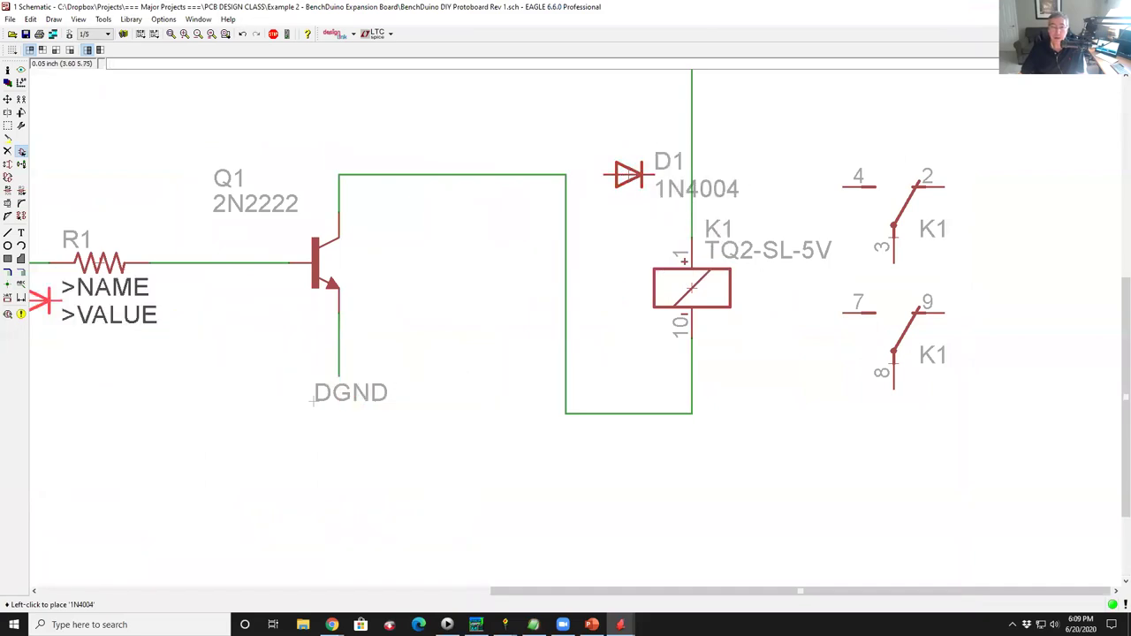
# Wire the 1N4004 diode across the relay coil, its anode to the collector wire and its cathode to the +5V wire.
pyautogui.click(21, 273)
pyautogui.click(567, 174)
pyautogui.click(654, 176)
pyautogui.click(694, 175)
# Search the part libraries for a terminal block, using terminal*block and terminal as search patterns.
pyautogui.scroll(-5, 351, 317)
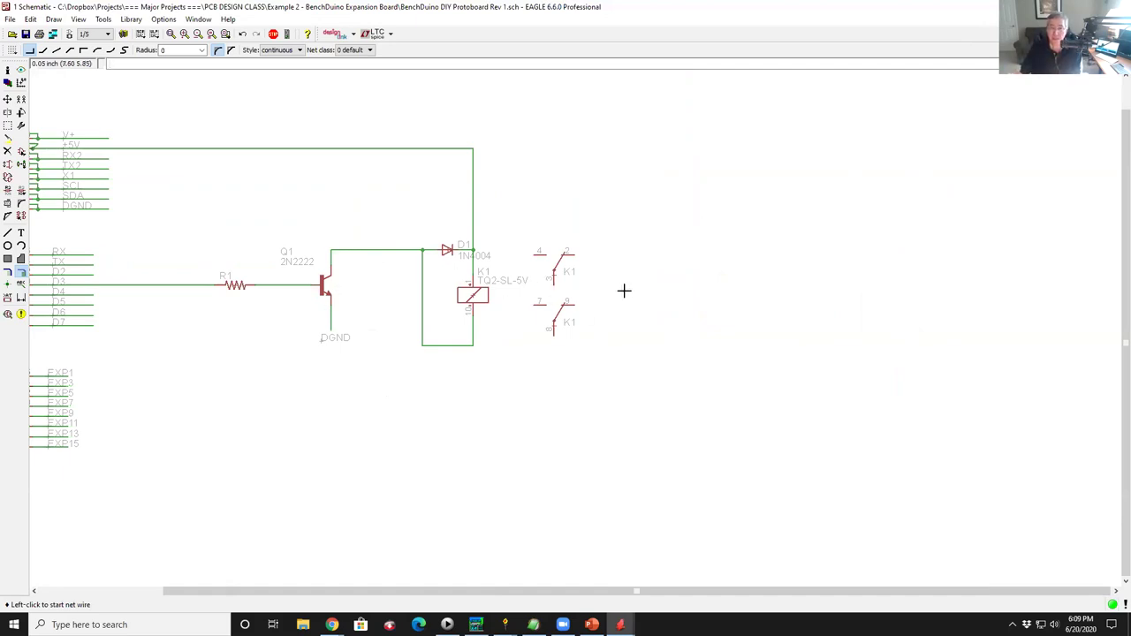
pyautogui.scroll(3, 623, 291)
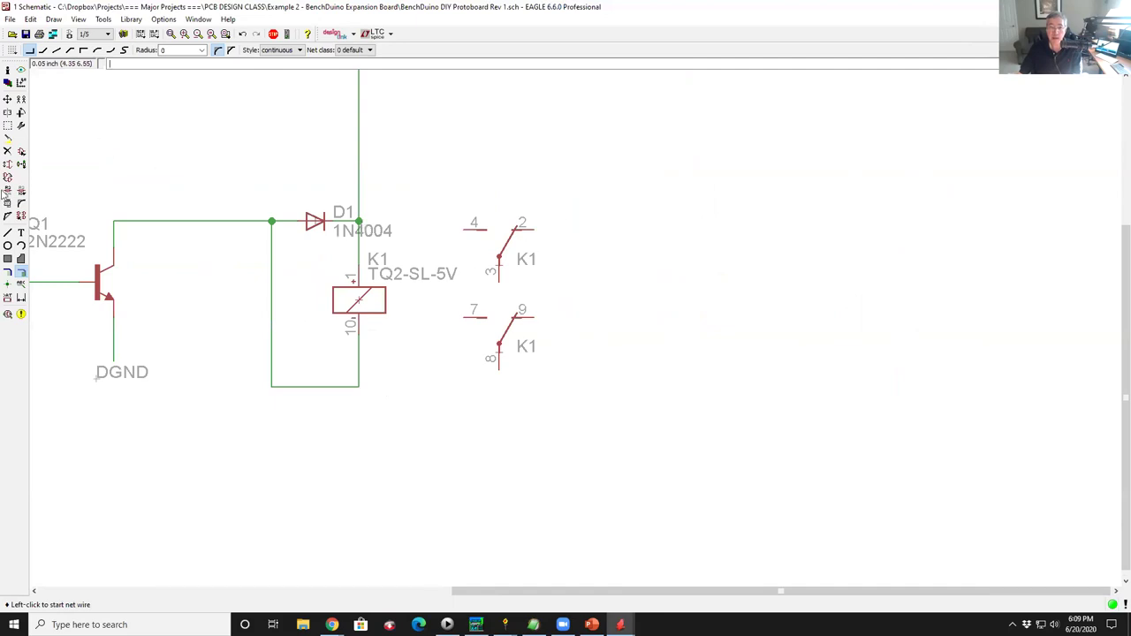
pyautogui.click(22, 273)
pyautogui.click(22, 153)
pyautogui.click(76, 550)
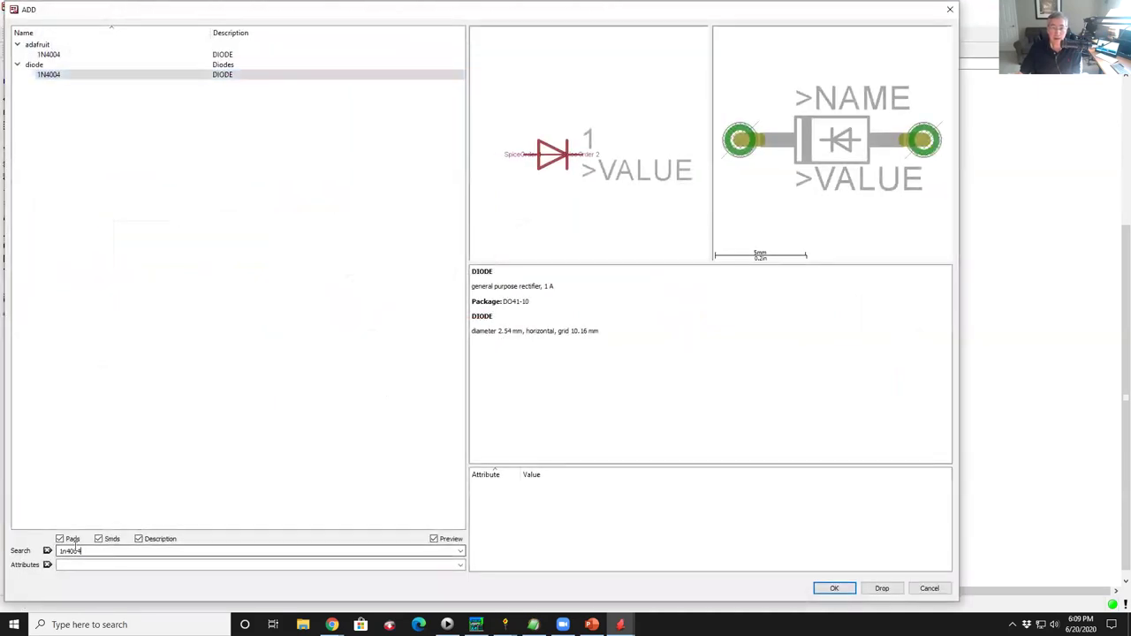
pyautogui.press('BackSpace')
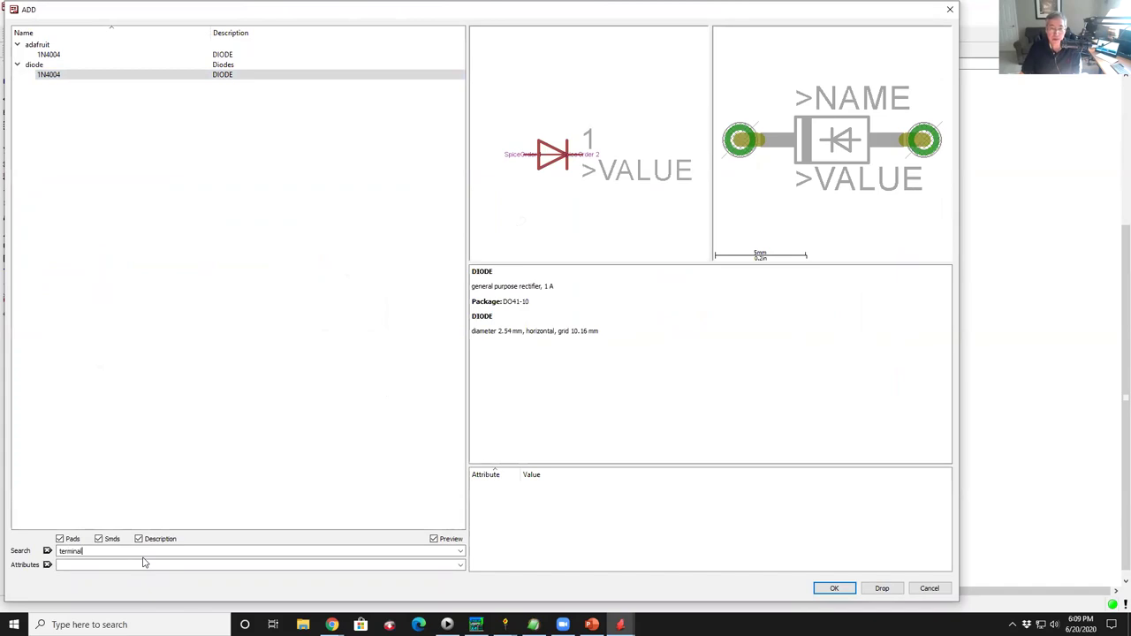
pyautogui.write('terminal*block')
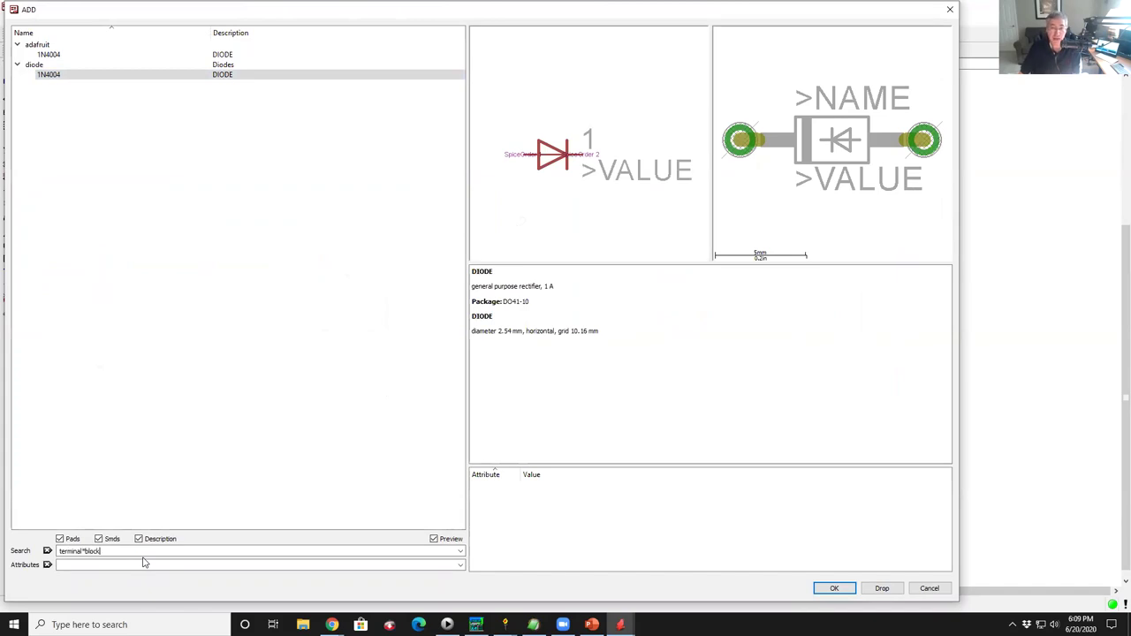
pyautogui.press('Return')
pyautogui.moveTo(100, 550); pyautogui.dragTo(72, 551)
pyautogui.write('inalblock')
pyautogui.moveTo(96, 551); pyautogui.dragTo(69, 551)
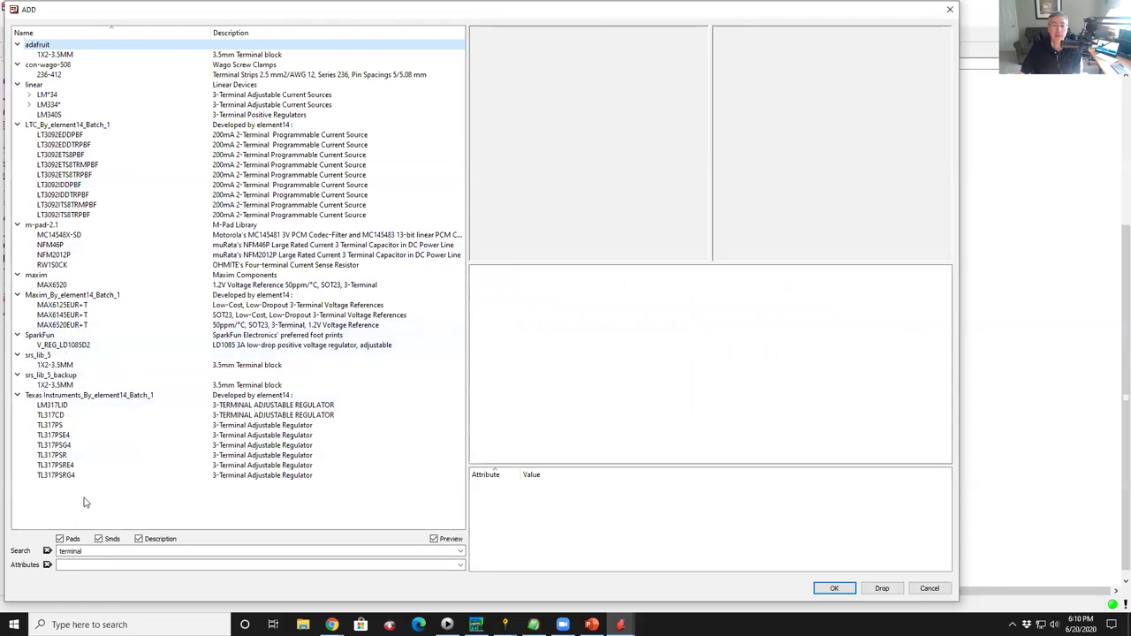
# Clear the part search and browse the connector libraries, expanding con-molex to list its parts.
pyautogui.click(87, 550)
pyautogui.doubleClick(88, 550)
pyautogui.press('BackSpace')
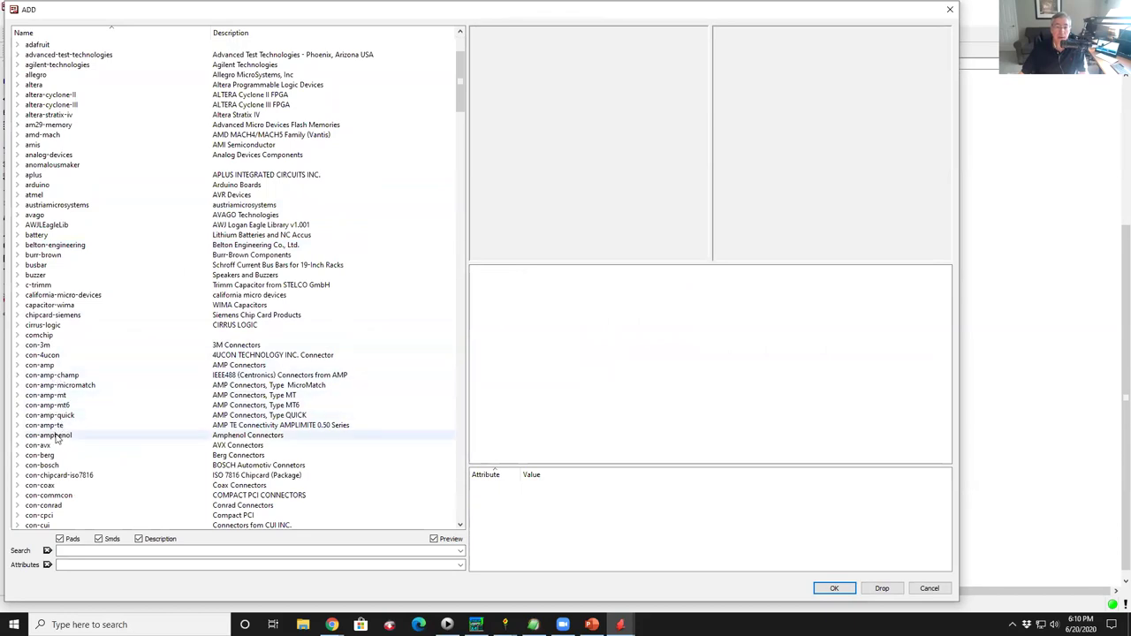
pyautogui.scroll(-3, 59, 442)
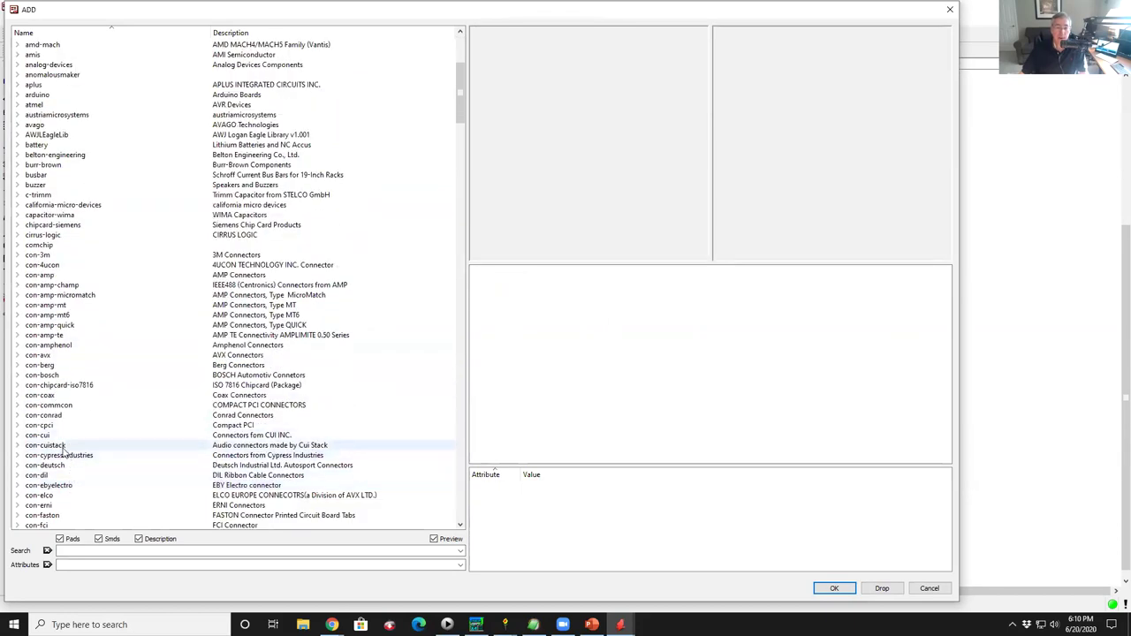
pyautogui.click(17, 435)
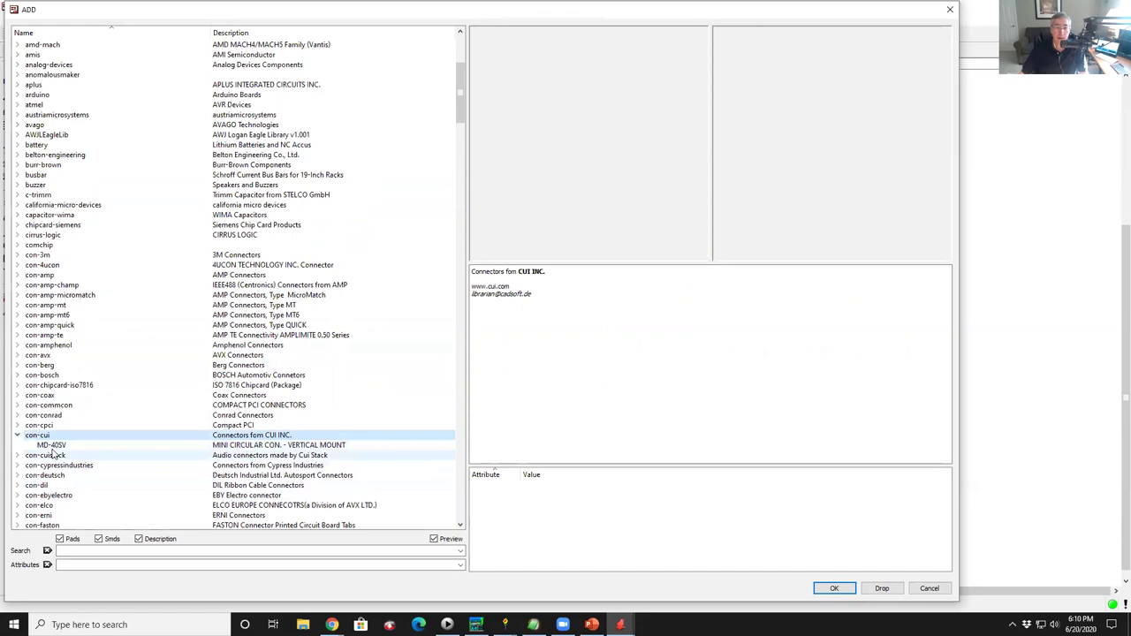
pyautogui.scroll(-1, 84, 464)
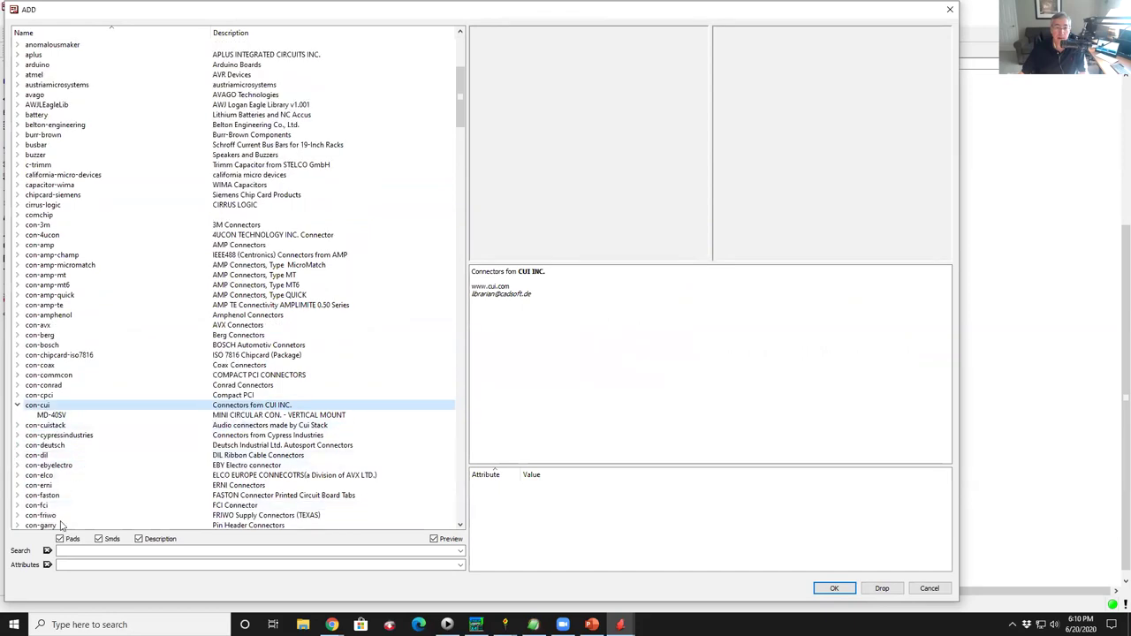
pyautogui.scroll(-8, 63, 513)
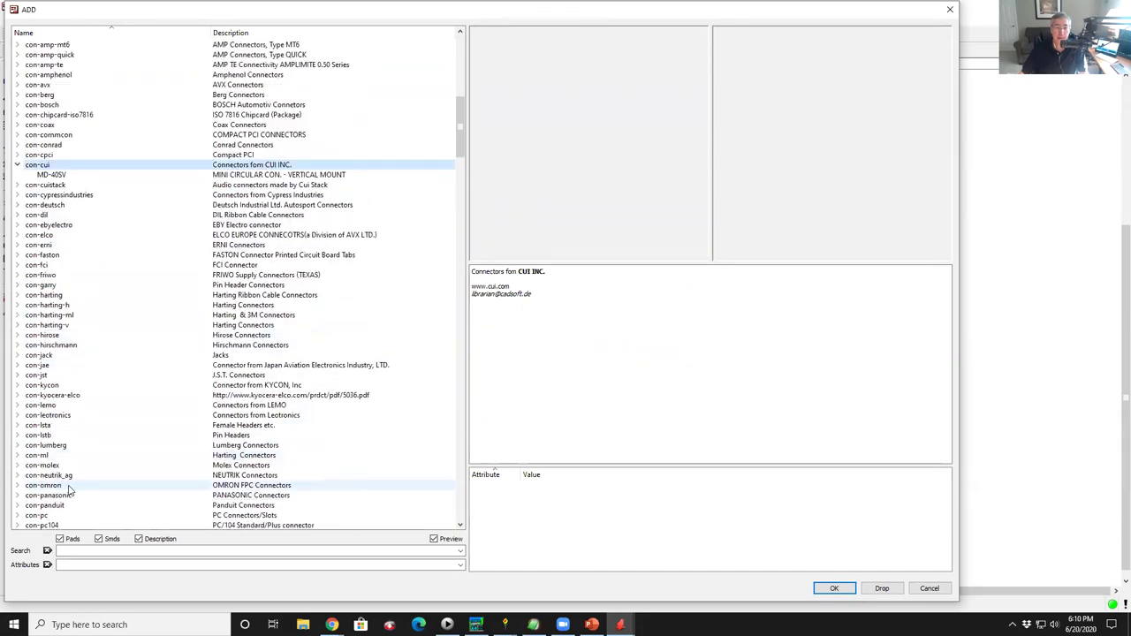
pyautogui.scroll(-4, 69, 491)
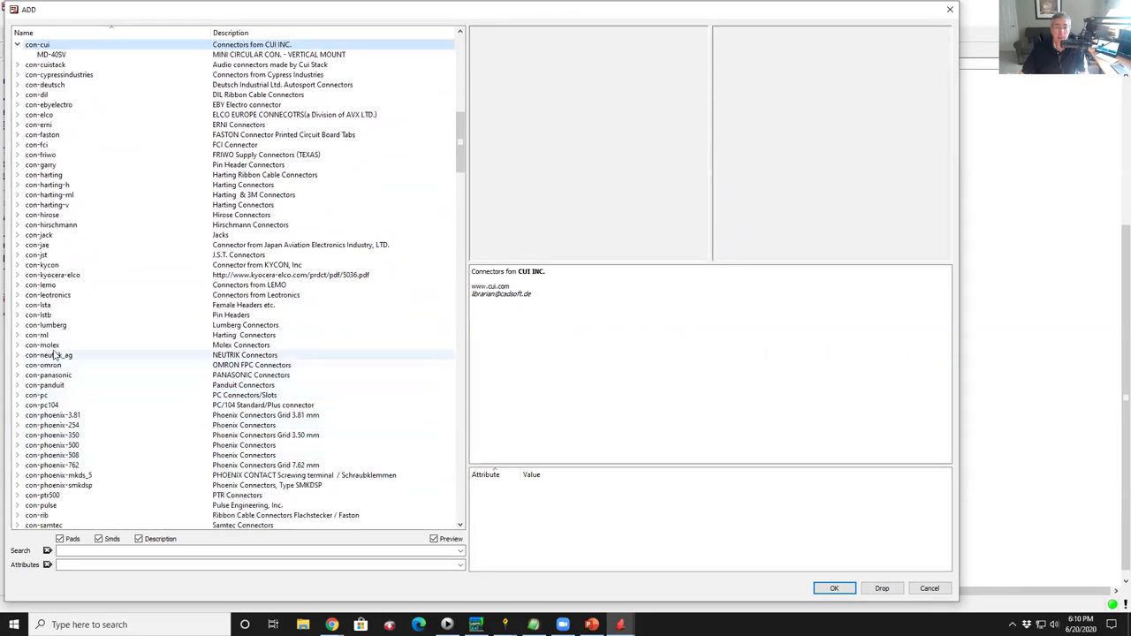
pyautogui.click(16, 344)
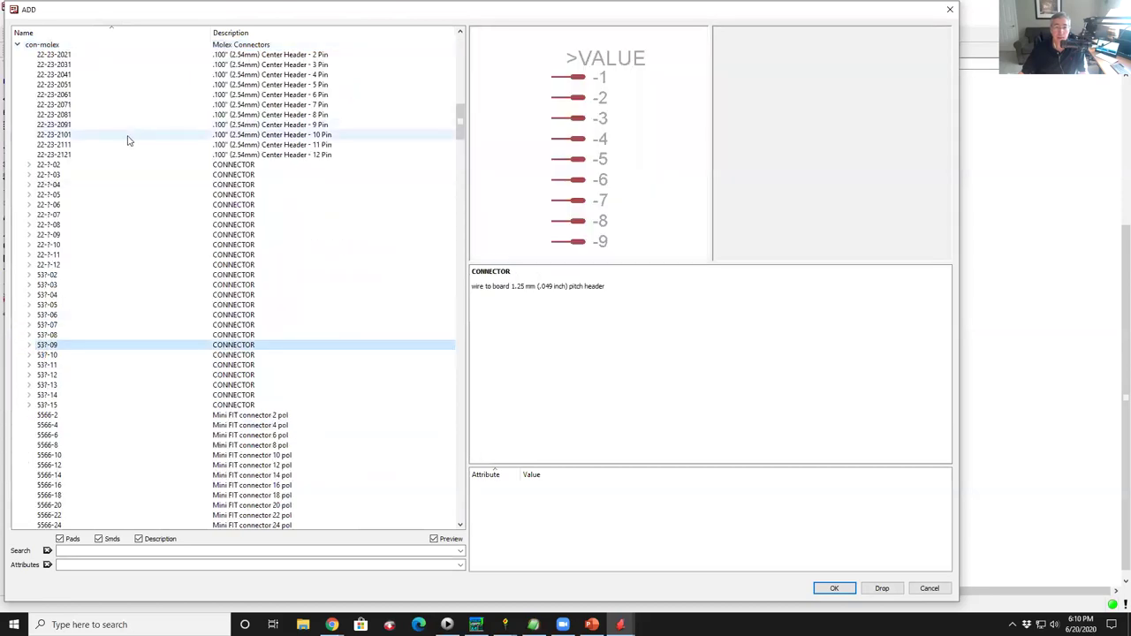
# Preview several Molex parts, including 52559-series FFC/FPC receptacles and the 18-pole and 8-pole Mini FIT connectors.
pyautogui.scroll(-8, 89, 318)
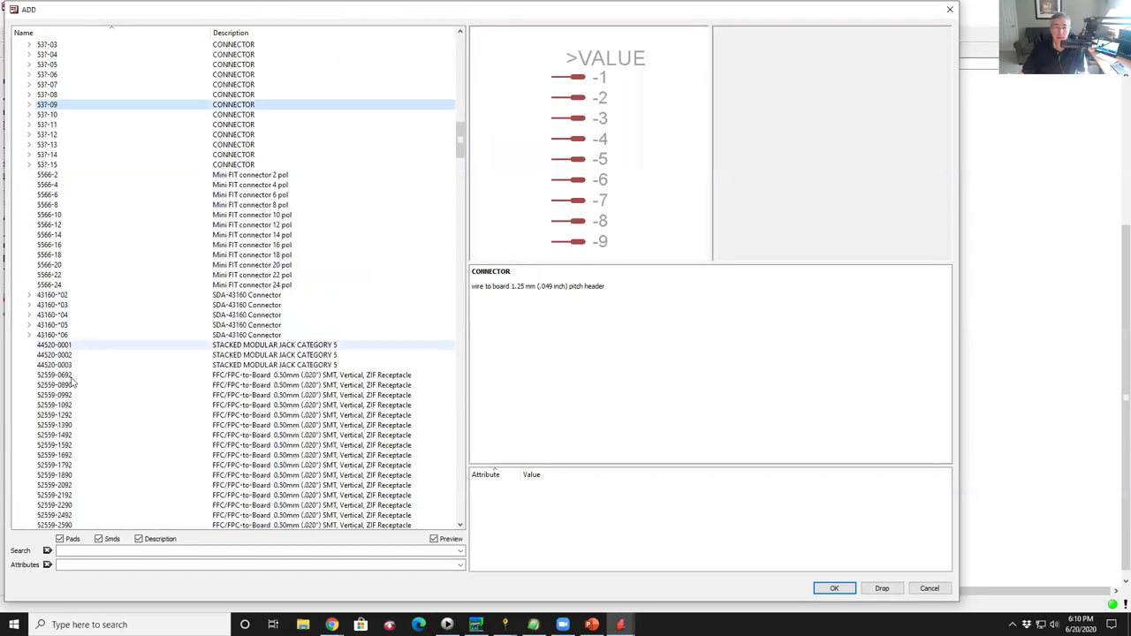
pyautogui.click(59, 427)
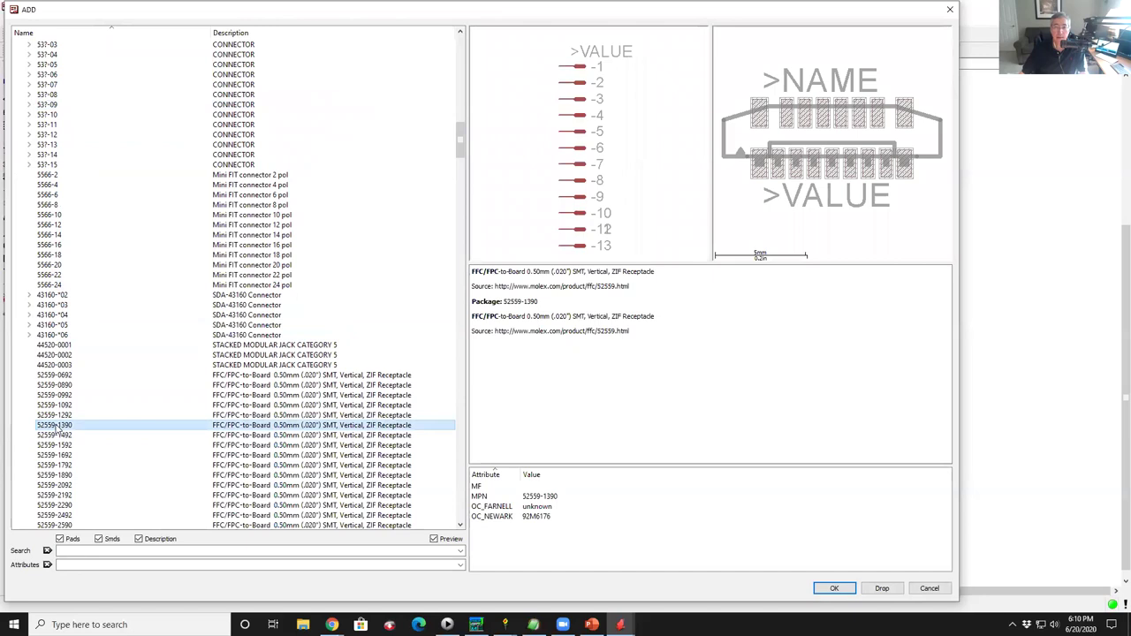
pyautogui.click(54, 375)
pyautogui.click(51, 254)
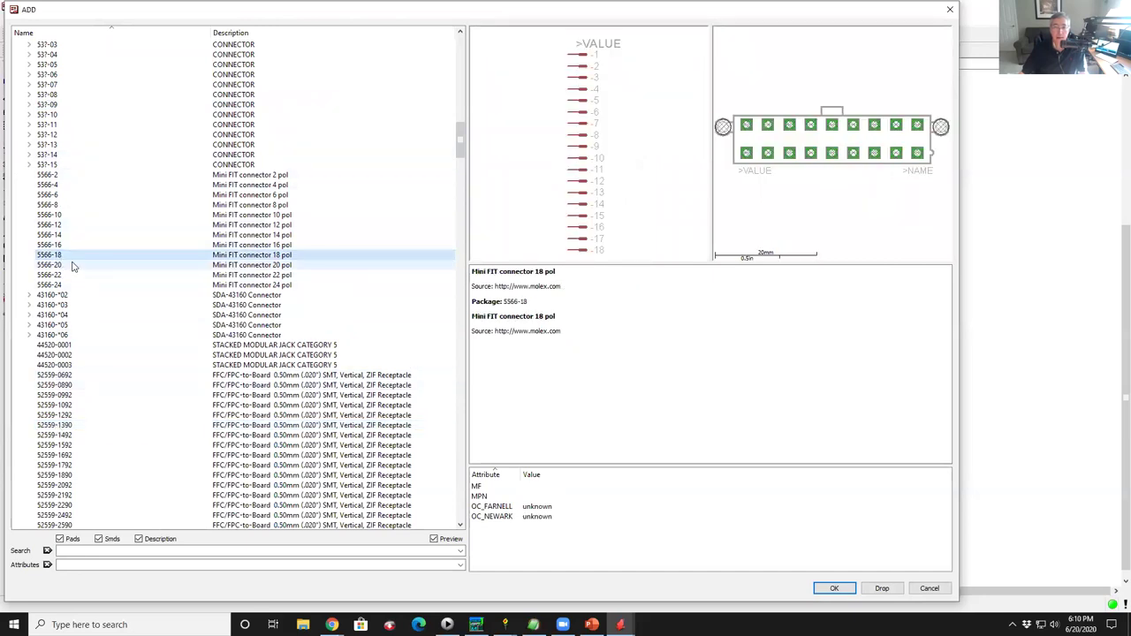
pyautogui.click(62, 205)
pyautogui.scroll(6, 104, 246)
pyautogui.scroll(7, 104, 247)
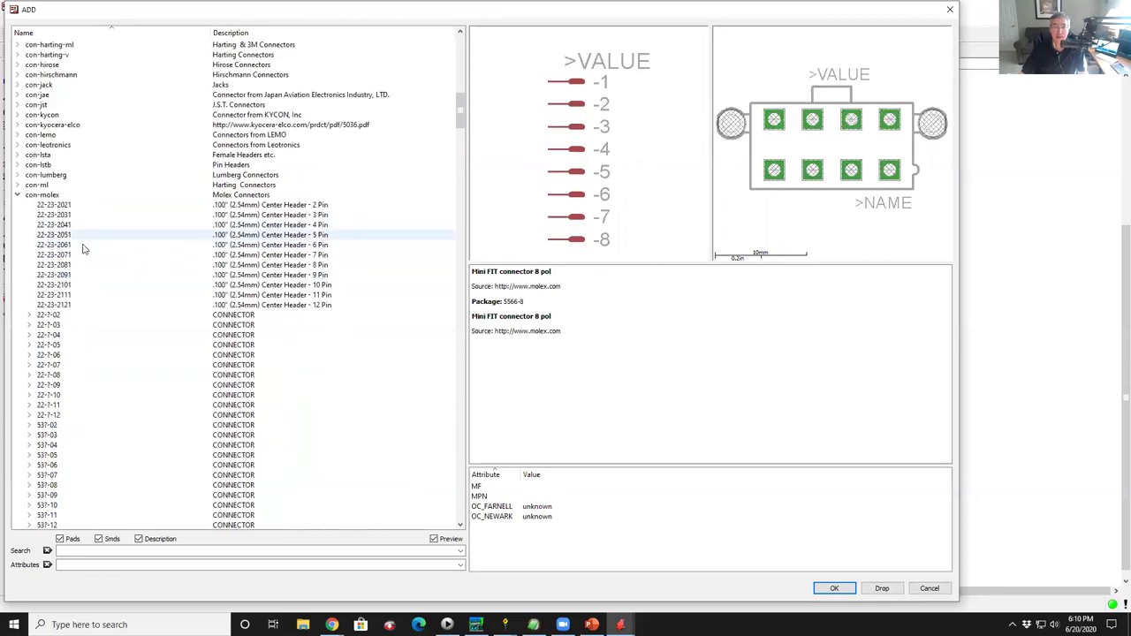
# Compare the Molex 2.54 mm center headers and place the 5-pin 22-23-2051 beyond K1's switch contacts.
pyautogui.click(83, 248)
pyautogui.scroll(3, 83, 253)
pyautogui.scroll(-1, 78, 269)
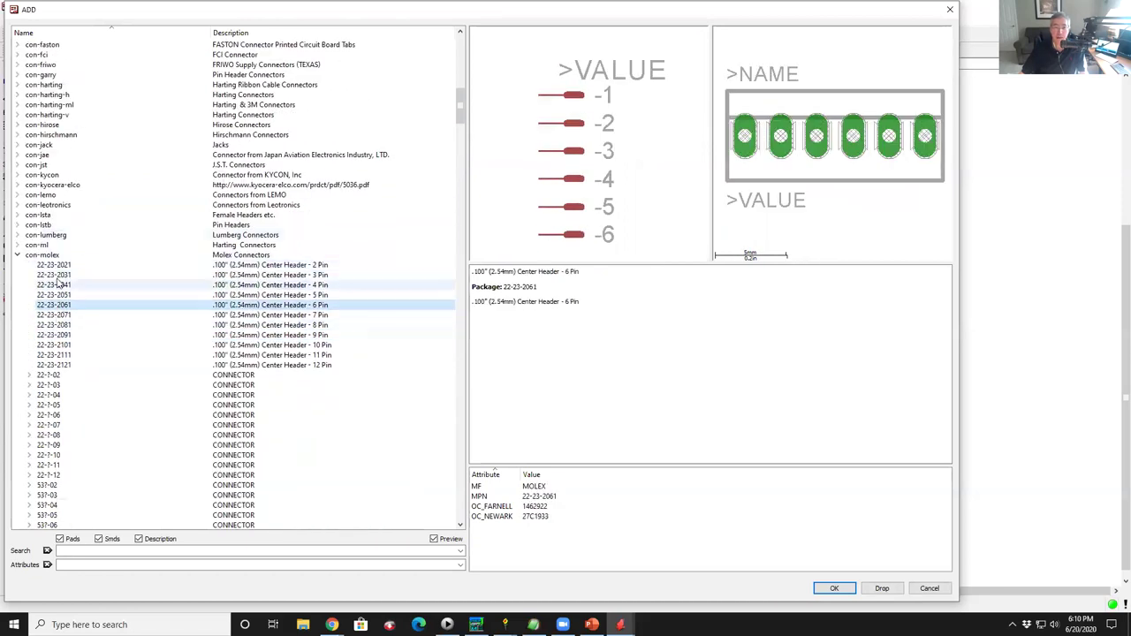
pyautogui.click(69, 265)
pyautogui.click(66, 285)
pyautogui.doubleClick(64, 294)
pyautogui.scroll(6, 289, 288)
pyautogui.scroll(-5, 353, 257)
pyautogui.click(425, 238)
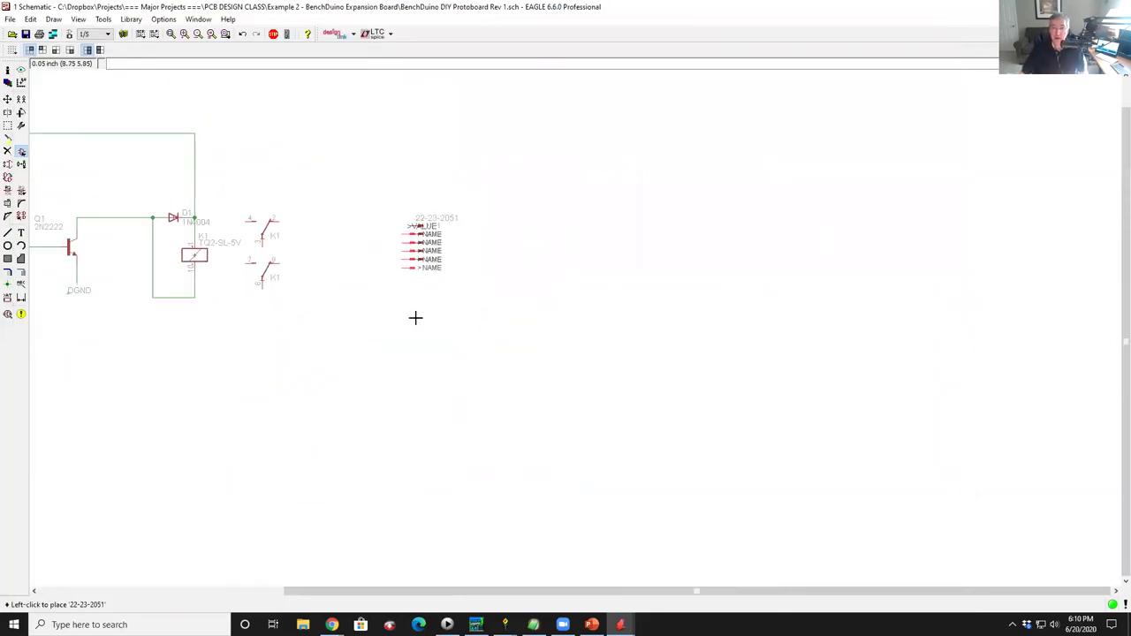
# Draw a net from connector pin X1-1 over the upper K1 switch to its contact pin 4.
pyautogui.click(21, 272)
pyautogui.scroll(5, 323, 226)
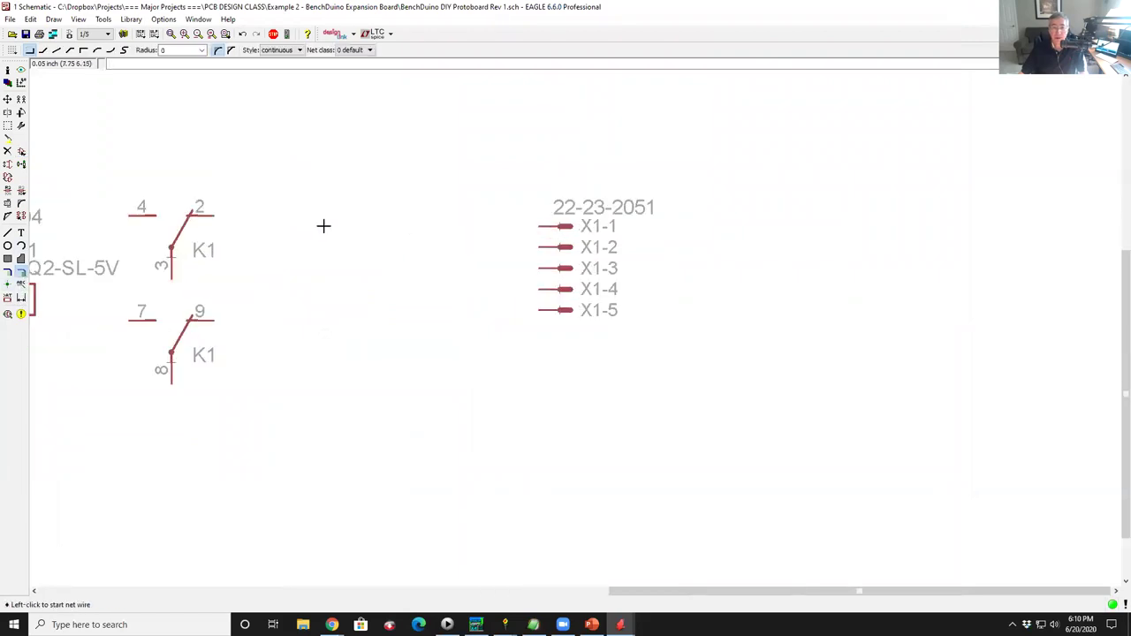
pyautogui.click(537, 228)
pyautogui.click(433, 154)
pyautogui.click(107, 216)
pyautogui.click(144, 215)
pyautogui.click(213, 215)
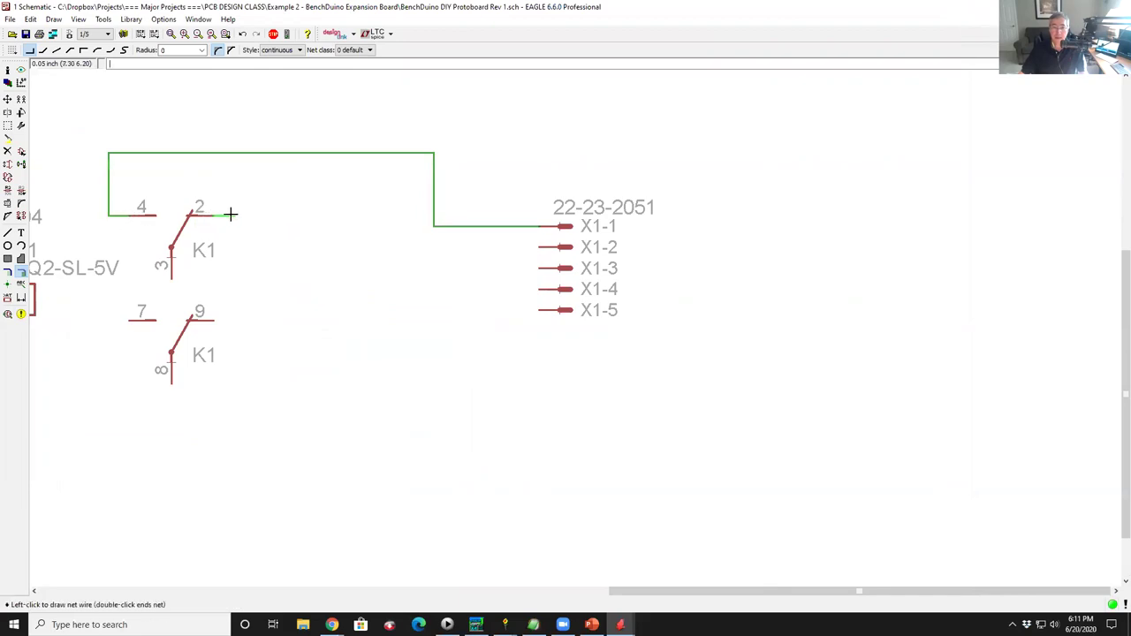
pyautogui.press('Escape')
# Draw a net from pin 3 of the upper K1 switch to connector pin X1-2.
pyautogui.click(175, 278)
pyautogui.click(171, 299)
pyautogui.click(538, 247)
pyautogui.scroll(-2, 429, 319)
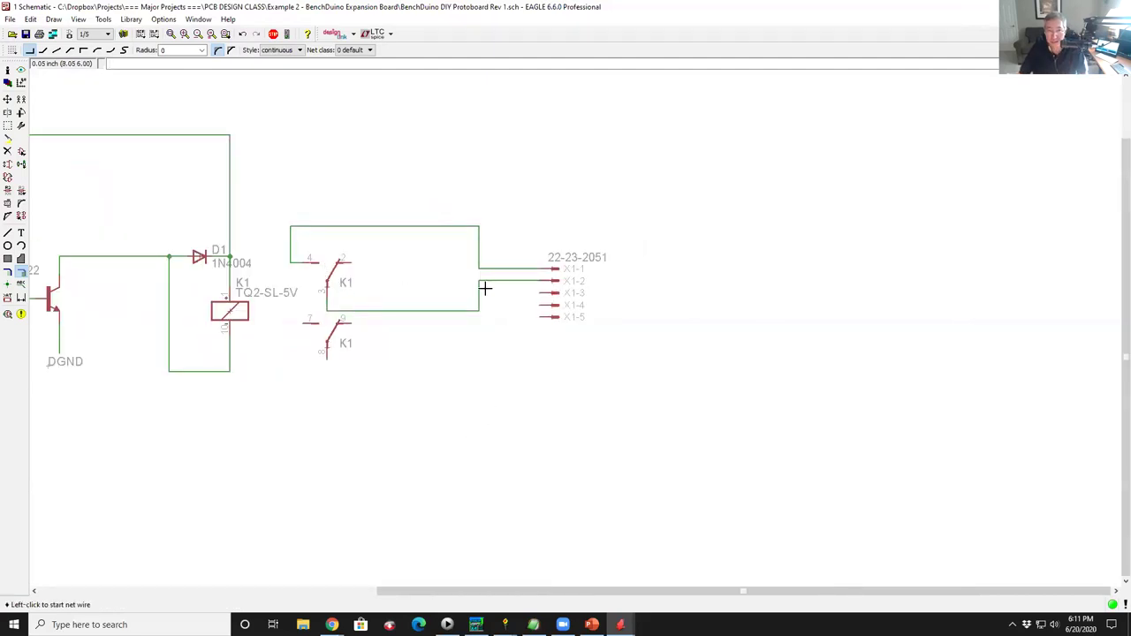
pyautogui.scroll(-4, 379, 283)
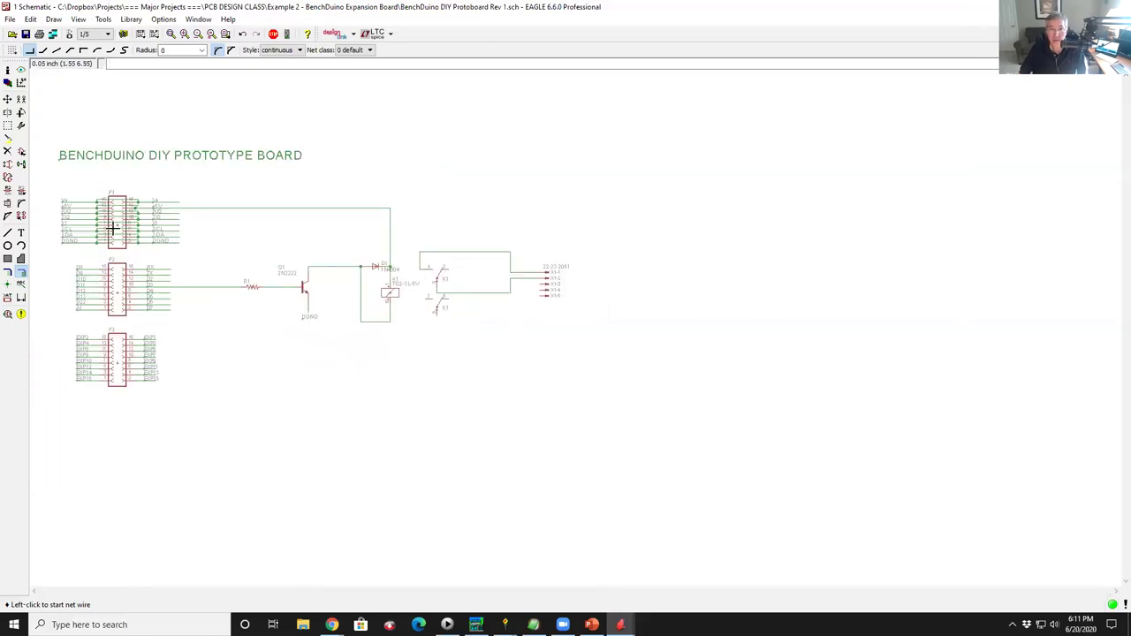
pyautogui.scroll(3, 113, 228)
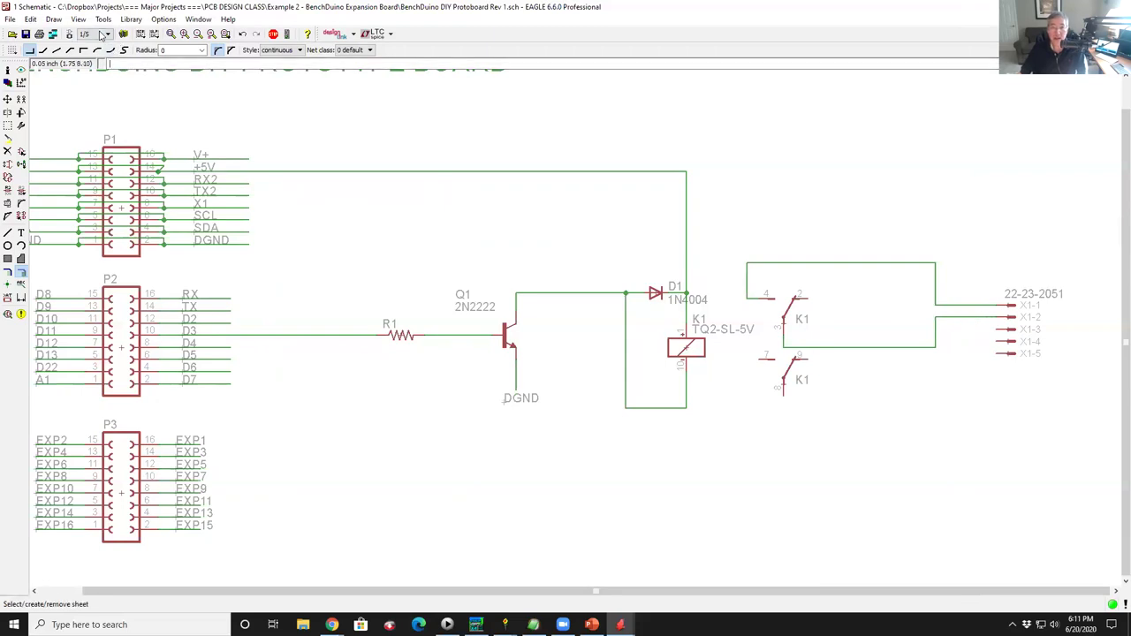
# Switch to the board layout, group the new relay circuit parts below the outline, and move them together inside the board.
pyautogui.click(70, 34)
pyautogui.scroll(-2, 667, 346)
pyautogui.click(569, 140)
pyautogui.moveTo(722, 389); pyautogui.dragTo(621, 269)
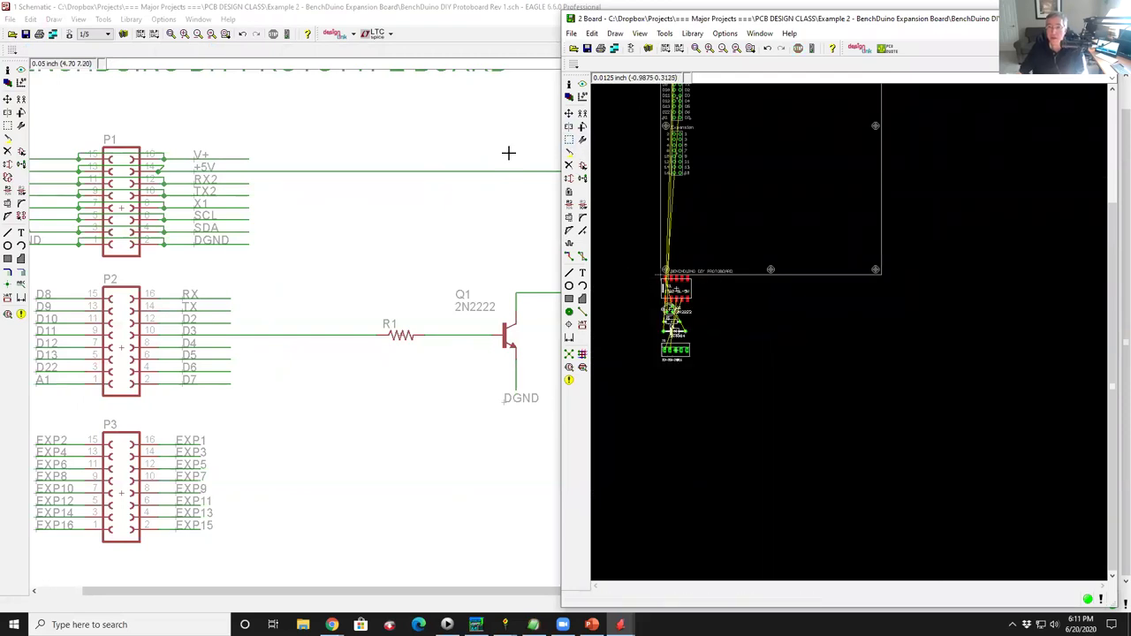
pyautogui.click(569, 113)
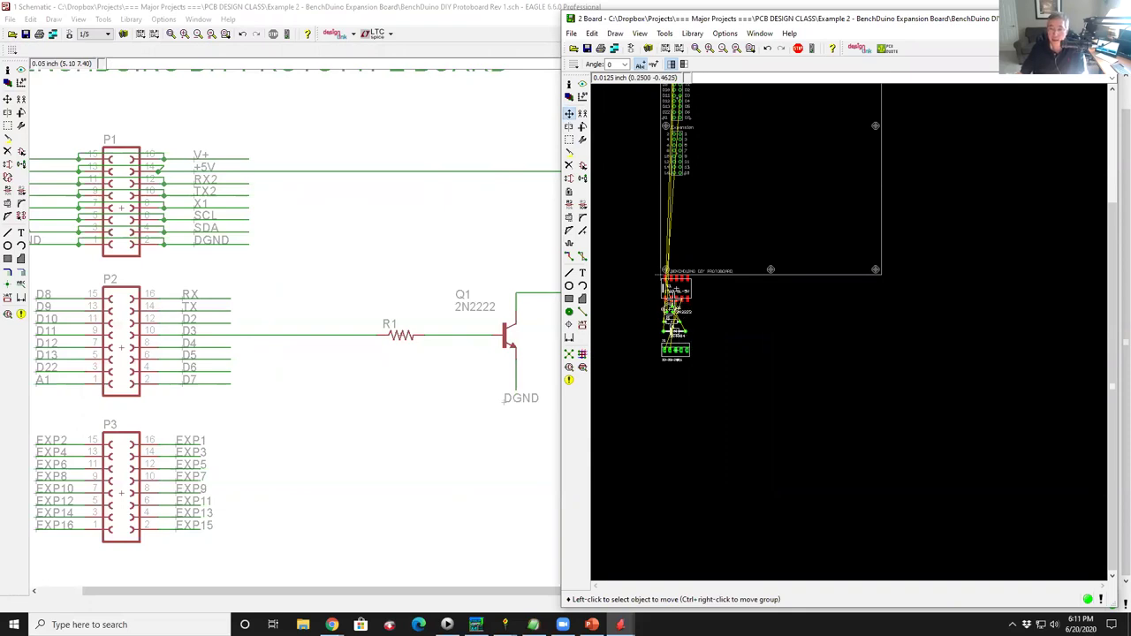
pyautogui.keyDown('ctrl'); pyautogui.rightClick(675, 307); pyautogui.keyUp('ctrl')
pyautogui.scroll(-2, 707, 265)
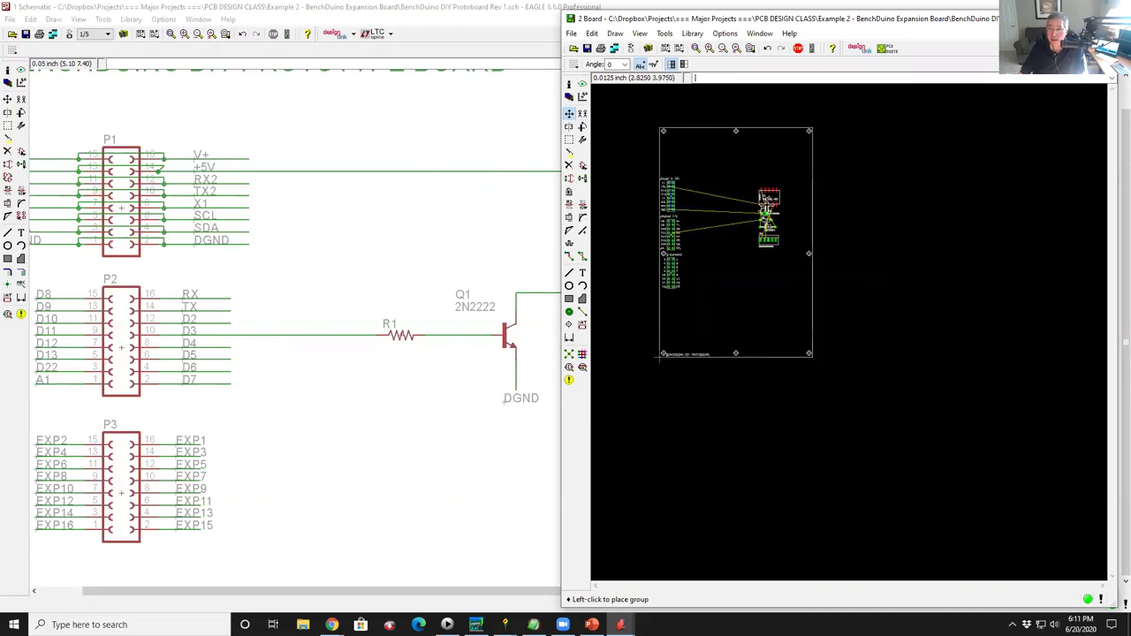
pyautogui.scroll(3, 767, 218)
pyautogui.click(738, 226)
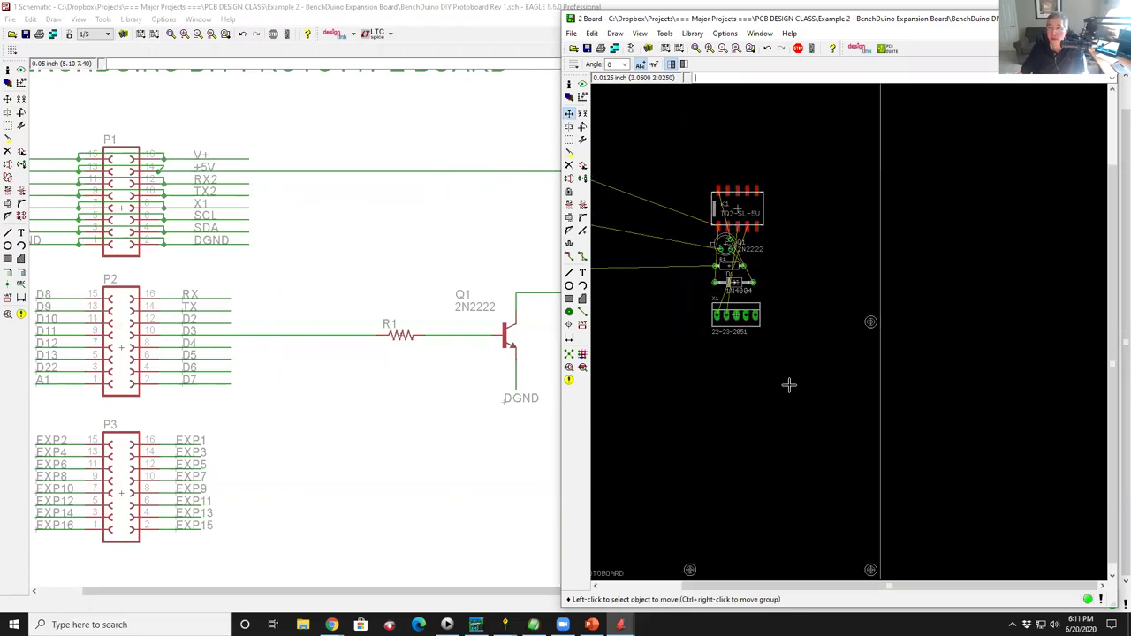
# Rotate connector X1 by 90 degrees and place it near the board's right edge.
pyautogui.click(739, 323)
pyautogui.rightClick(839, 228)
pyautogui.click(848, 226)
# Rotate relay K1 upright so its notch faces down and place it just left of connector X1.
pyautogui.click(738, 212)
pyautogui.rightClick(783, 221)
pyautogui.rightClick(784, 232)
pyautogui.rightClick(783, 232)
pyautogui.rightClick(783, 234)
pyautogui.rightClick(783, 236)
pyautogui.click(786, 241)
# Move transistor Q1 to the left of relay K1 and place resistor R1 directly beneath Q1.
pyautogui.click(725, 249)
pyautogui.click(698, 267)
pyautogui.click(740, 270)
pyautogui.click(694, 299)
# Rotate diode D1 to 180 degrees and place it directly below relay K1.
pyautogui.click(741, 281)
pyautogui.rightClick(799, 297)
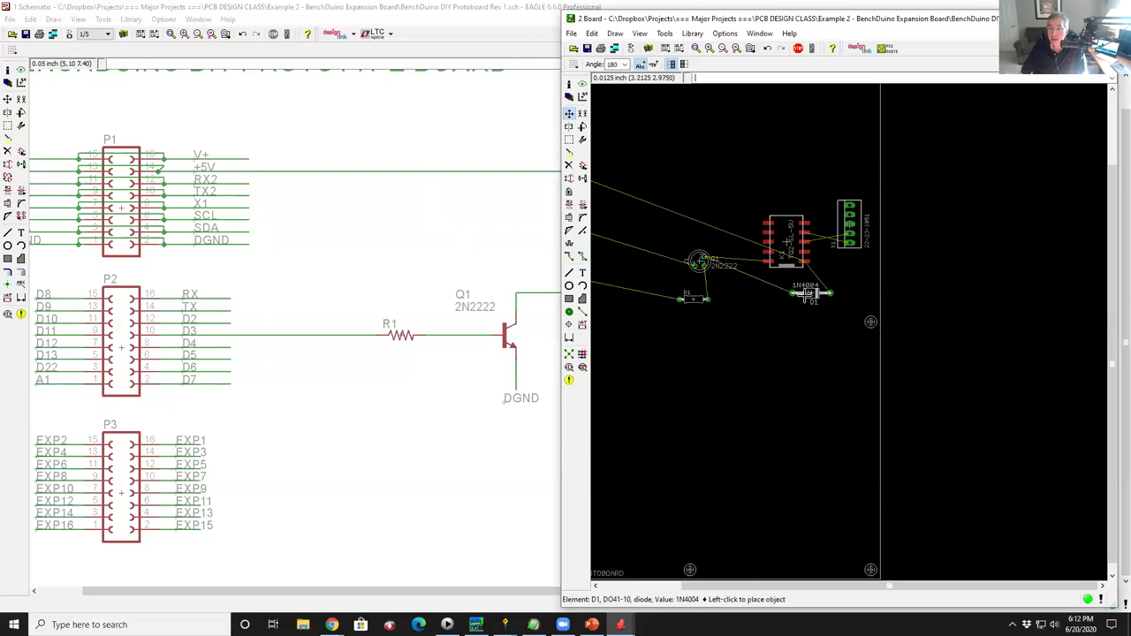
pyautogui.click(773, 295)
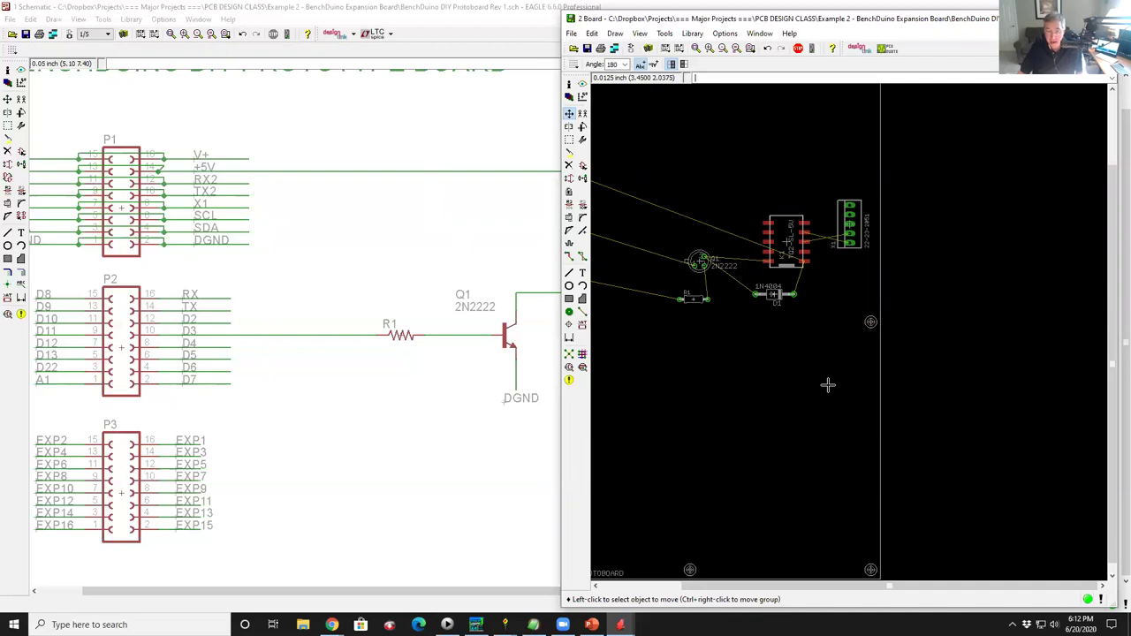
pyautogui.scroll(3, 721, 247)
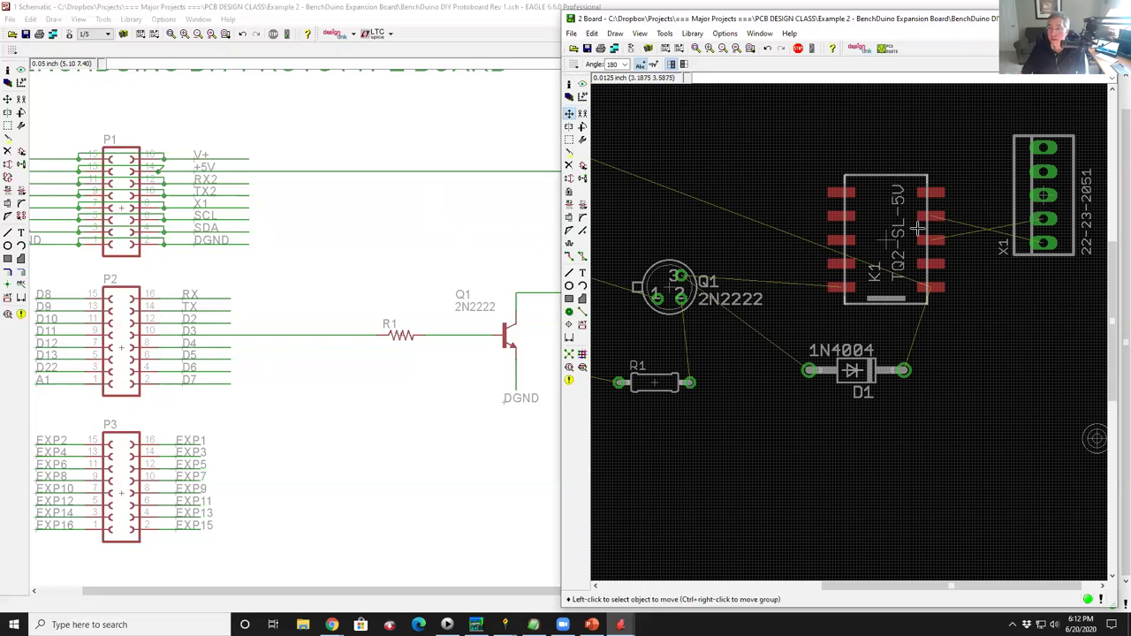
pyautogui.scroll(-2, 661, 190)
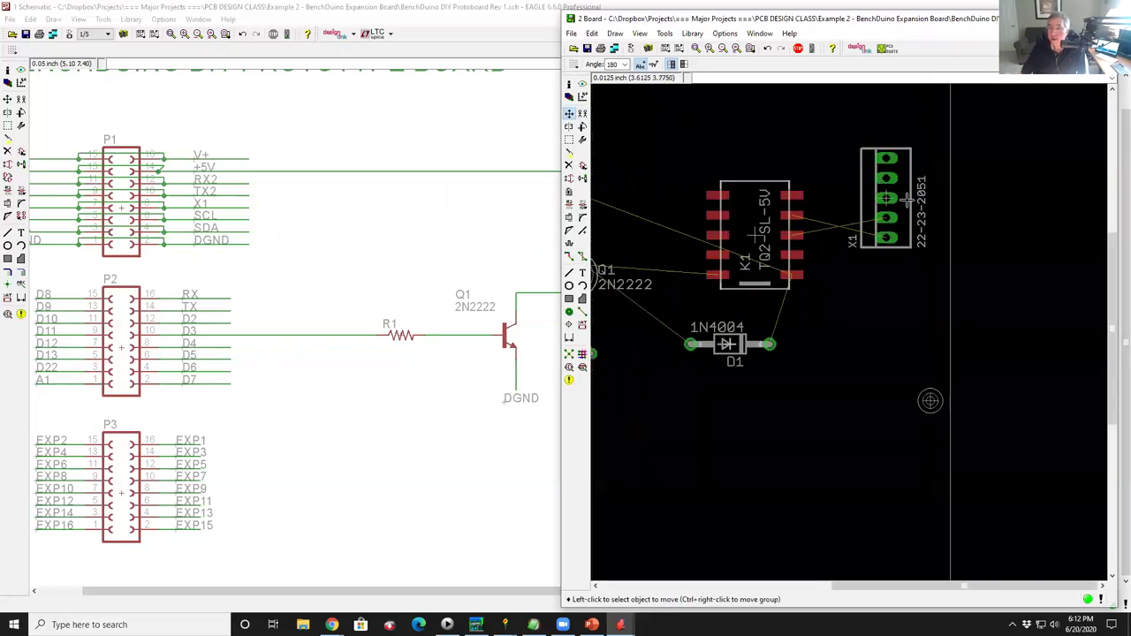